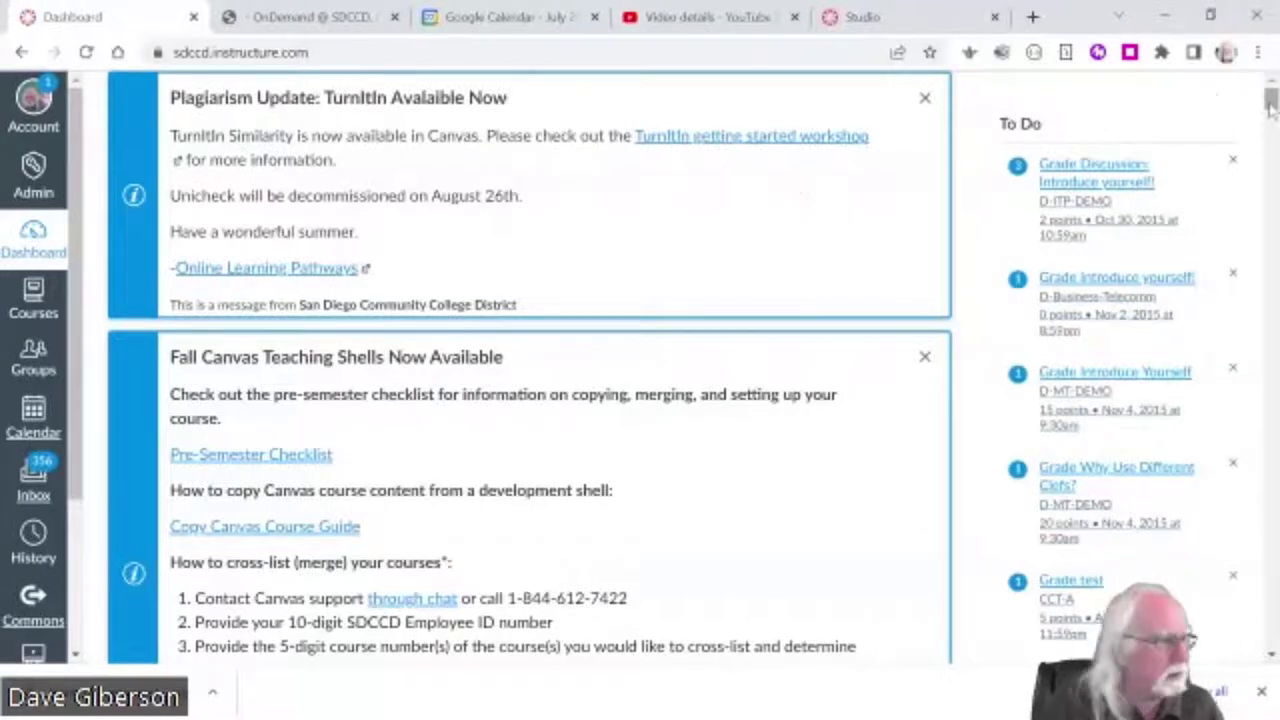
- Scroll the Dashboard to Unpublished Courses and open the Canvas Development Shell Sandbox course
drag(1272, 110, 1270, 134)
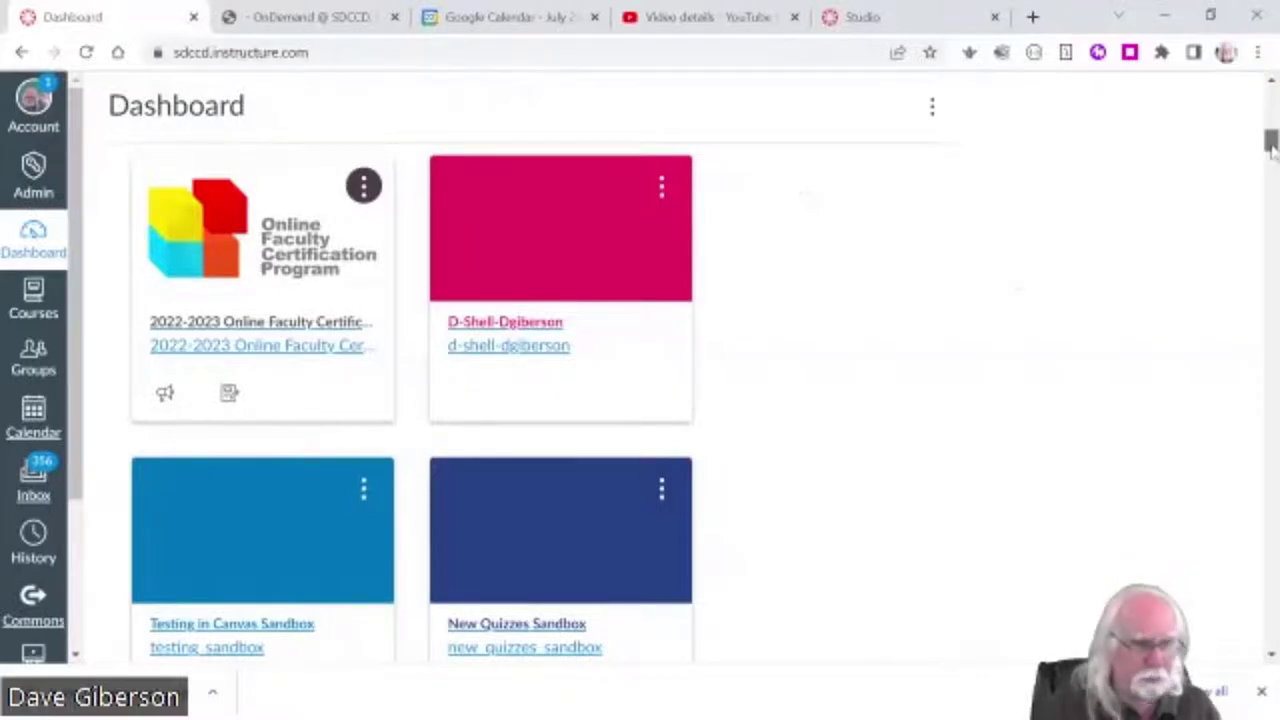
drag(1272, 143, 1256, 389)
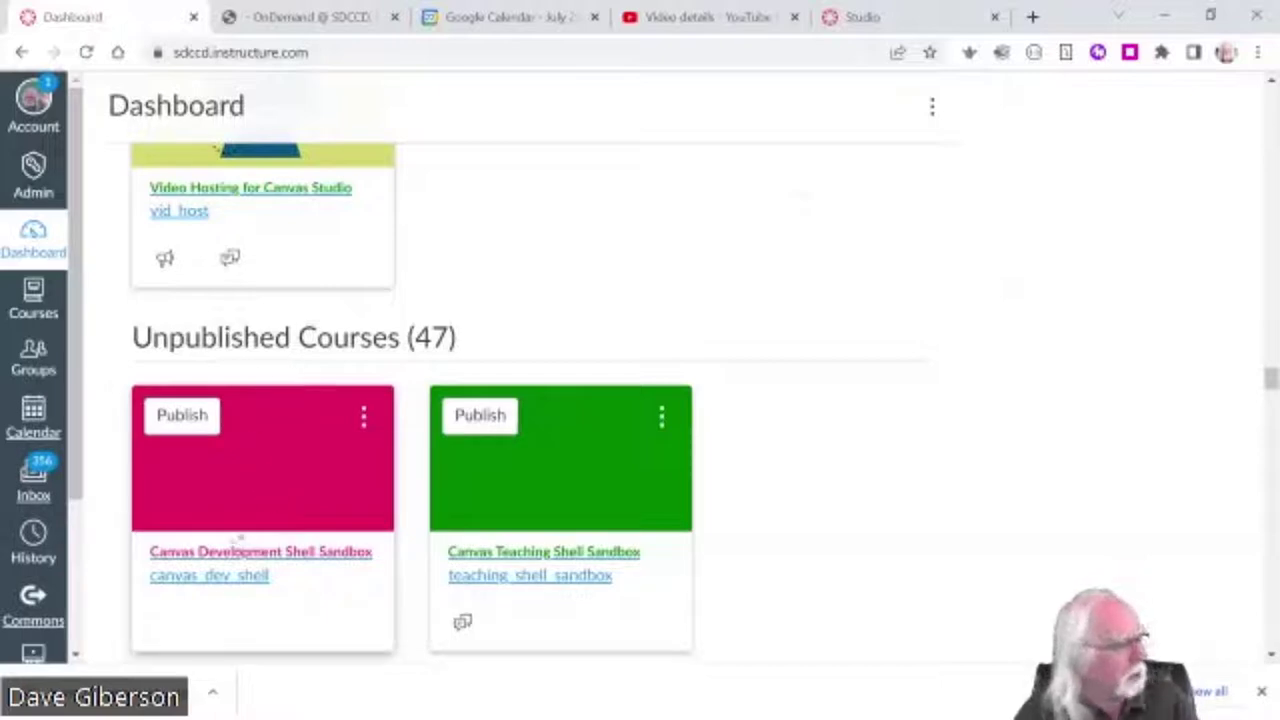
click(276, 486)
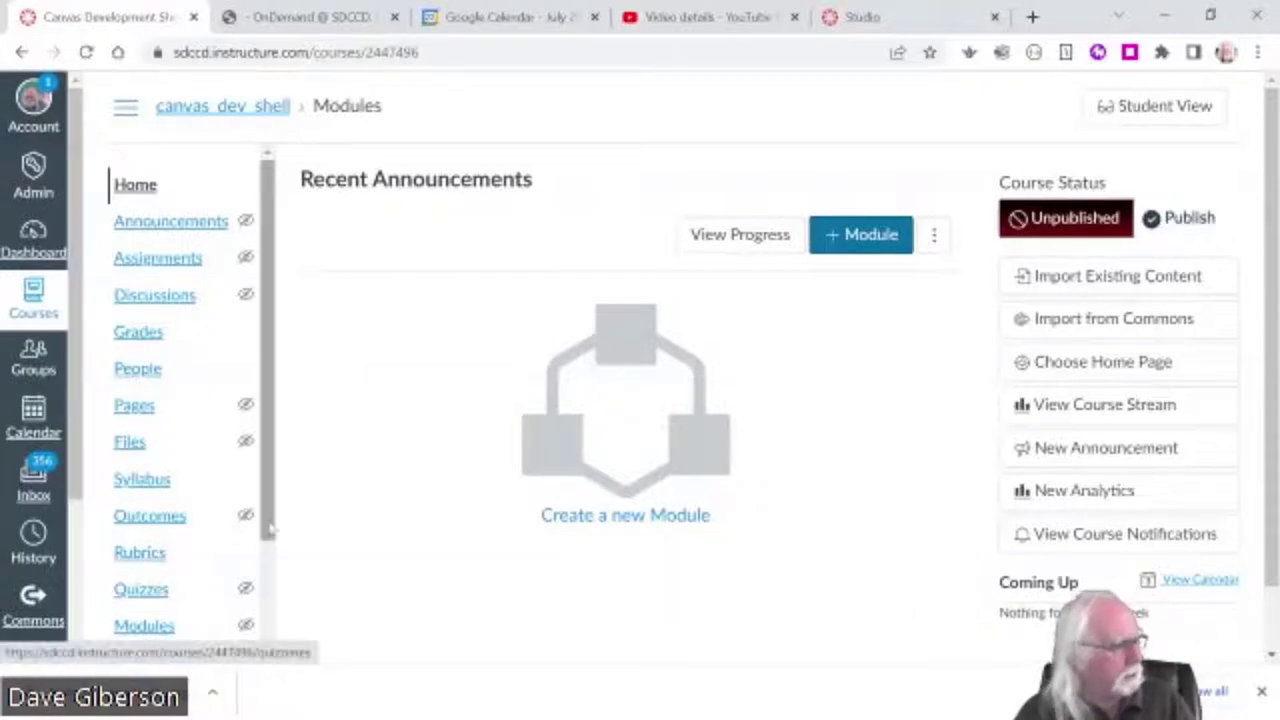
- On the course's Modules page, start a new module and name it 'Getting Started'
scroll(268, 530, down, 1)
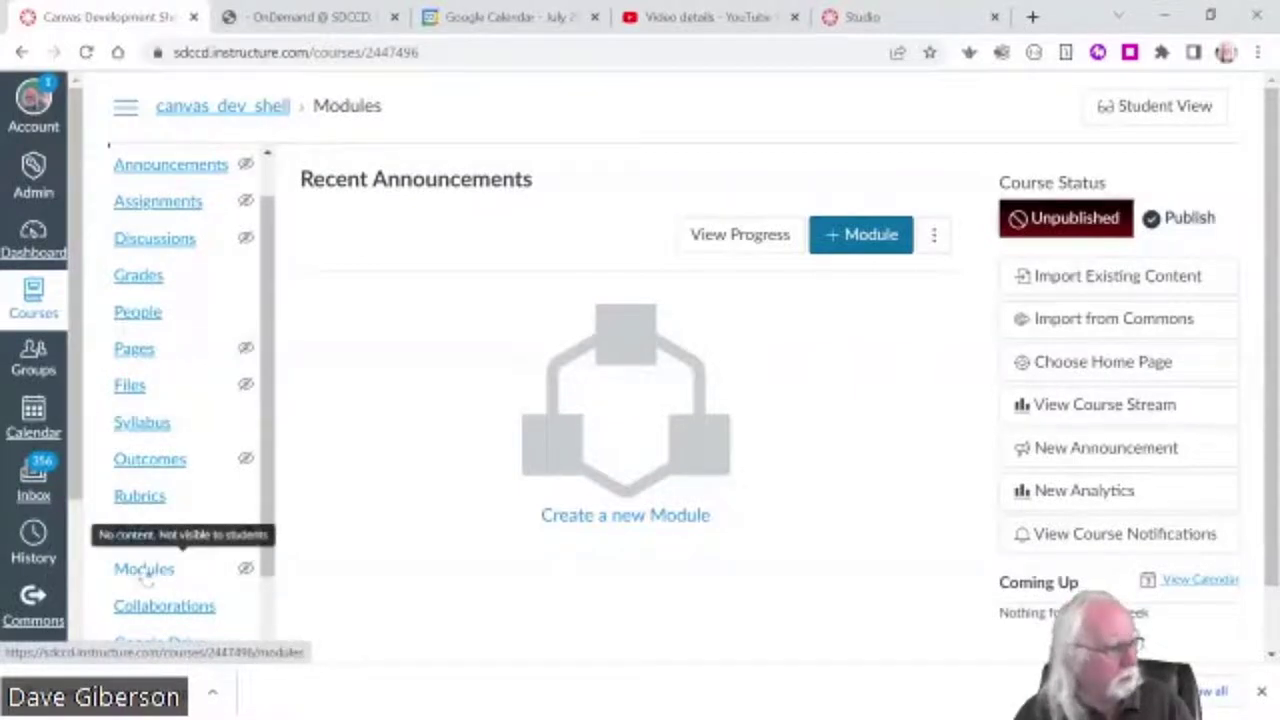
click(144, 570)
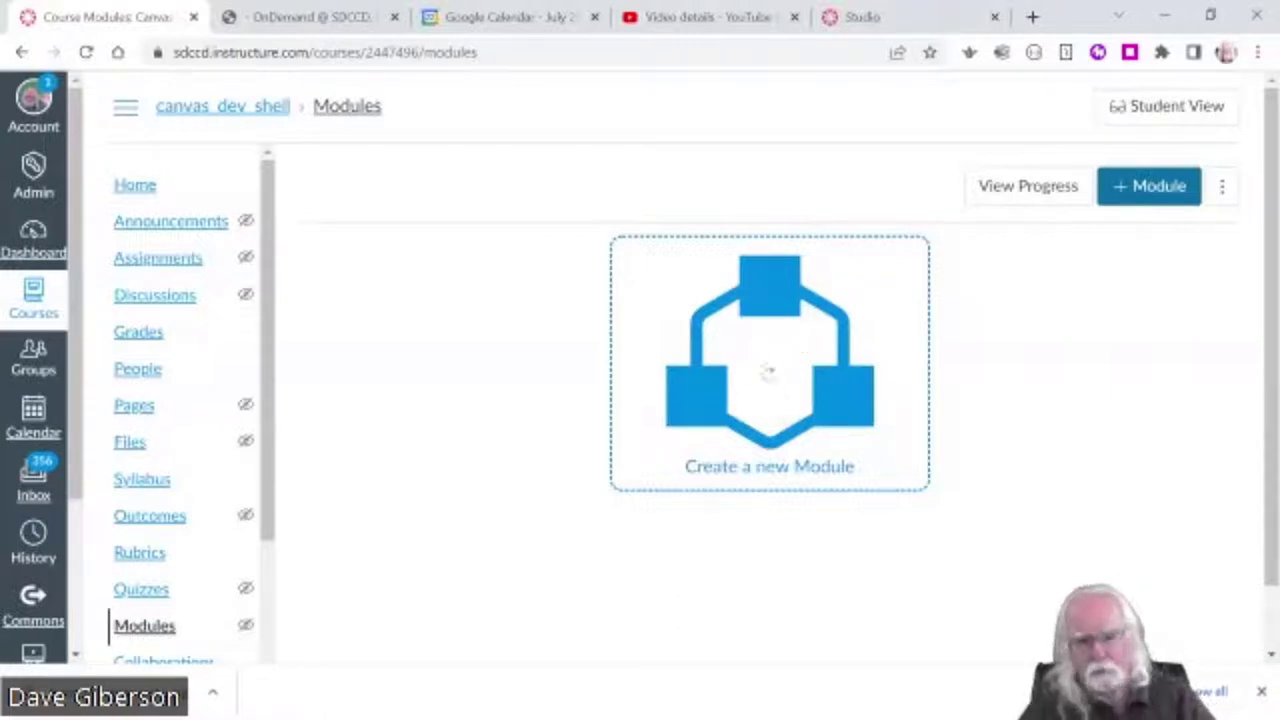
click(768, 372)
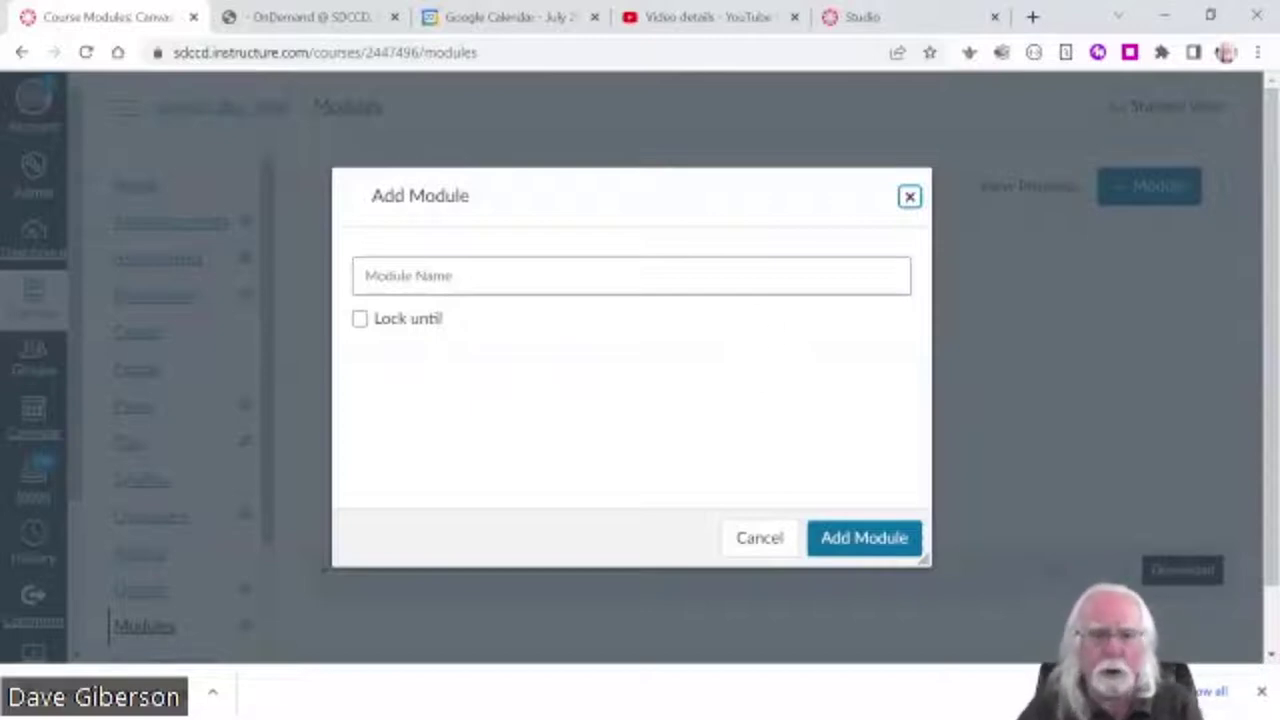
click(630, 276)
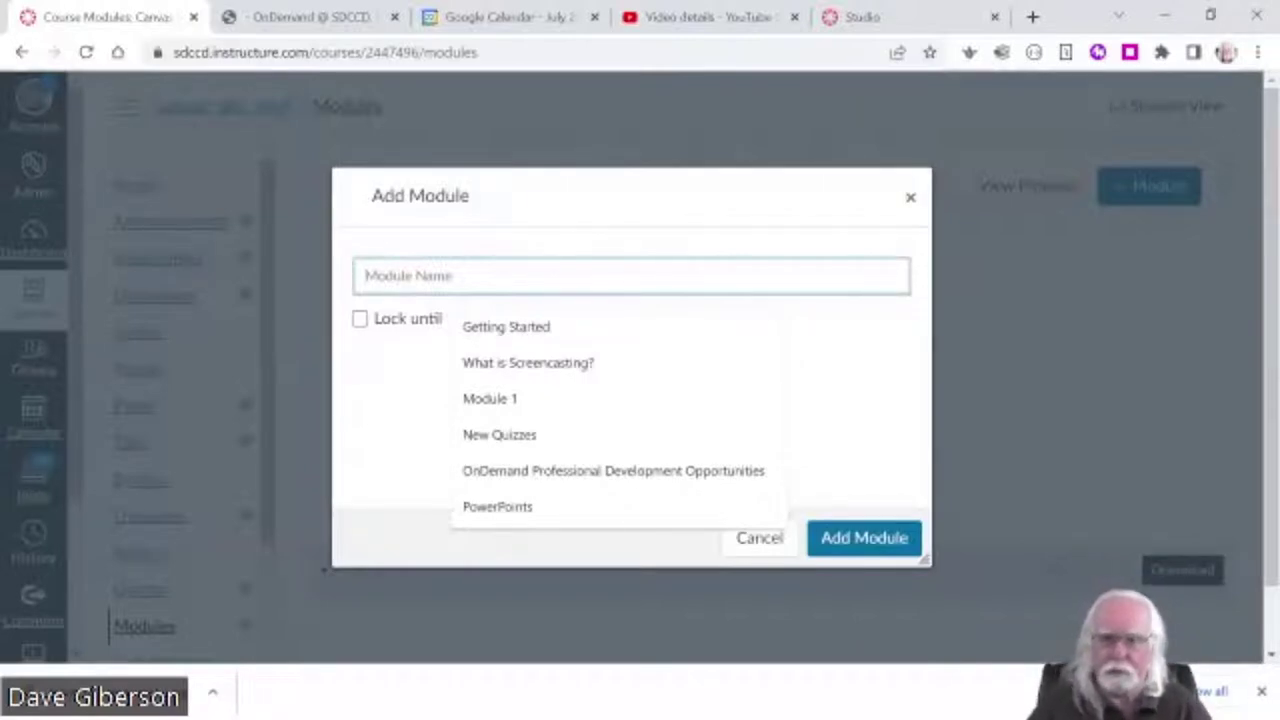
text(G)
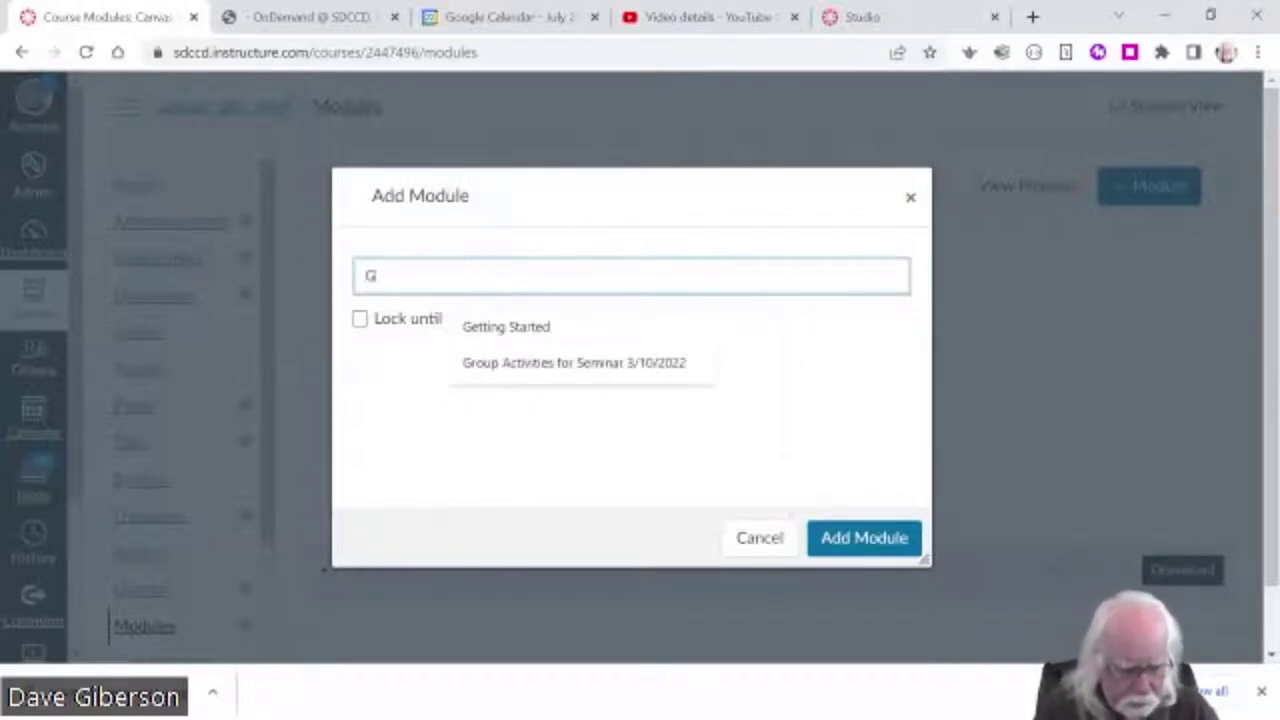
text(etting Started)
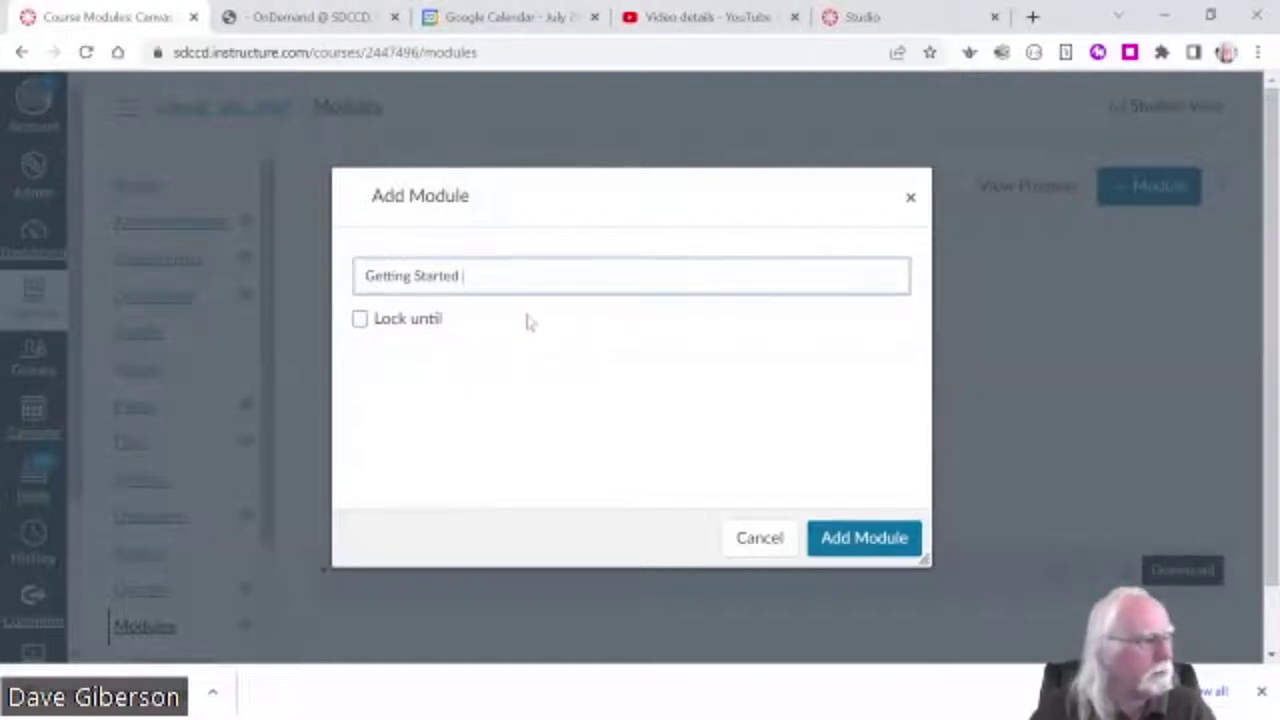
- Submit the Add Module dialog to save the 'Getting Started' module
click(866, 540)
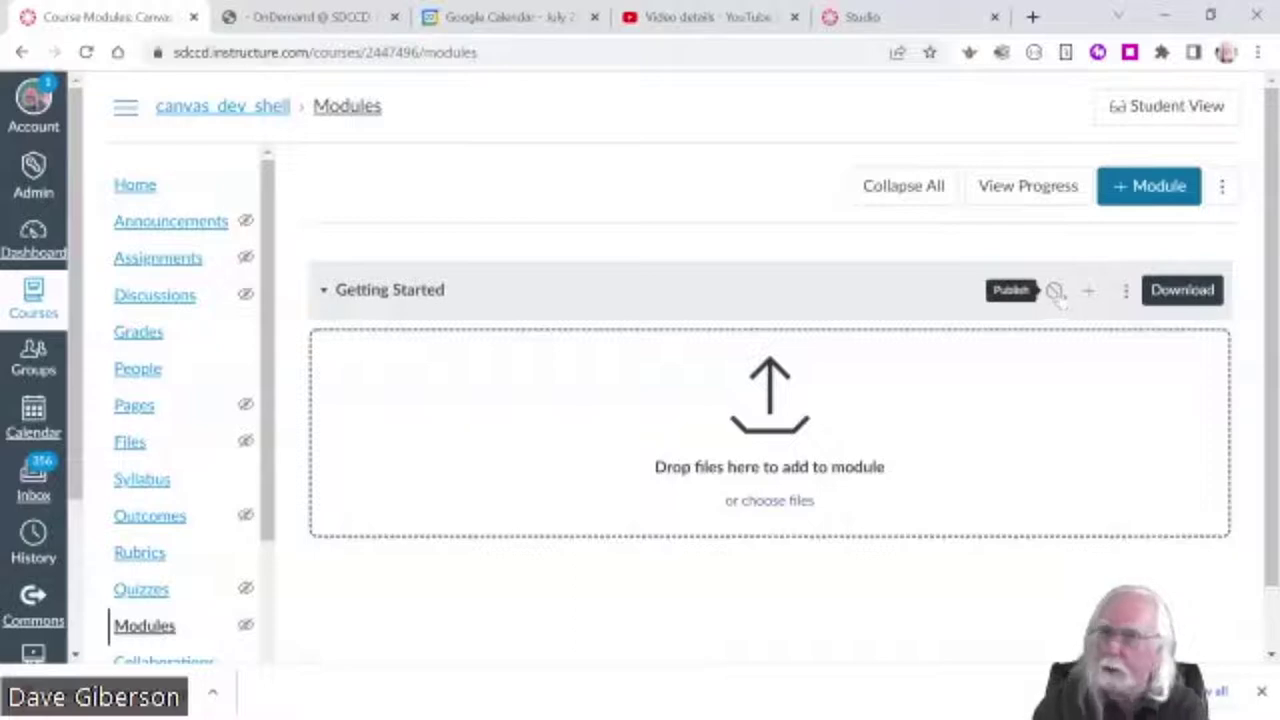
- Publish the 'Getting Started' module using the publish icon on its header
click(1055, 292)
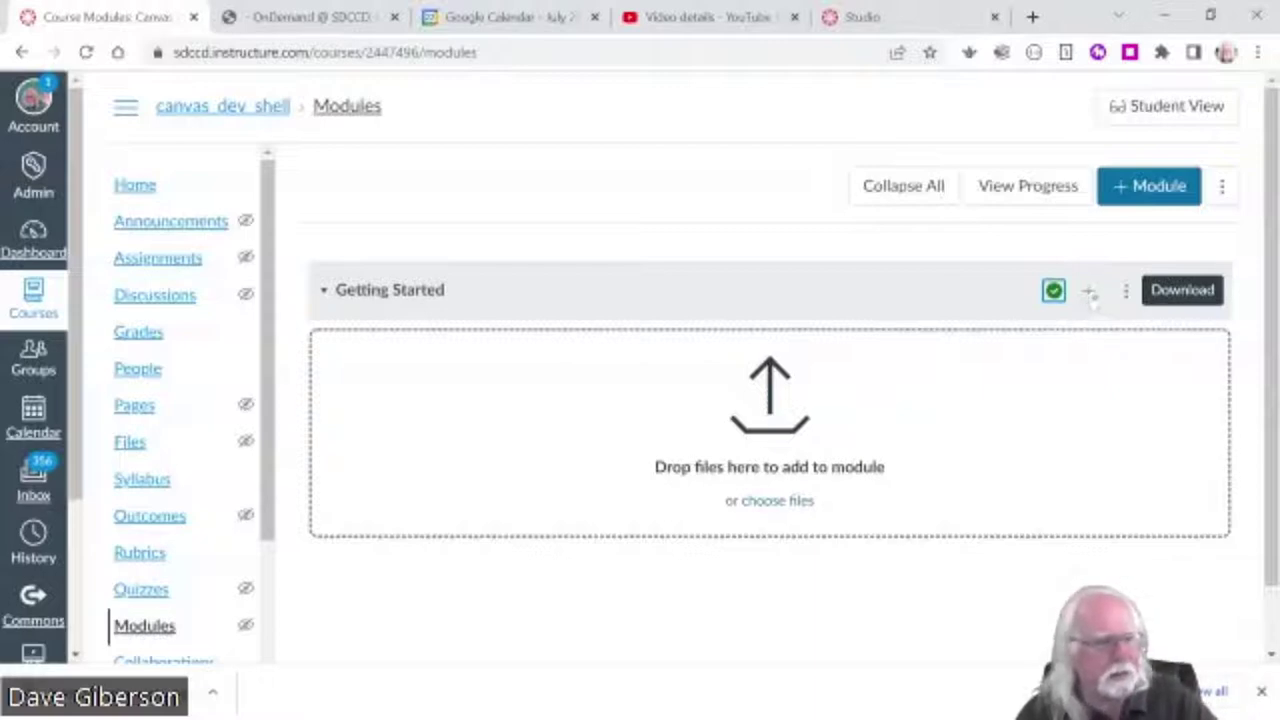
- Begin adding an item to 'Getting Started', then return to the Content Links presentation slide
click(1090, 294)
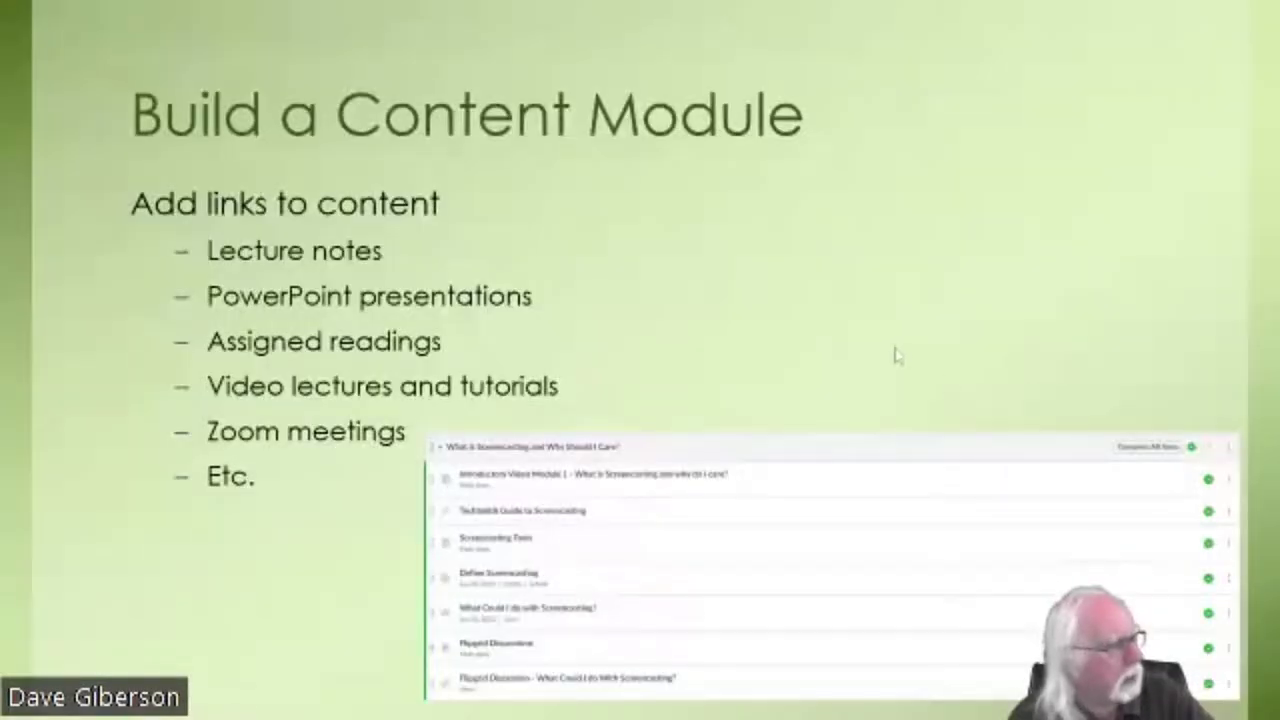
click(892, 355)
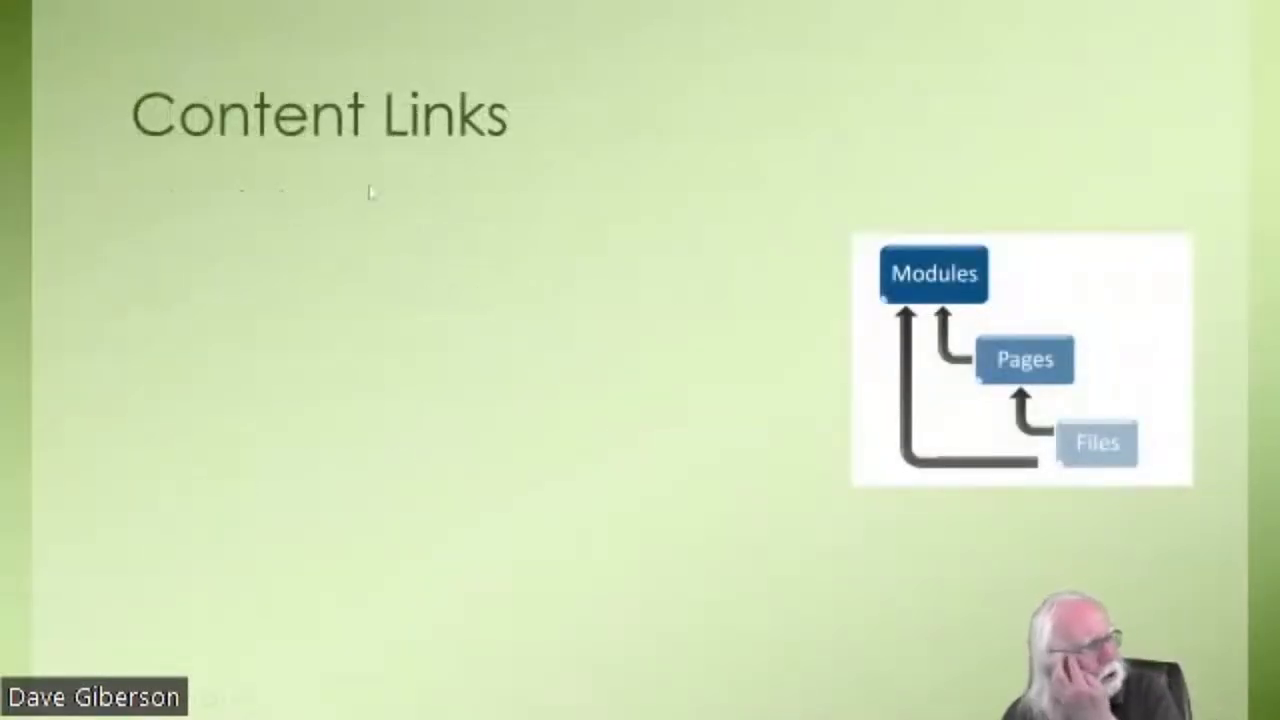
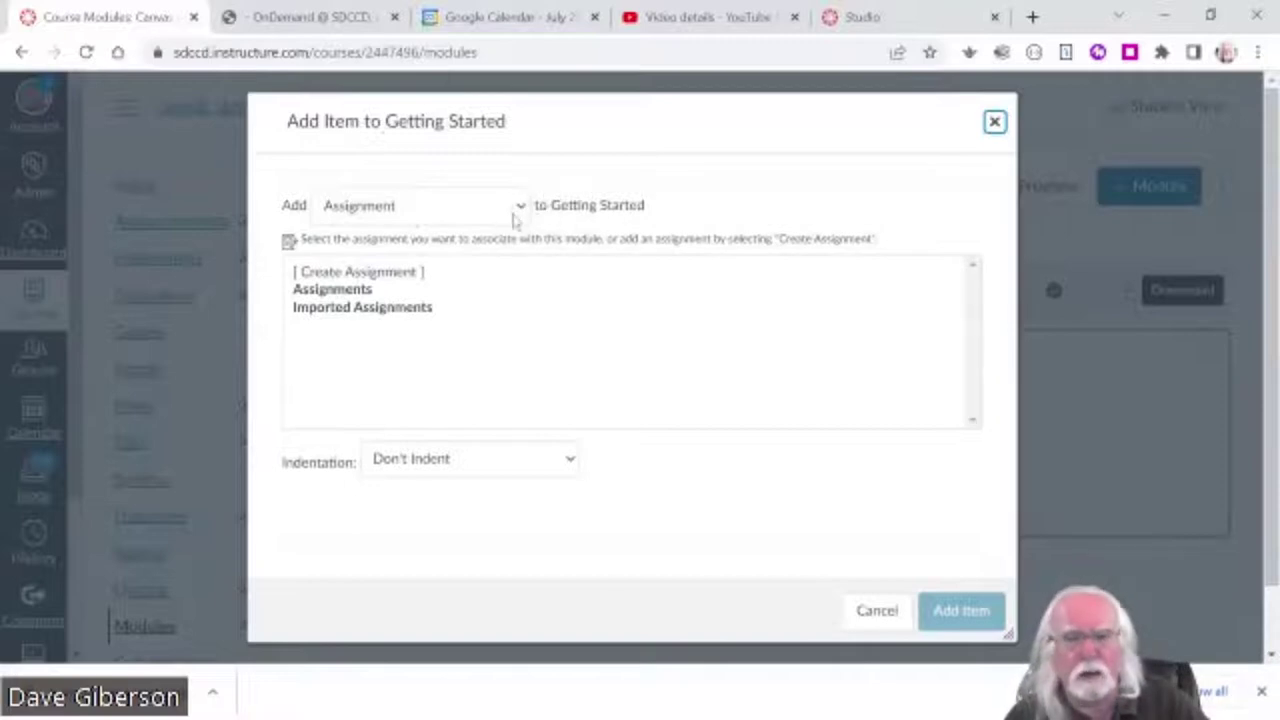
- Show the item type list in the Add Item to Getting Started dialog
click(520, 208)
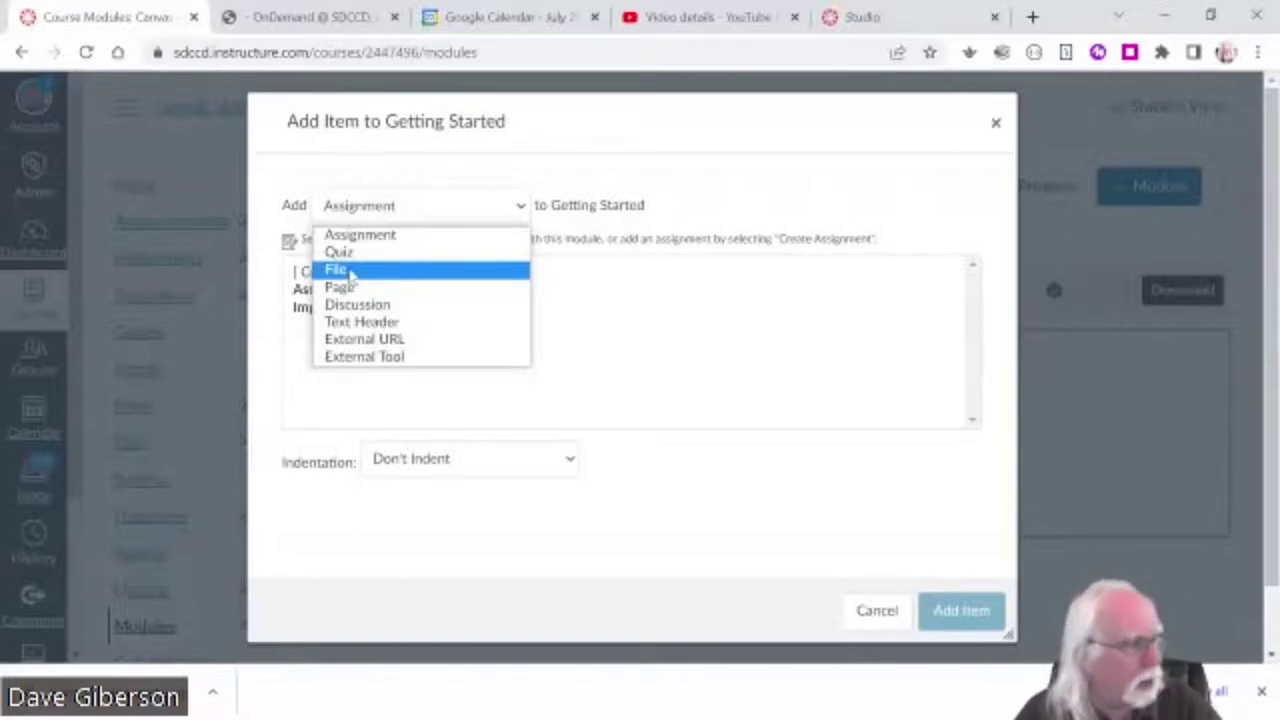
- Set the new module item type to File, with [ Create File(s) ] selected for a new upload
click(351, 274)
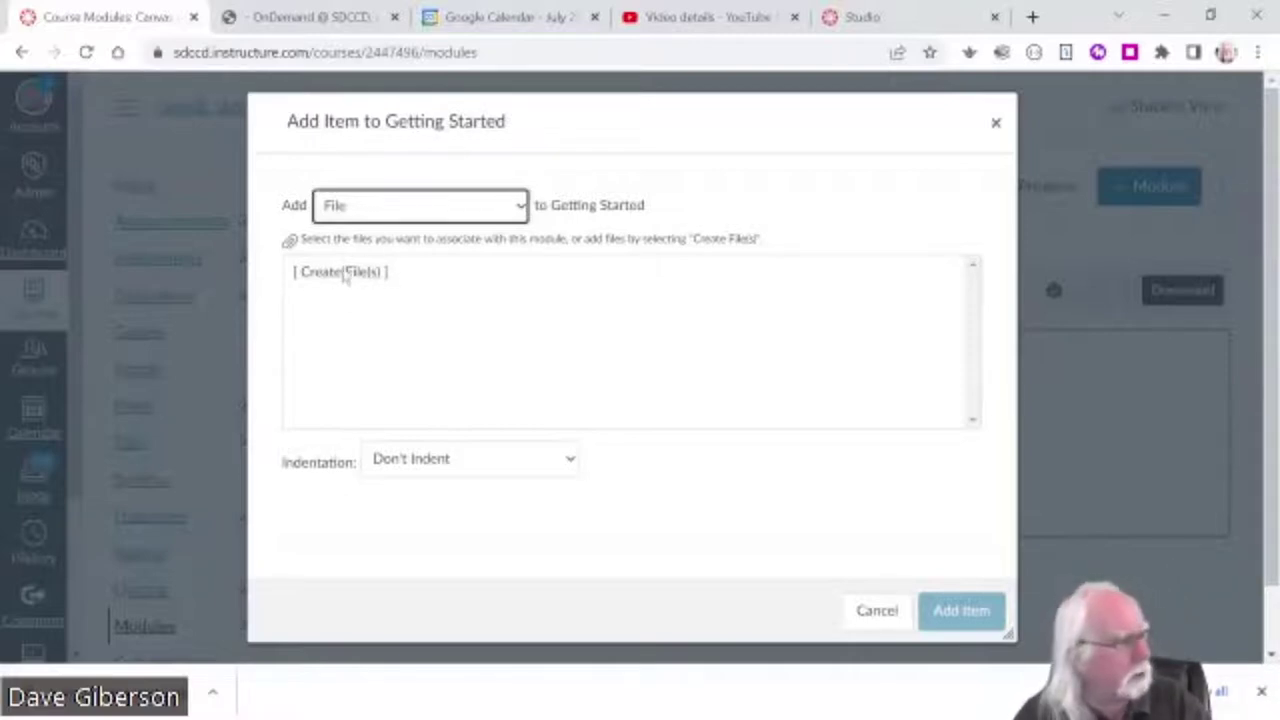
click(366, 275)
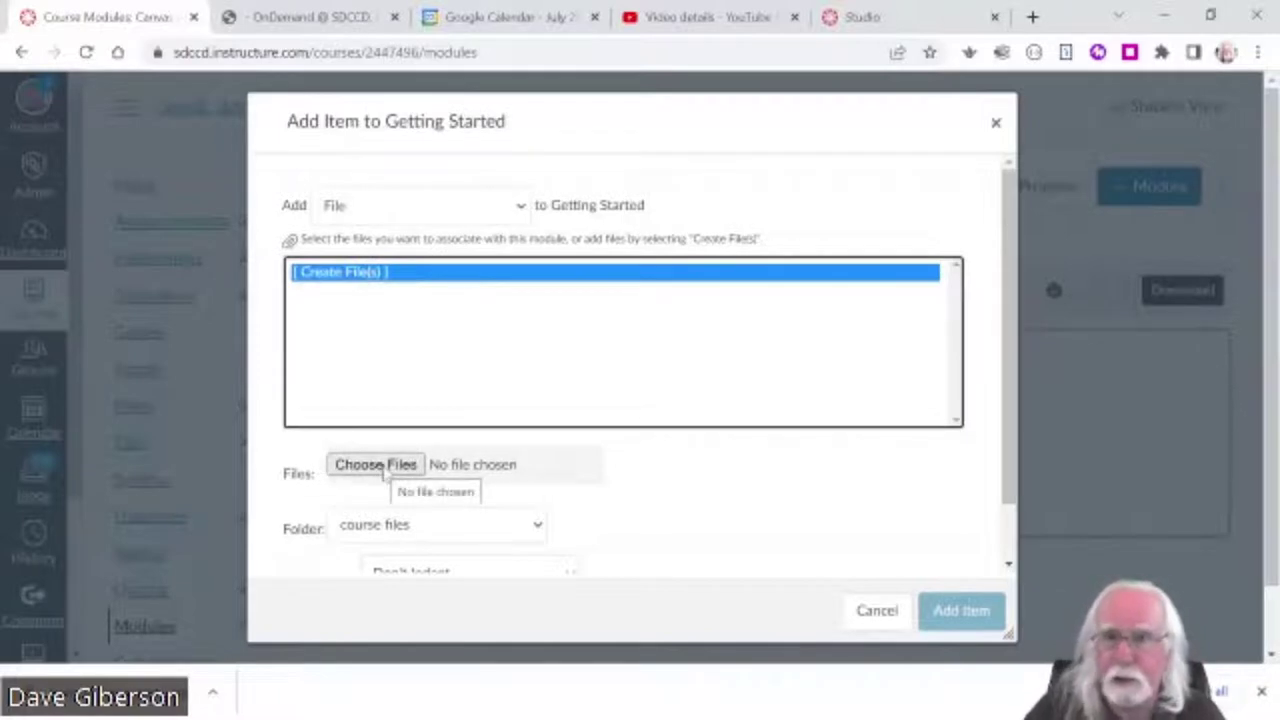
- Open the computer's file browser with Choose Files to pick the upload
click(385, 466)
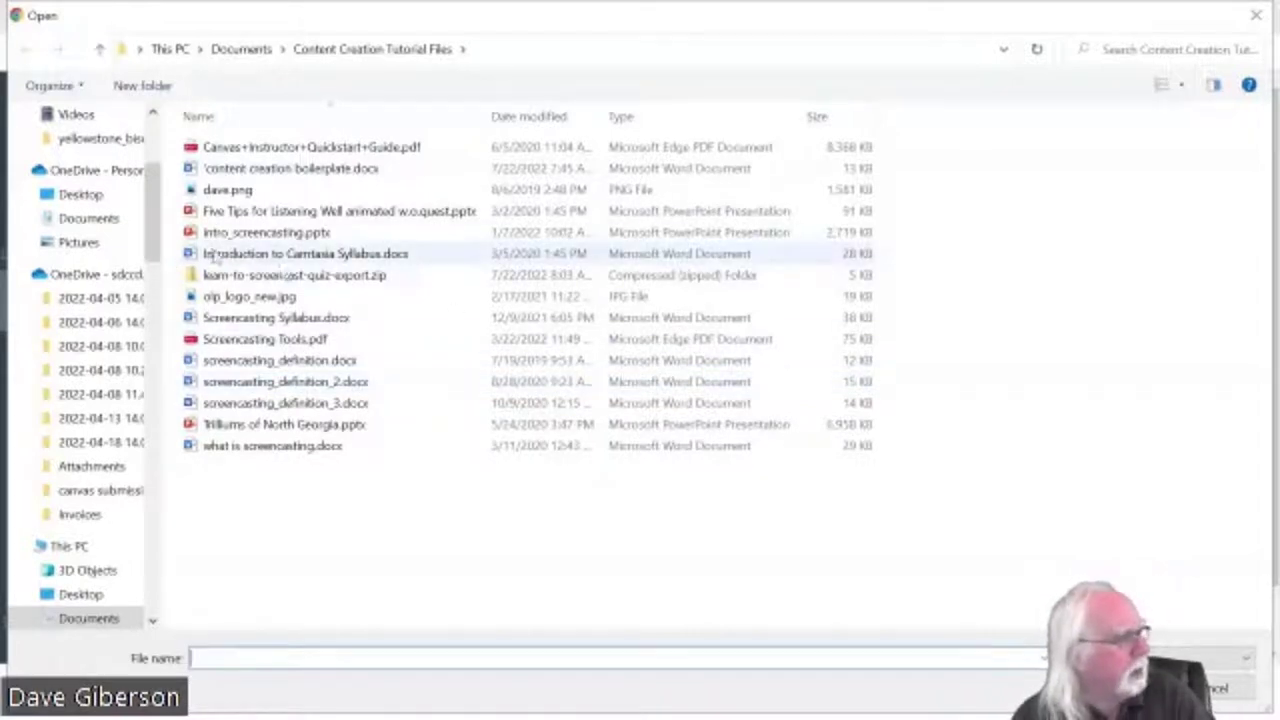
- Pick Screencasting Syllabus.docx from Documents > Content Creation Tutorial Files for upload
drag(155, 245, 155, 195)
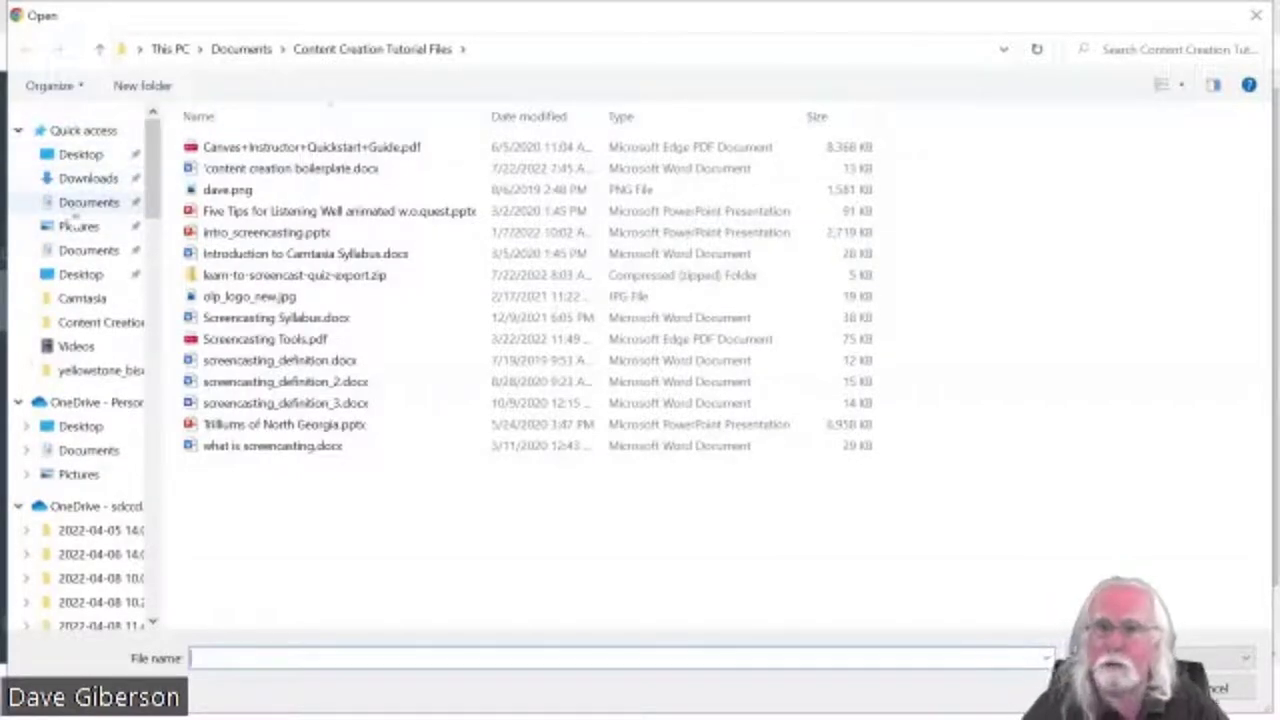
click(78, 205)
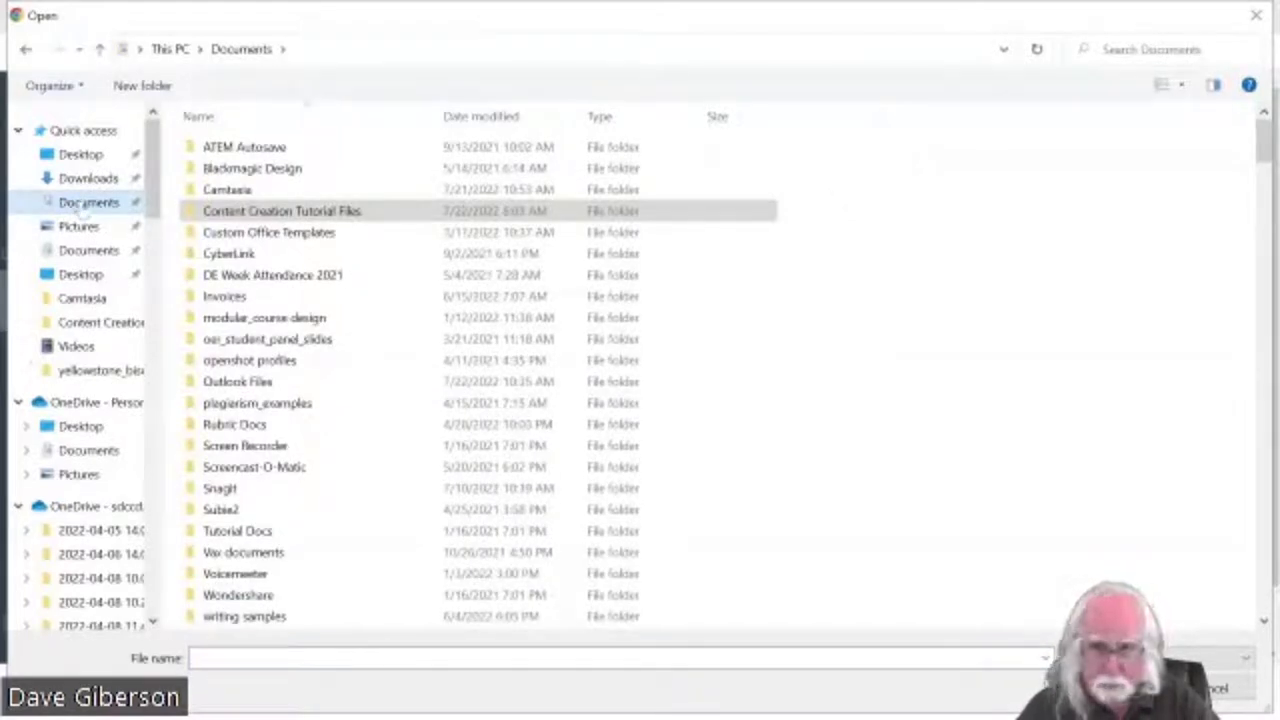
click(270, 211)
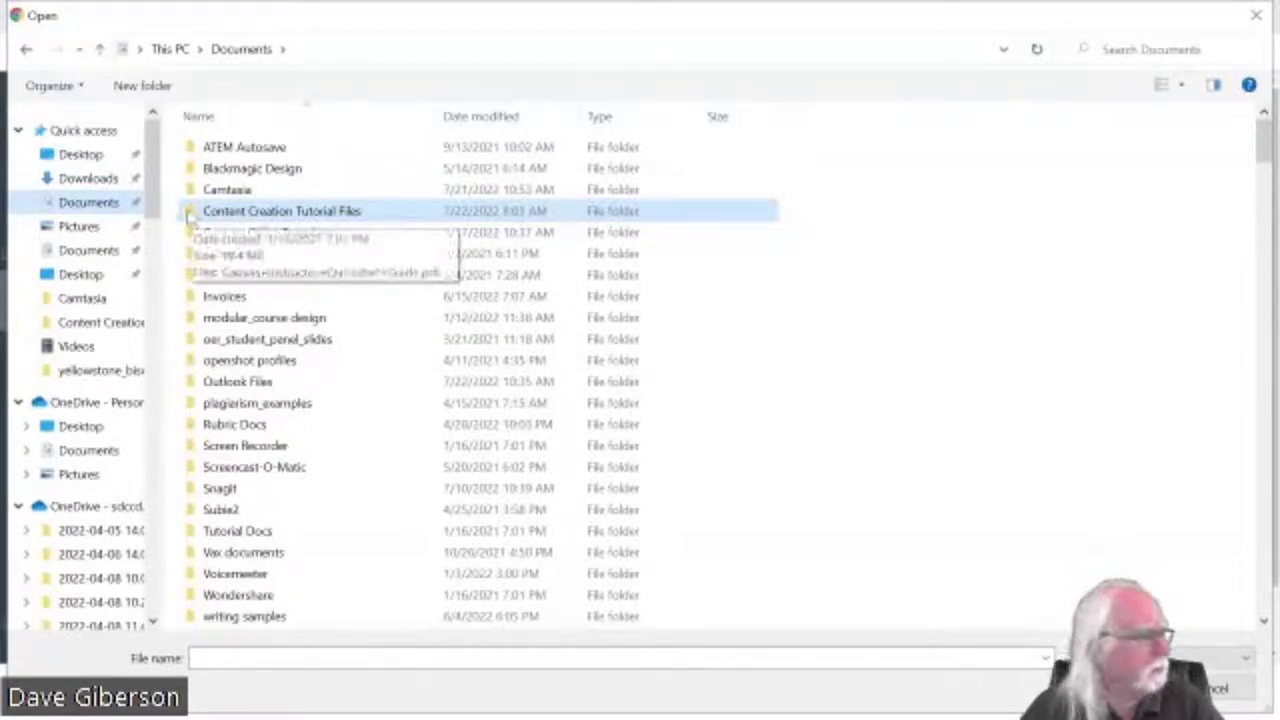
double_click(188, 212)
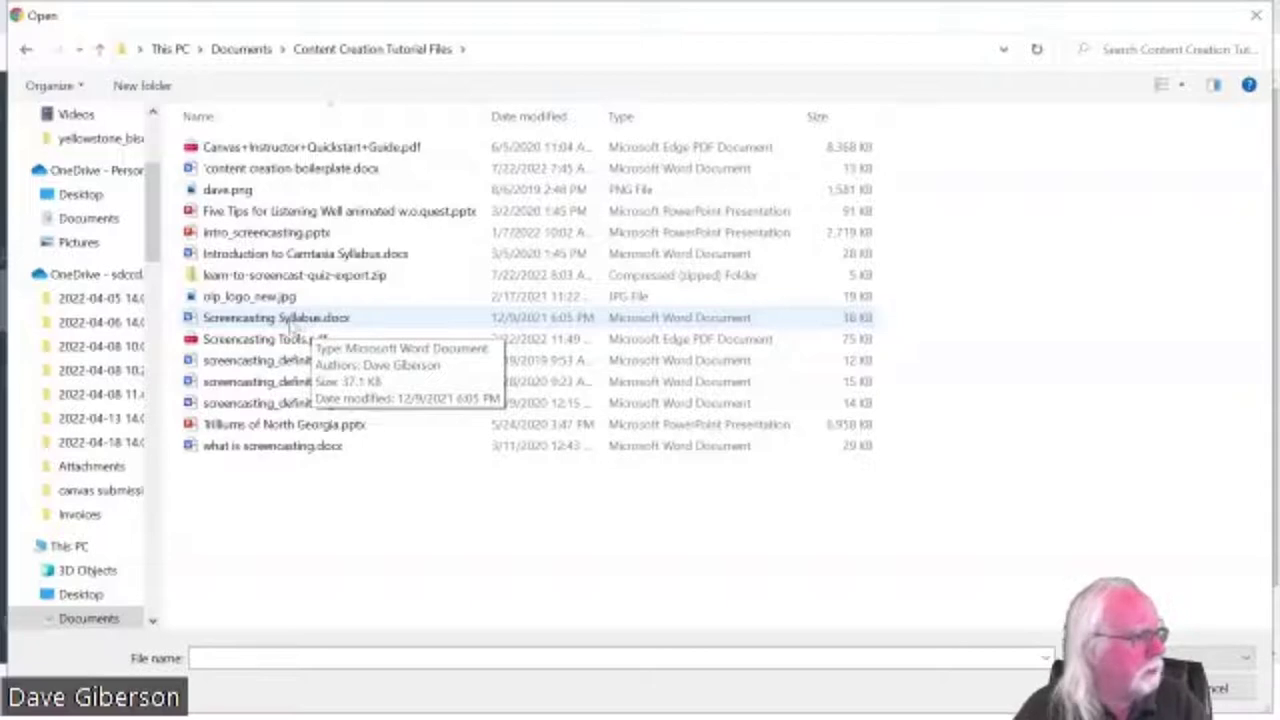
click(295, 326)
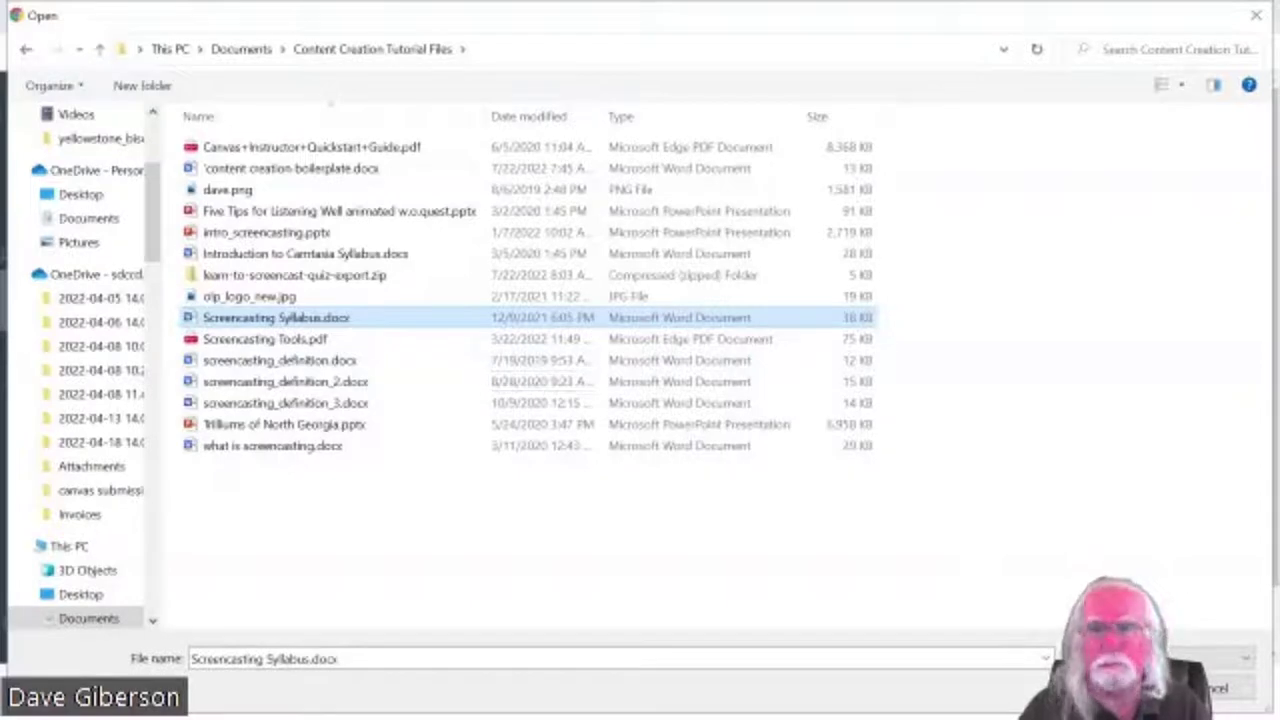
key(Return)
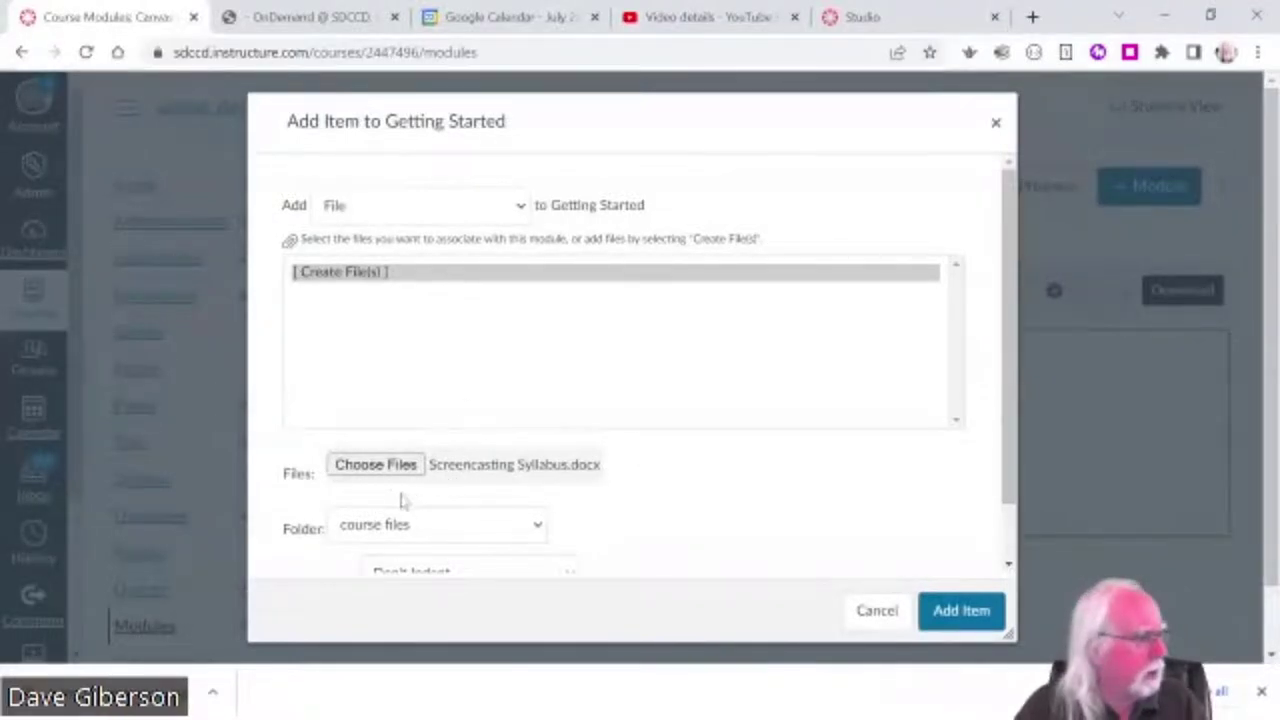
scroll(697, 520, down, 1)
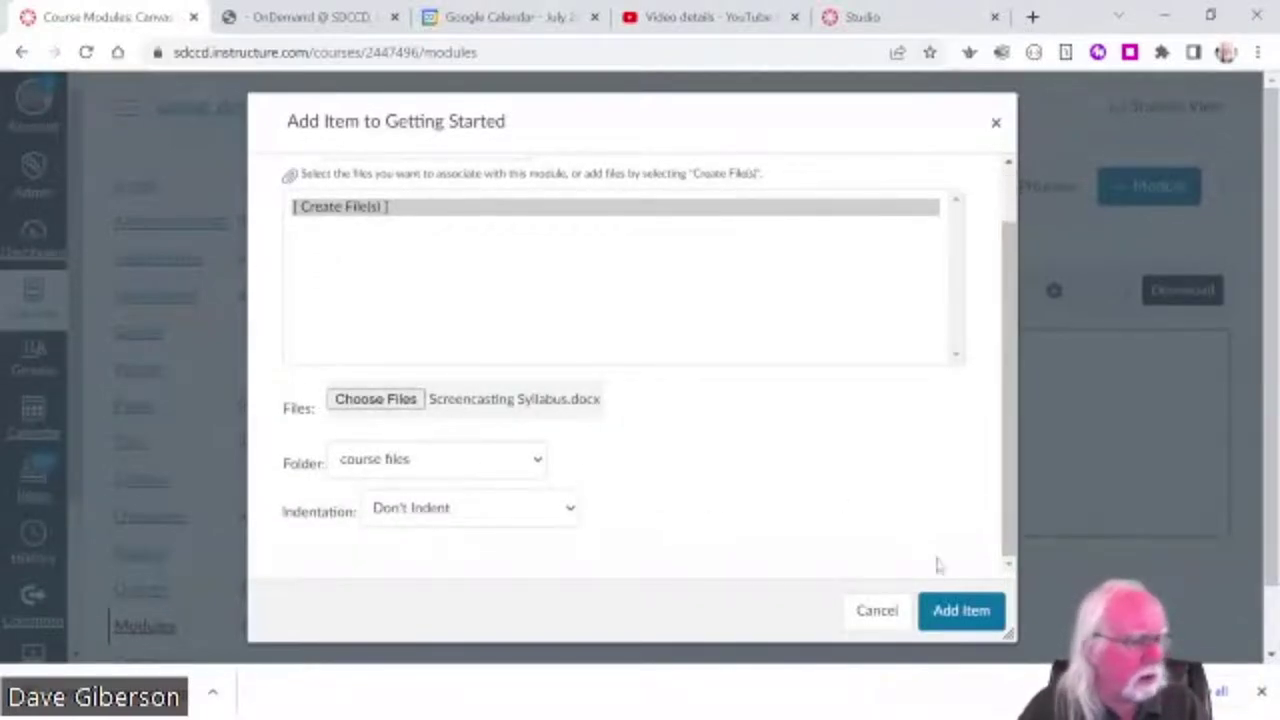
click(955, 620)
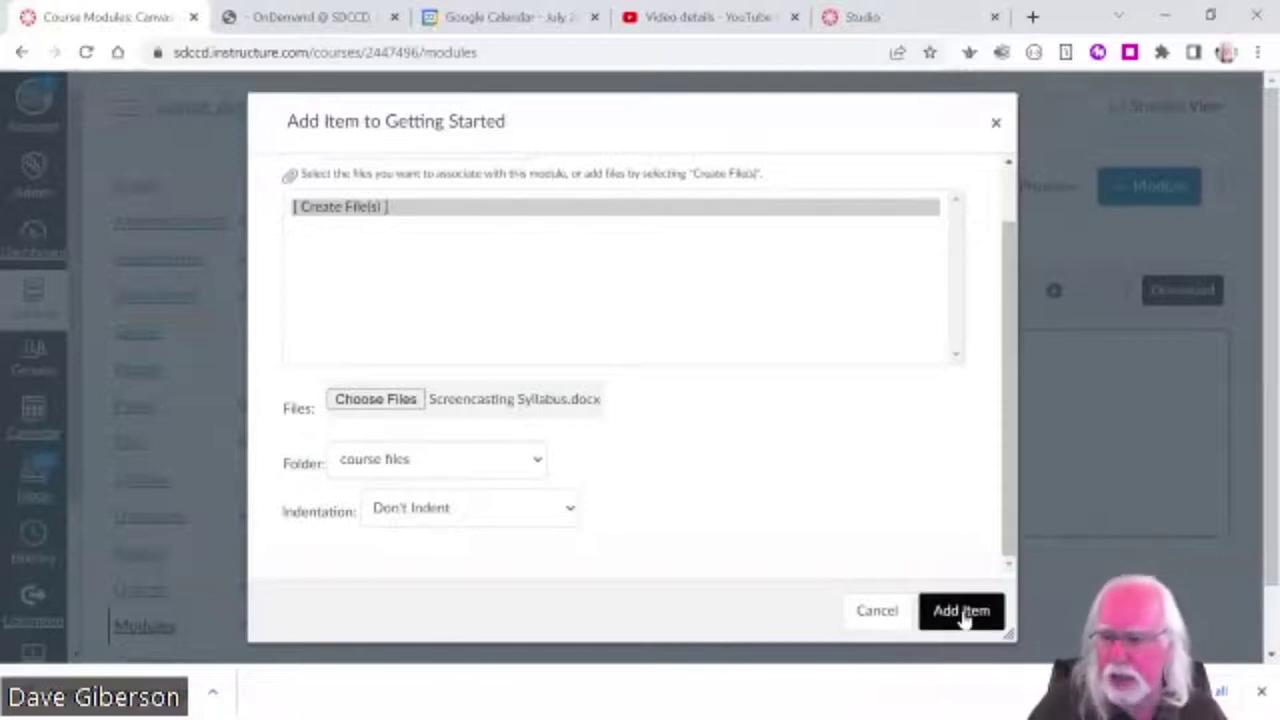
- Upload Screencasting Syllabus.docx into the Getting Started module as a file item
click(962, 616)
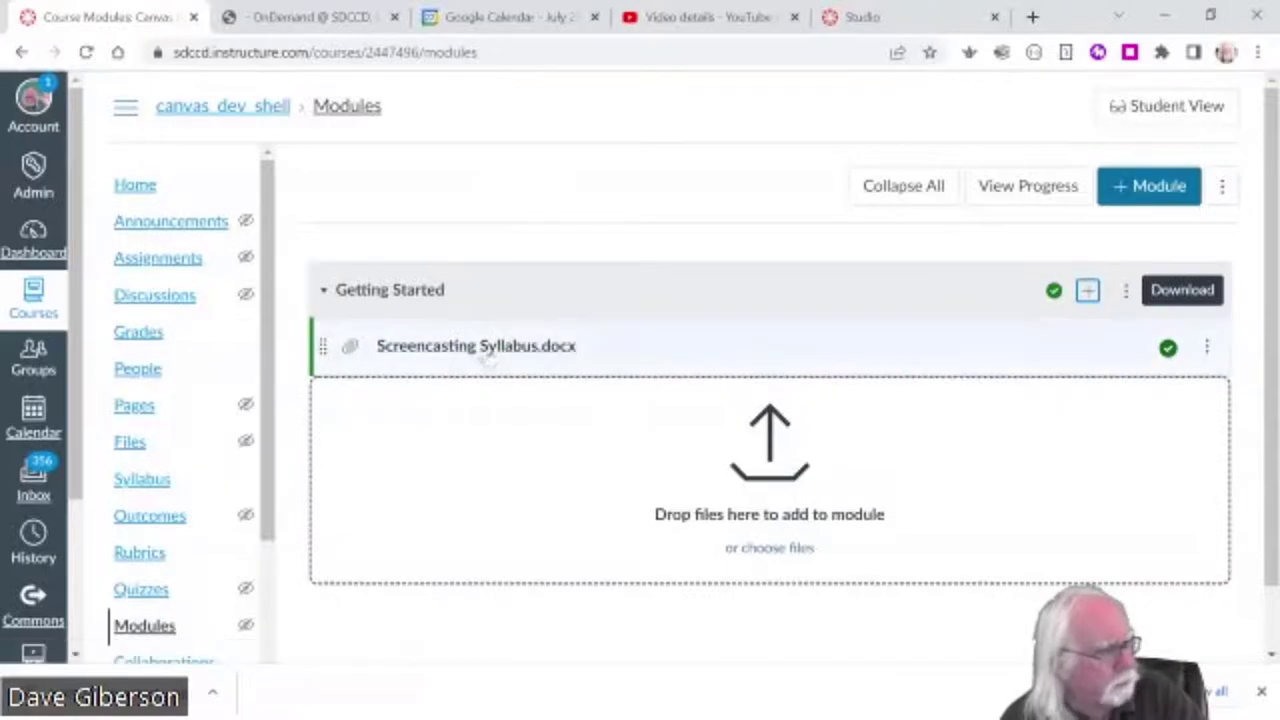
- Open the Screencasting Syllabus.docx file page and scroll through its two-page preview
click(488, 352)
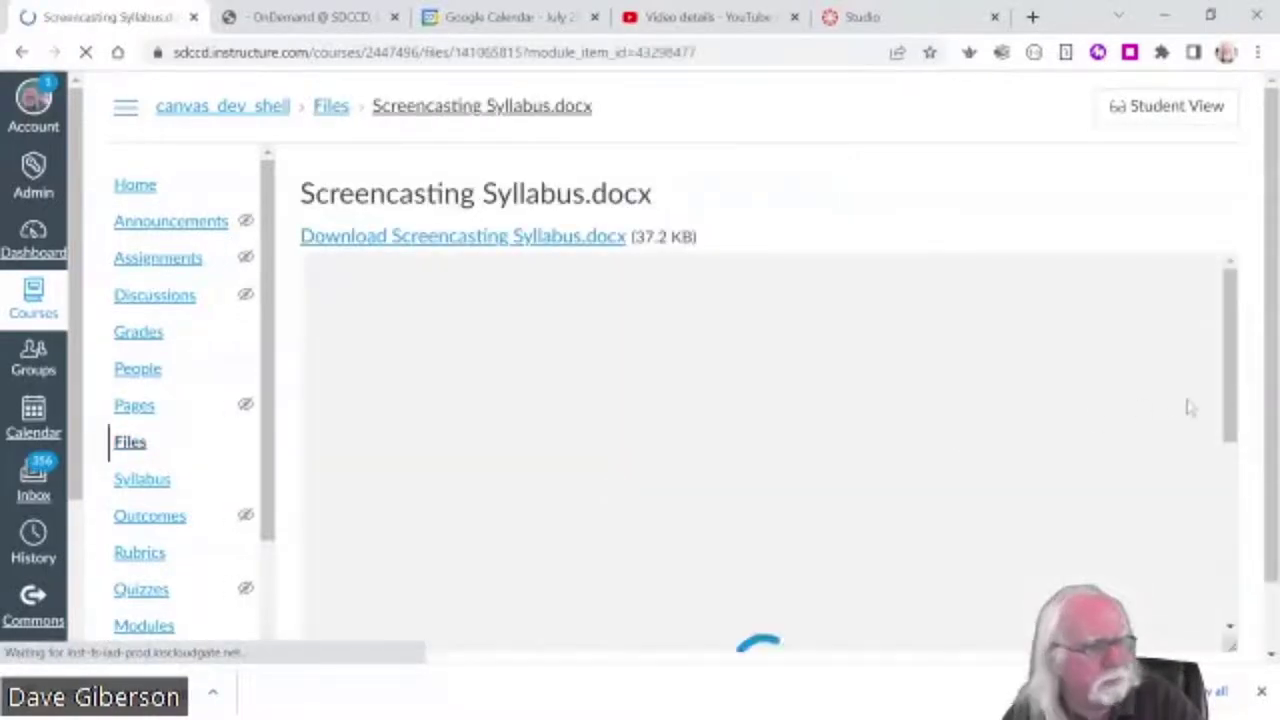
drag(1270, 438, 1273, 447)
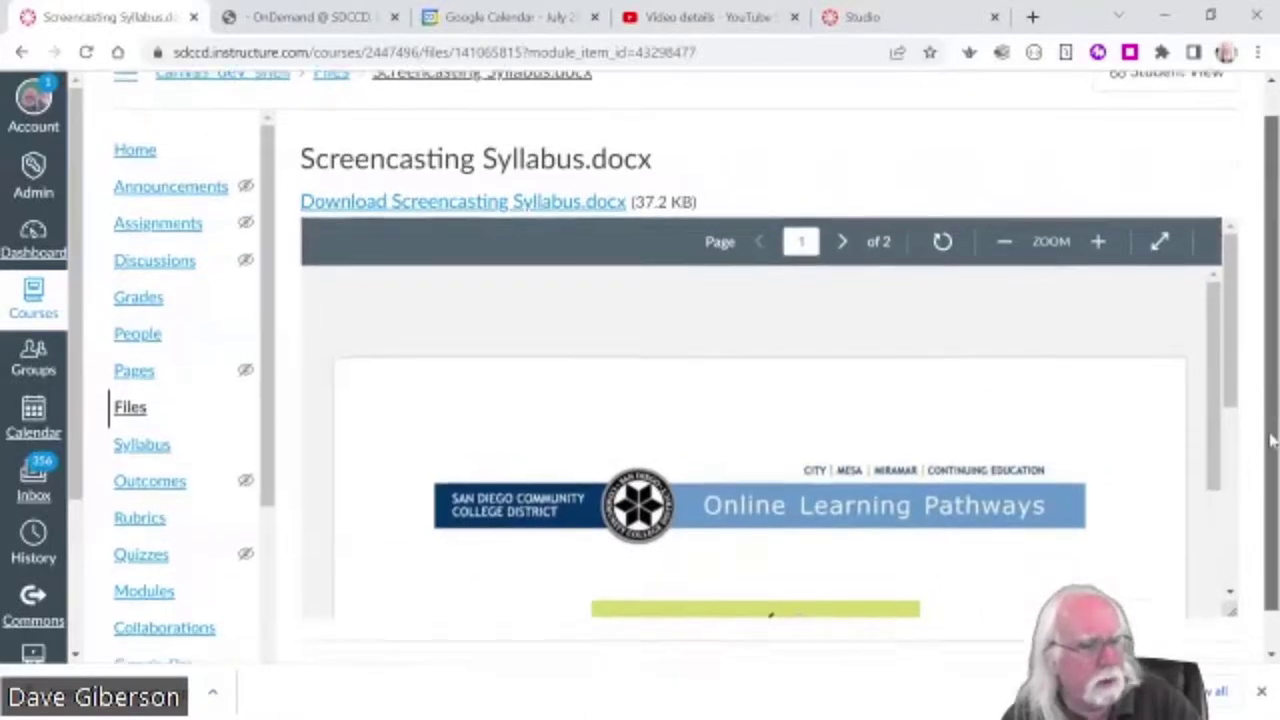
scroll(1268, 415, down, 1)
scroll(1230, 355, down, 2)
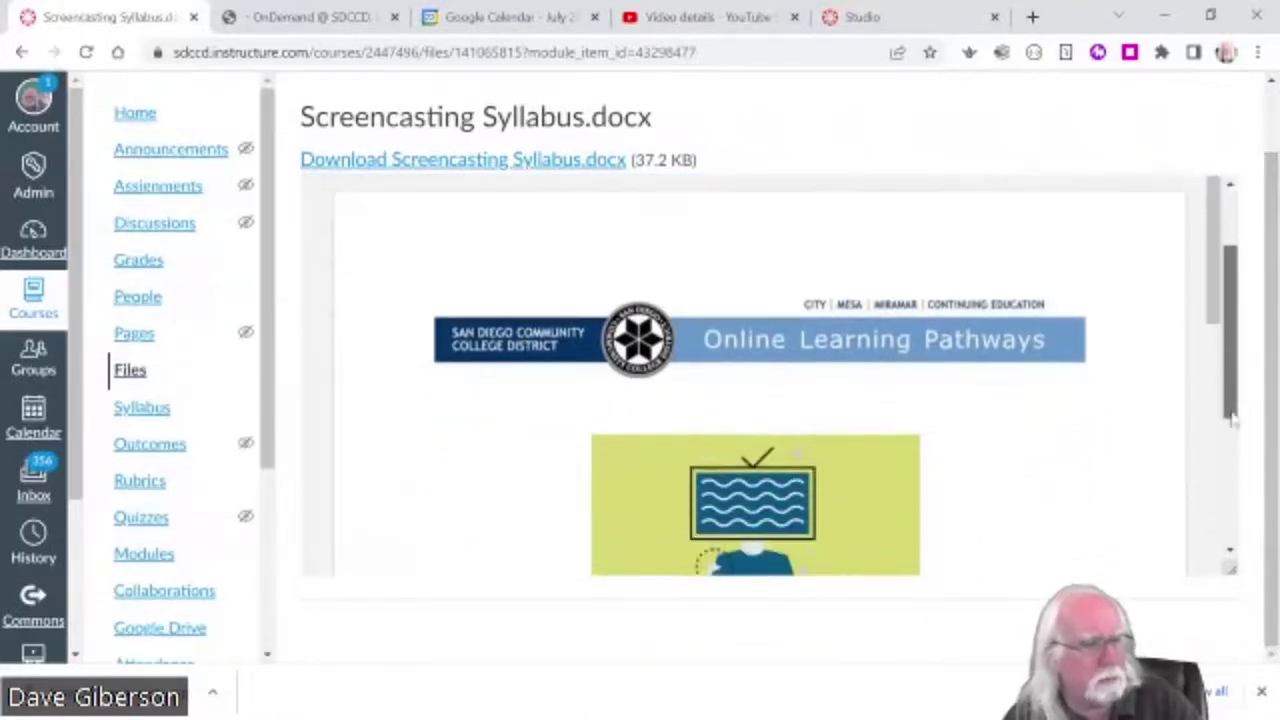
scroll(1230, 355, up, 2)
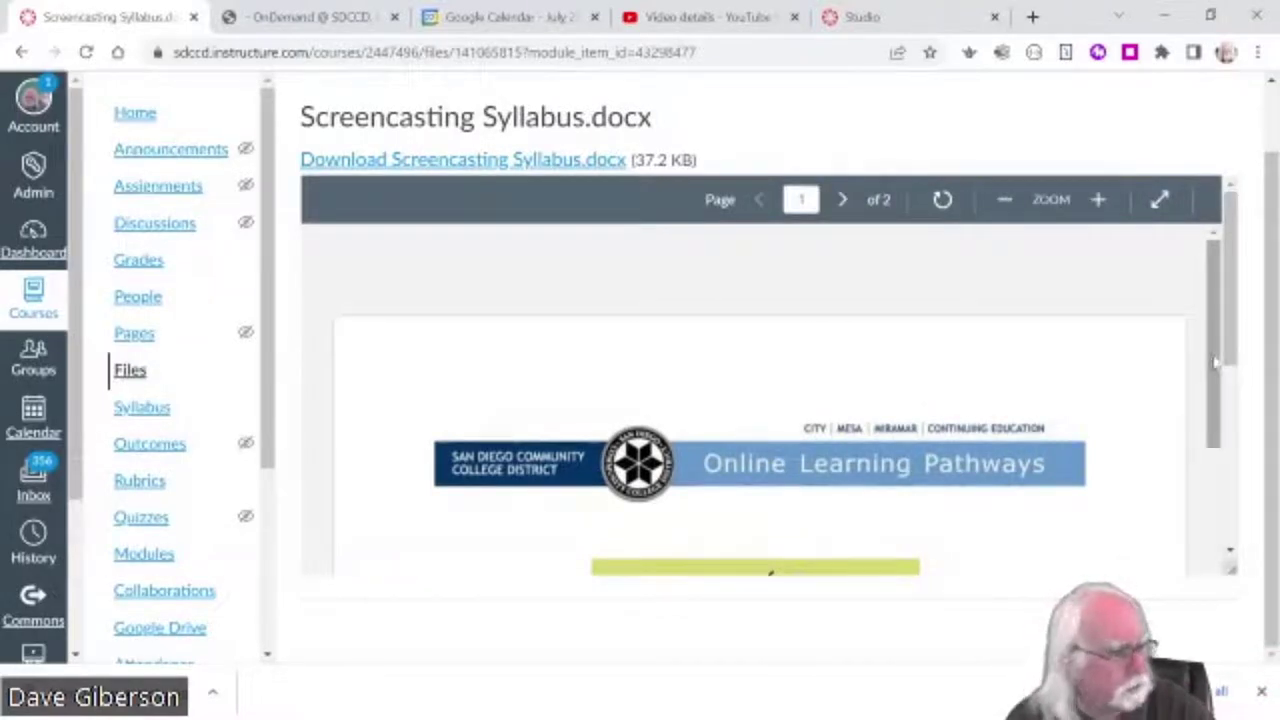
drag(1232, 357, 1243, 560)
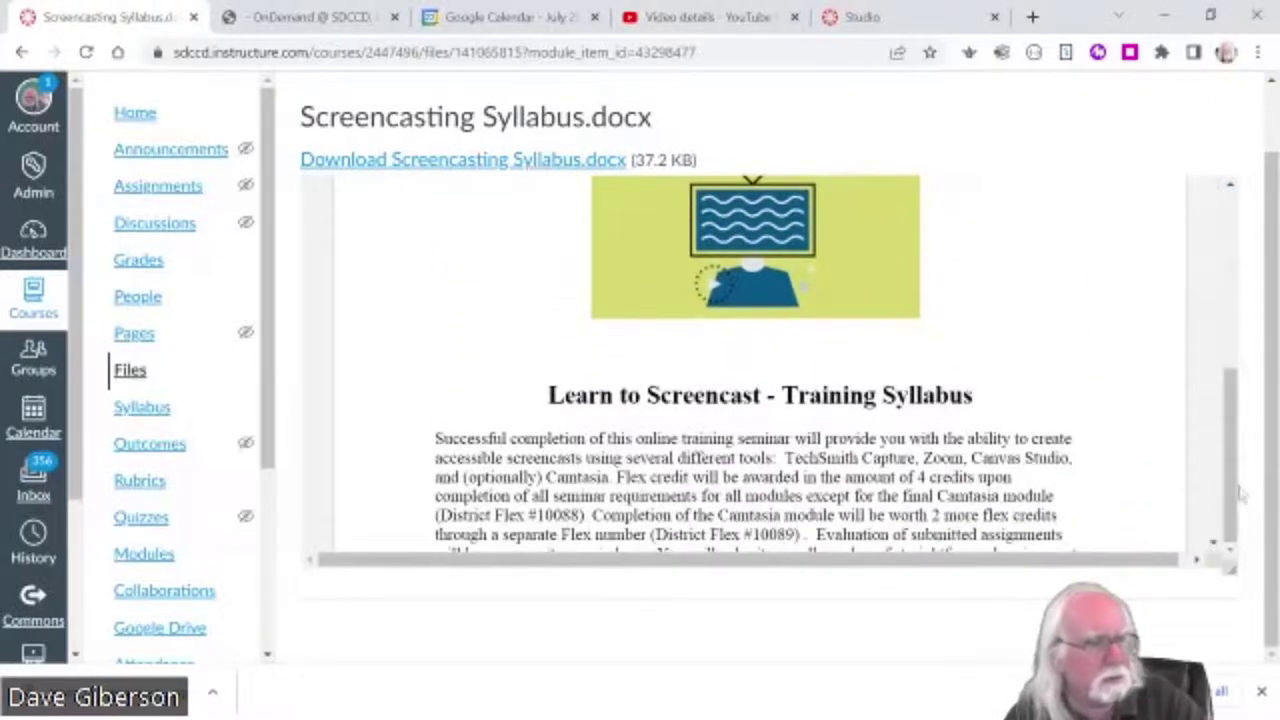
drag(1236, 458, 1183, 568)
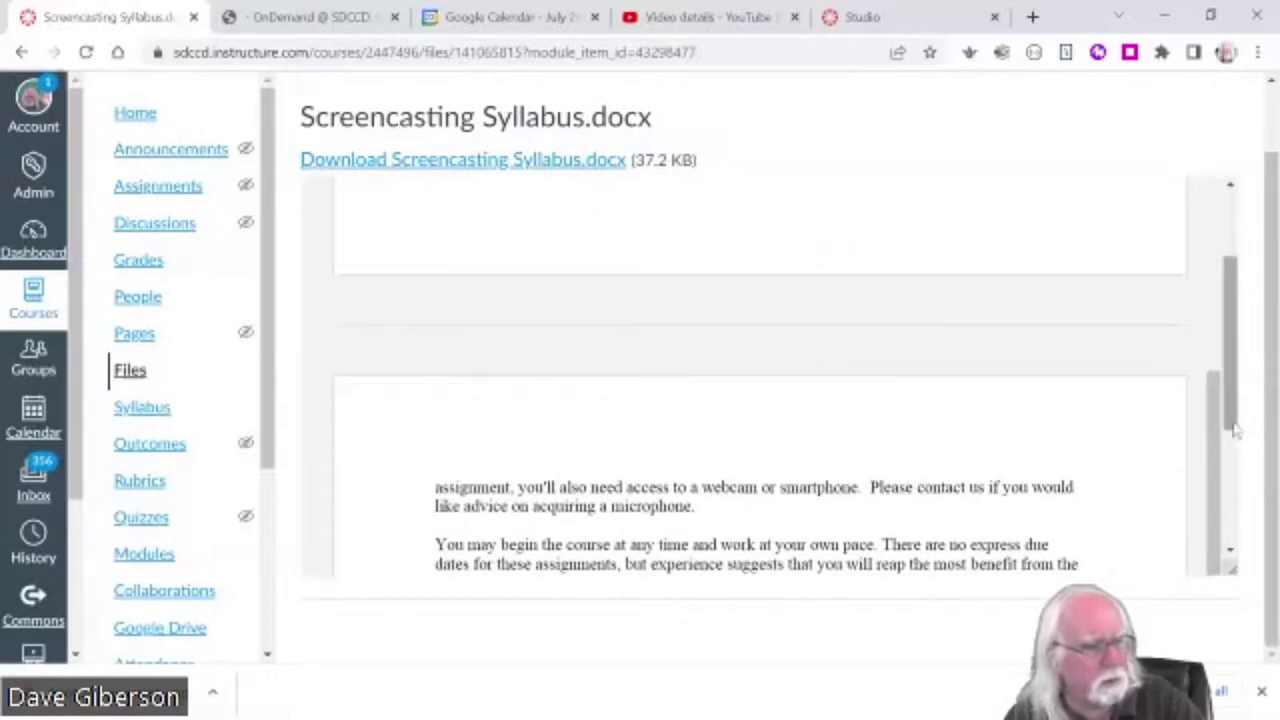
scroll(1240, 443, down, 3)
drag(1232, 480, 1234, 400)
scroll(1234, 400, up, 5)
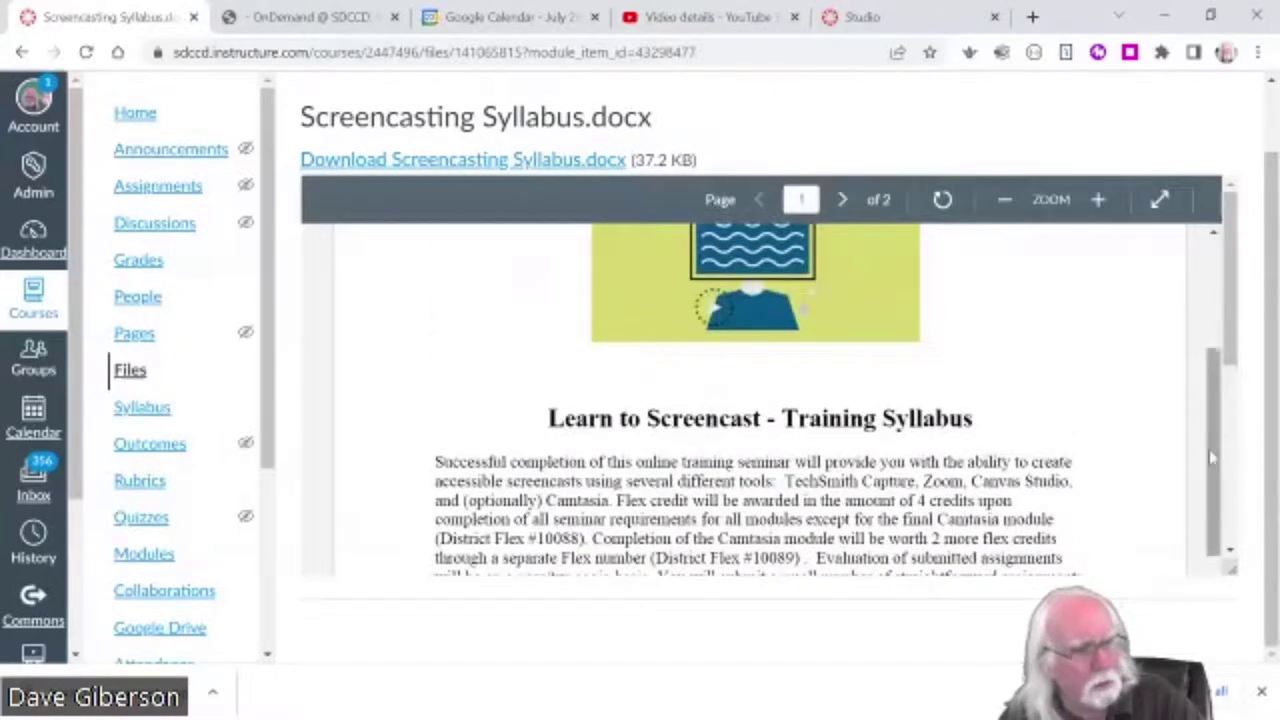
scroll(1150, 440, up, 3)
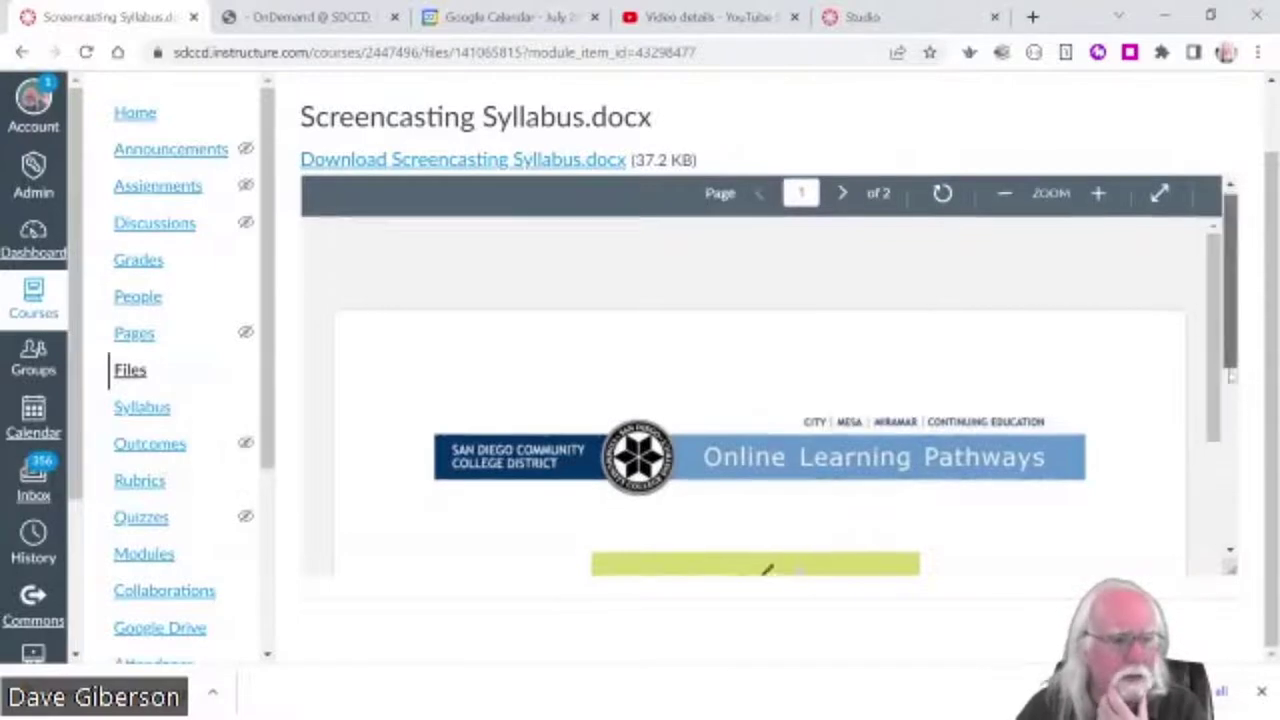
drag(1222, 370, 1222, 375)
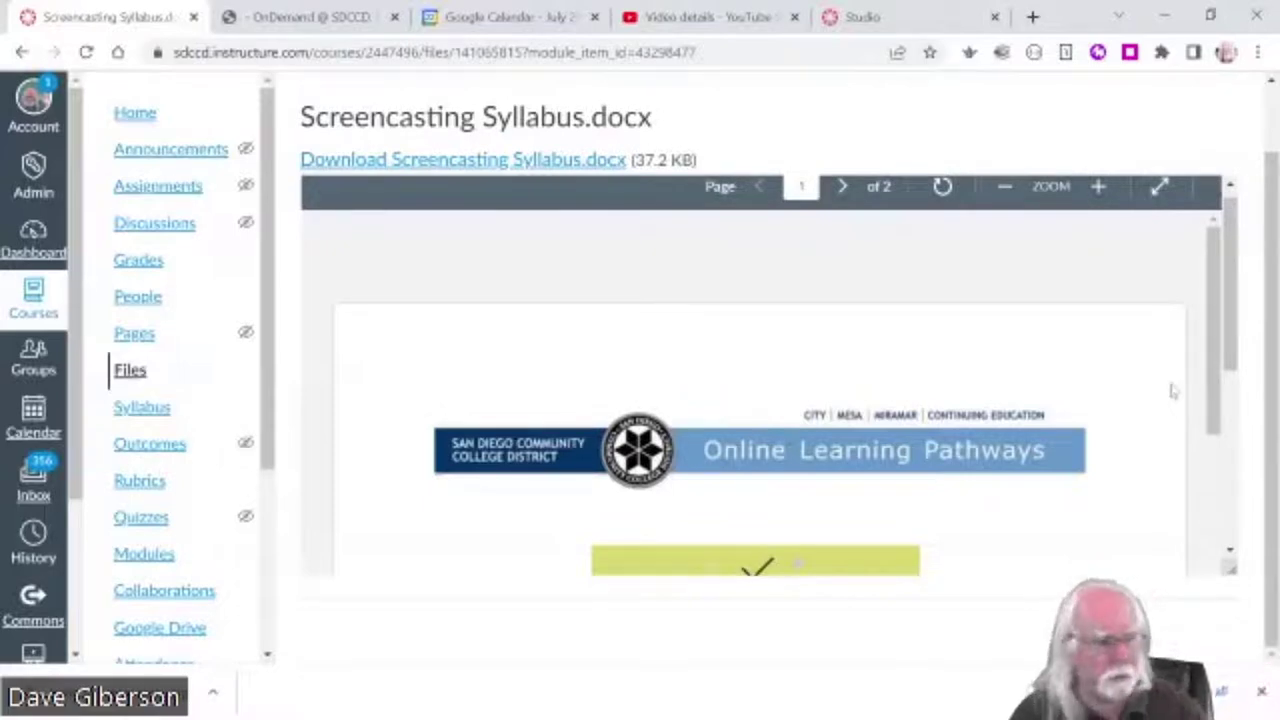
scroll(1221, 380, up, 1)
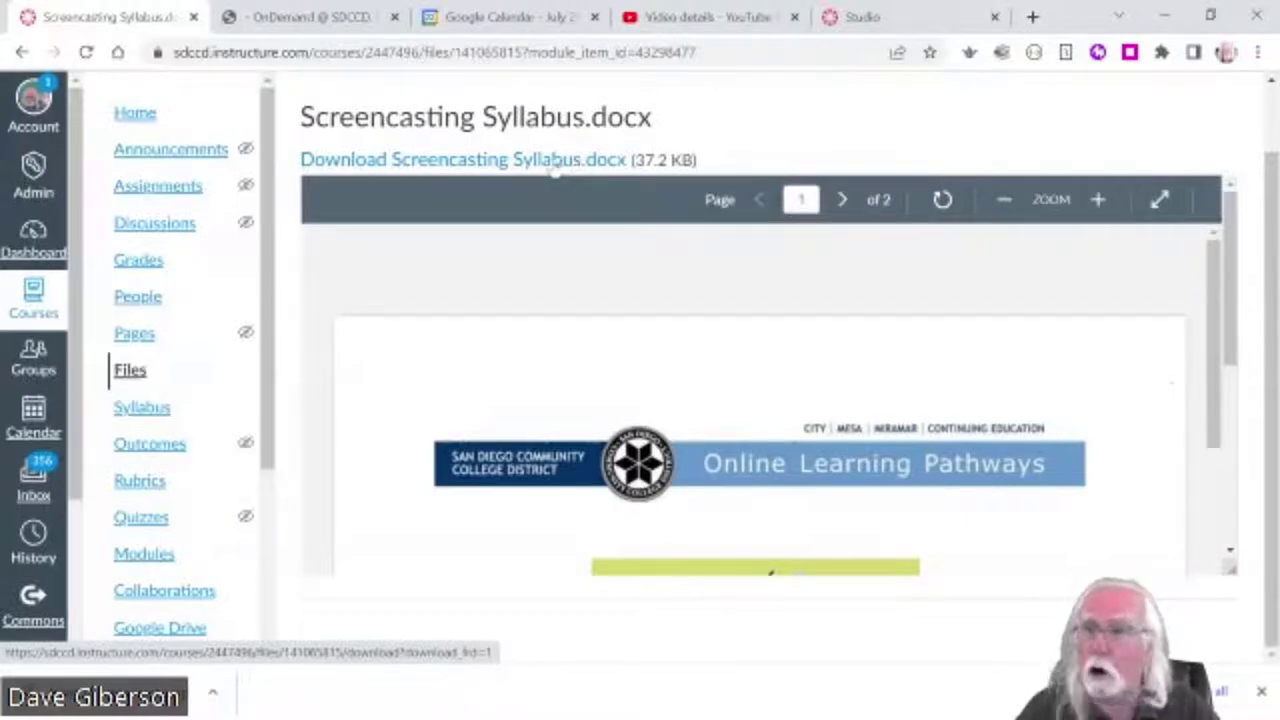
- Download the syllabus, saving it as Screencasting Syllabus (1).docx in Content Creation Tutorial Files
click(472, 166)
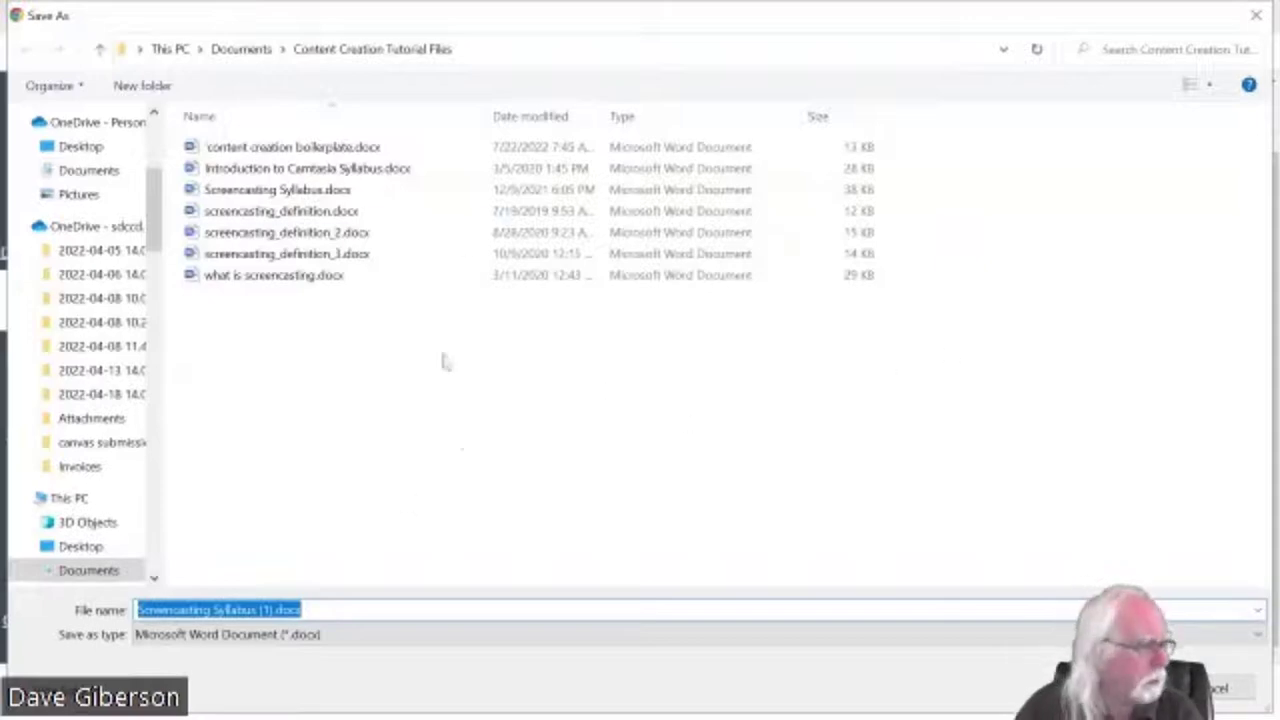
key(Return)
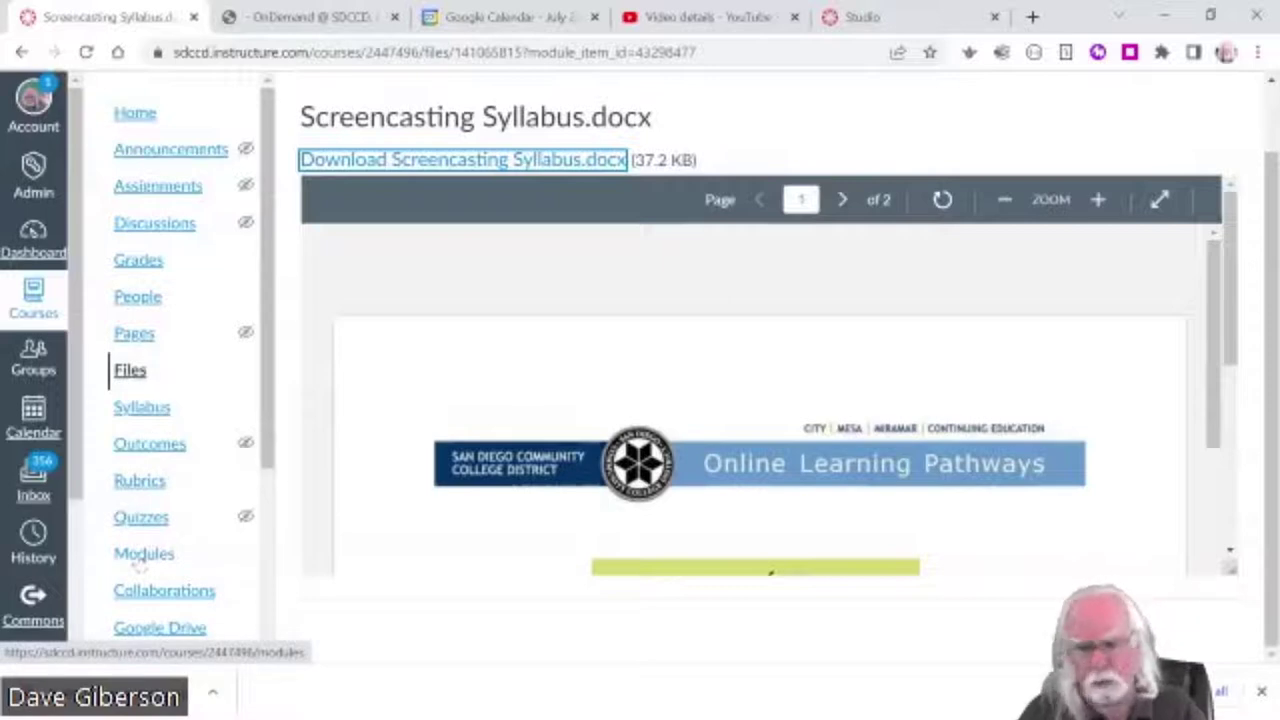
- Return to the course Modules page showing Screencasting Syllabus.docx under Getting Started
click(140, 558)
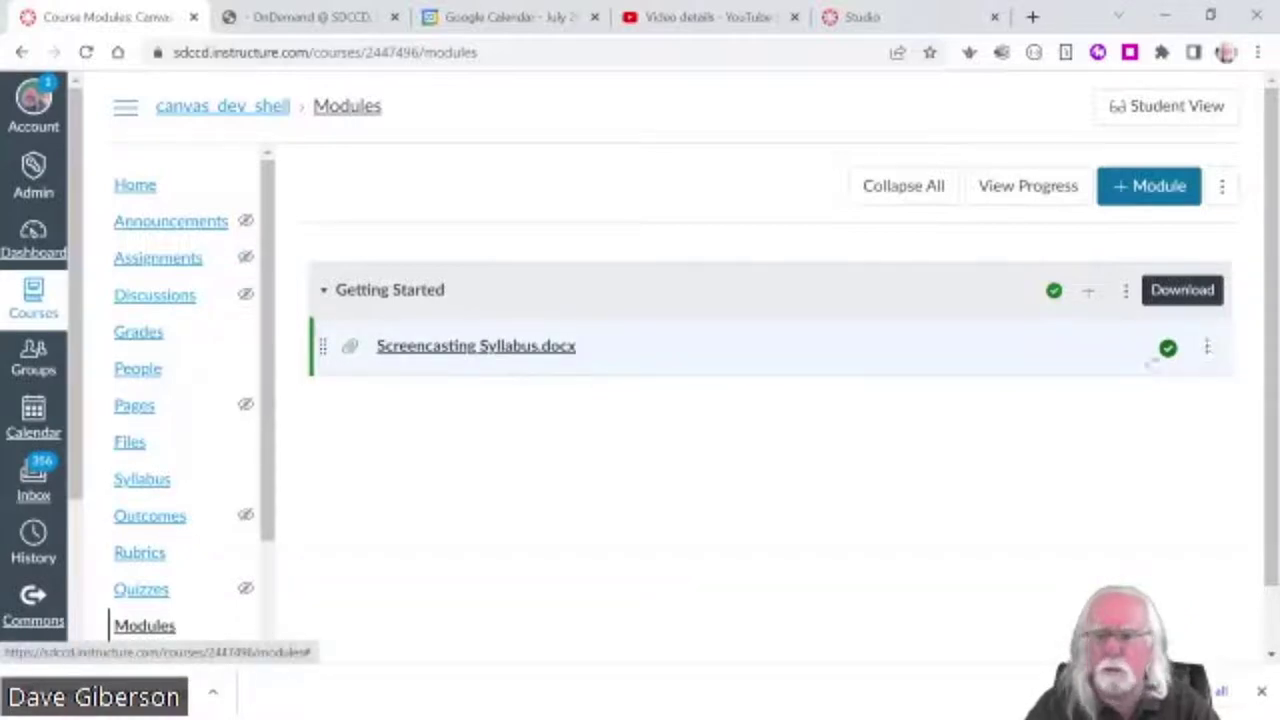
- Retitle the syllabus module item 'Screencasting Syllabus' by removing the .docx extension
click(1207, 348)
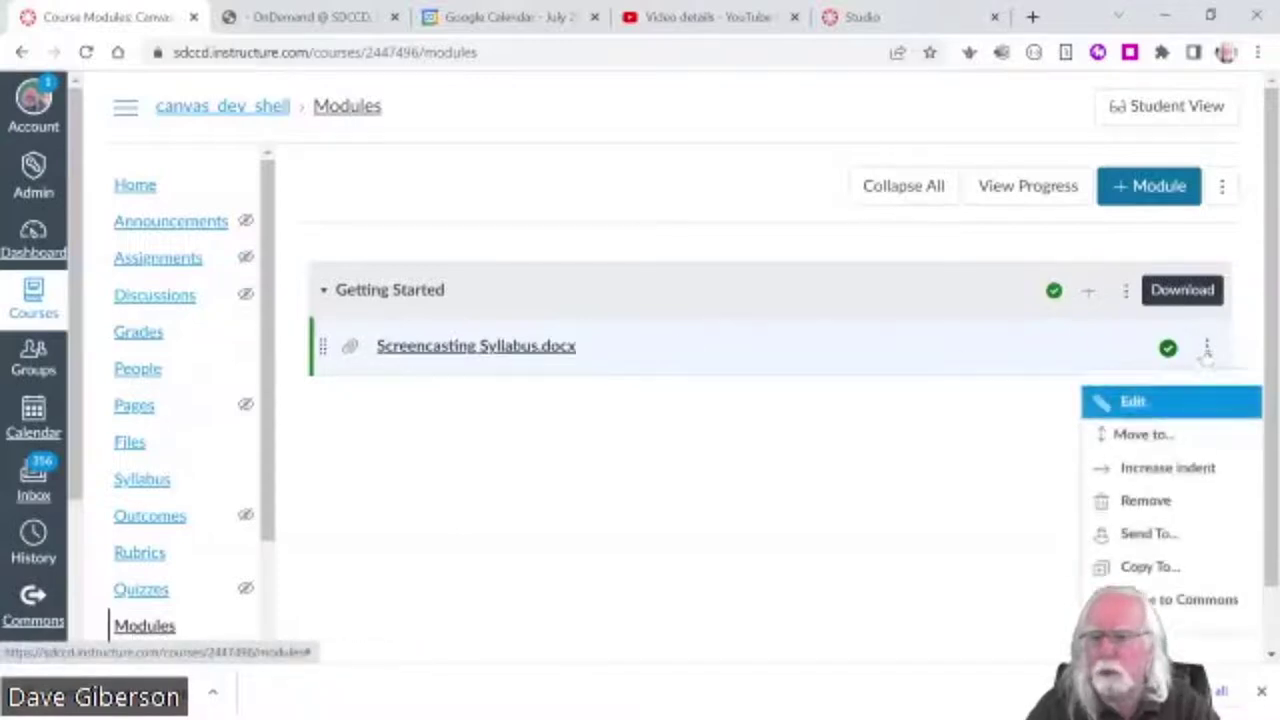
click(1133, 401)
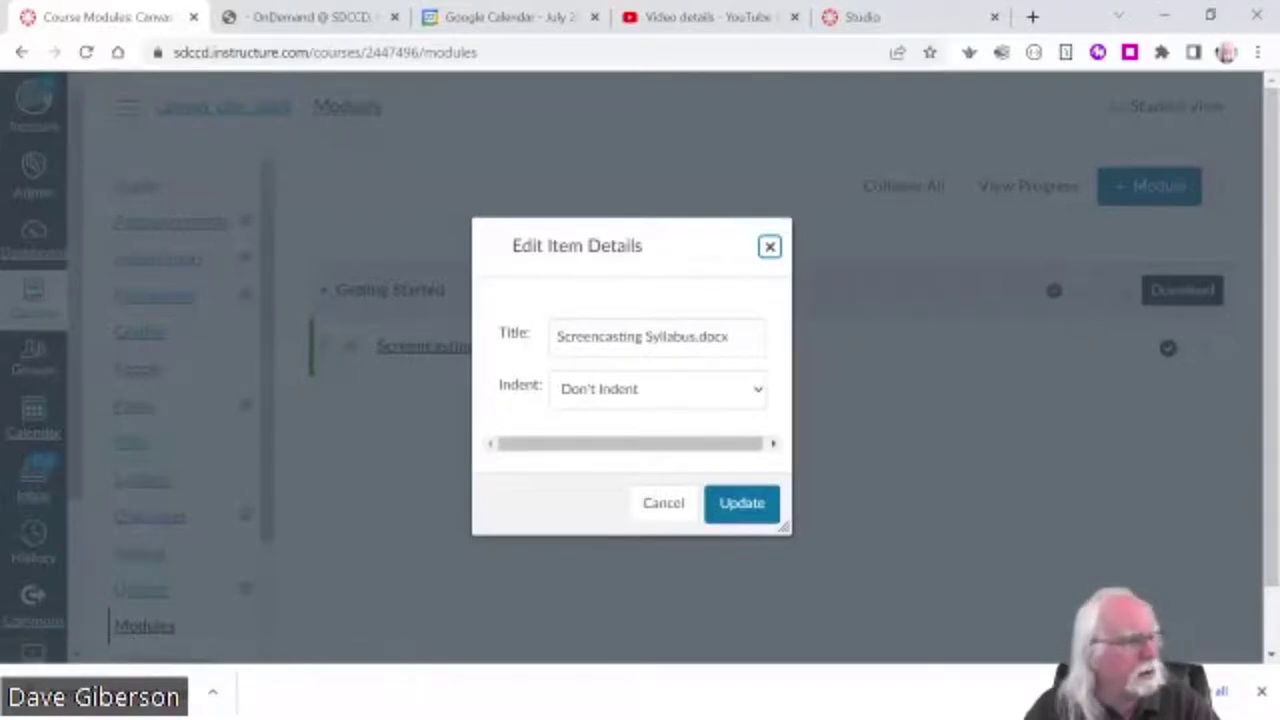
click(758, 340)
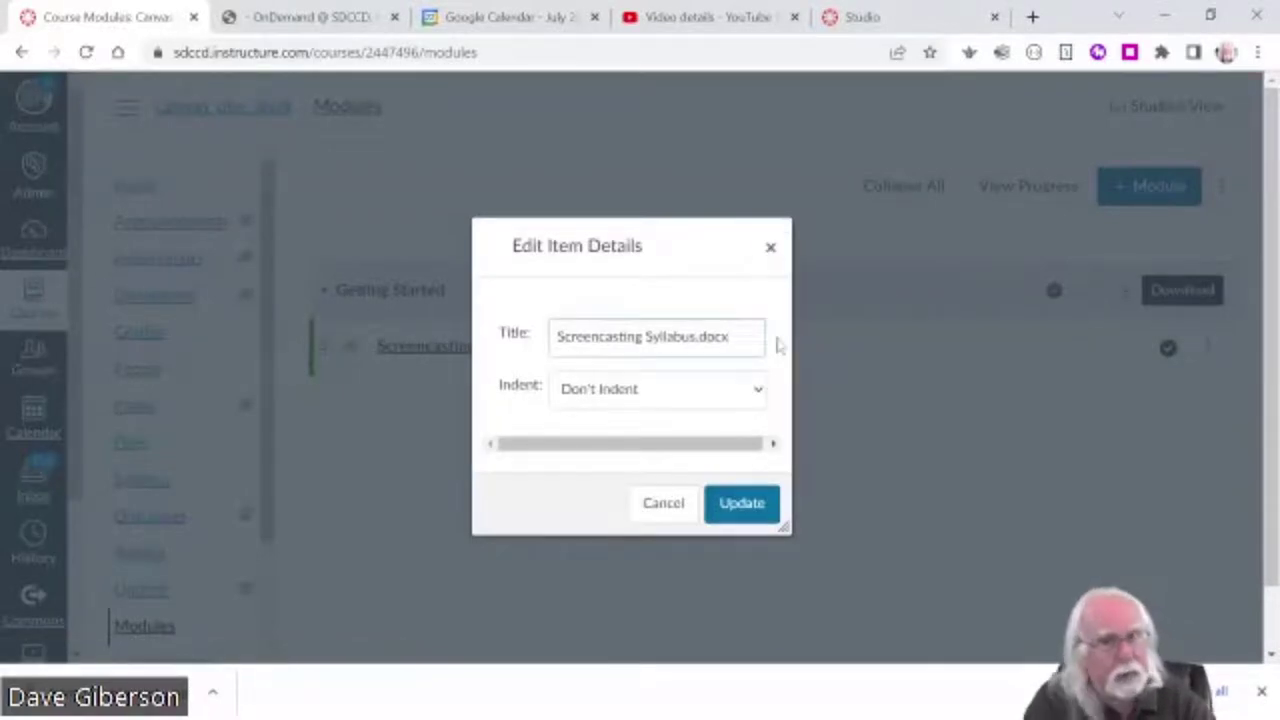
key(BackSpace)
key(BackSpace)
key(BackSpace)
key(BackSpace)
key(BackSpace)
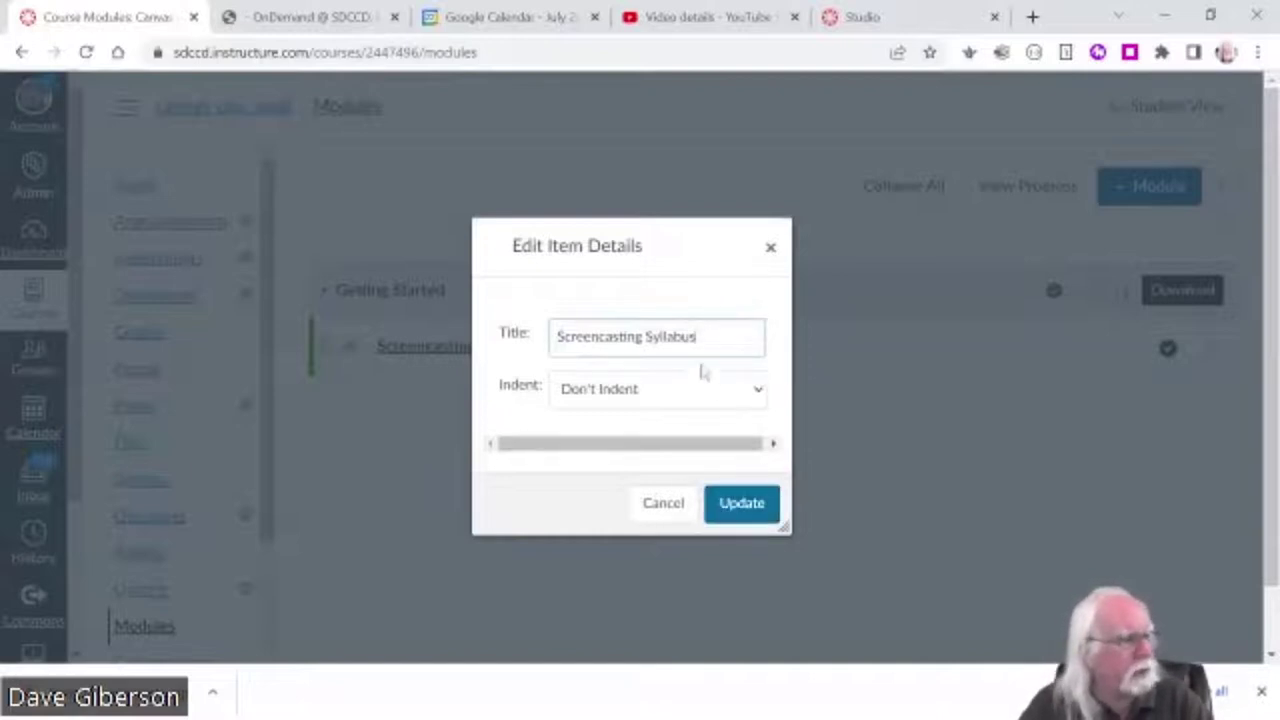
click(748, 505)
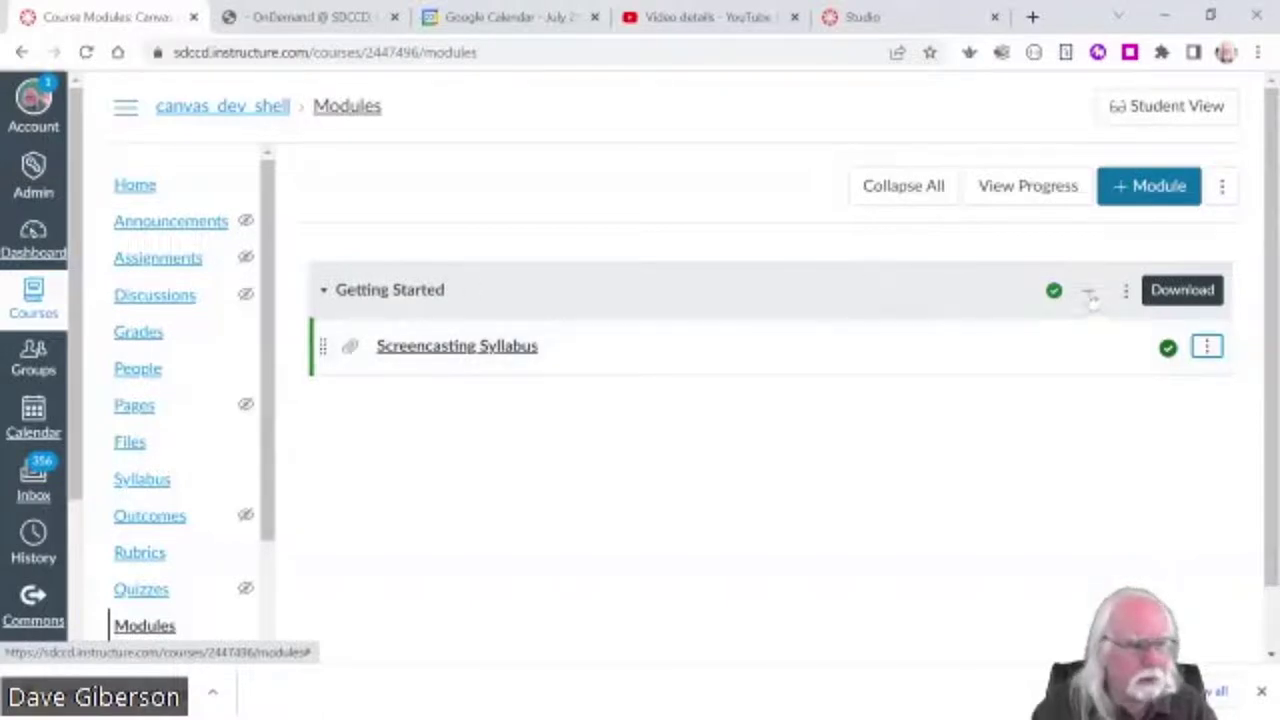
- Create a new page titled 'Instructor Information' as a Getting Started module item
click(1088, 292)
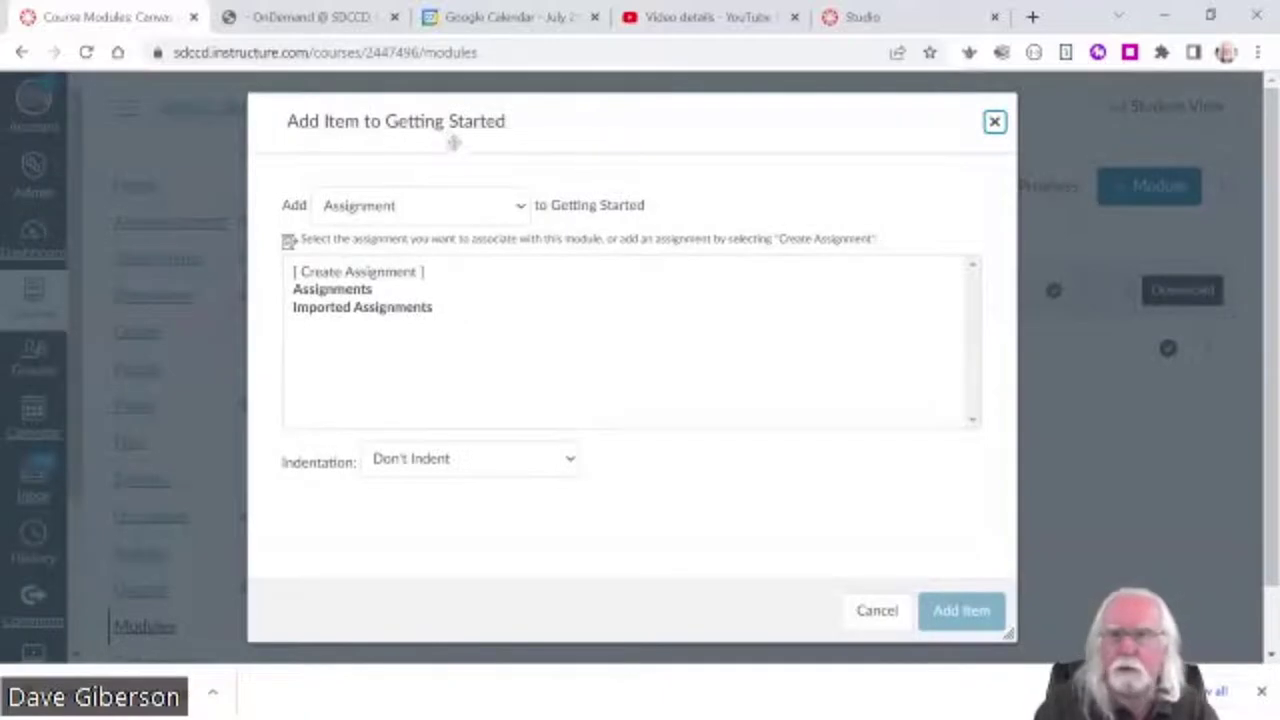
click(521, 207)
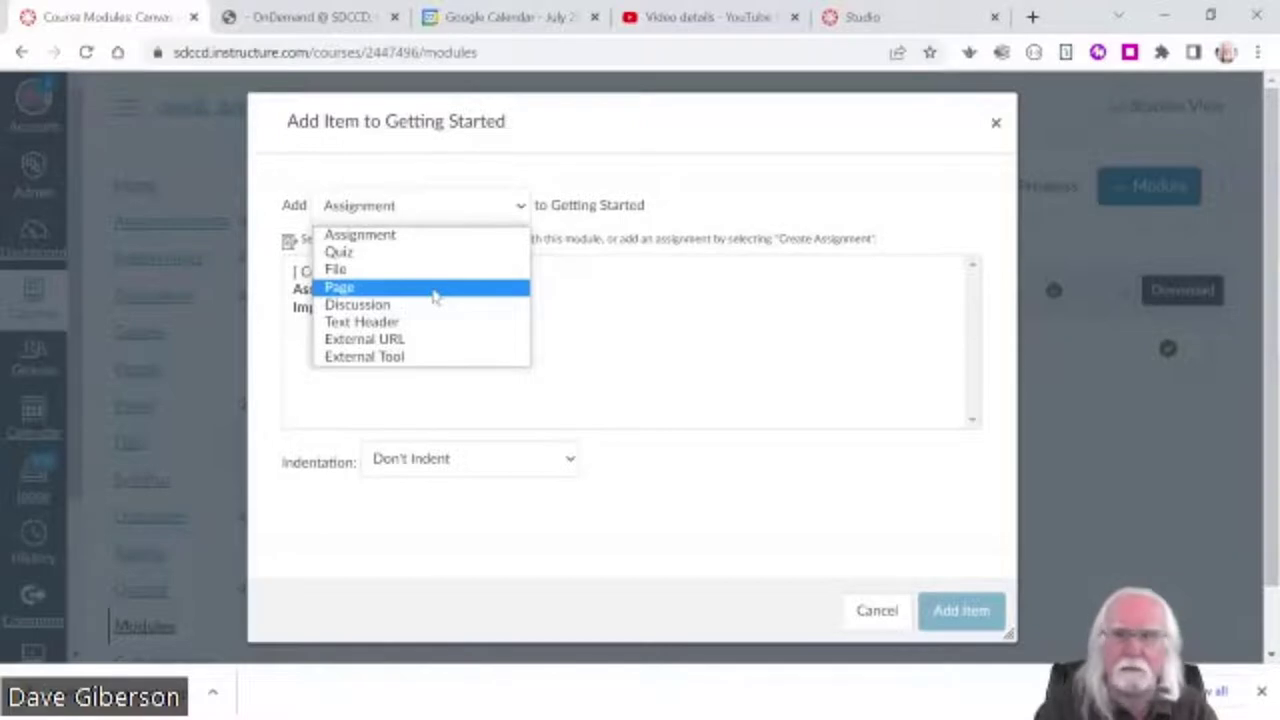
click(435, 288)
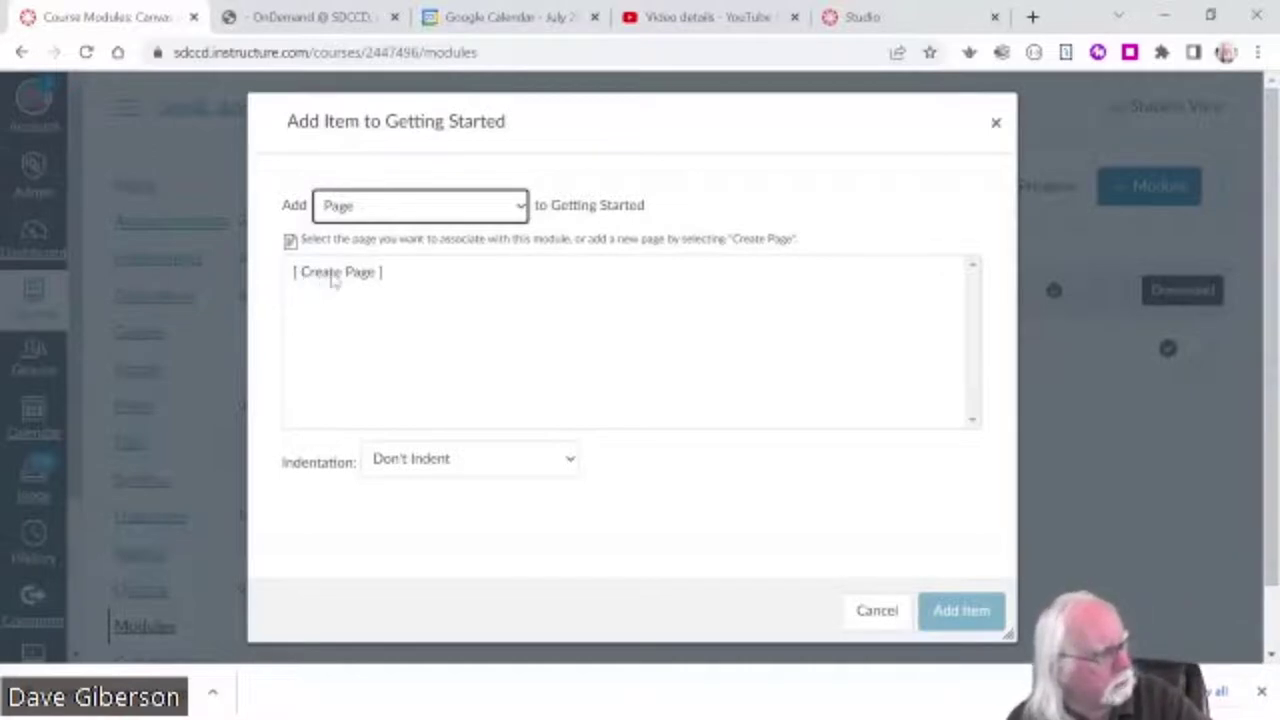
click(335, 278)
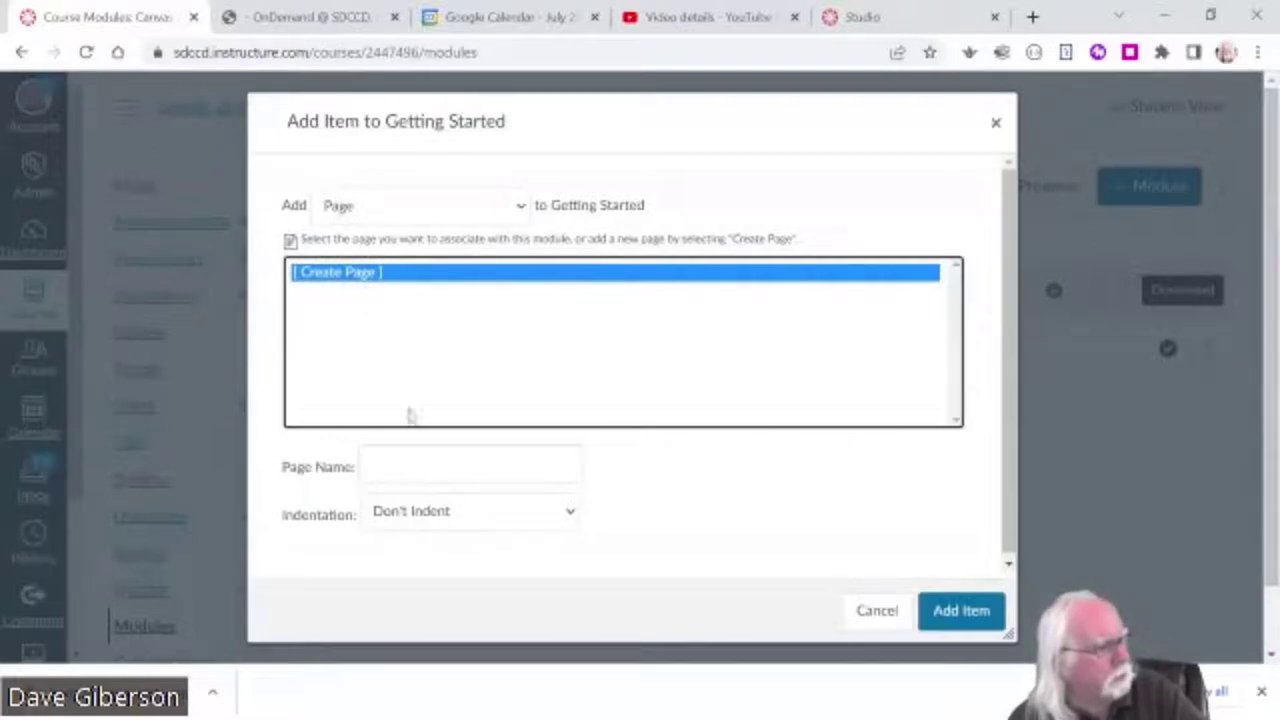
click(415, 466)
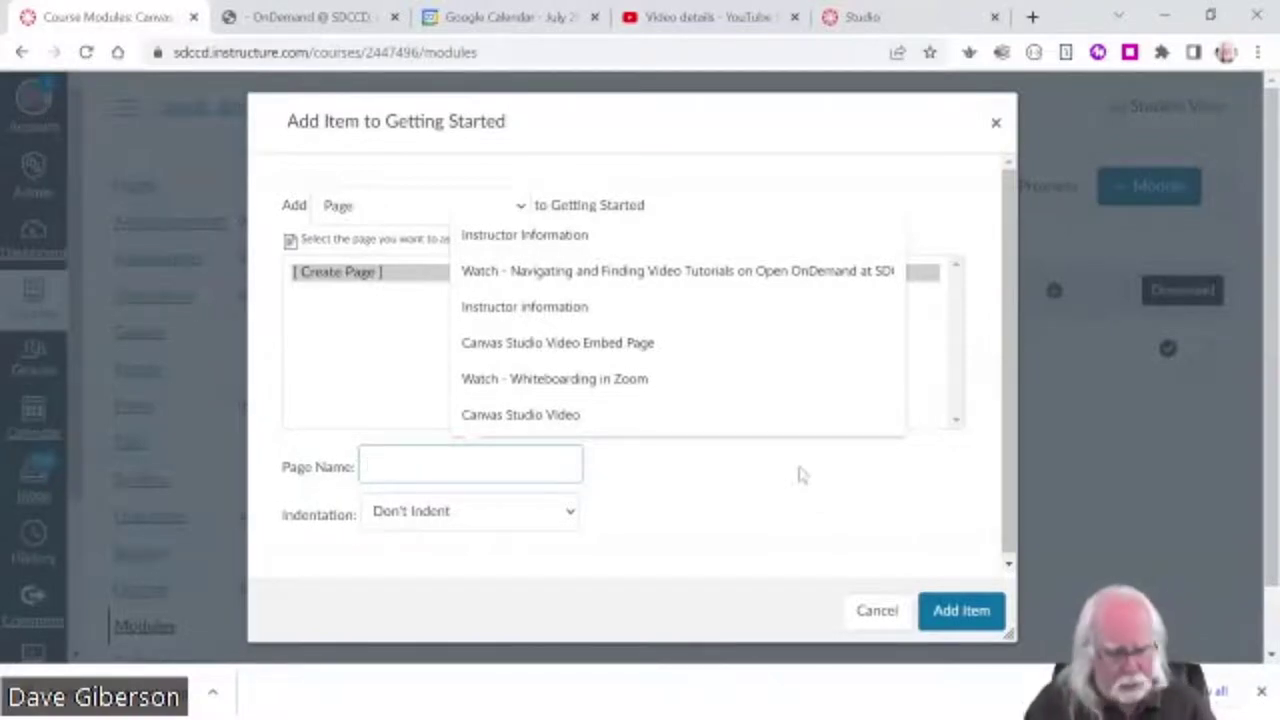
text(Instruc)
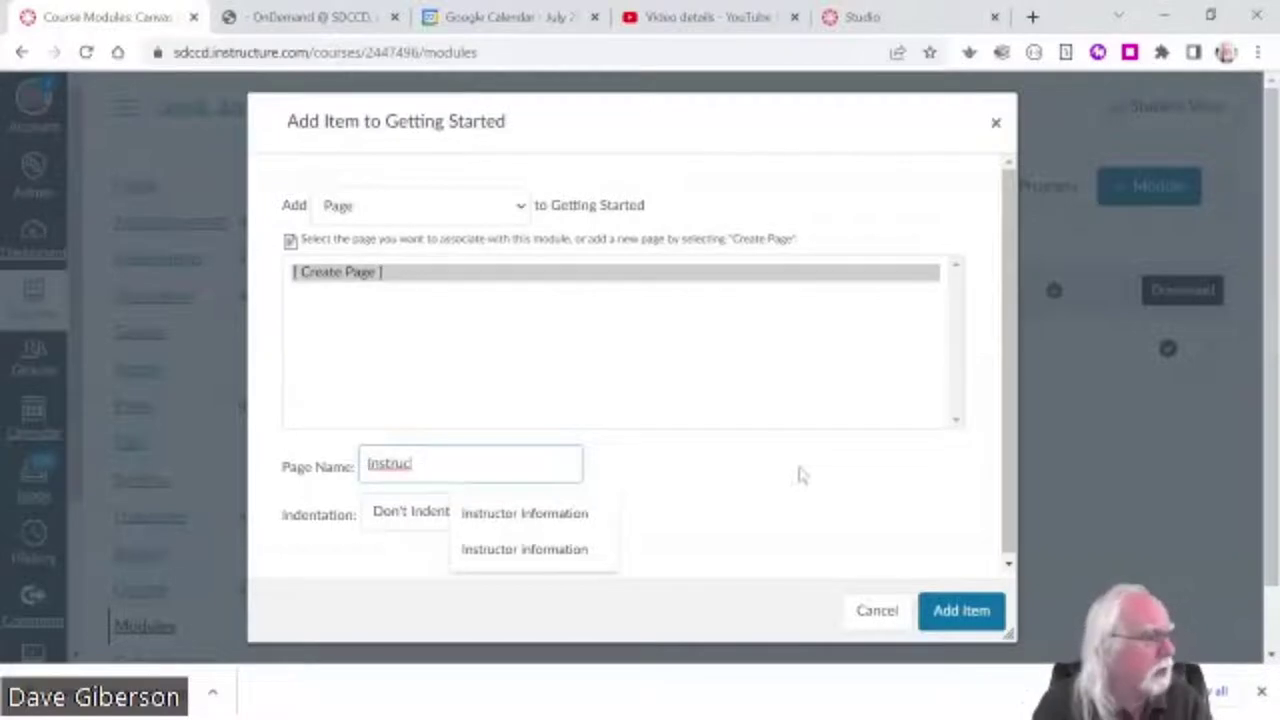
text(to)
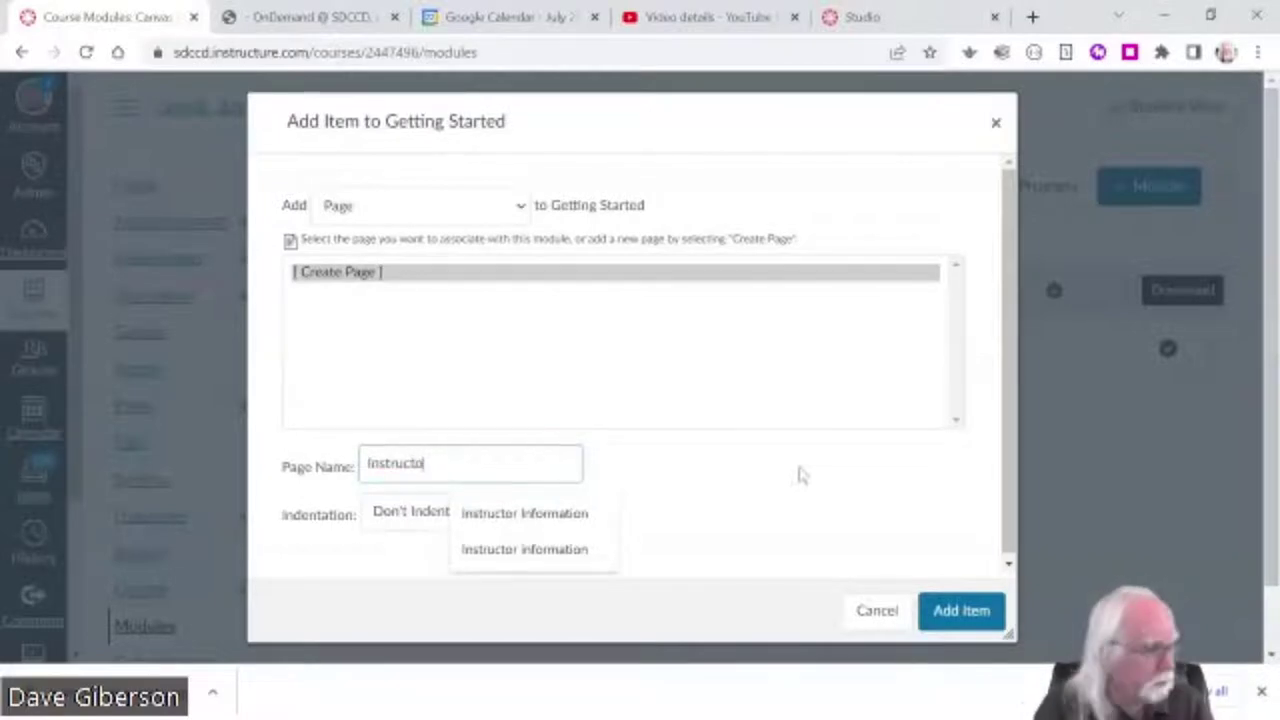
text(r Information)
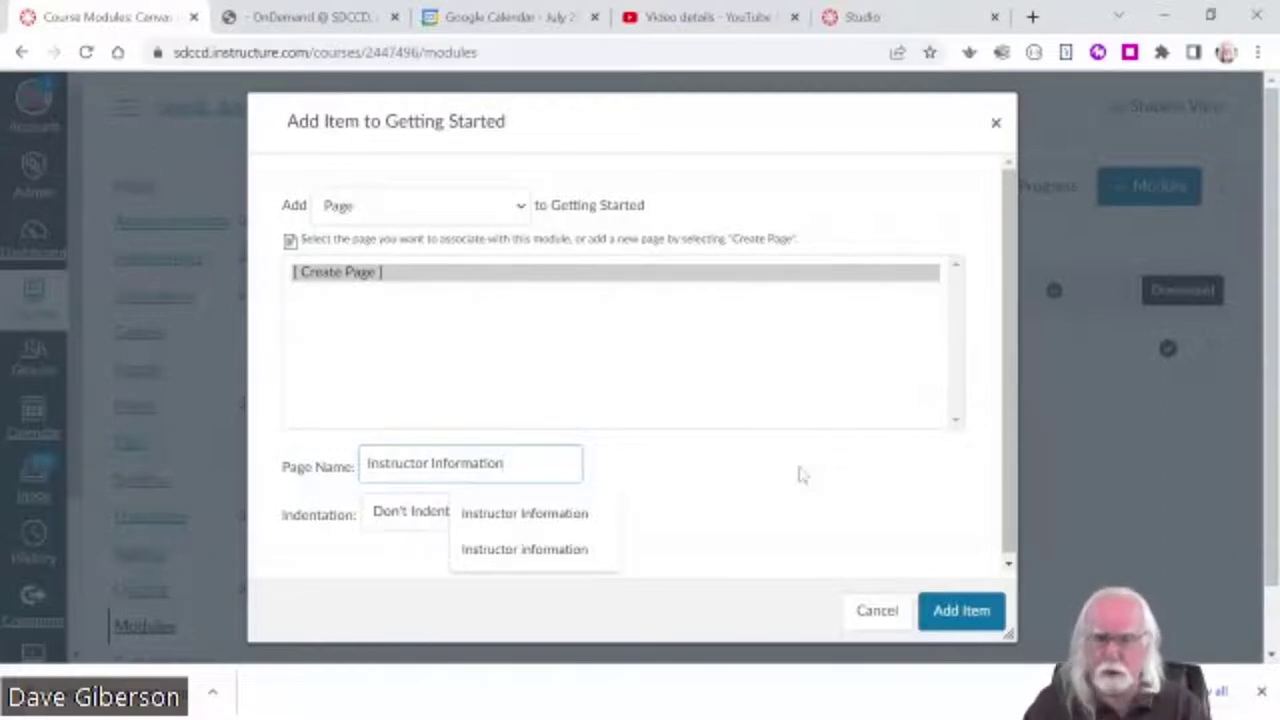
click(958, 610)
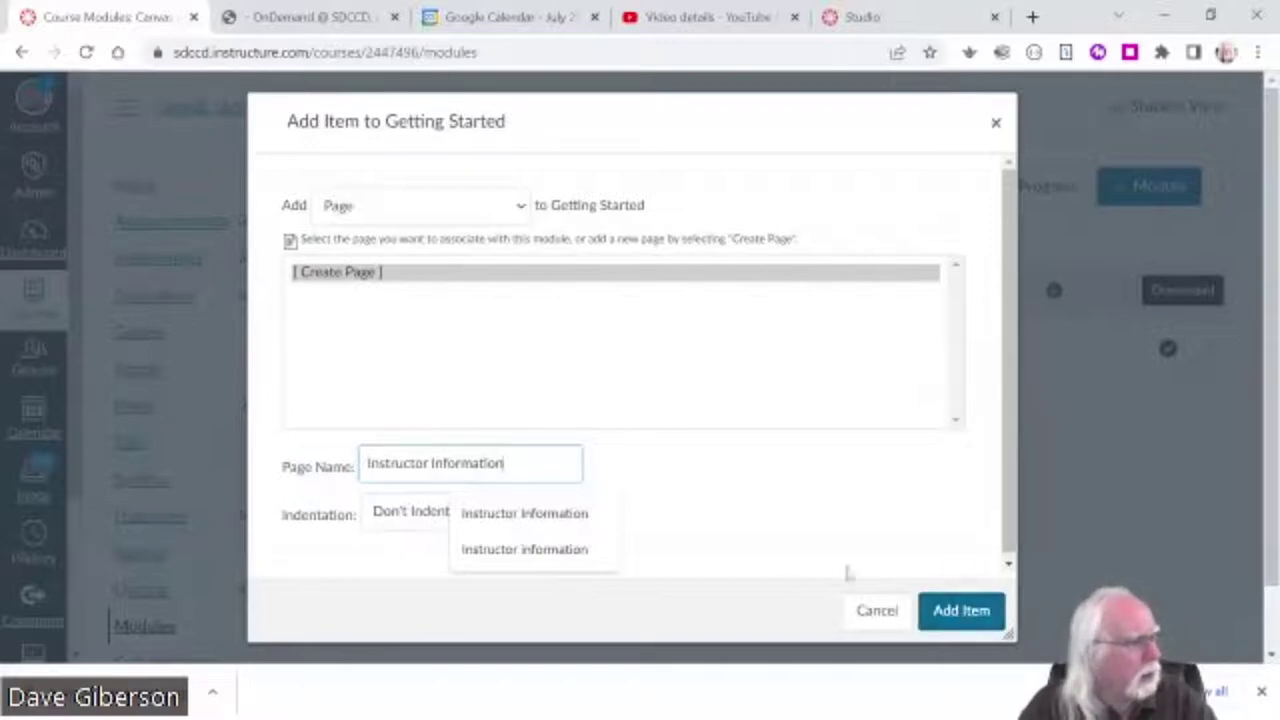
click(963, 613)
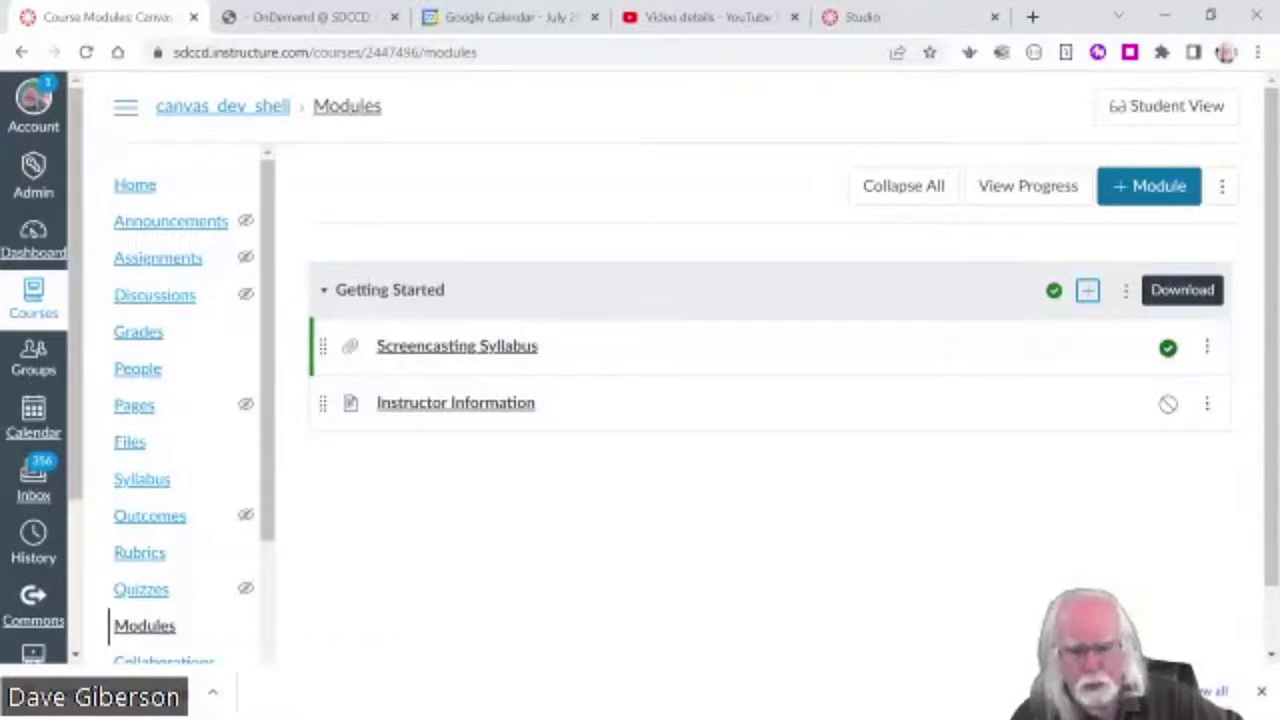
- Switch back to the PowerPoint presentation, now showing the Content Links slide
key(alt+Tab)
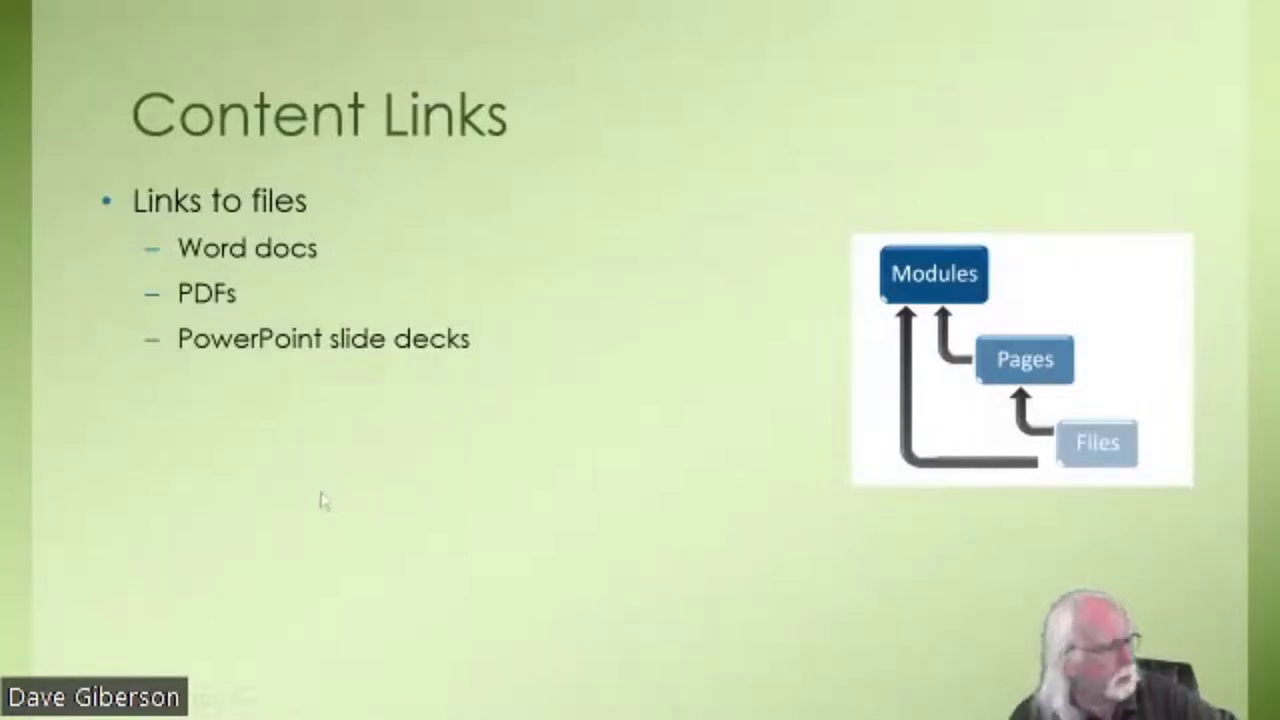
- Reveal the Content Links bullets up to External URLs (Weblinks), step back one, and return to Canvas Modules
click(322, 498)
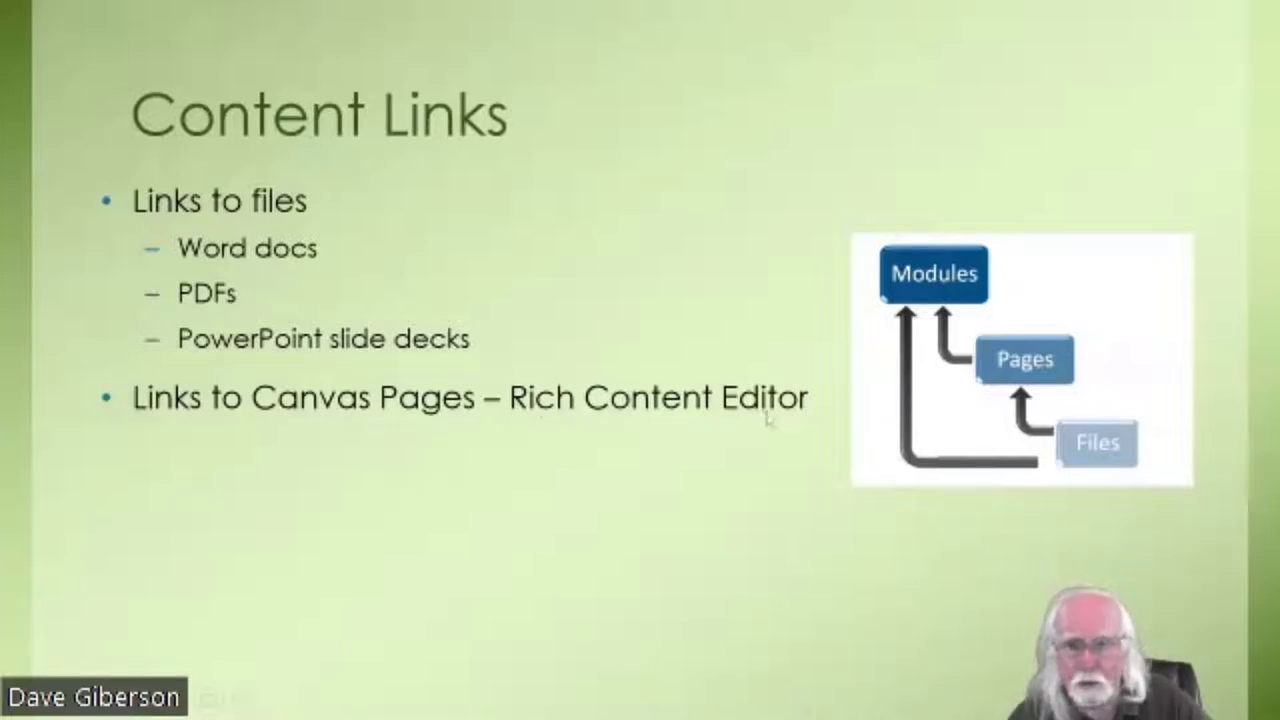
click(564, 540)
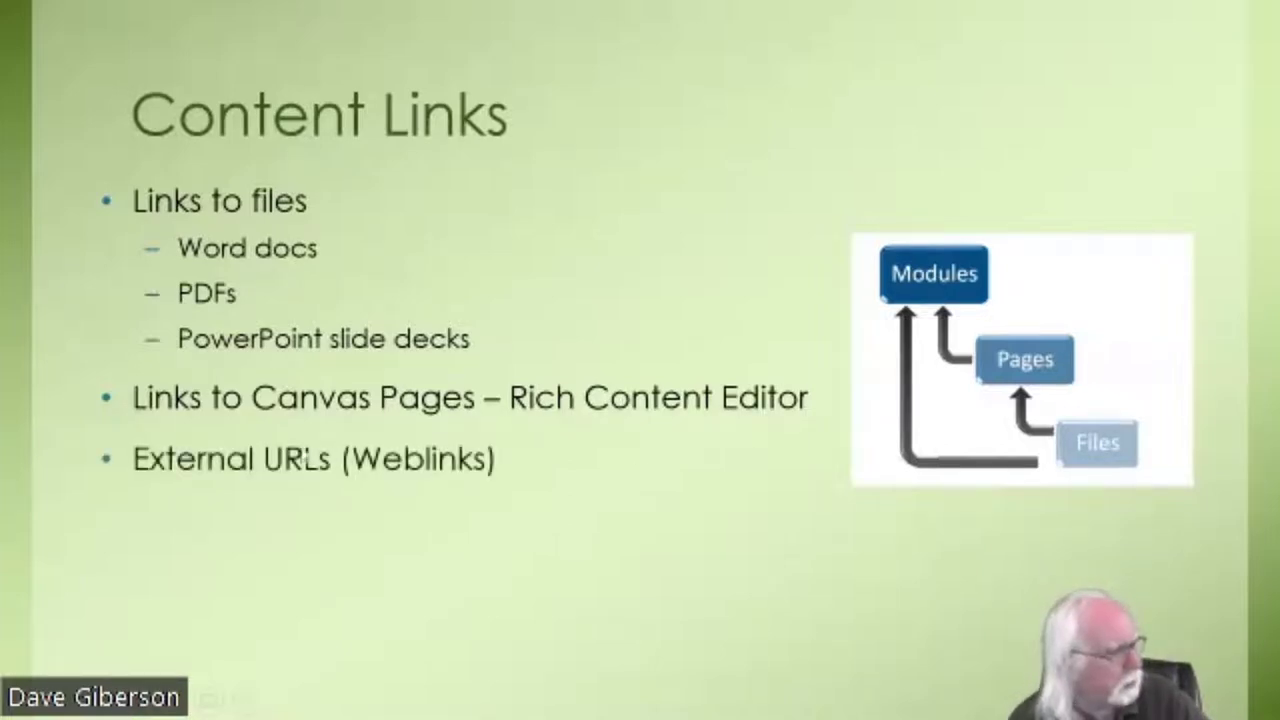
key(Left)
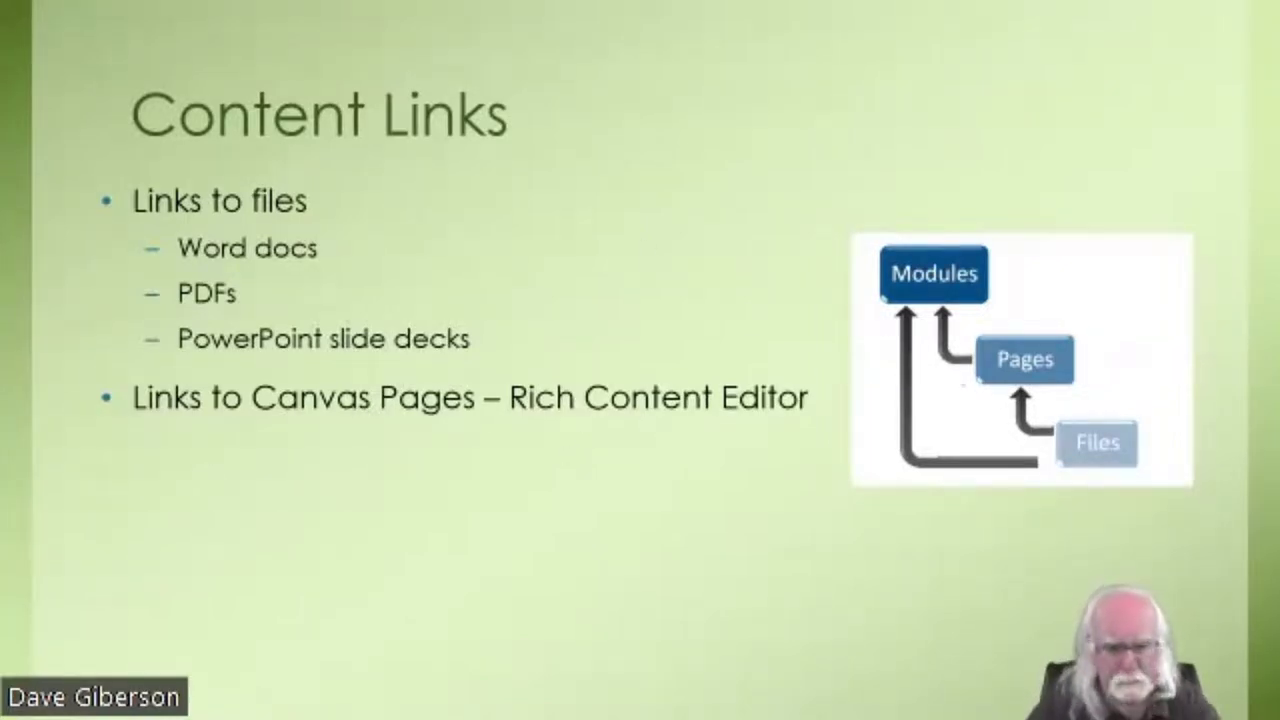
key(alt+Tab)
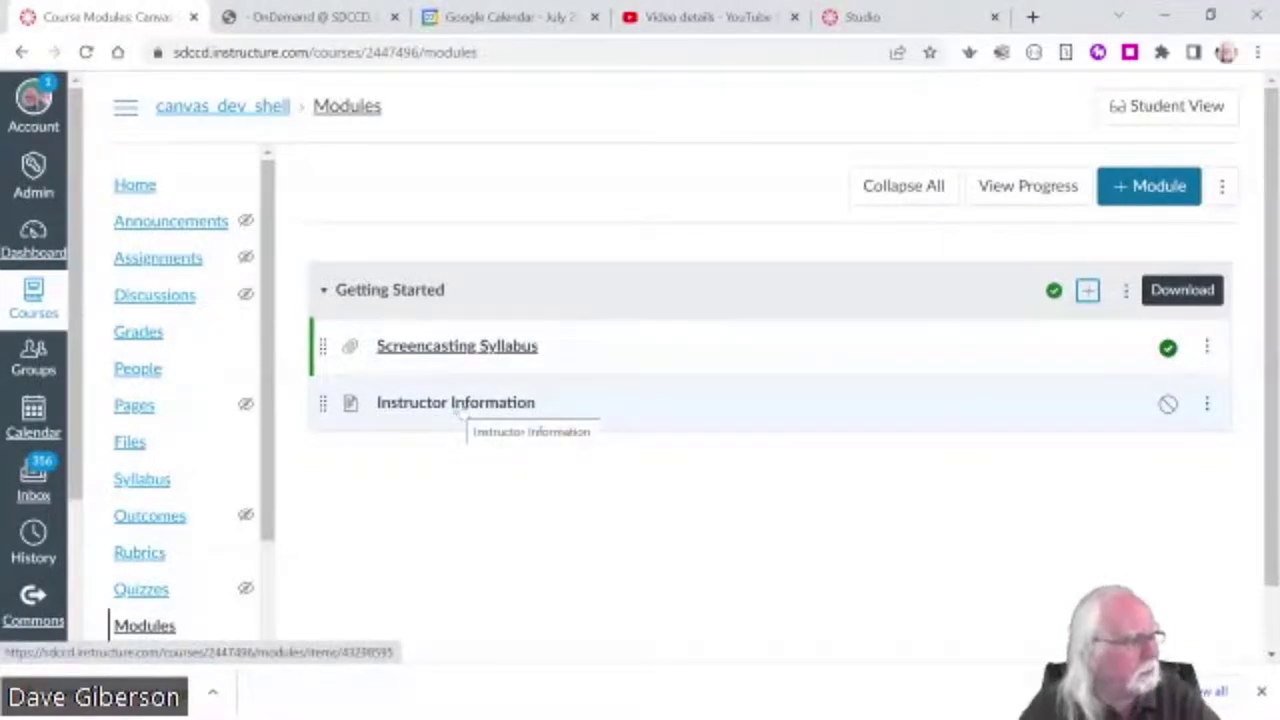
- Open the Instructor Information page from Getting Started and switch it into edit mode
click(462, 405)
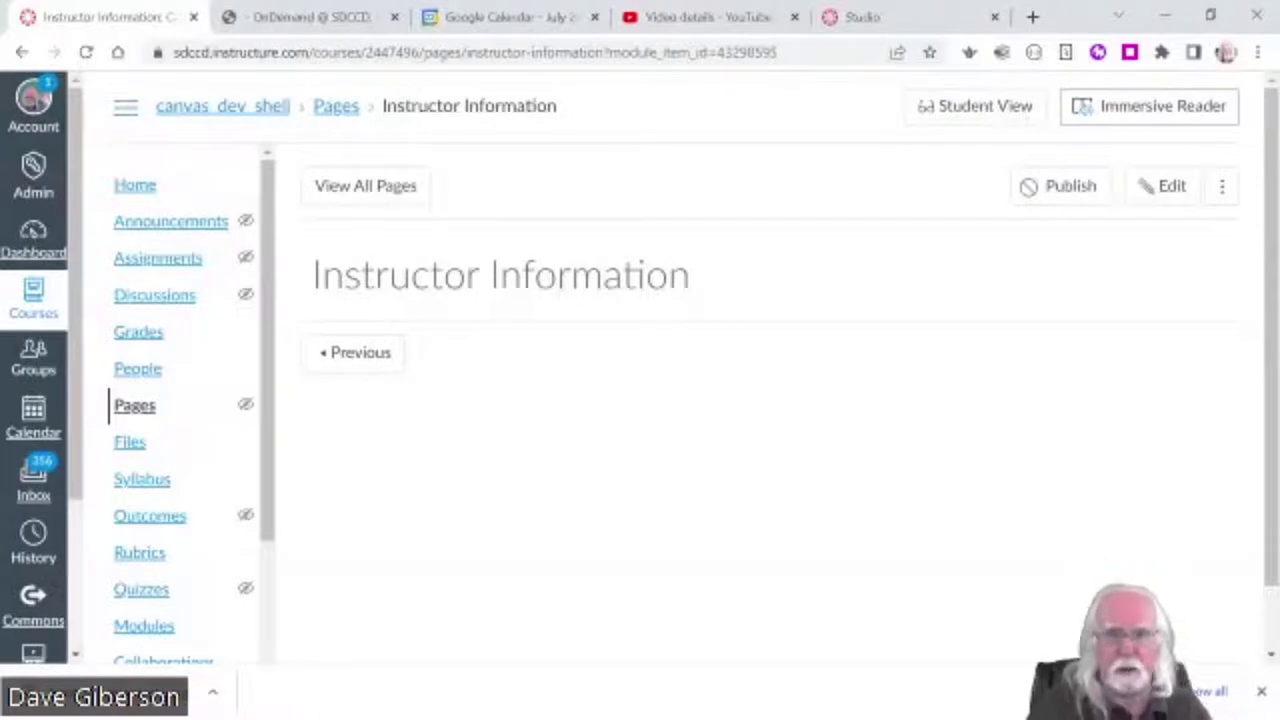
click(1168, 190)
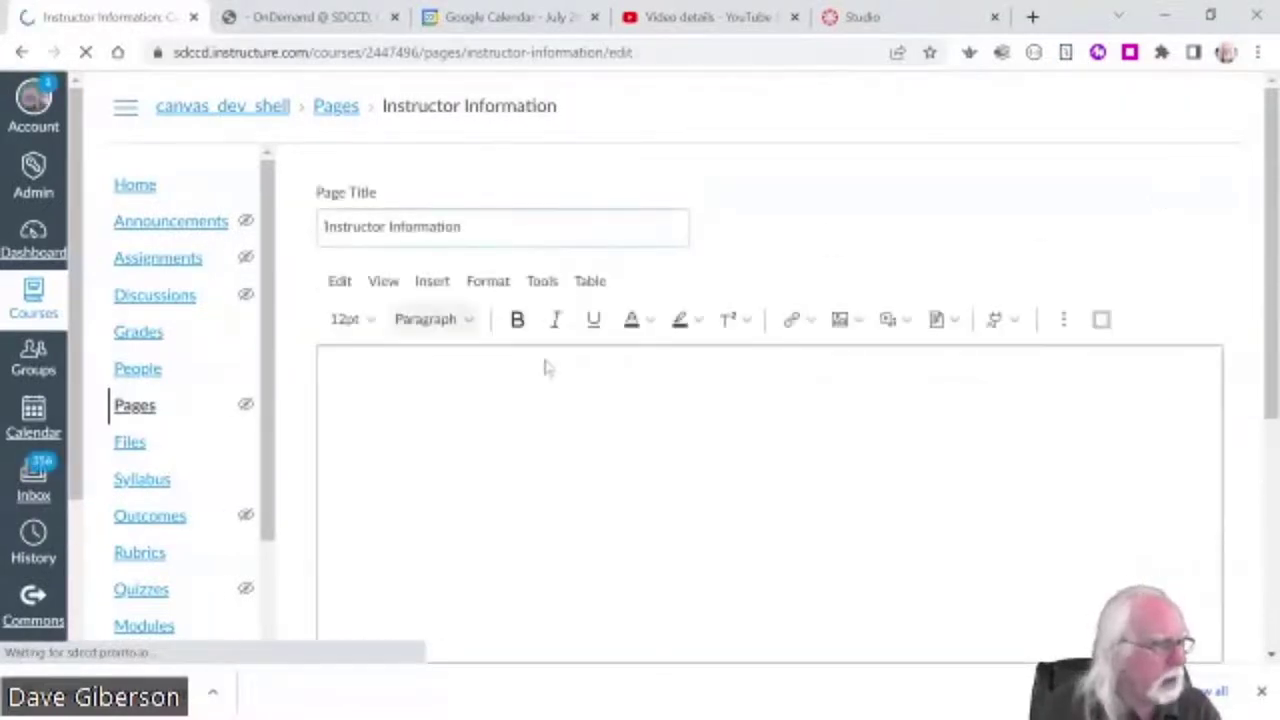
scroll(1272, 462, down, 1)
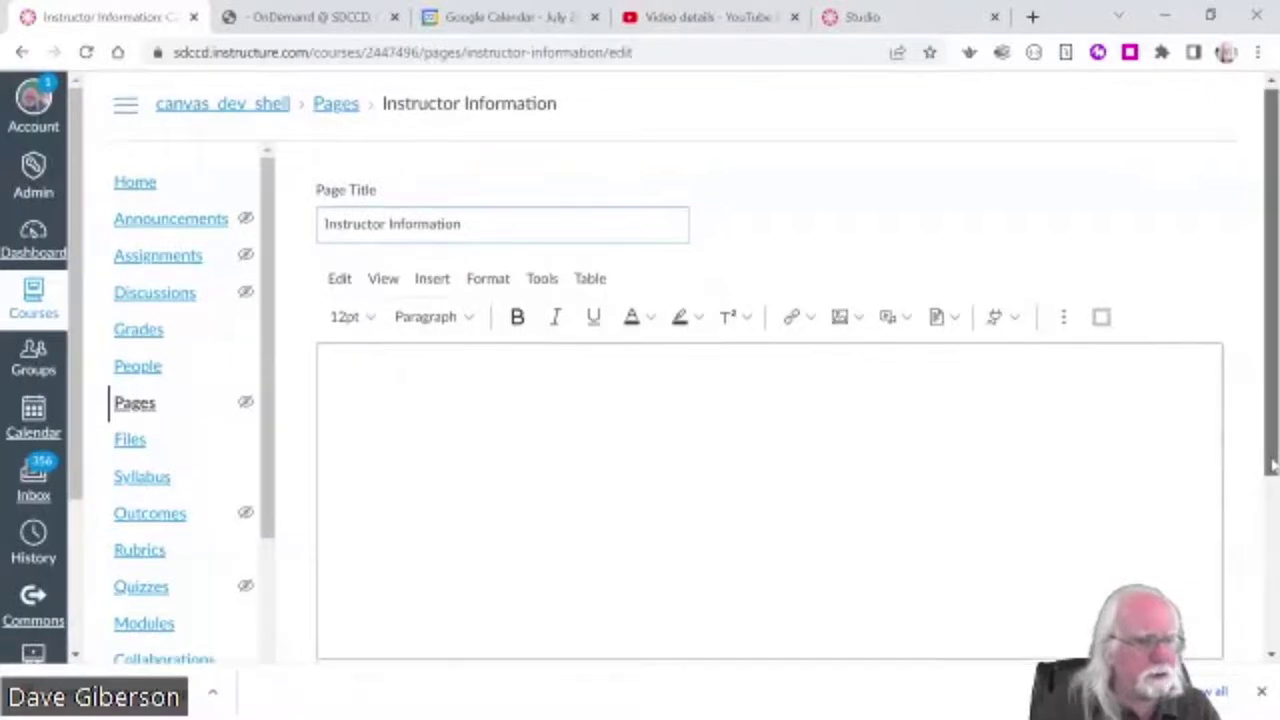
scroll(1272, 464, up, 1)
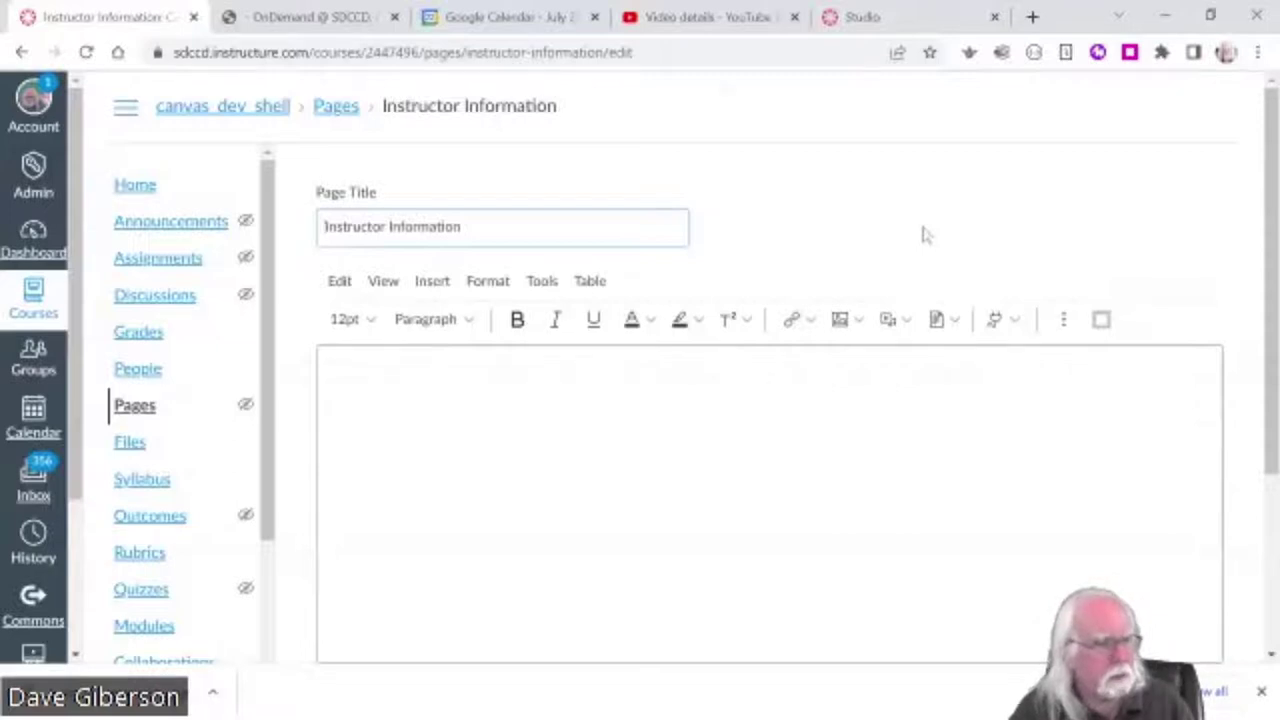
key(ctrl+minus)
key(ctrl+minus)
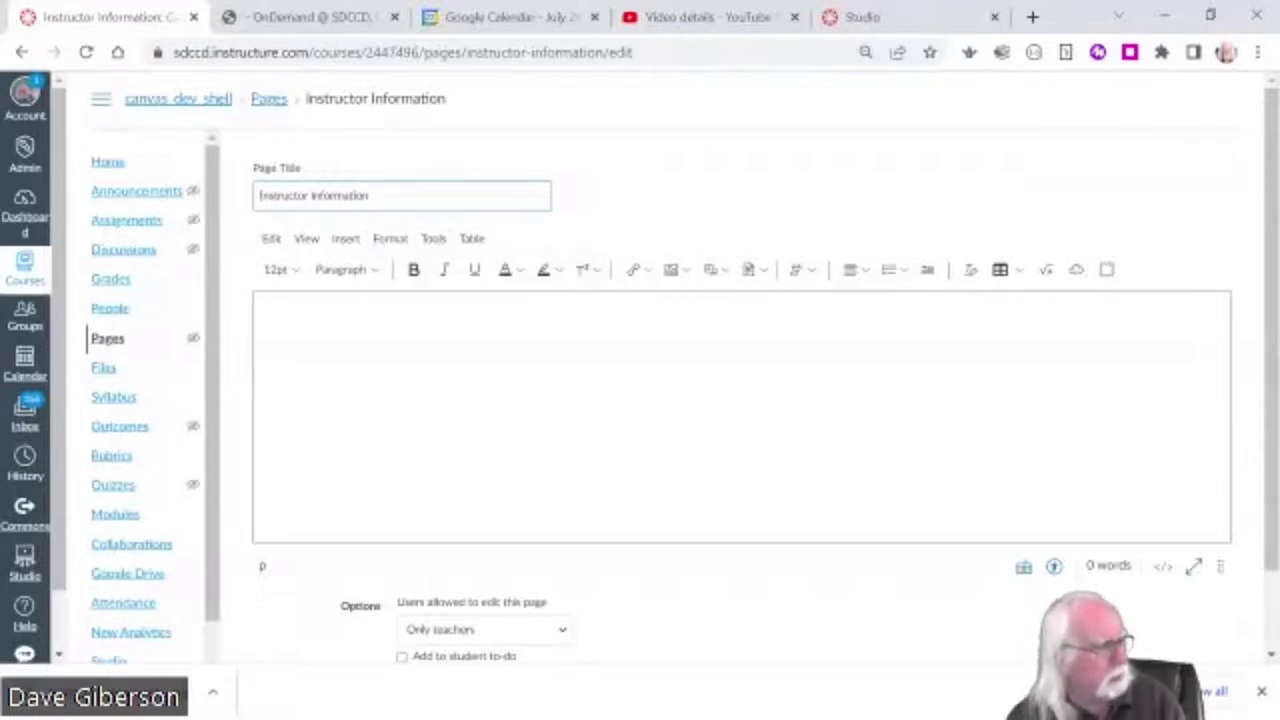
click(264, 319)
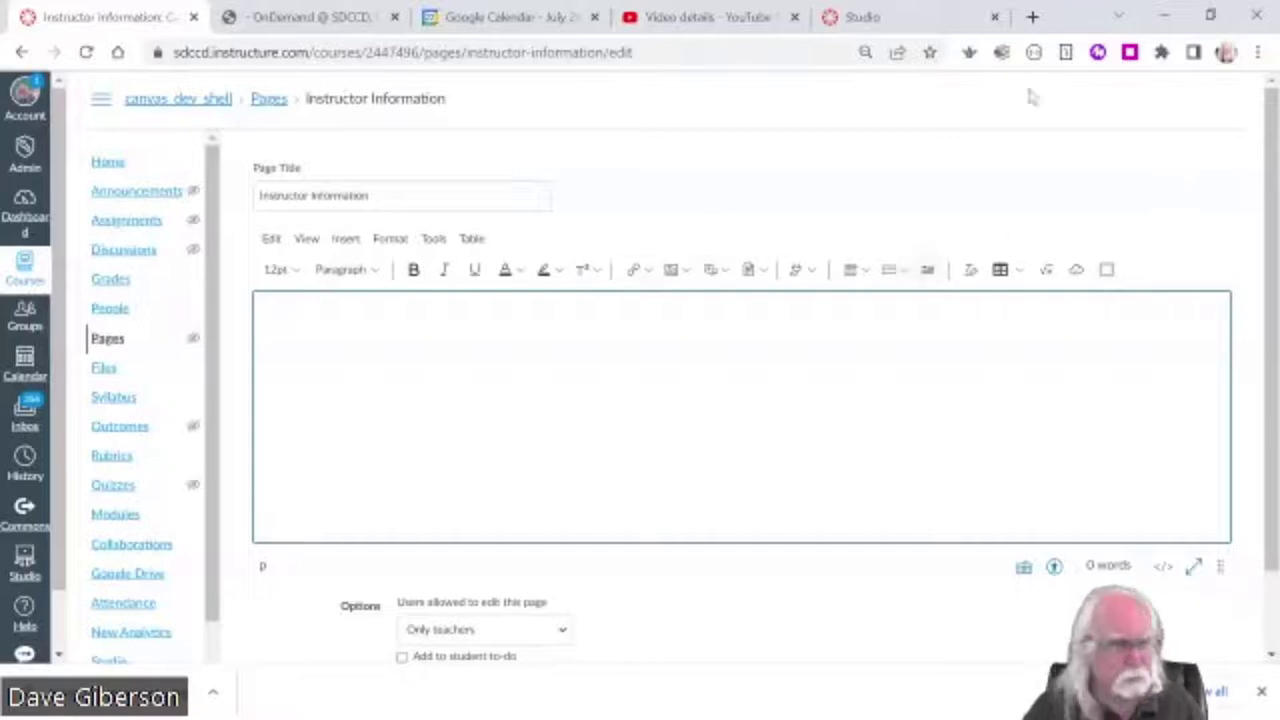
key(ctrl+plus)
key(ctrl+plus)
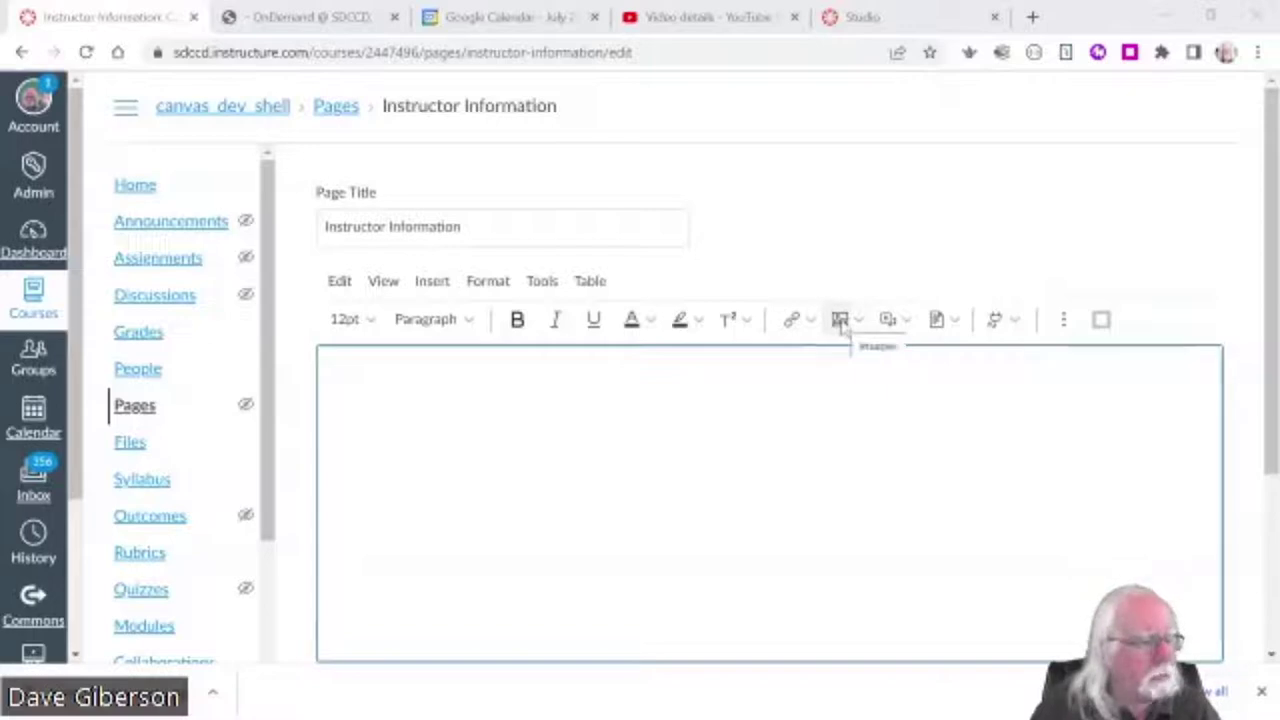
- Start an image upload and browse to the Content Creation Tutorial Files folder
click(841, 325)
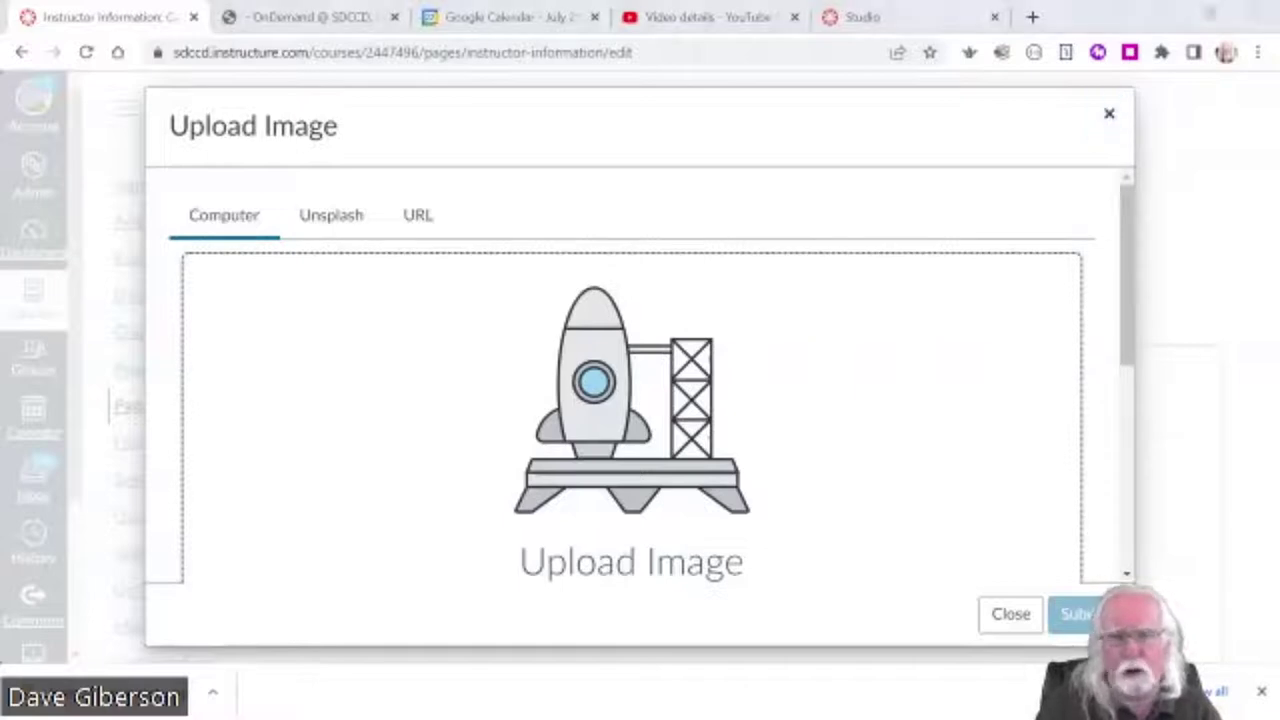
click(608, 383)
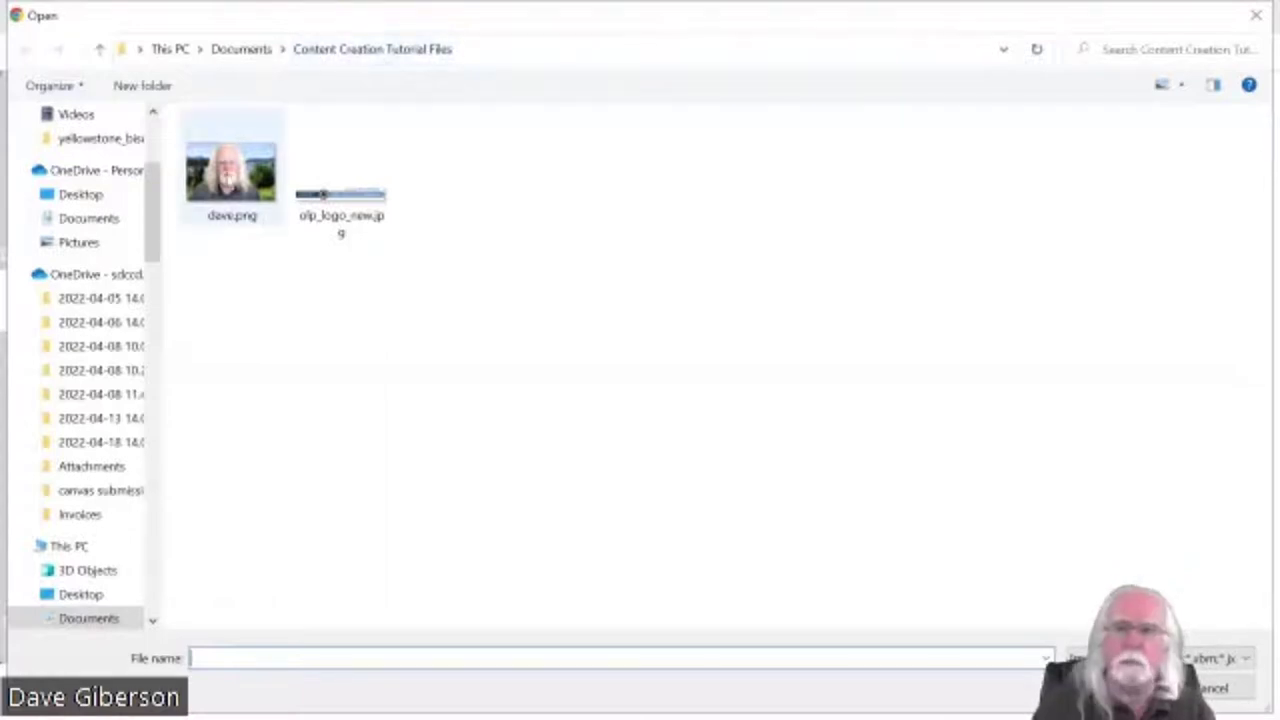
- Pick dave.png as the instructor photo to upload
click(232, 175)
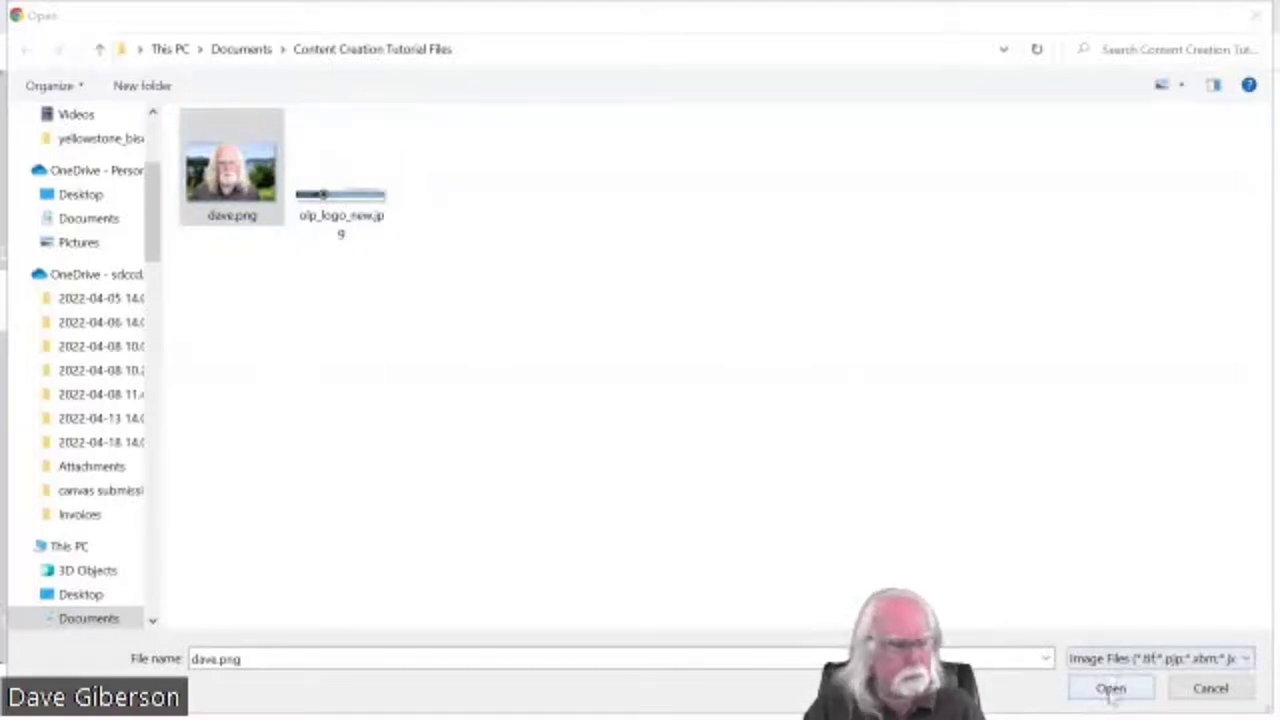
click(1110, 688)
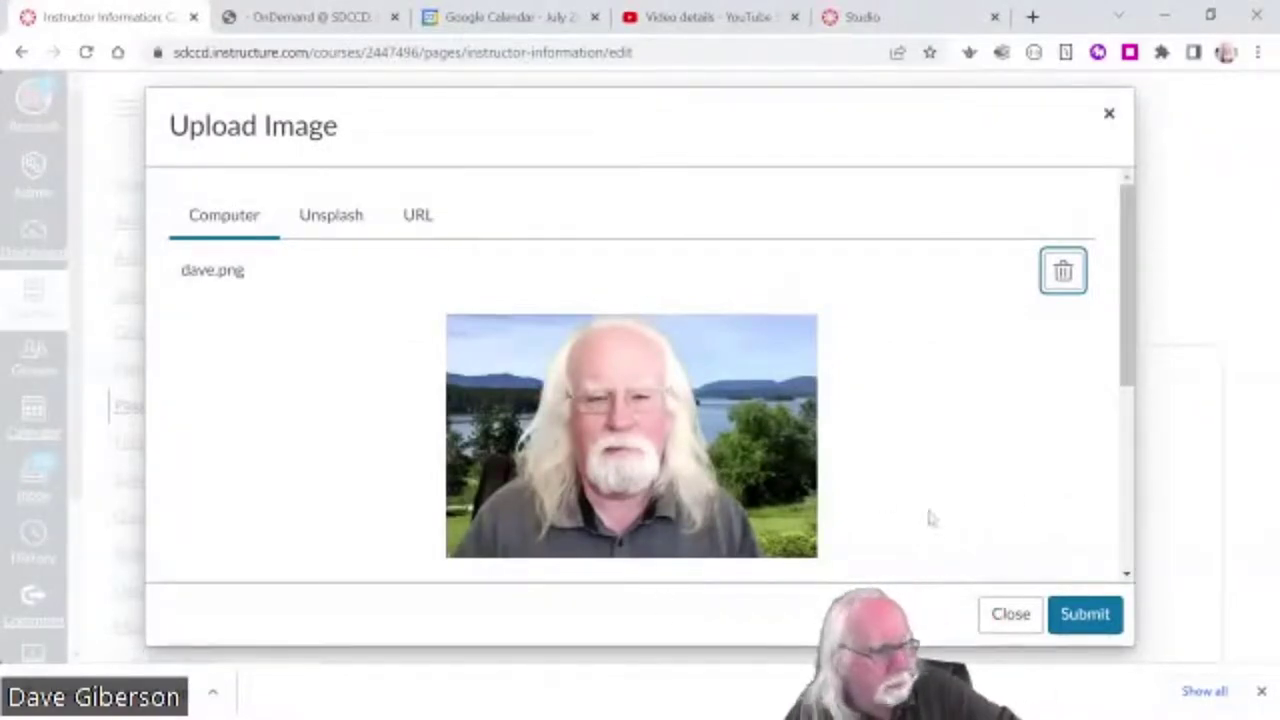
- Give the uploaded photo alt text with the instructor's name and embed it in the page
drag(1126, 383, 1126, 575)
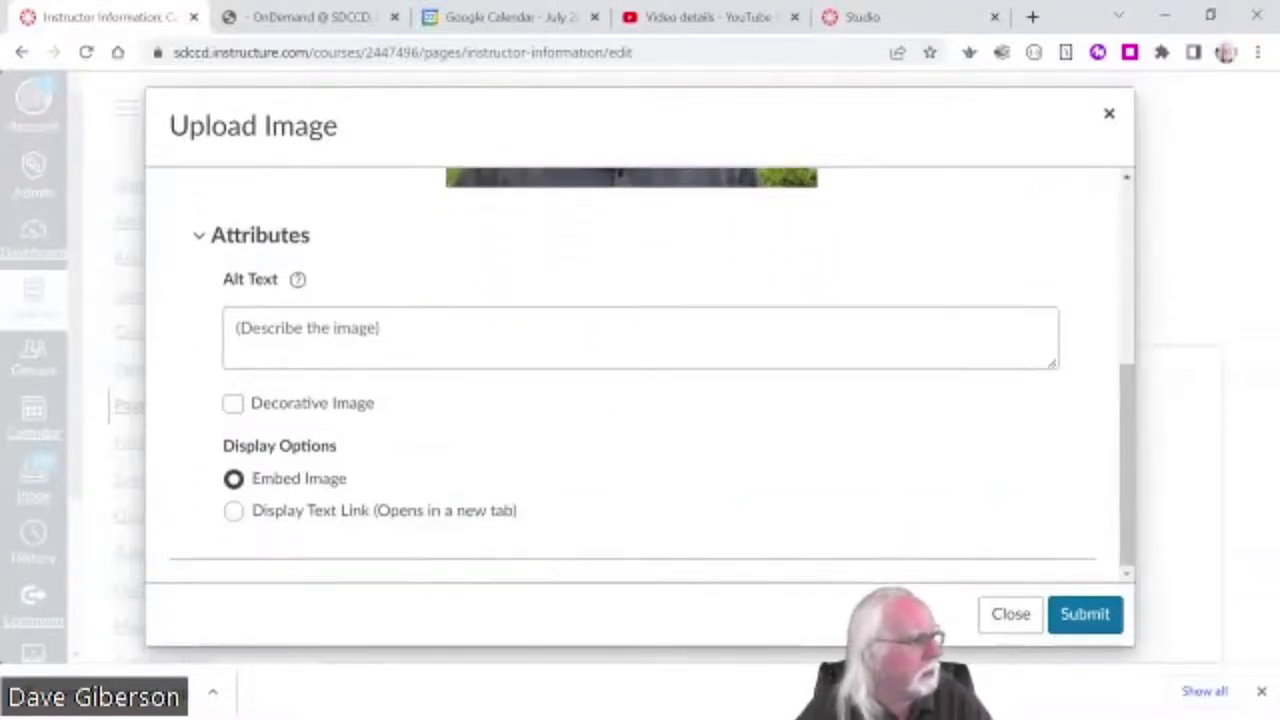
click(240, 330)
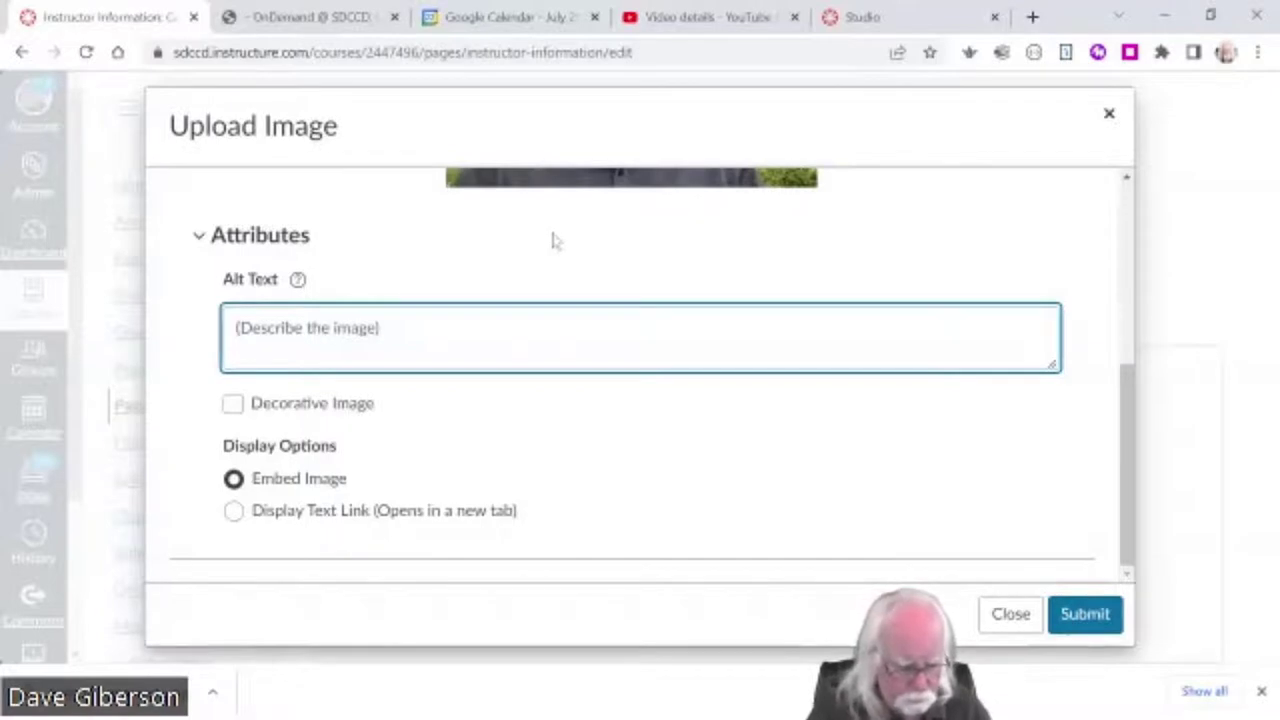
text(DAve Pic)
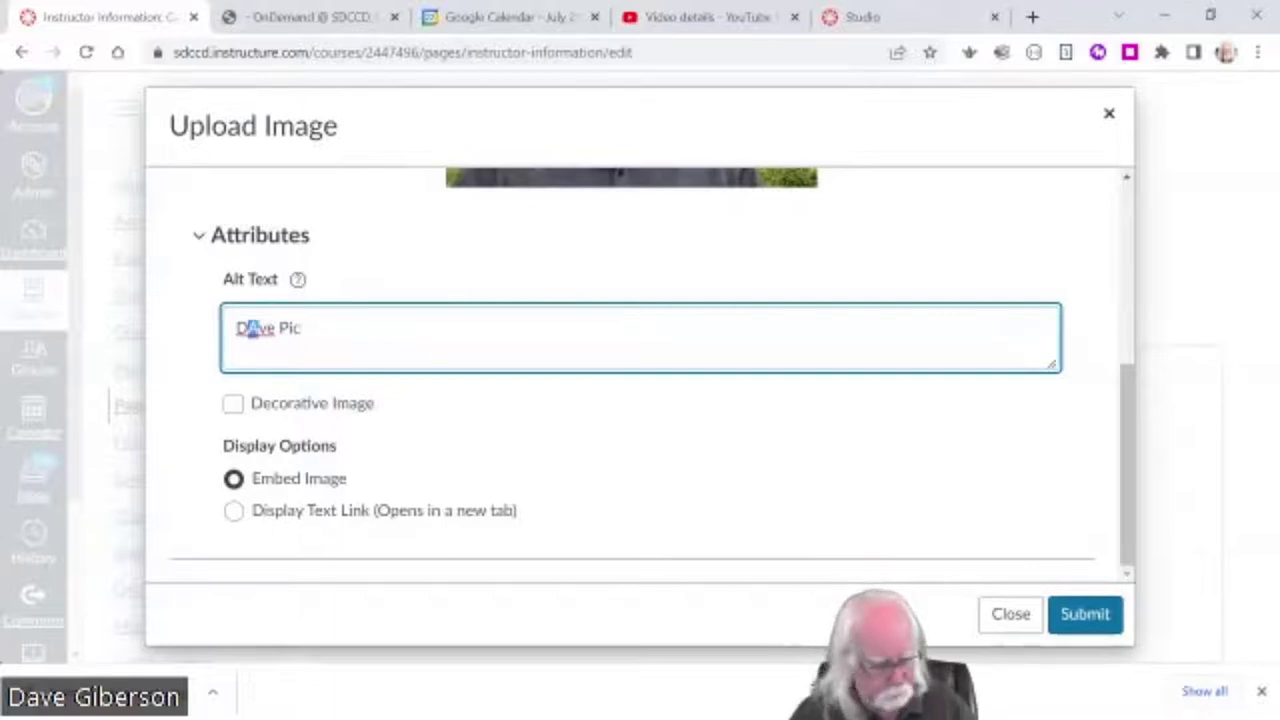
text(a)
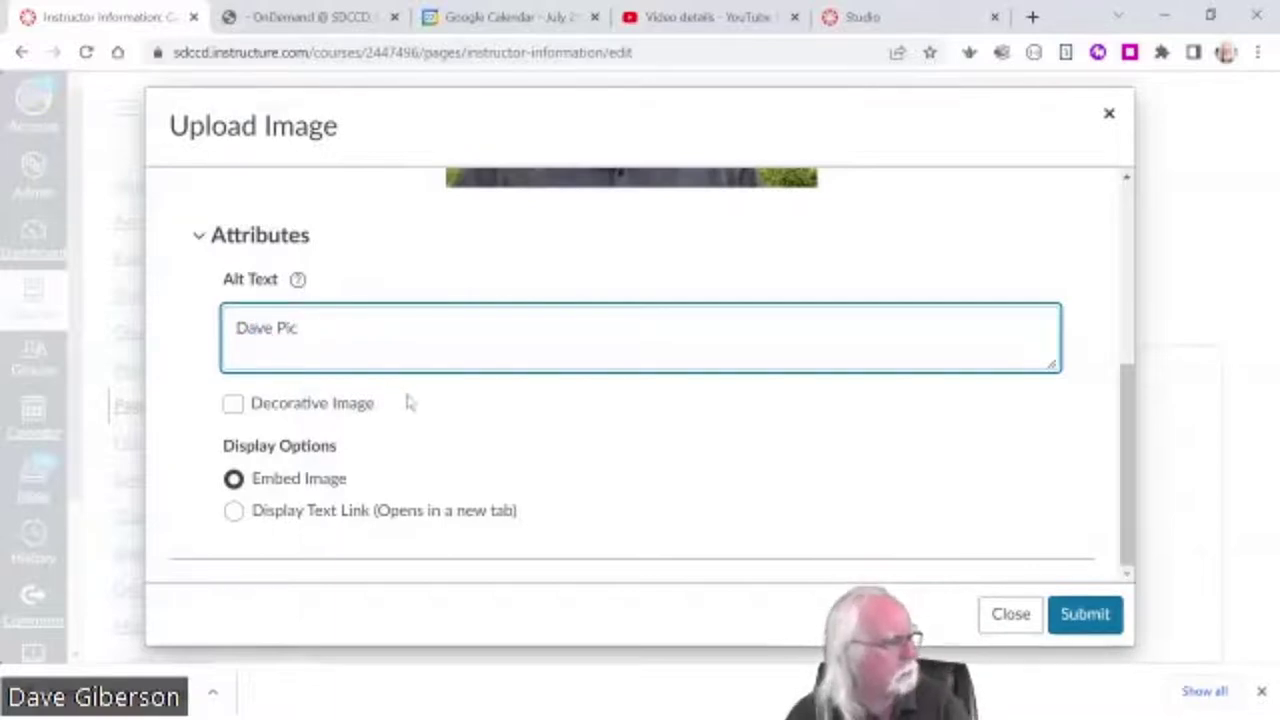
mouse_move(311, 283)
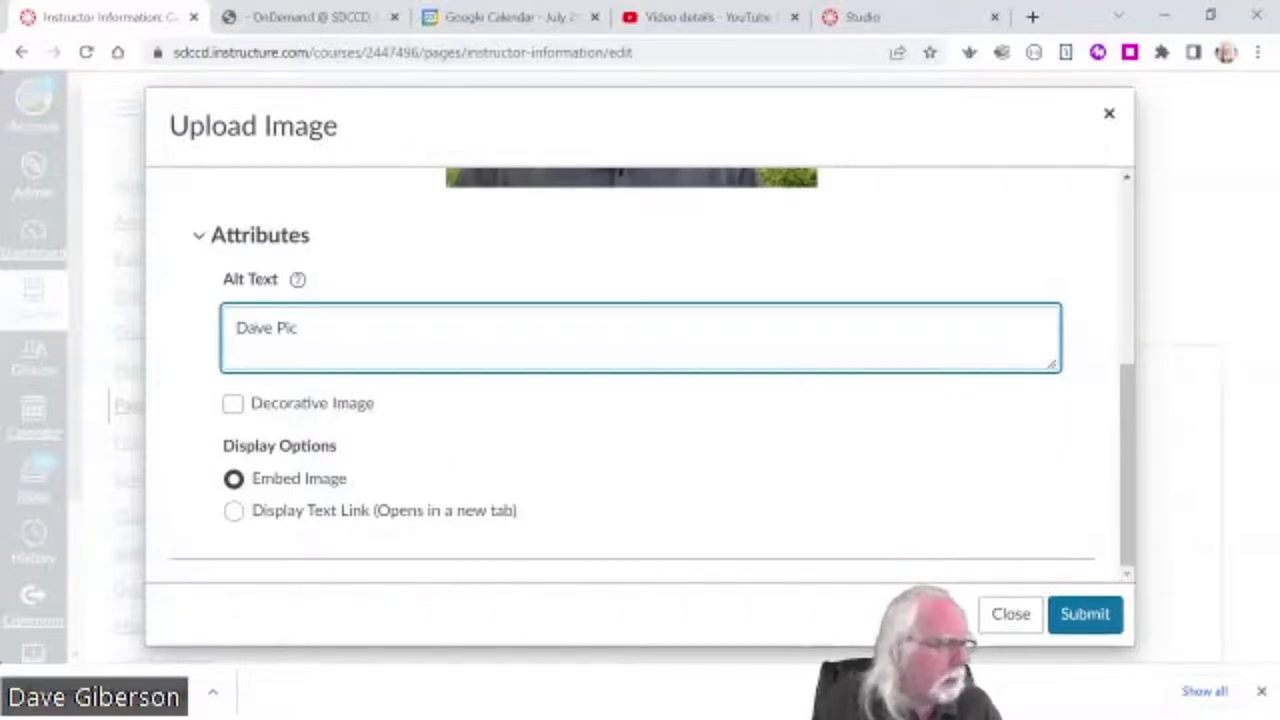
click(1084, 618)
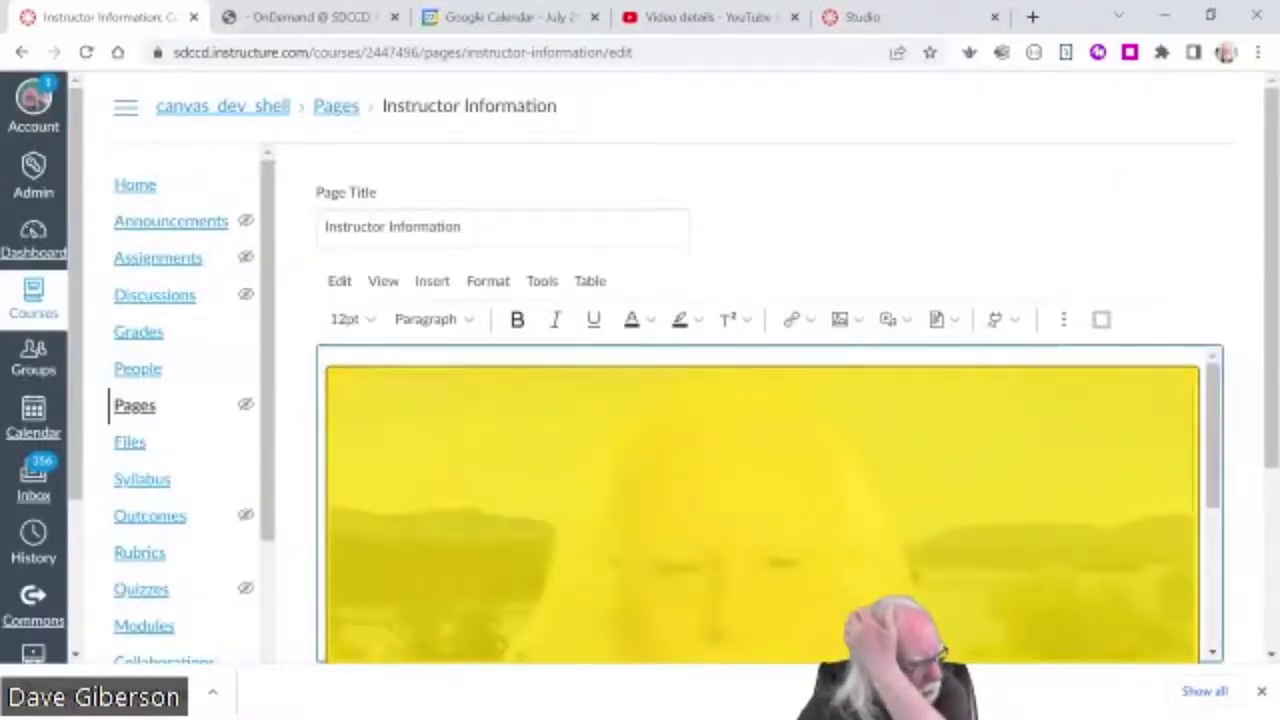
- Select the embedded instructor photo and shrink it to about half its width
drag(1212, 507, 1230, 668)
scroll(760, 500, up, 4)
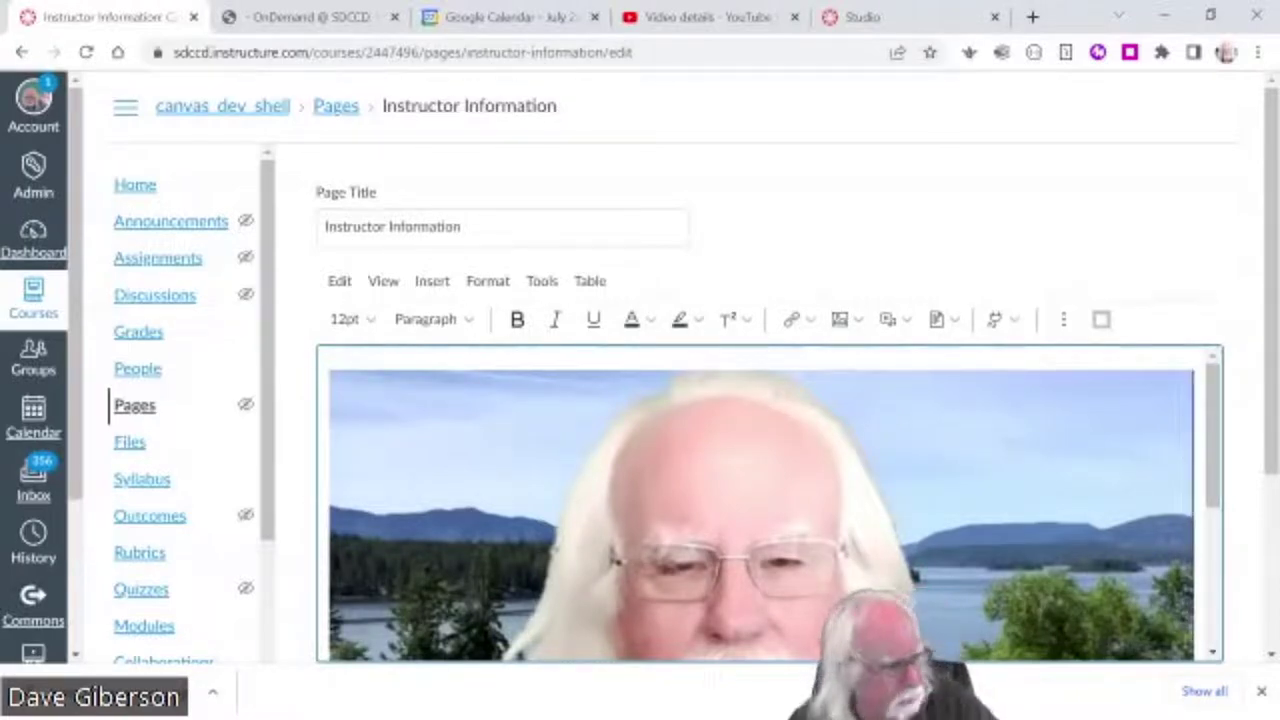
click(760, 510)
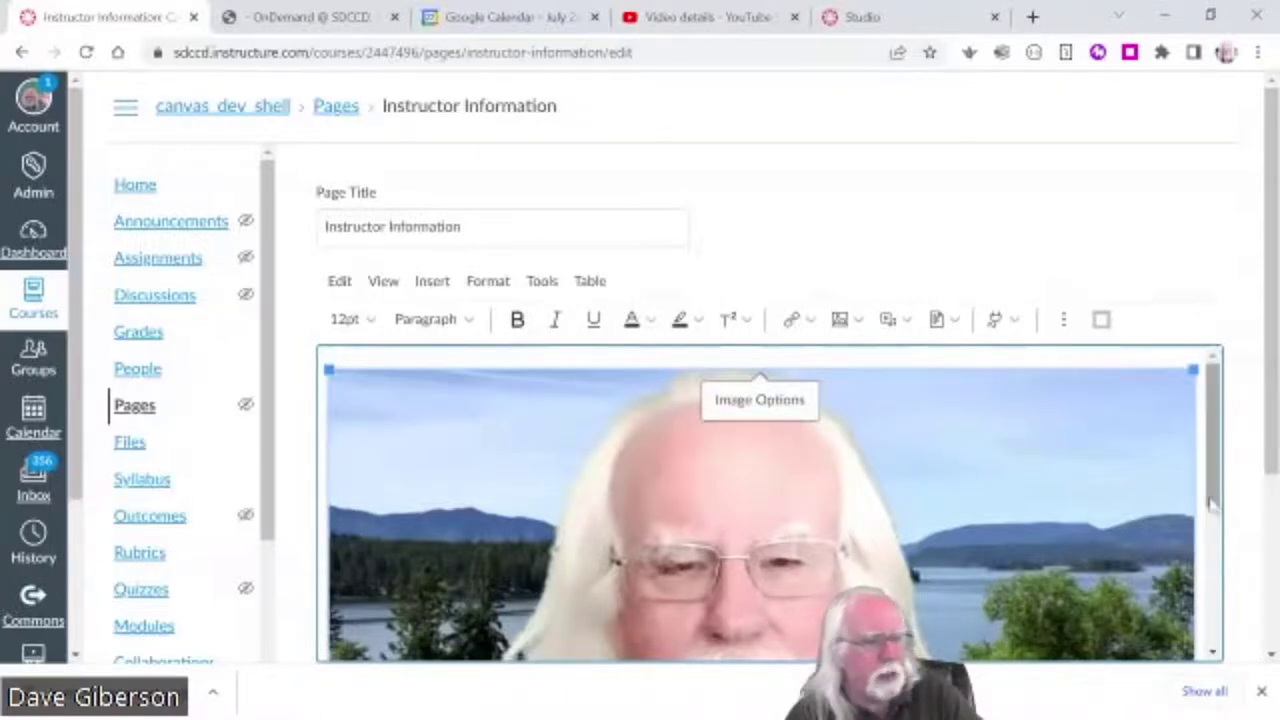
drag(1212, 505, 1212, 505)
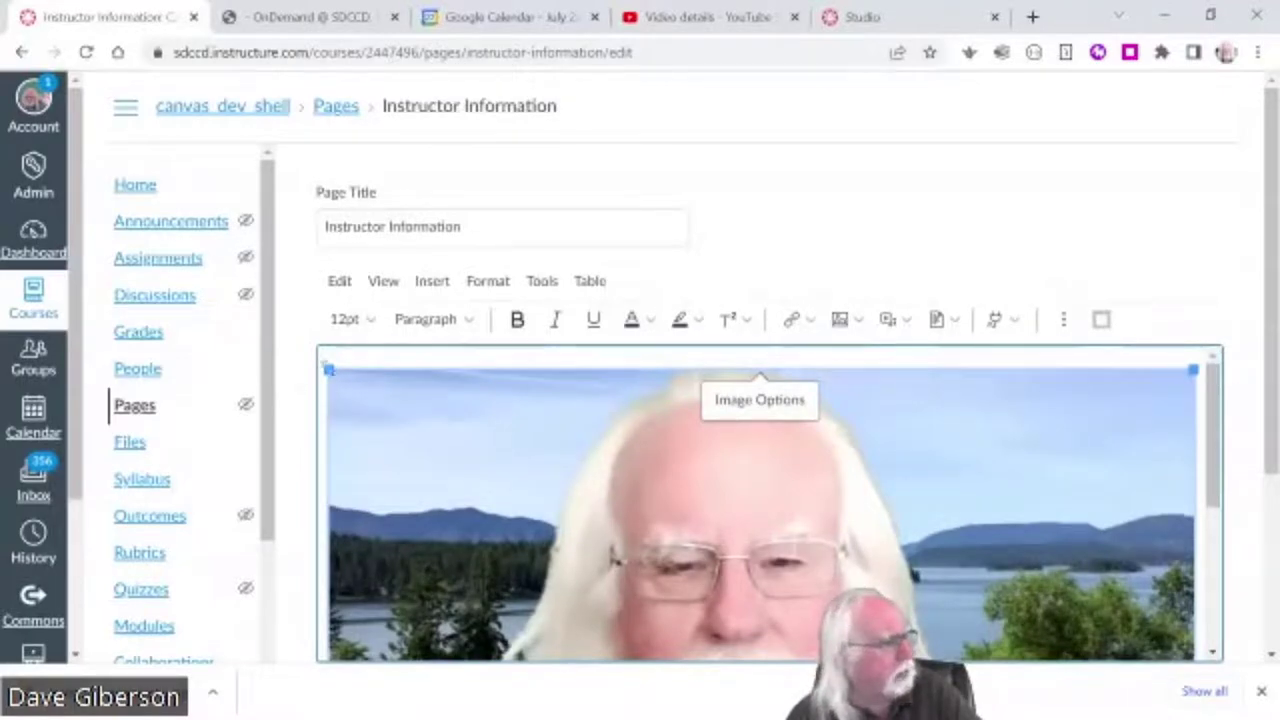
drag(329, 371, 955, 625)
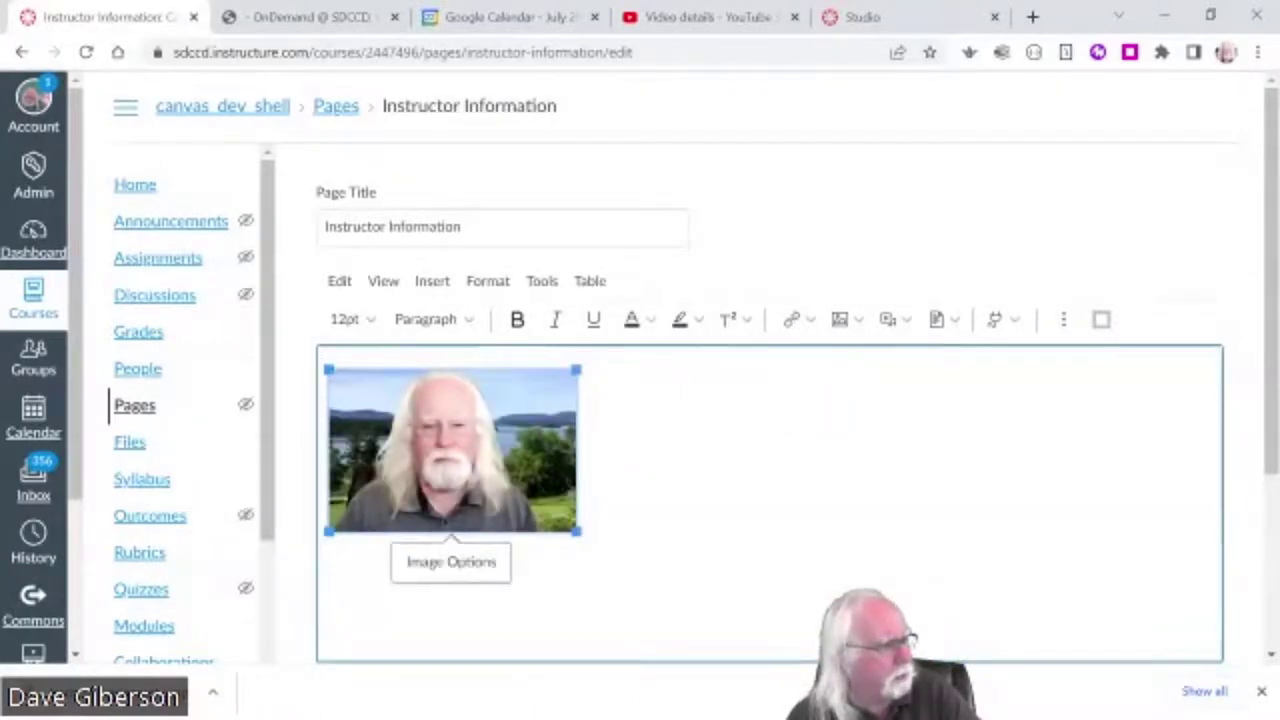
drag(330, 368, 527, 497)
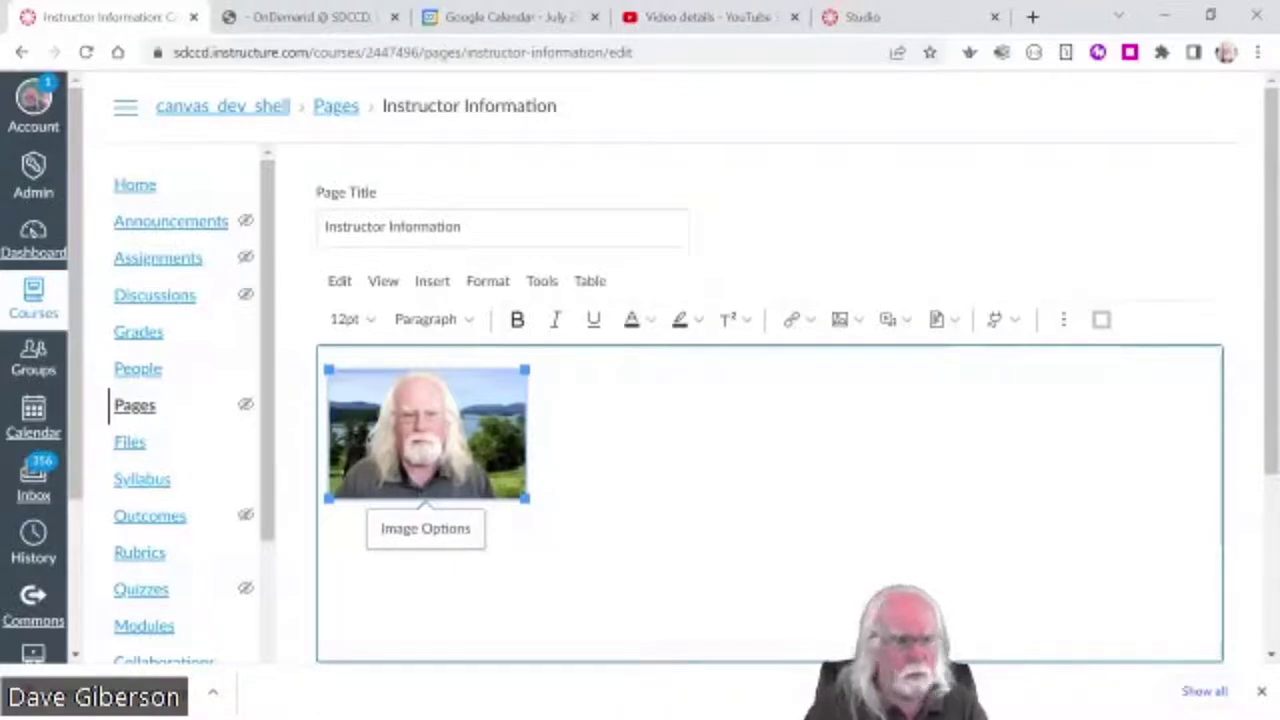
- Apply Align Center to the instructor photo, then place the caret beside it
click(1063, 319)
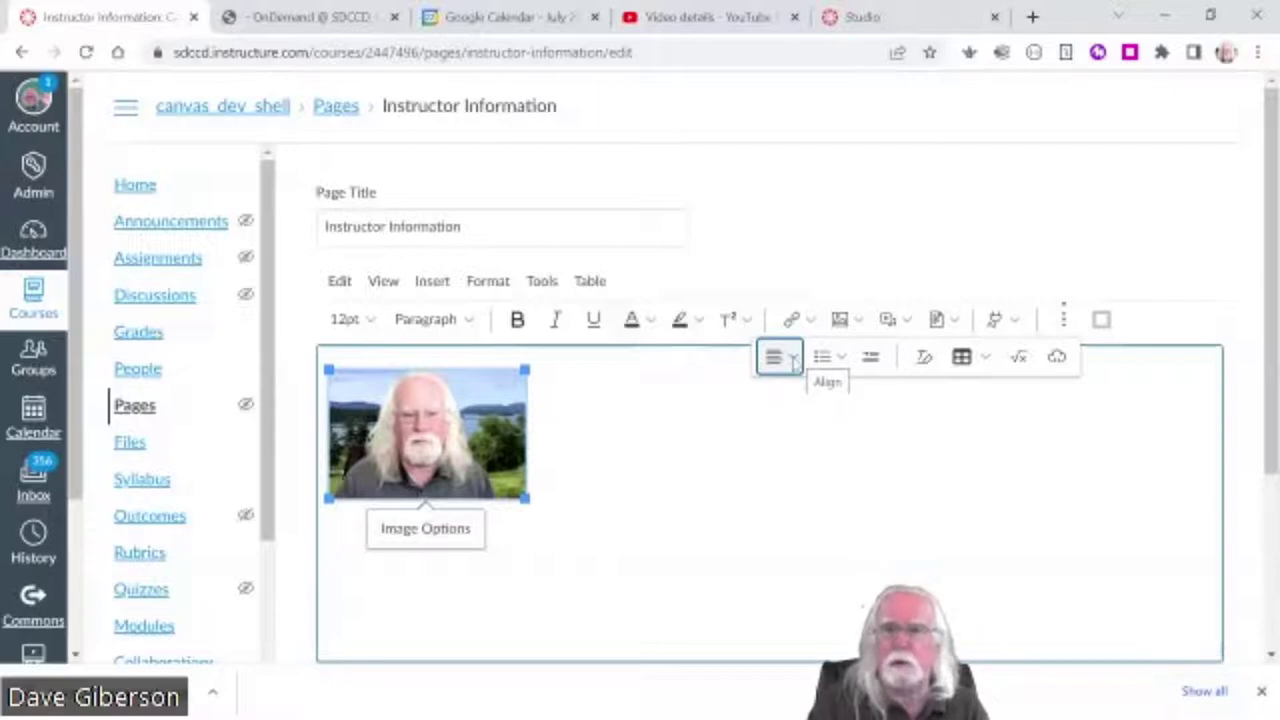
click(793, 362)
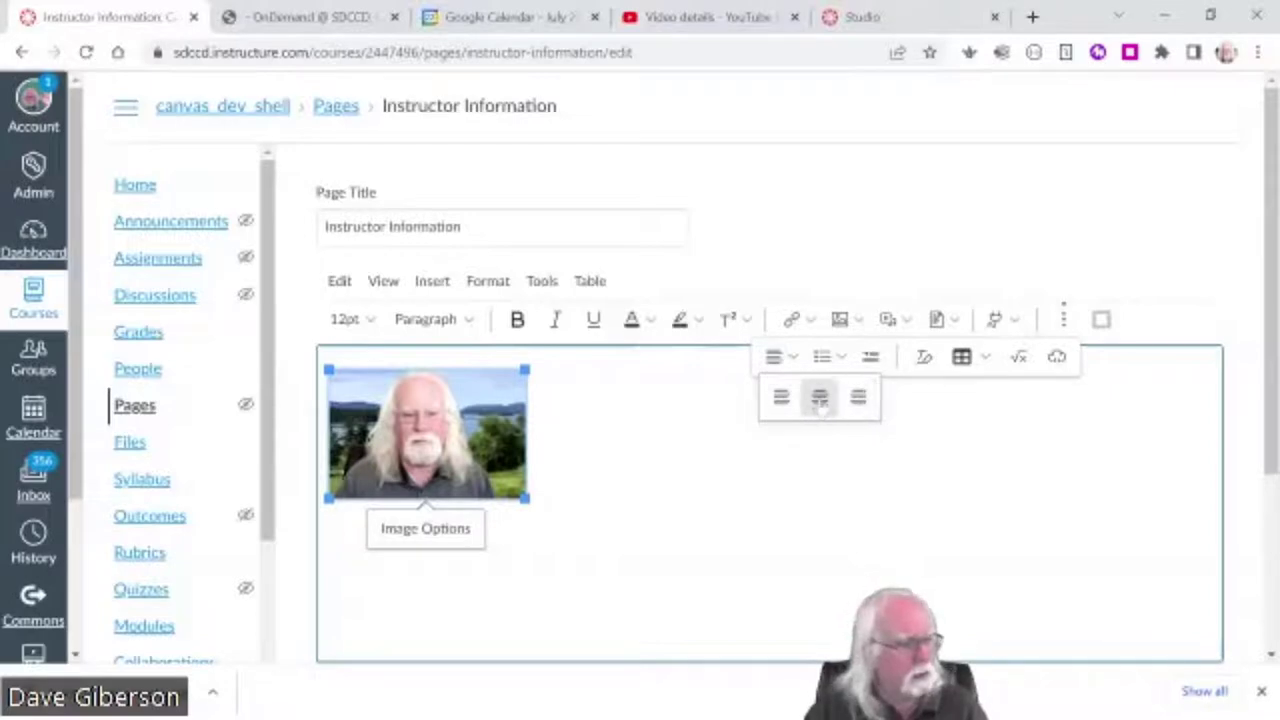
click(819, 397)
click(674, 385)
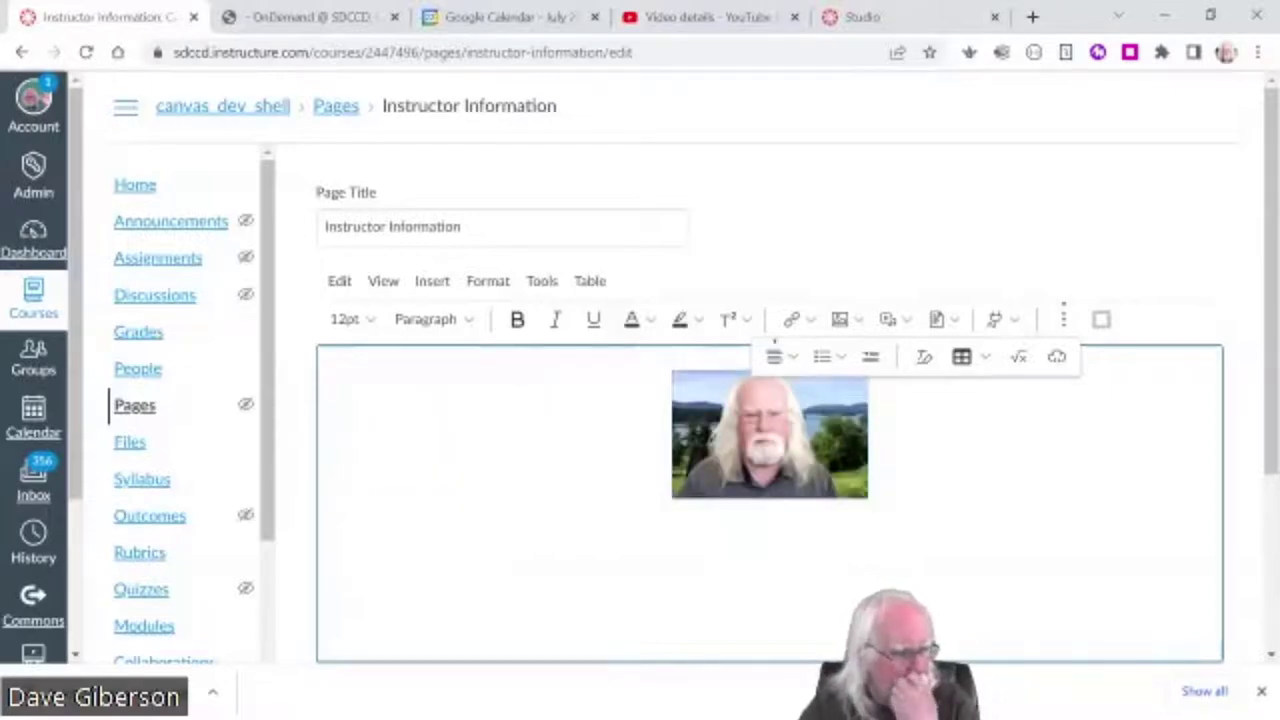
- Add a centred line below the photo and paste 'Instructional Design Coordinator (Ret.)' and 'Online Learning Pathways'
key(End)
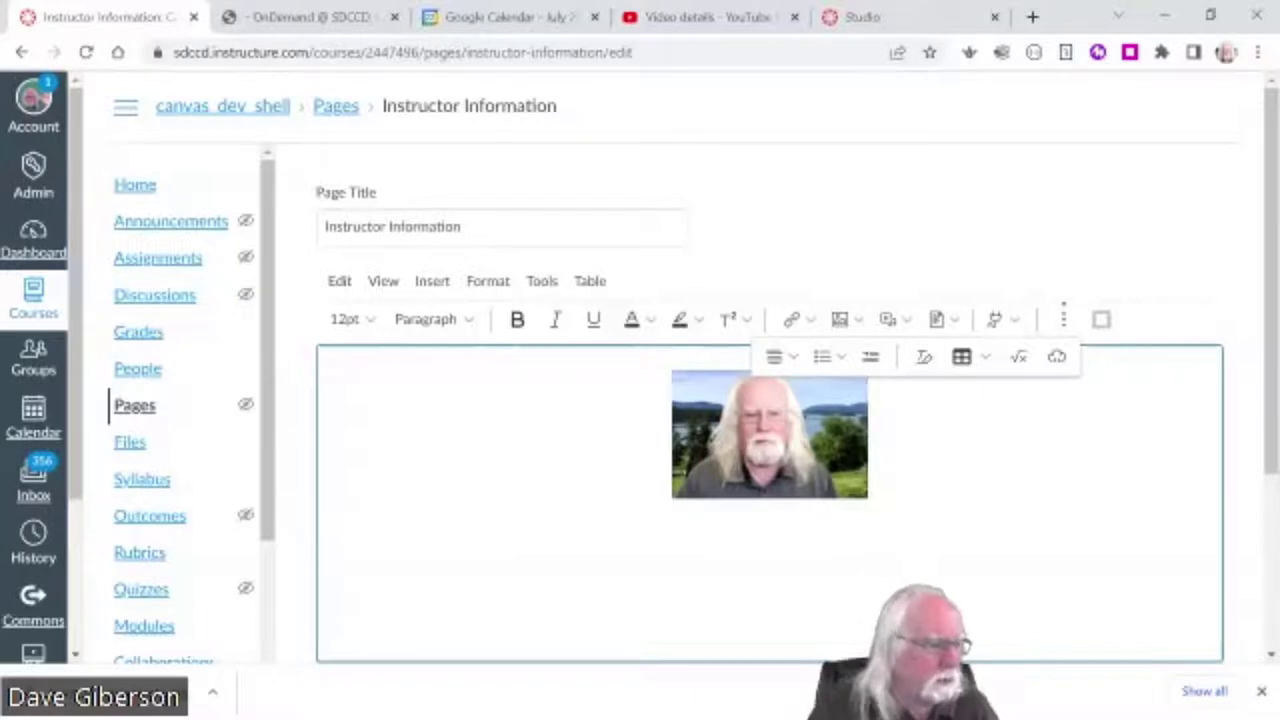
key(Return)
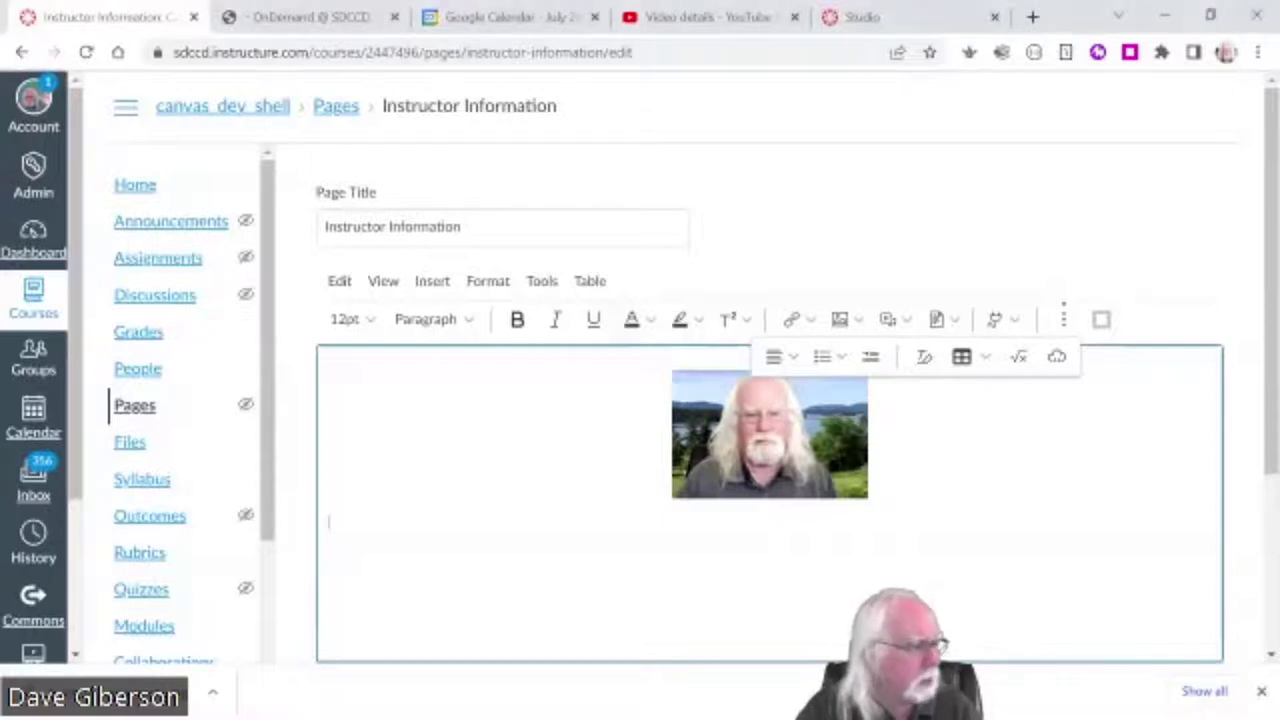
click(779, 357)
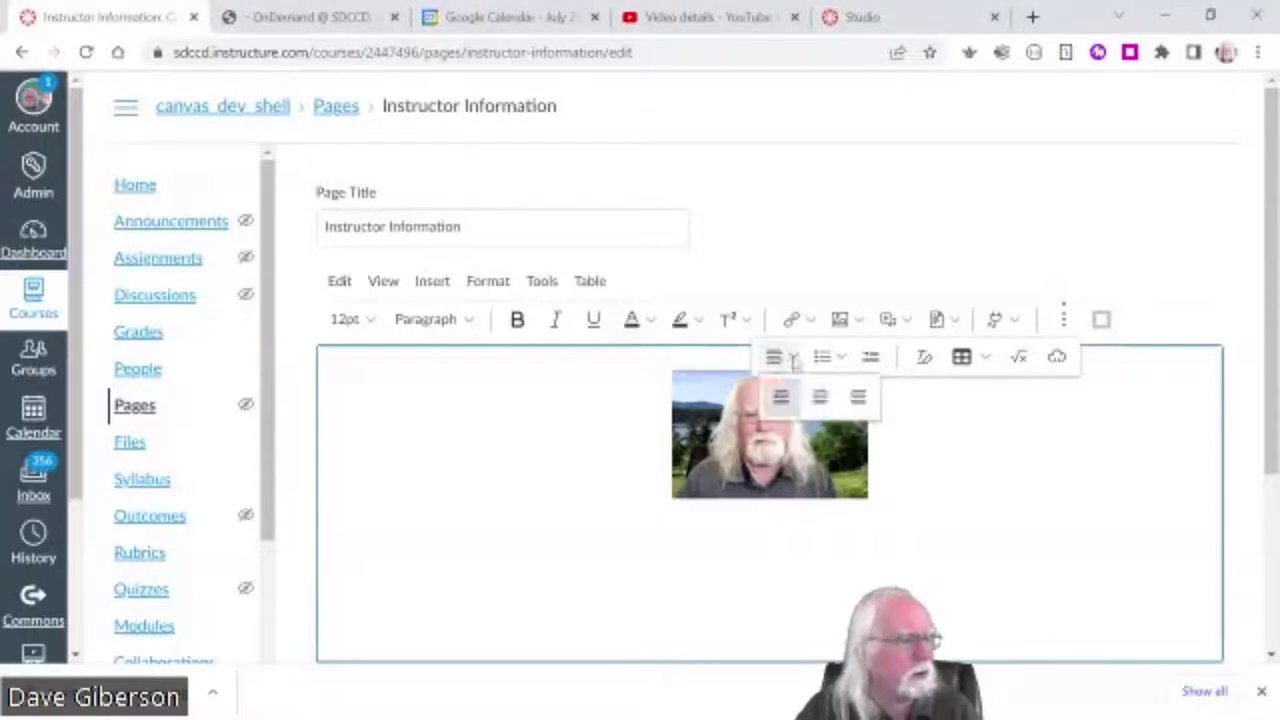
click(818, 396)
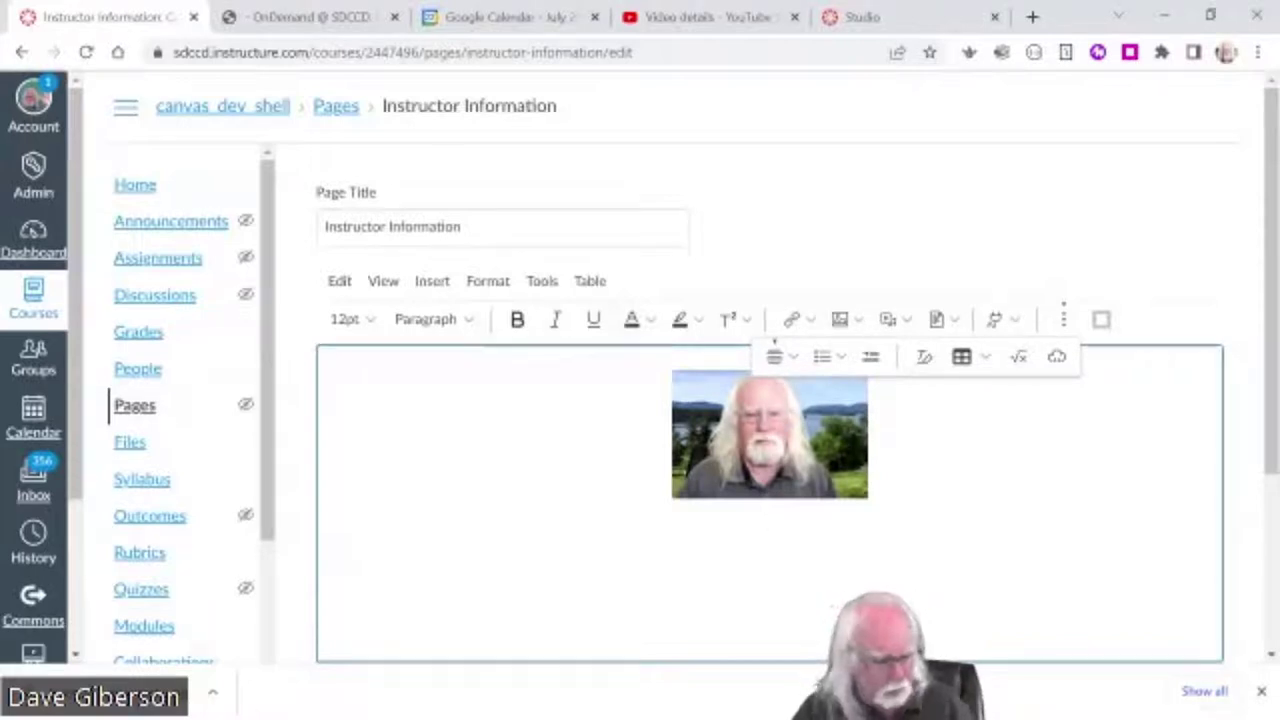
text(Instructional Design Coordinator (Ret.) Online Learning Pathways)
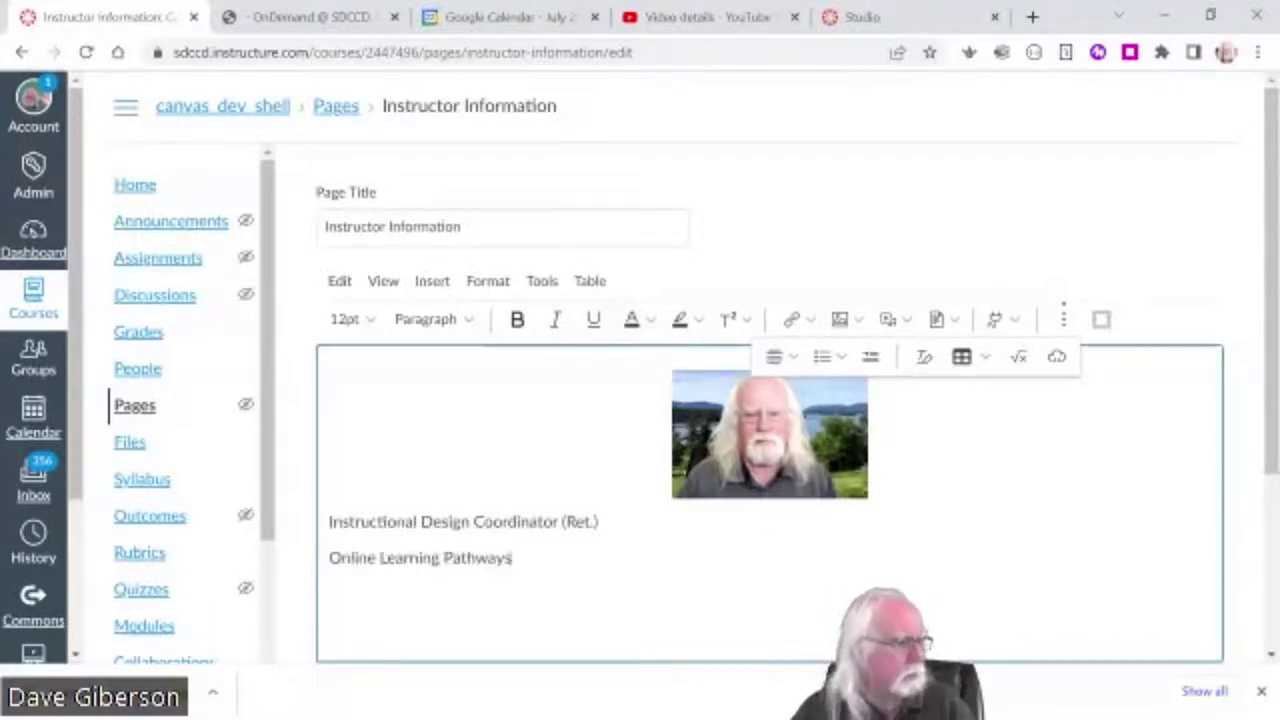
drag(330, 521, 512, 558)
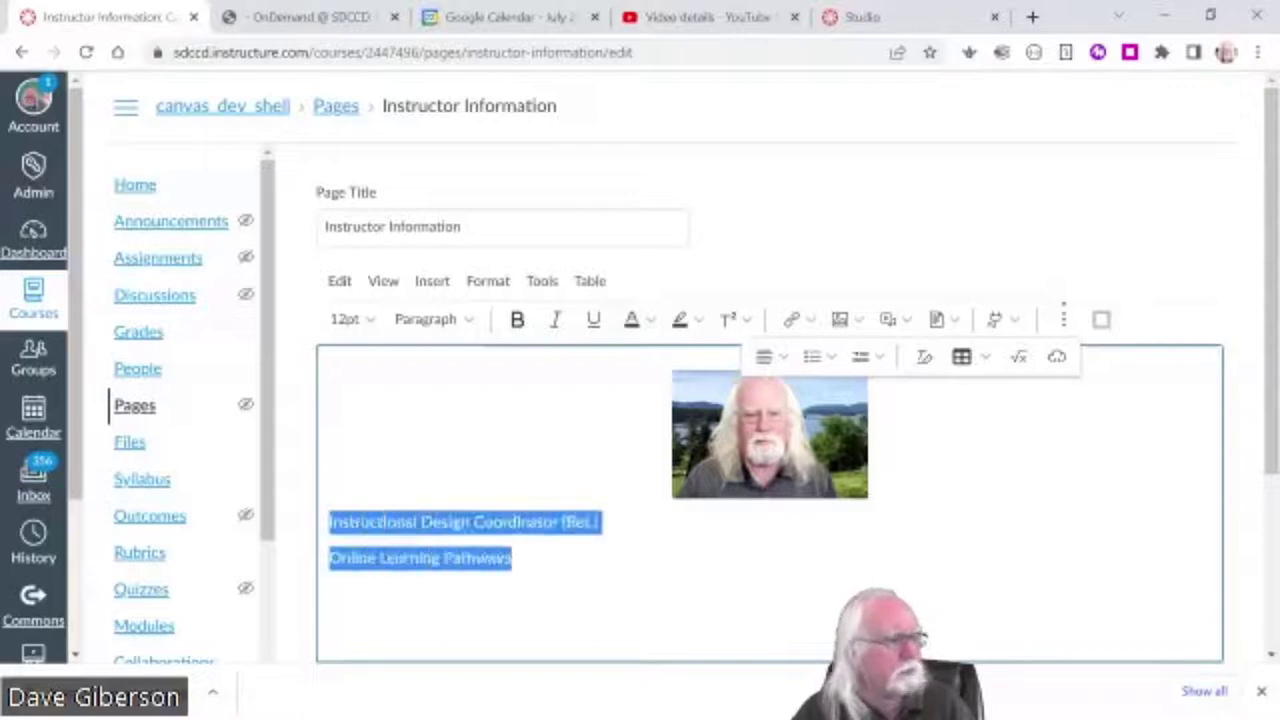
- Apply Align Center to both selected title lines, then deselect them
click(764, 356)
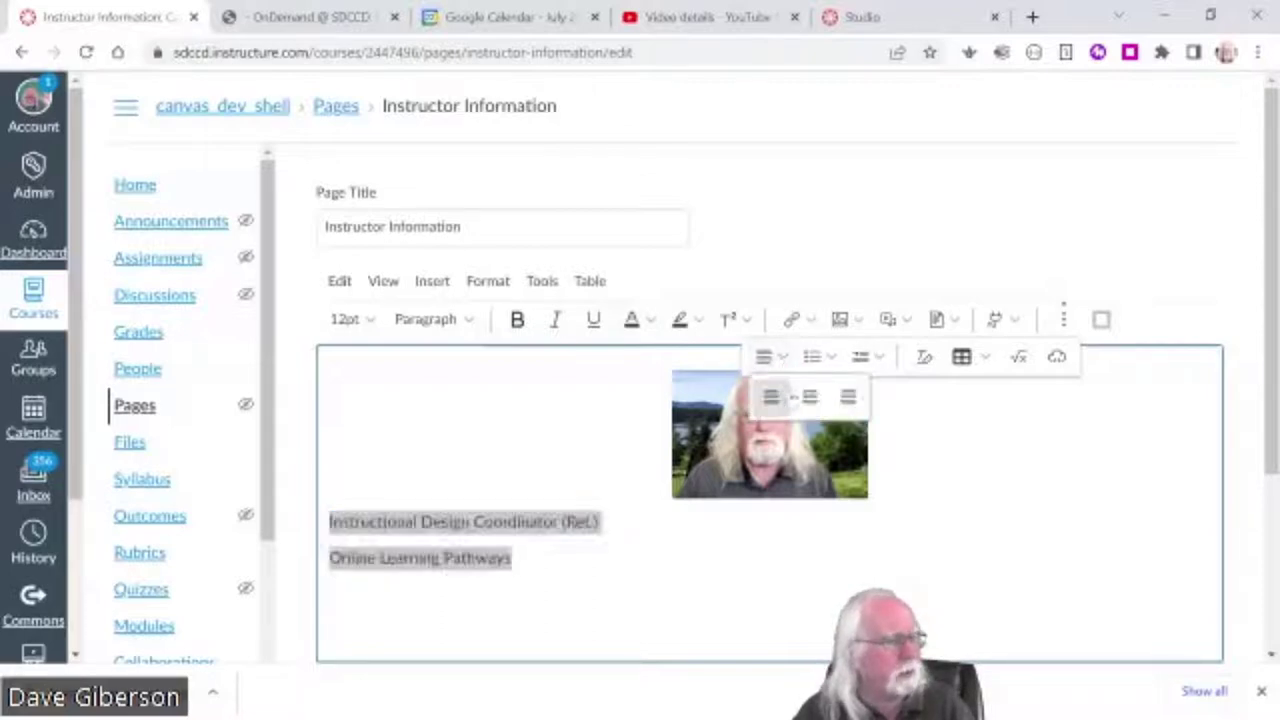
click(809, 397)
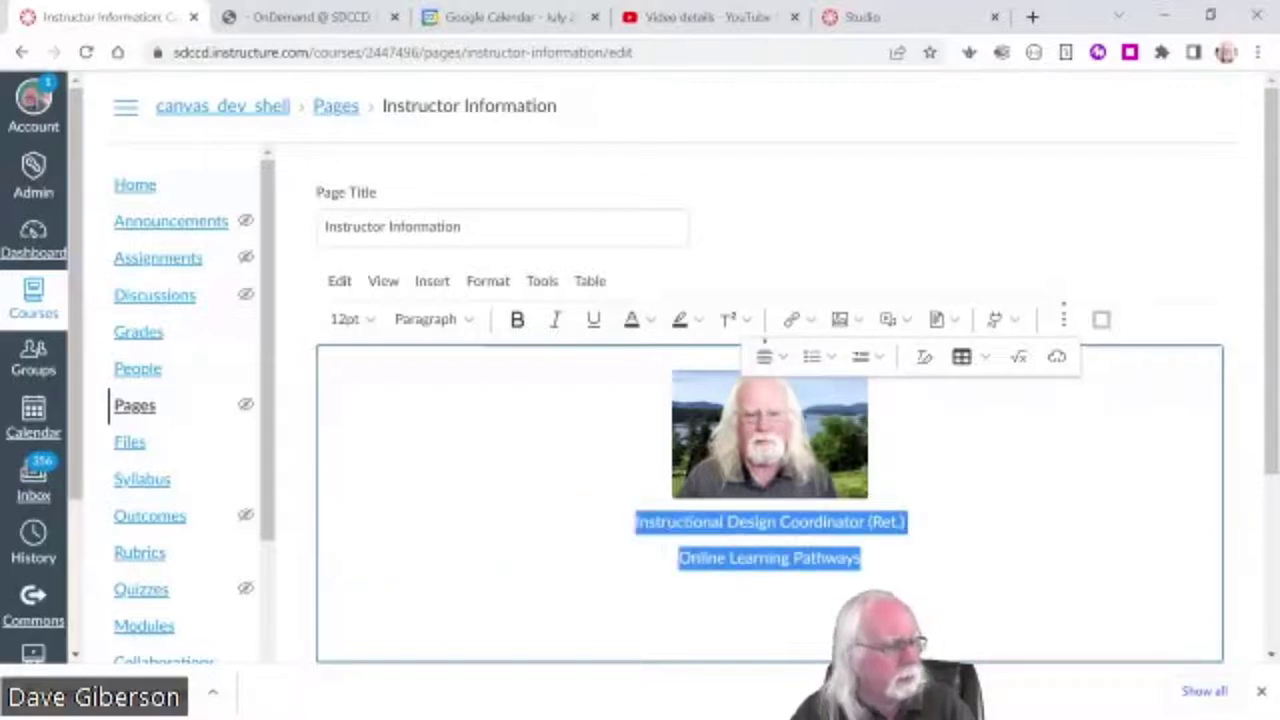
key(Right)
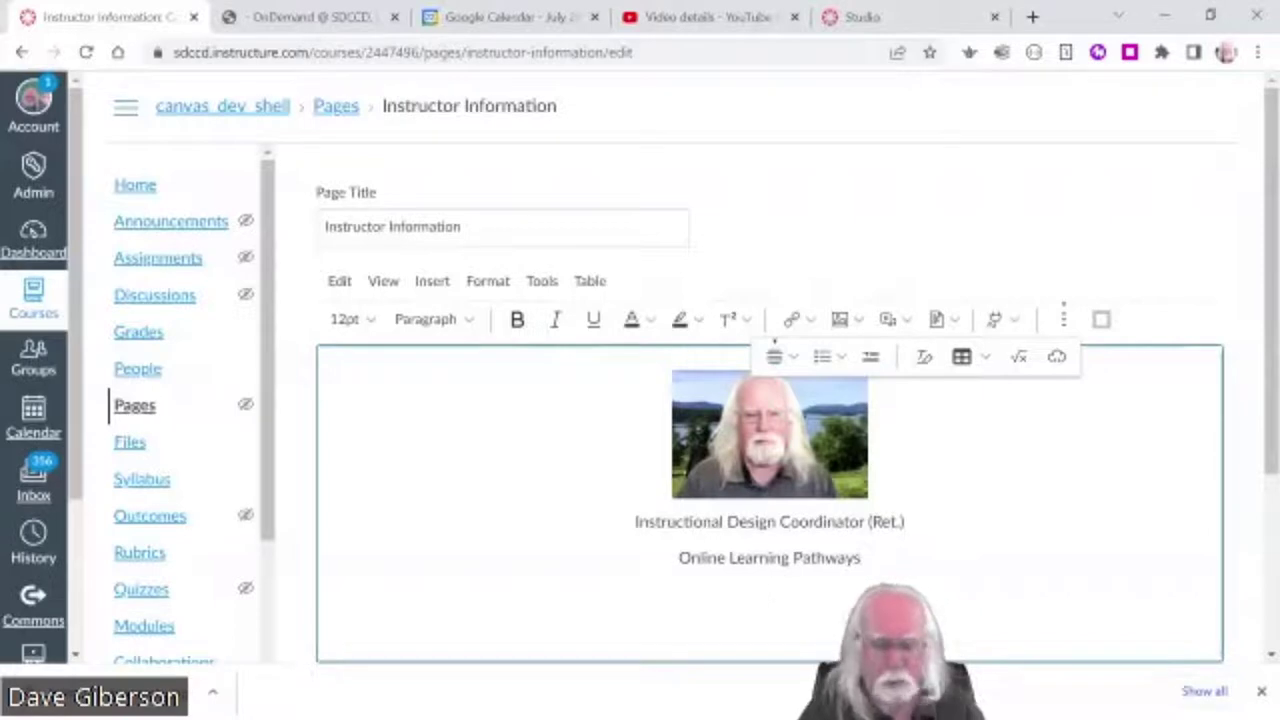
- Type the centred lines 'Contact Information' and 'Contact me by E-mail'
text(COntact)
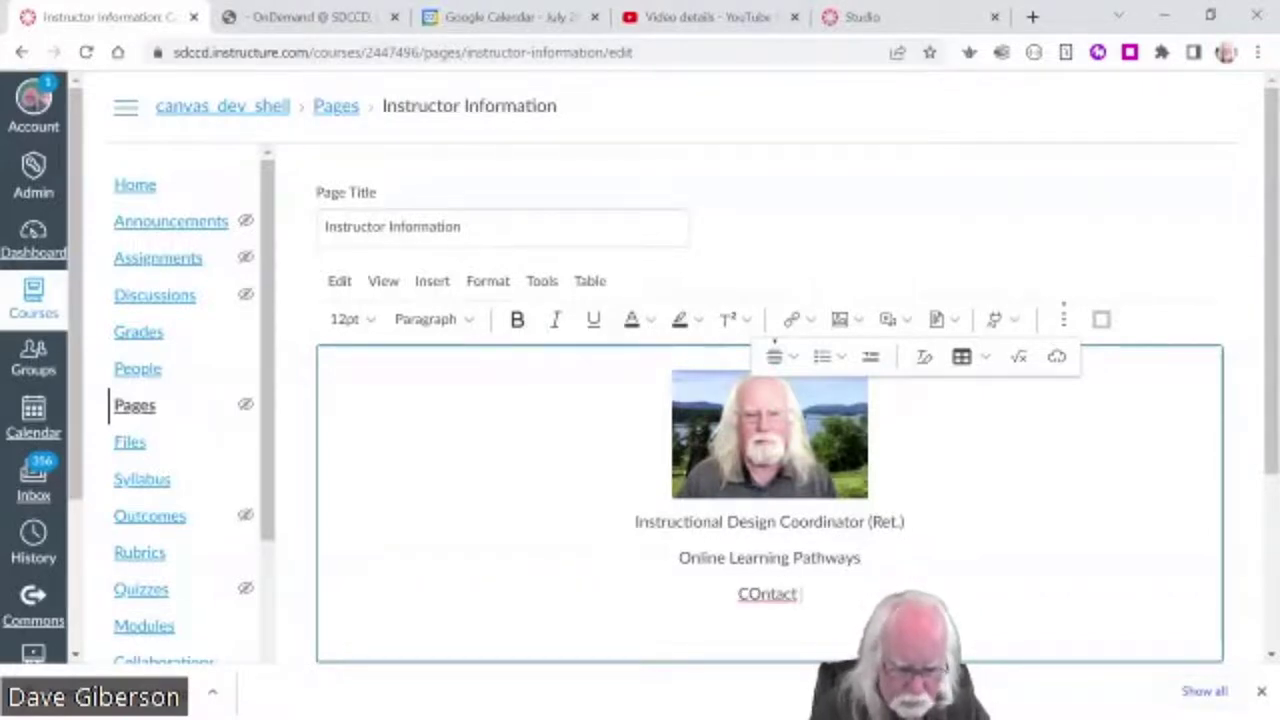
text( Information)
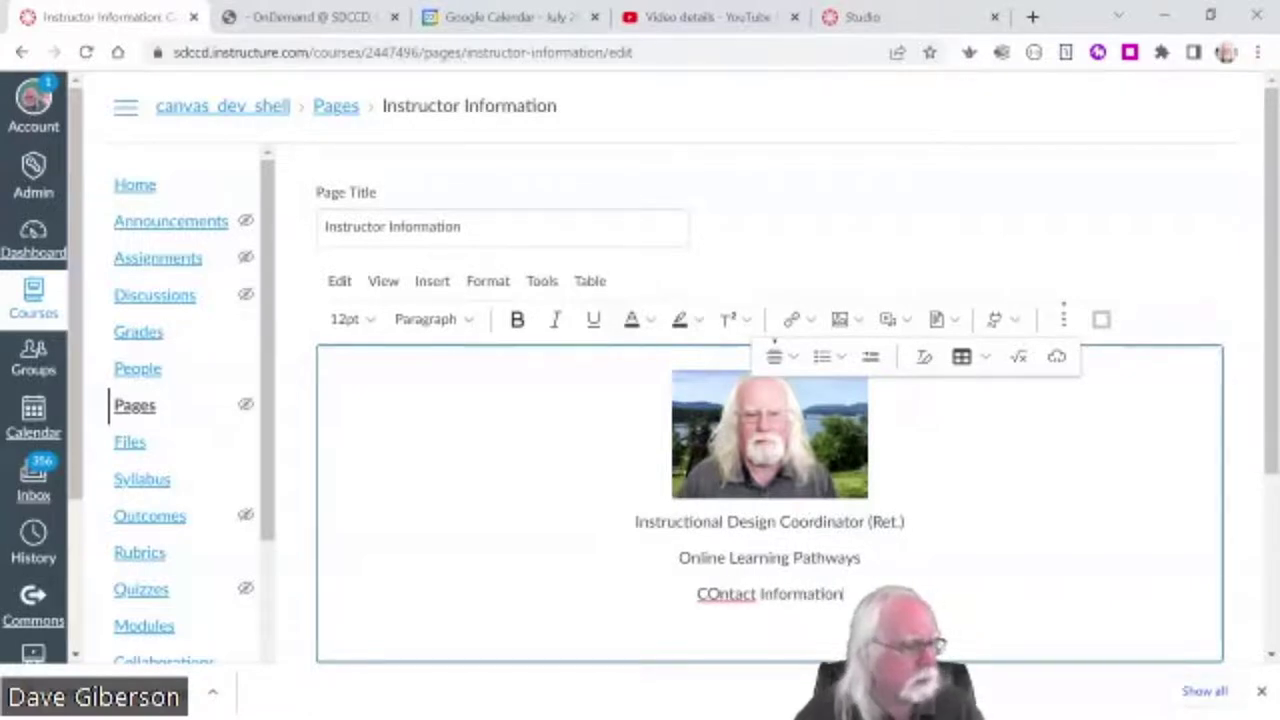
text(o)
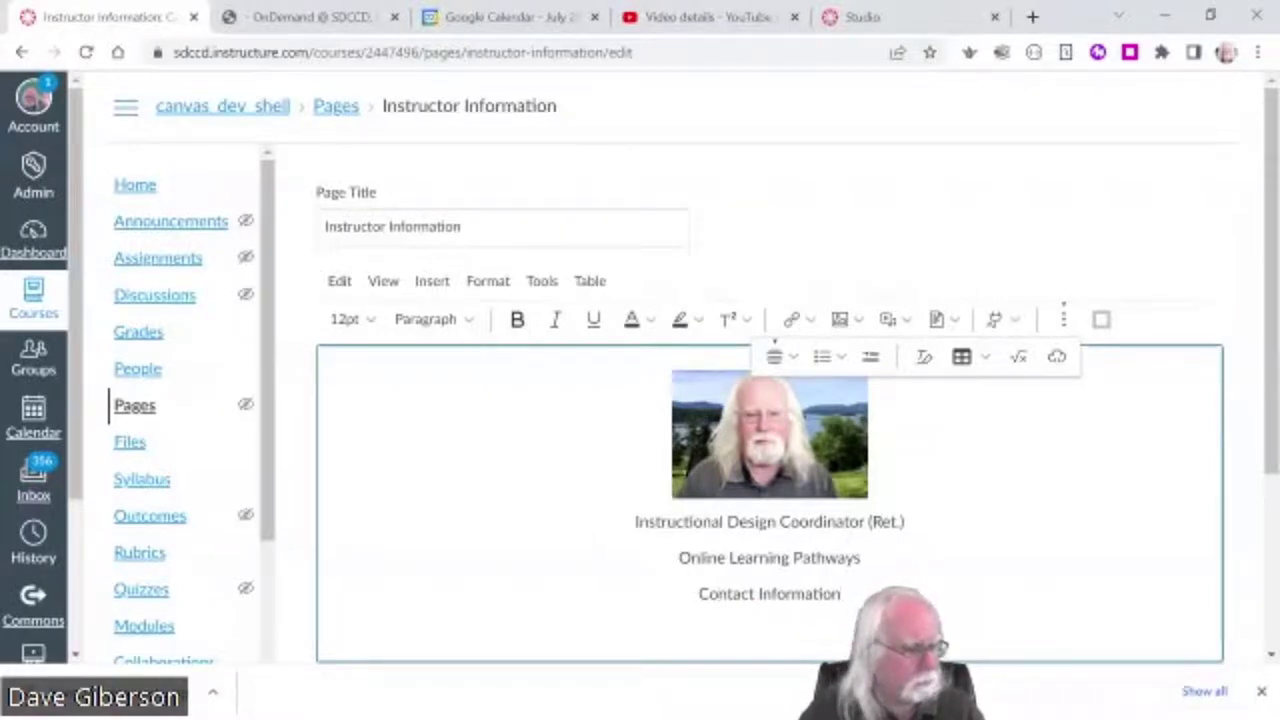
key(Return)
text(C)
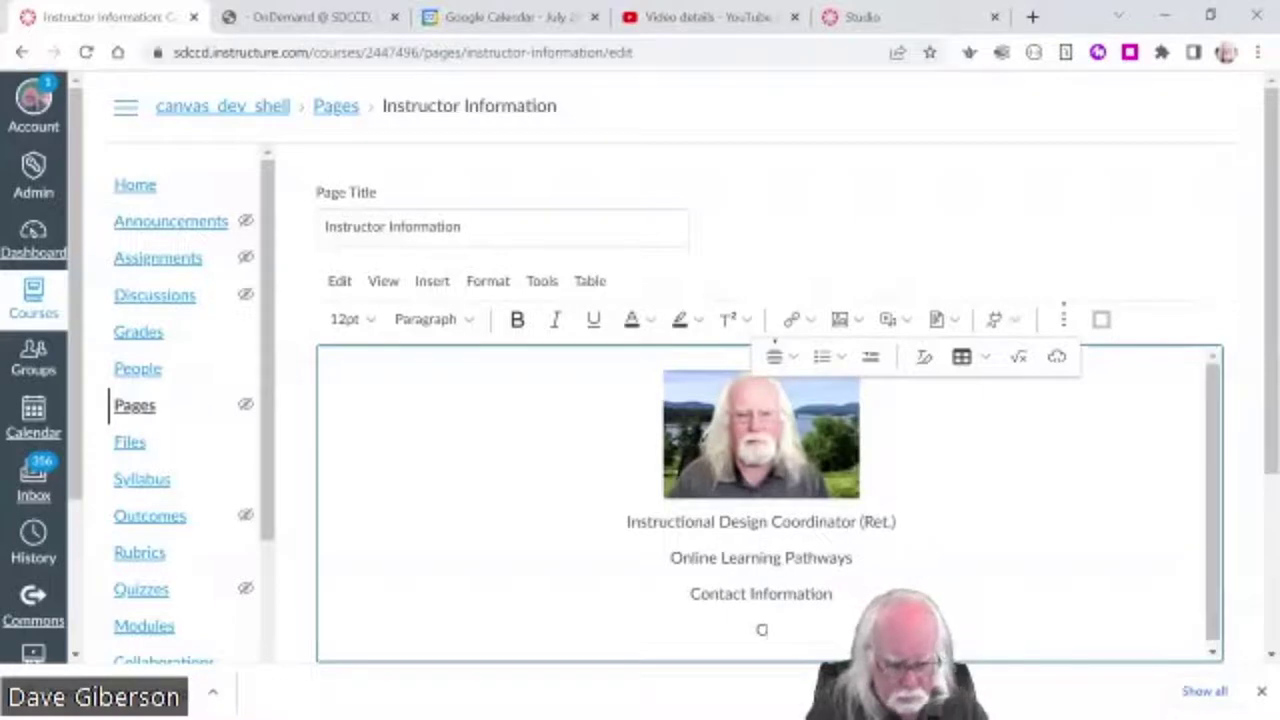
text(Ontact me by)
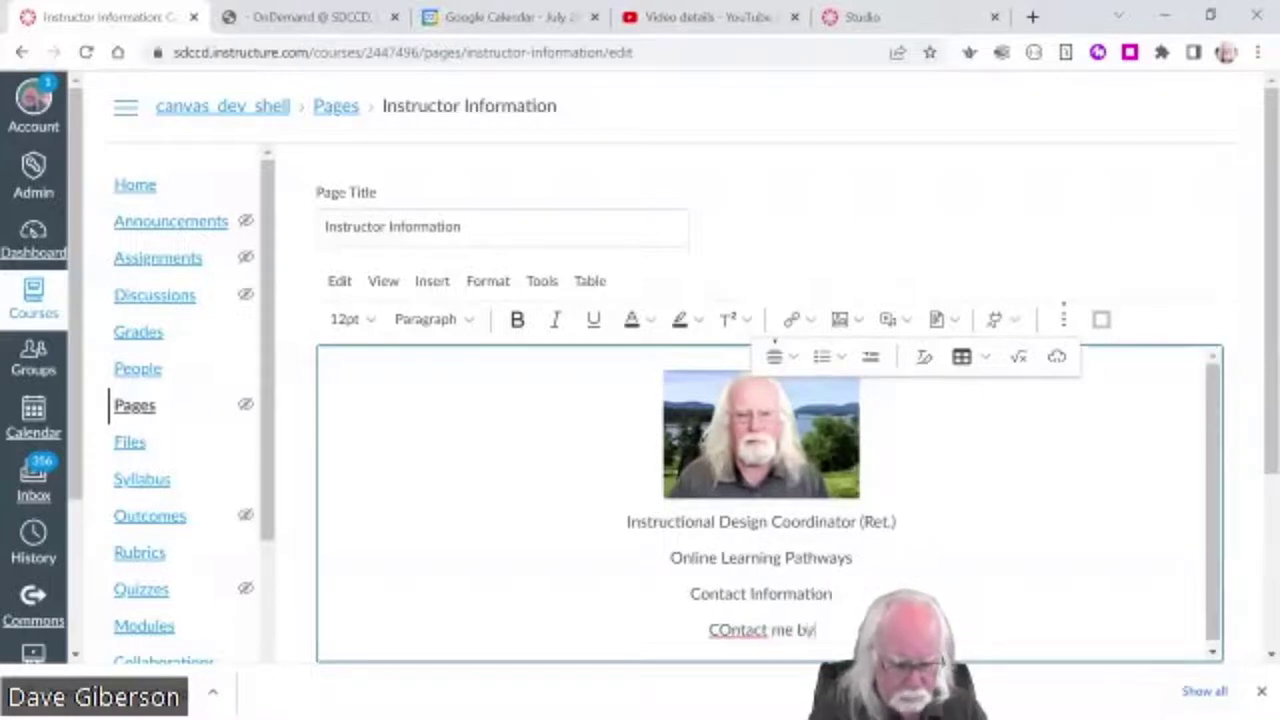
text( Em)
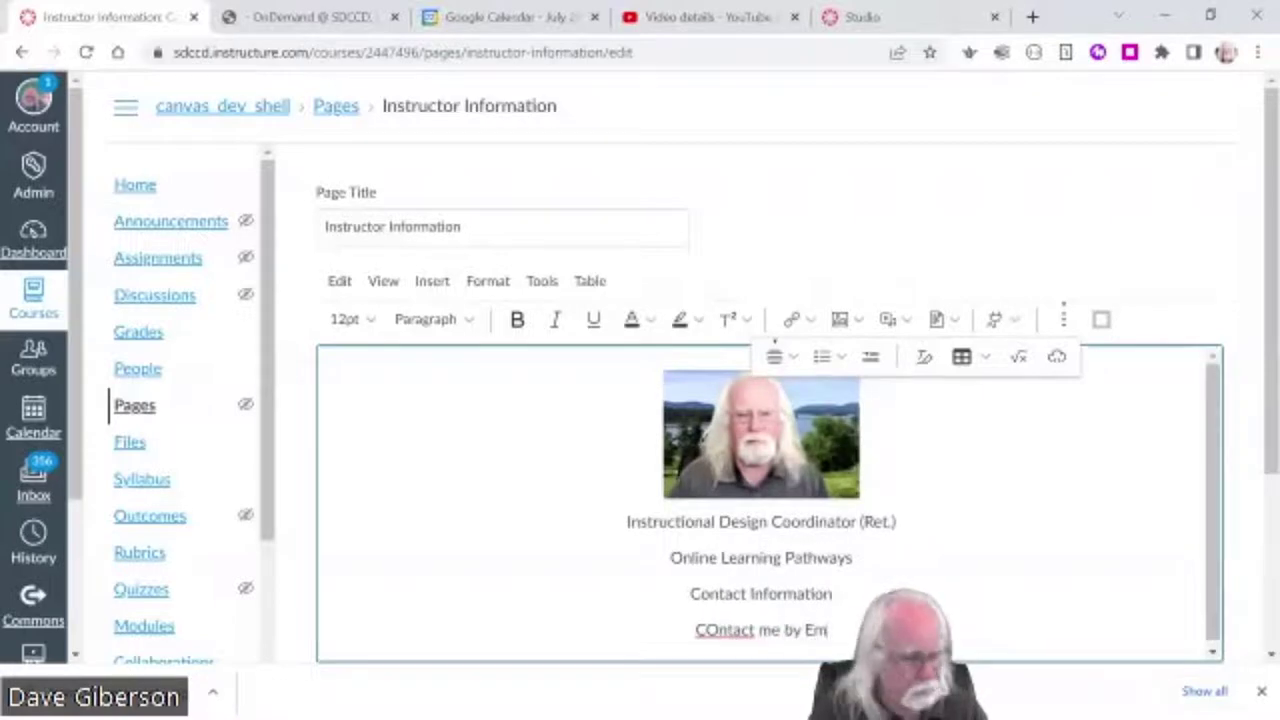
key(BackSpace)
text(-mail)
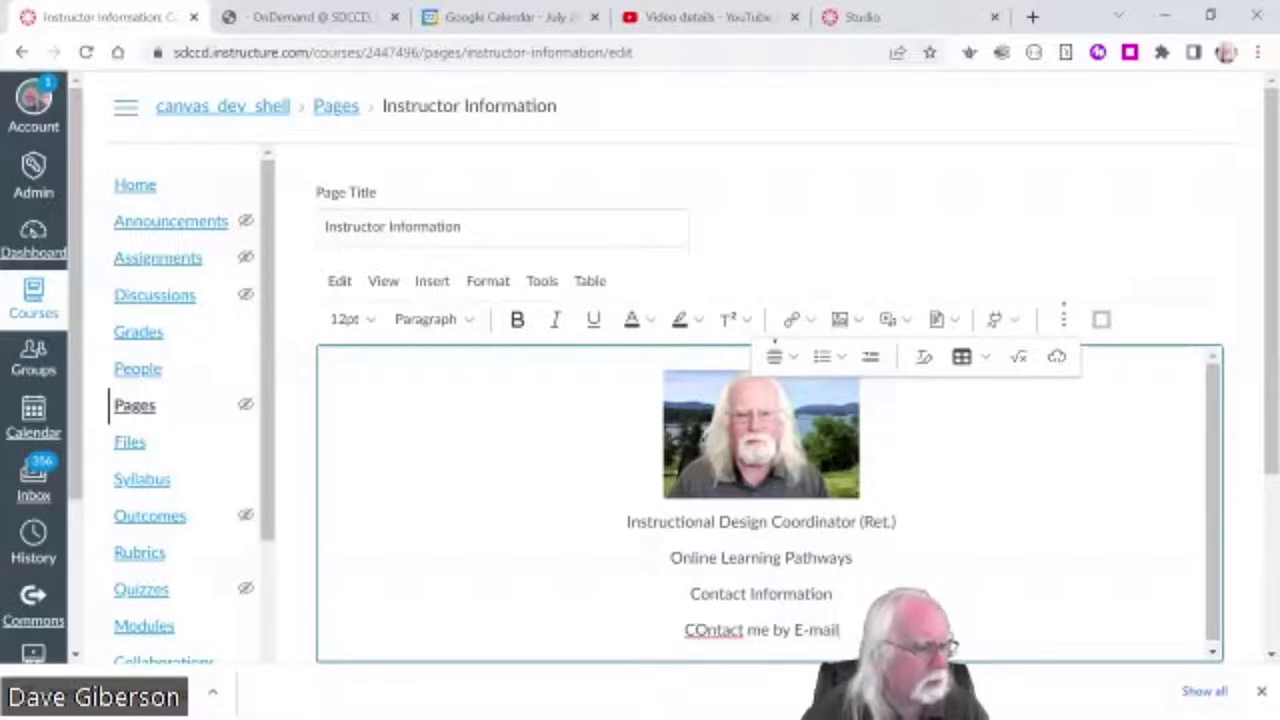
- Correct 'COntact' to 'Contact' and type the instructor's e-mail address on a new line
click(694, 630)
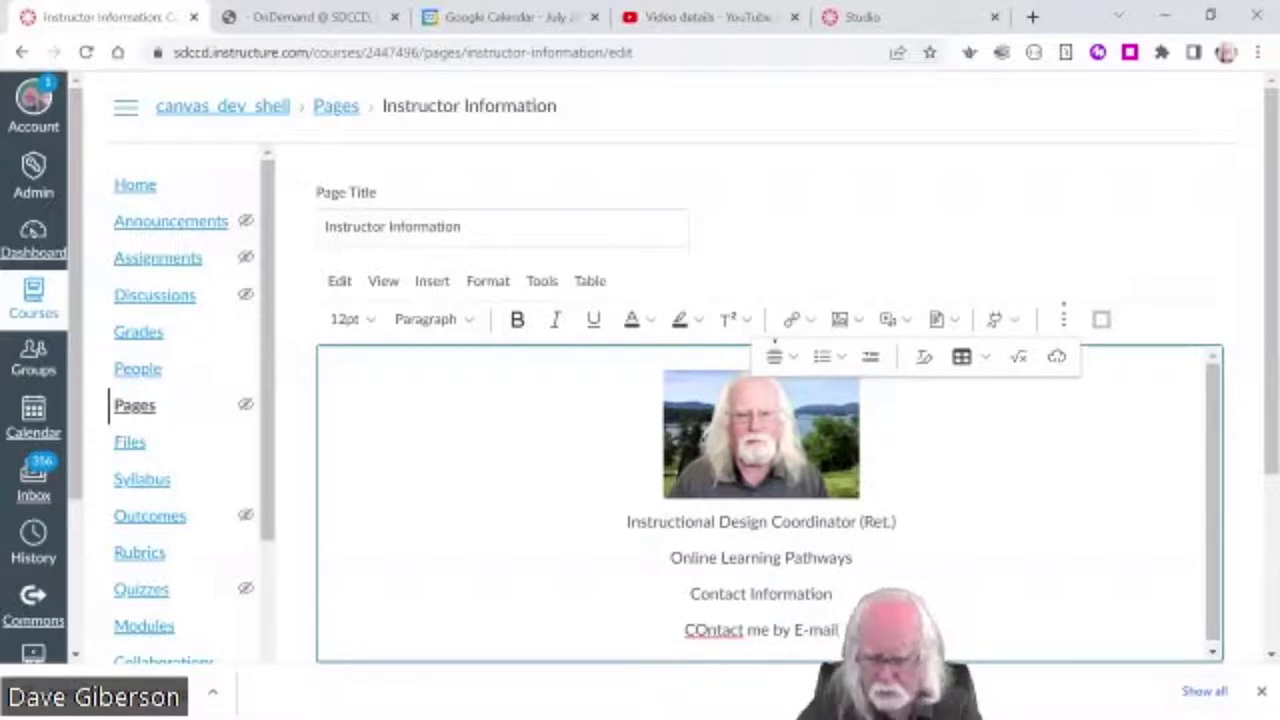
key(shift+Right)
text(o)
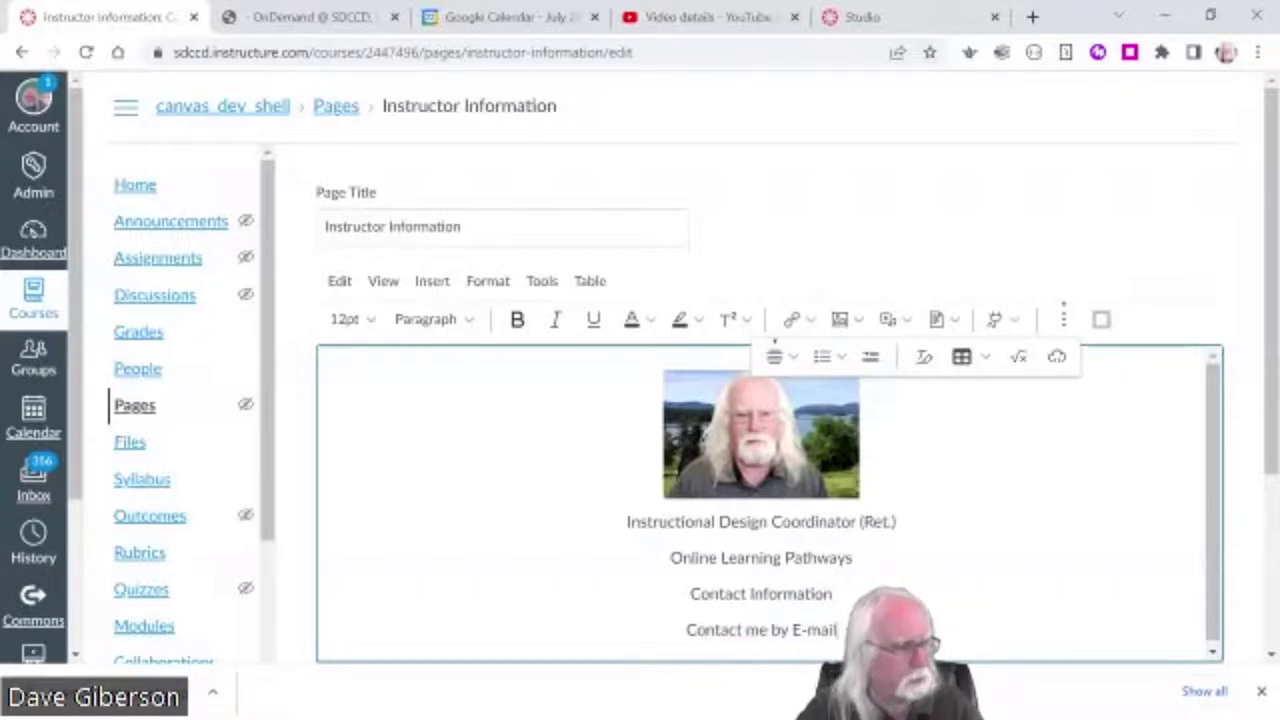
key(End)
key(Return)
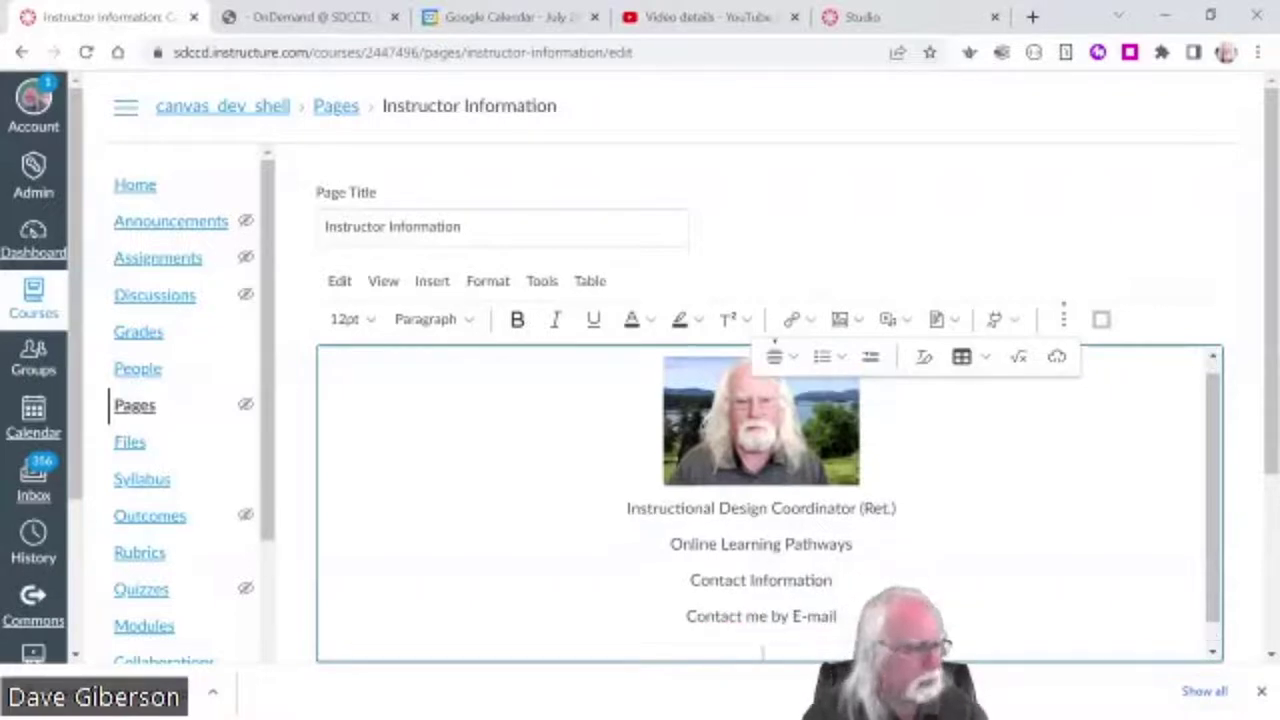
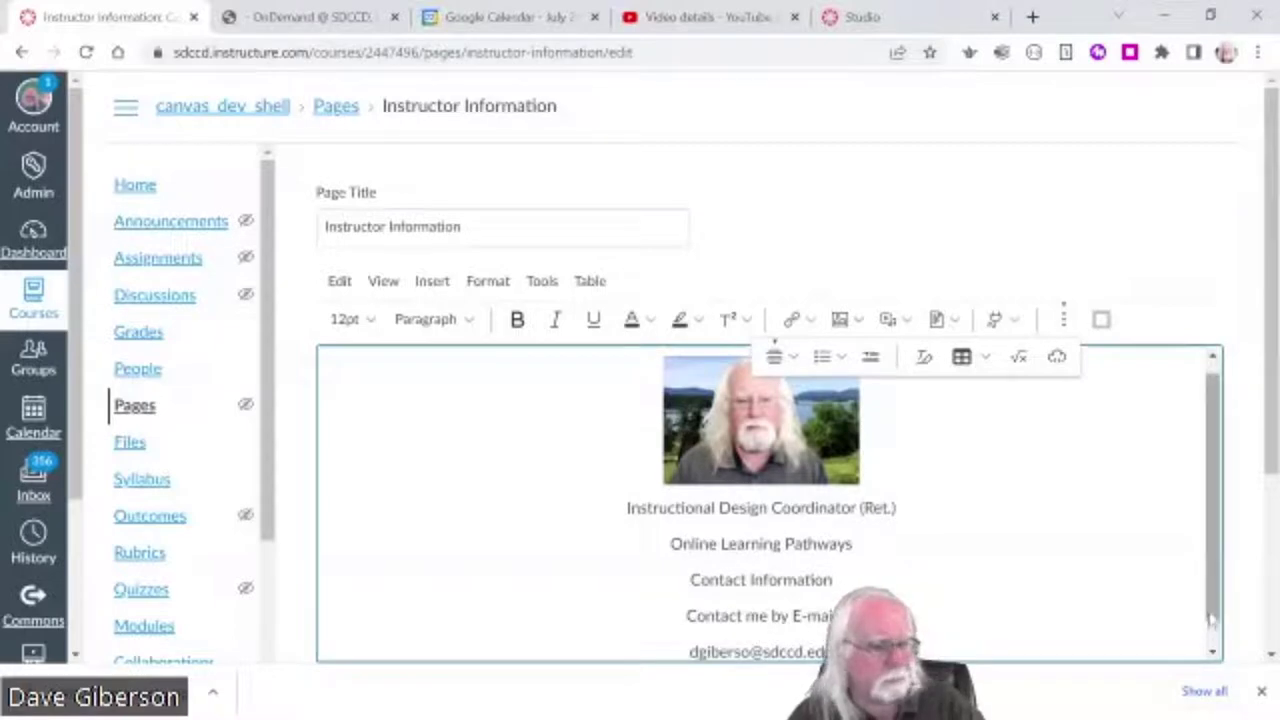
- Finish the instructor's e-mail line so it auto-links, leaving an empty line below
key(Return)
key(Return)
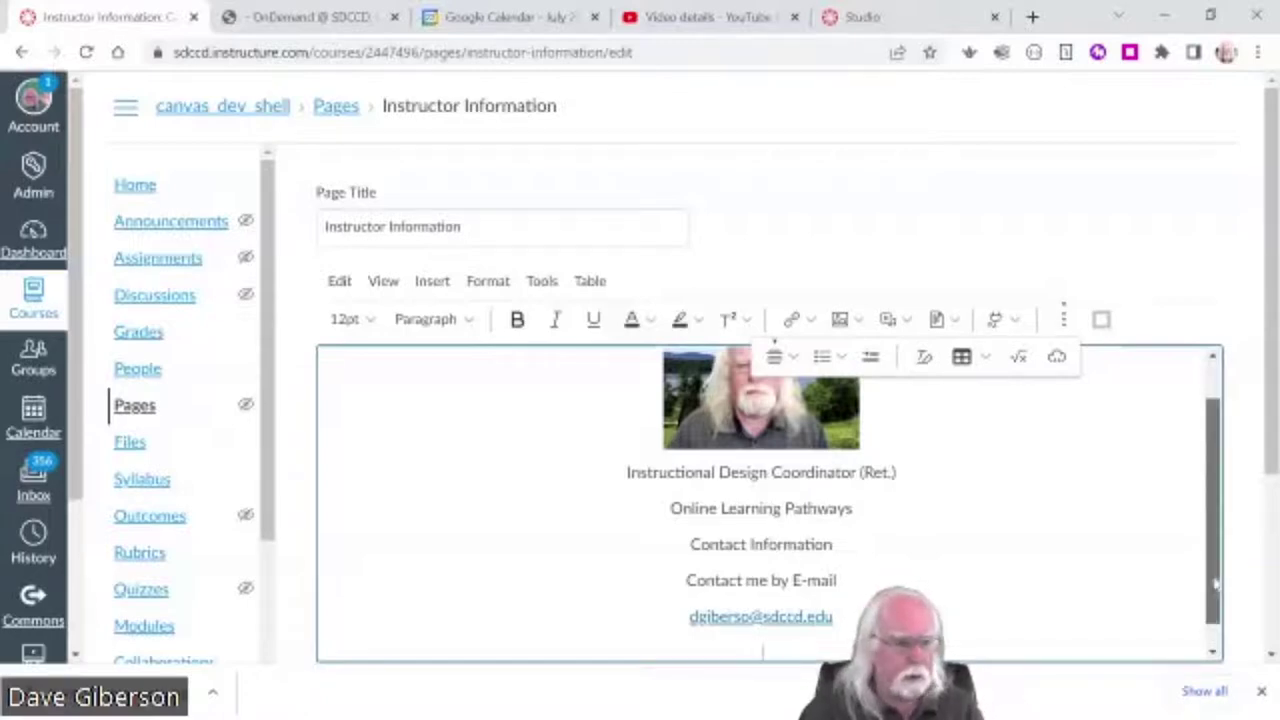
scroll(1212, 600, down, 1)
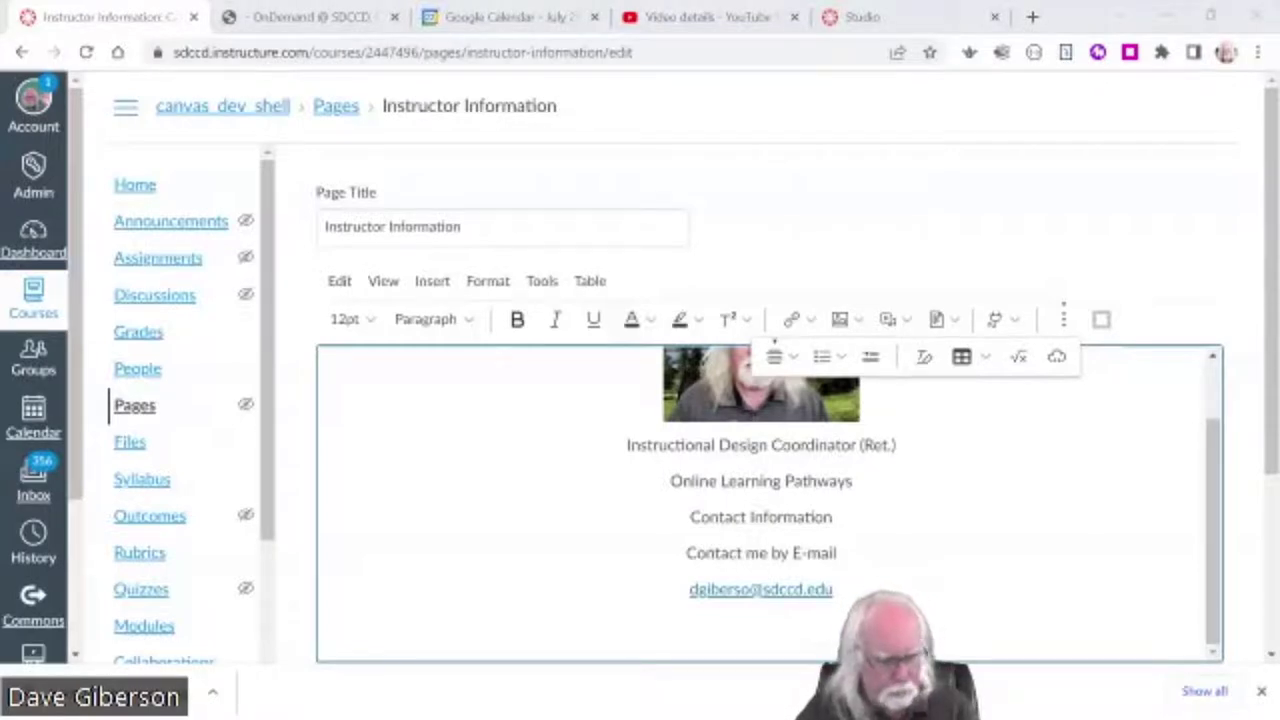
key(alt+Tab)
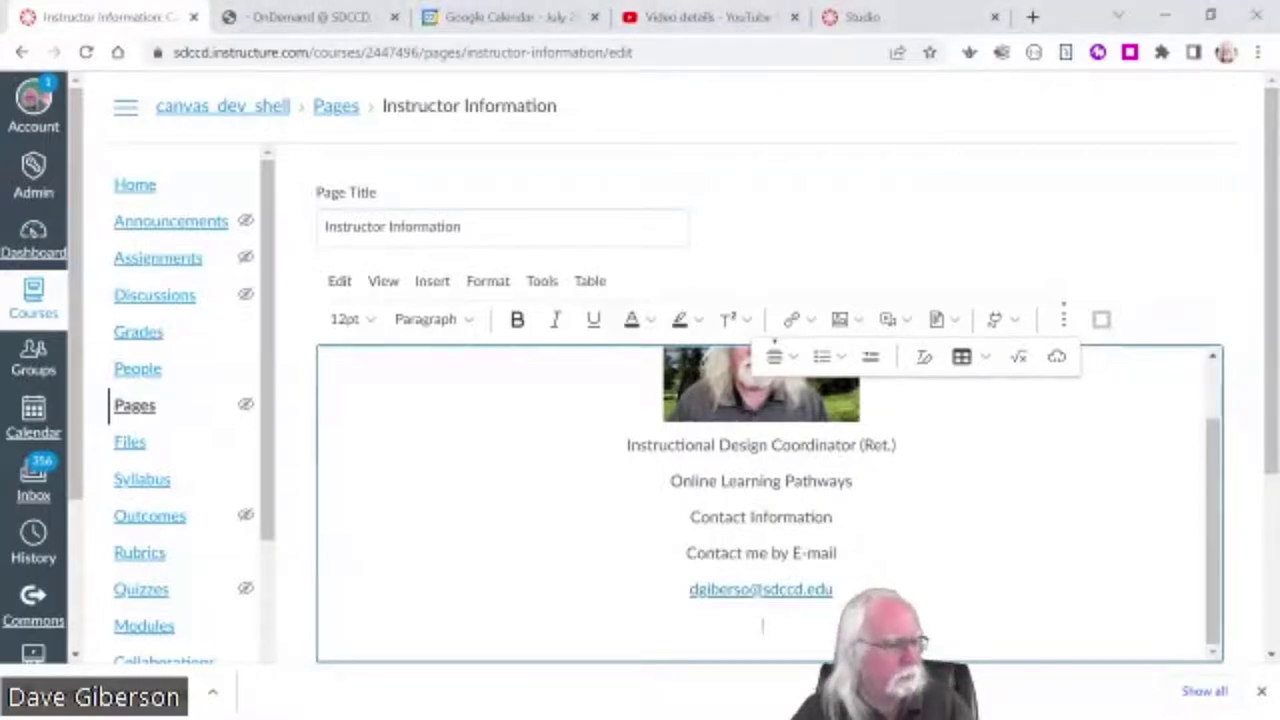
- Paste the bio paragraph about chemistry and screencasting, with an empty line after it
text(I'm an old, retreaded organic chemist who's been making his living in instructional technology for over 35 years.  My professional interests include online education, use of video in instruction, sceencasting, and virtual classroom instruction.  I've been screencasting since the very early 1990's when we had to use VCR's, scan converters, bone knives, and bearskins.  In my opinion, screencasting is the easiest and most effective of all multimedia instruction technologies.  It can be quickly mastered by anyone and can produce a truly usable amount of instructional media in an amount of time that most of us can afford to invest.)
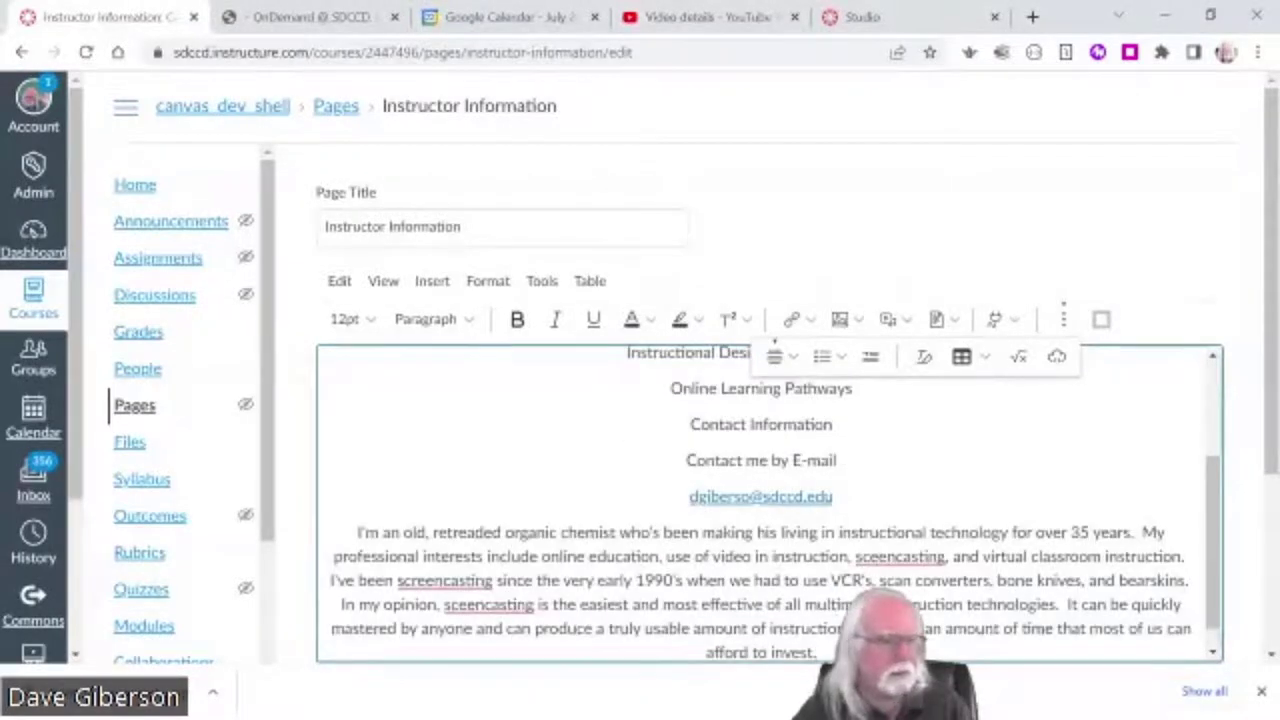
click(1213, 653)
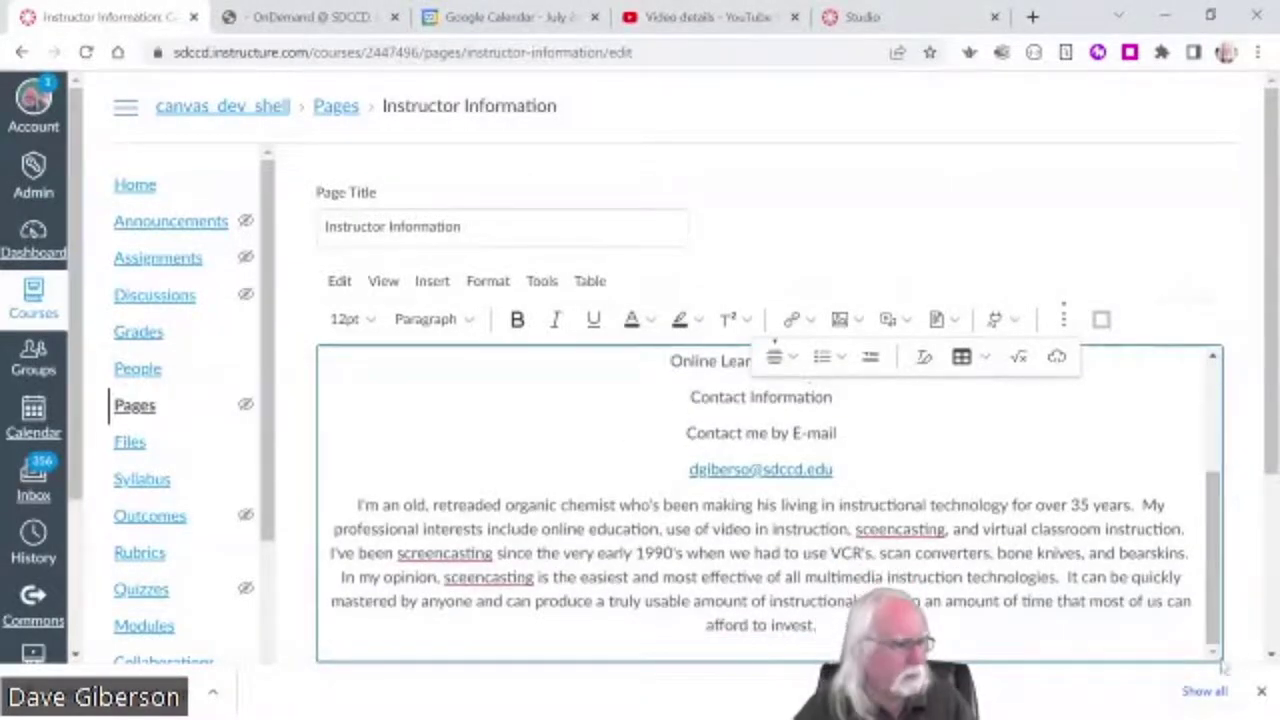
key(Return)
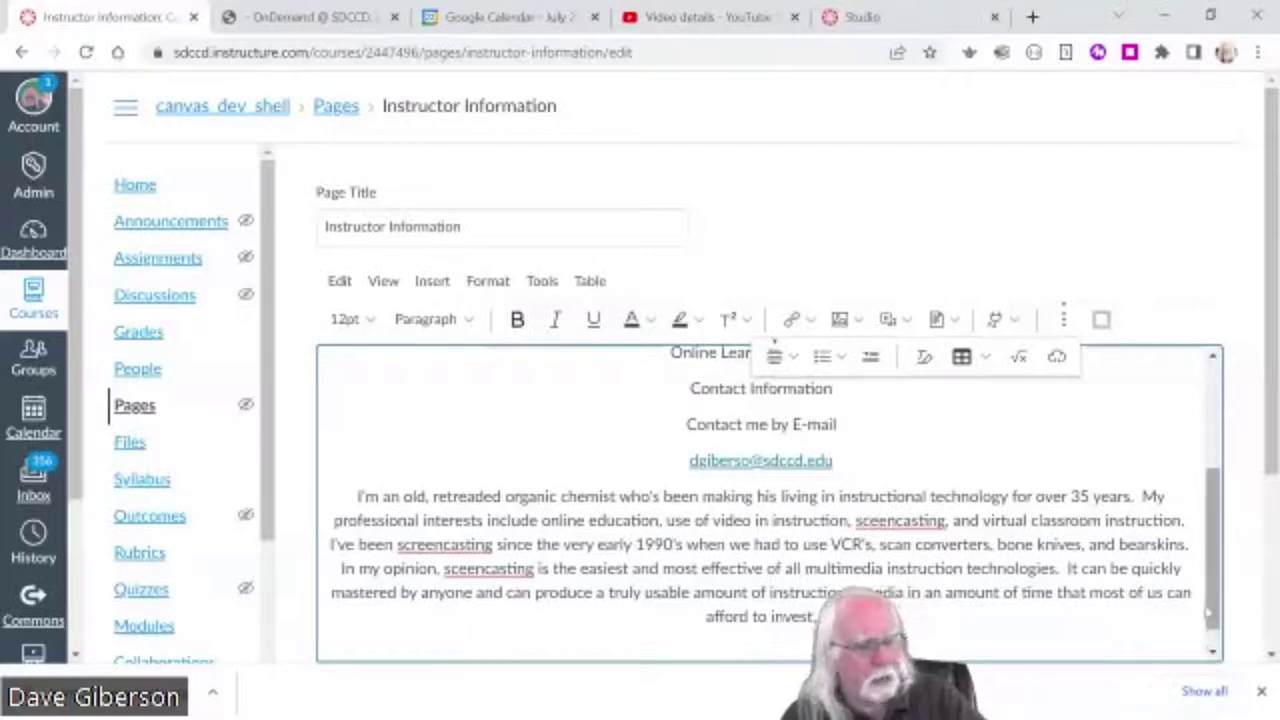
scroll(675, 353, down, 1)
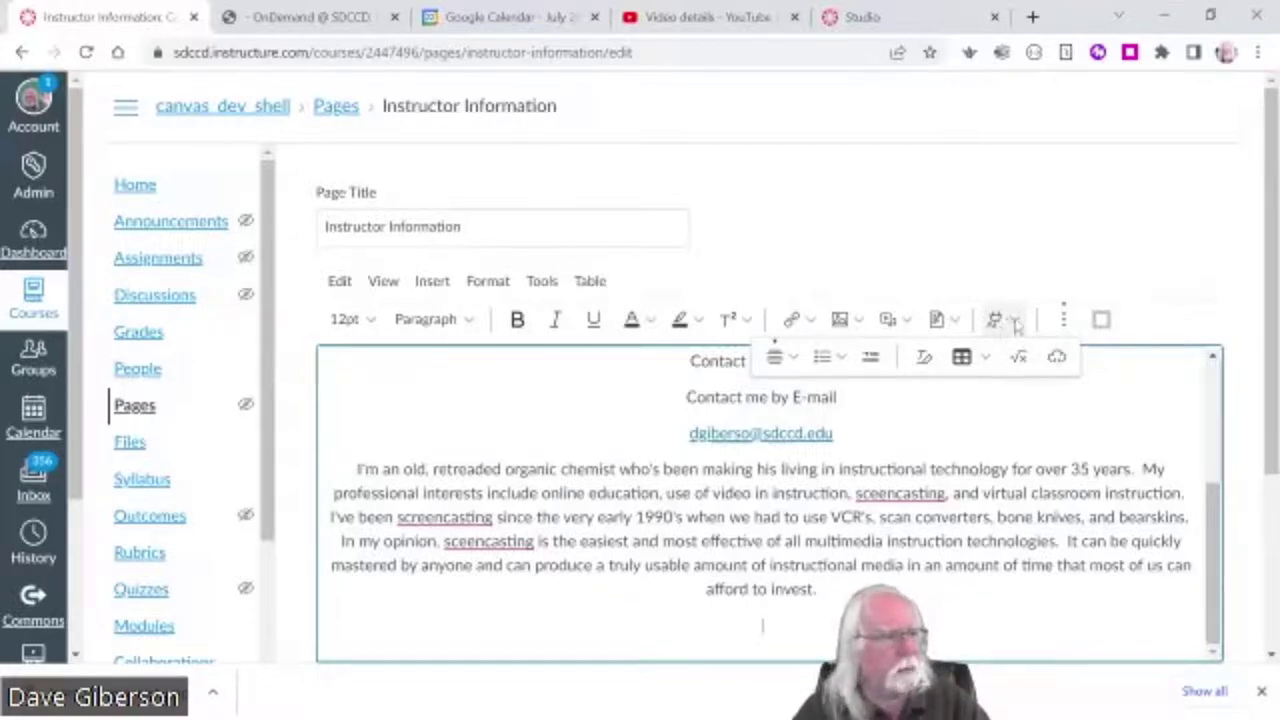
- From the Apps dropdown's View All list, choose Canvas Studio
click(1015, 322)
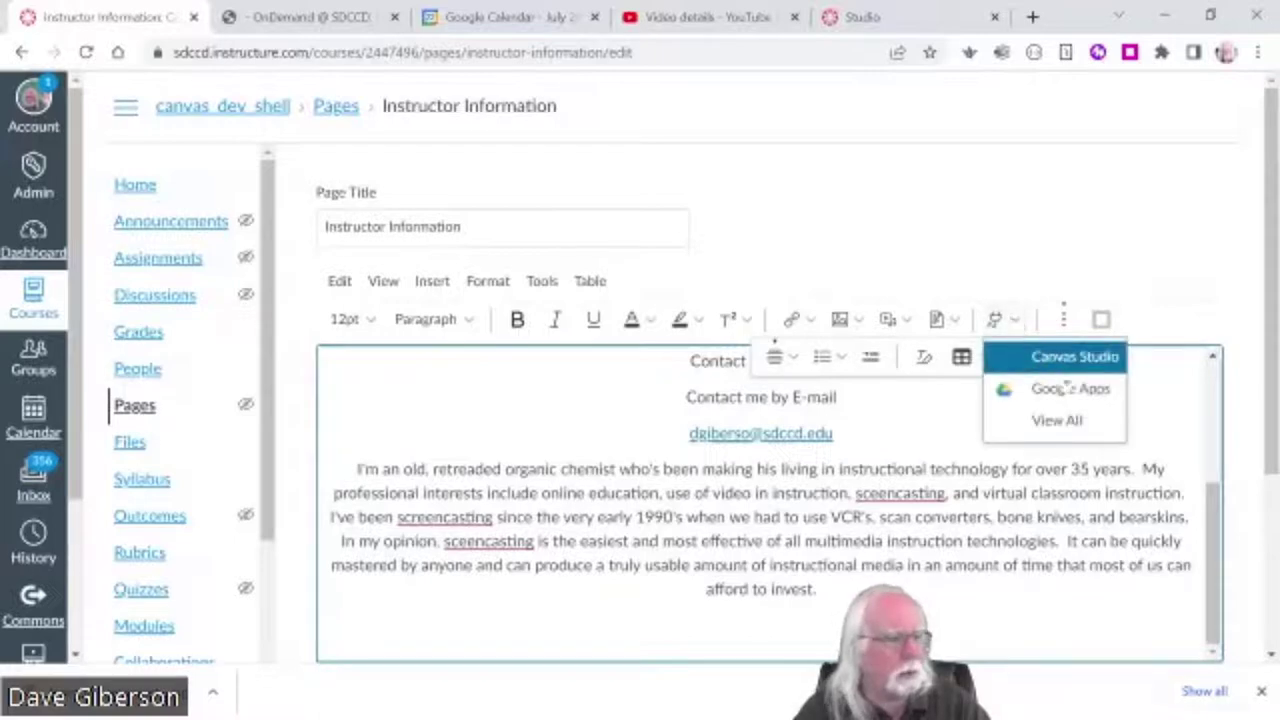
click(1062, 421)
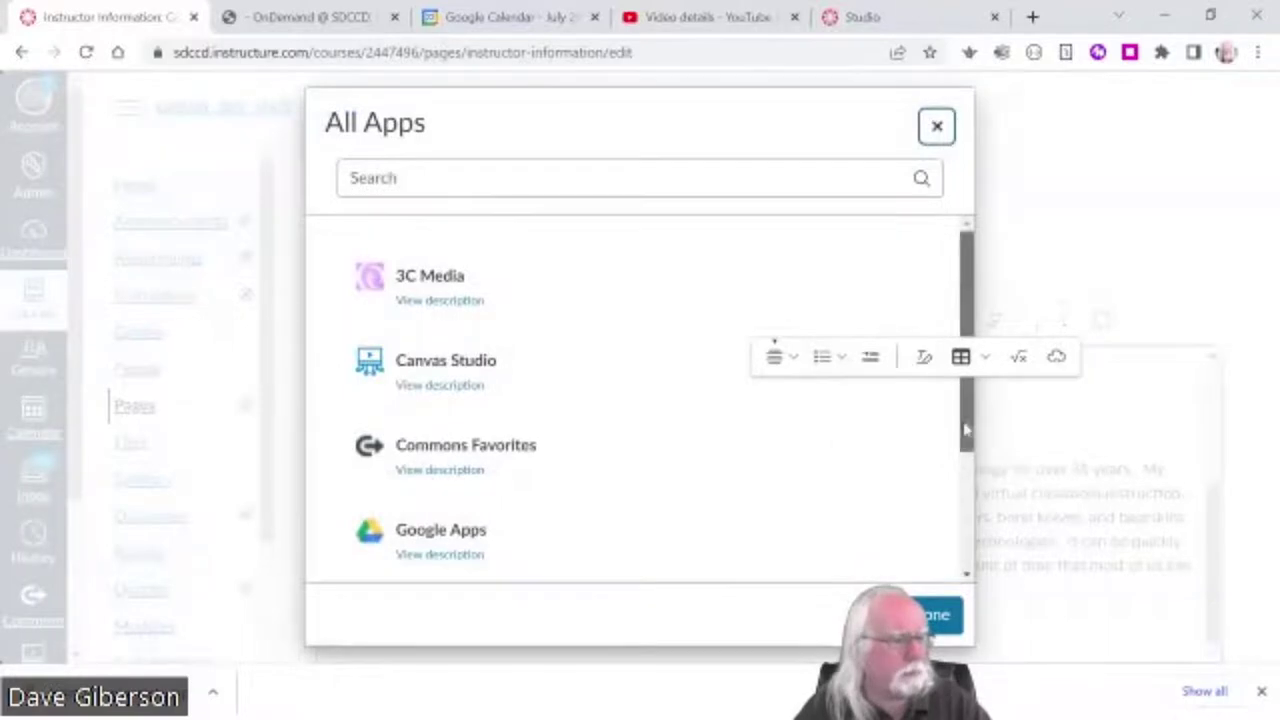
drag(966, 429, 966, 447)
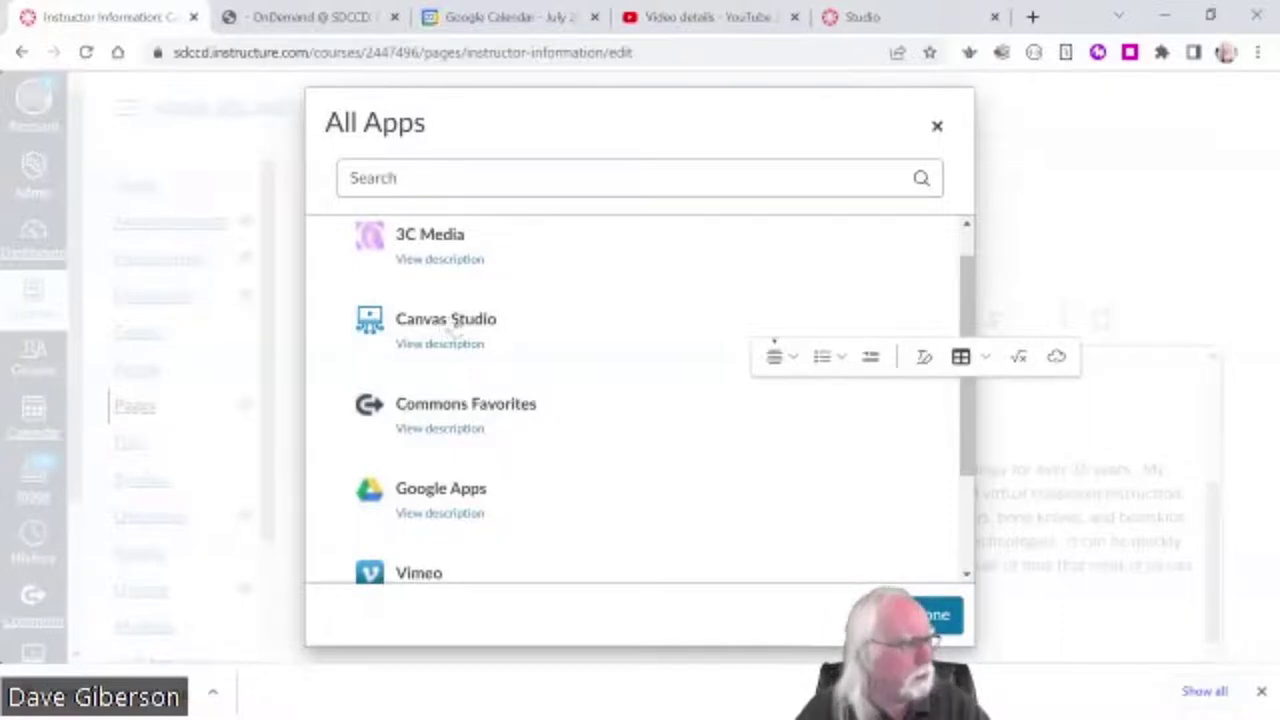
click(457, 332)
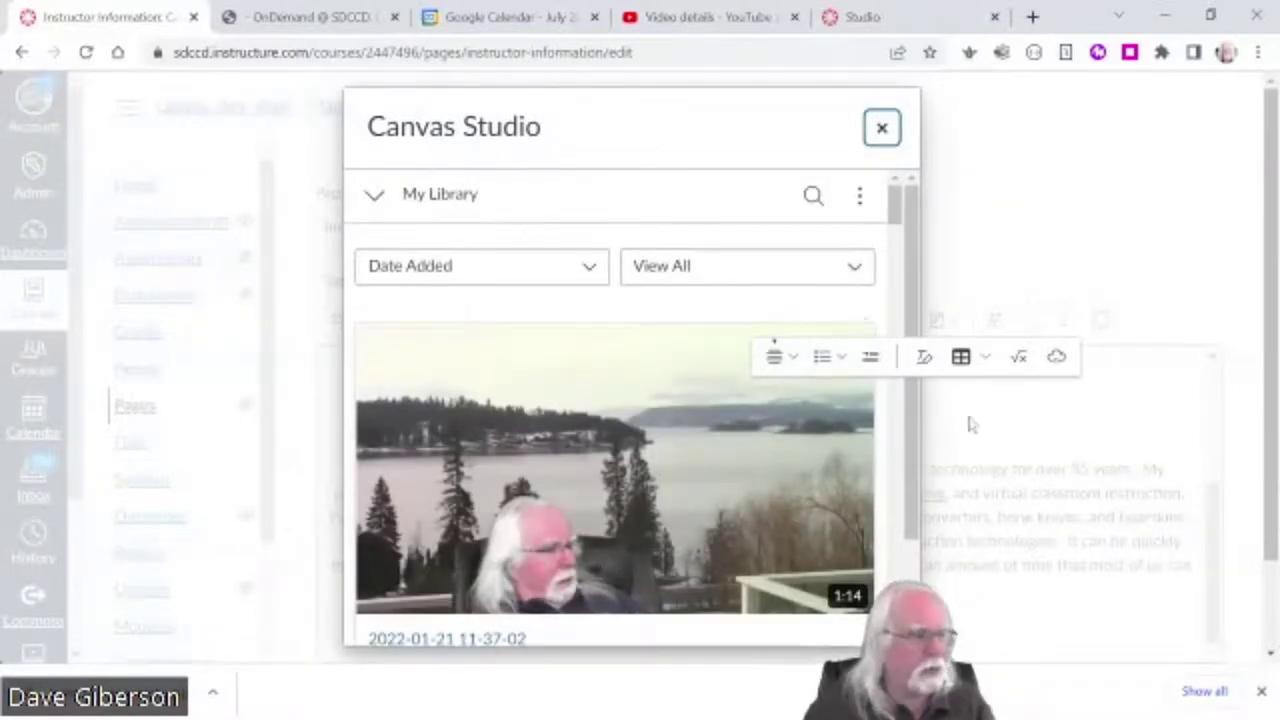
- Browse the Canvas Studio library to the course_intro_demo_for_canvas_seminar video (0:58)
drag(909, 474, 910, 567)
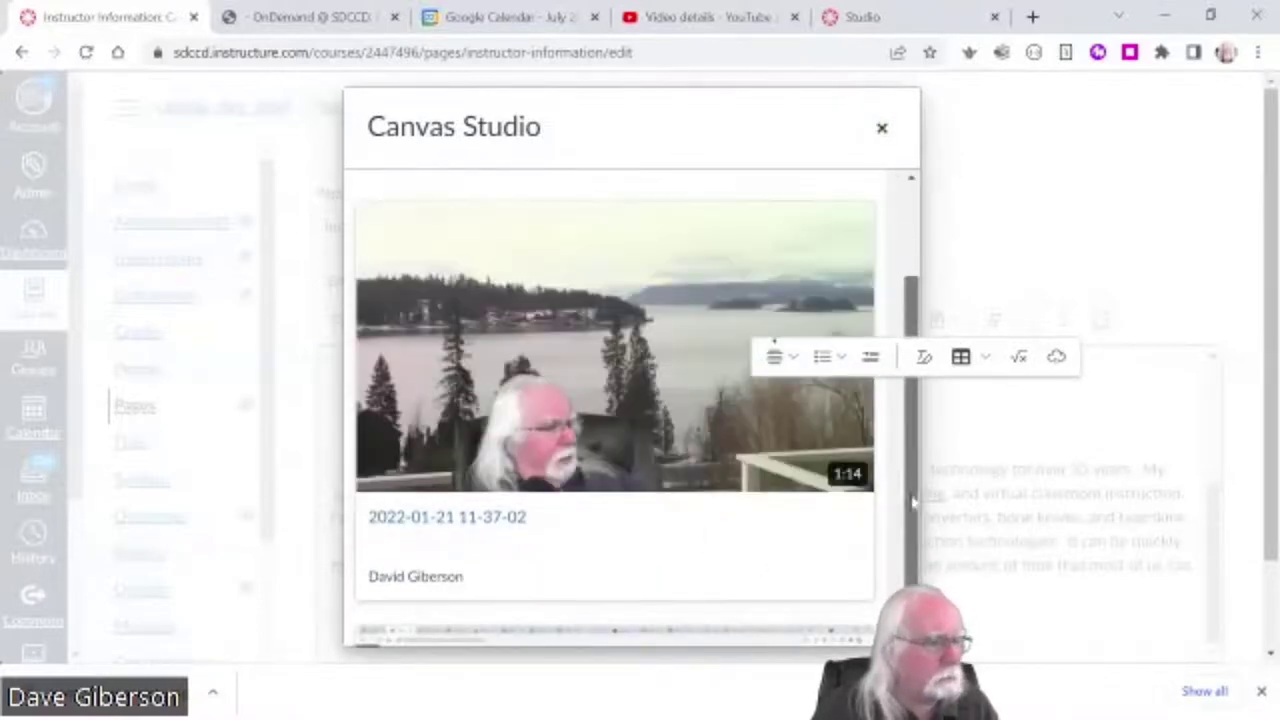
drag(910, 500, 894, 423)
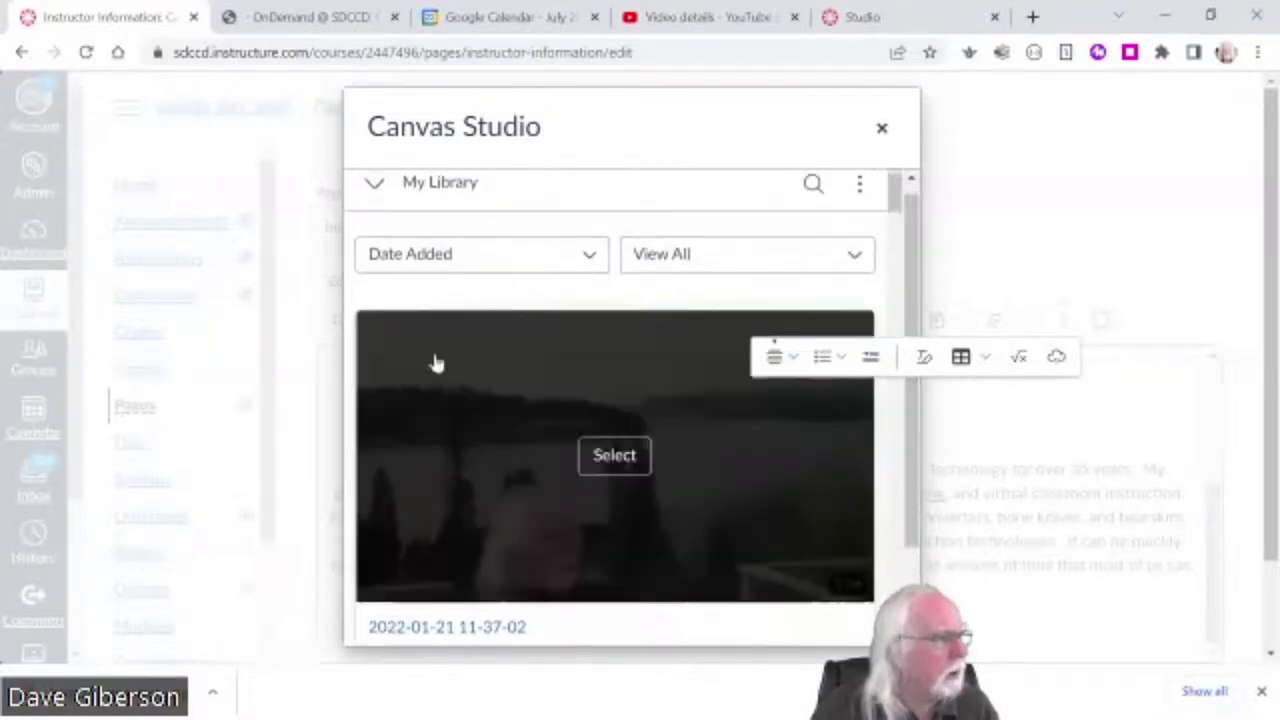
click(374, 186)
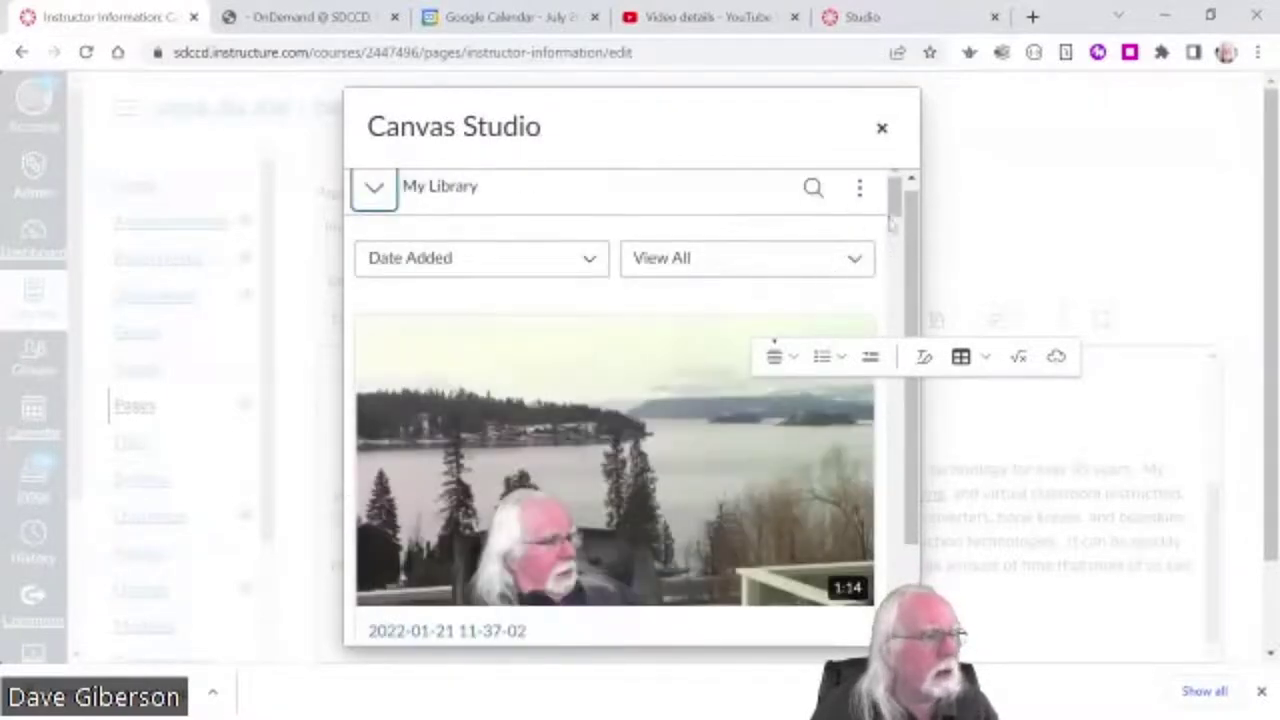
drag(893, 210, 884, 414)
mouse_move(574, 420)
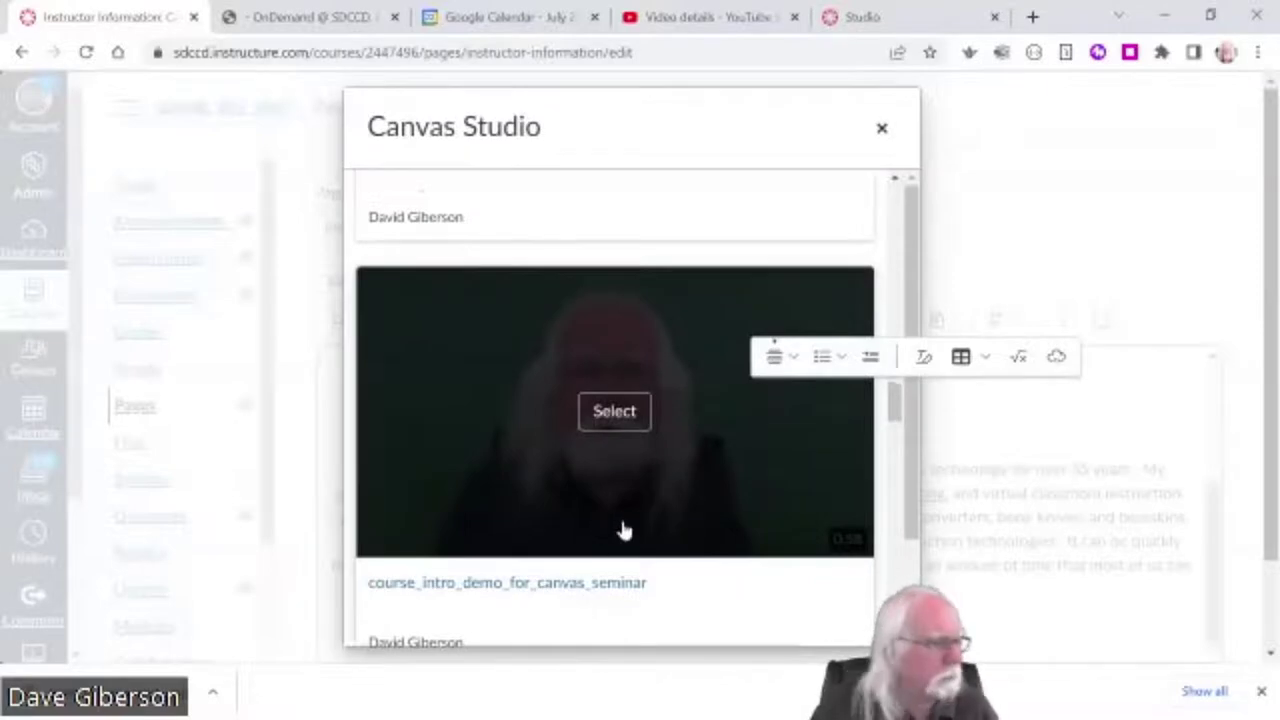
- Select course_intro_demo_for_canvas_seminar and embed it into the page body
click(613, 411)
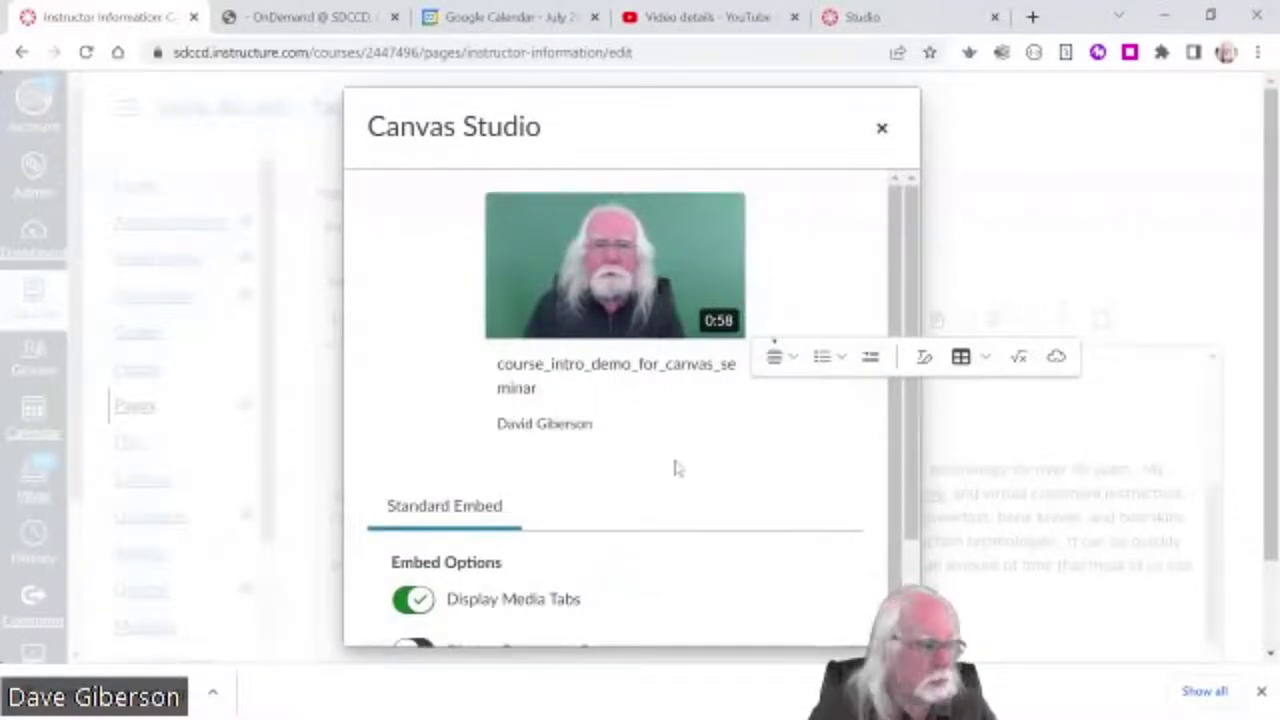
scroll(675, 468, down, 1)
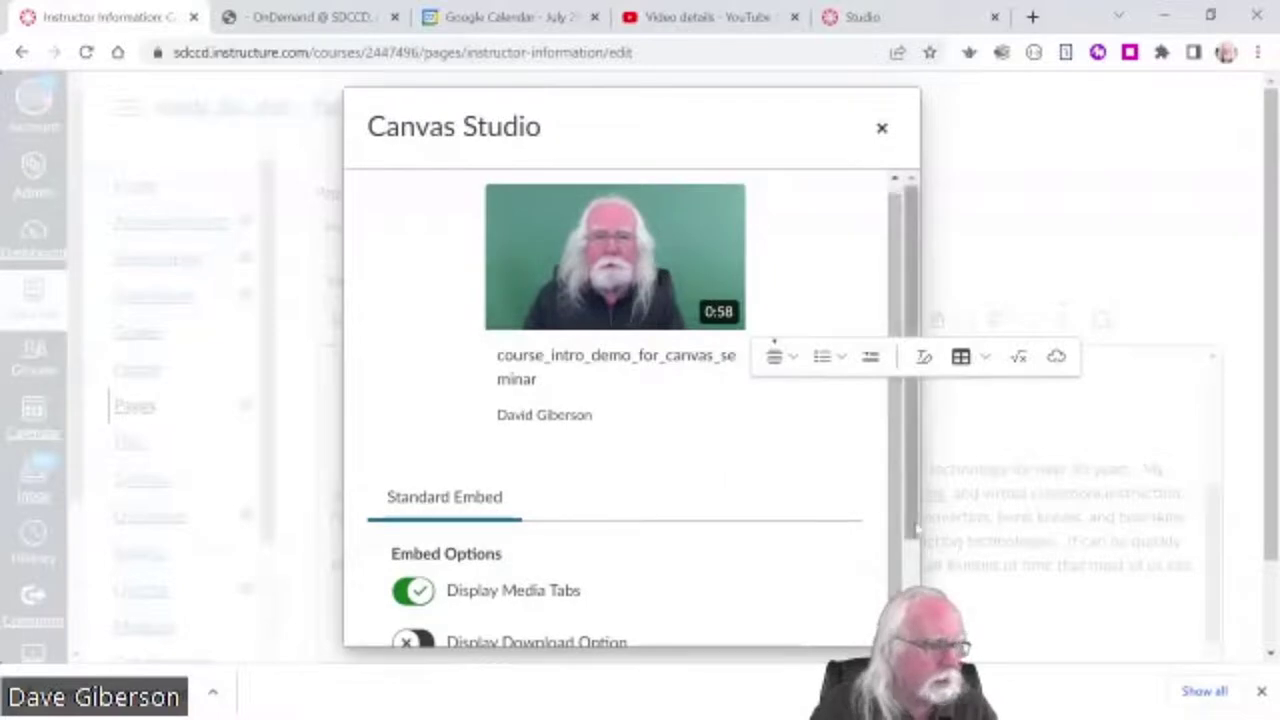
scroll(897, 450, down, 2)
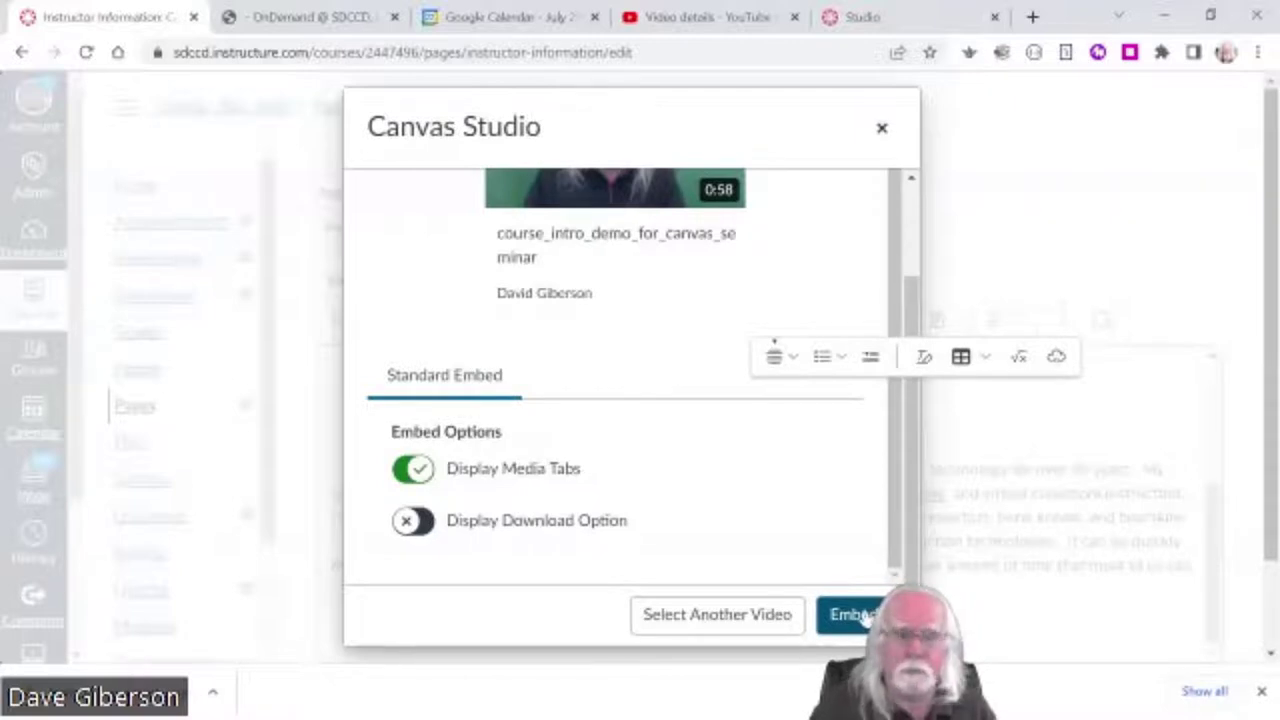
click(852, 614)
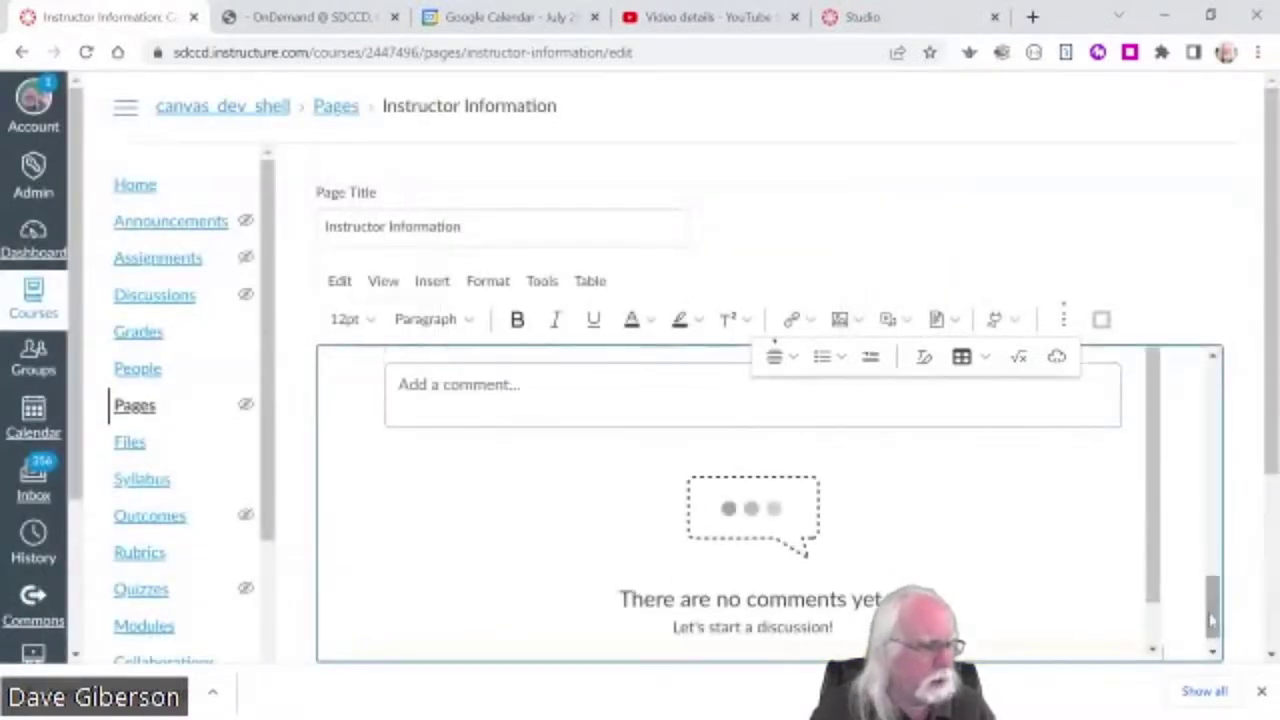
drag(1212, 622, 1231, 540)
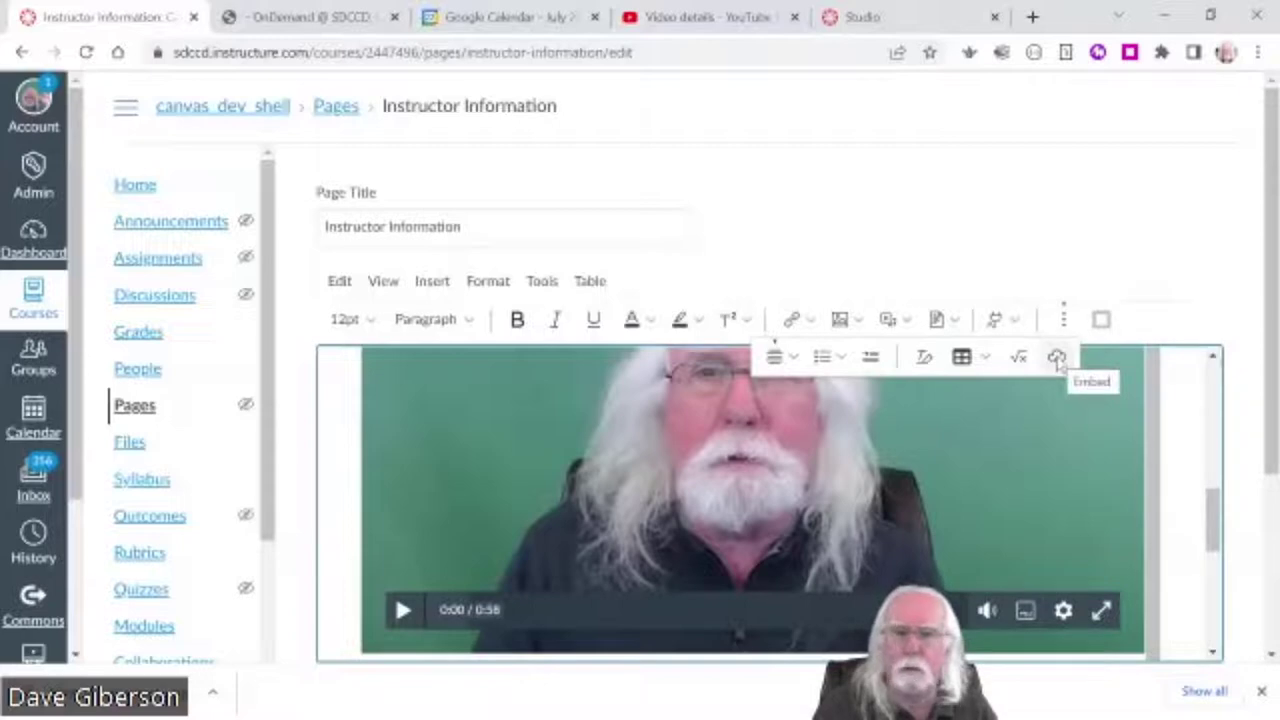
click(1057, 358)
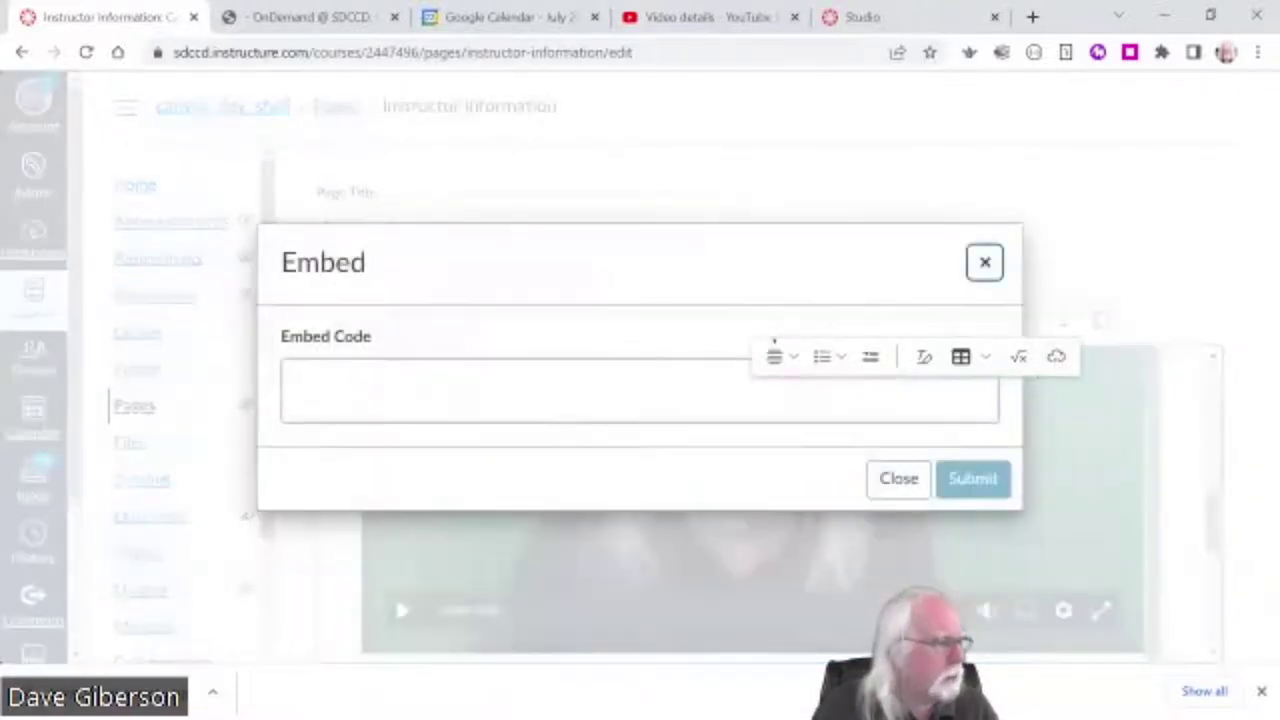
click(296, 382)
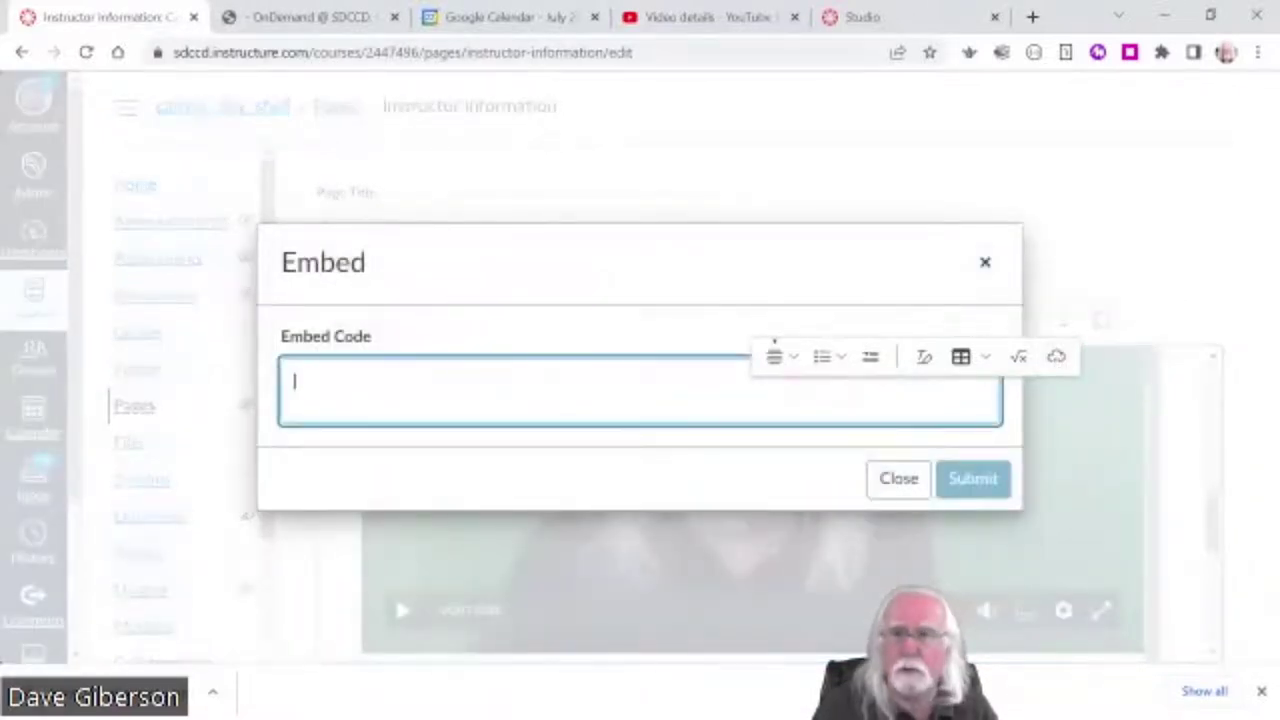
click(985, 262)
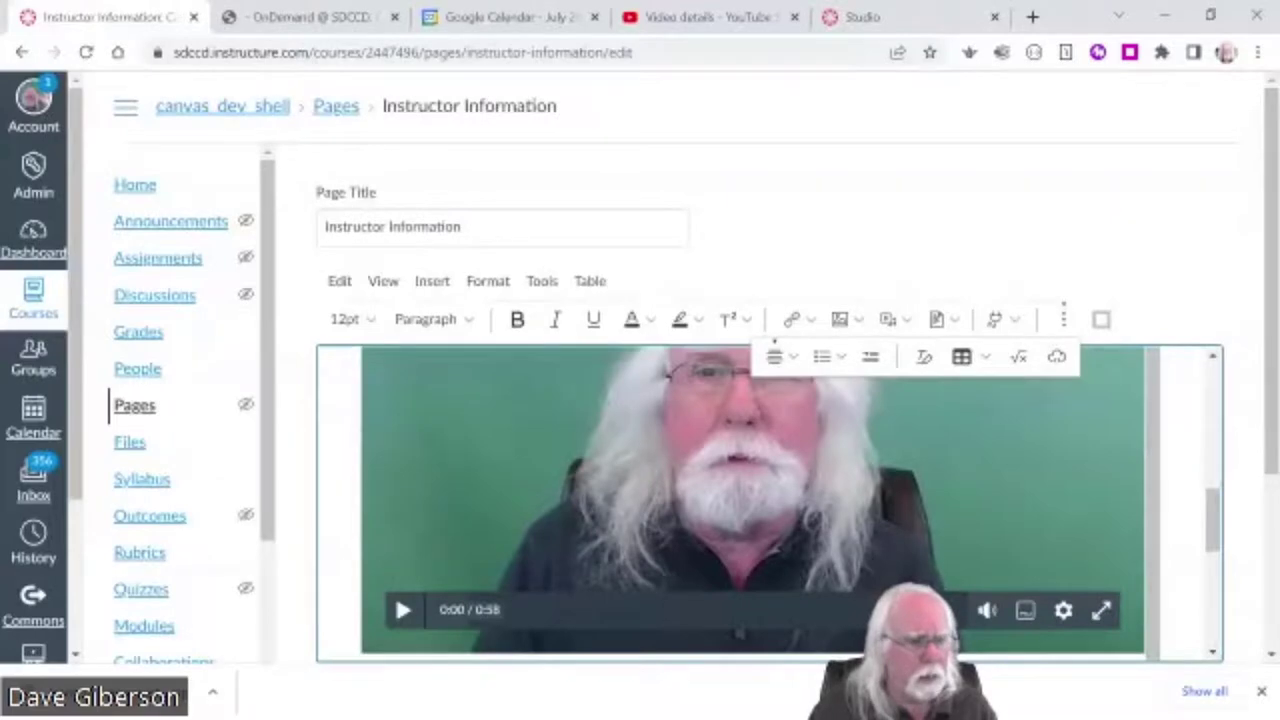
drag(1212, 520, 1210, 402)
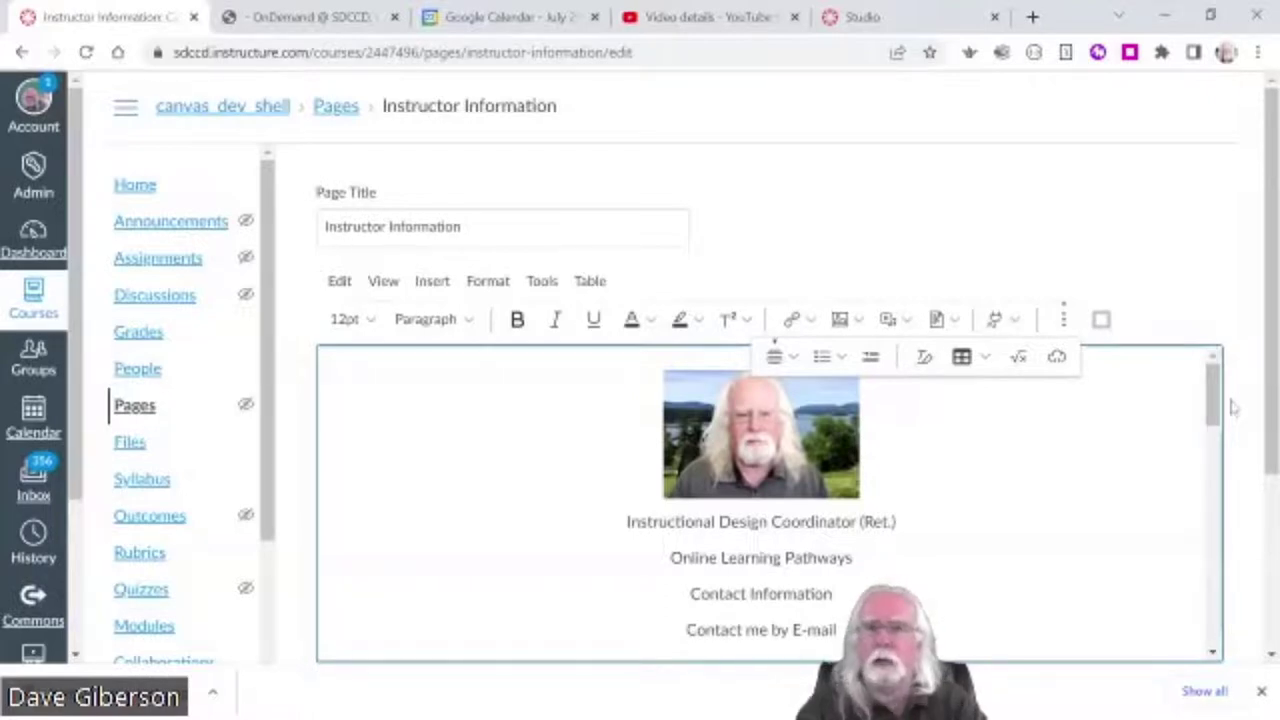
drag(1214, 420, 1217, 497)
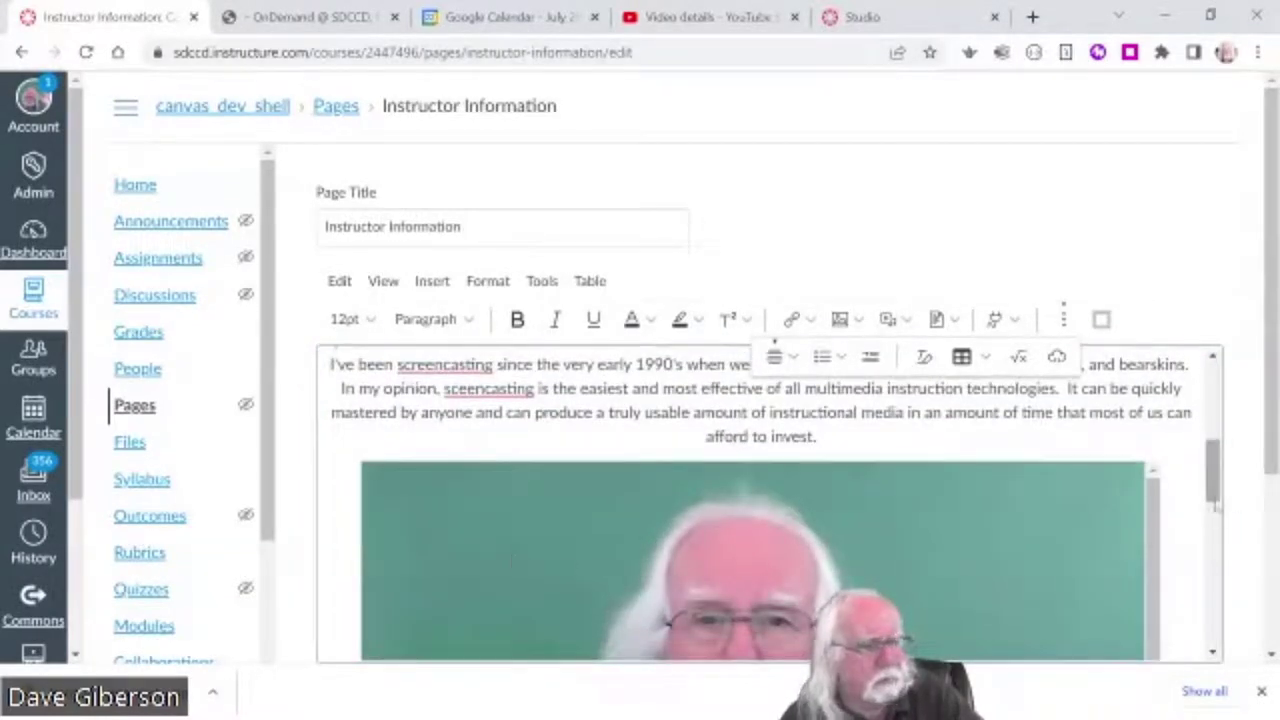
drag(1215, 505, 1214, 300)
drag(1272, 470, 1272, 640)
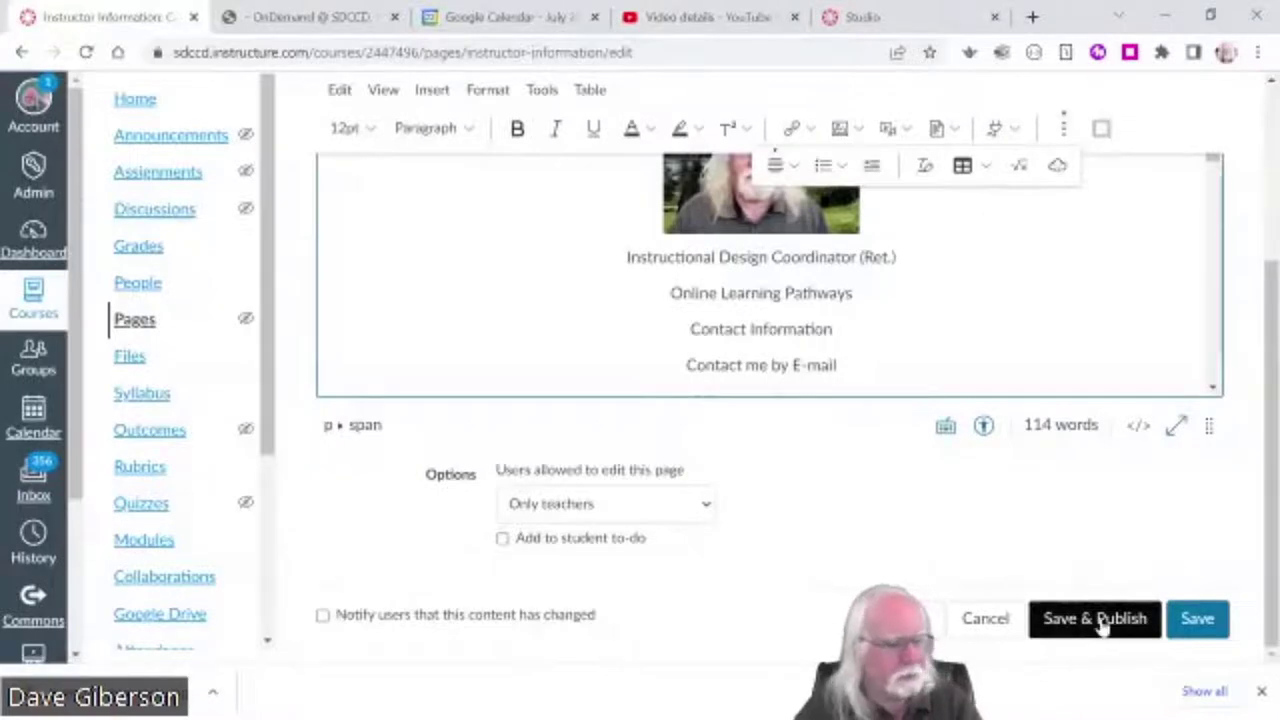
- Save and publish the Instructor Information page, then return to the course Modules list
click(1100, 620)
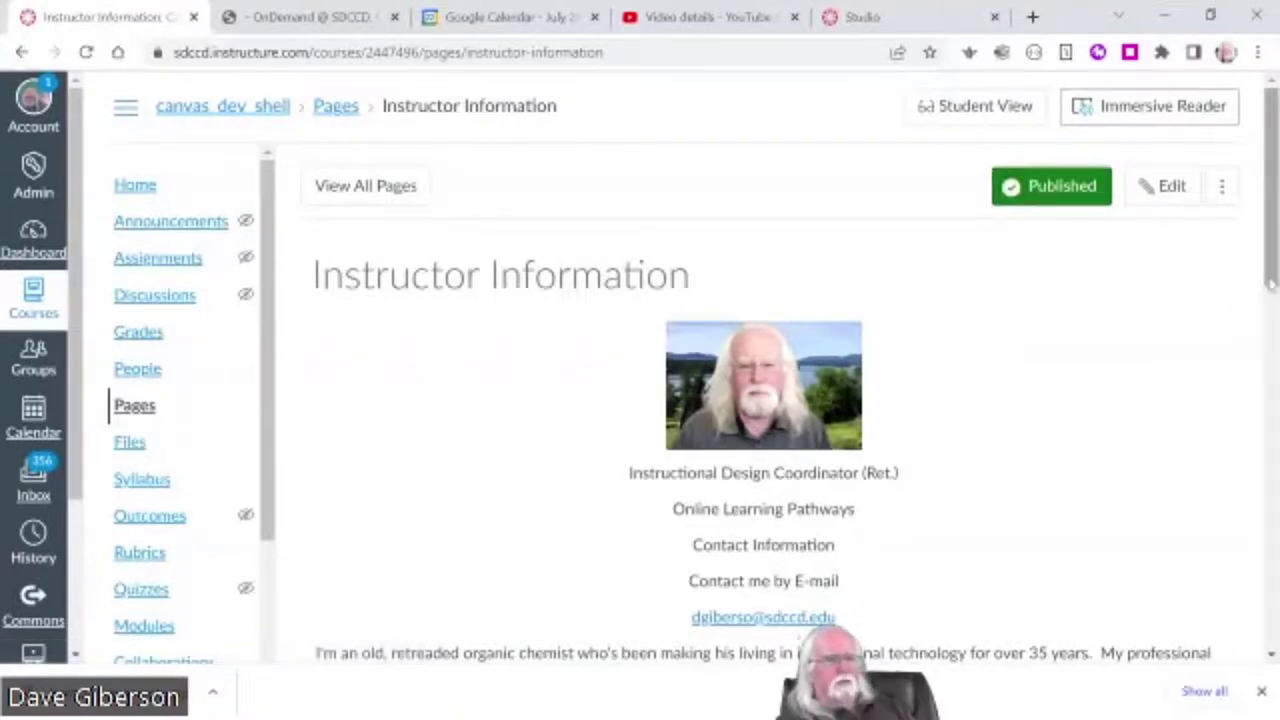
drag(1274, 292, 1175, 260)
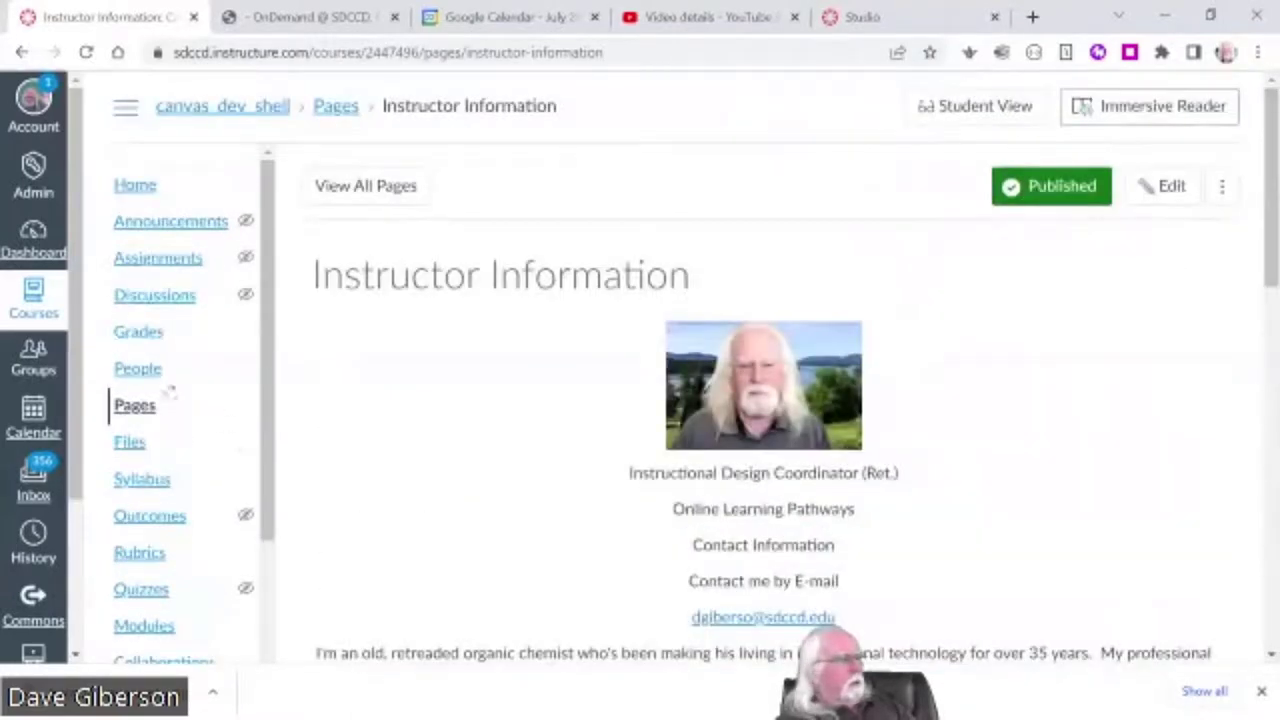
click(148, 625)
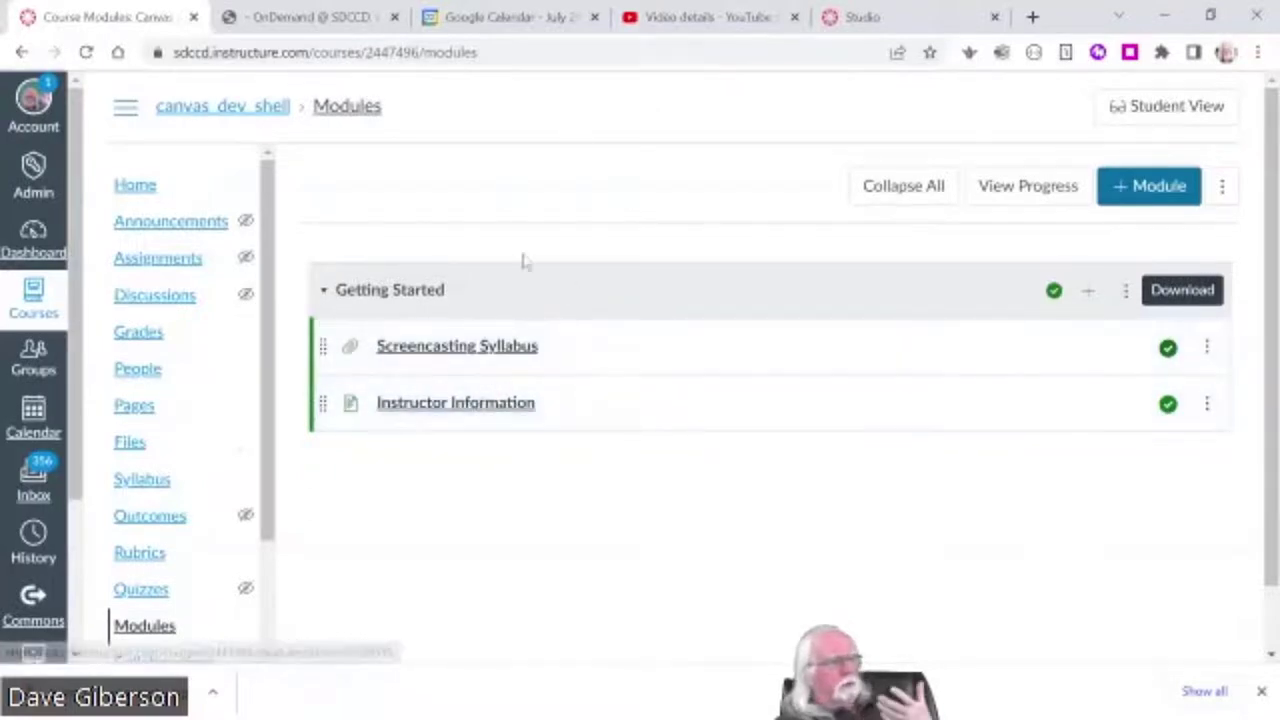
- Open Instructor Information from Getting Started and briefly play and pause its embedded video
click(477, 403)
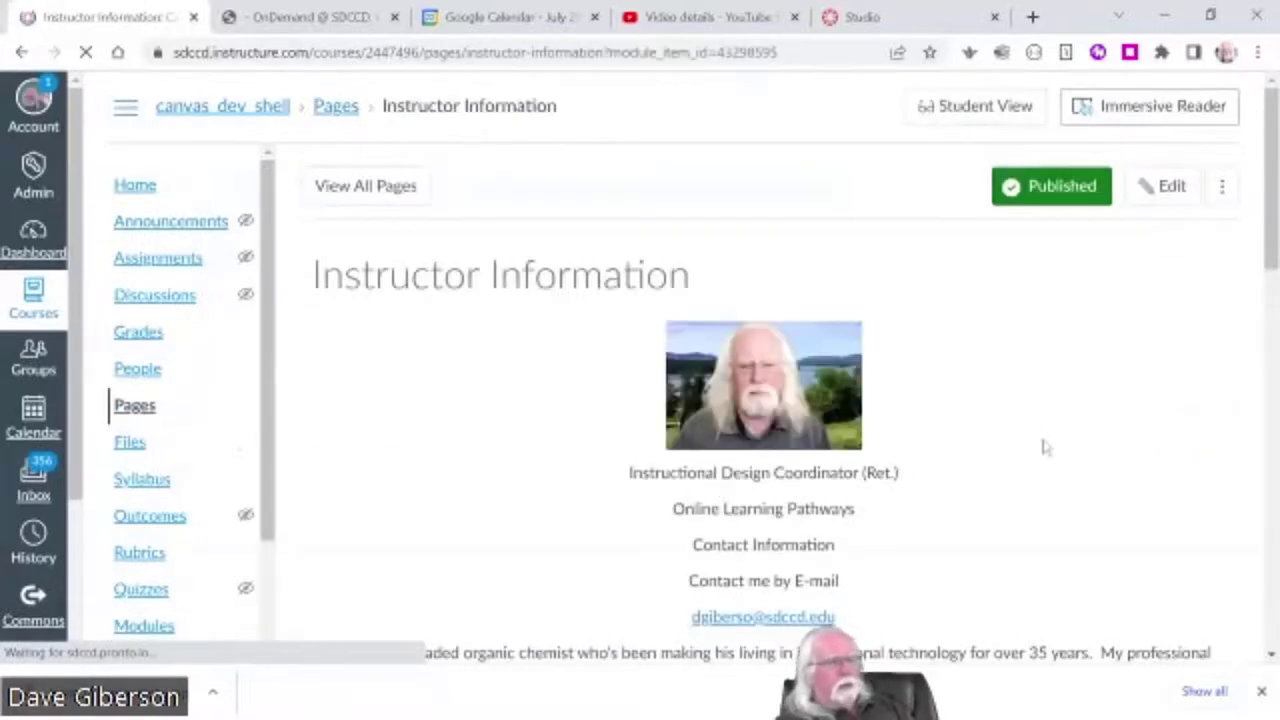
scroll(1035, 428, down, 1)
scroll(1035, 428, down, 3)
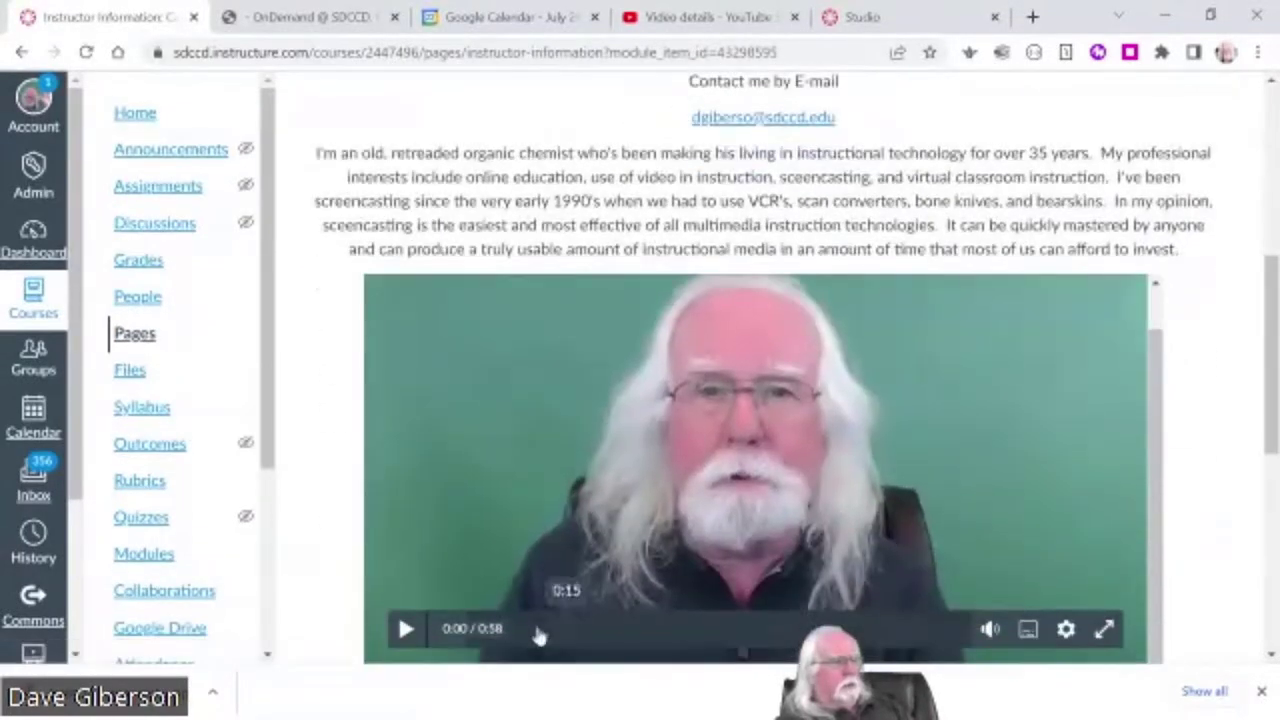
click(406, 630)
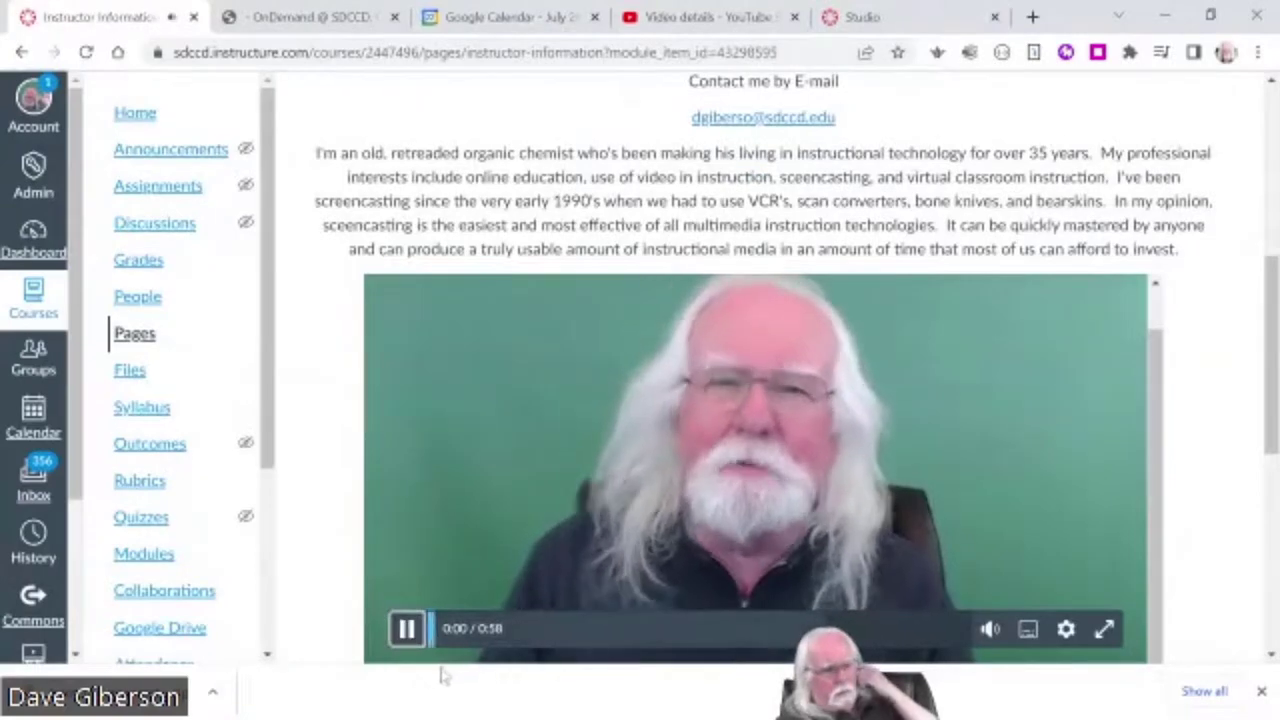
click(406, 630)
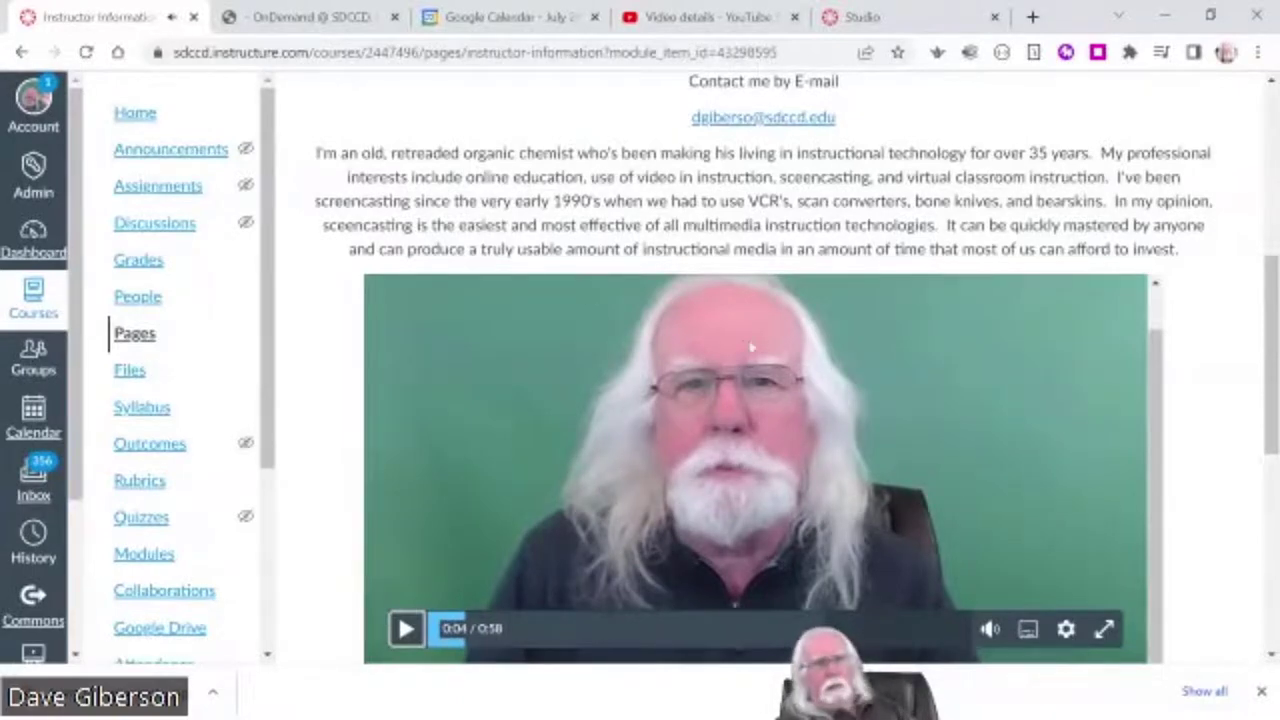
scroll(1276, 452, up, 5)
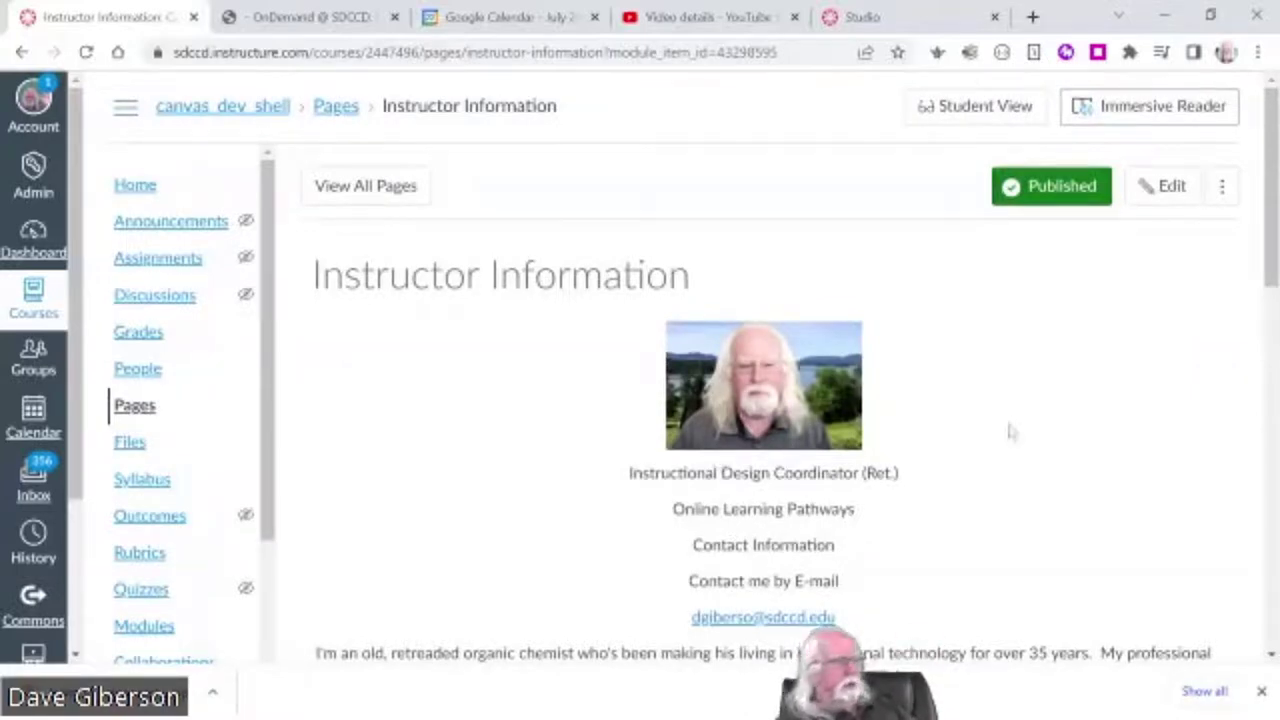
scroll(1240, 250, down, 2)
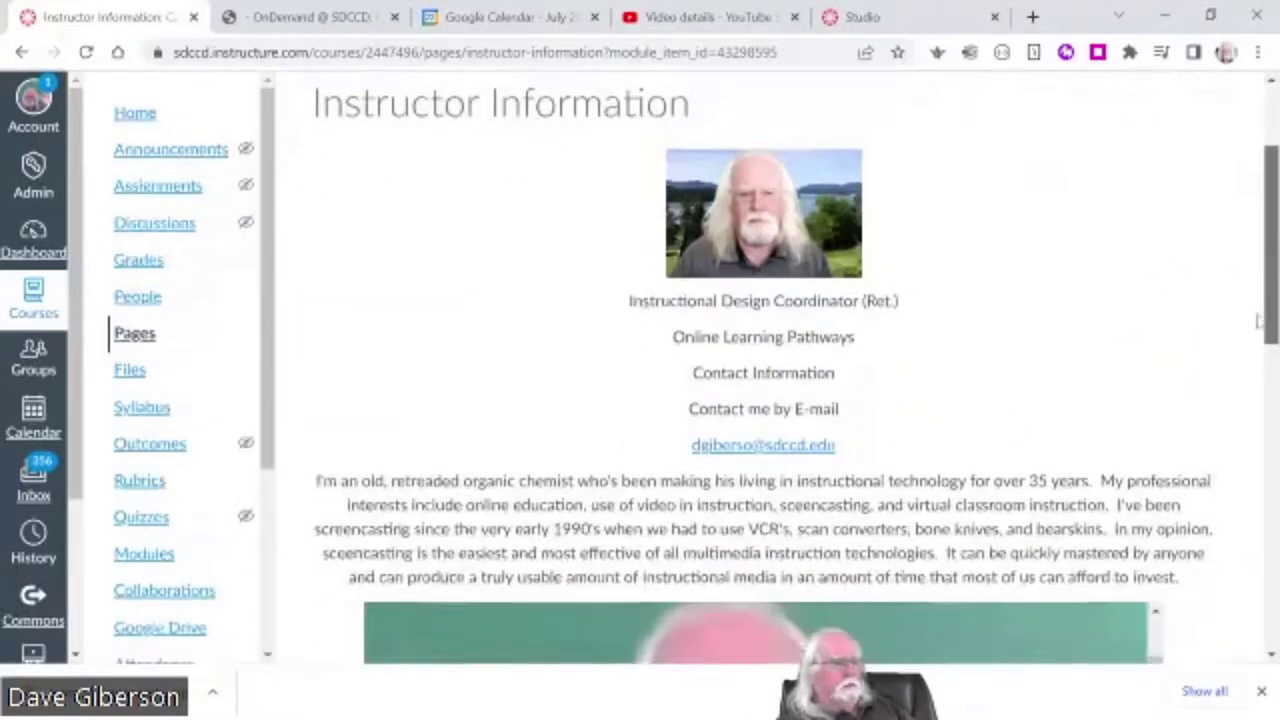
scroll(1254, 235, up, 2)
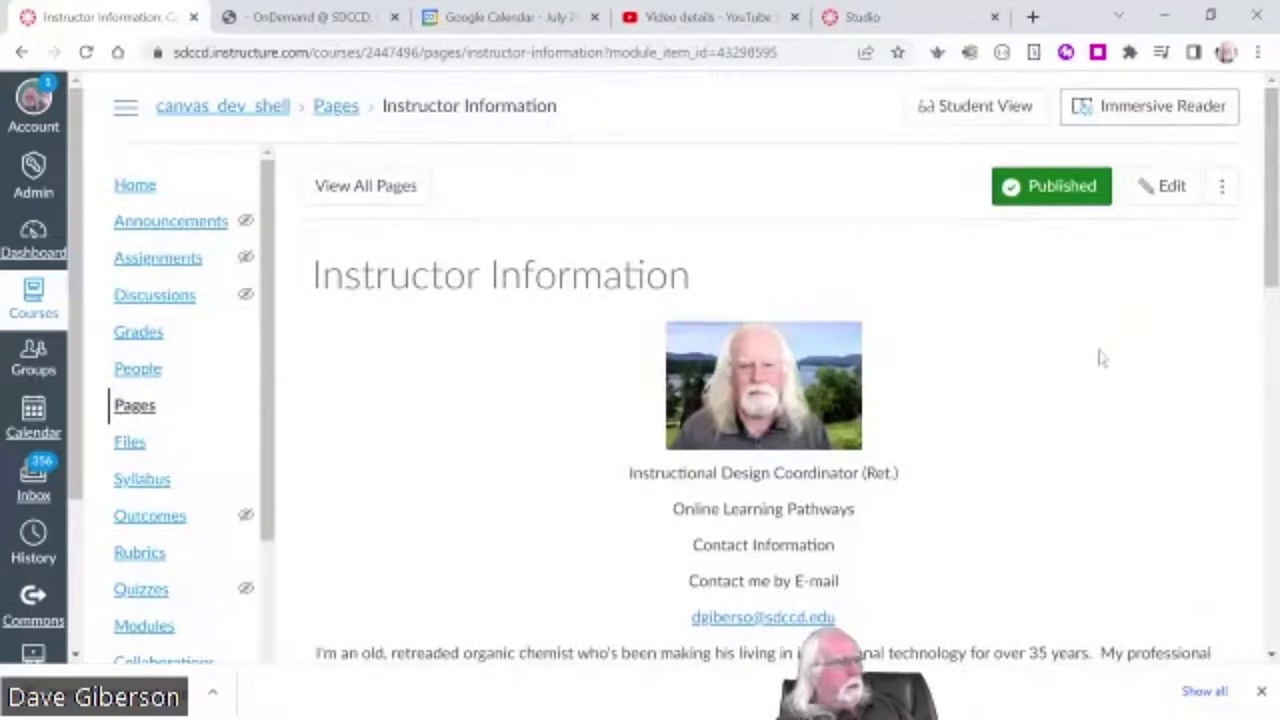
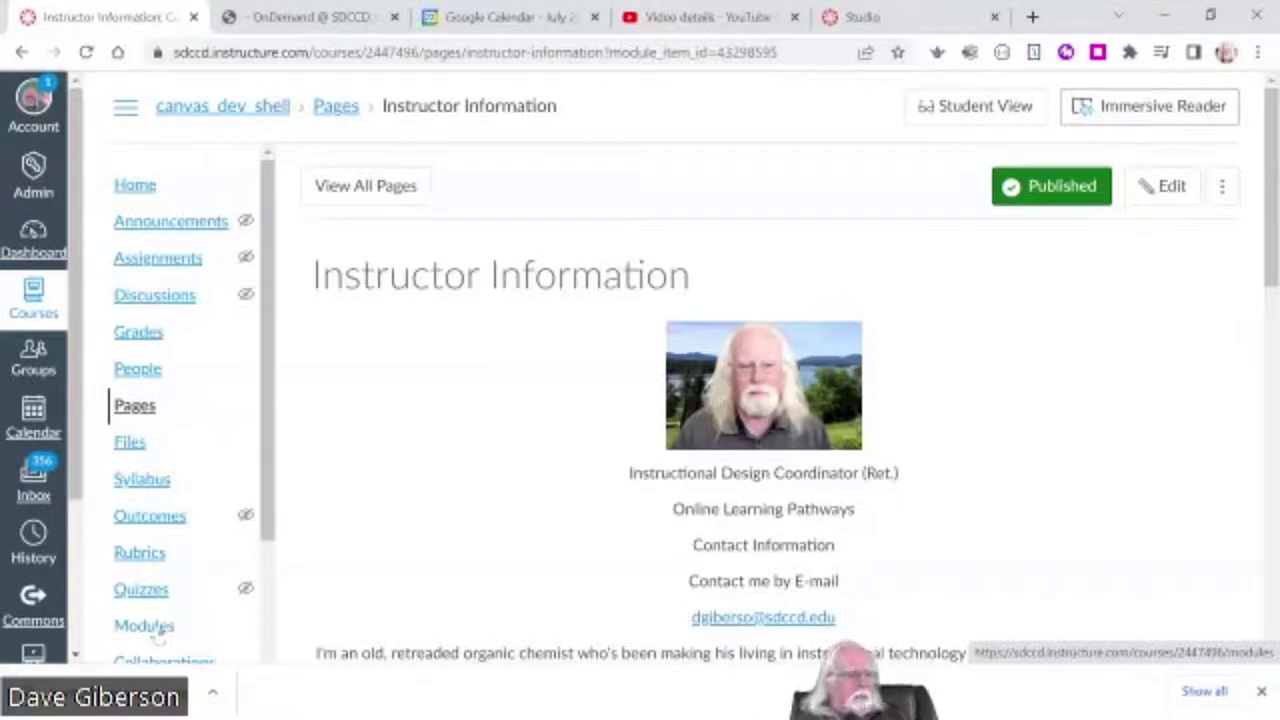
- Go to the course's Modules page, showing the Getting Started module and its two items
scroll(580, 463, down, 3)
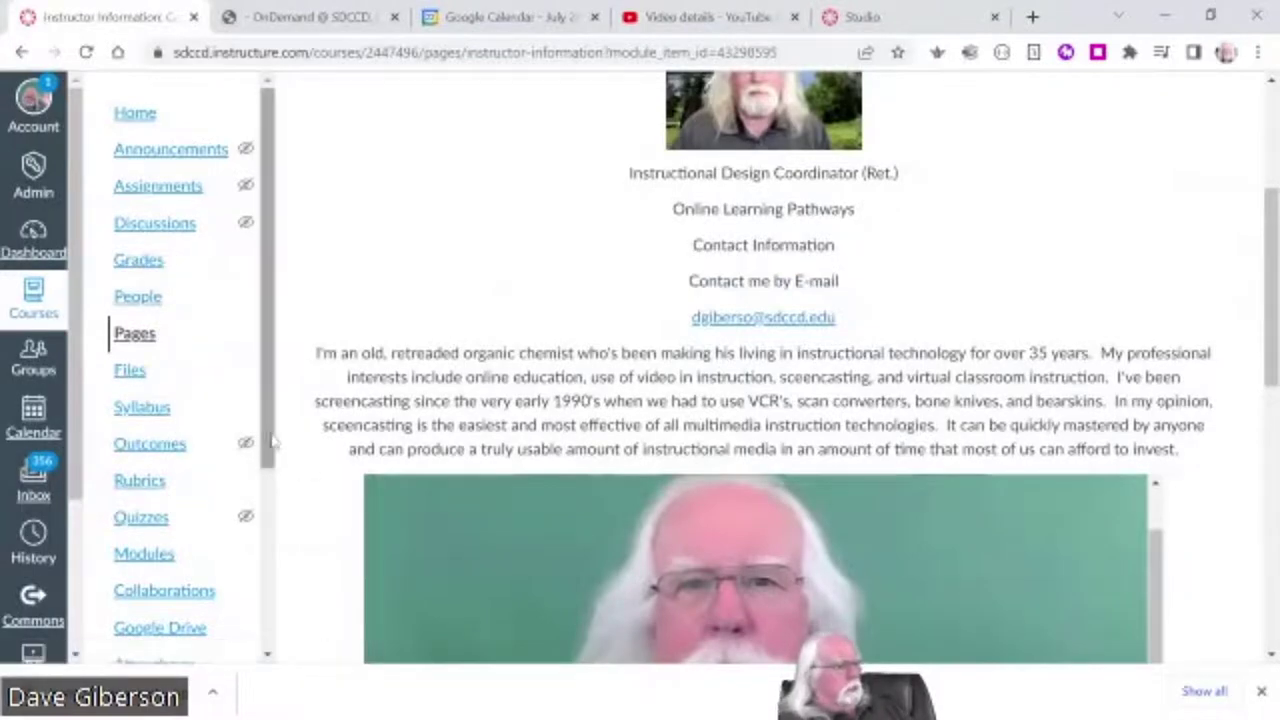
scroll(270, 483, down, 1)
scroll(270, 483, up, 1)
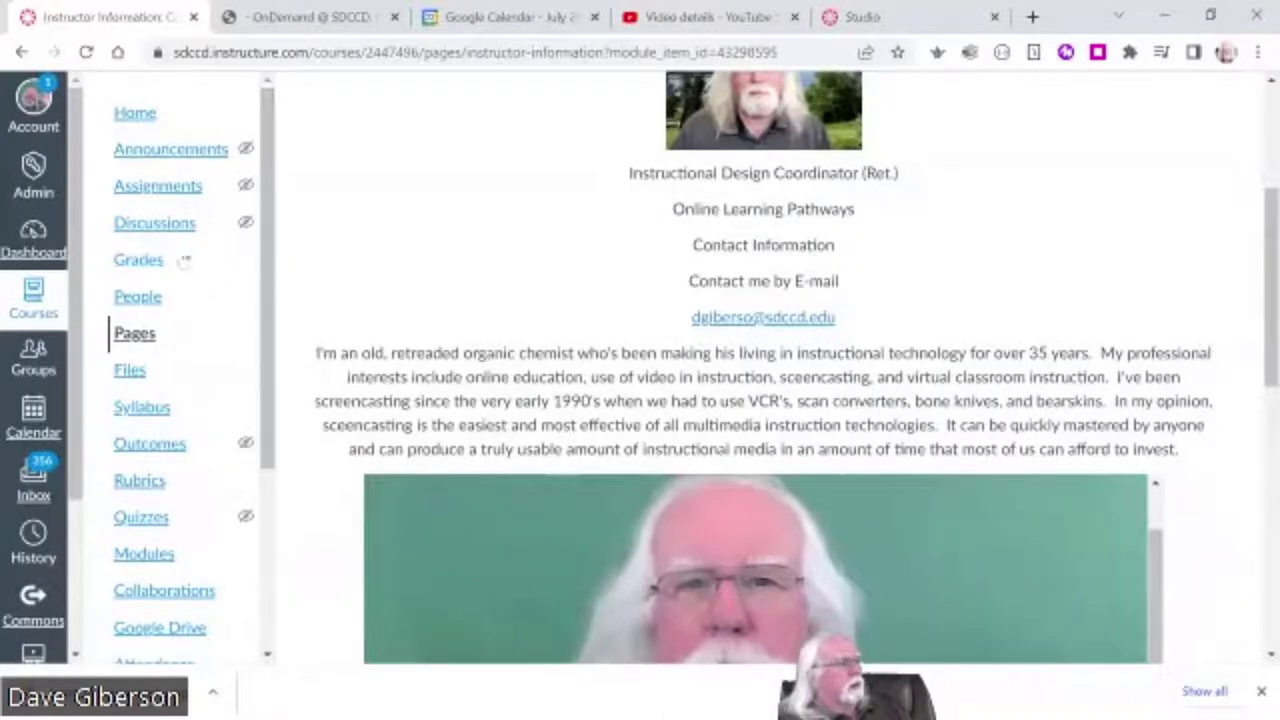
scroll(265, 355, down, 3)
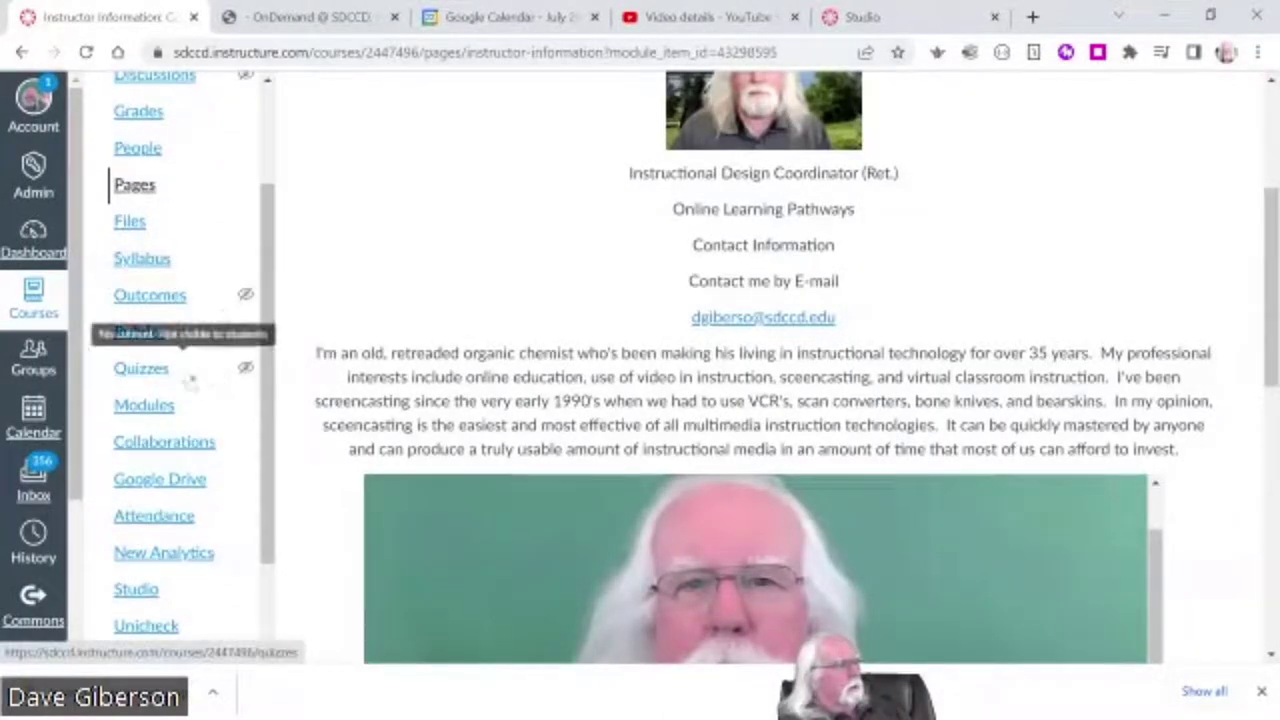
click(146, 406)
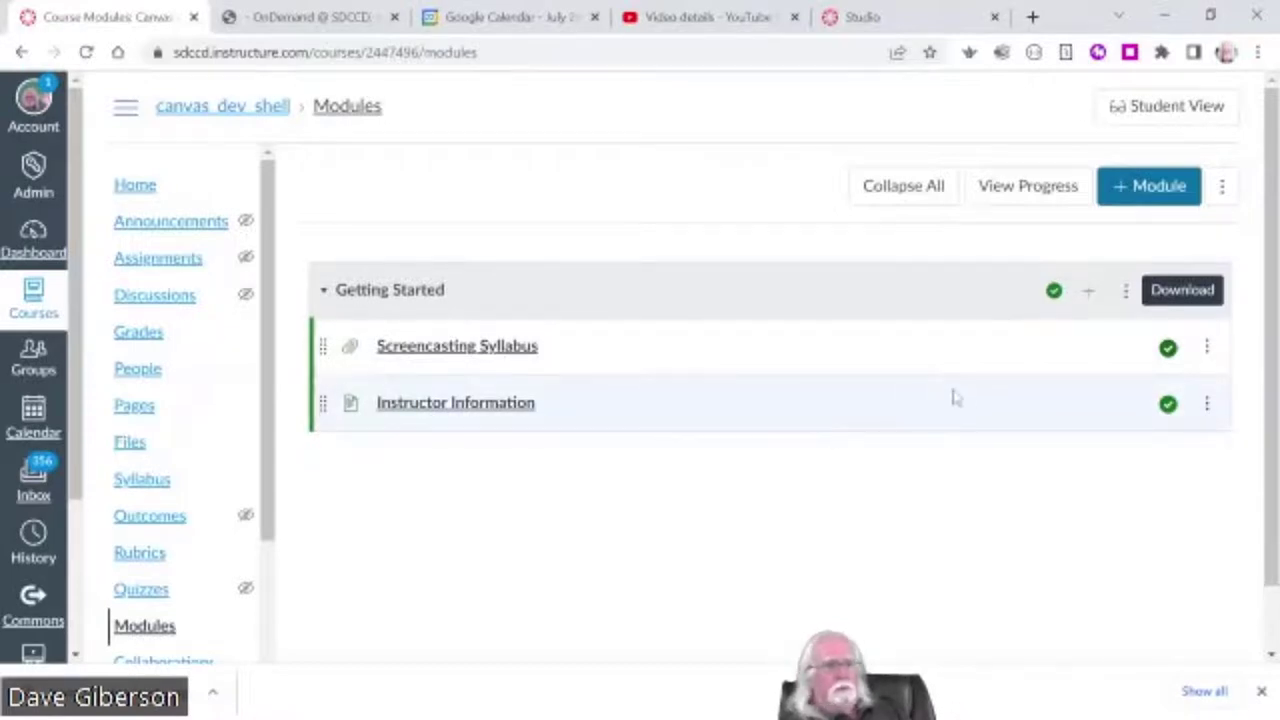
- Add a new module named 'Module 1 - What is Screencasting and Why Do I Care?'
click(1156, 194)
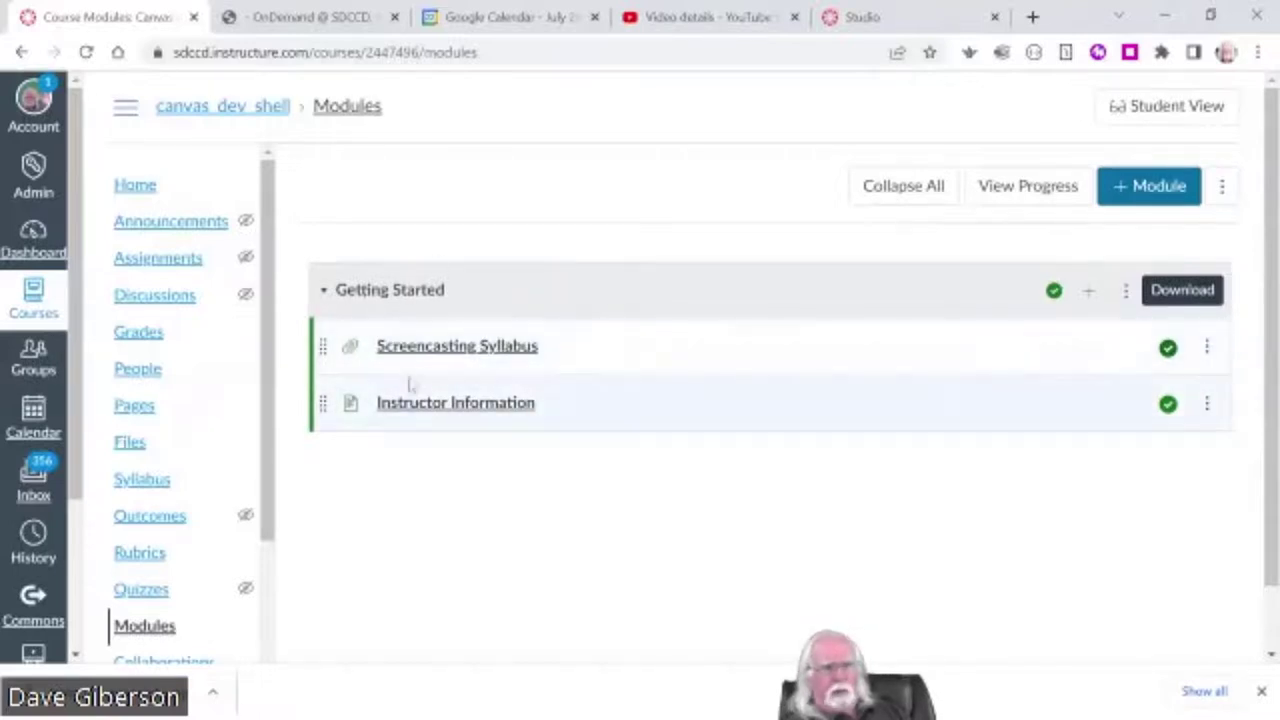
click(1140, 190)
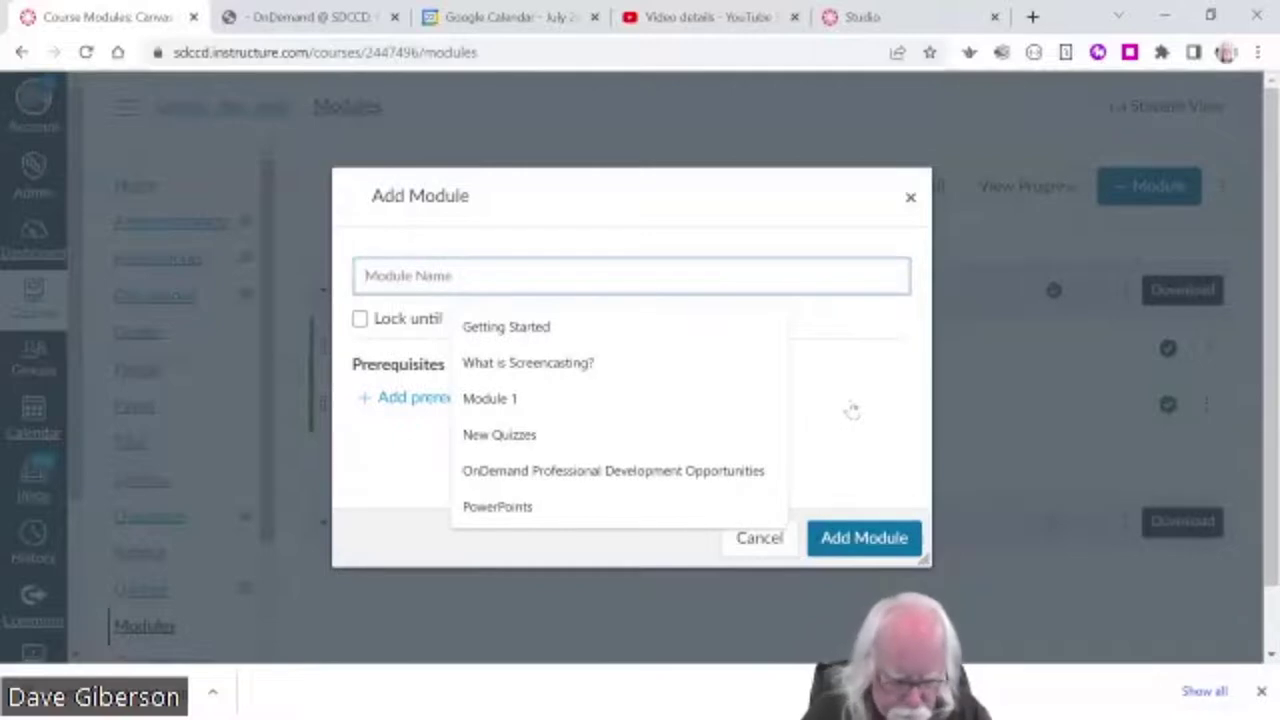
text(Module 1)
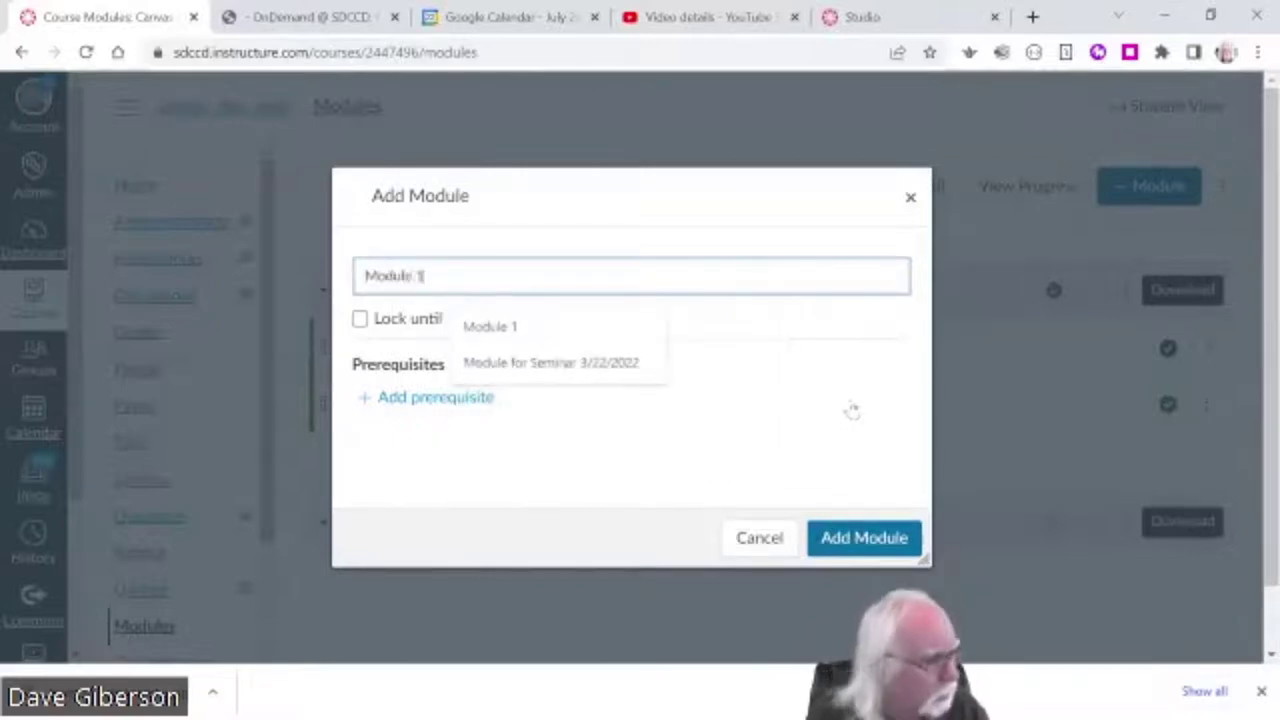
key(Escape)
text(-)
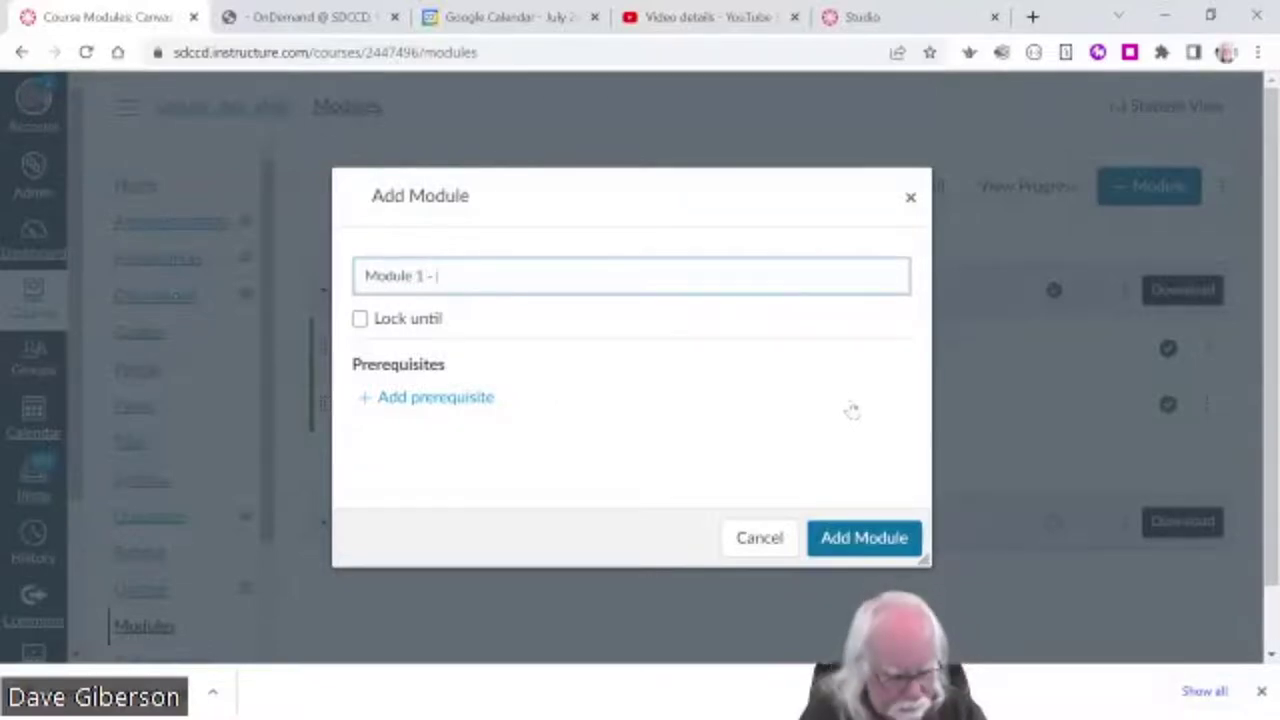
text( What is)
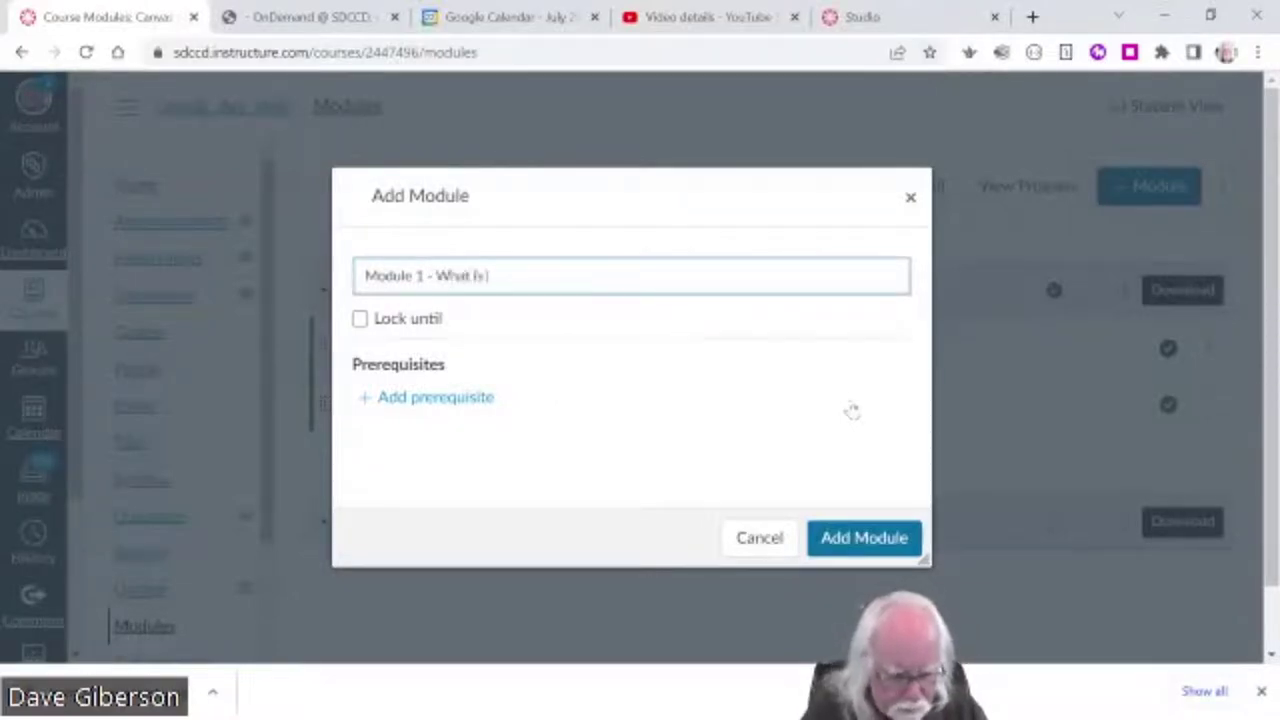
text( Screencasting)
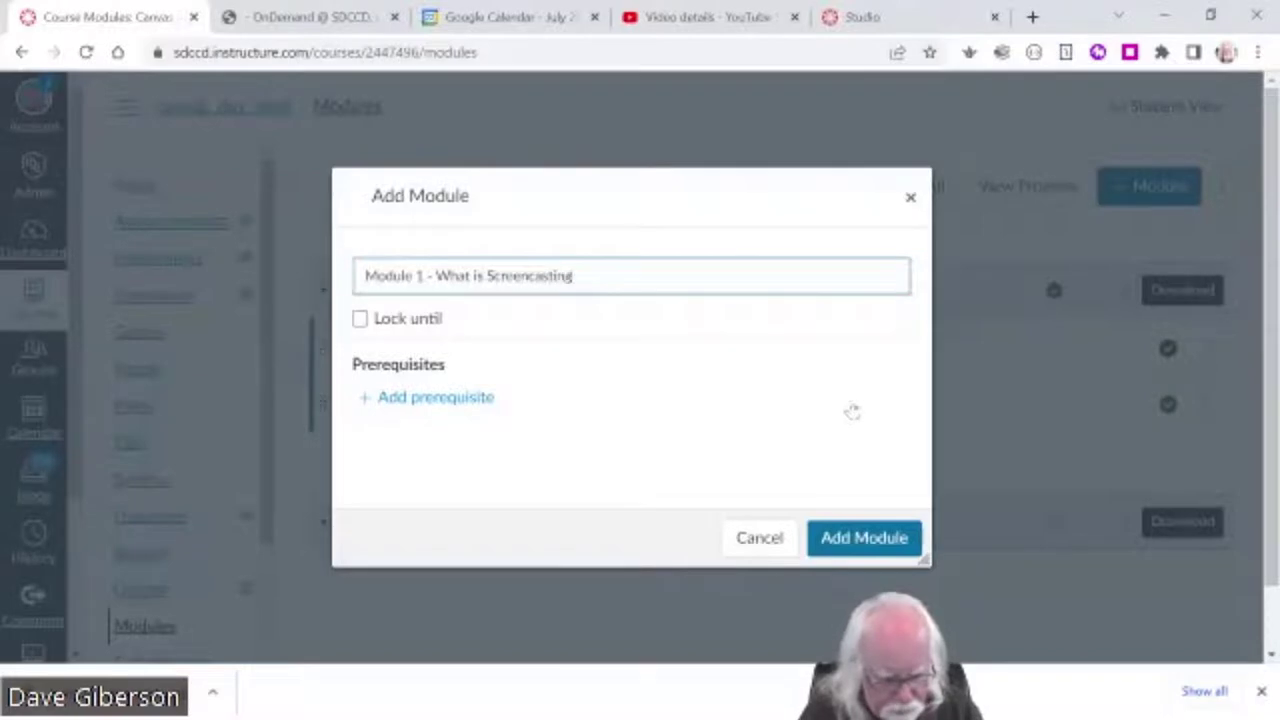
text( and Wh)
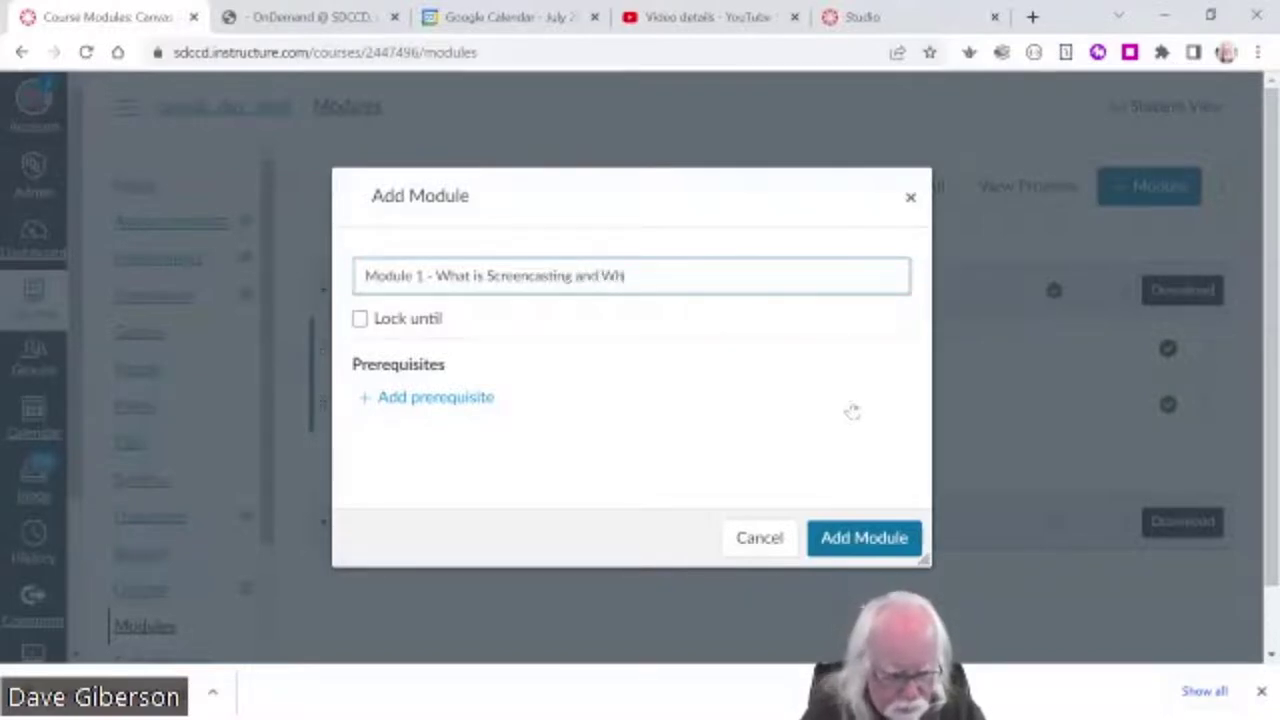
text(y )
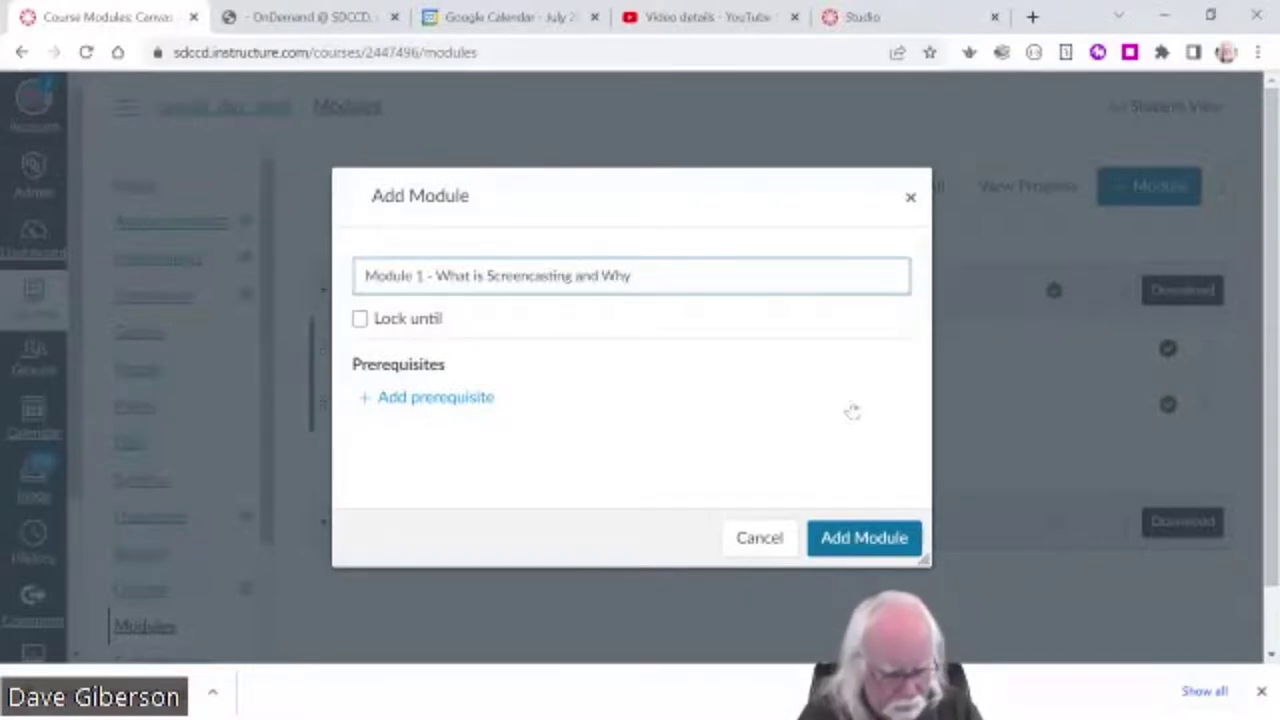
text(Do I C)
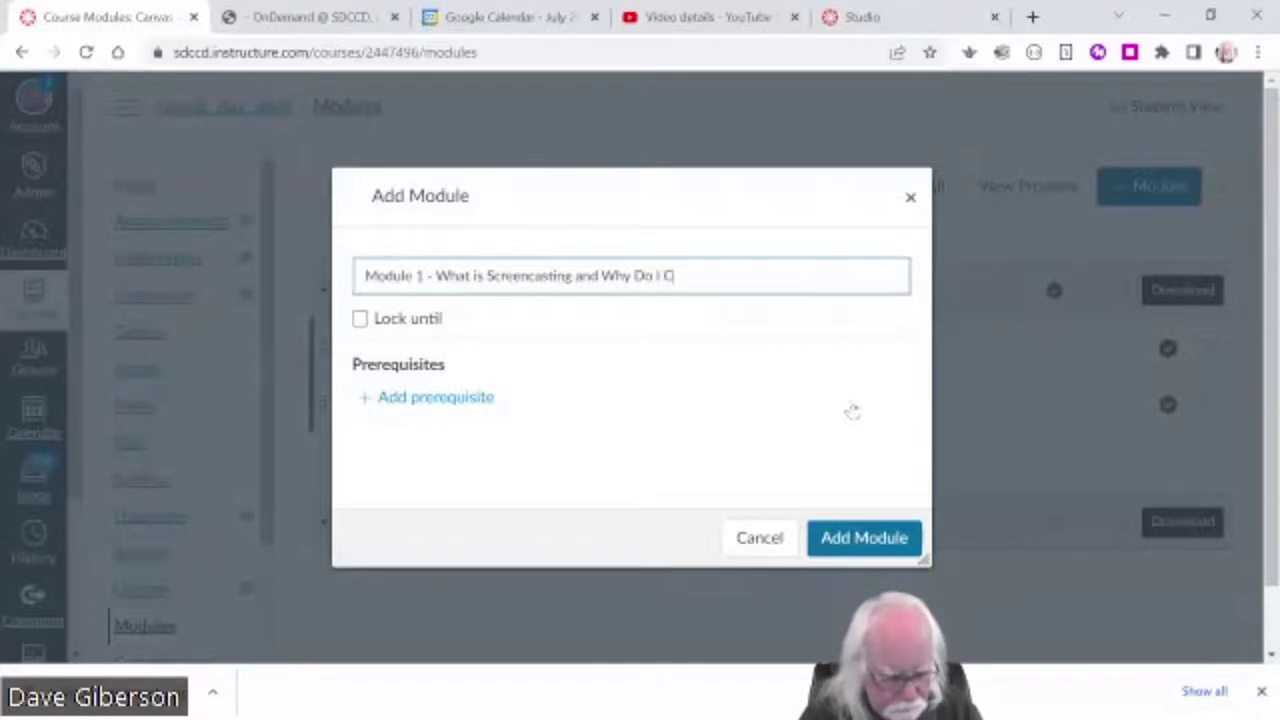
text(are?)
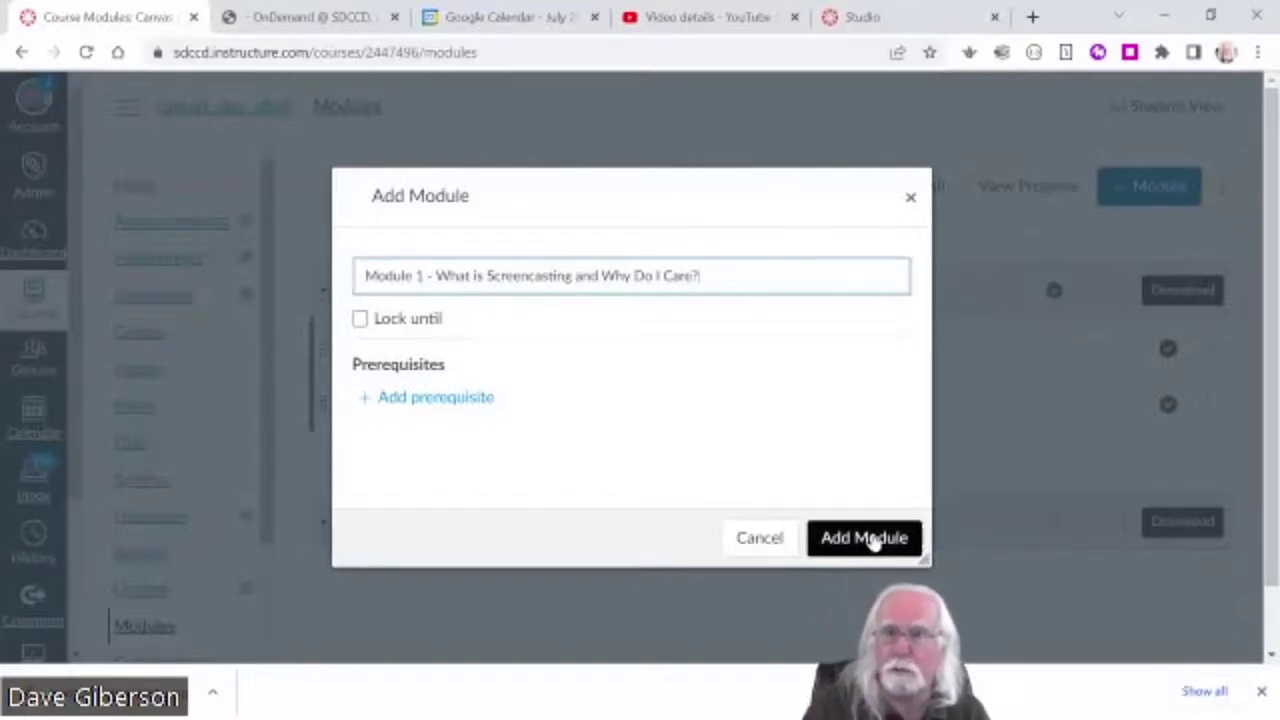
click(866, 538)
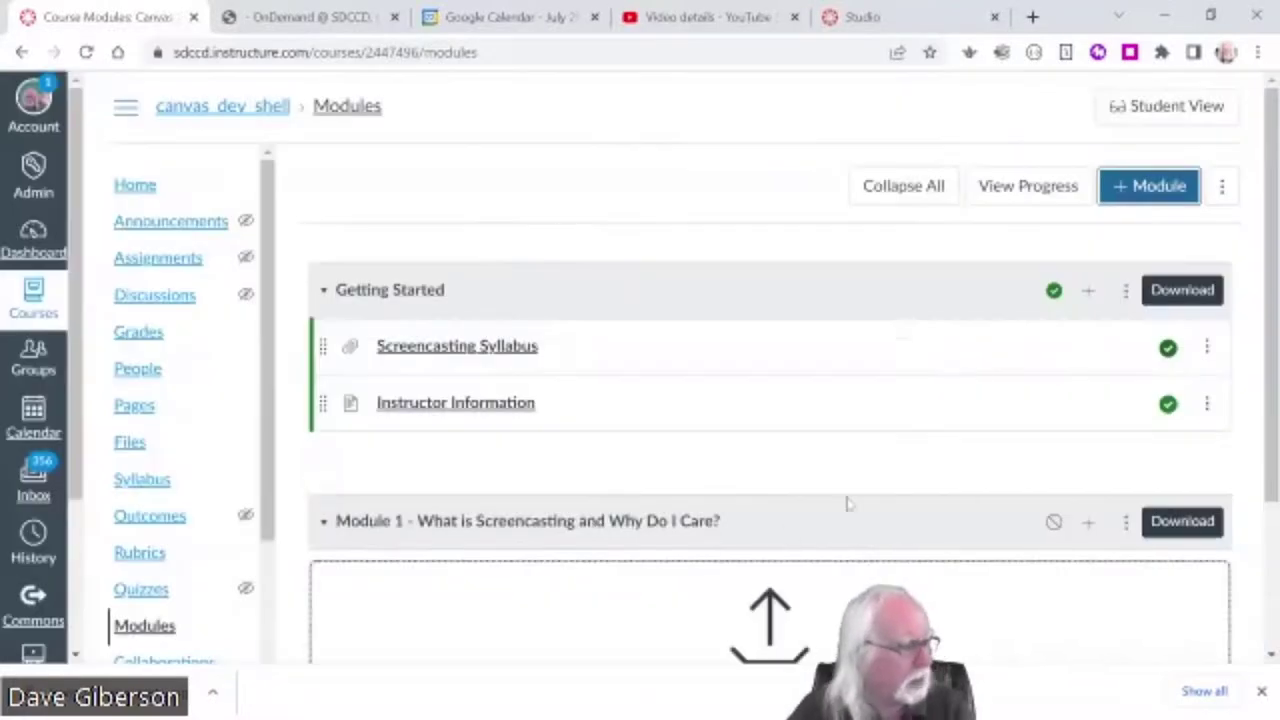
scroll(900, 540, down, 2)
scroll(901, 543, down, 1)
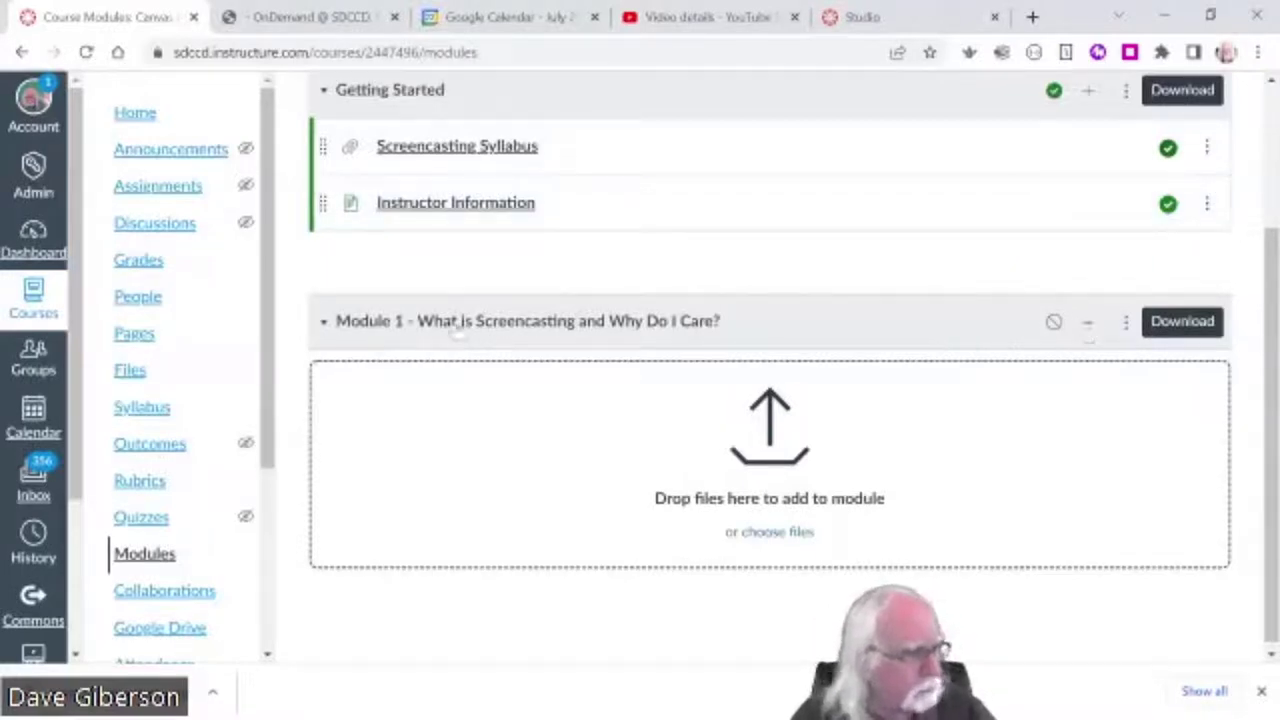
- Start an External URL item in Module 1 and open a new browser tab
click(1088, 326)
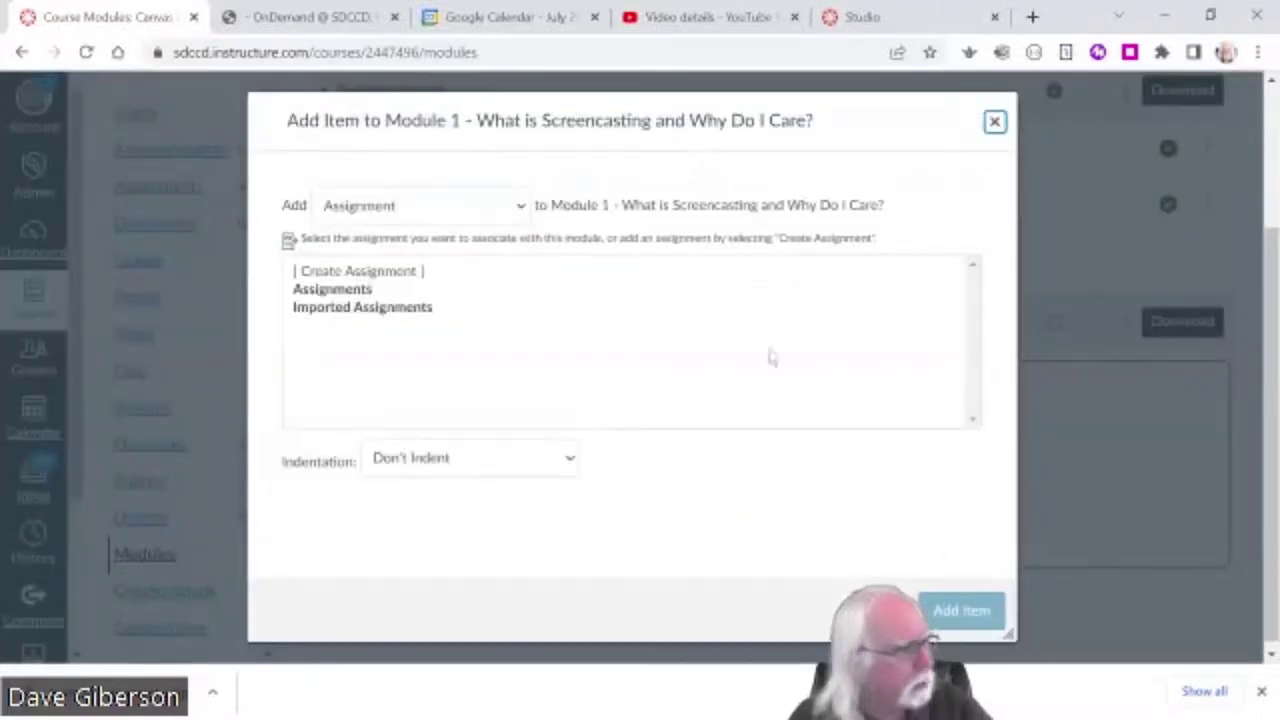
click(520, 207)
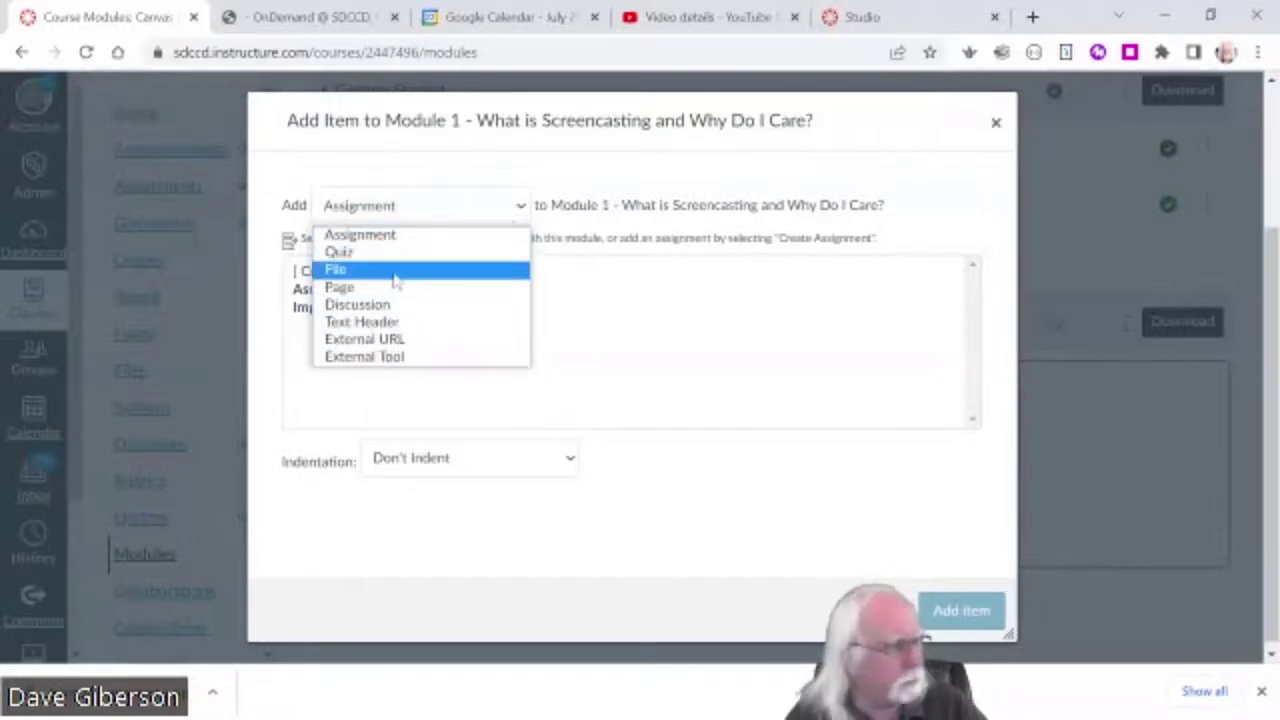
click(395, 341)
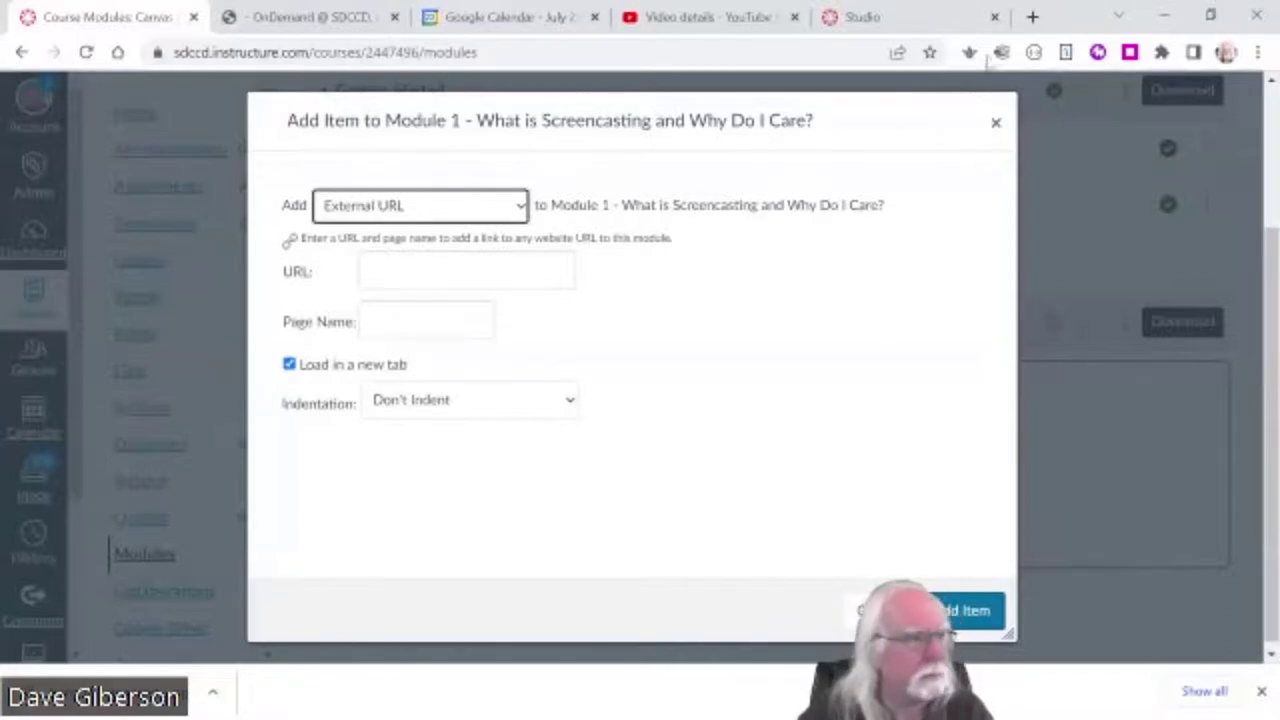
click(1033, 17)
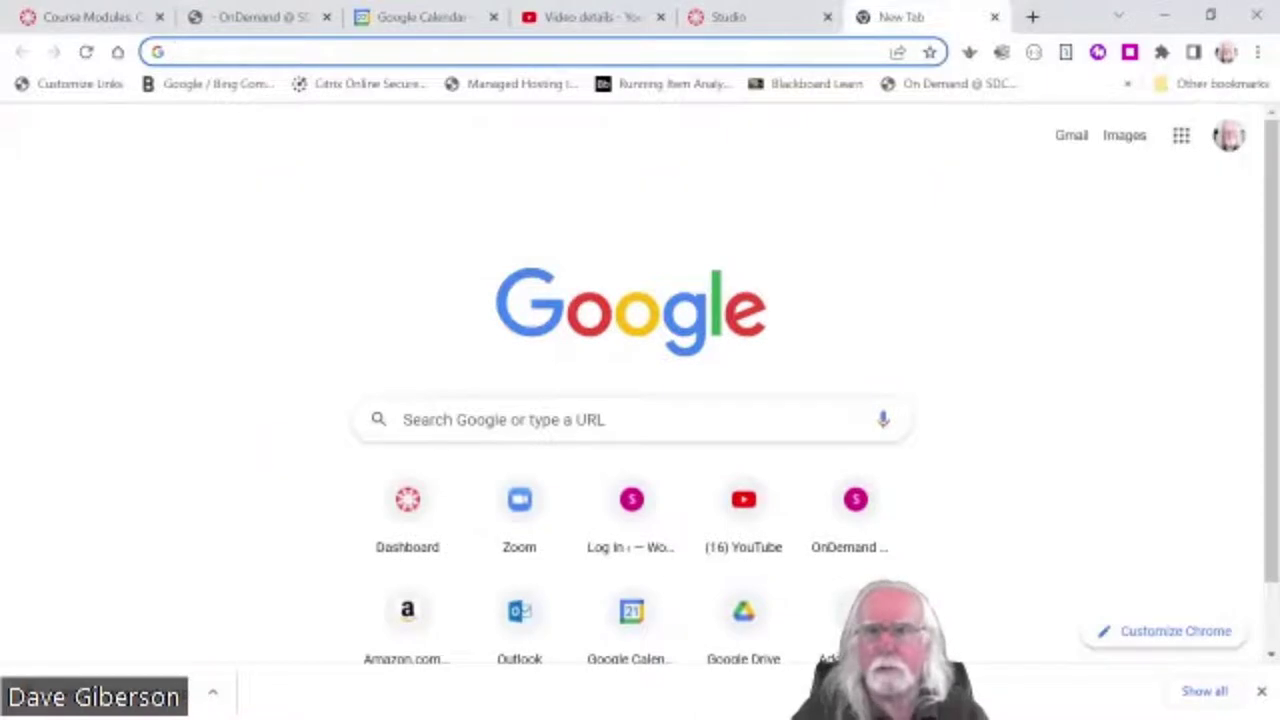
- Search Google for 'Screencasting Guide' and scroll to TechSmith's Ultimate Guide result
click(462, 419)
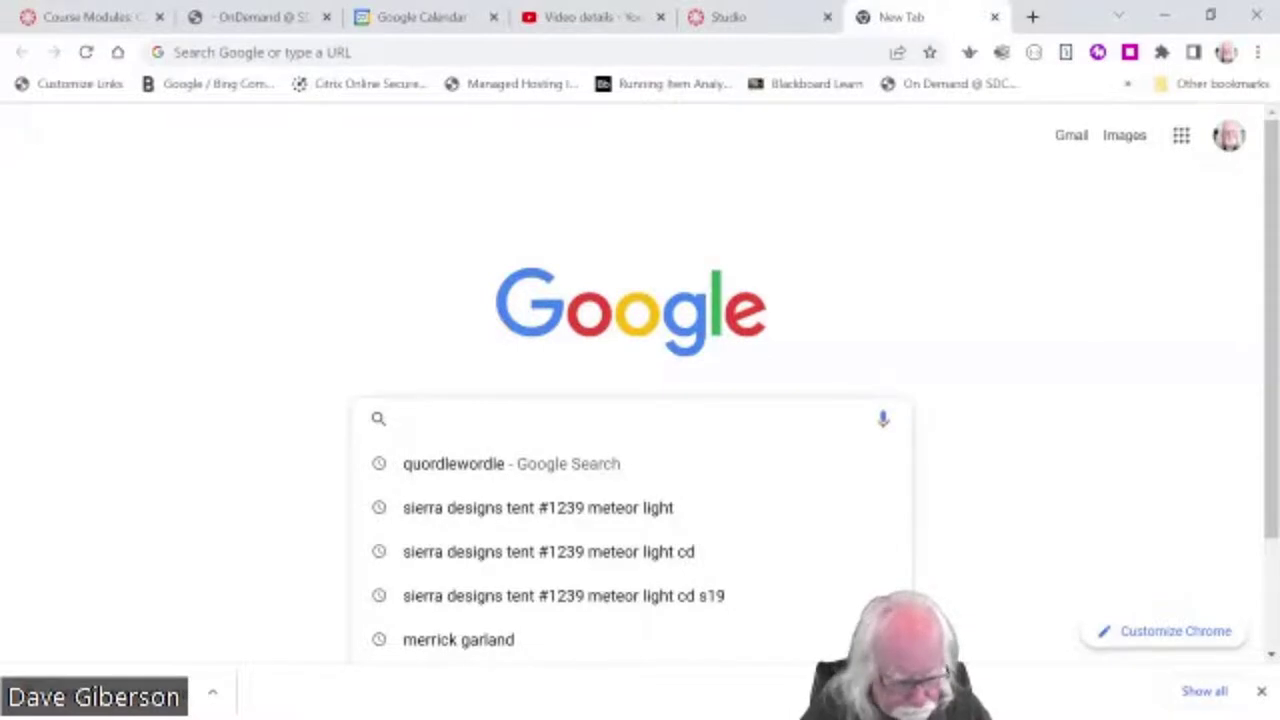
text(Screenc)
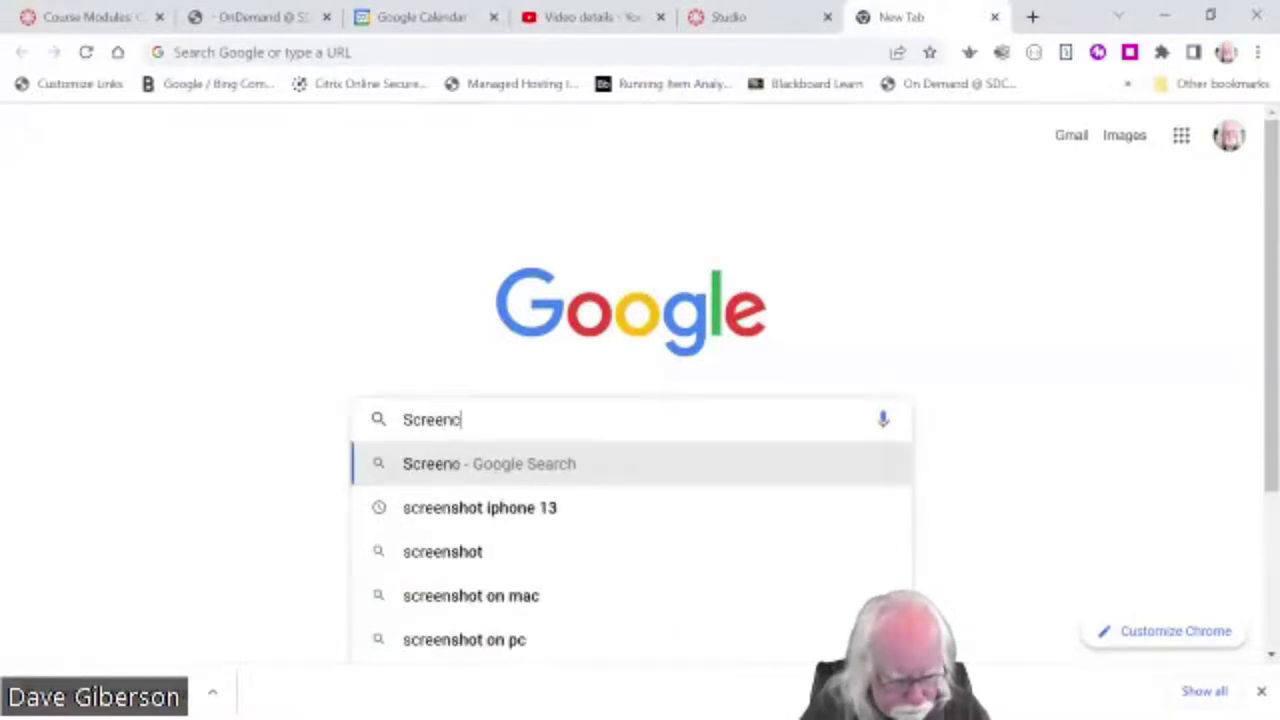
text(asting )
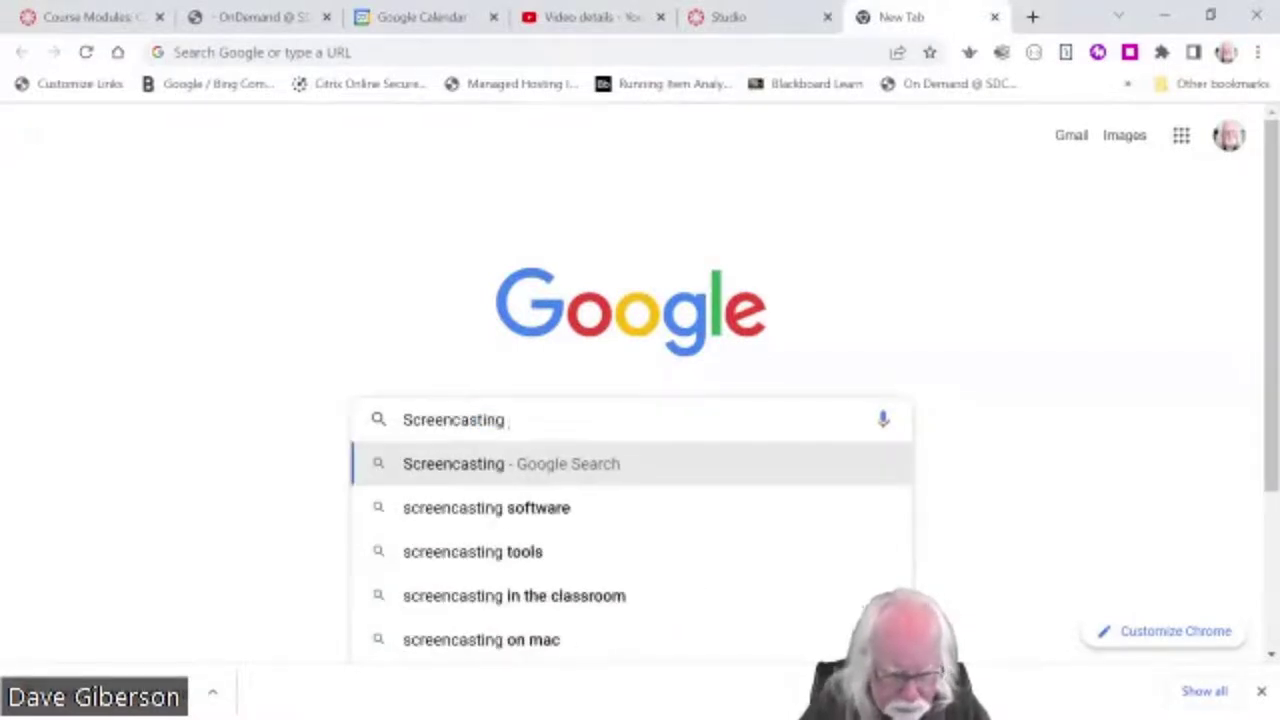
text(Guide)
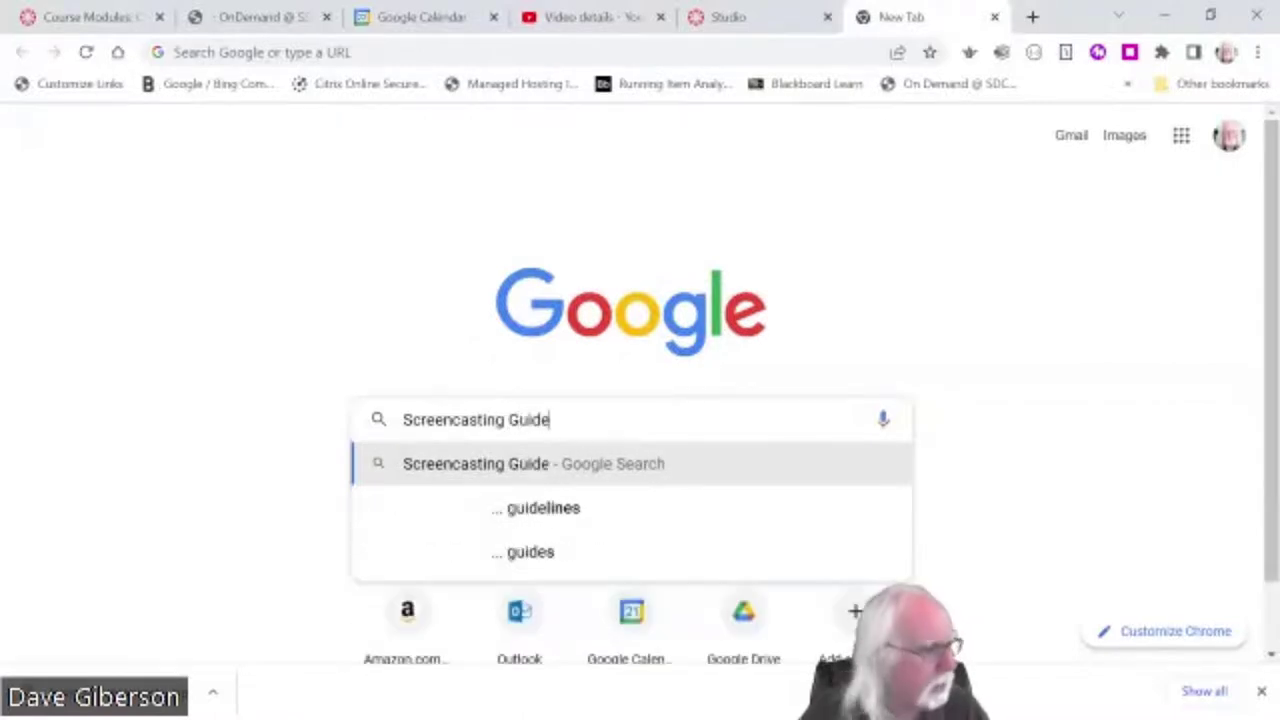
key(Return)
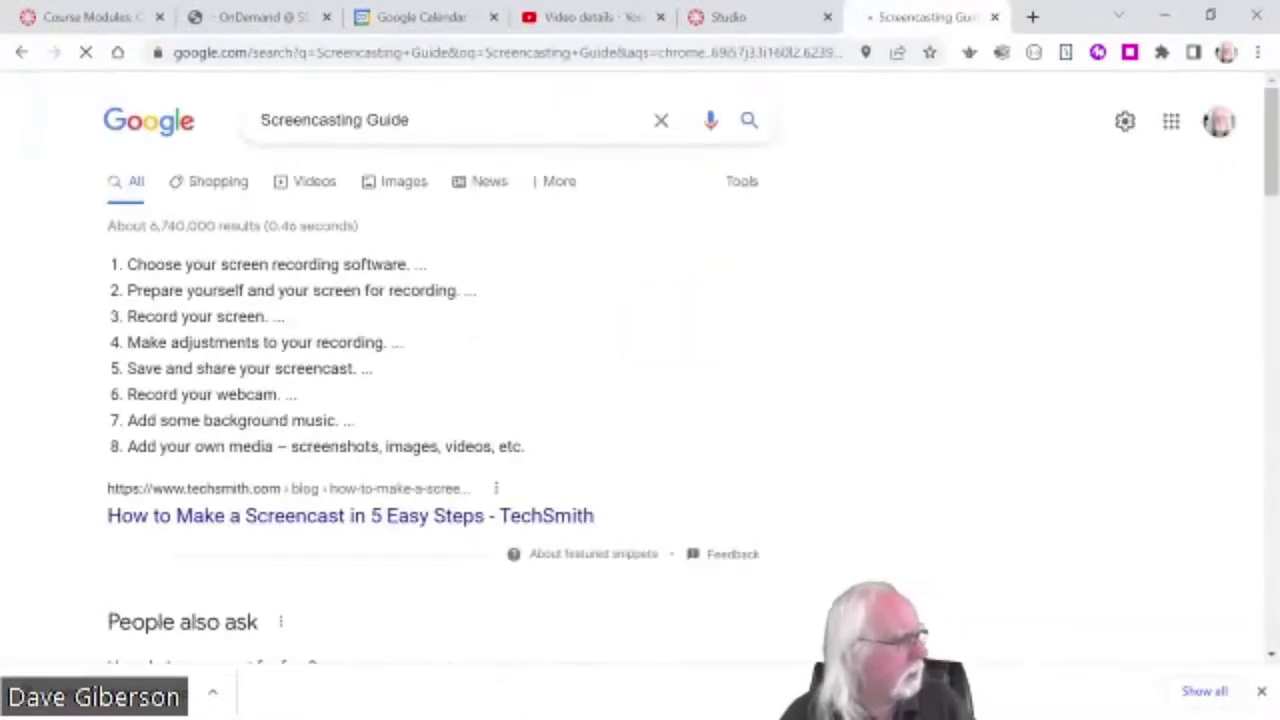
scroll(797, 462, down, 6)
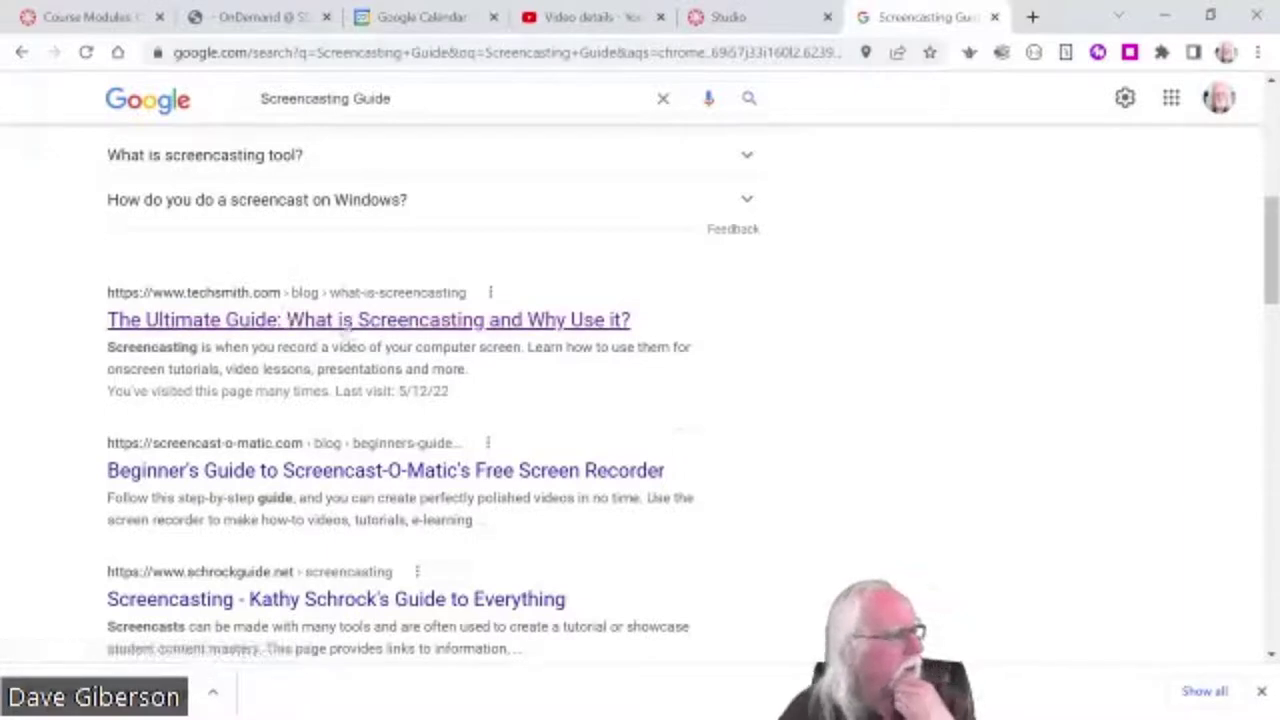
- Copy the TechSmith screencasting article's web address and bring it back to Canvas's URL field
click(352, 320)
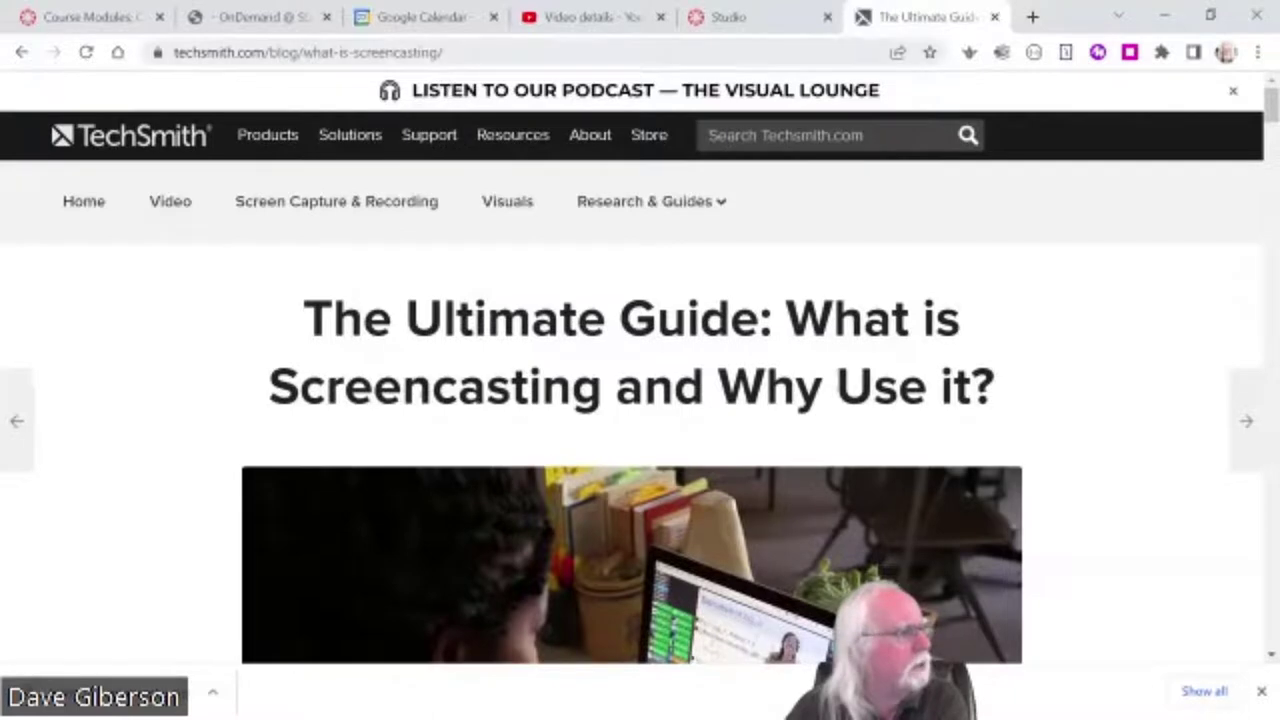
drag(443, 52, 174, 52)
key(ctrl+c)
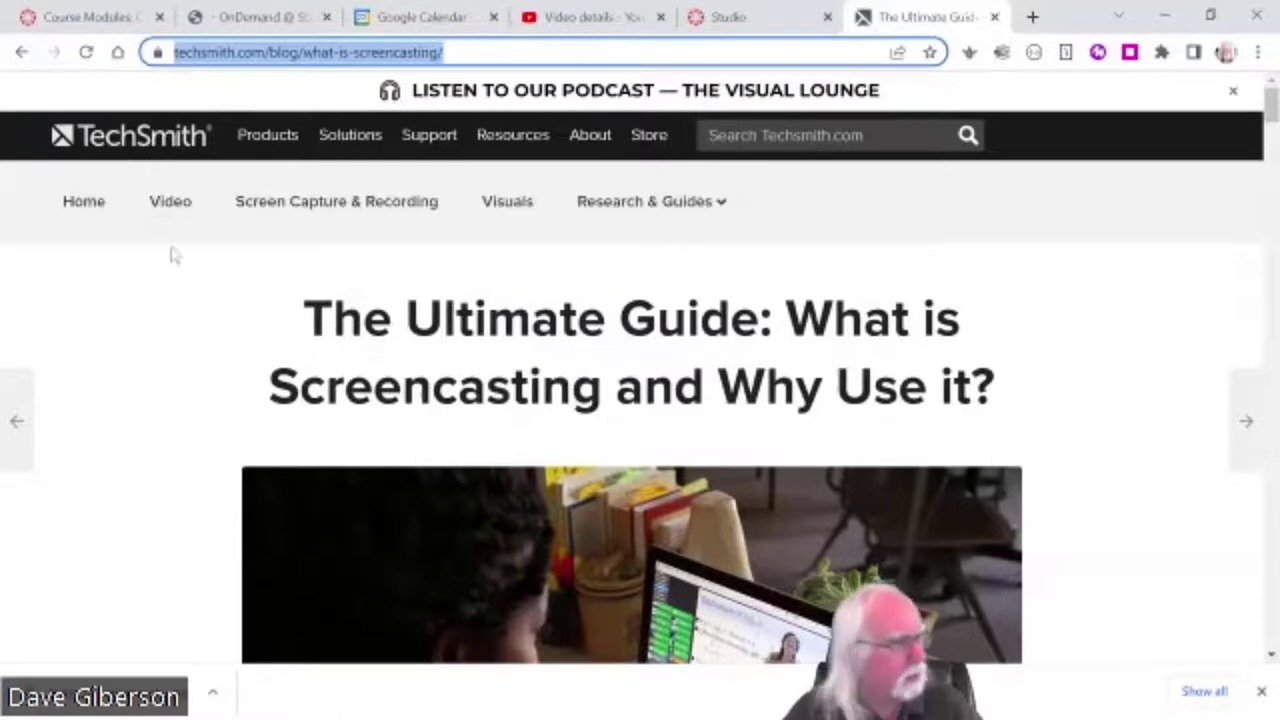
right_click(348, 54)
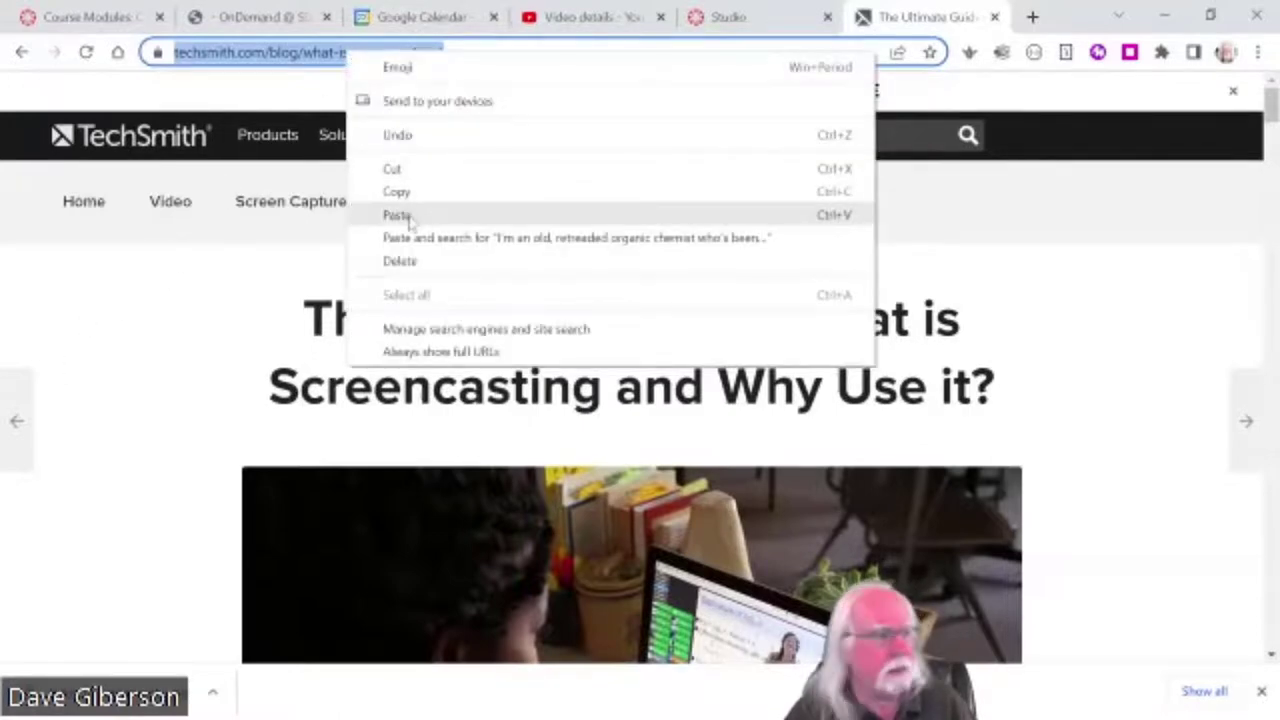
click(400, 191)
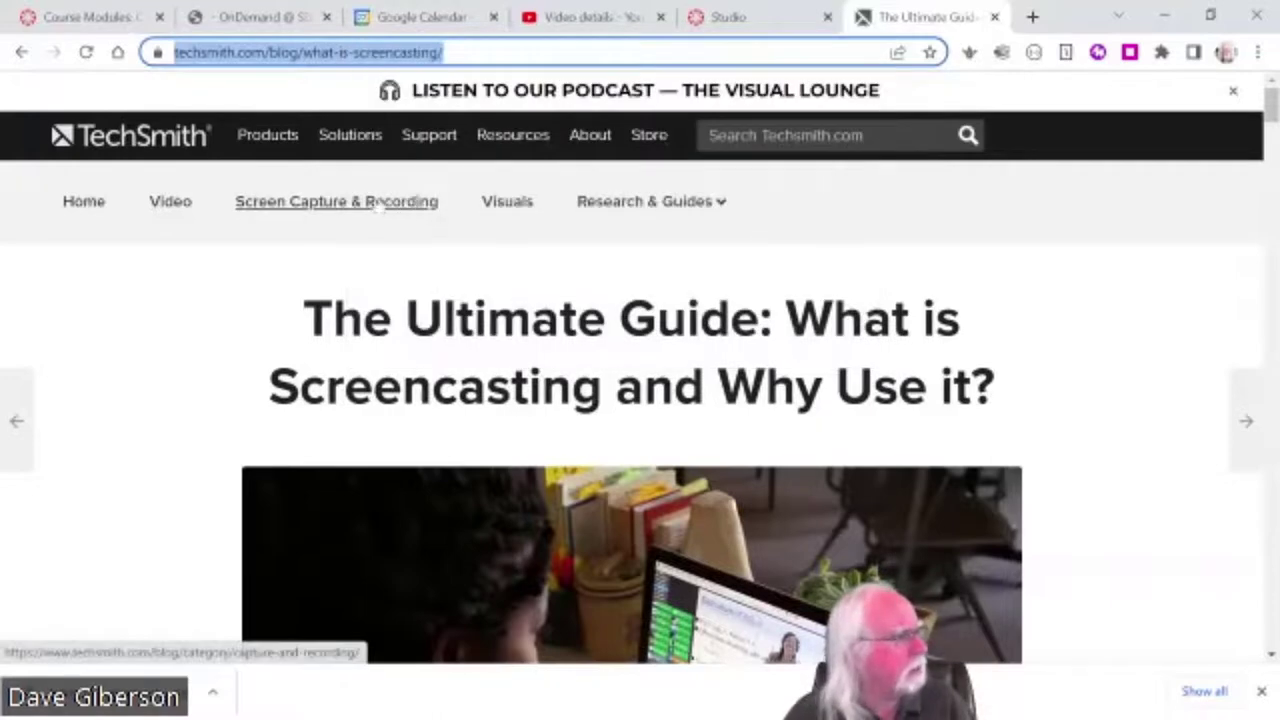
click(113, 22)
right_click(378, 274)
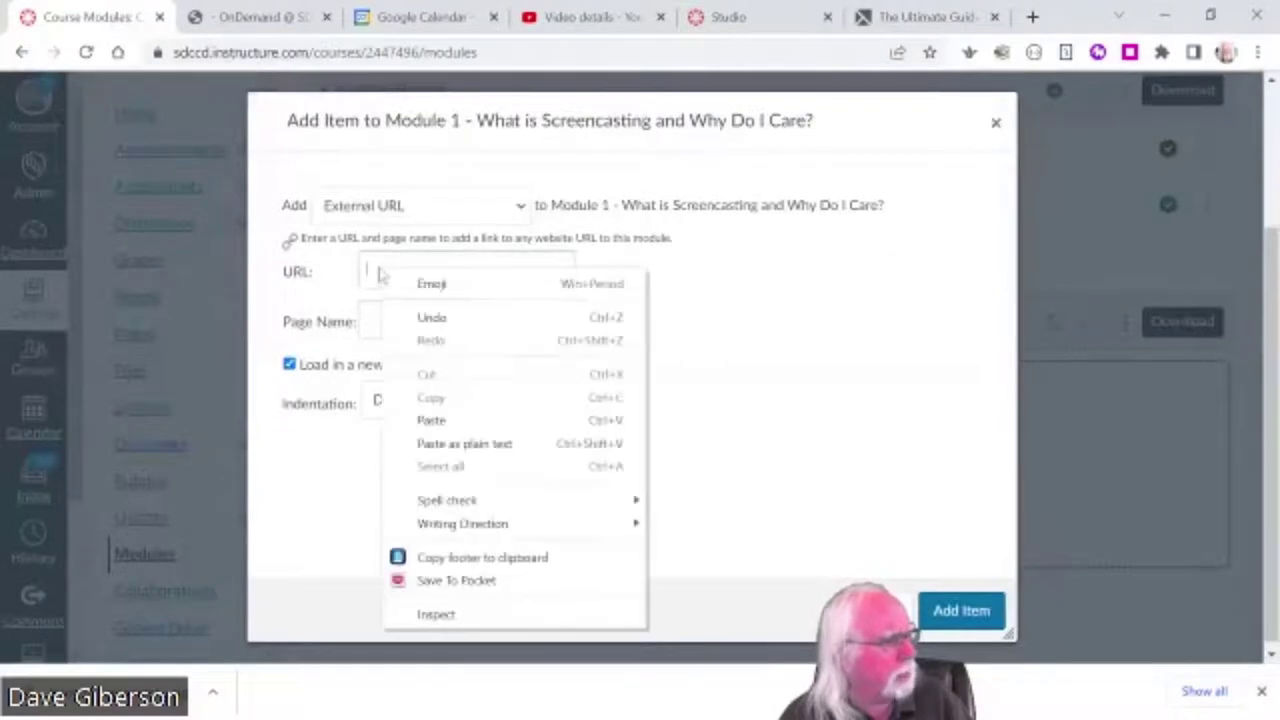
- Paste the TechSmith URL, name it 'Ultimate Guide to Screencasting', disable new-tab loading, and add it
click(431, 420)
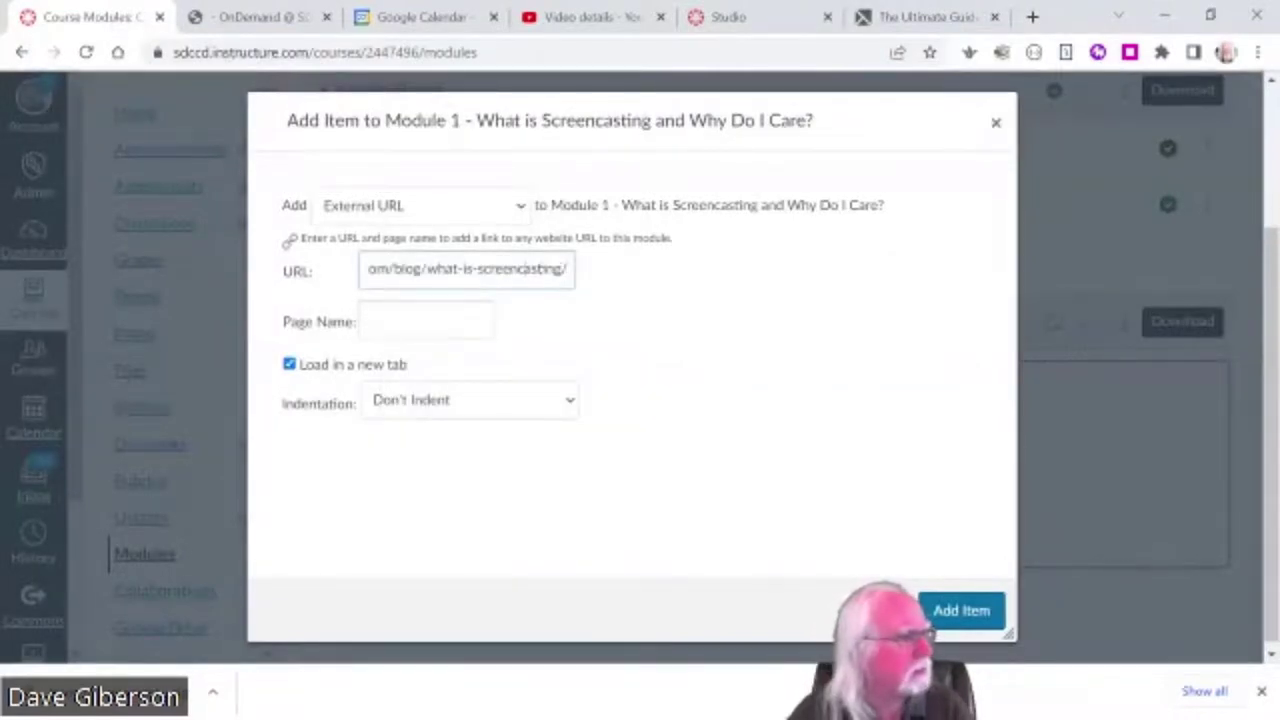
key(Left)
key(Left)
key(Left)
key(Left)
key(Left)
key(Left)
key(Left)
key(Left)
key(Left)
key(Left)
key(Left)
key(Left)
key(Left)
key(Left)
key(Left)
key(Left)
key(Left)
key(Left)
key(Left)
key(Left)
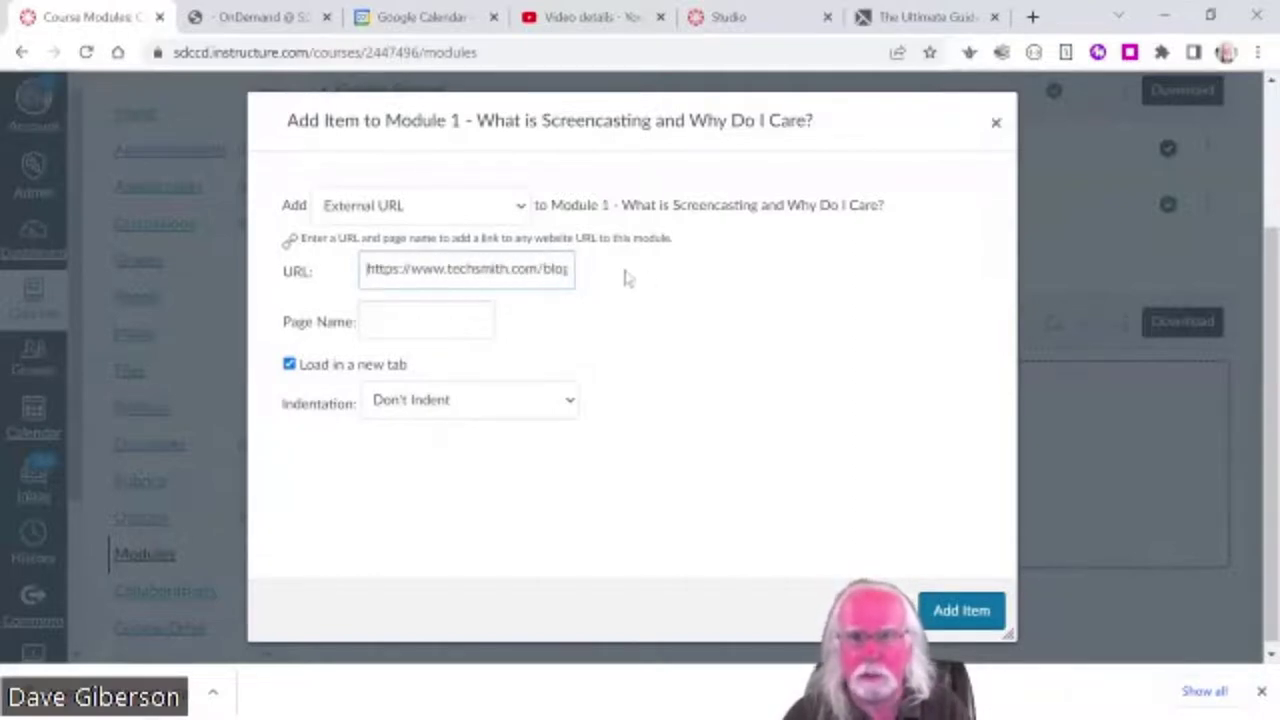
key(Tab)
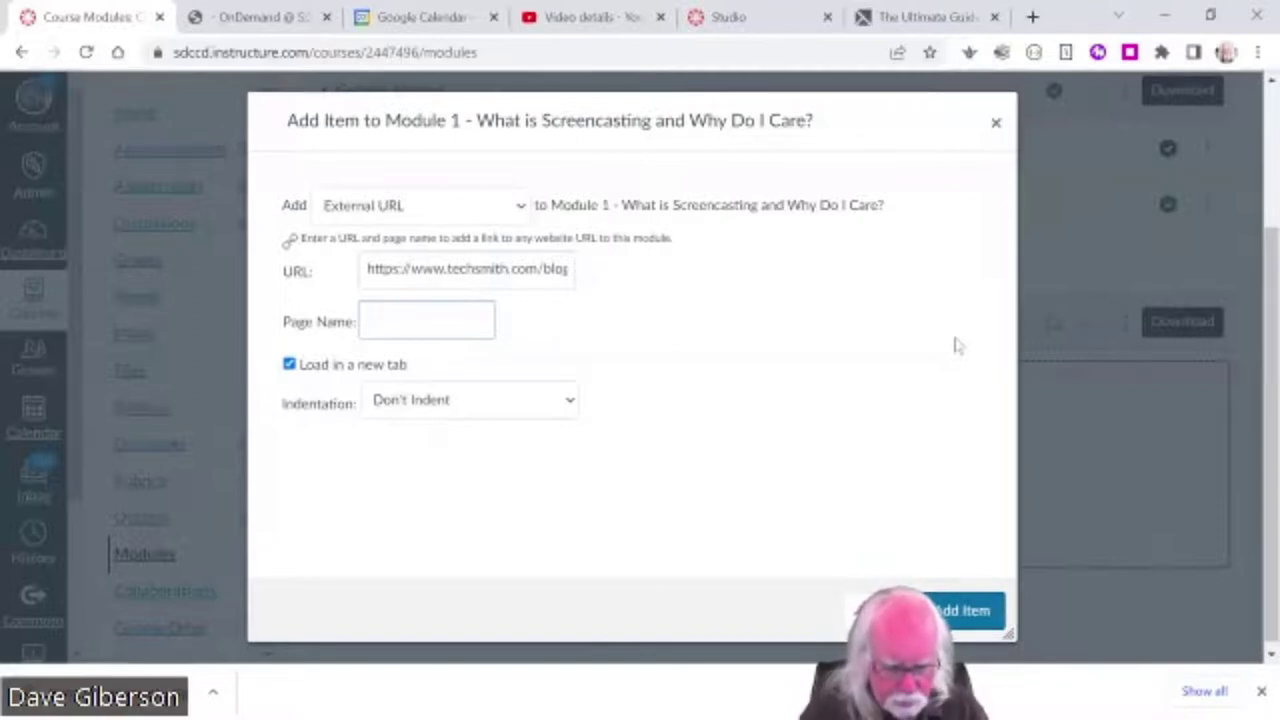
text(Ultimate G)
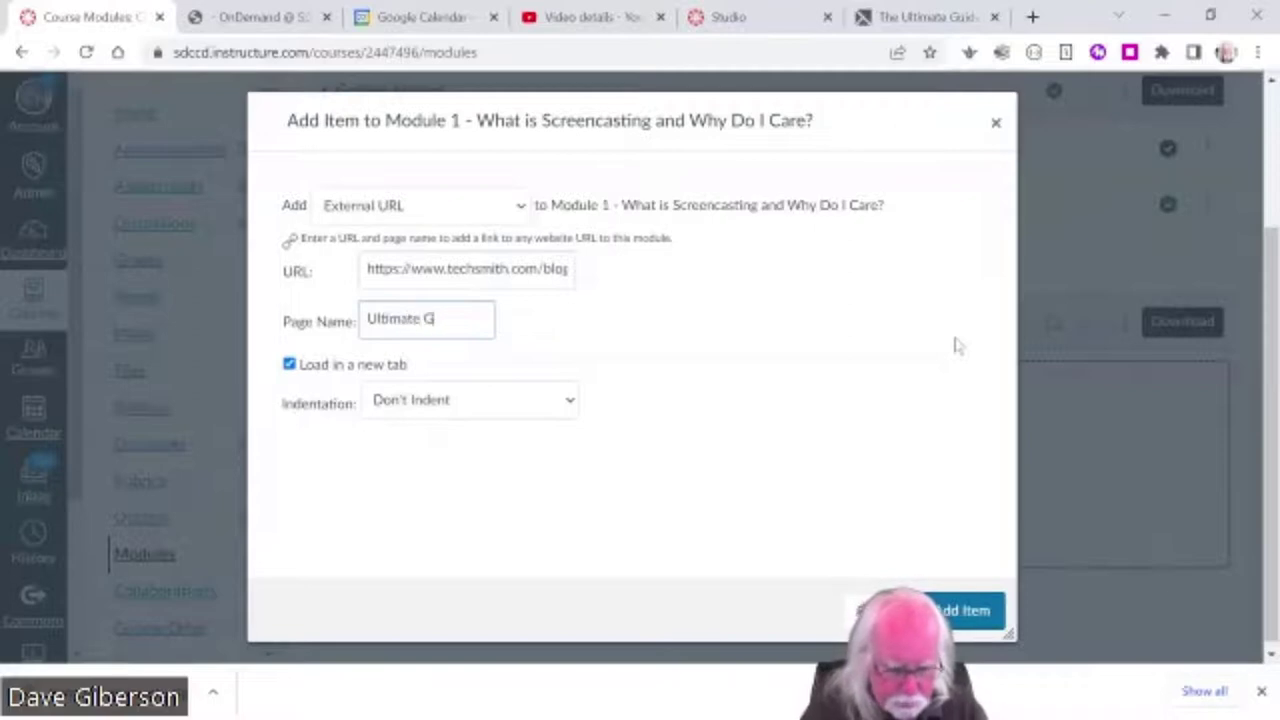
text(uide to)
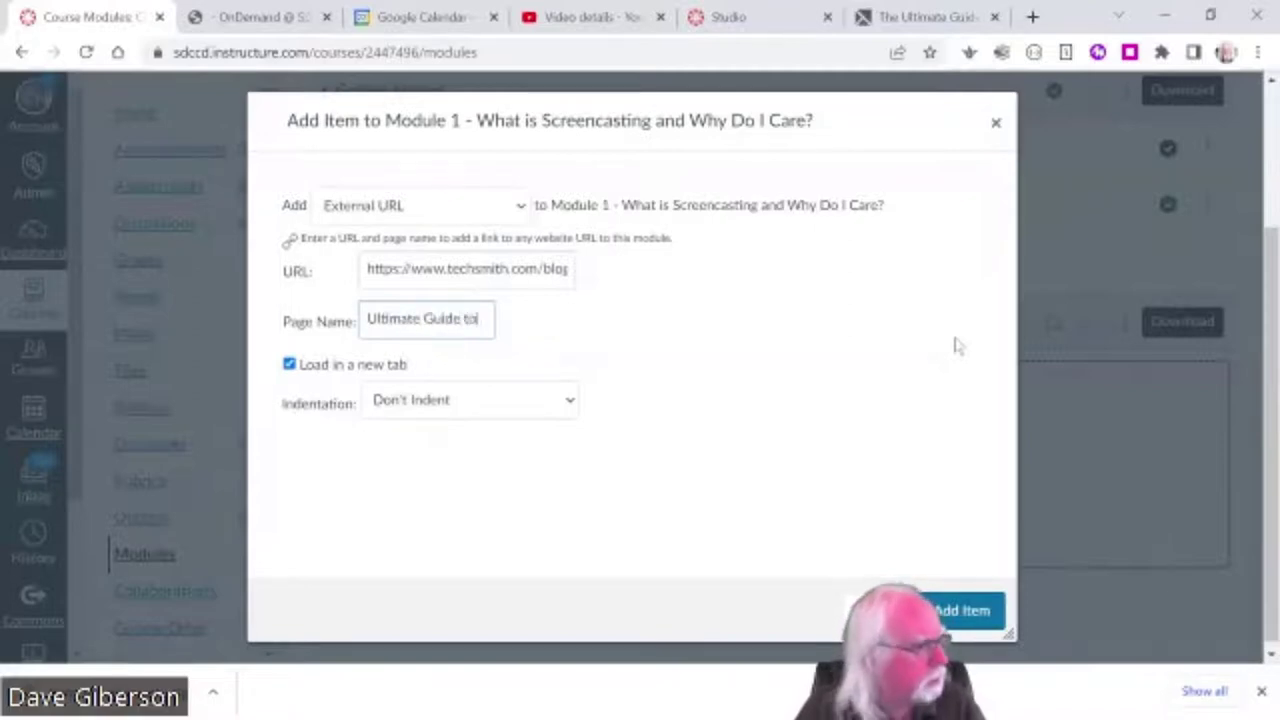
text( SCreencasting)
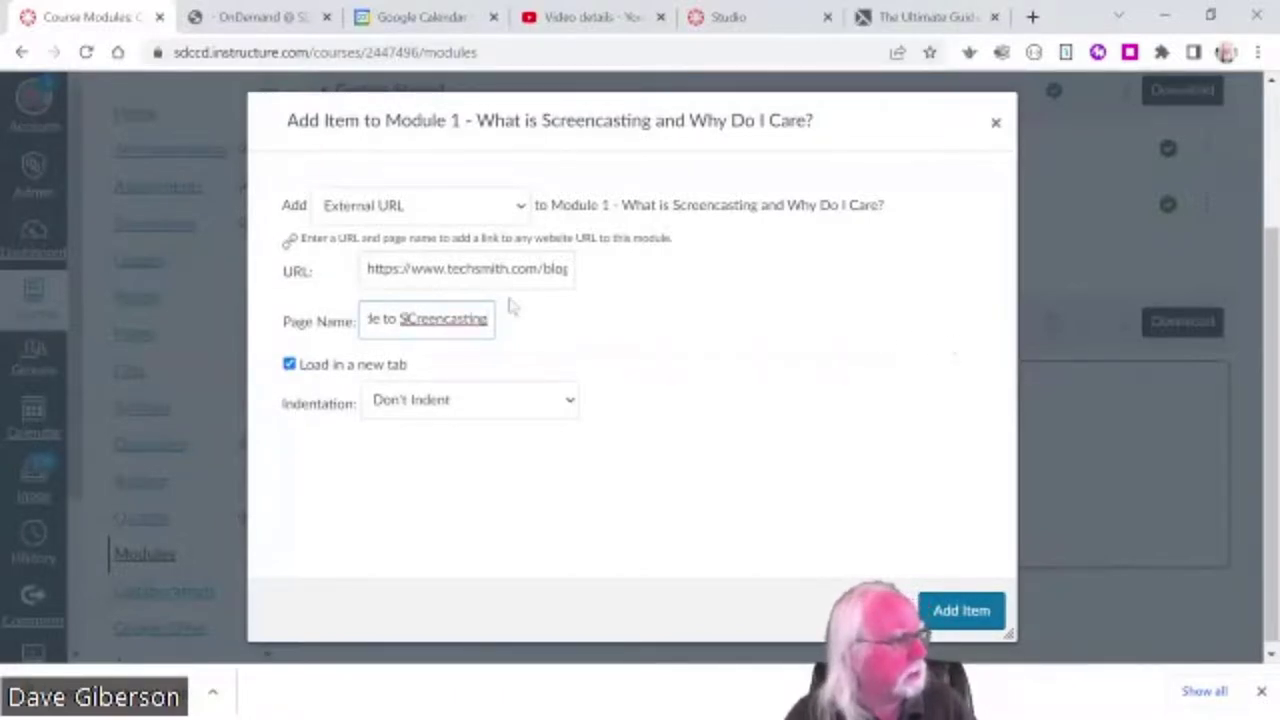
key(BackSpace)
text(c)
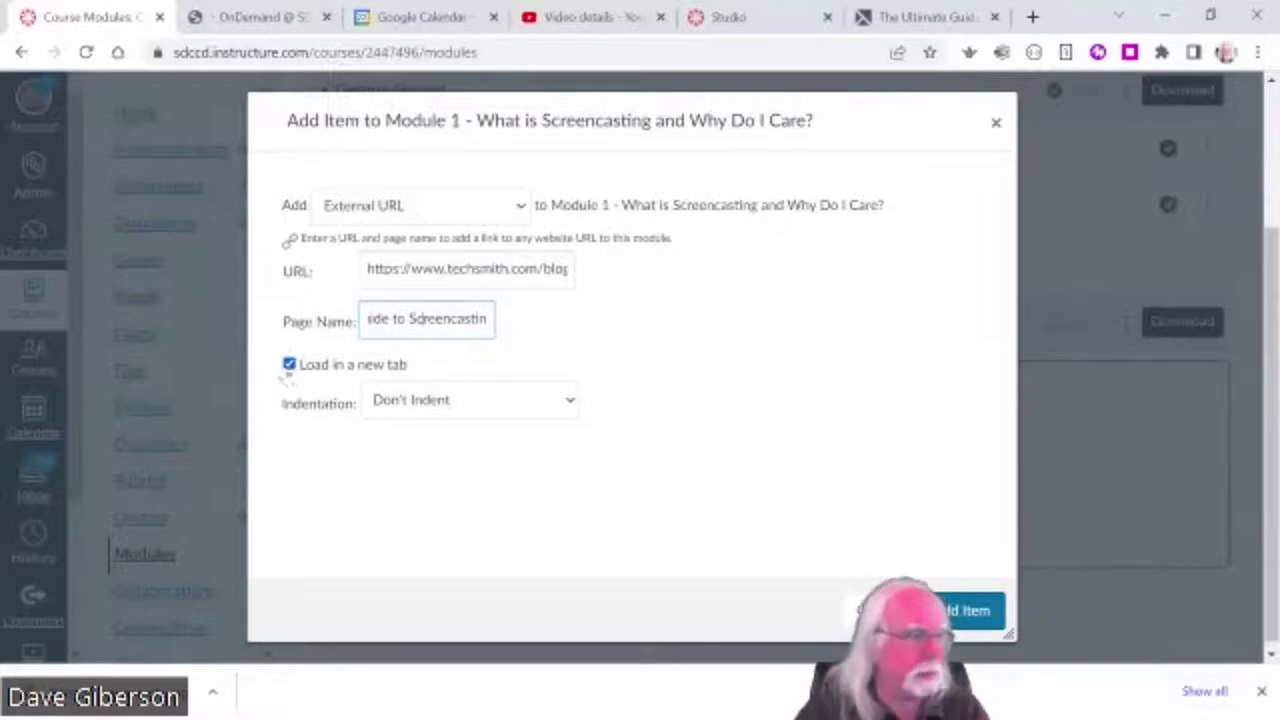
click(289, 365)
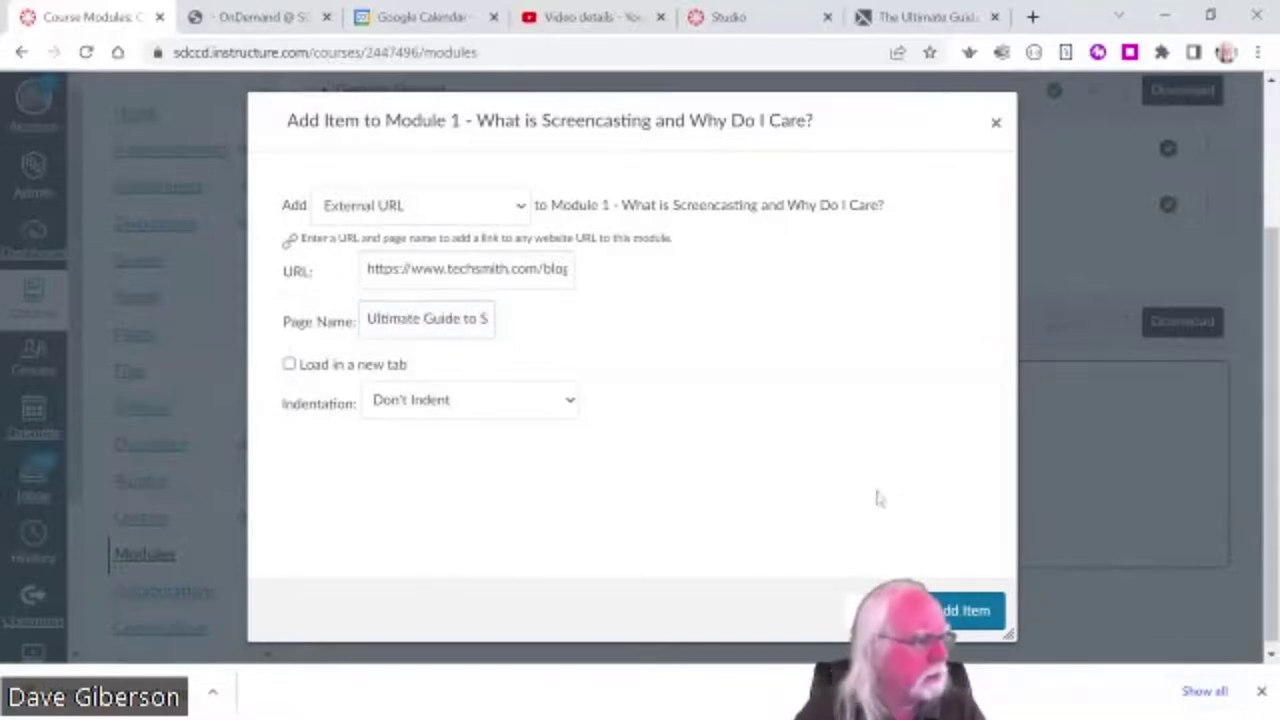
click(957, 618)
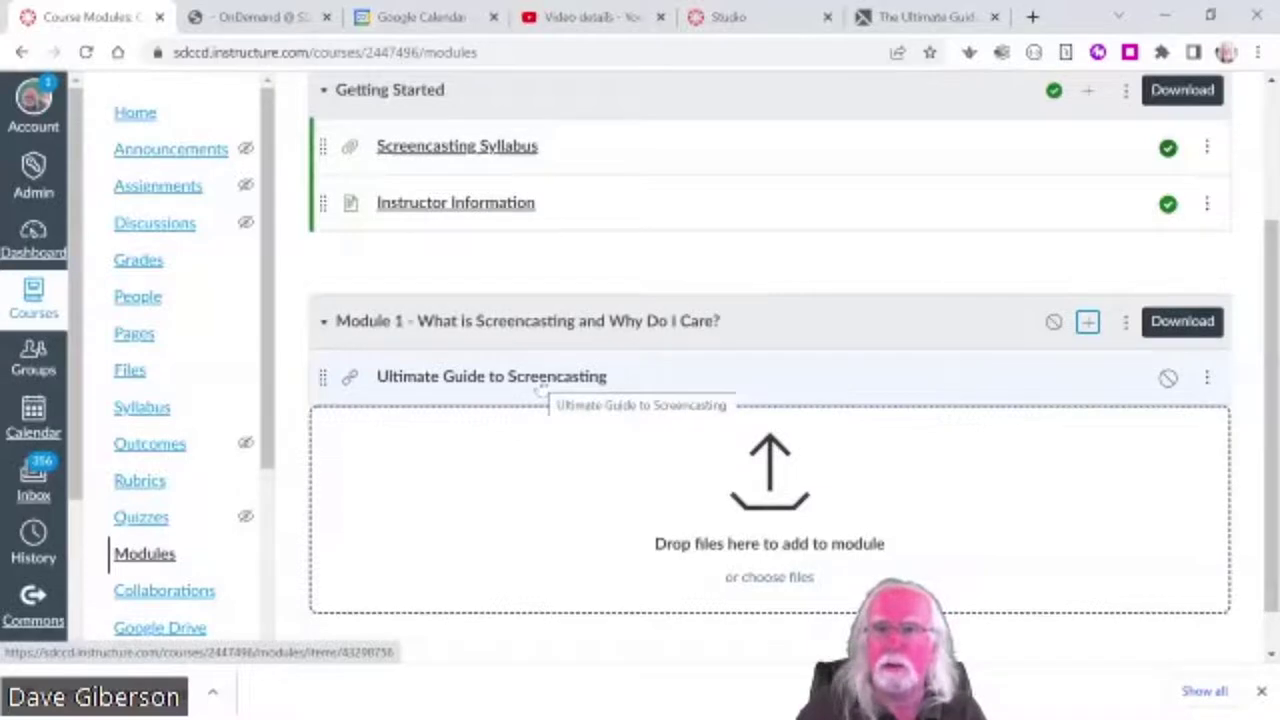
- Preview the Ultimate Guide to Screencasting link, then return to the course Modules page
click(539, 385)
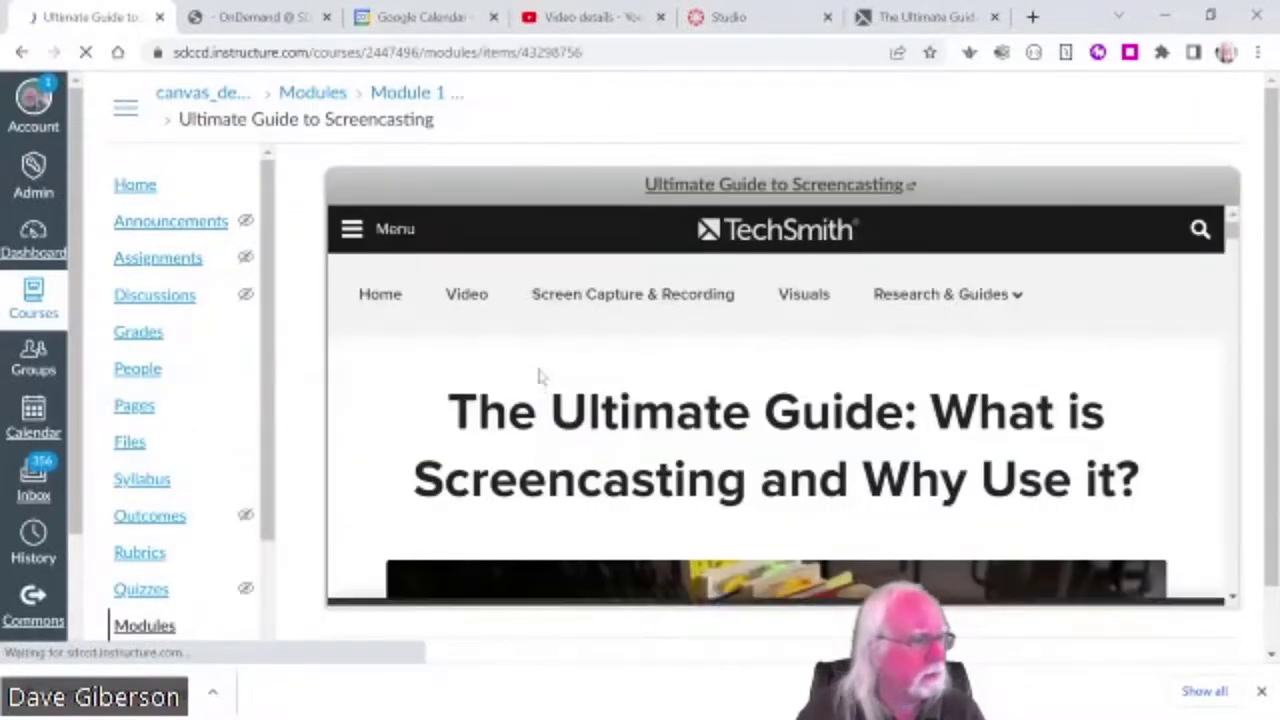
scroll(538, 370, down, 4)
click(589, 495)
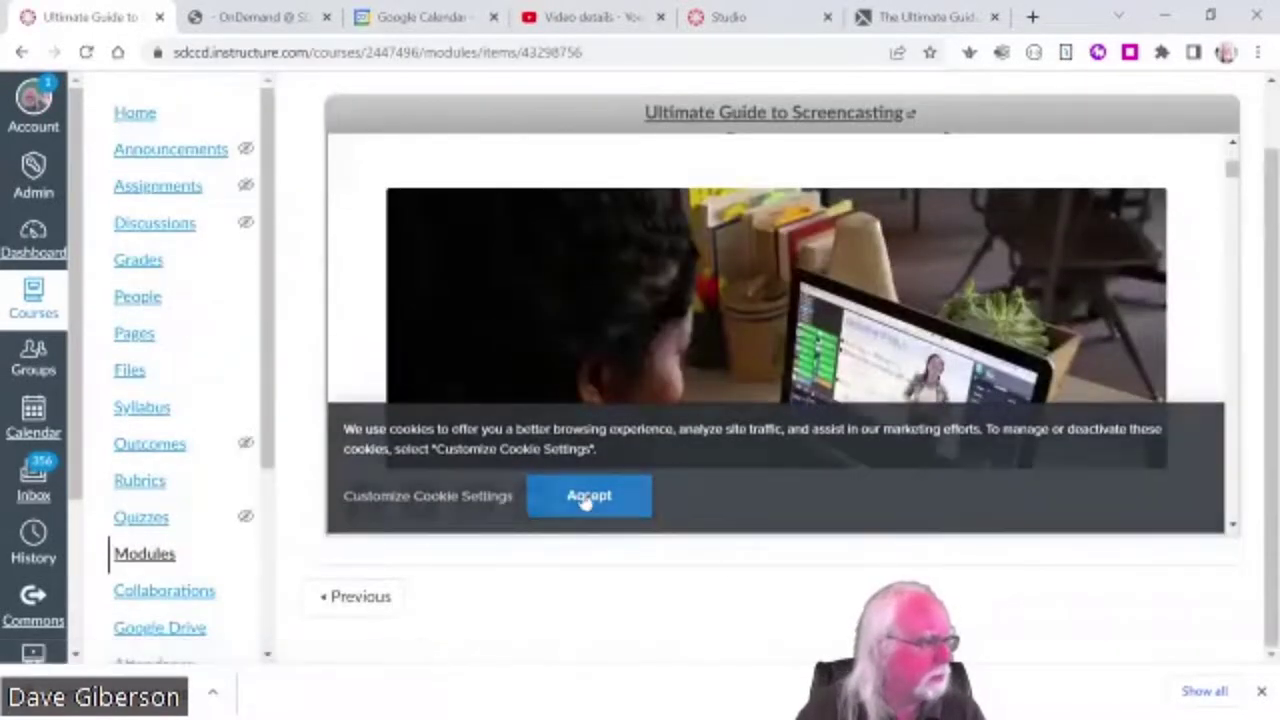
drag(1233, 180, 1233, 160)
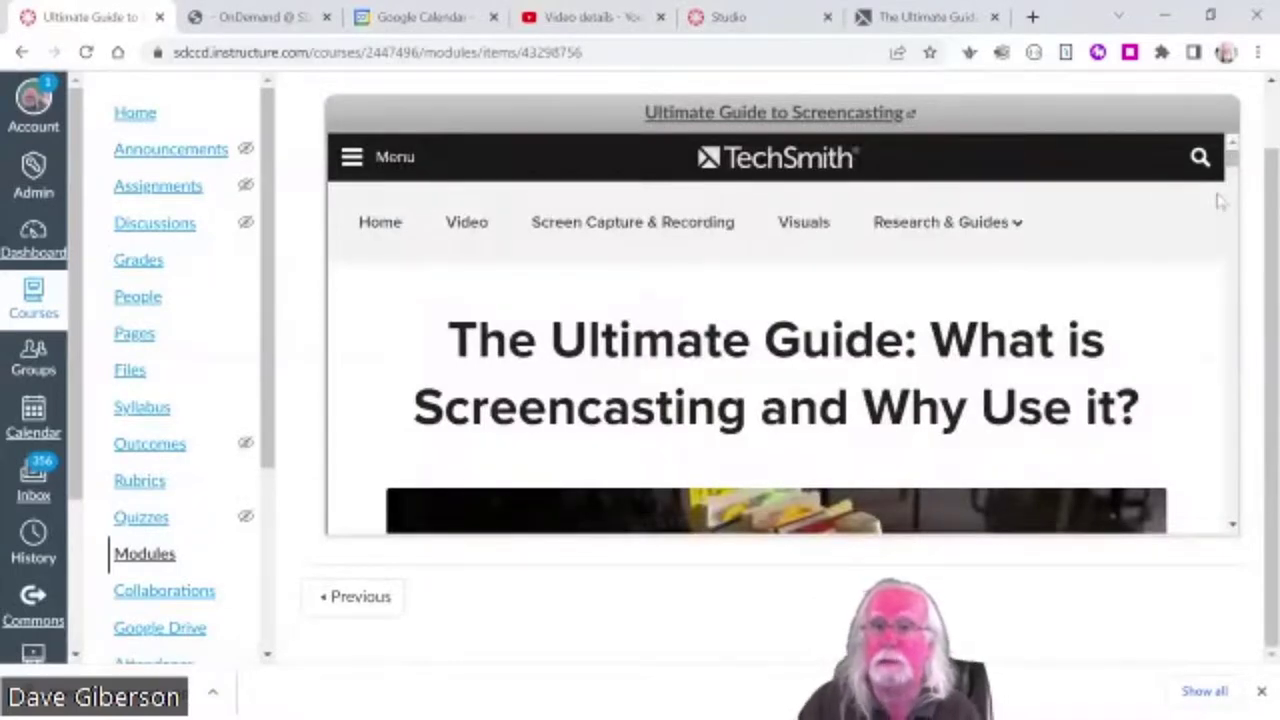
mouse_move(1012, 262)
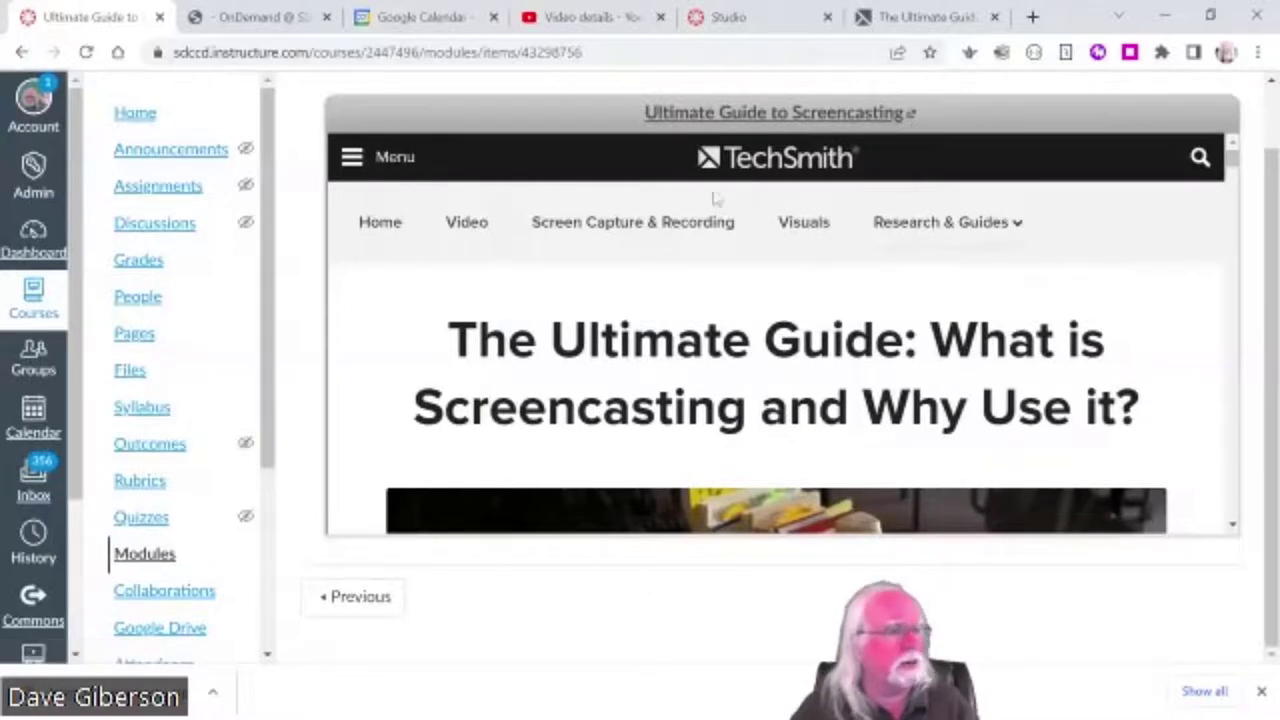
scroll(288, 310, up, 1)
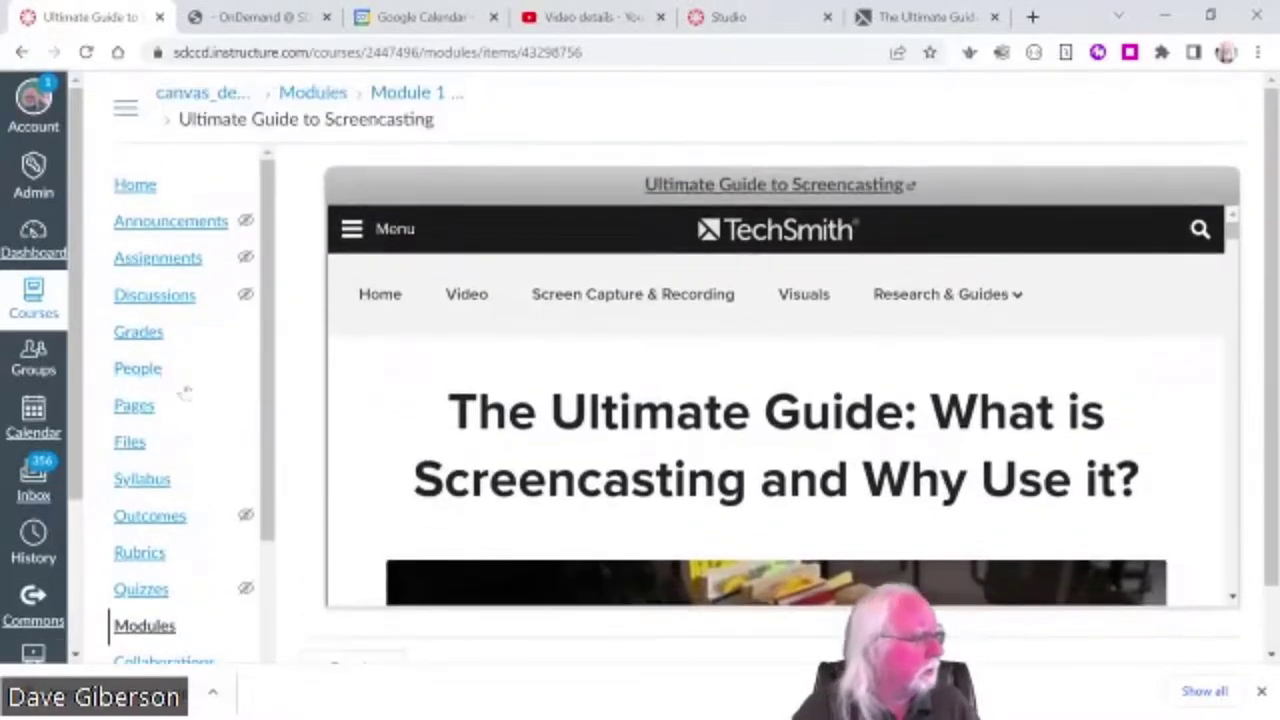
click(145, 625)
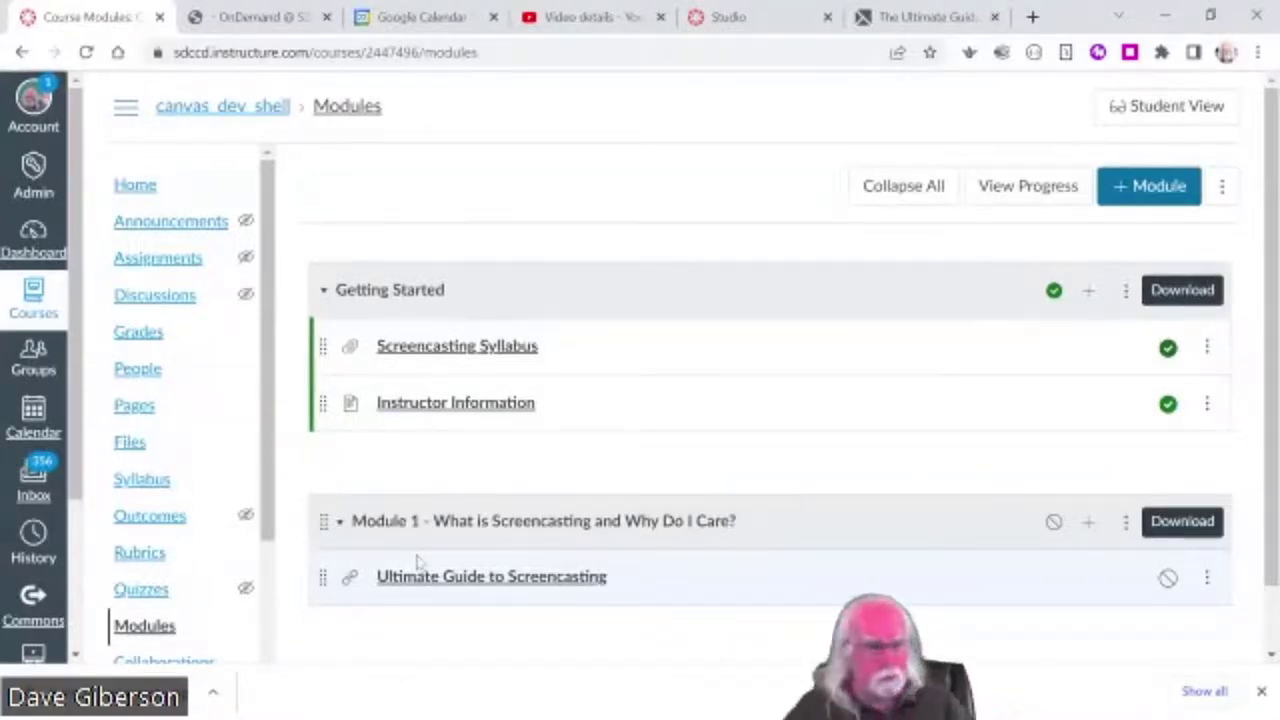
- Start a new File item for Module 1 as a fresh upload and browse for the file
click(1088, 524)
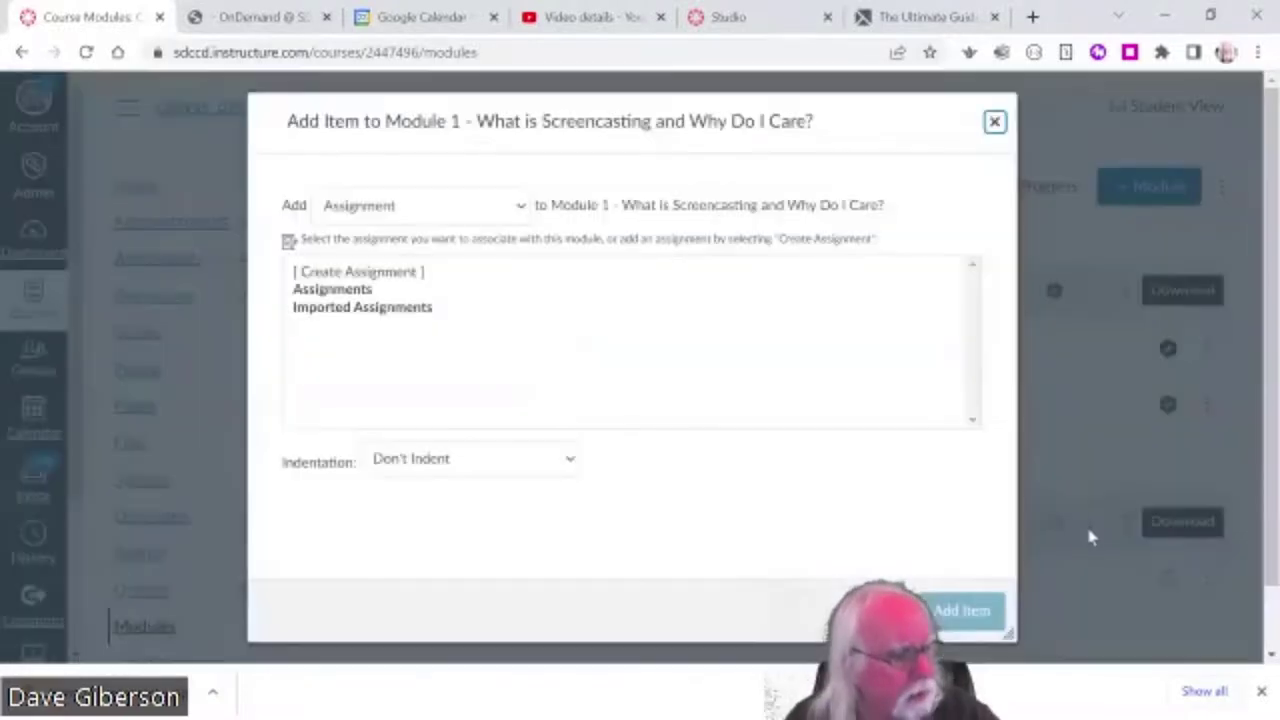
click(520, 208)
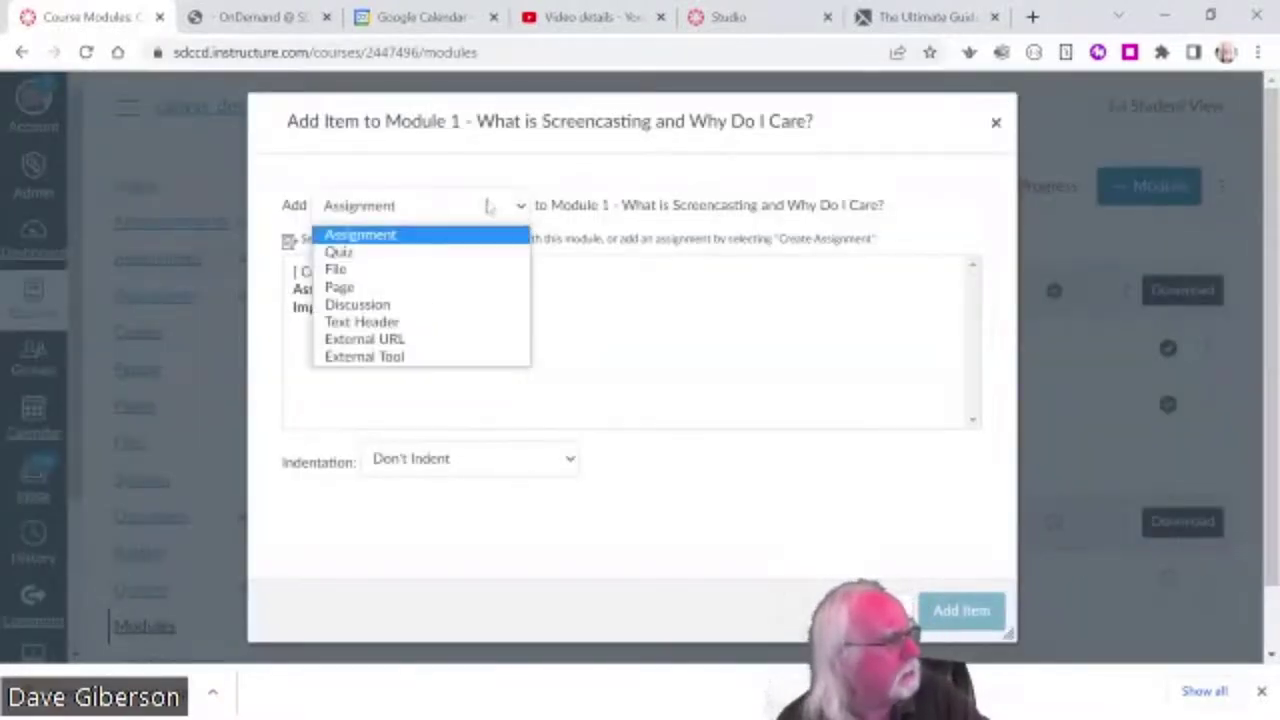
click(385, 270)
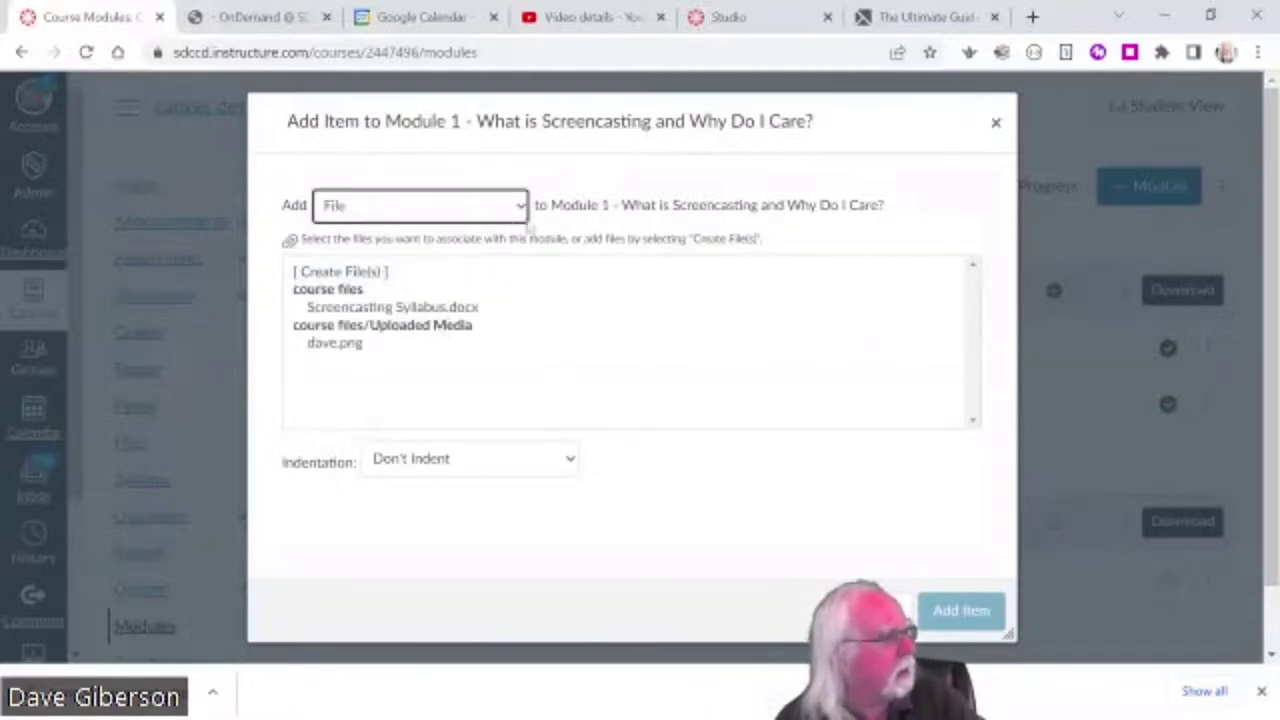
click(362, 273)
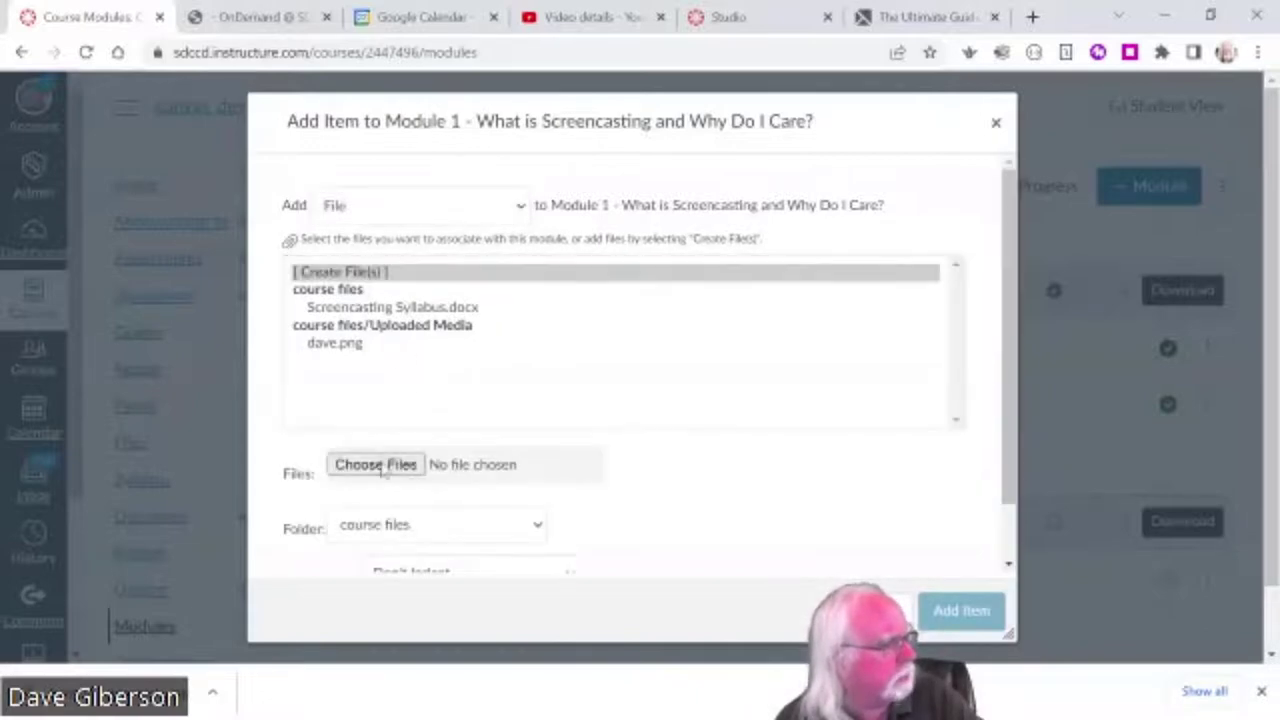
click(380, 466)
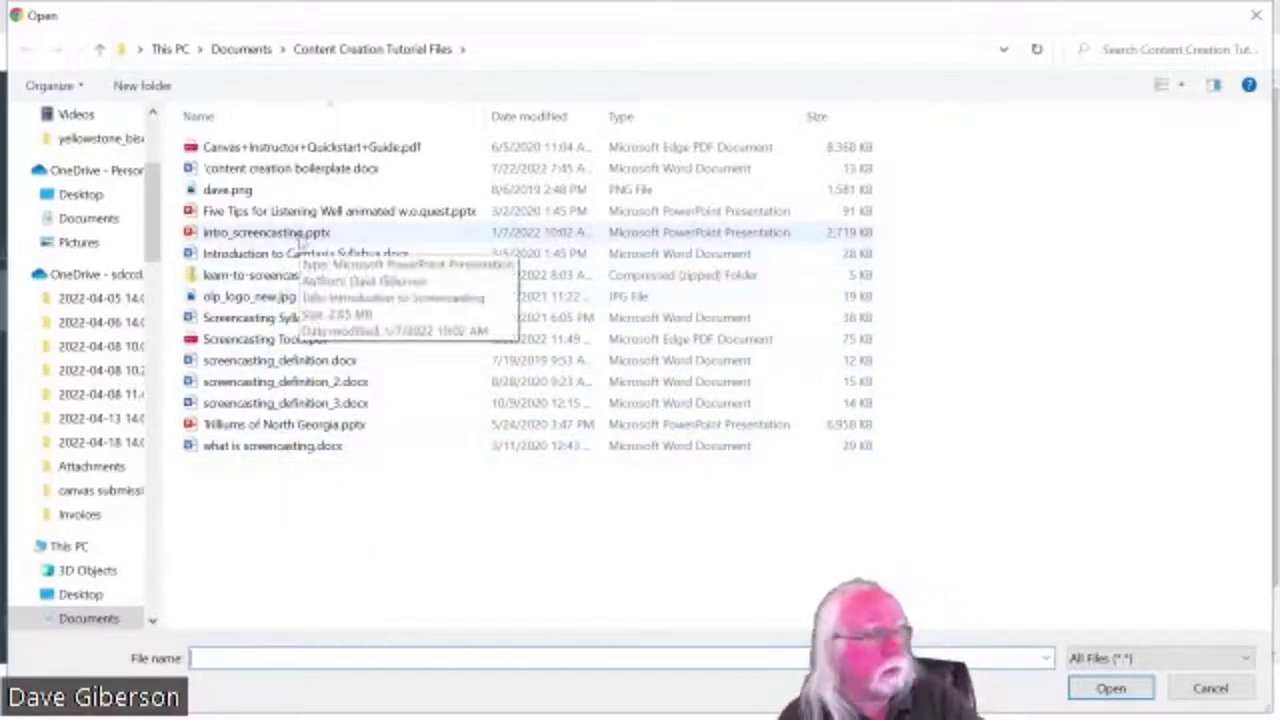
- Upload intro_screencasting.pptx into Module 1 as a file item
click(299, 236)
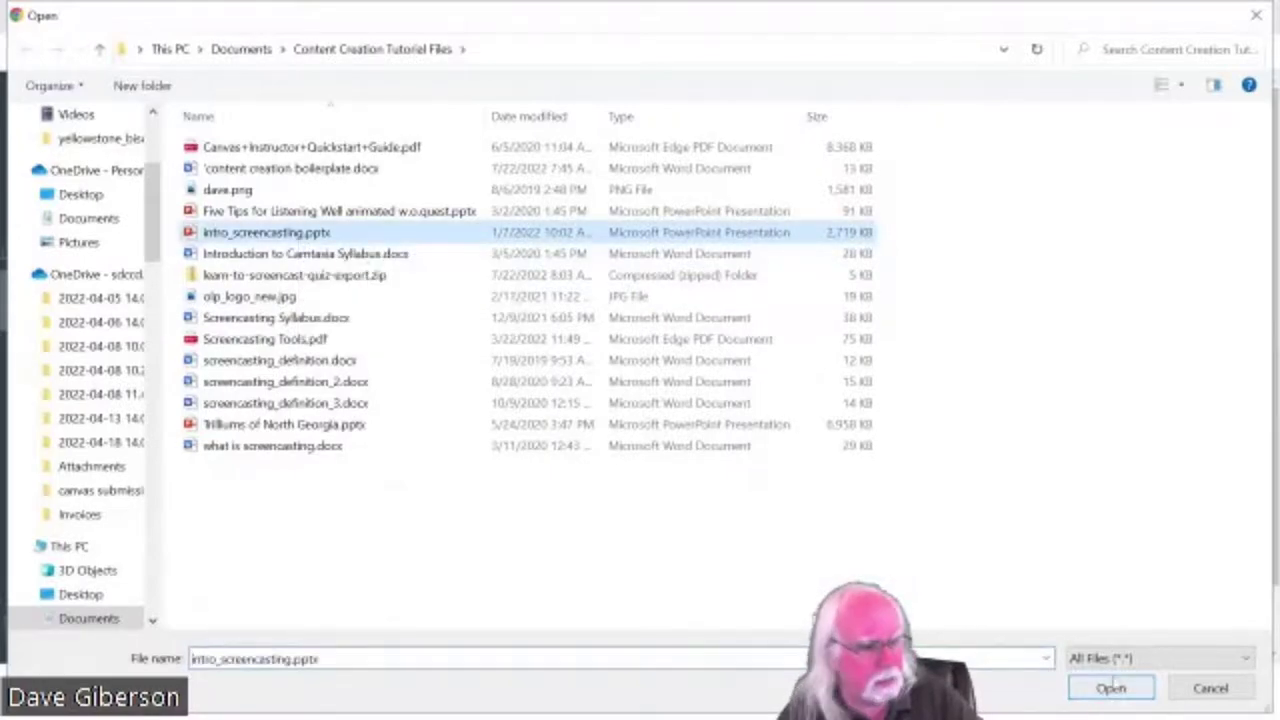
click(1110, 688)
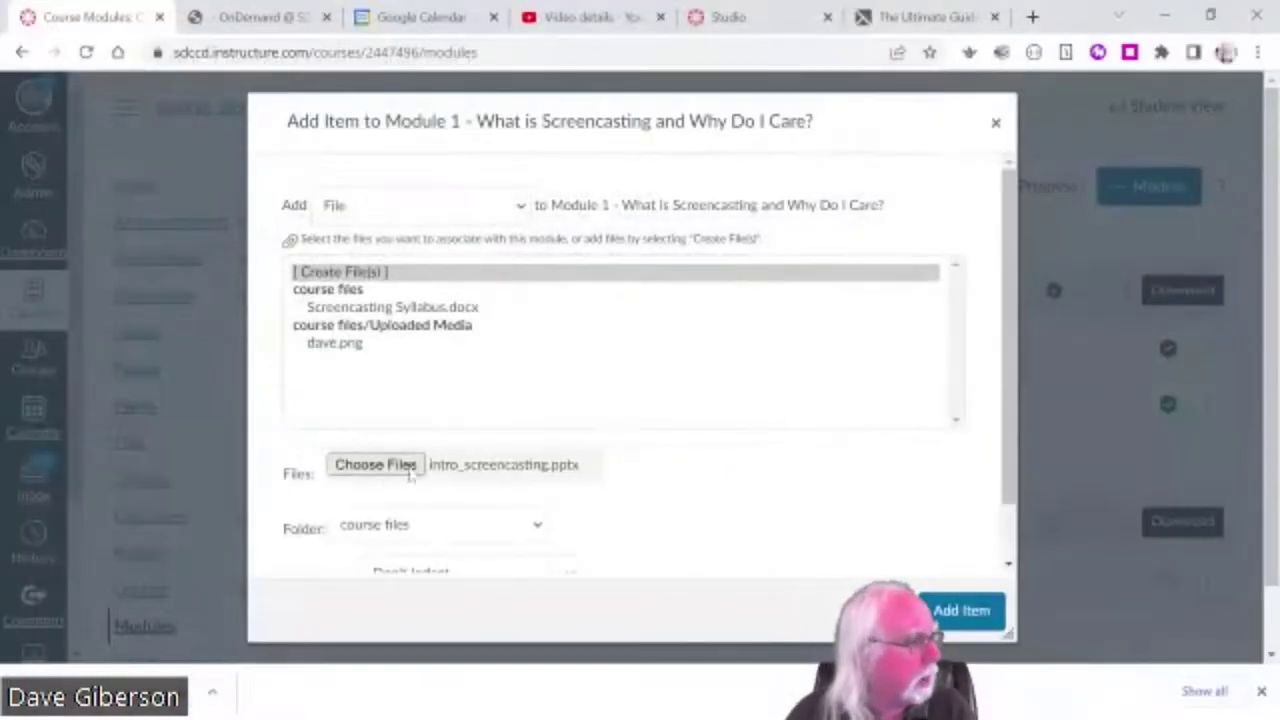
click(962, 614)
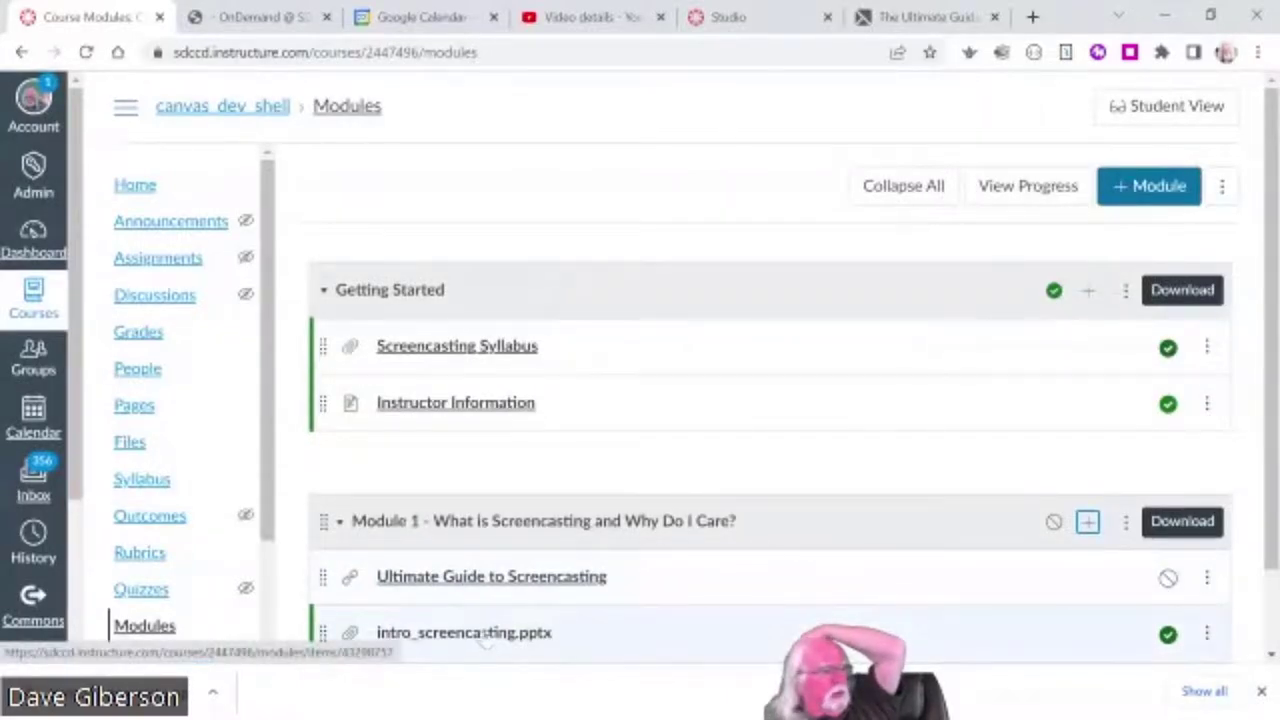
click(486, 634)
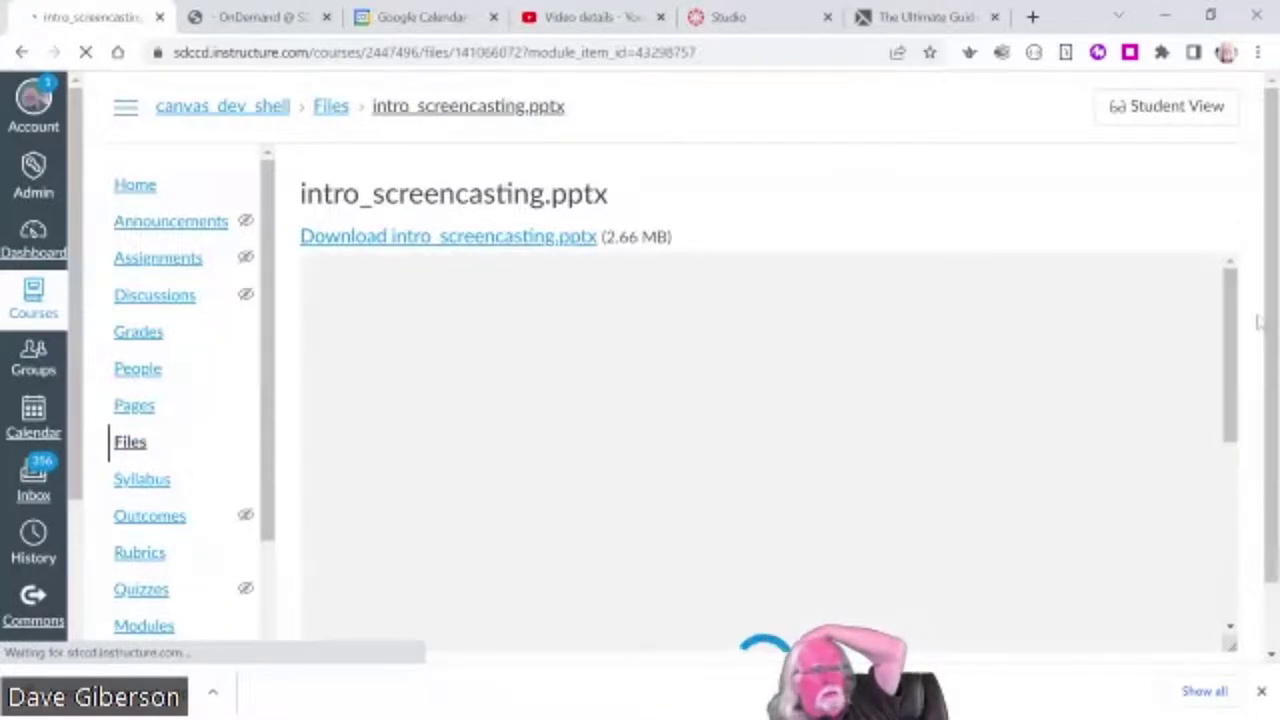
drag(1272, 318, 1270, 415)
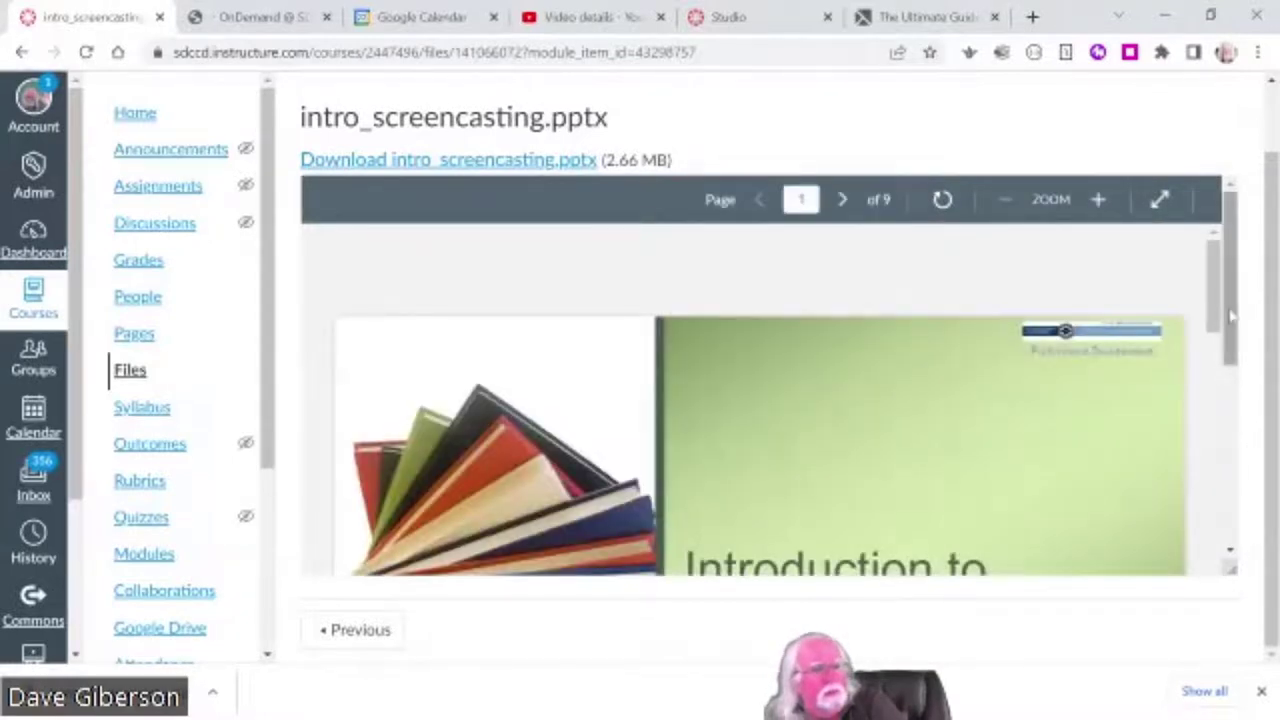
scroll(1232, 316, down, 2)
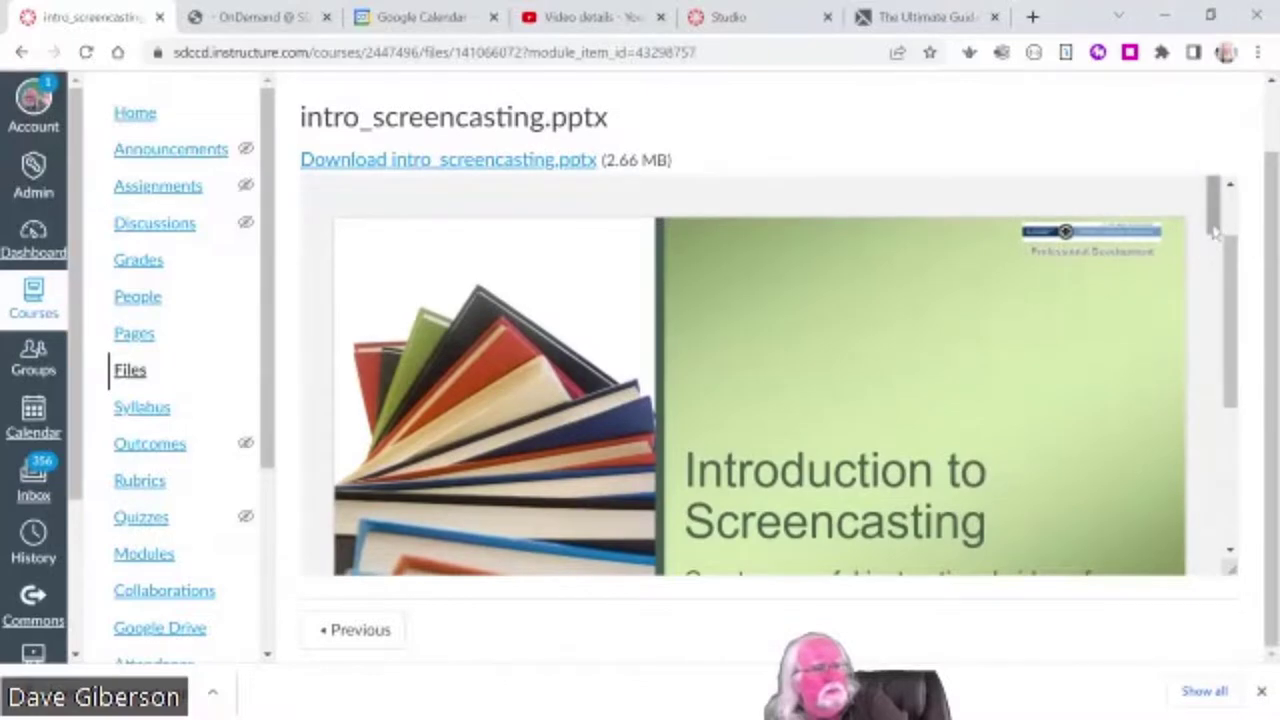
drag(1215, 232, 1208, 501)
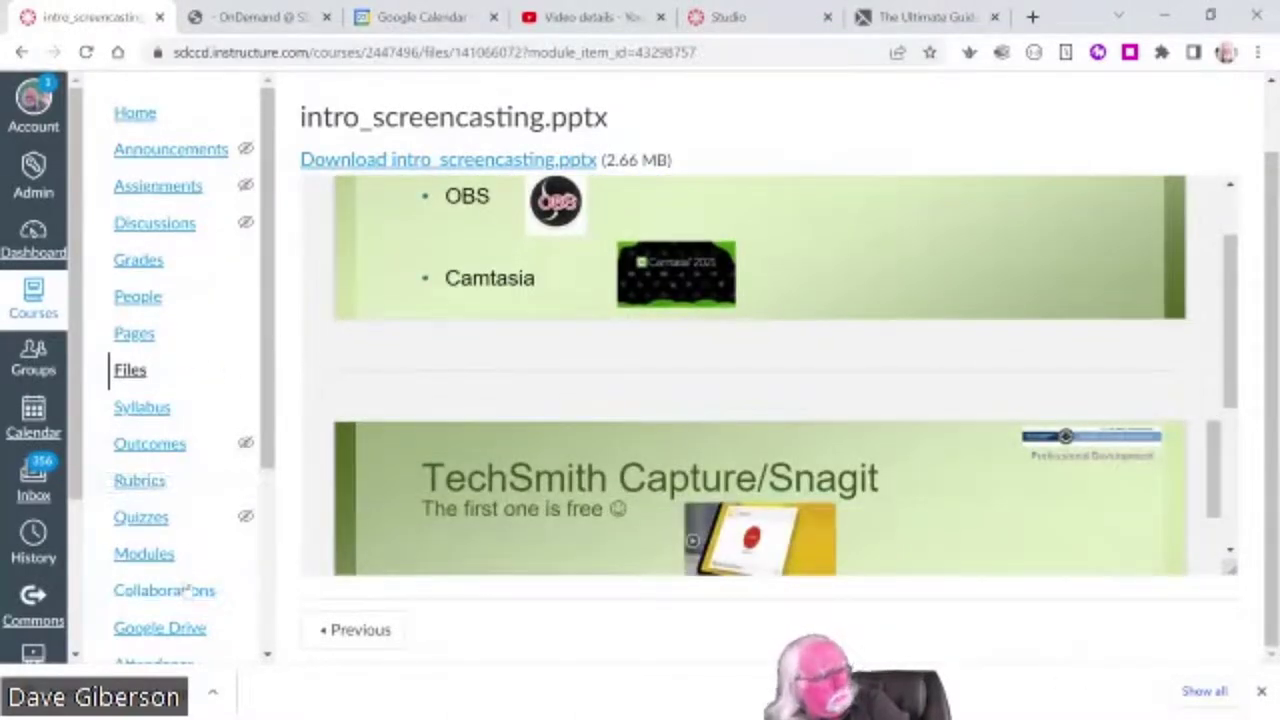
drag(268, 462, 268, 547)
click(144, 426)
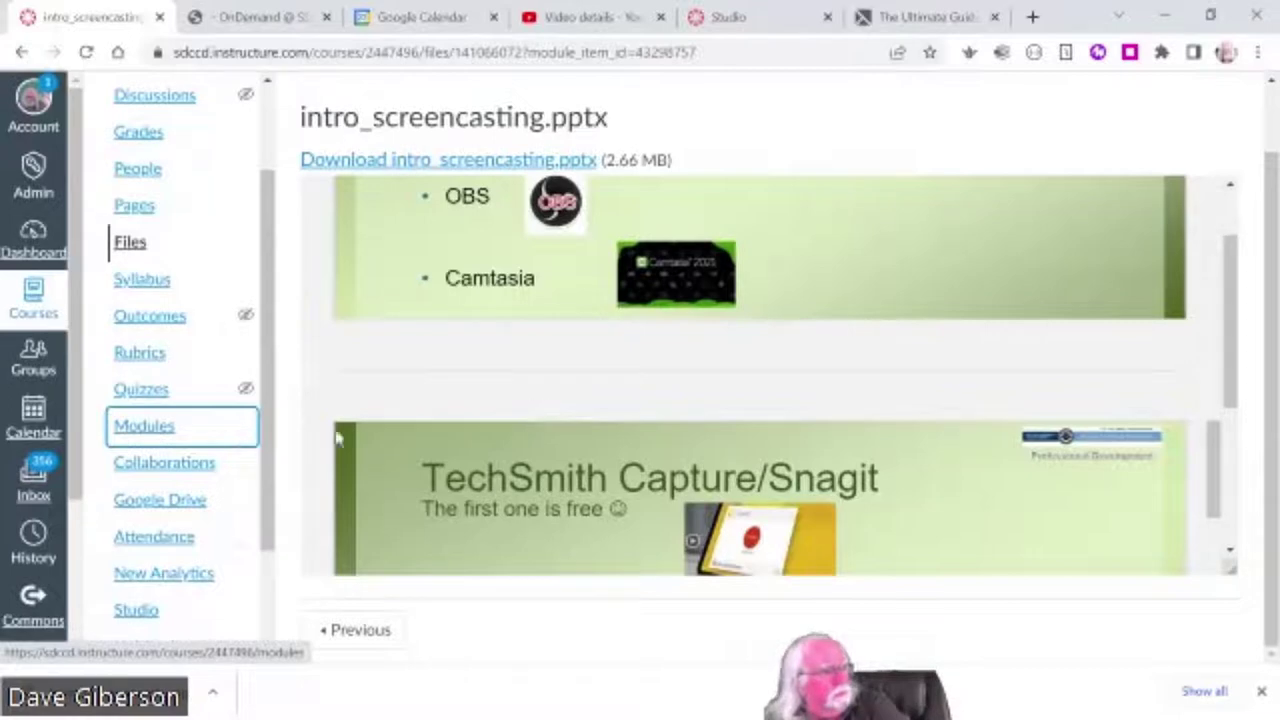
click(142, 430)
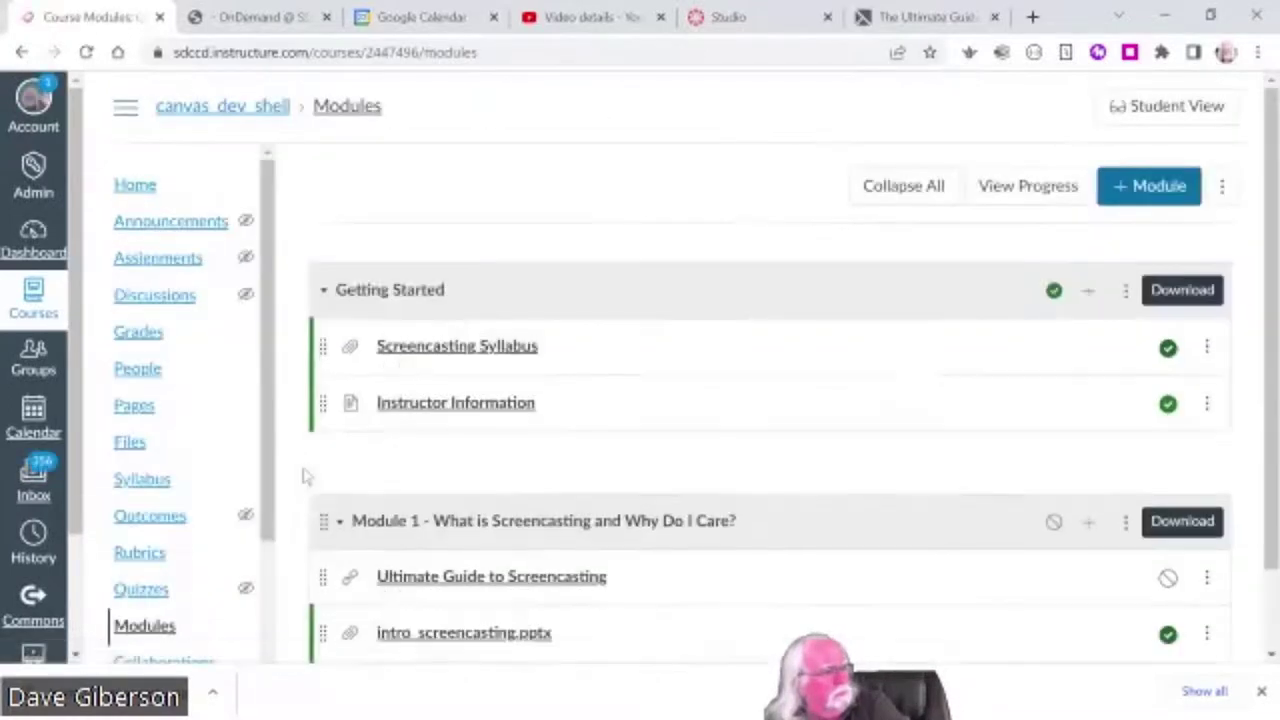
- Scroll the Modules page and minimize the browser to reveal the PowerPoint Content Links slide
scroll(860, 517, down, 1)
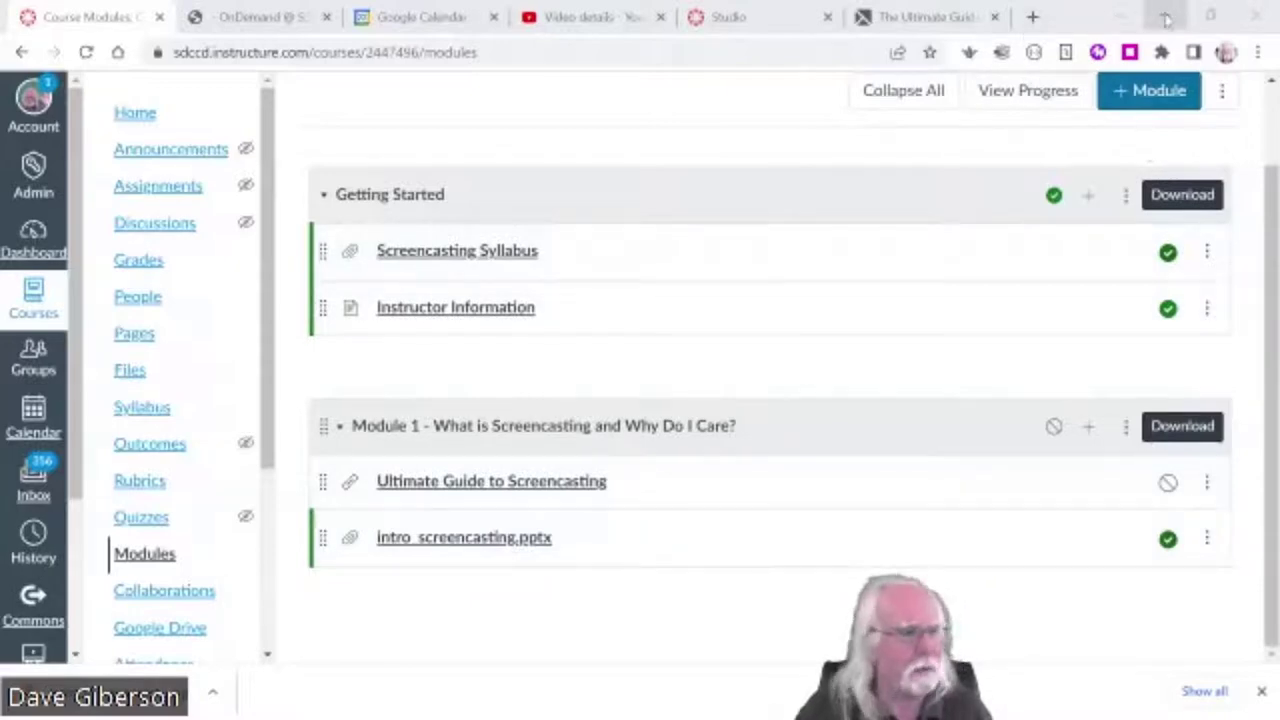
click(1165, 17)
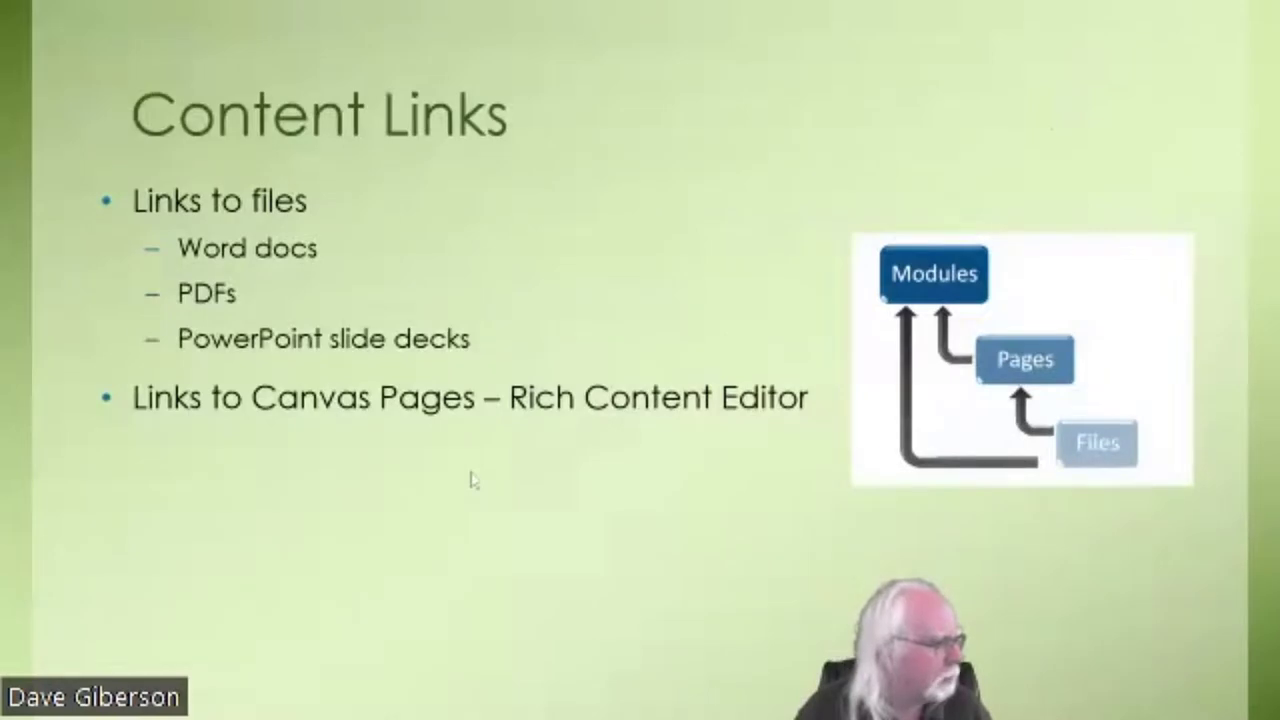
- Reveal the 'External URLs (Weblinks)' and 'Links to videos' bullets, then advance to the Assessments slide
click(510, 530)
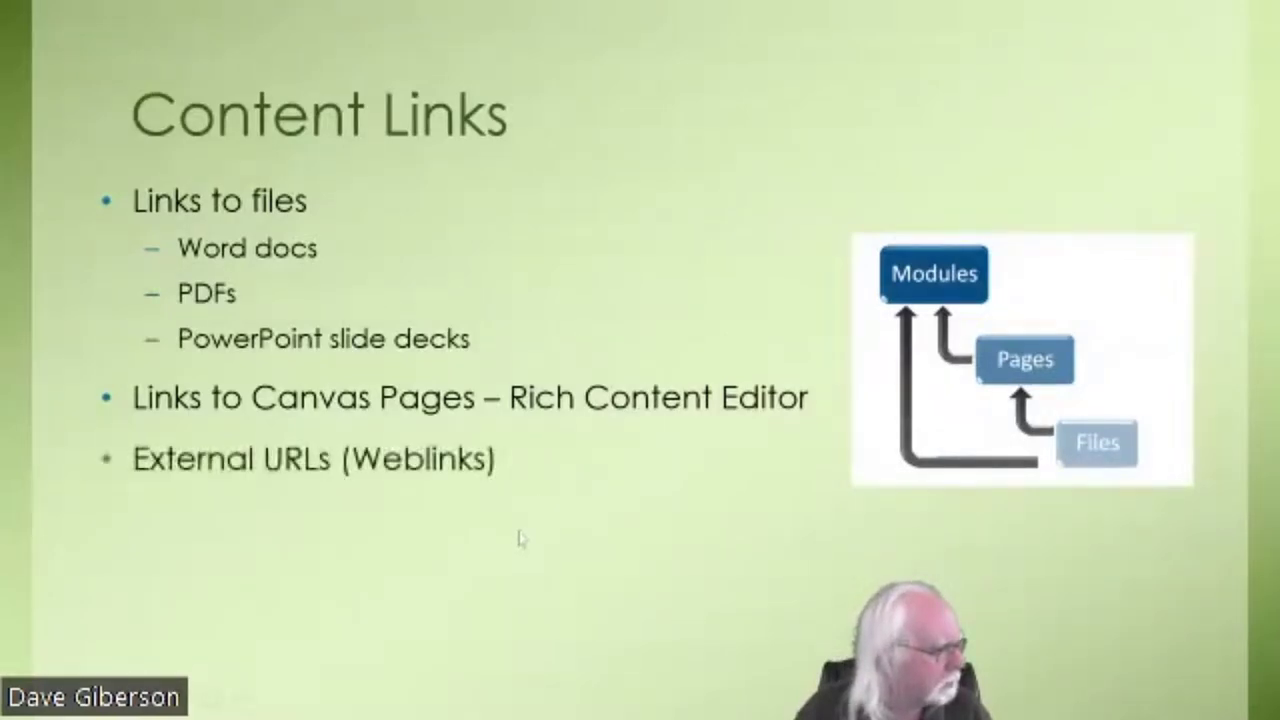
click(617, 550)
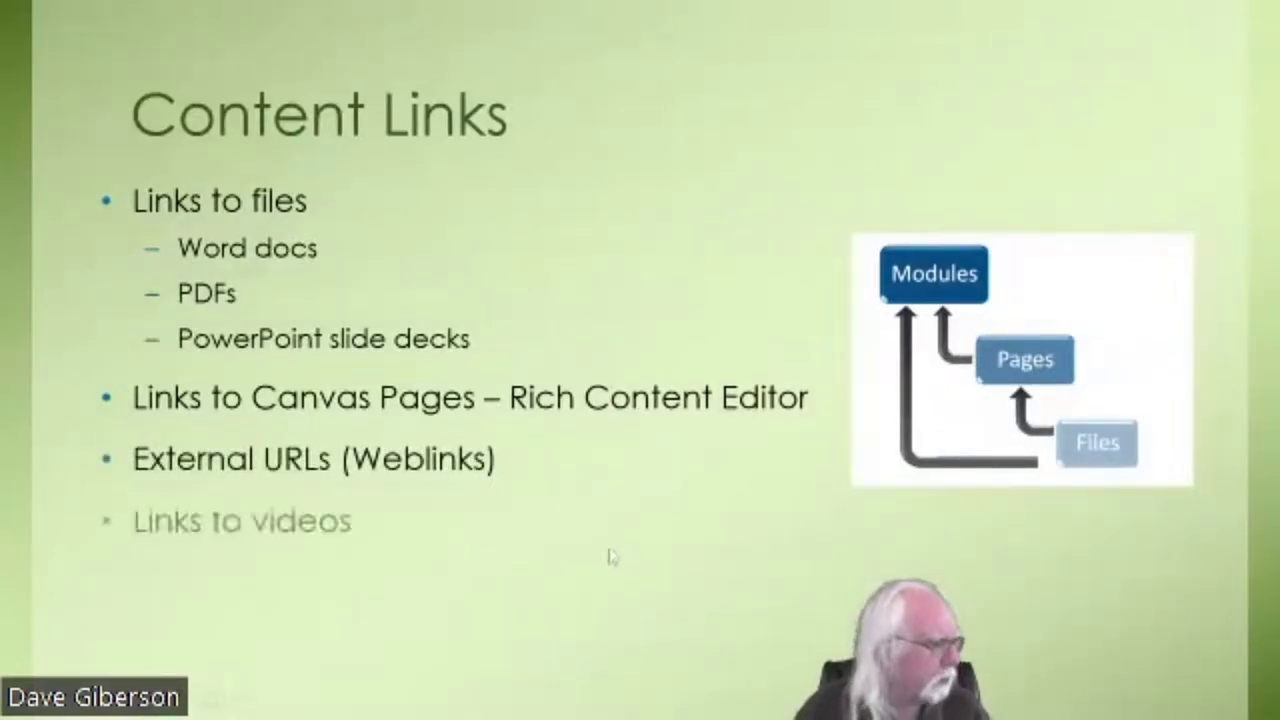
click(475, 597)
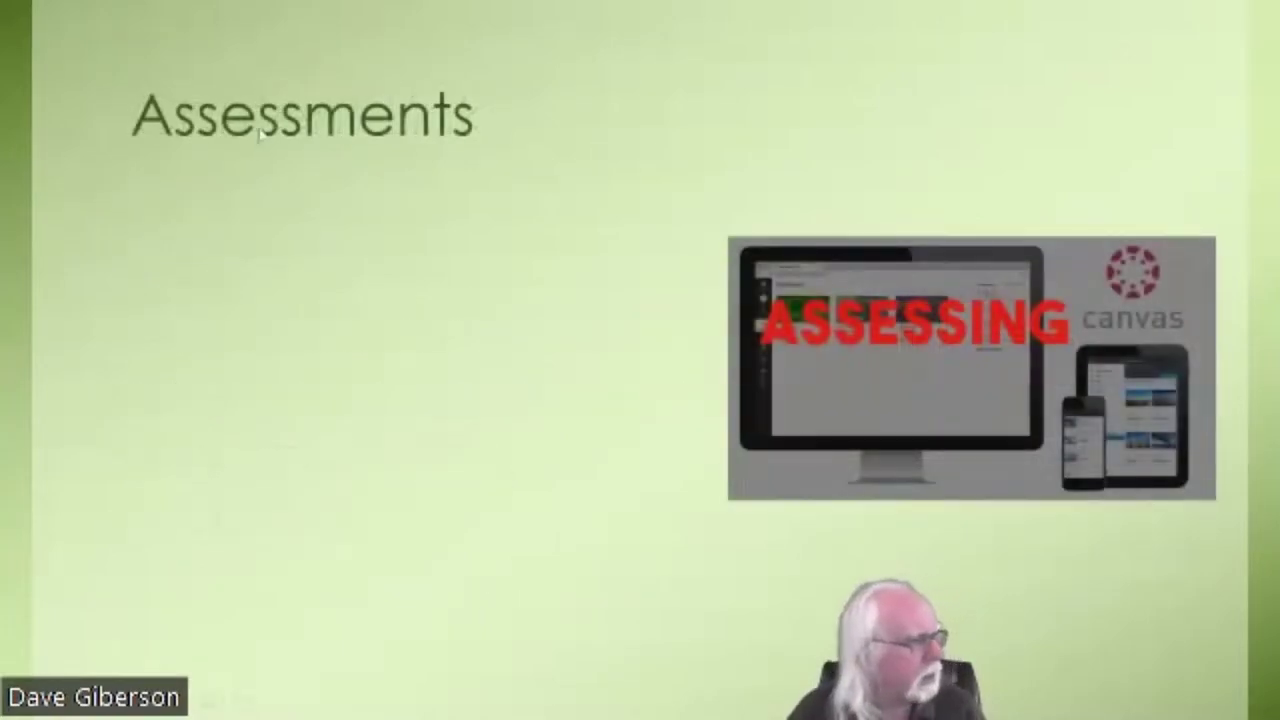
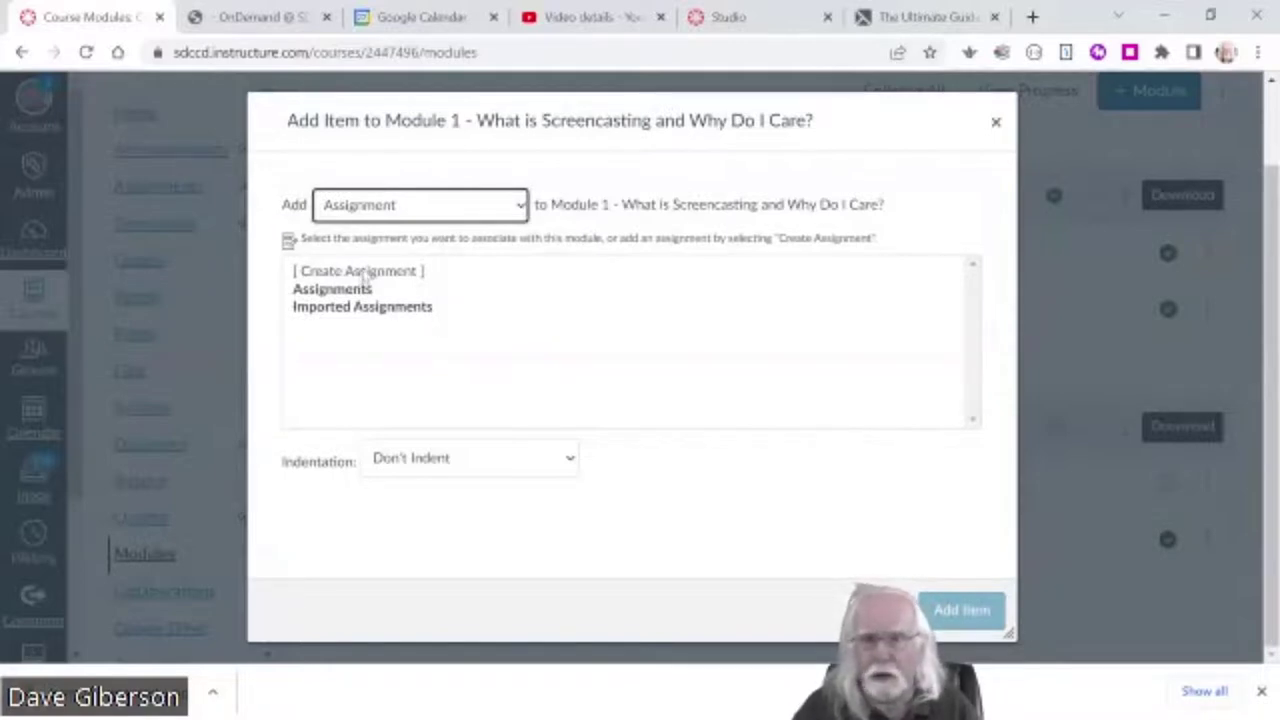
- Add a new assignment named 'Screencasting Definition' to Module 1
click(365, 272)
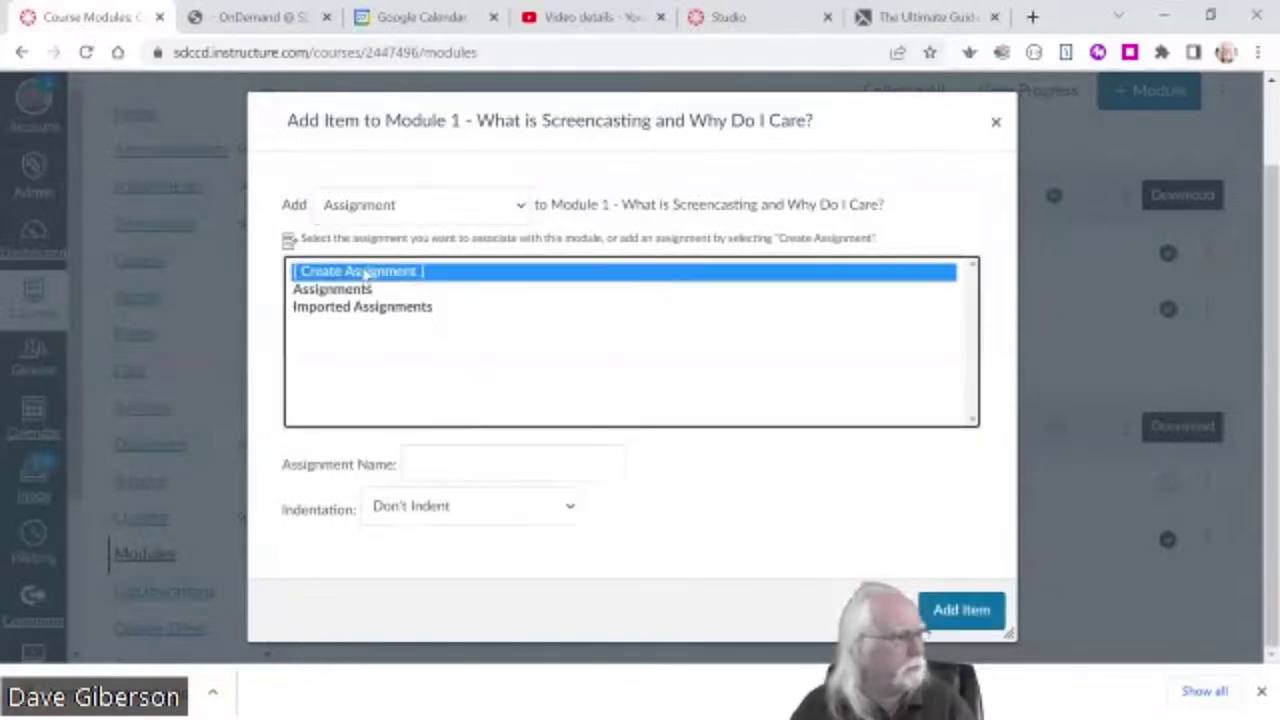
click(470, 464)
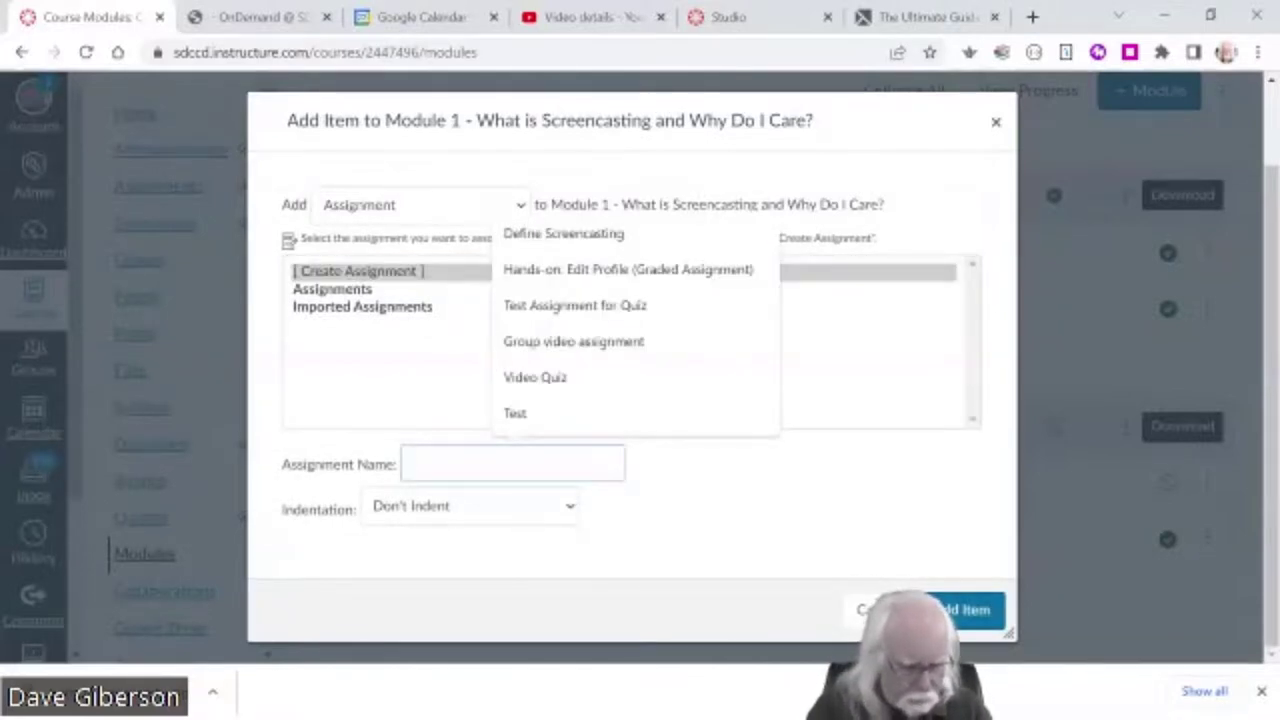
text(SCreencastin)
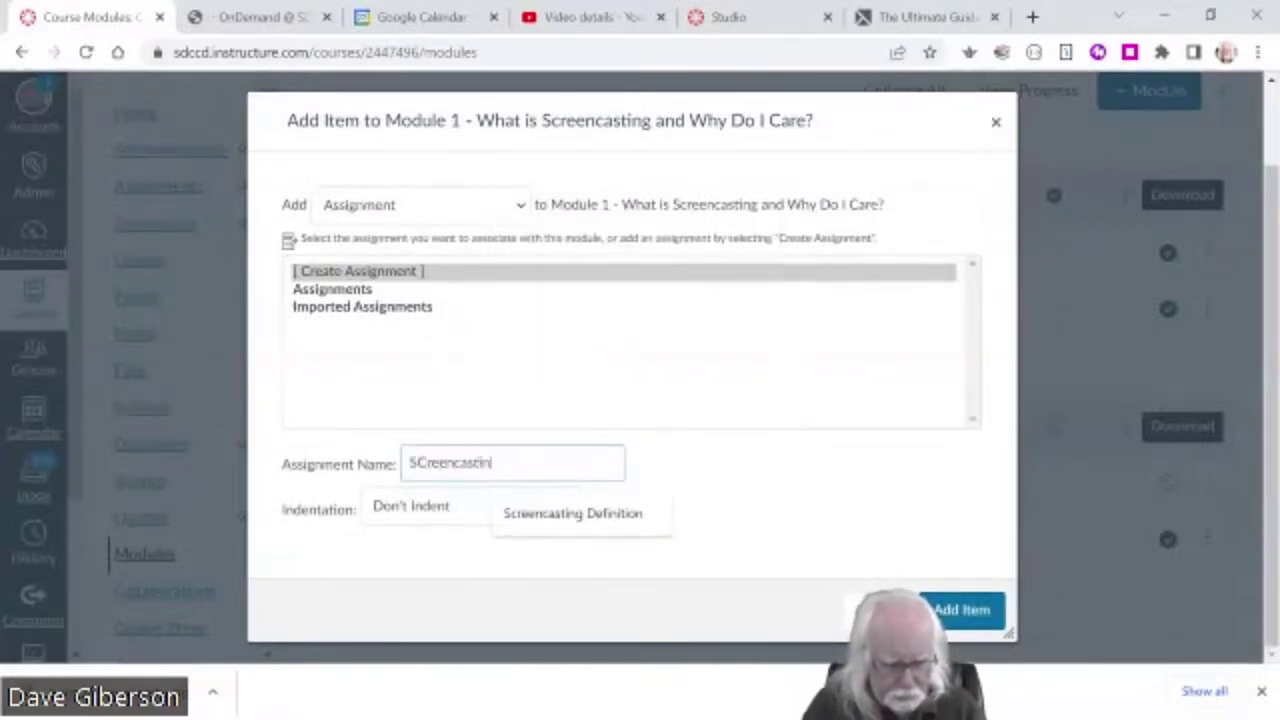
text(g Definition)
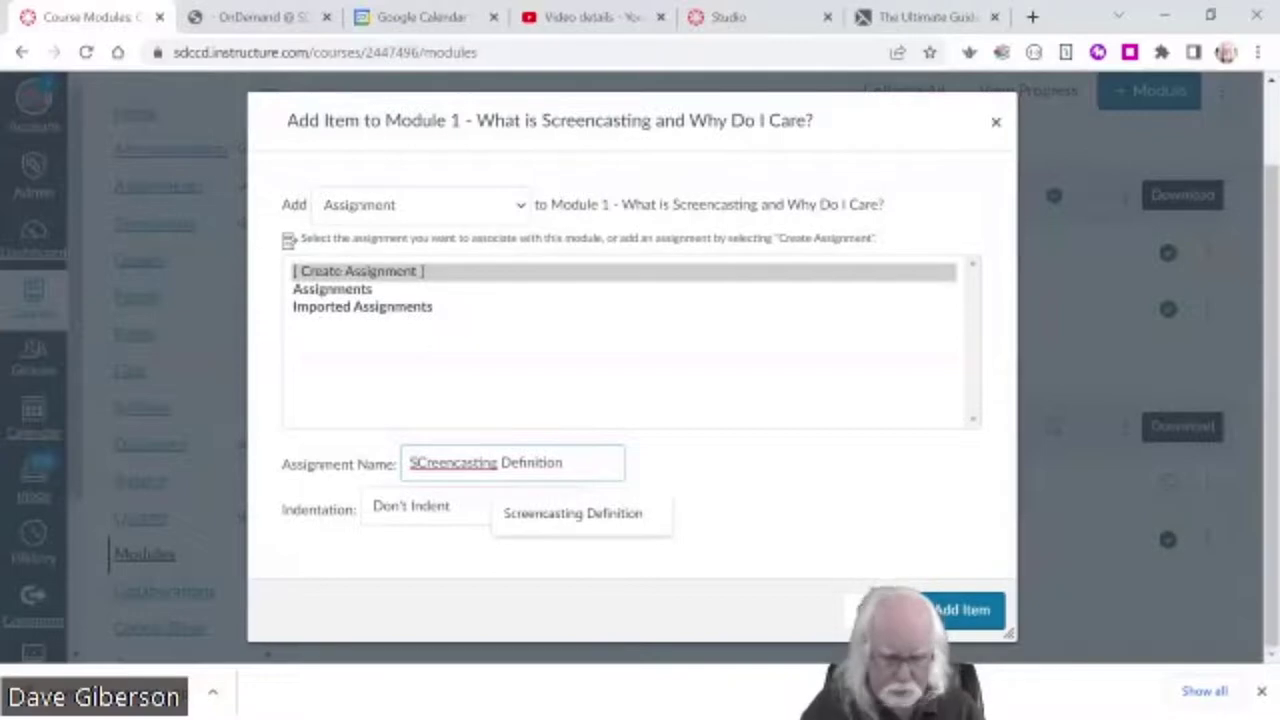
click(573, 513)
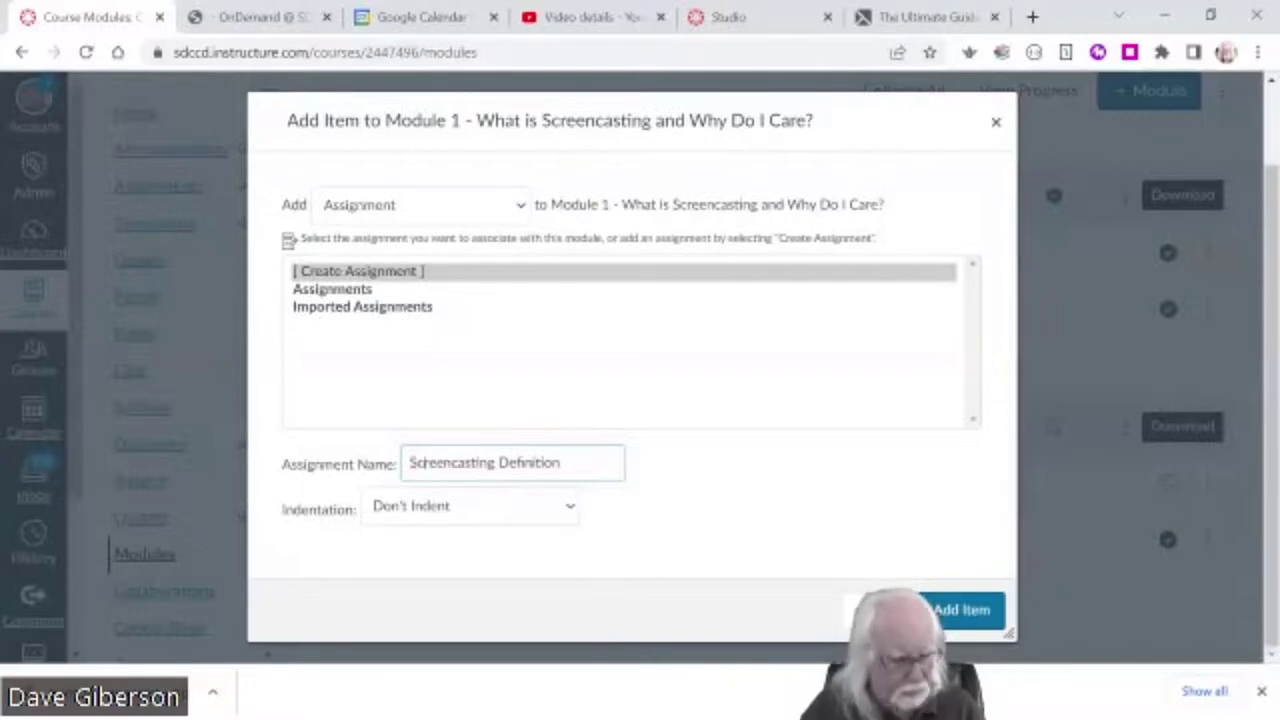
click(975, 619)
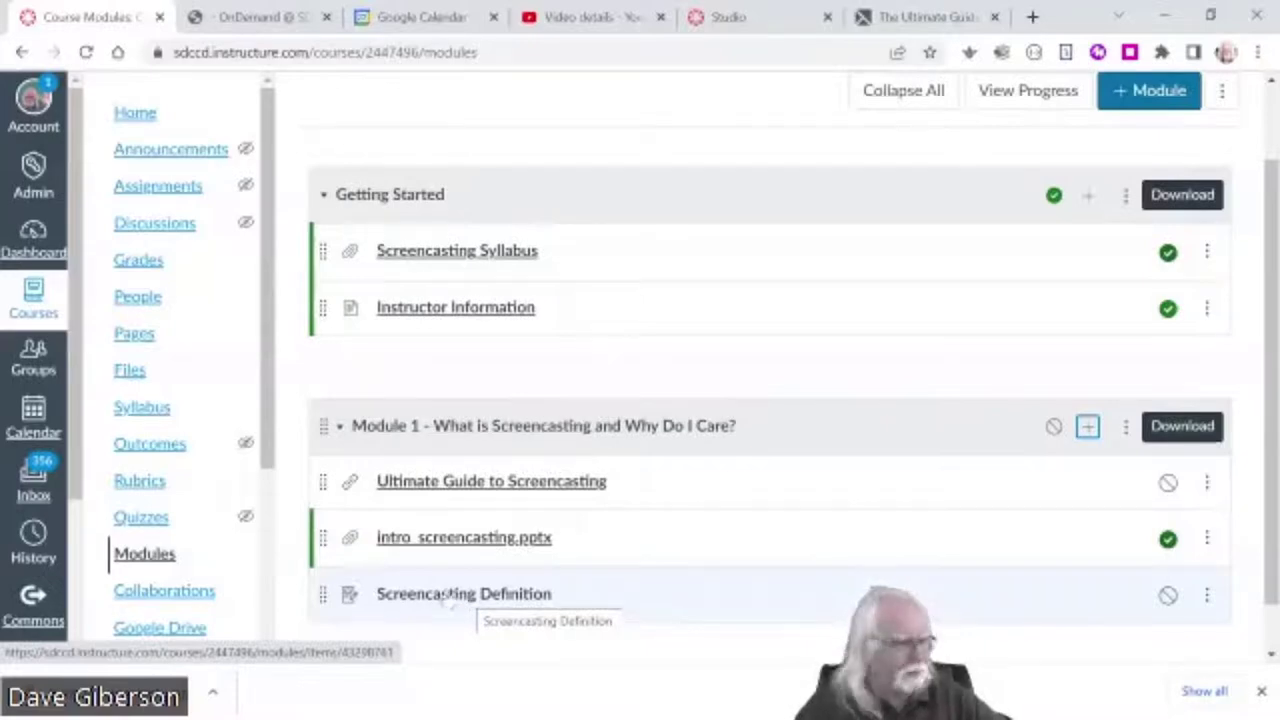
- Open the Screencasting Definition assignment and switch it to edit mode
click(450, 598)
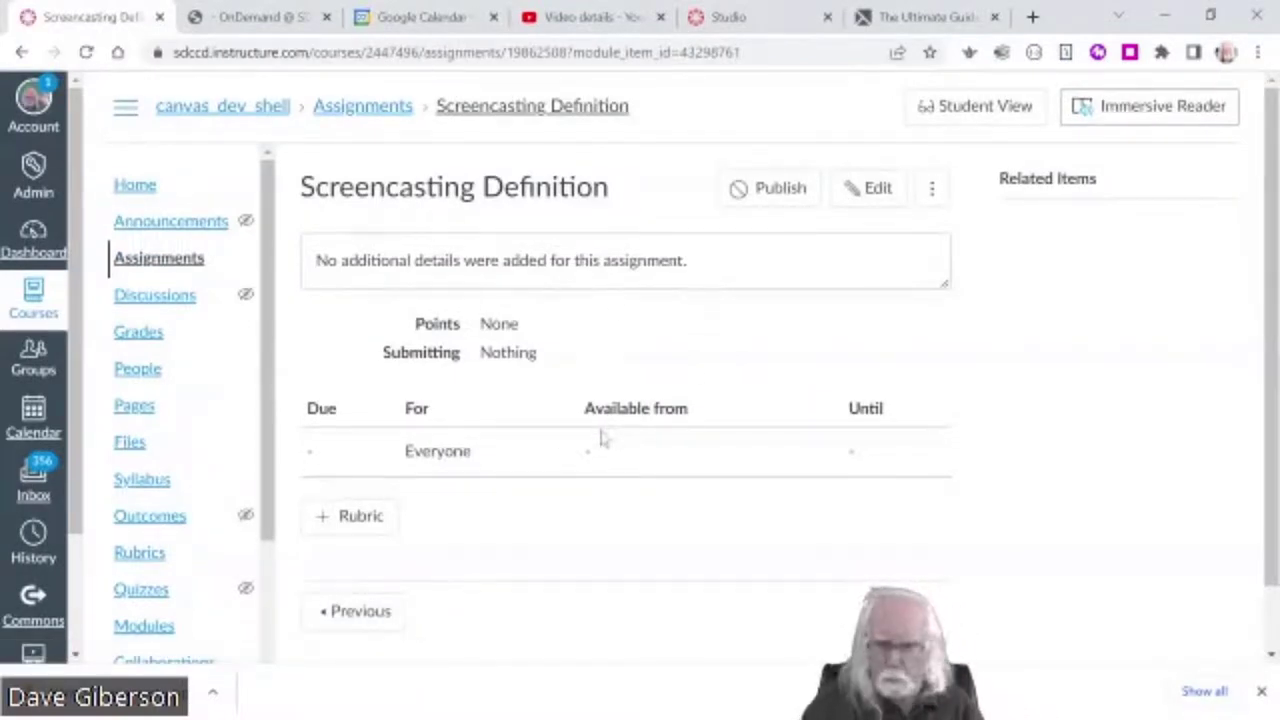
click(868, 196)
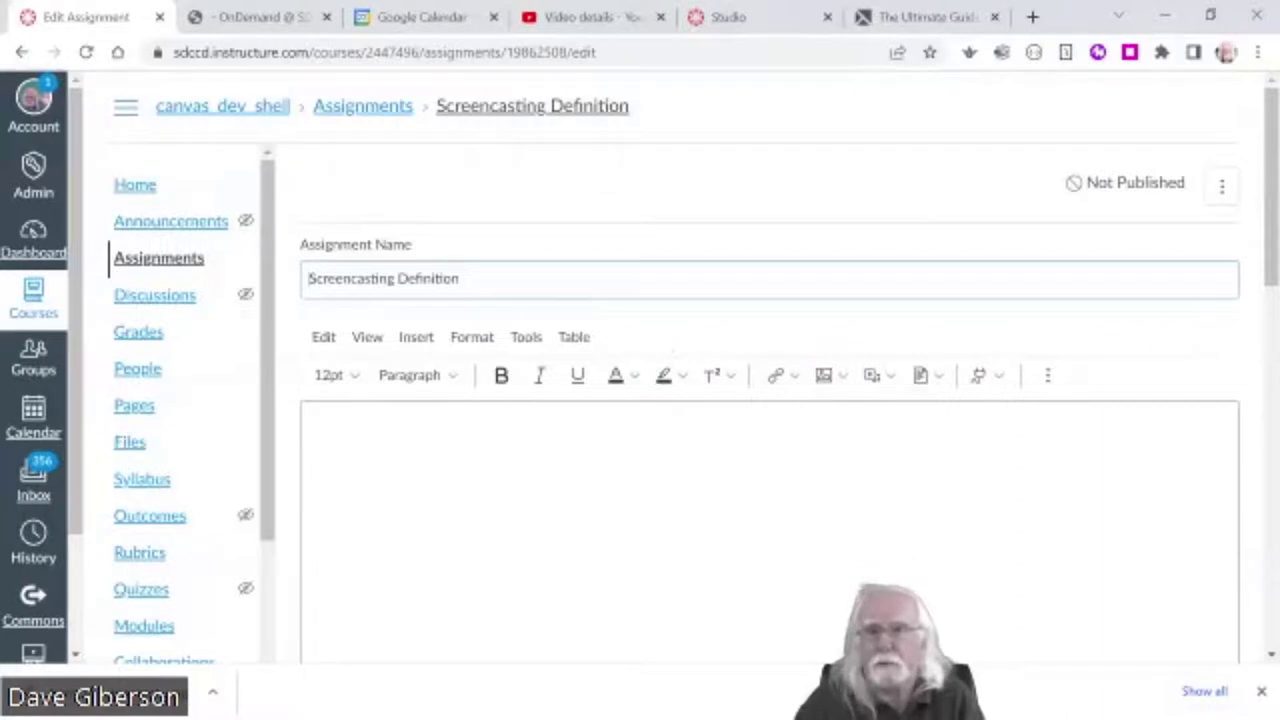
- Paste the description: define screencasting, list three uses and two tools, upload a Word document
scroll(575, 337, down, 3)
scroll(575, 337, up, 3)
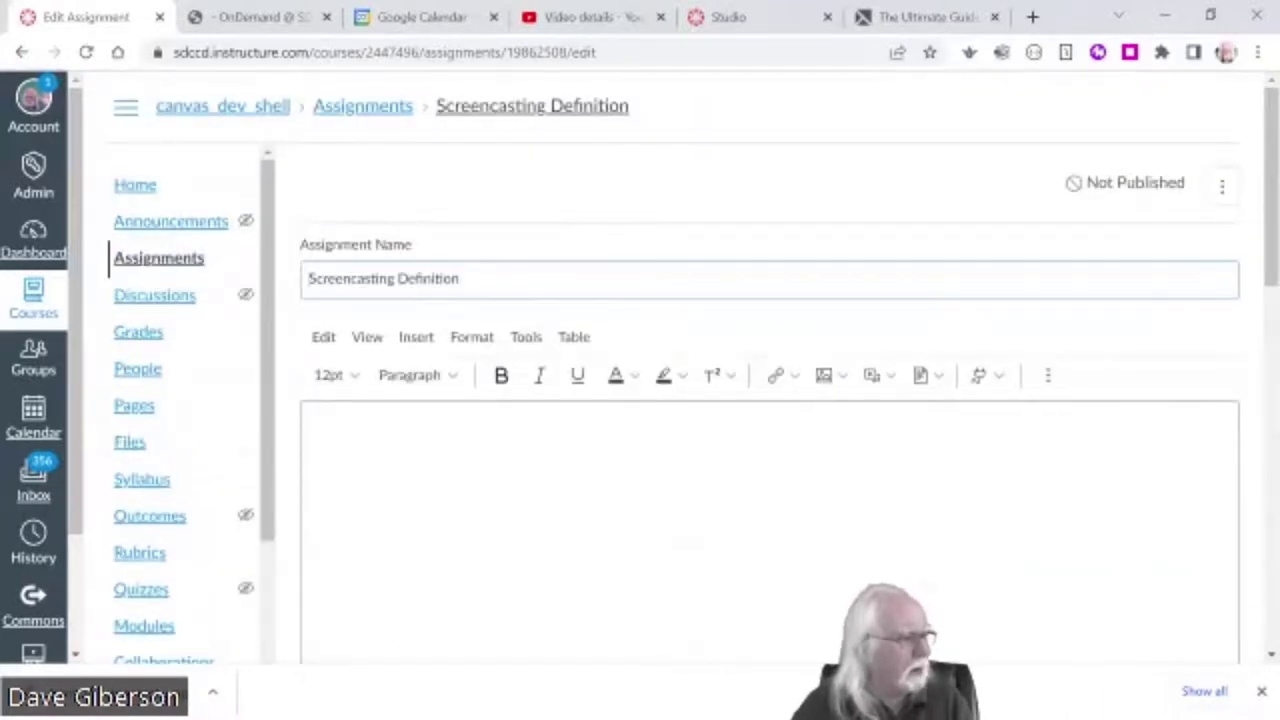
click(313, 439)
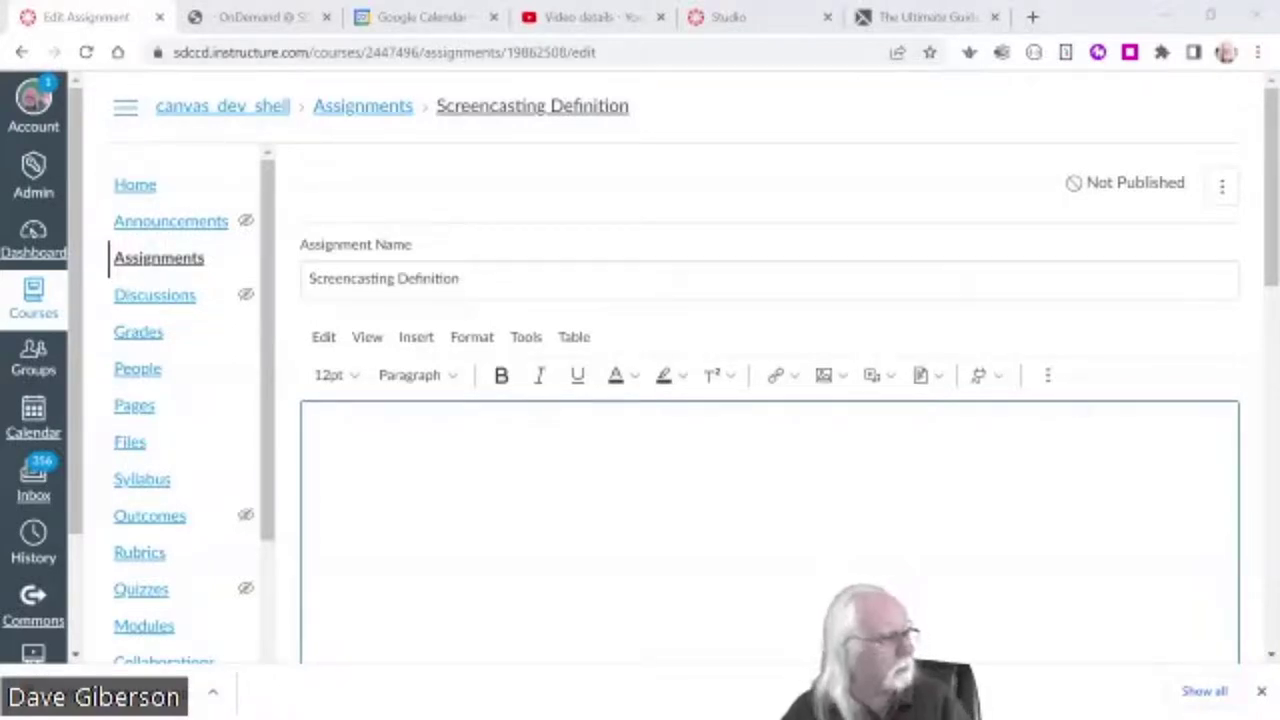
text(In your own words, define the term screencasting, list three instructional applications for it, and list at least two software tools that you can use to create screencasts.  Upload your submission as a Word document.)
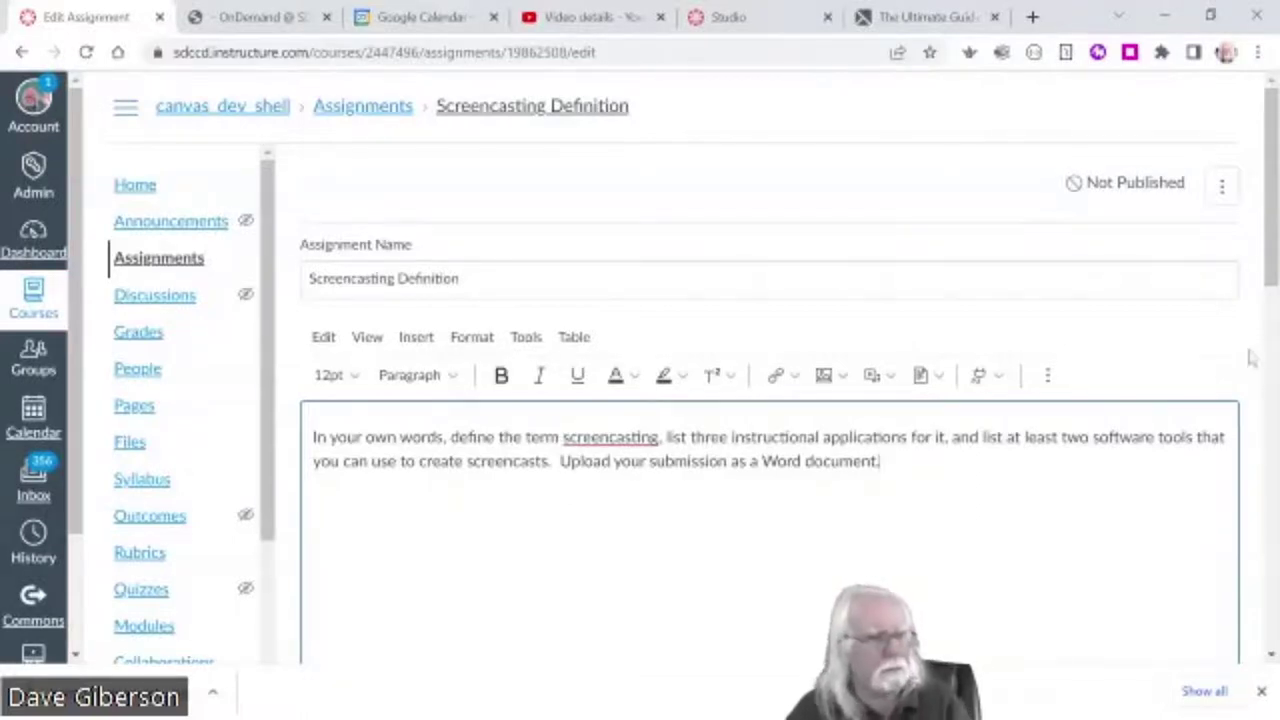
drag(1270, 275, 1268, 364)
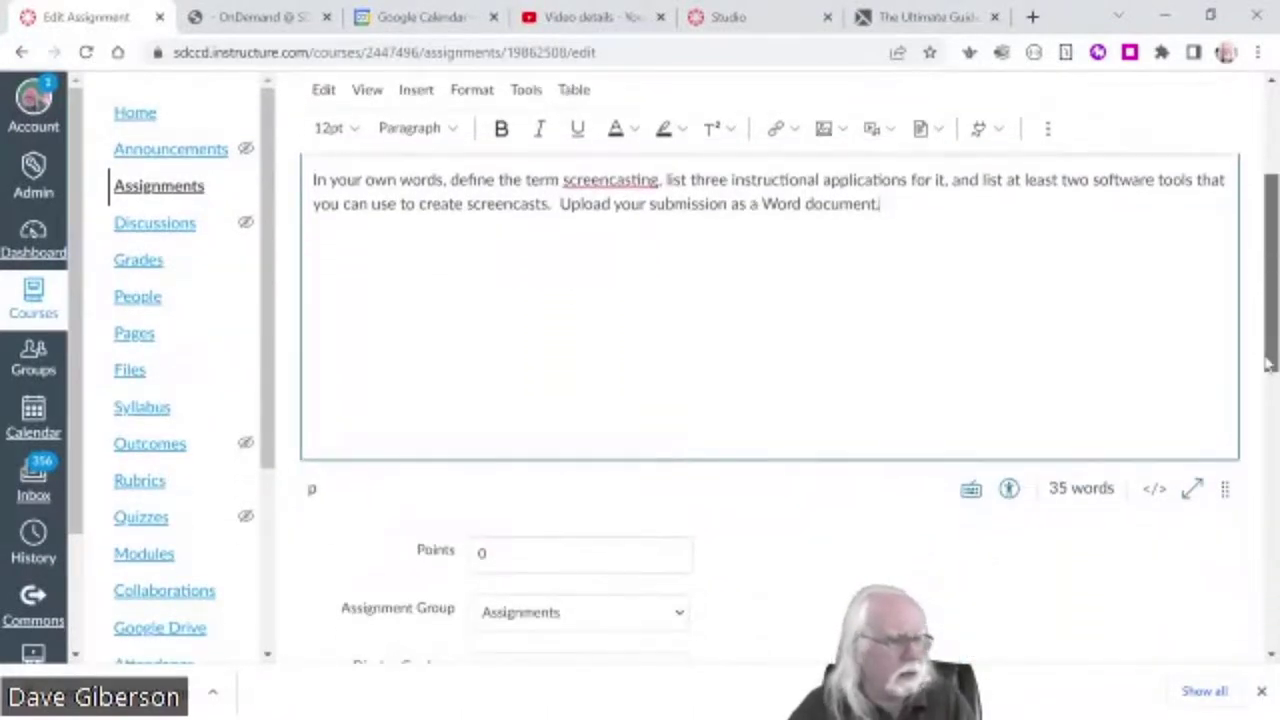
scroll(1268, 364, up, 2)
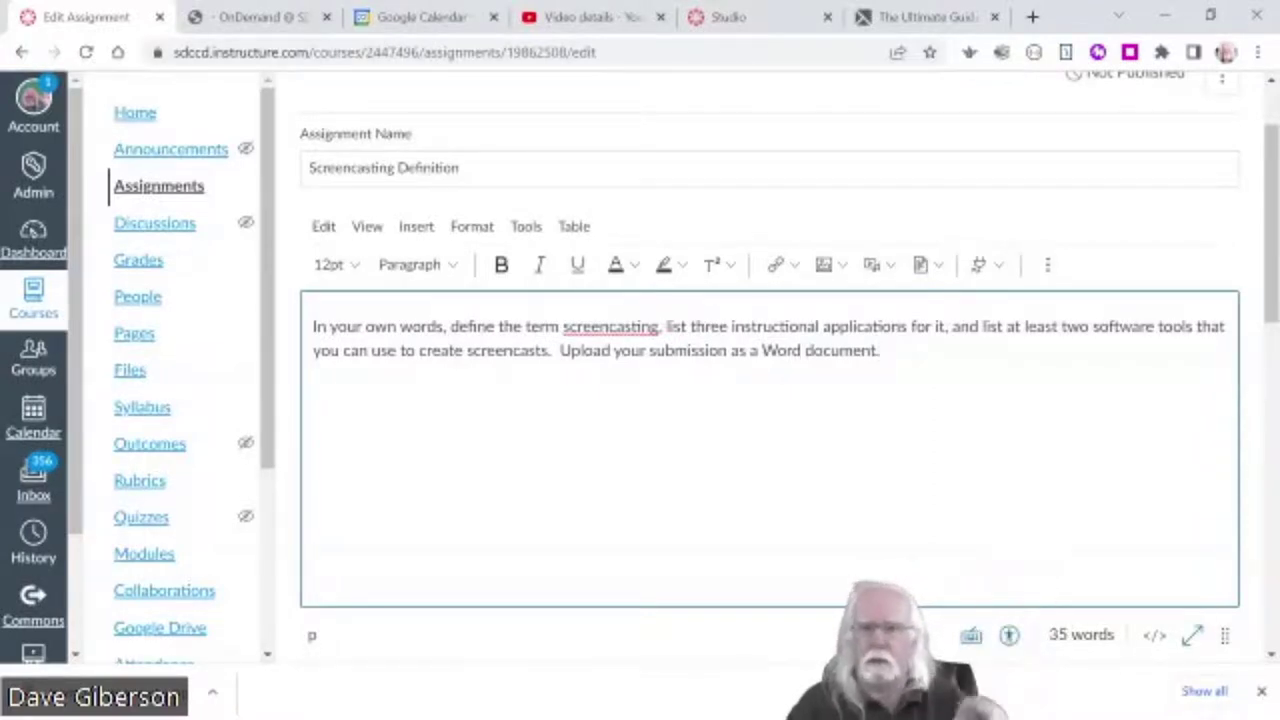
scroll(1272, 345, down, 1)
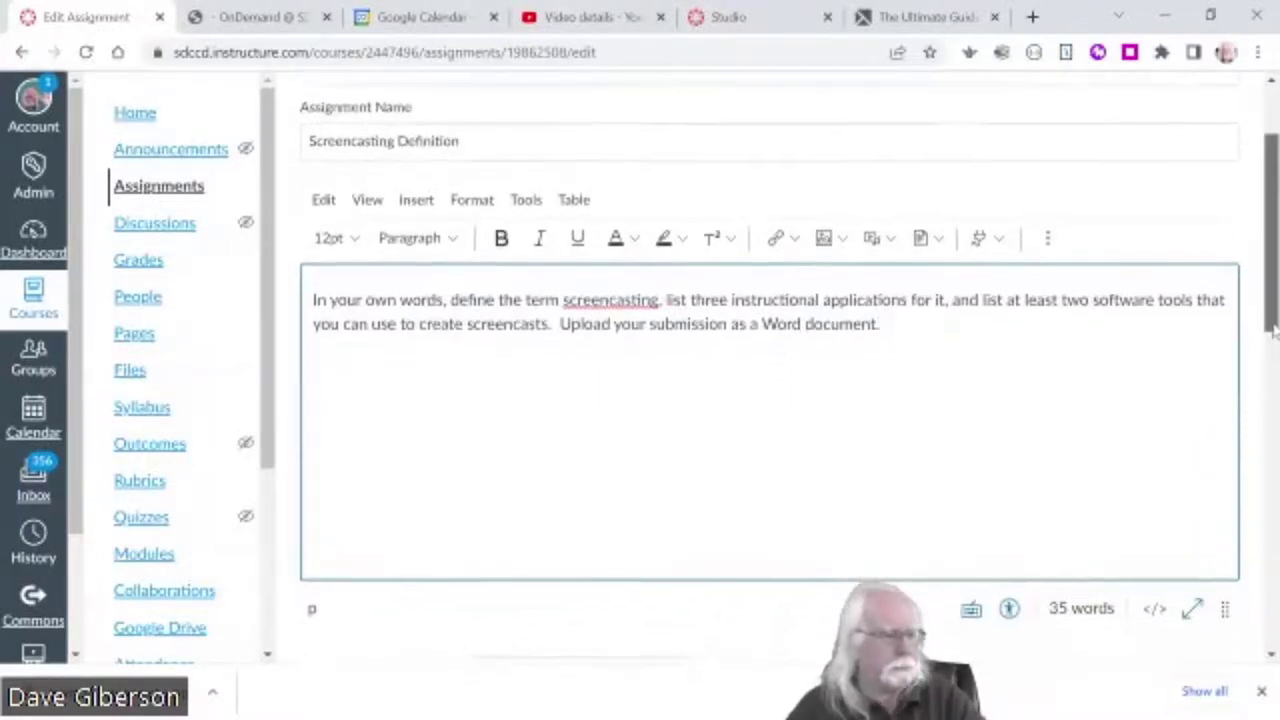
drag(1272, 345, 1255, 463)
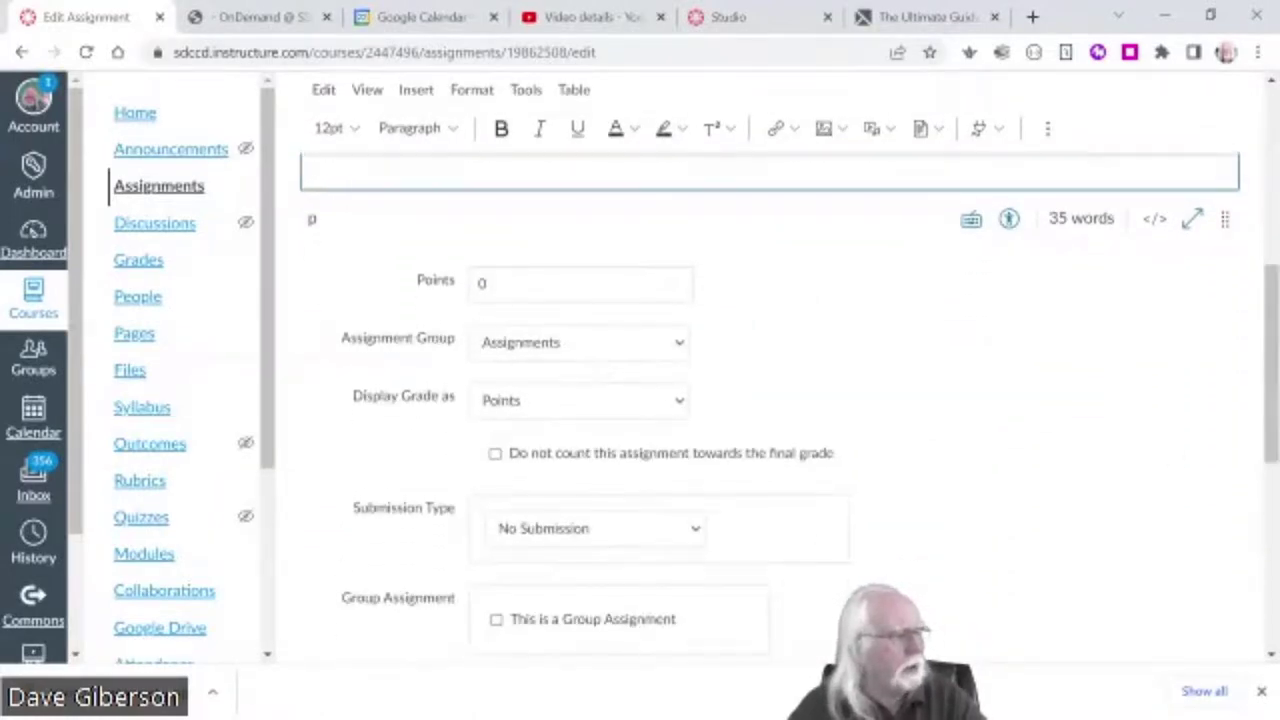
- Enter 10 as the assignment's point value
click(482, 284)
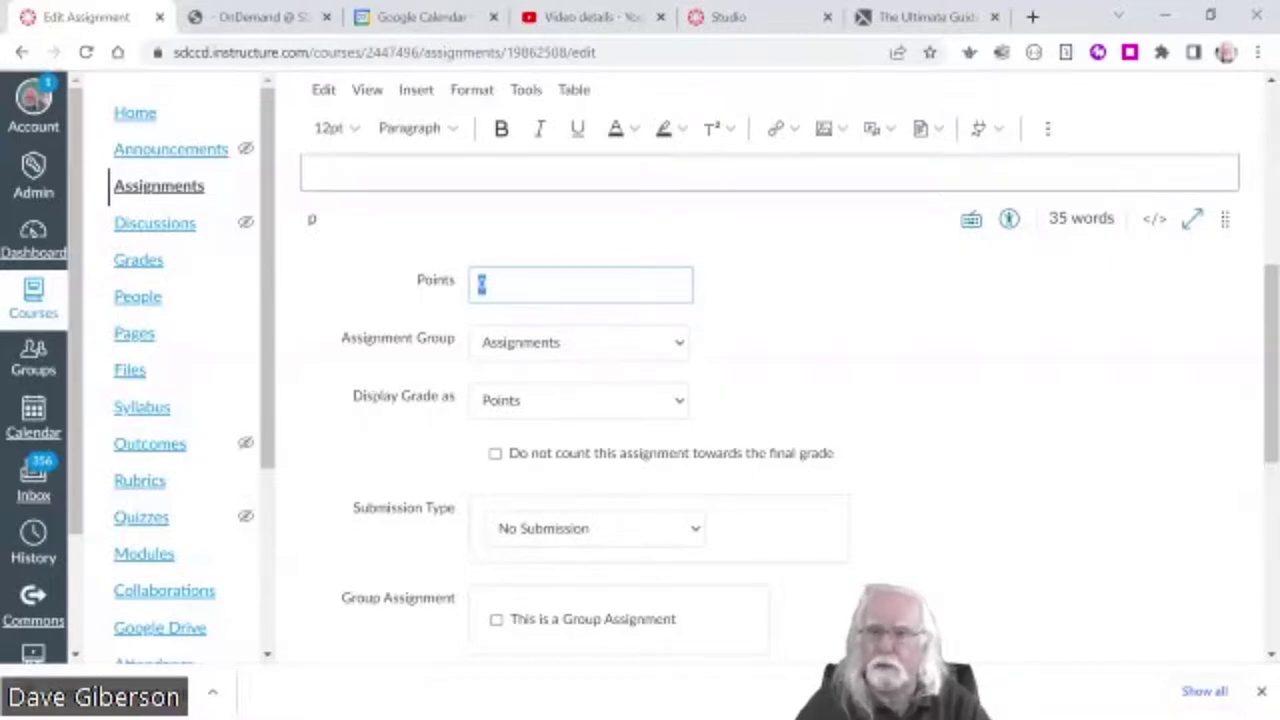
text(10)
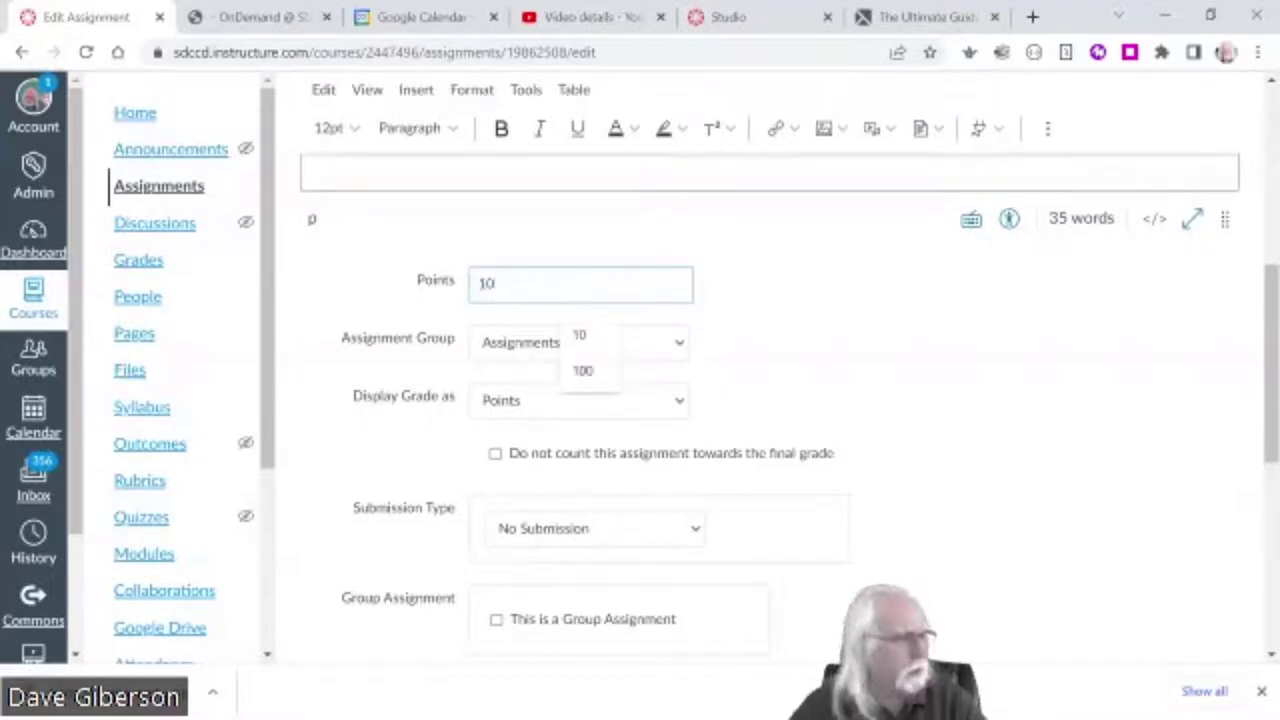
click(900, 352)
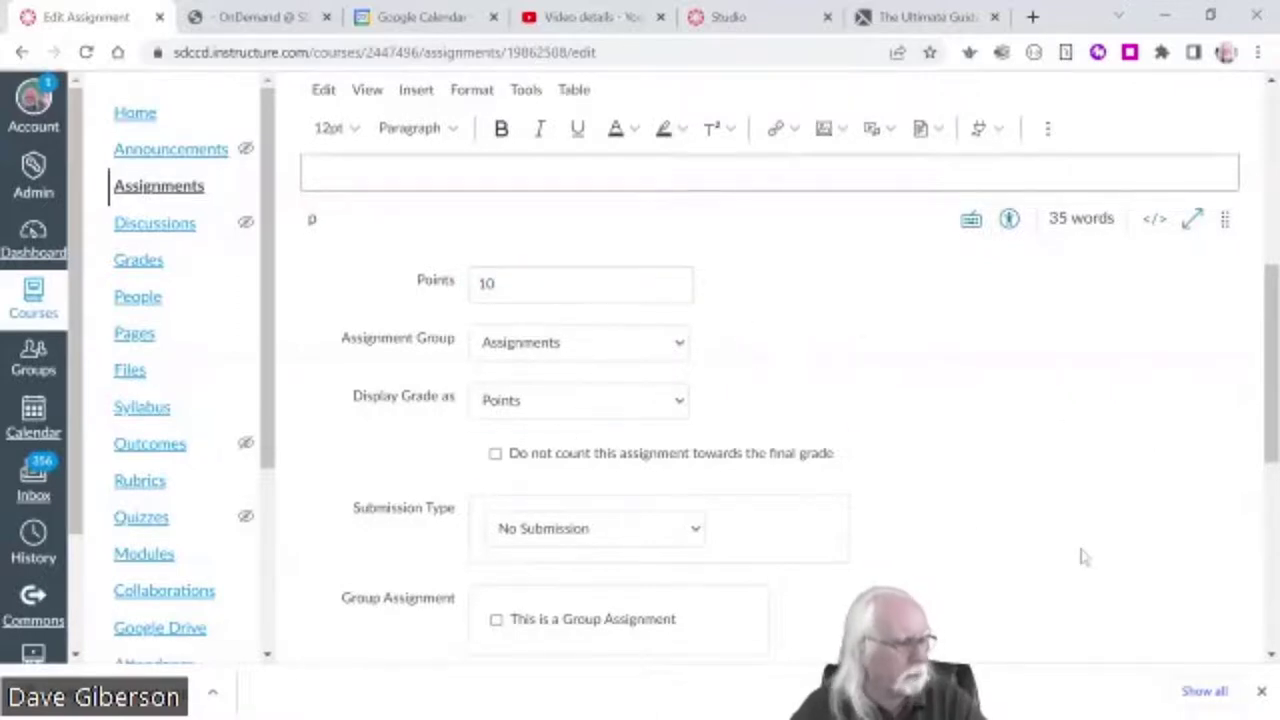
scroll(1080, 557, down, 2)
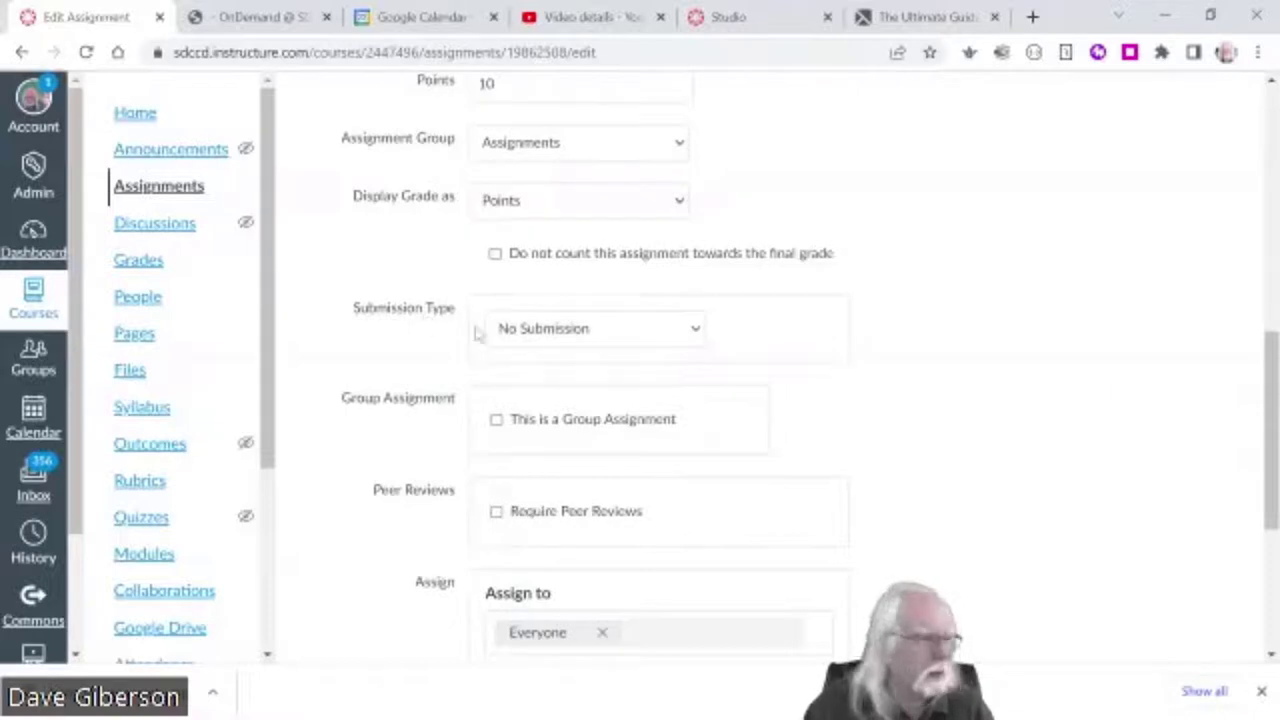
- Set the submission type to Online with File Uploads
click(695, 335)
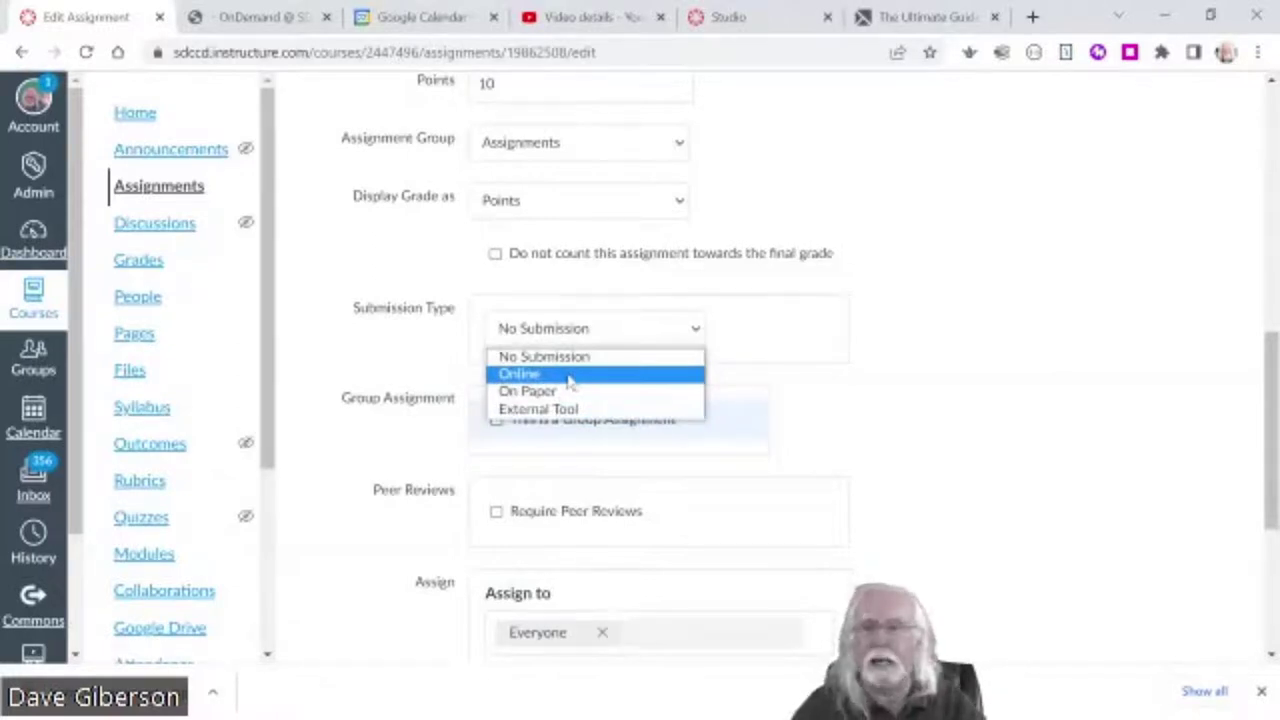
click(570, 375)
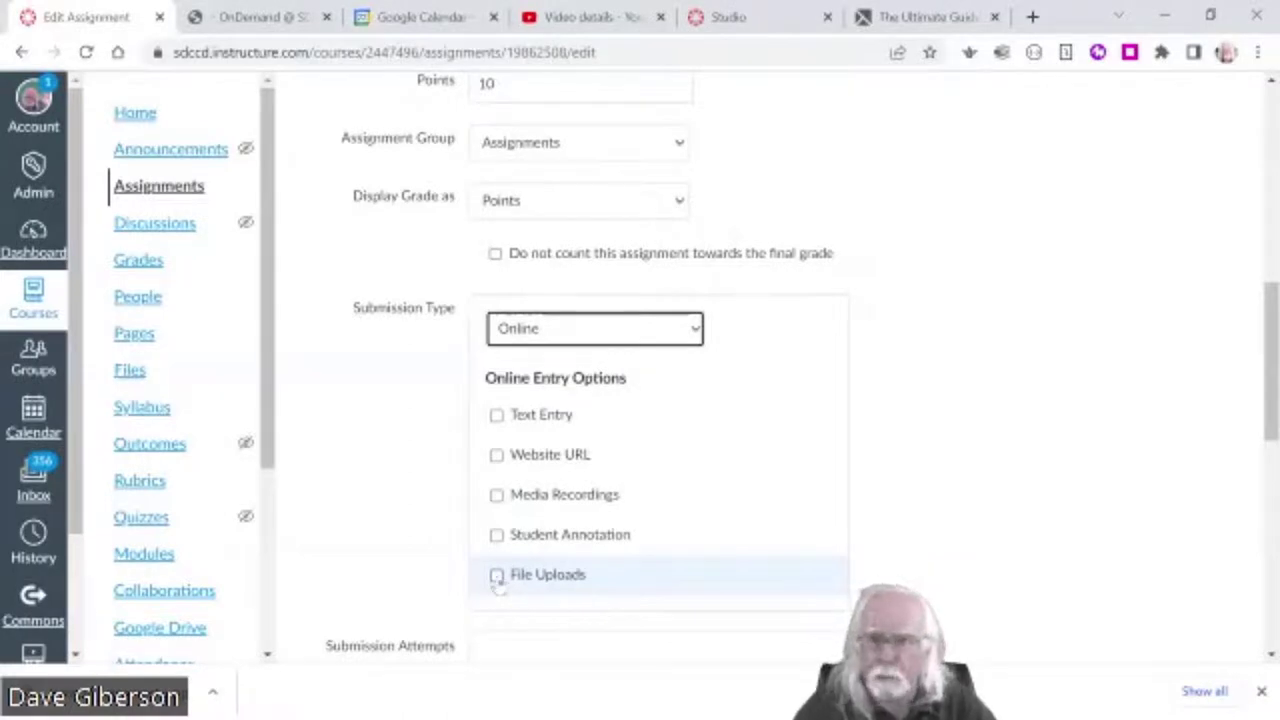
click(497, 580)
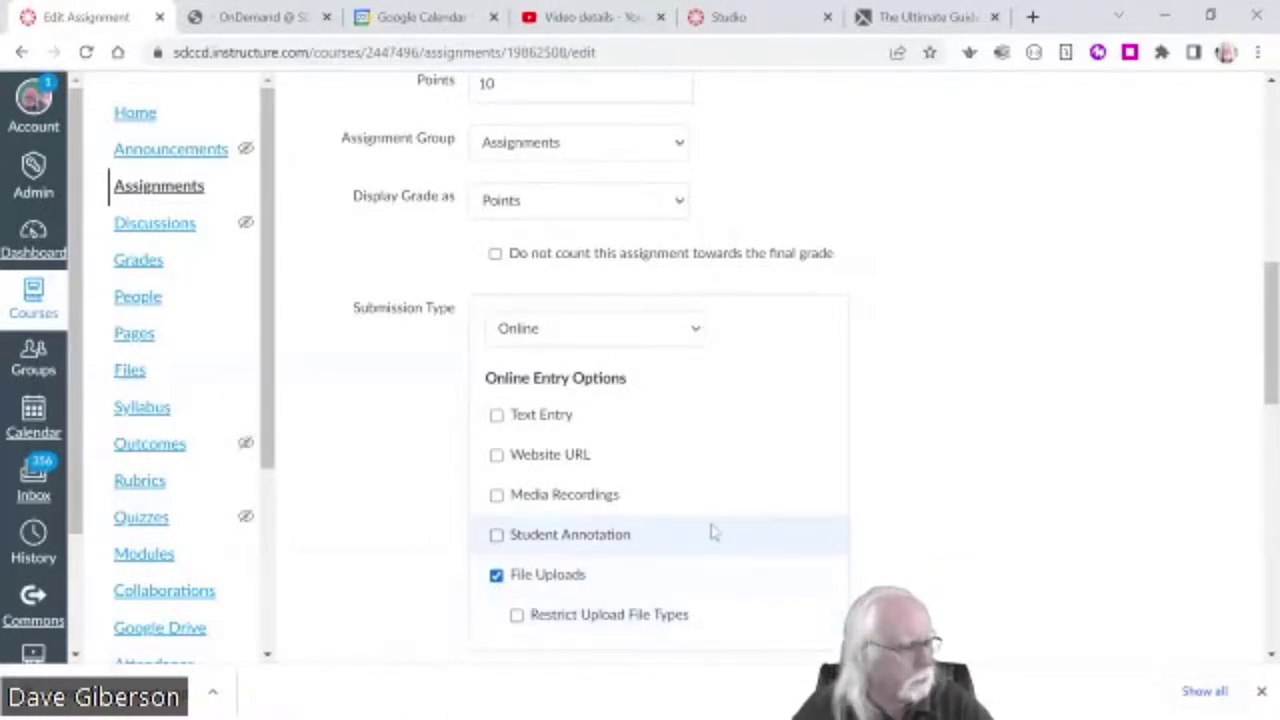
scroll(711, 529, down, 1)
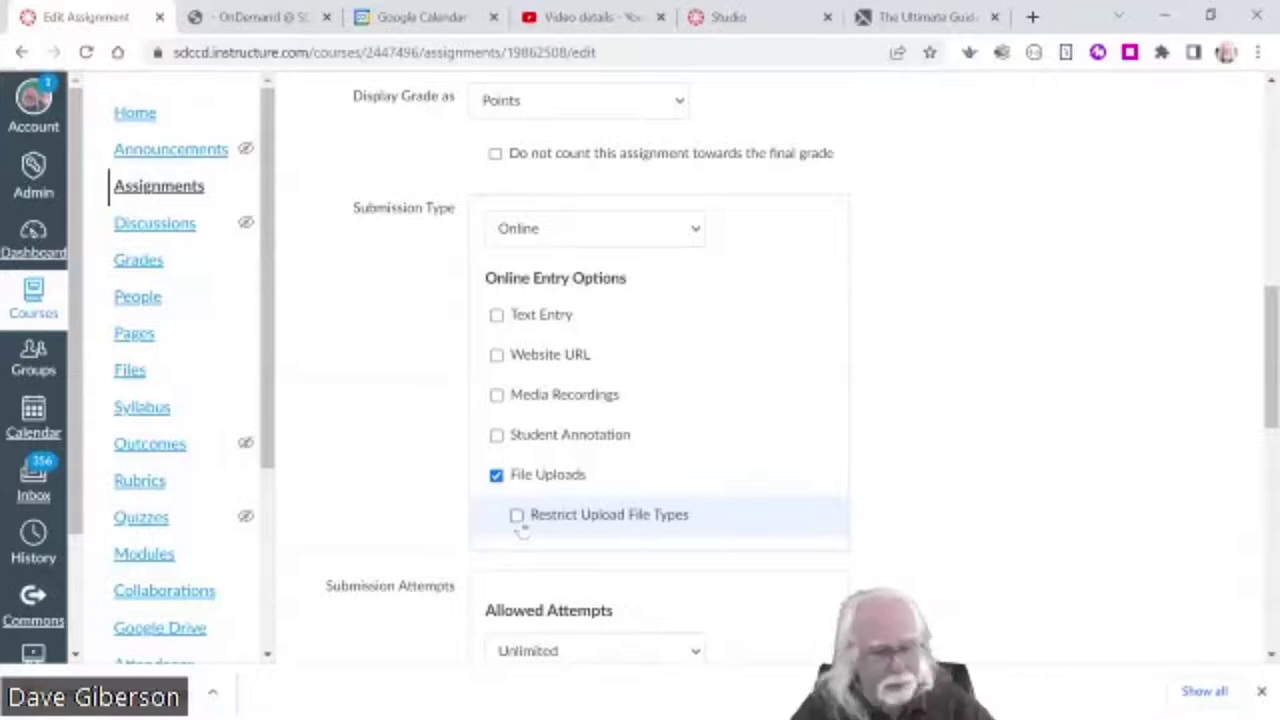
- Try restricting uploads to docx,doc, then turn the file-type restriction back off
click(517, 518)
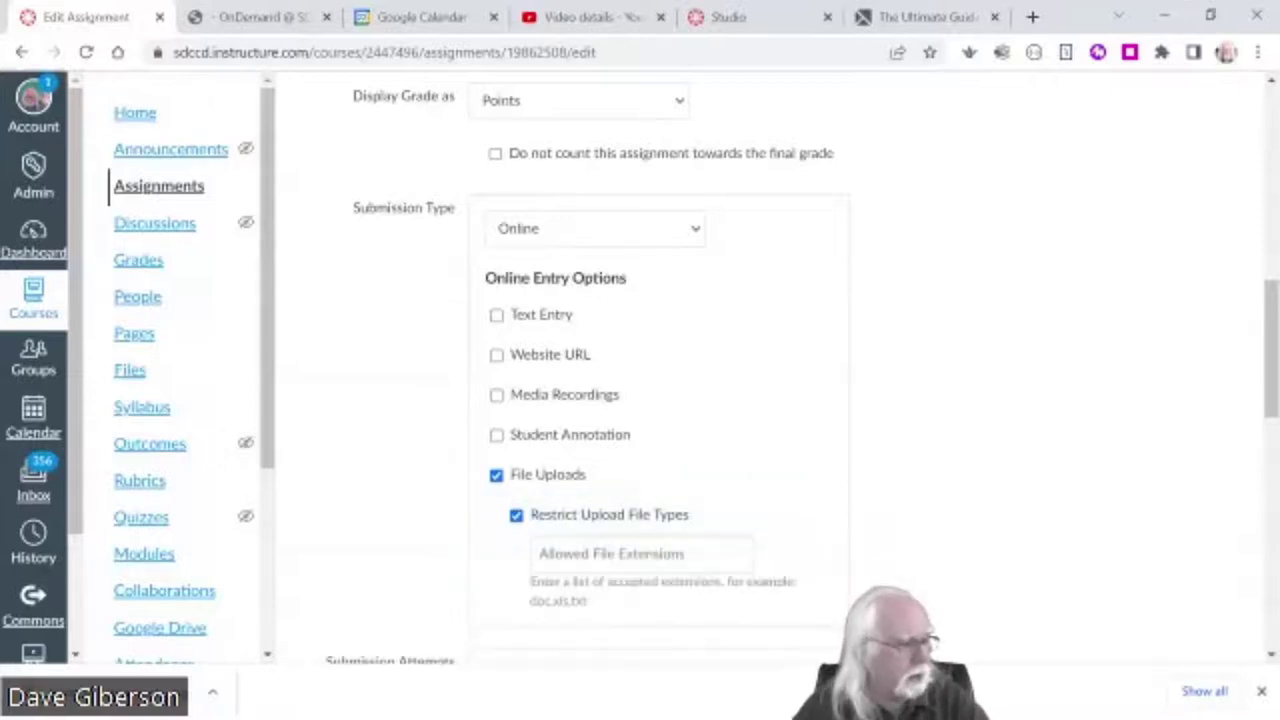
click(640, 553)
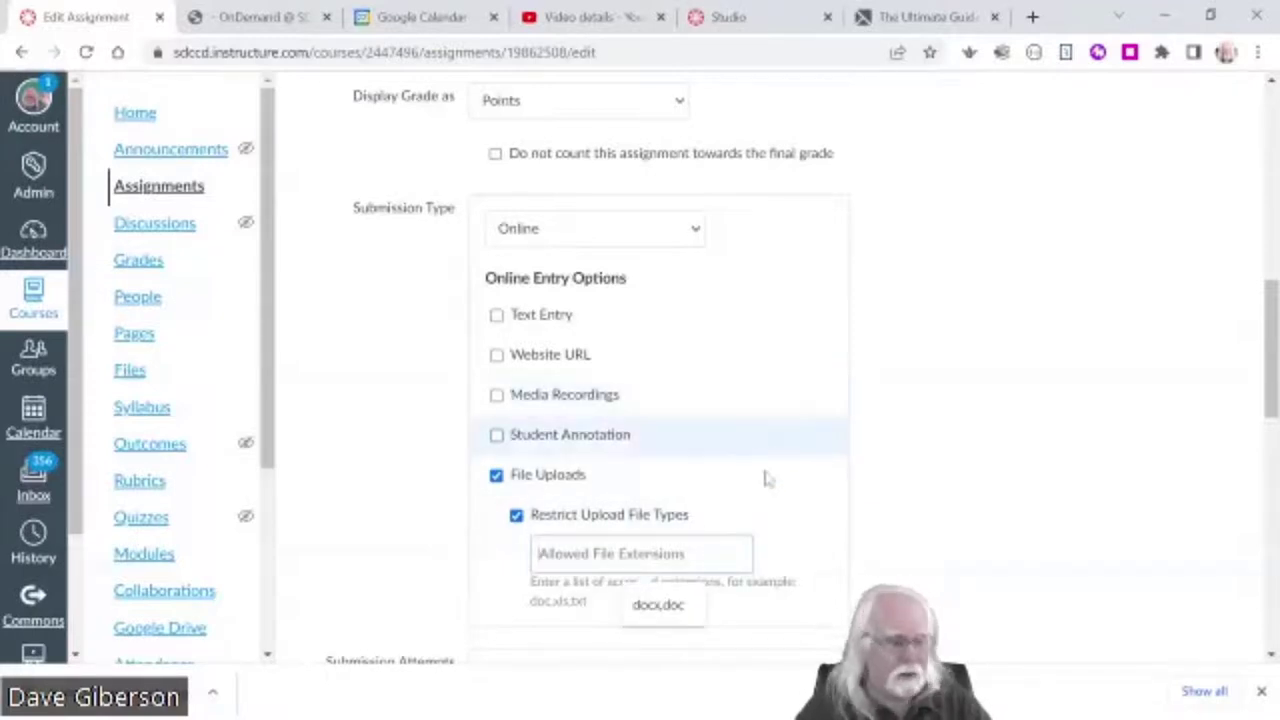
click(660, 606)
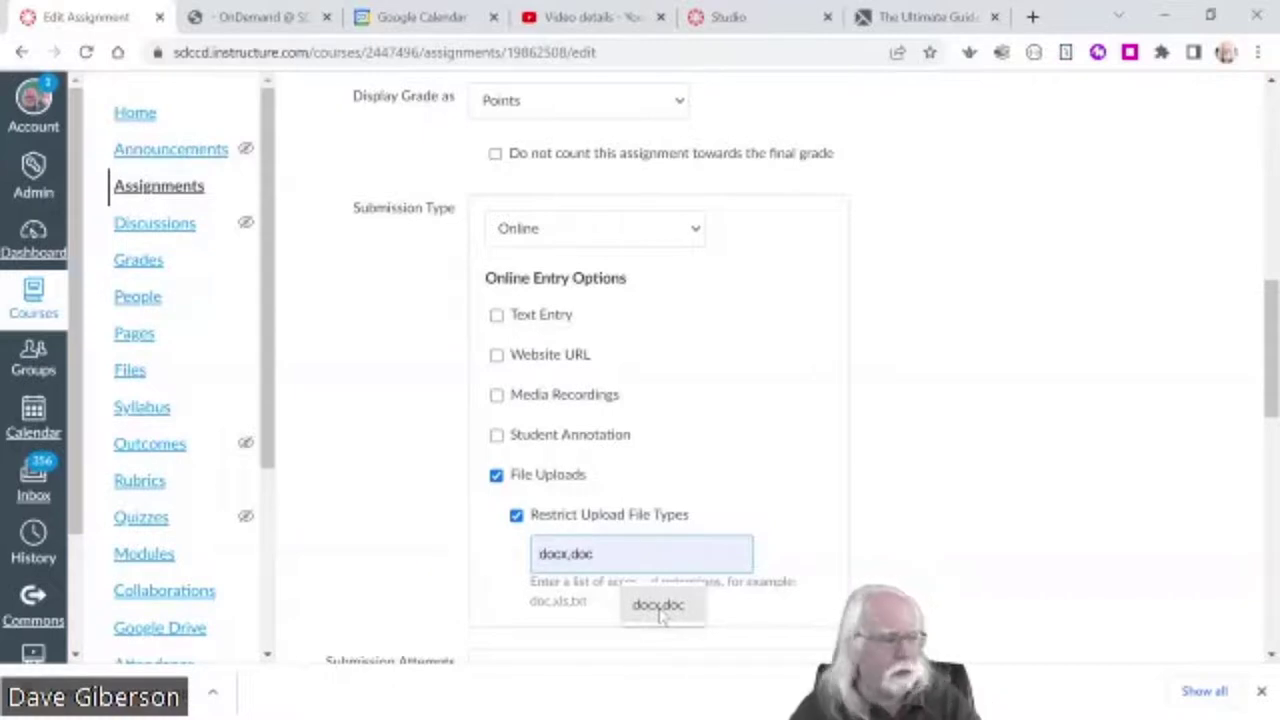
click(660, 606)
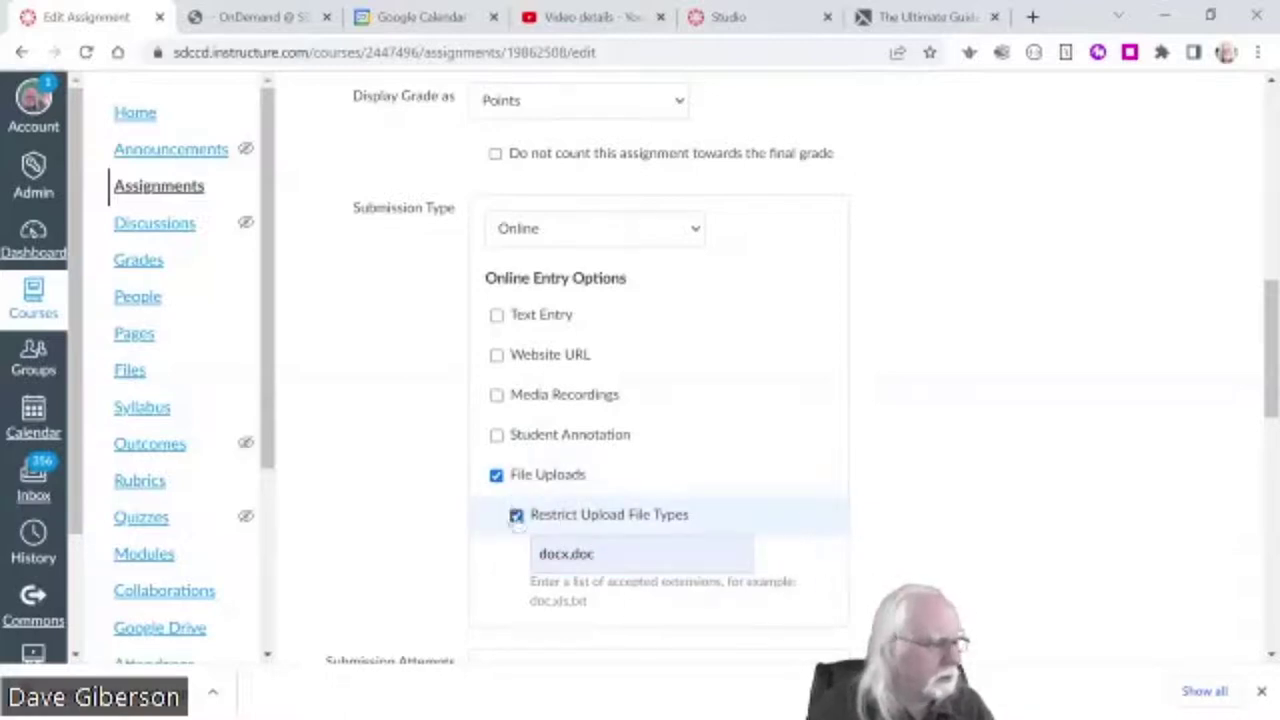
click(516, 516)
scroll(958, 562, down, 2)
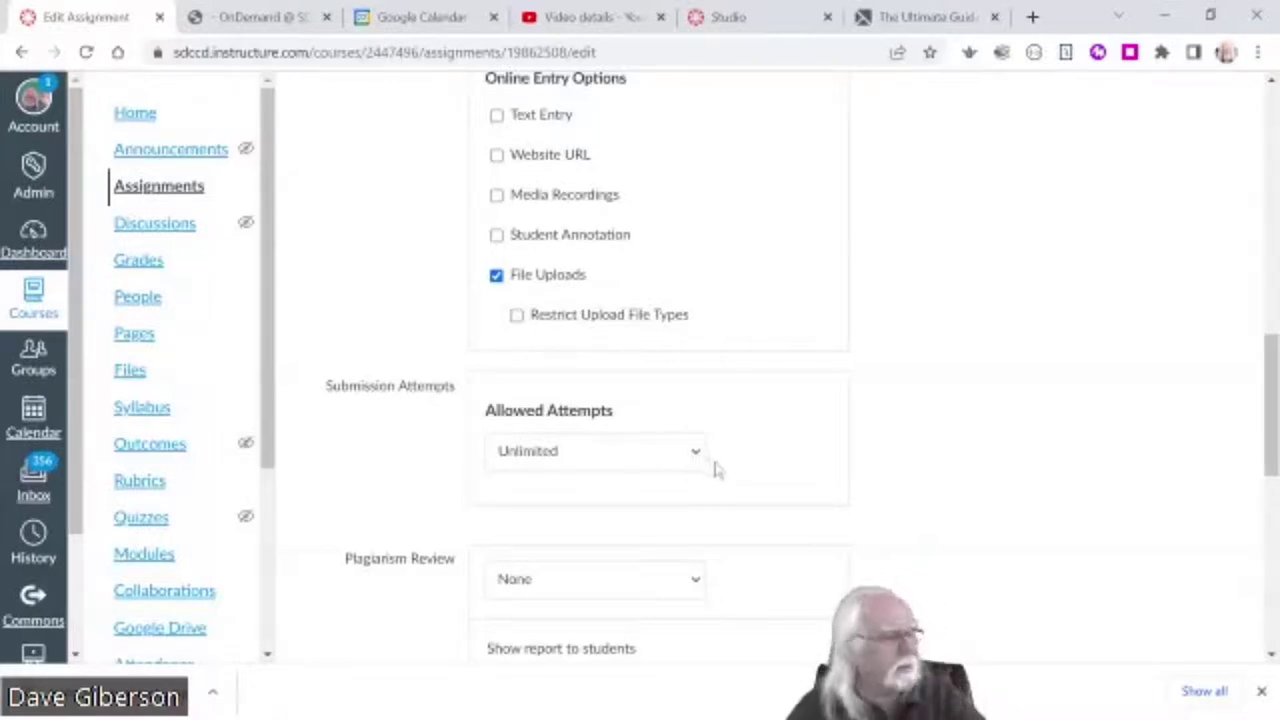
click(694, 456)
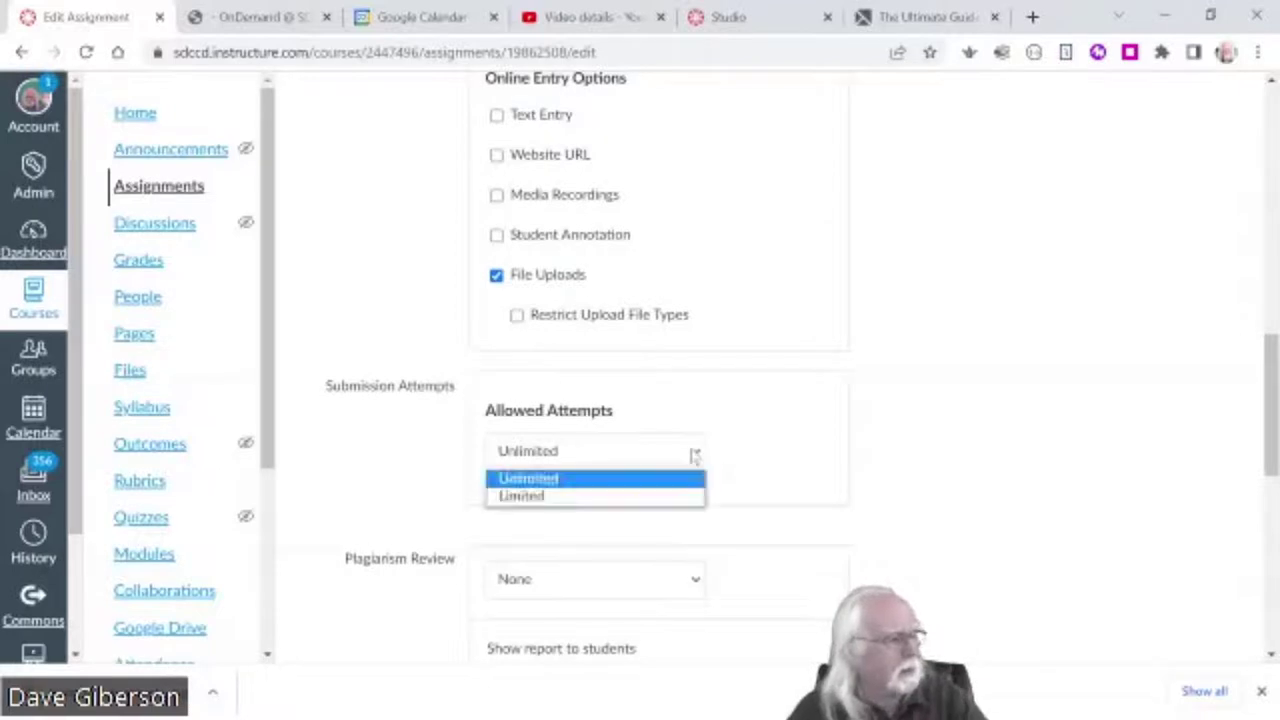
click(650, 497)
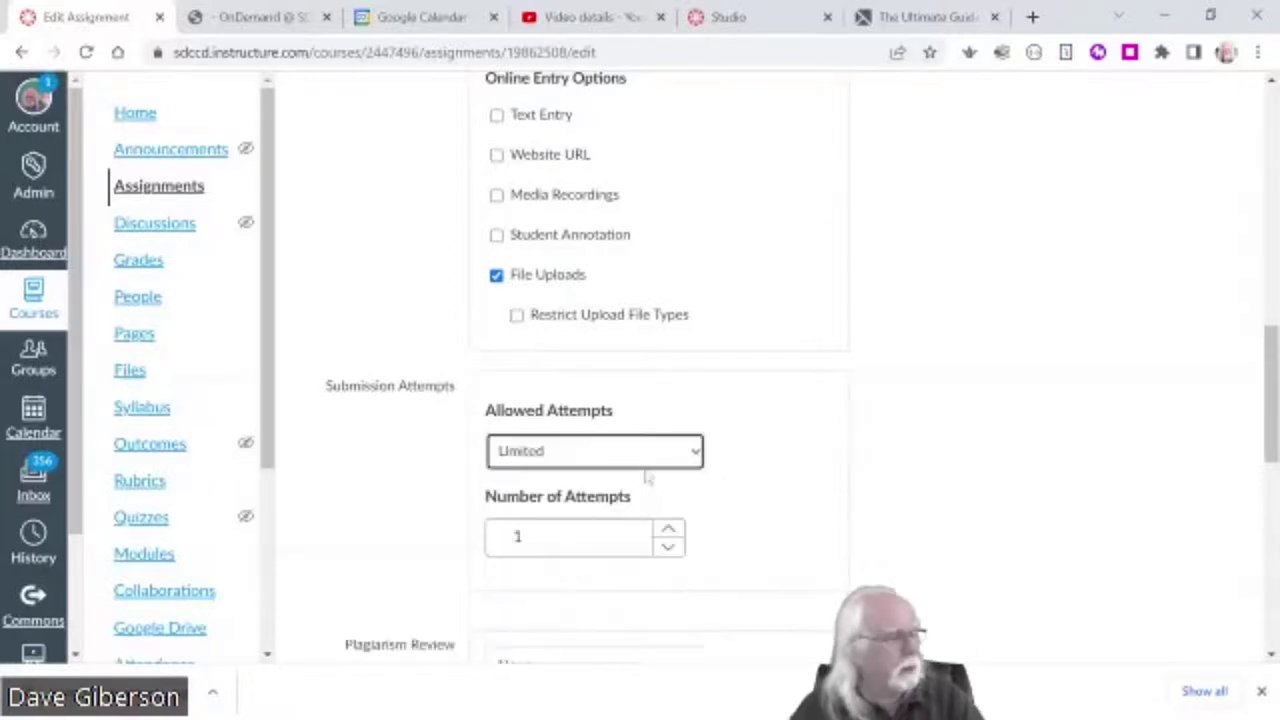
click(668, 537)
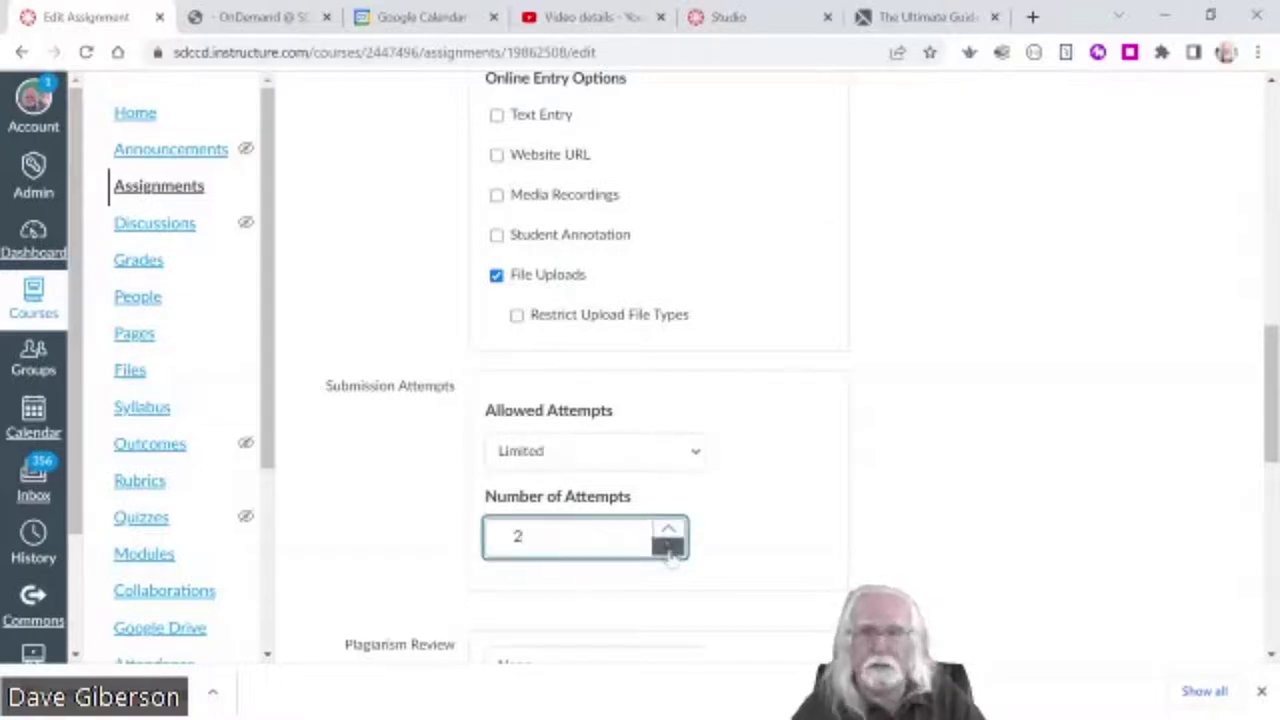
click(668, 546)
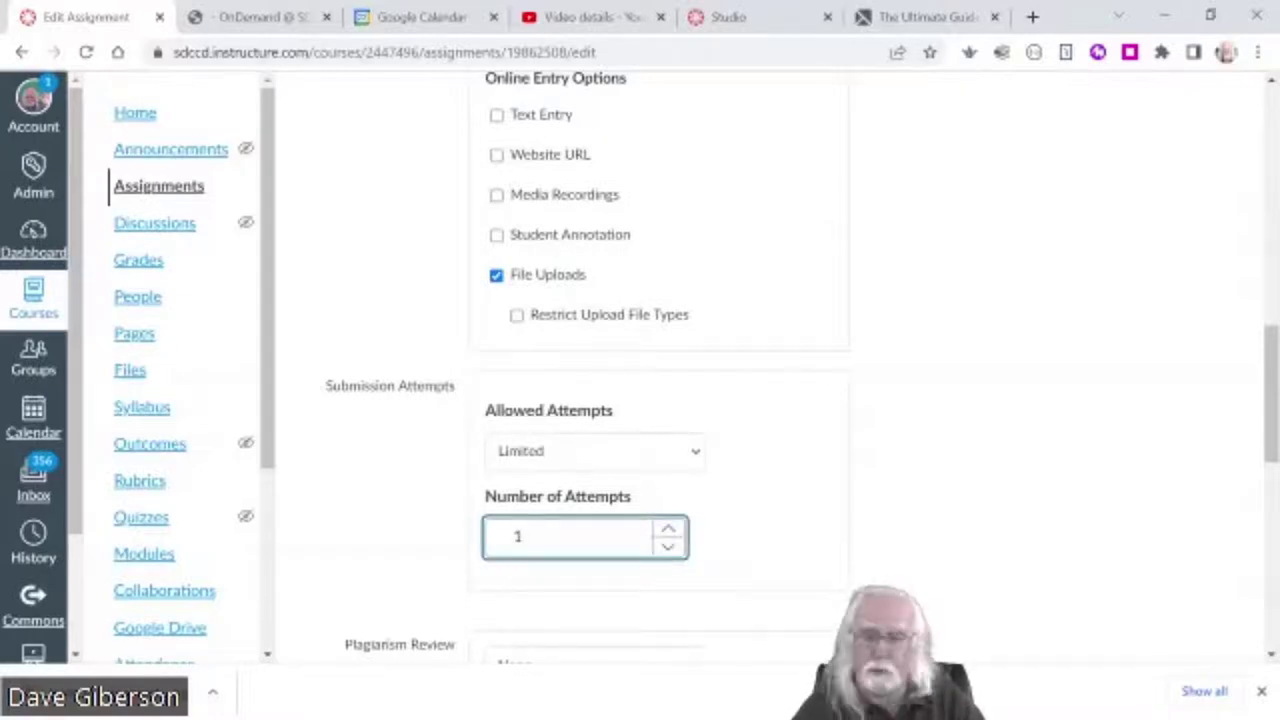
click(745, 513)
click(692, 452)
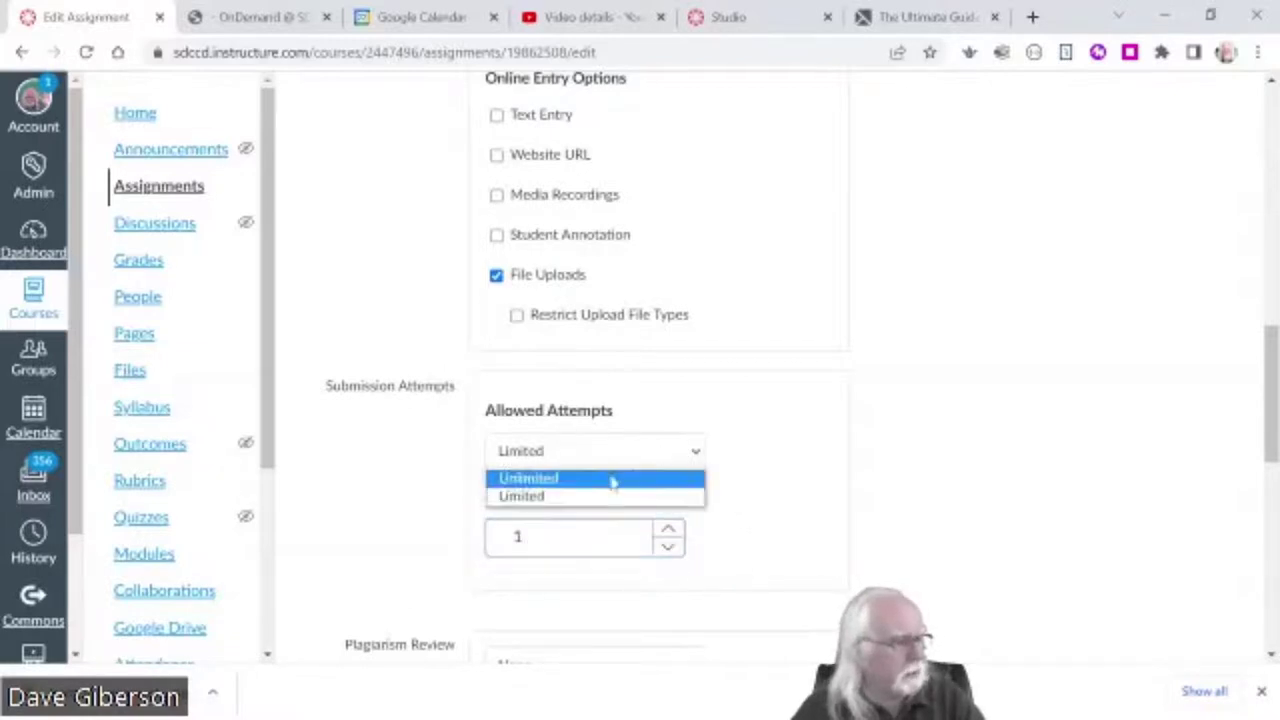
click(615, 478)
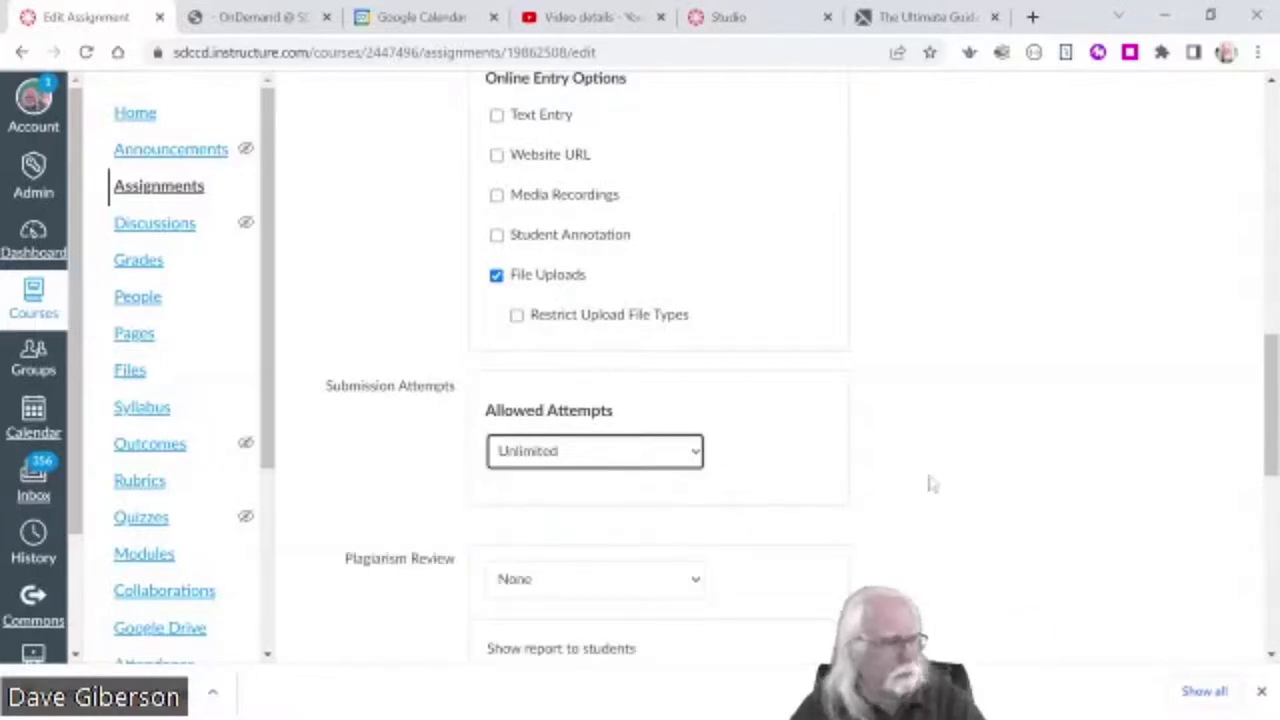
scroll(930, 482, down, 2)
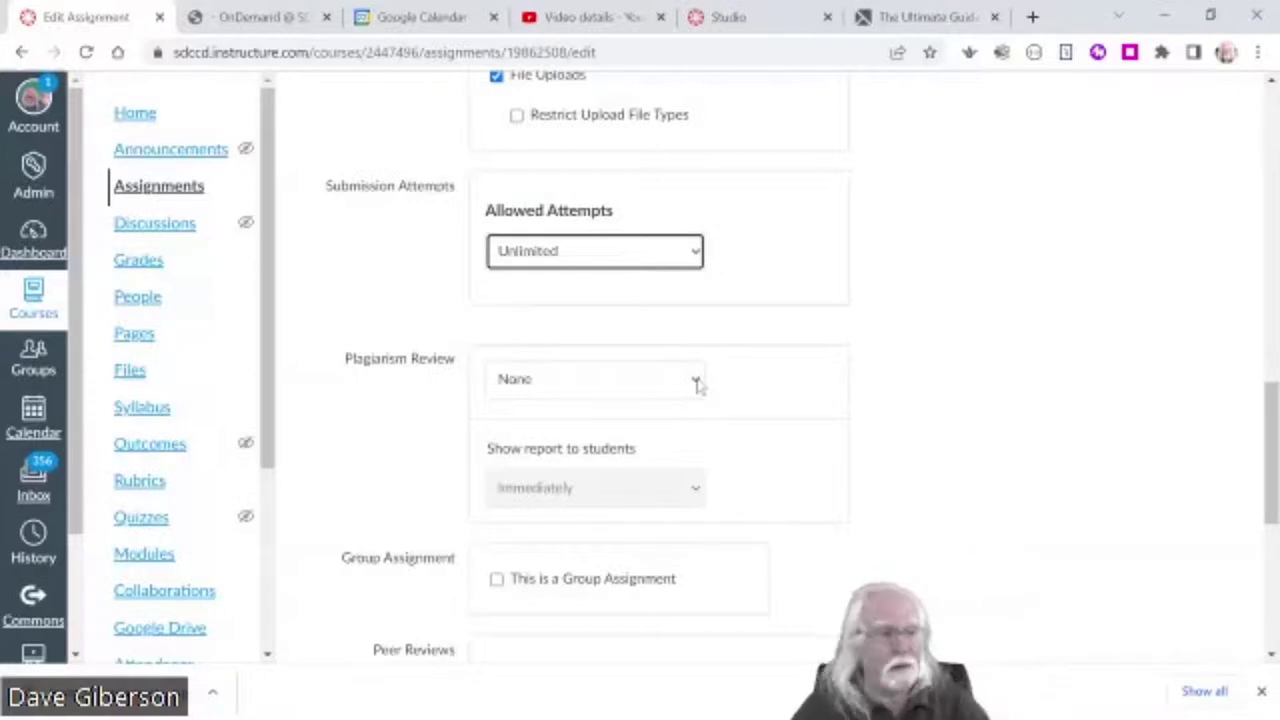
click(698, 386)
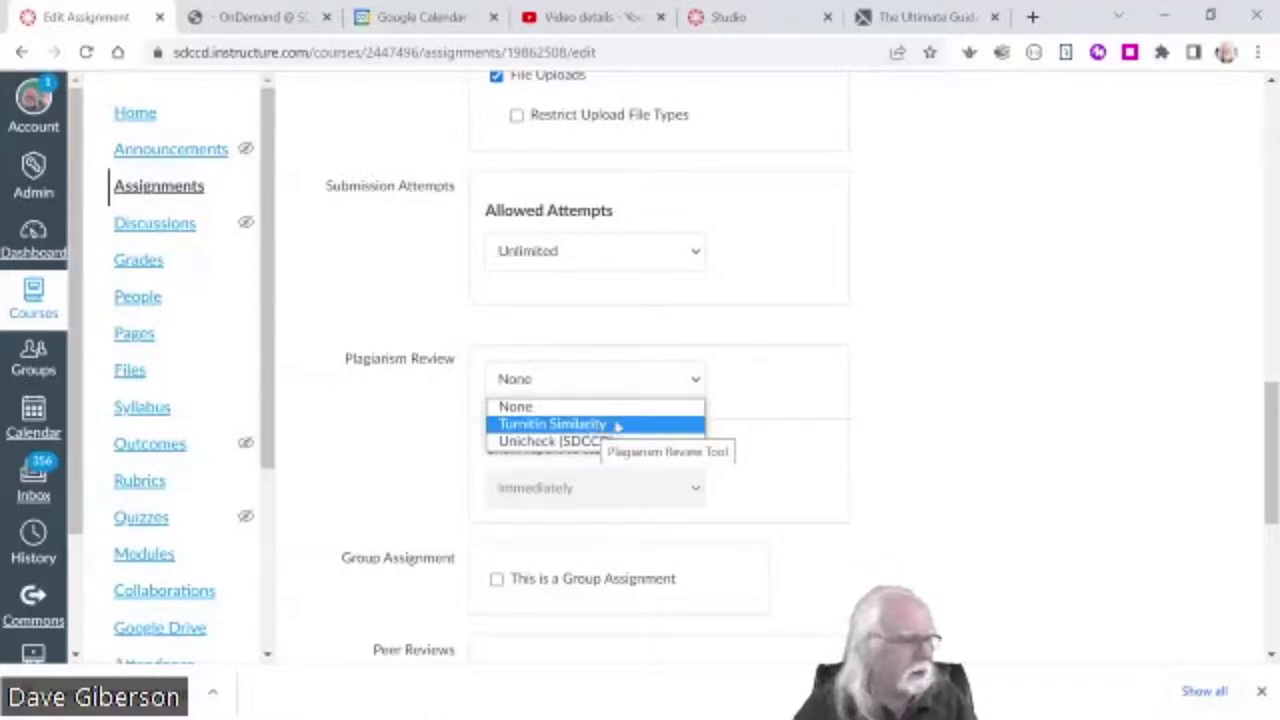
click(1104, 447)
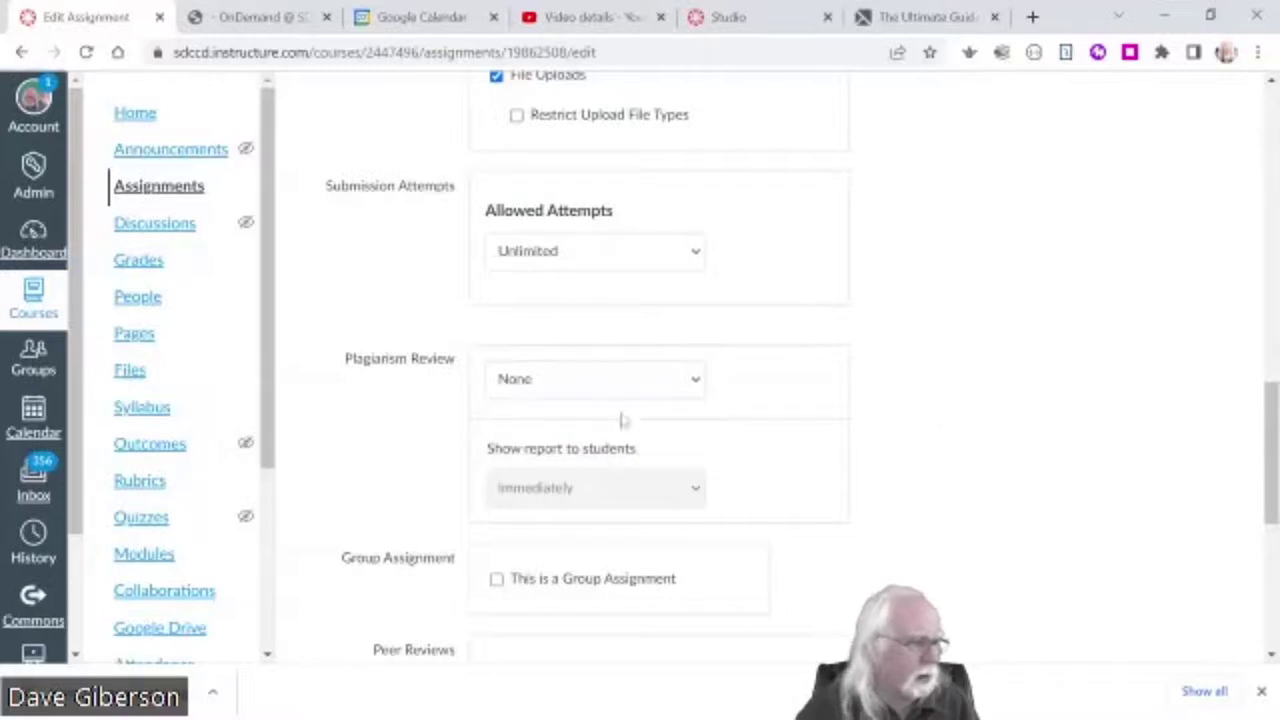
scroll(1043, 548, down, 4)
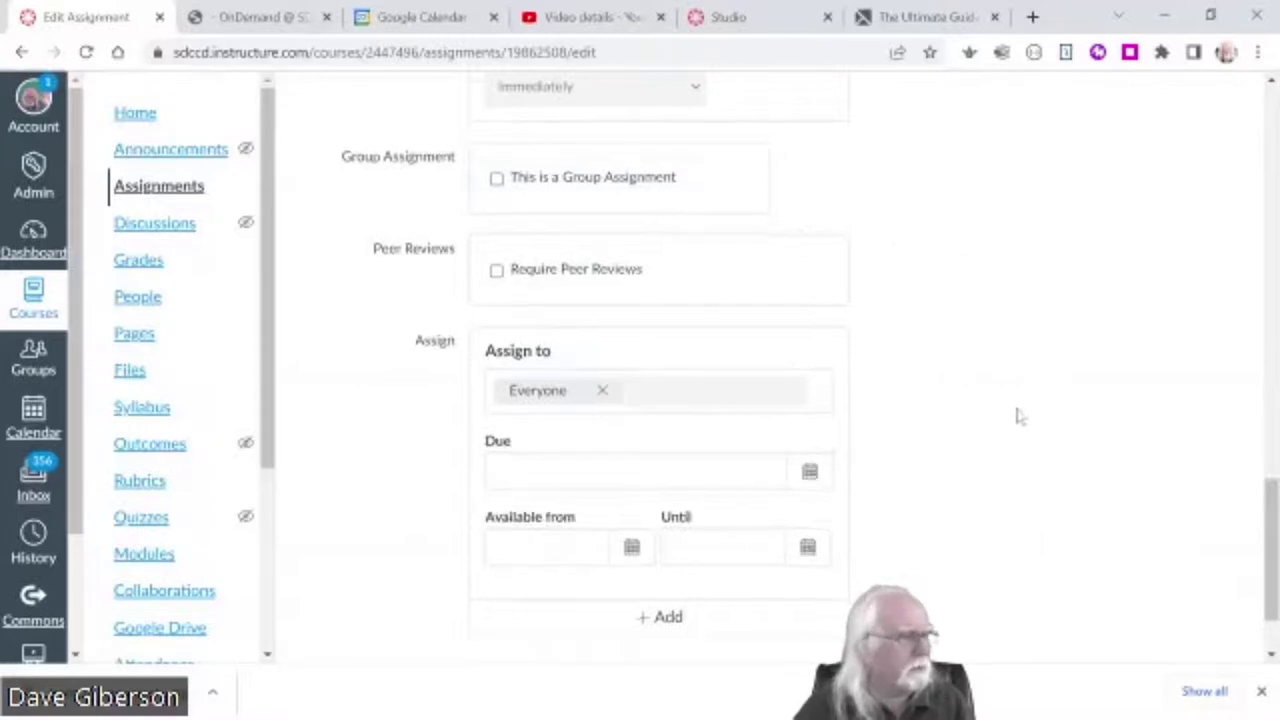
scroll(1016, 414, down, 1)
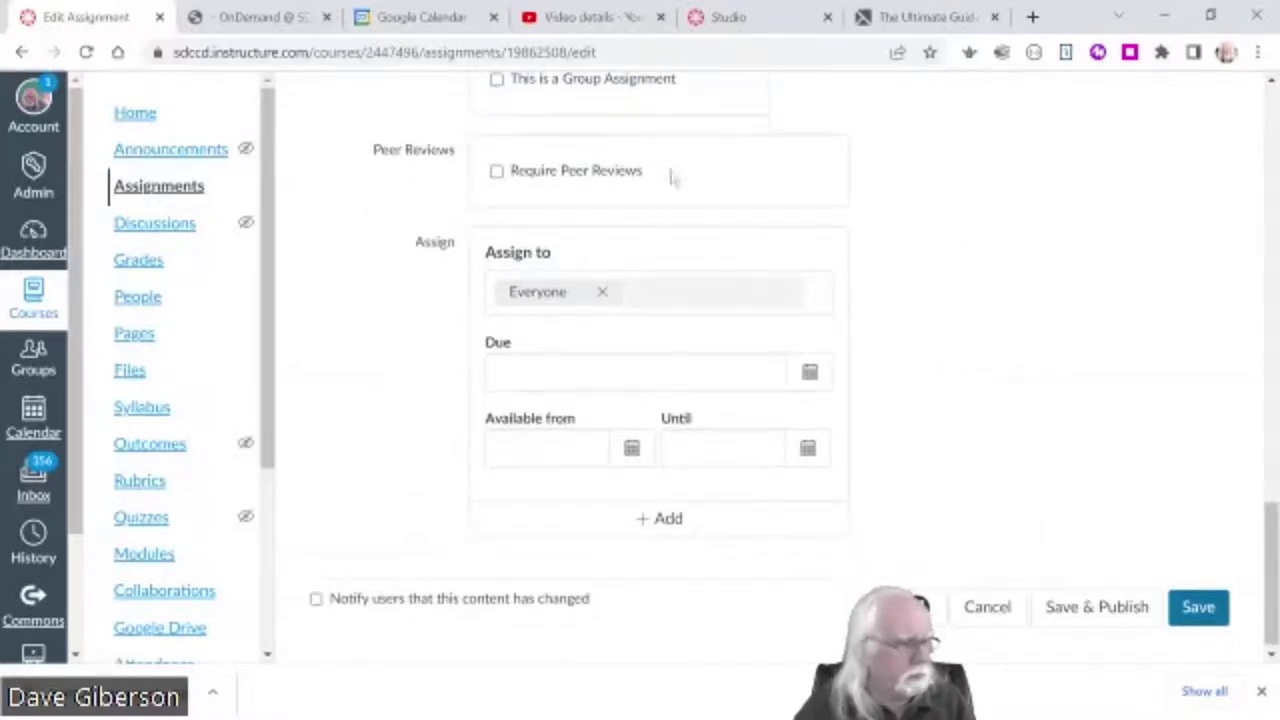
scroll(1031, 300, down, 1)
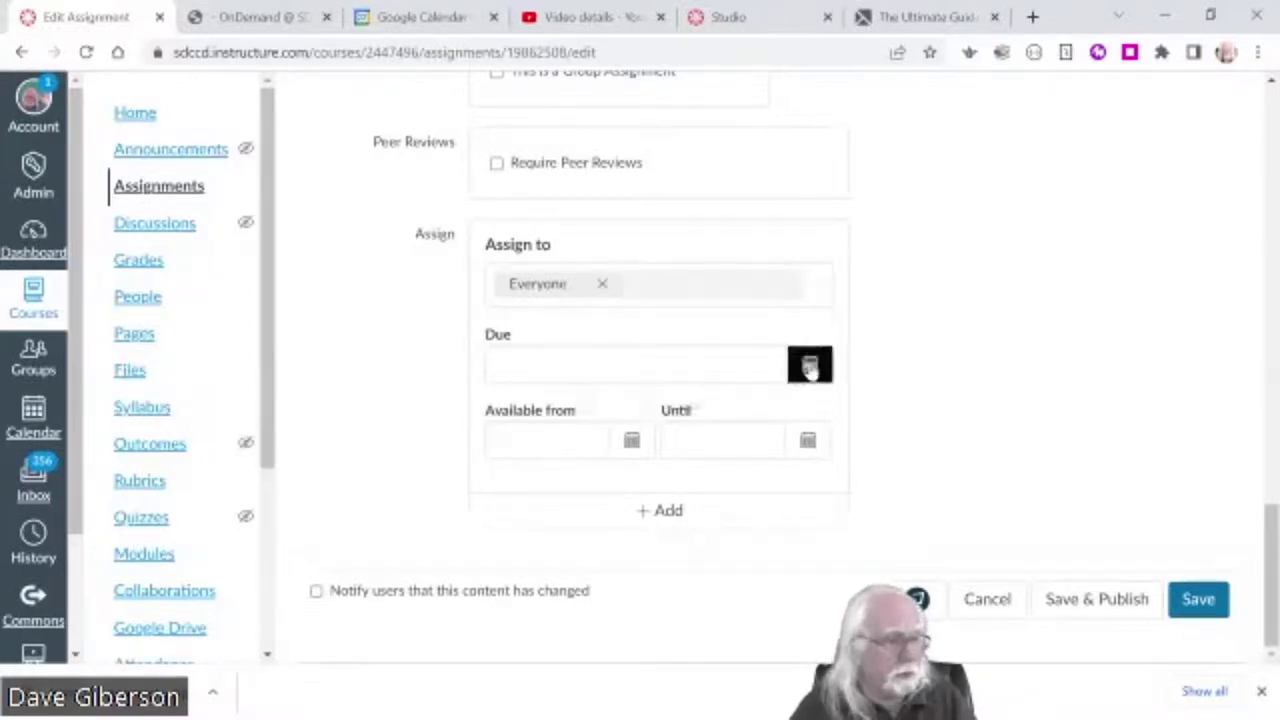
- Set the due date to Jul 31, leaving the available-from date empty
click(810, 367)
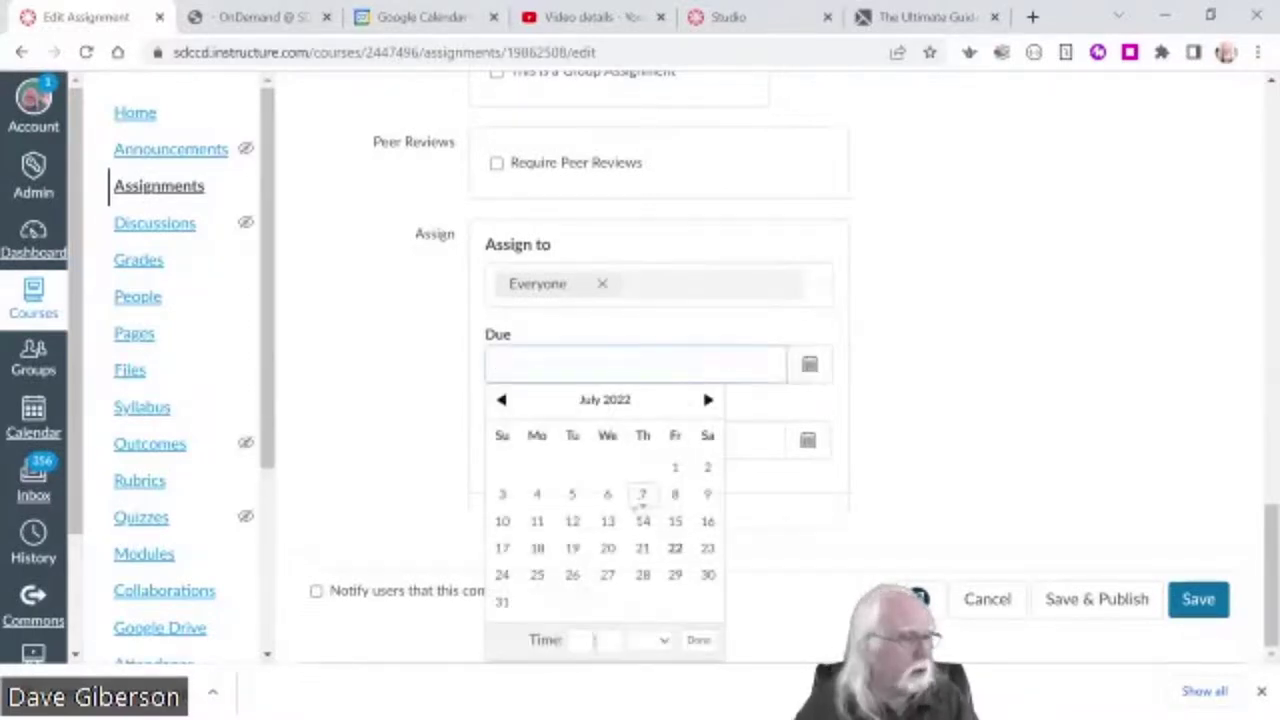
click(502, 602)
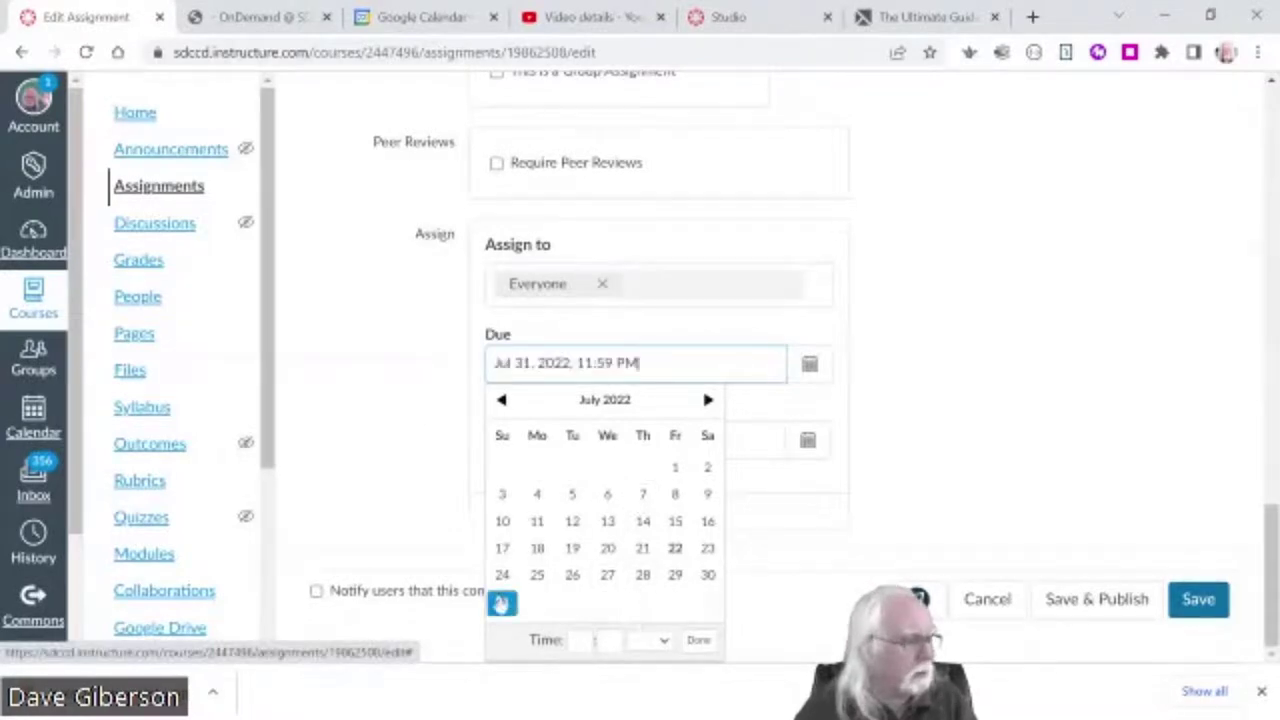
click(955, 410)
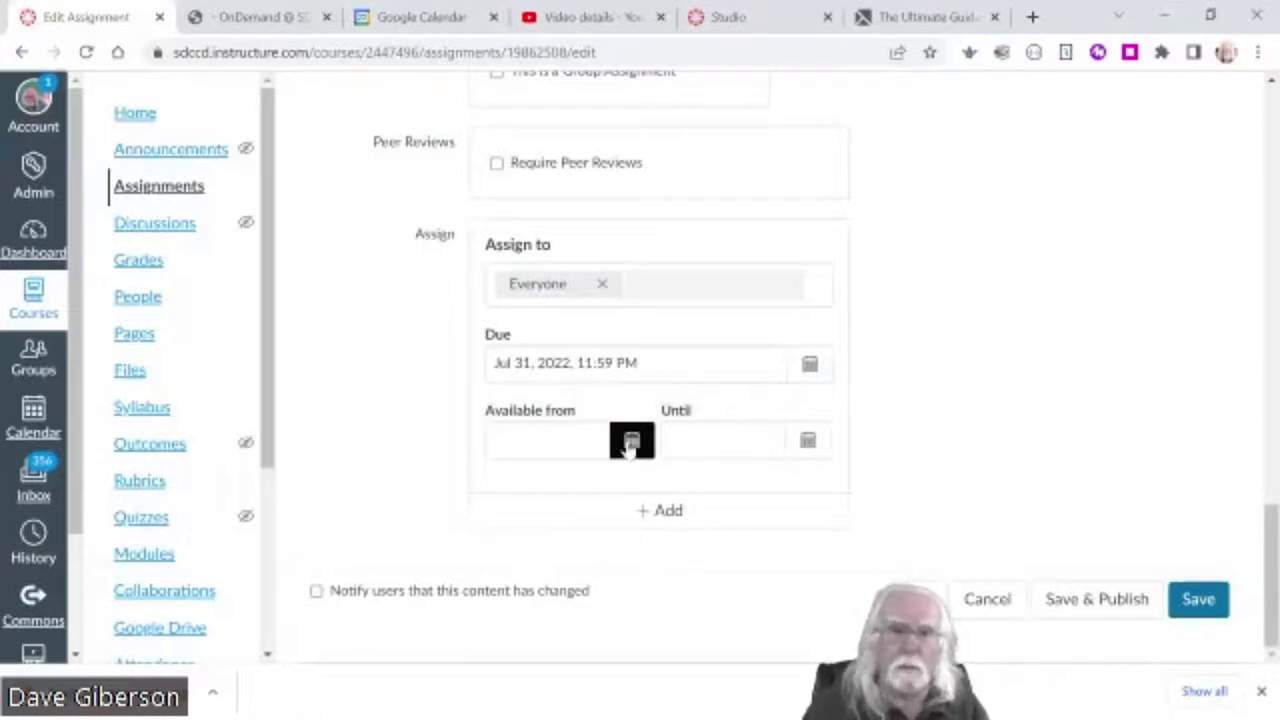
click(631, 443)
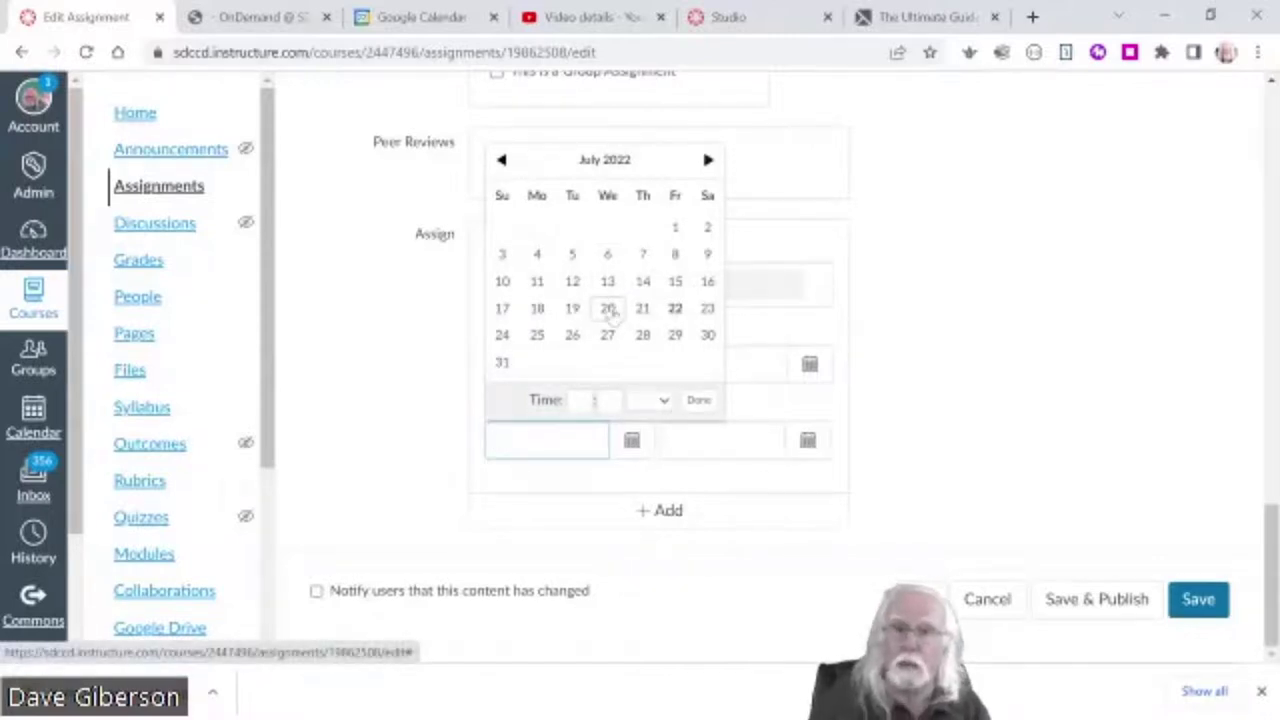
click(946, 304)
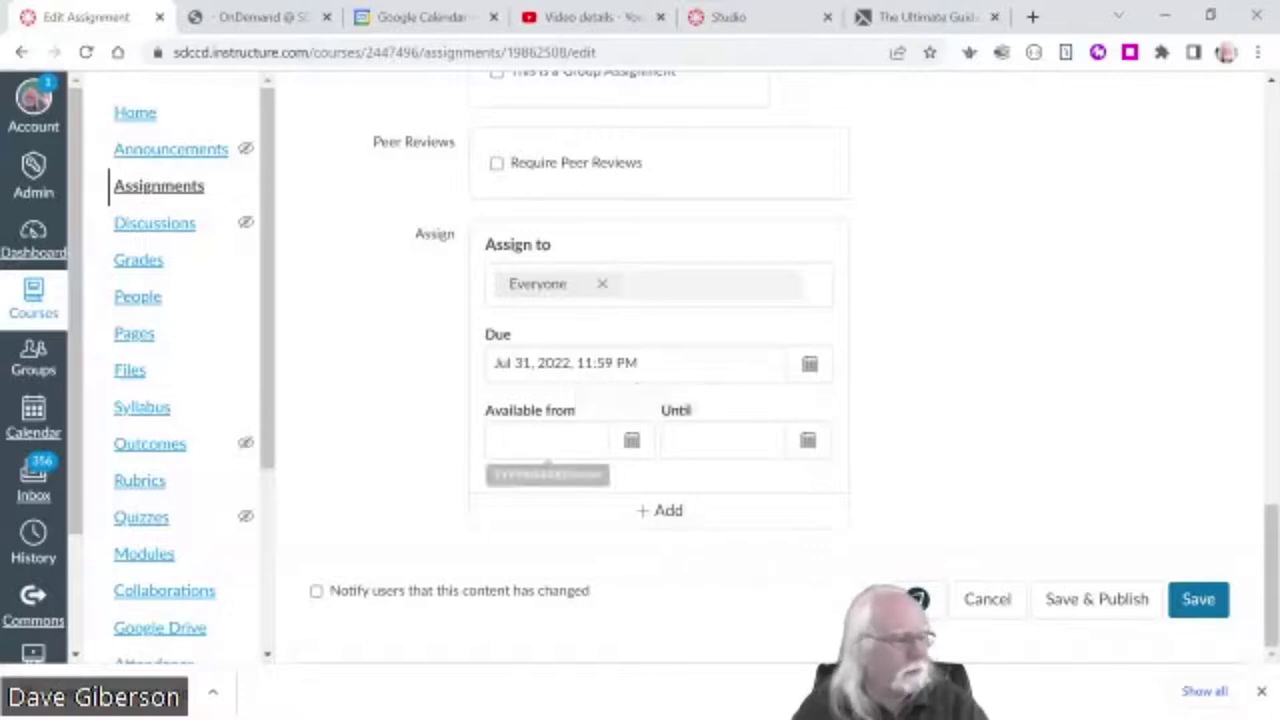
- Set the Until date to Jul 31 and save and publish the assignment
click(808, 445)
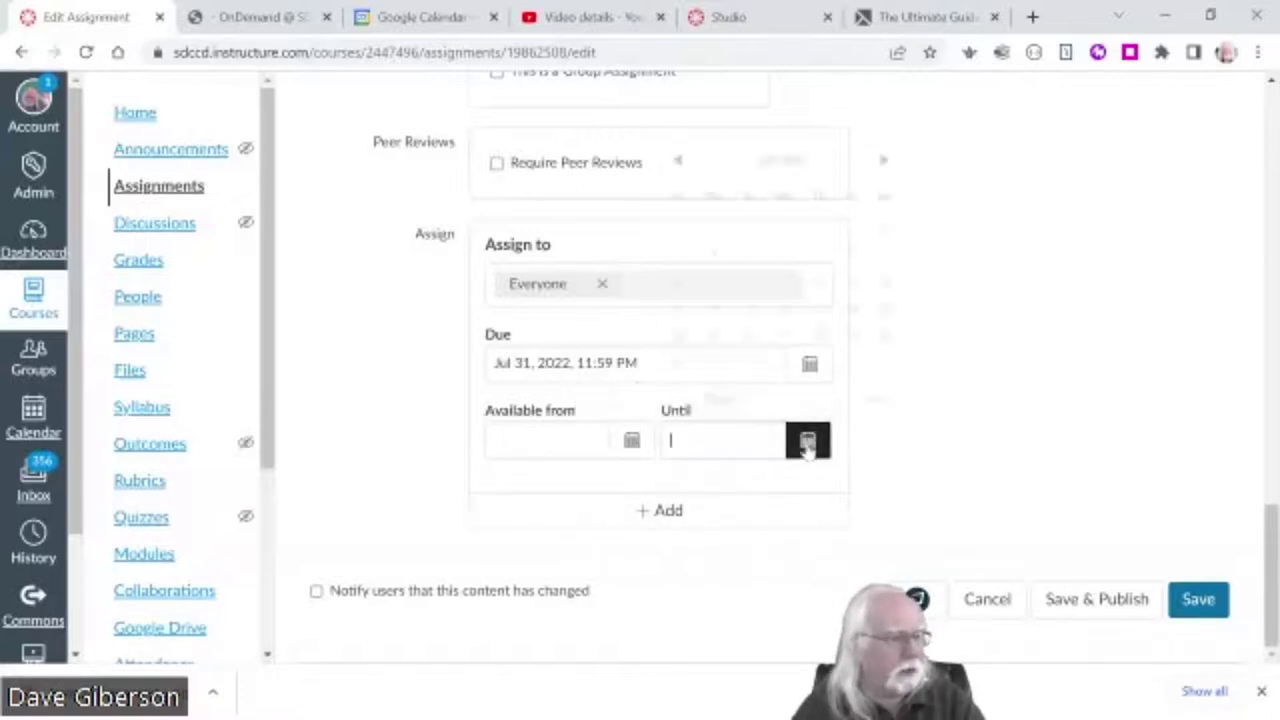
click(678, 364)
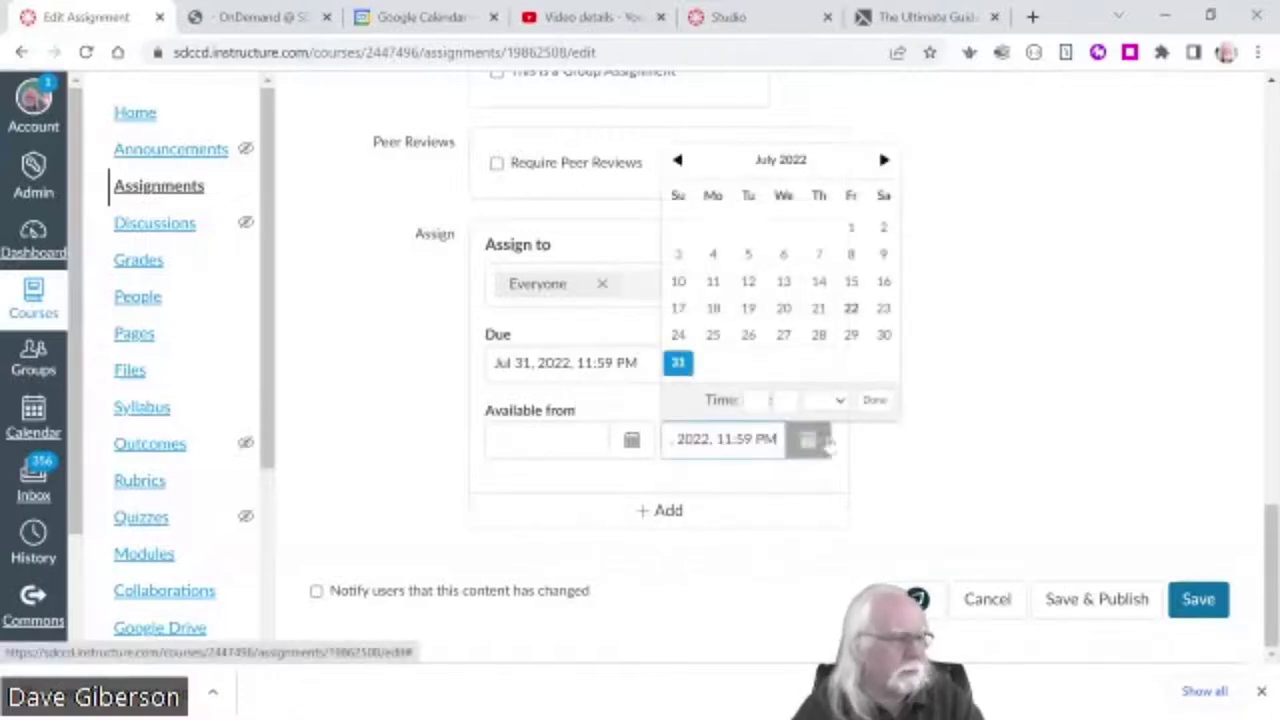
click(875, 401)
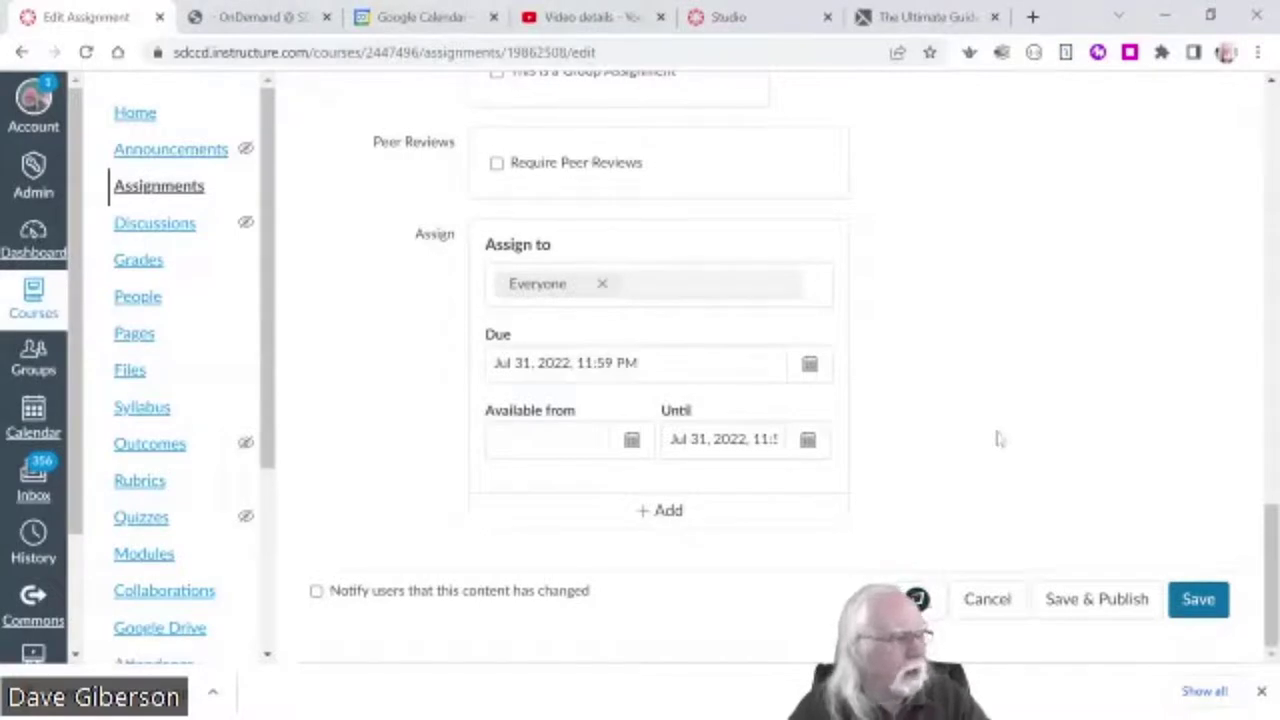
scroll(997, 438, up, 12)
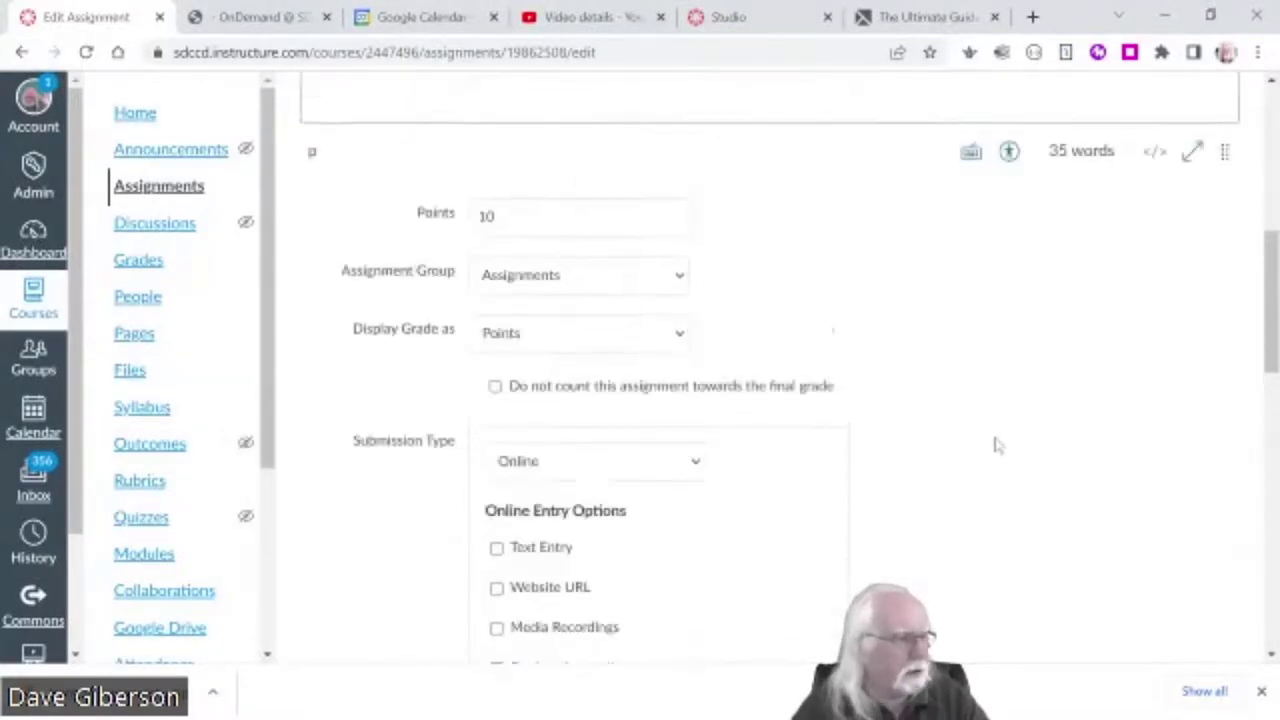
scroll(995, 443, down, 5)
scroll(995, 445, down, 6)
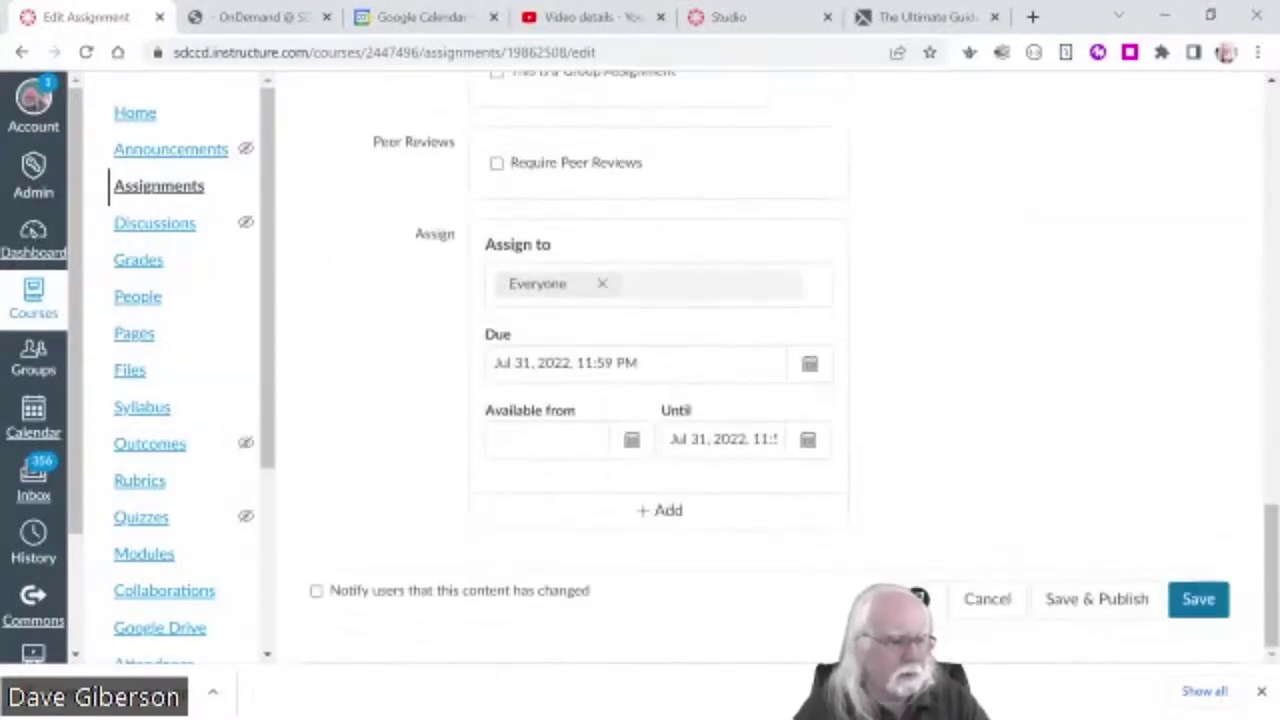
click(1101, 601)
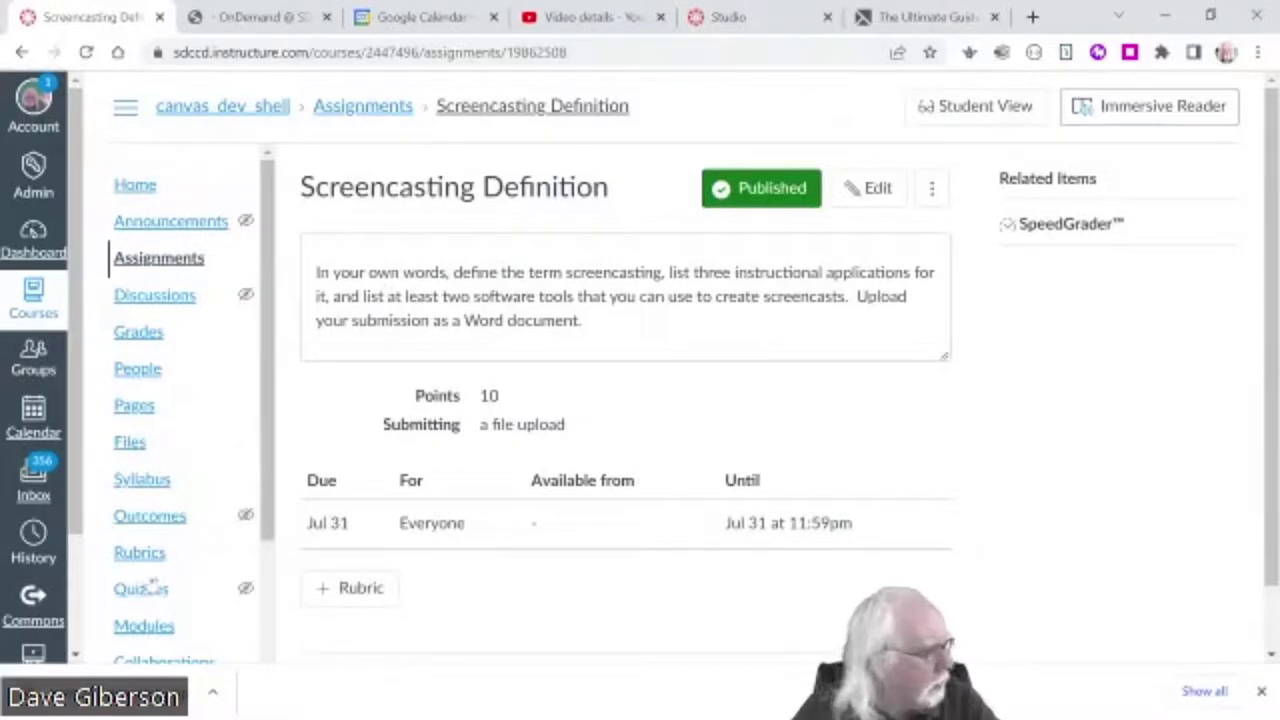
- Return to the Modules page and publish Module 1 with all its items
scroll(245, 545, down, 1)
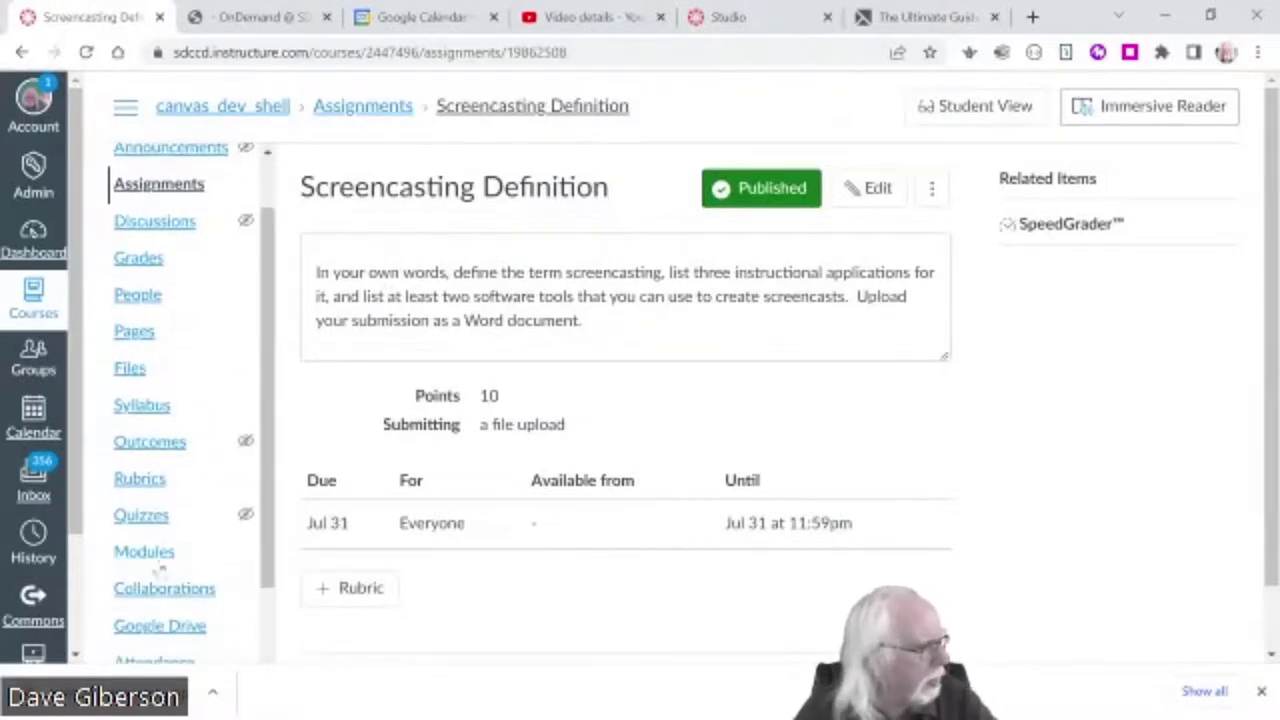
click(197, 566)
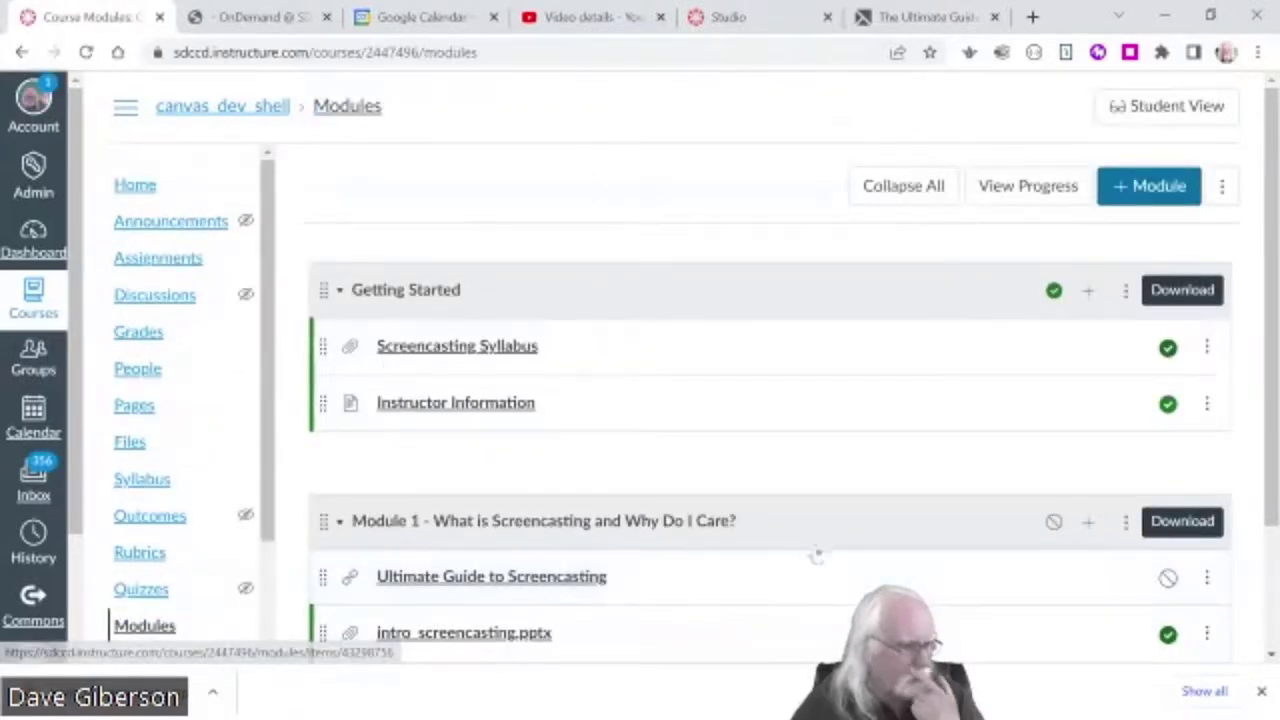
scroll(817, 553, down, 2)
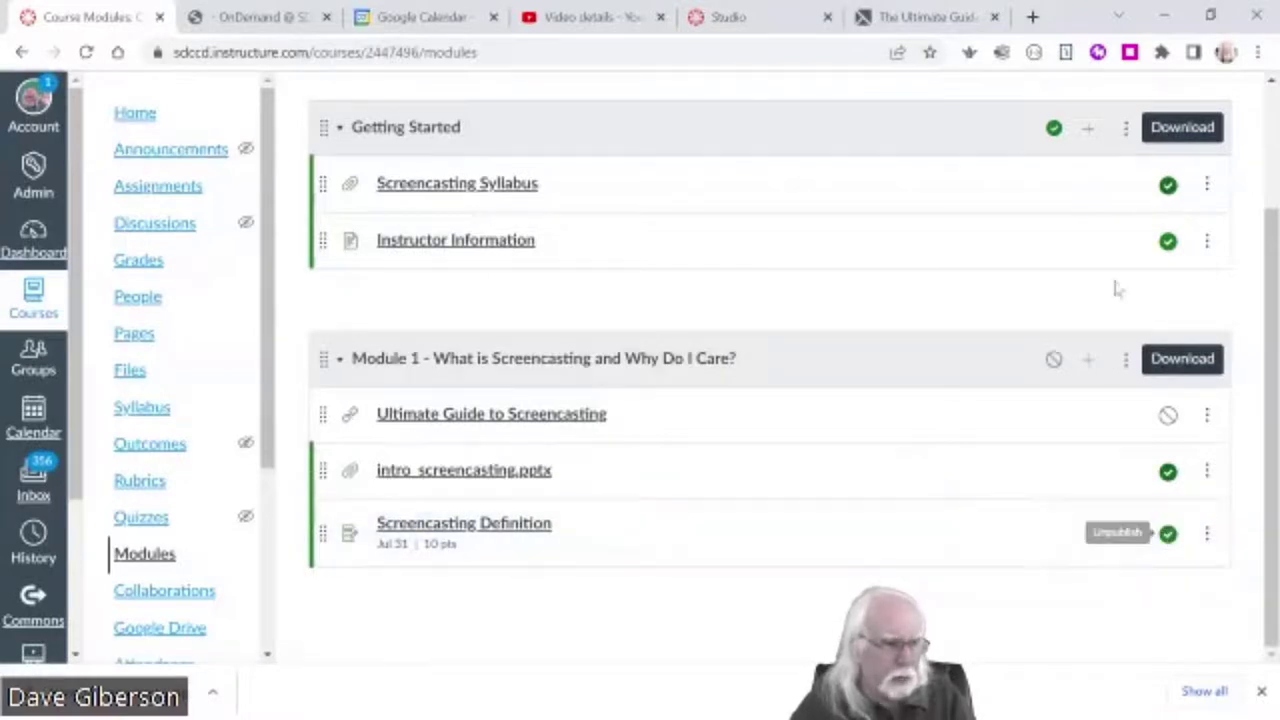
click(1054, 360)
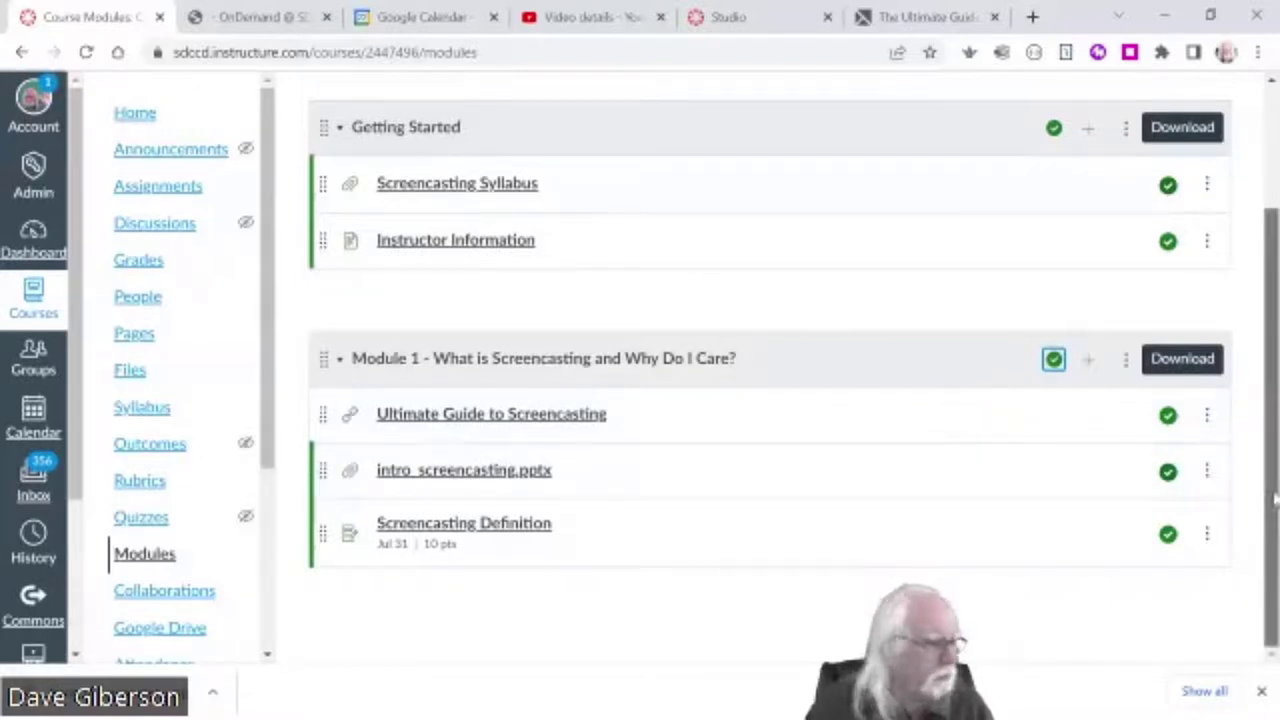
drag(1275, 505, 1271, 523)
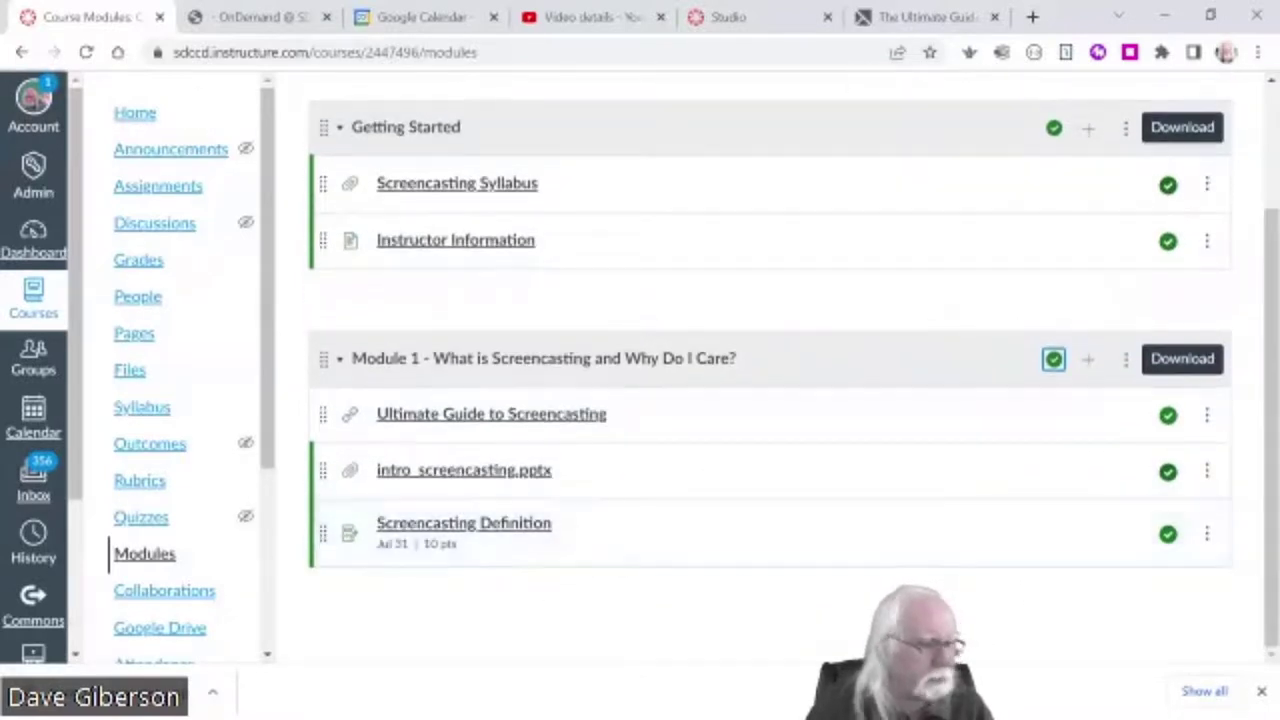
scroll(1272, 560, up, 2)
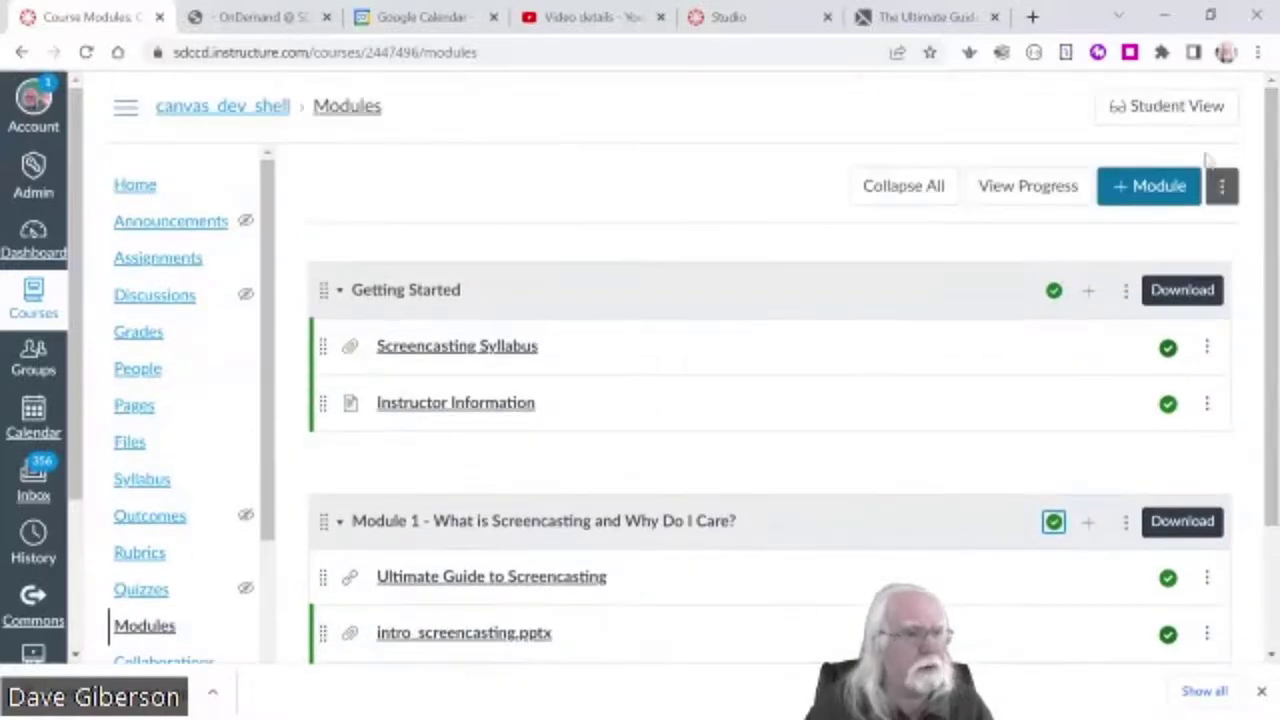
- Switch to Student View and open the Screencasting Definition assignment from Modules
click(1190, 108)
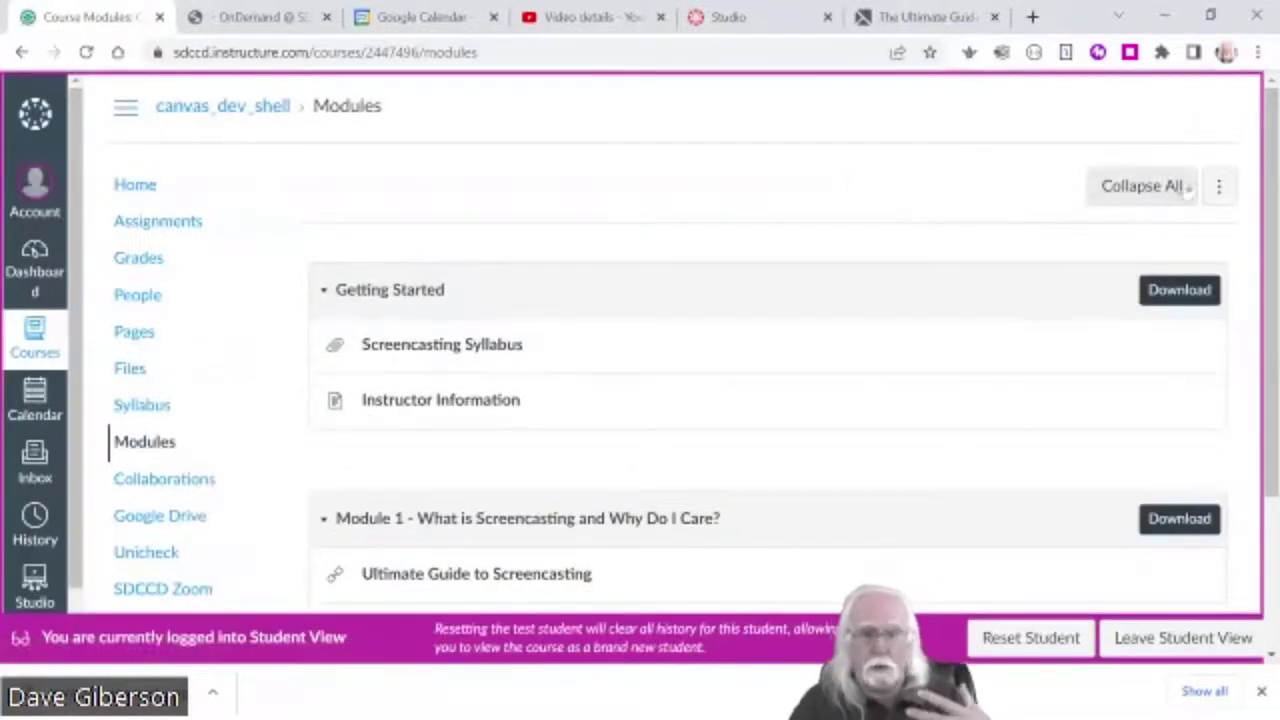
scroll(1268, 425, down, 2)
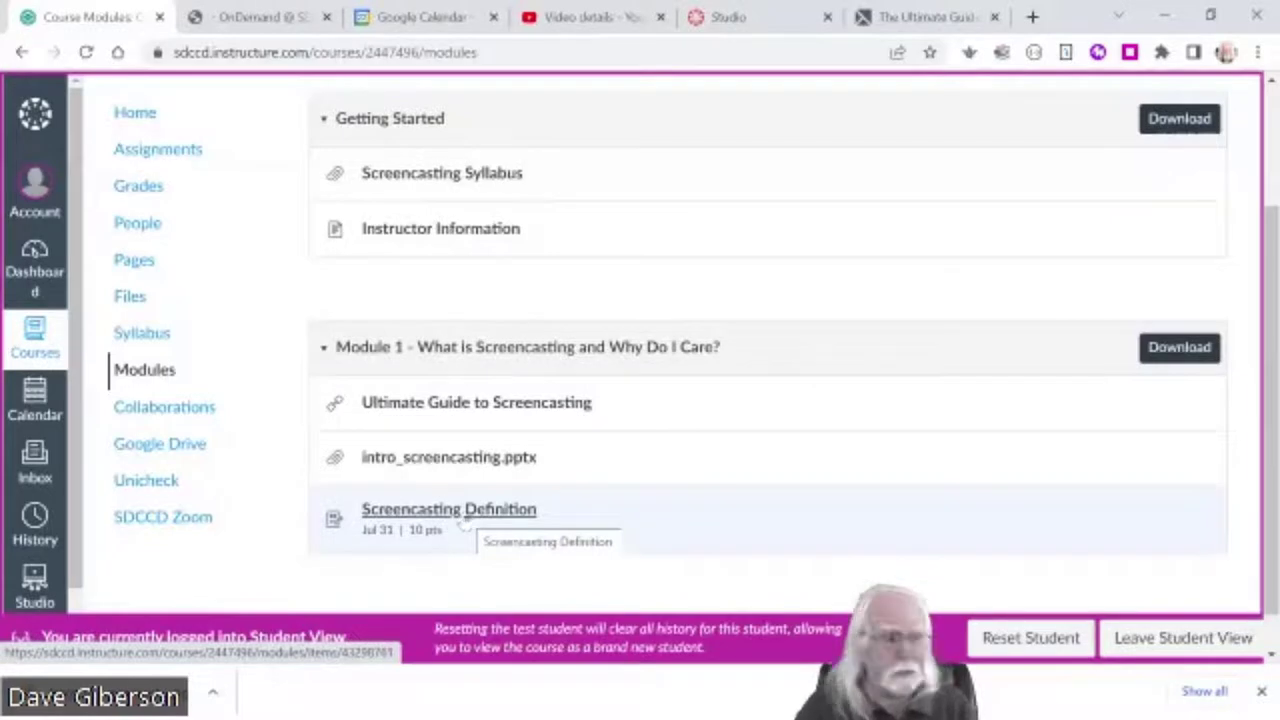
click(468, 516)
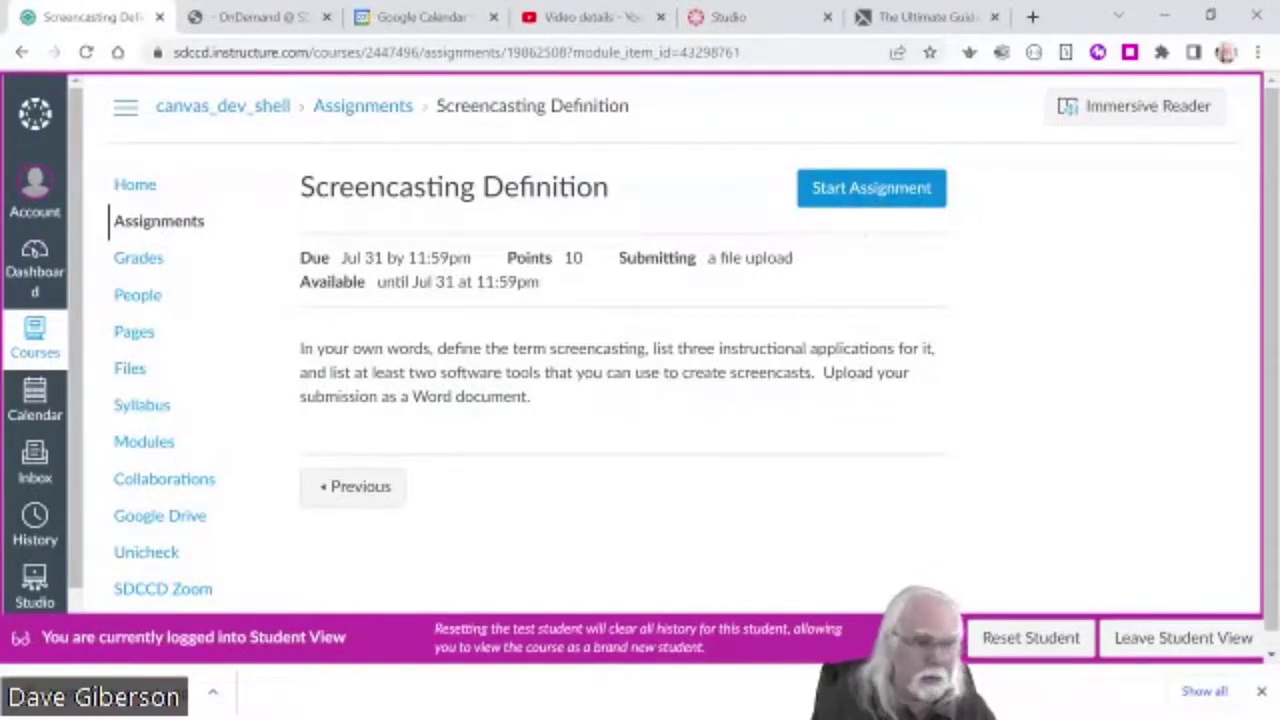
- Start the assignment submission and choose to upload a file
click(871, 190)
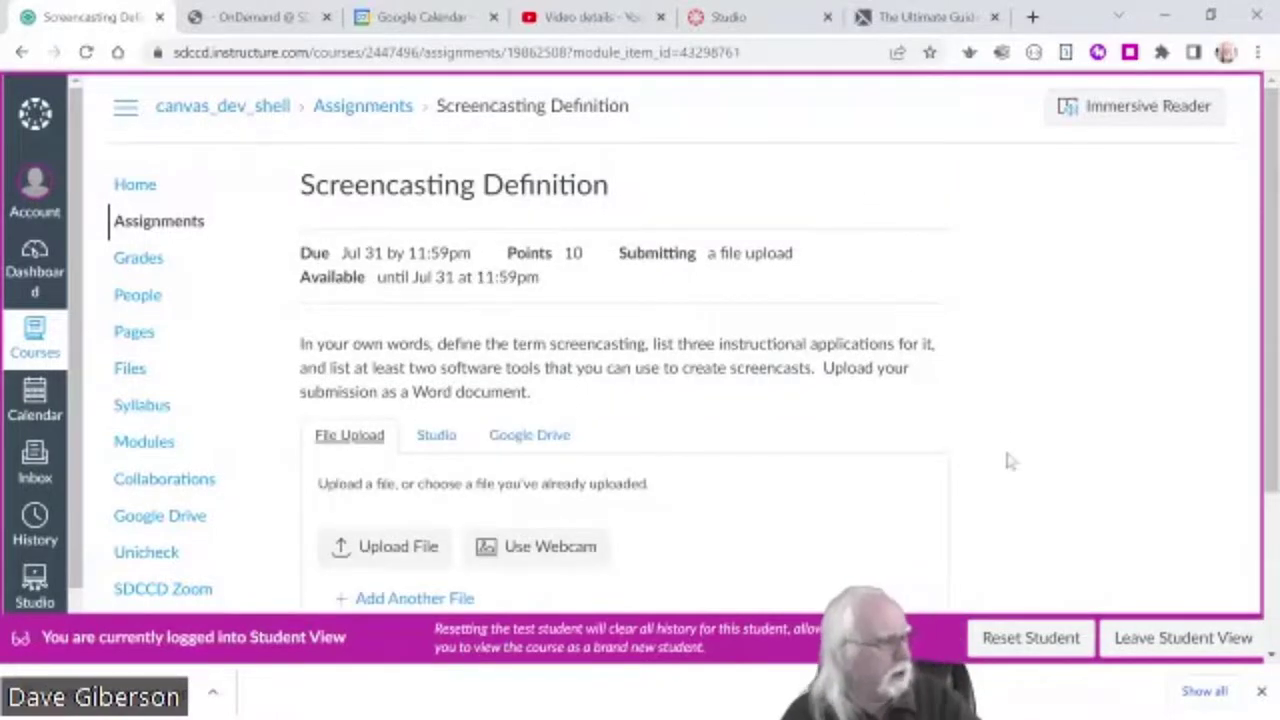
scroll(846, 400, down, 2)
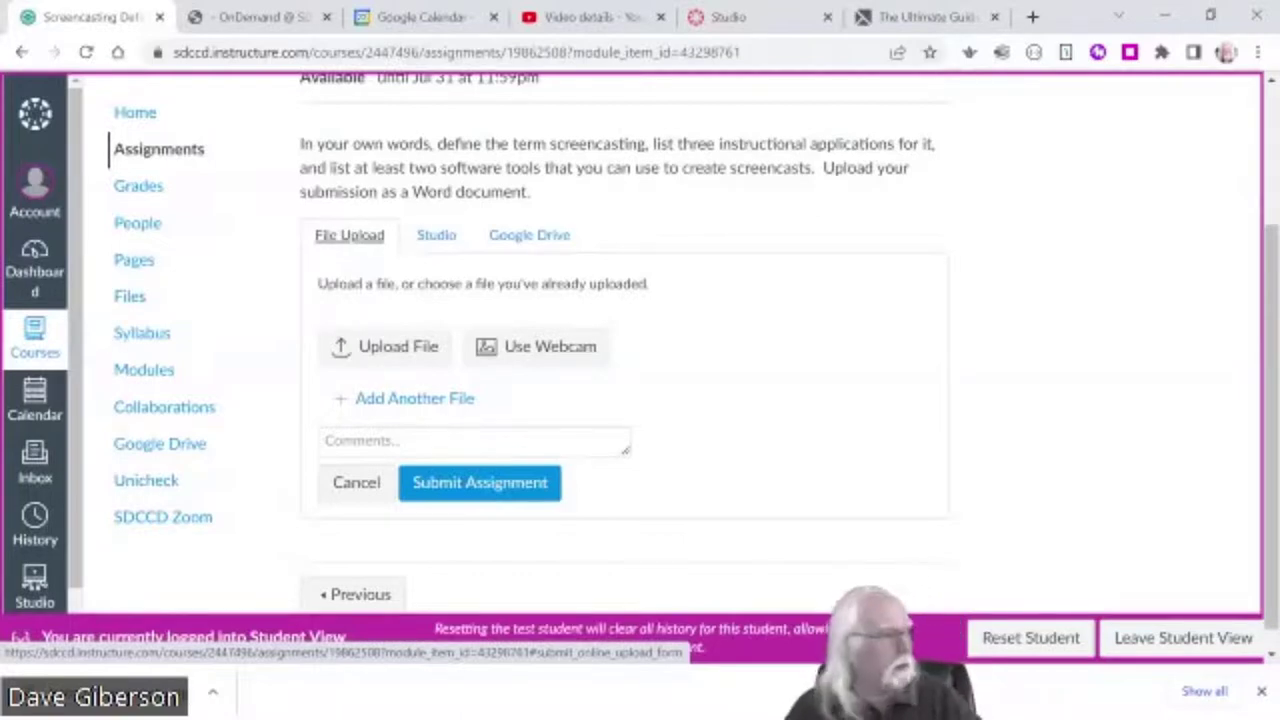
click(403, 348)
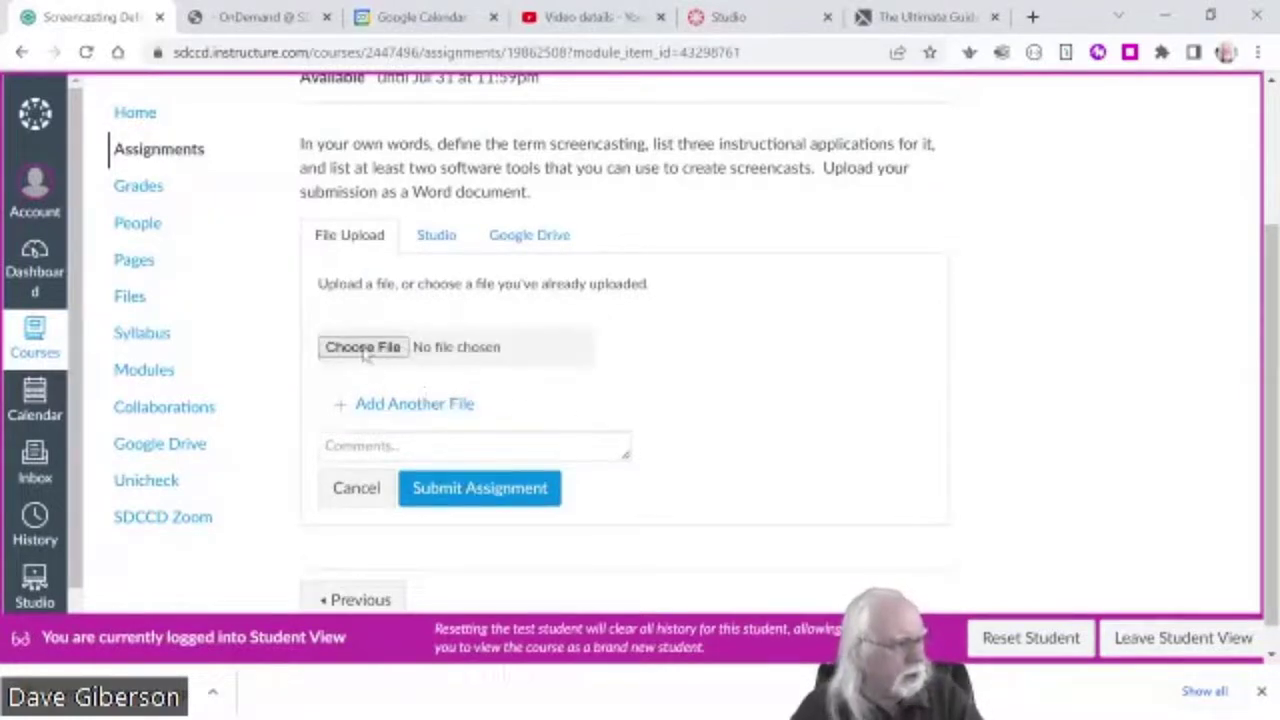
- Attach screencasting_definition_2.docx and submit the assignment
click(362, 347)
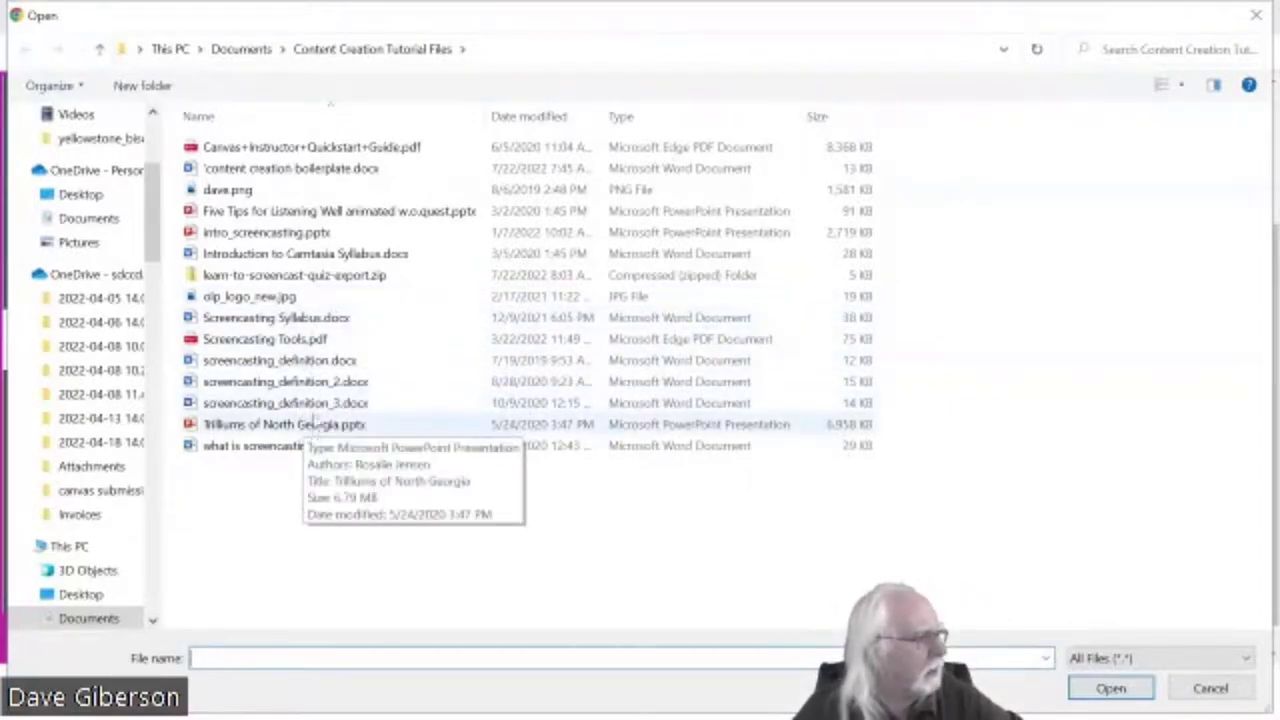
click(314, 385)
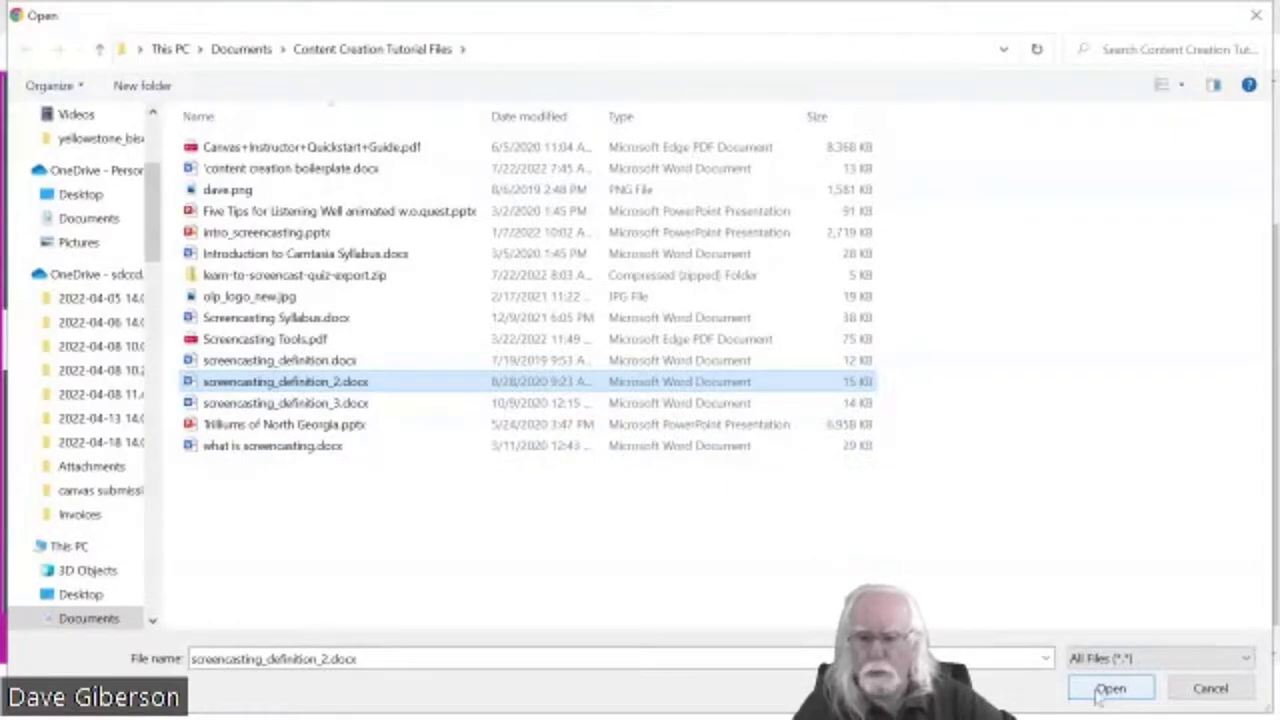
click(1097, 699)
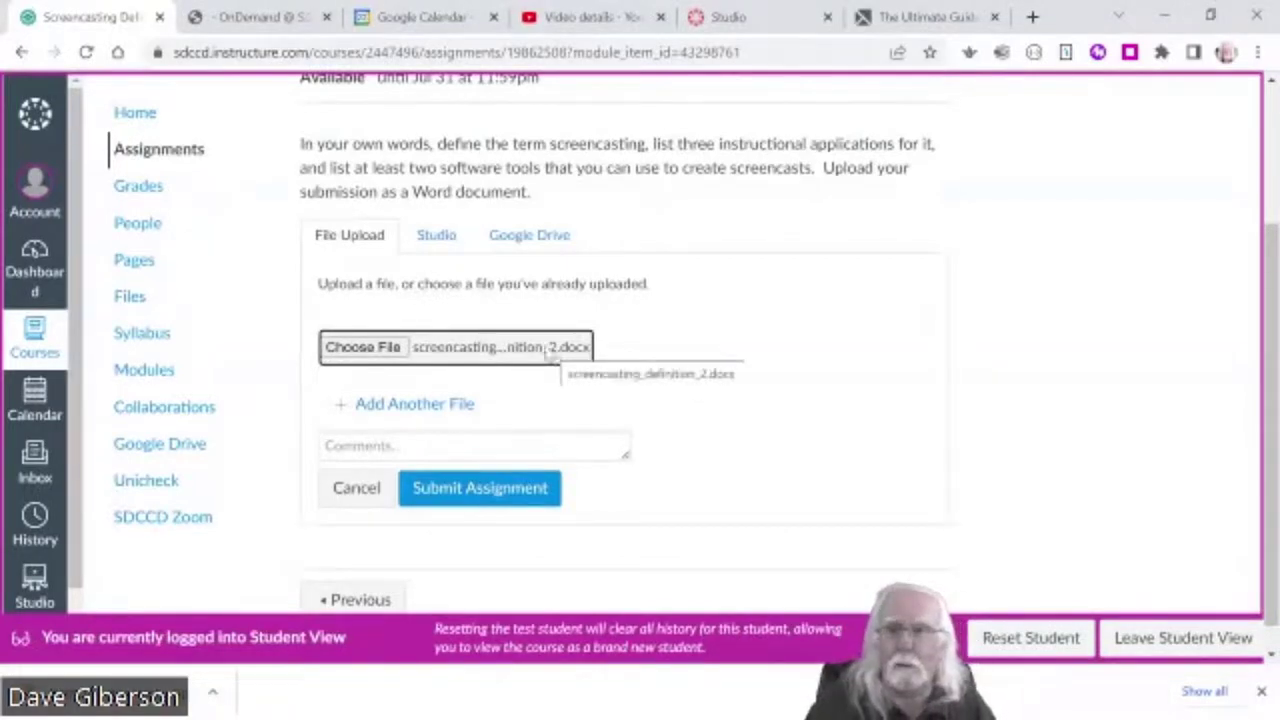
click(471, 500)
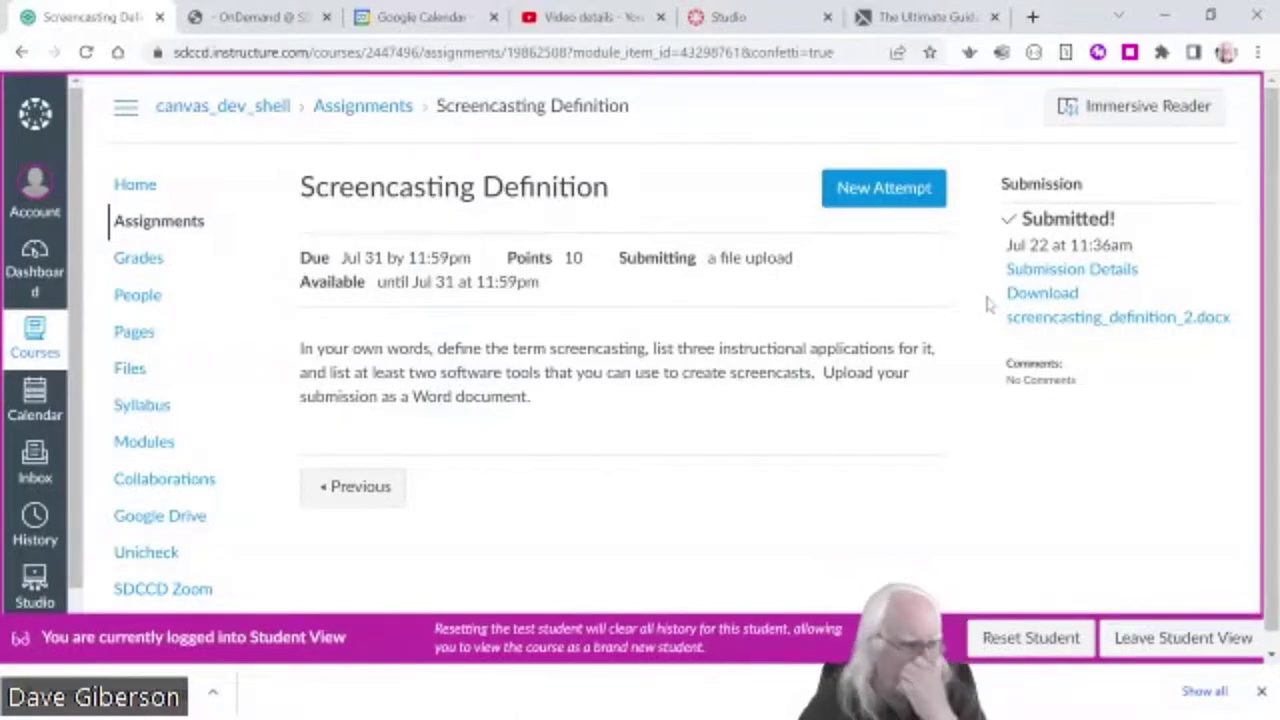
- Leave Student View and open Test Student's Screencasting Definition grade details in the Gradebook
click(1172, 648)
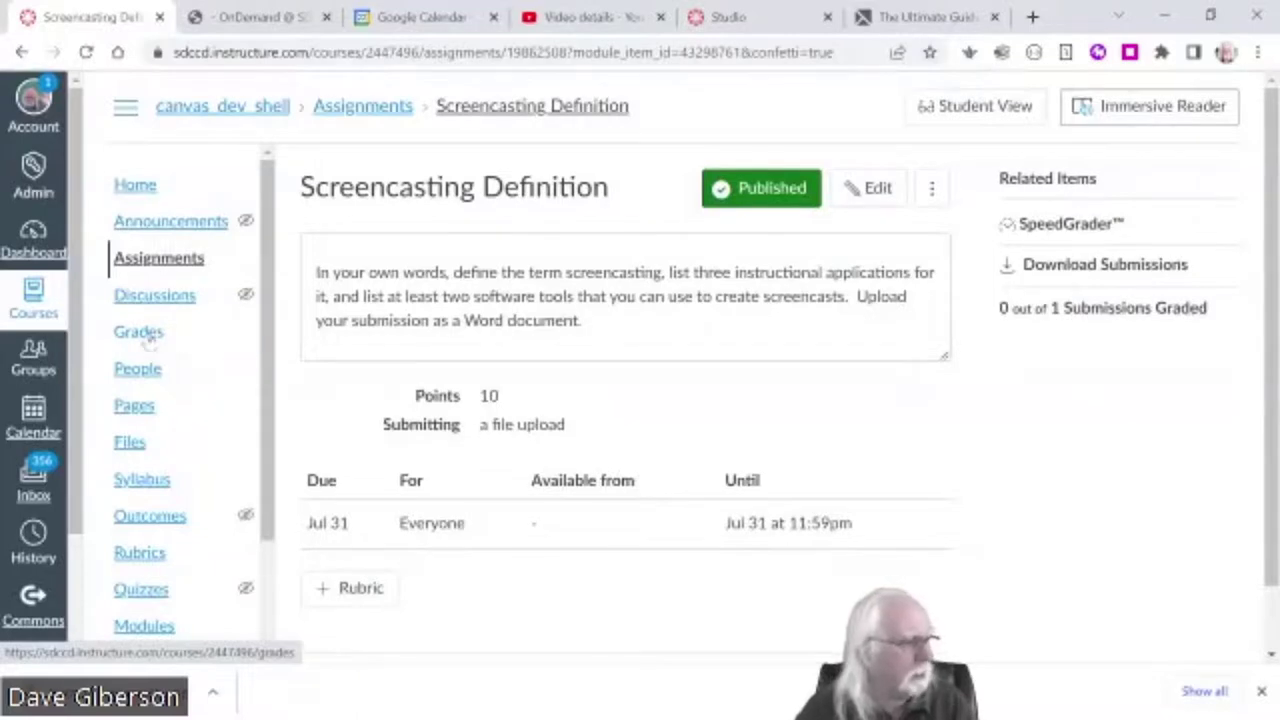
click(148, 338)
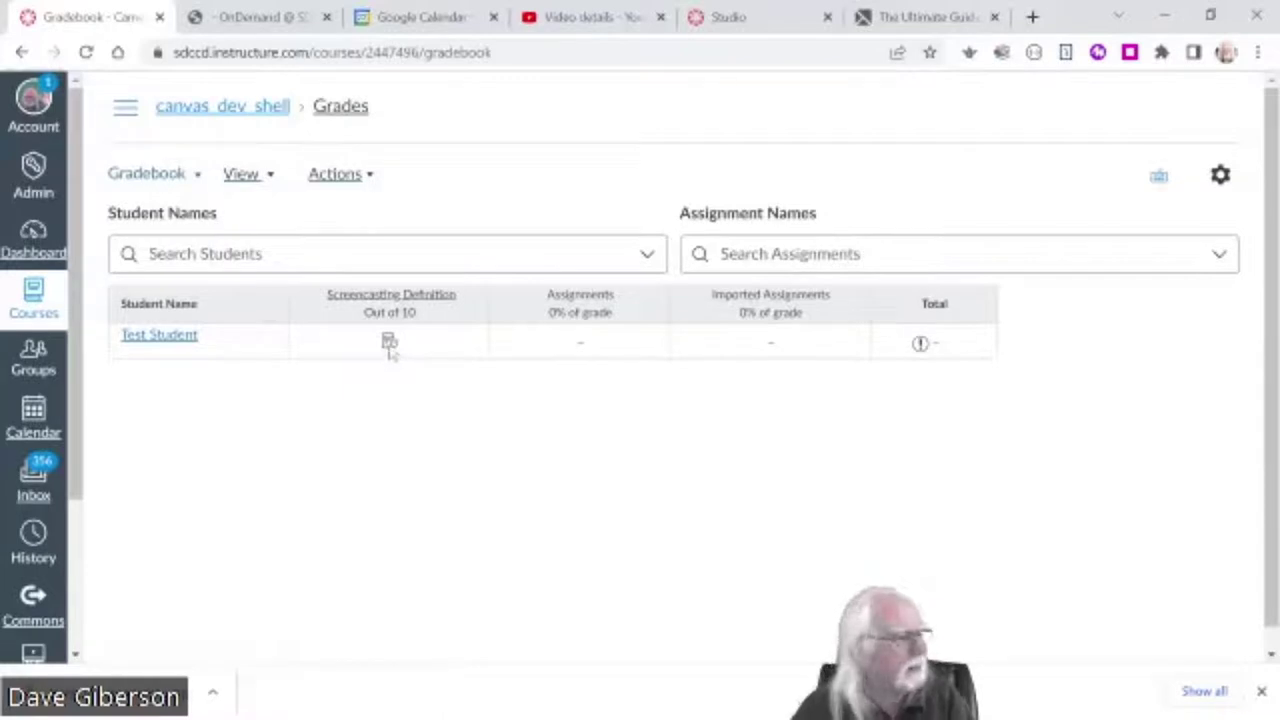
click(390, 345)
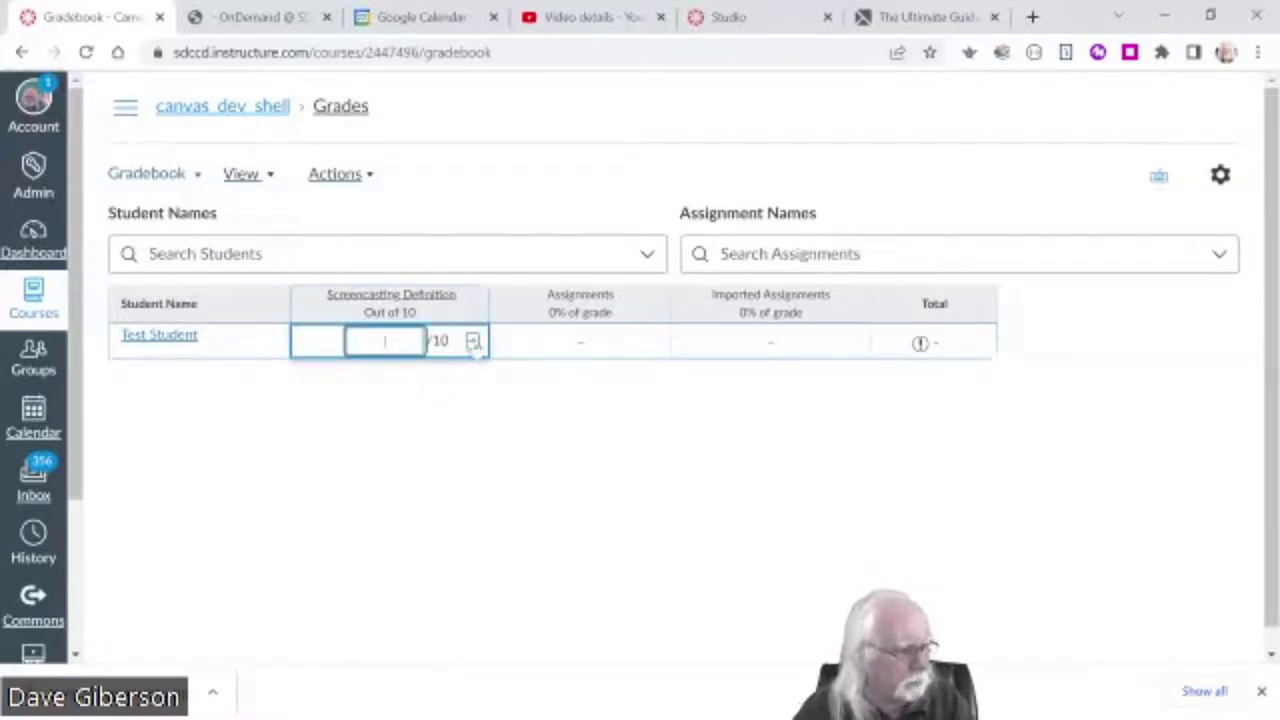
click(474, 343)
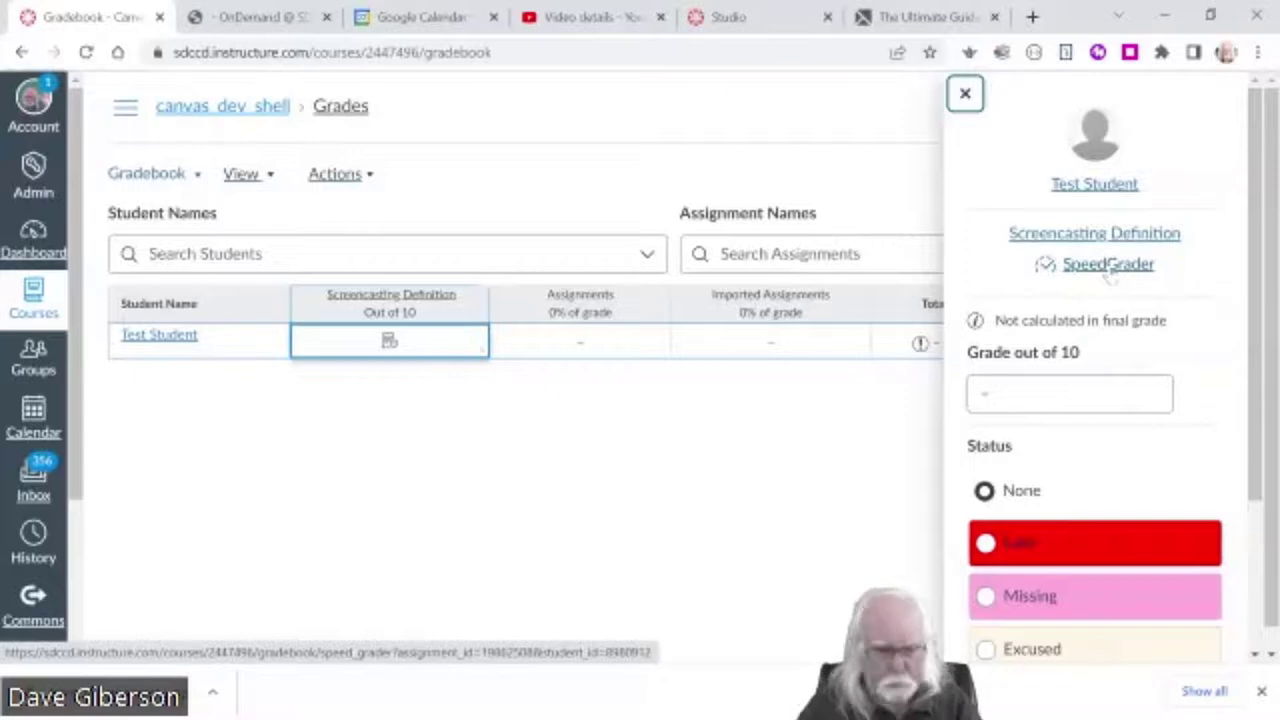
- Open the submission in SpeedGrader and read through the 204-word screencasting_definition_2.docx
click(1108, 266)
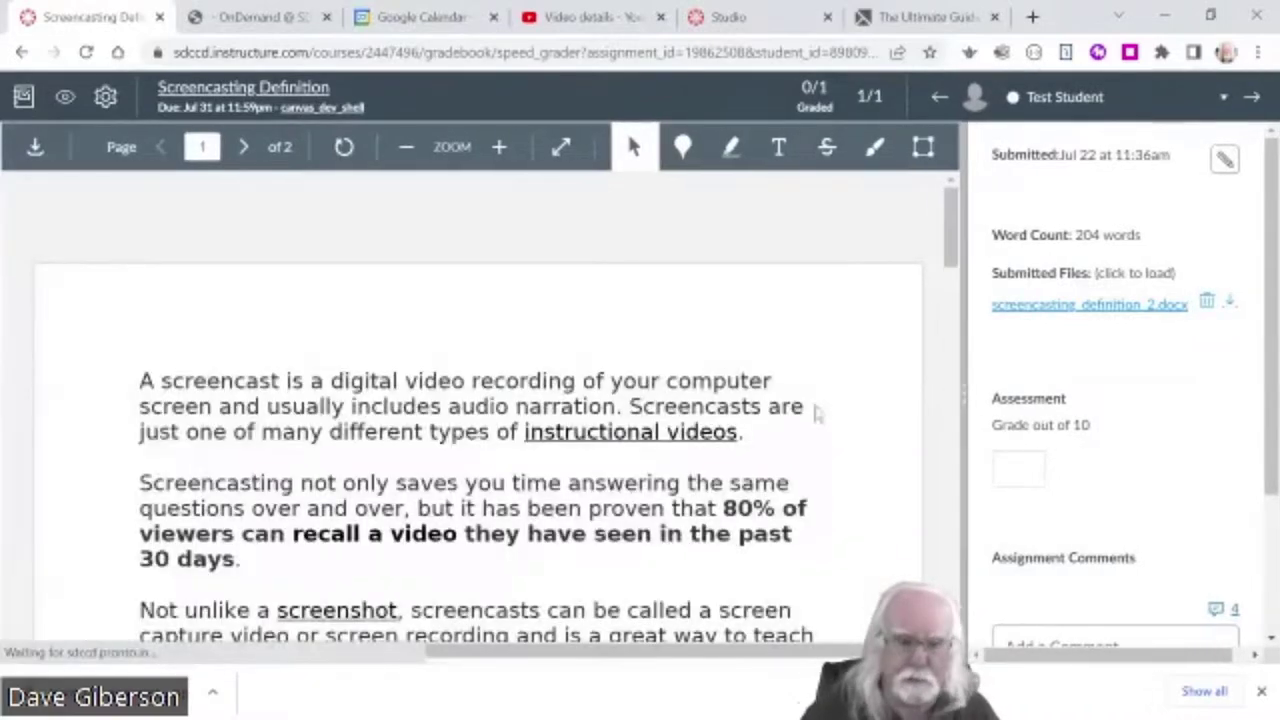
scroll(843, 422, down, 4)
scroll(840, 418, down, 5)
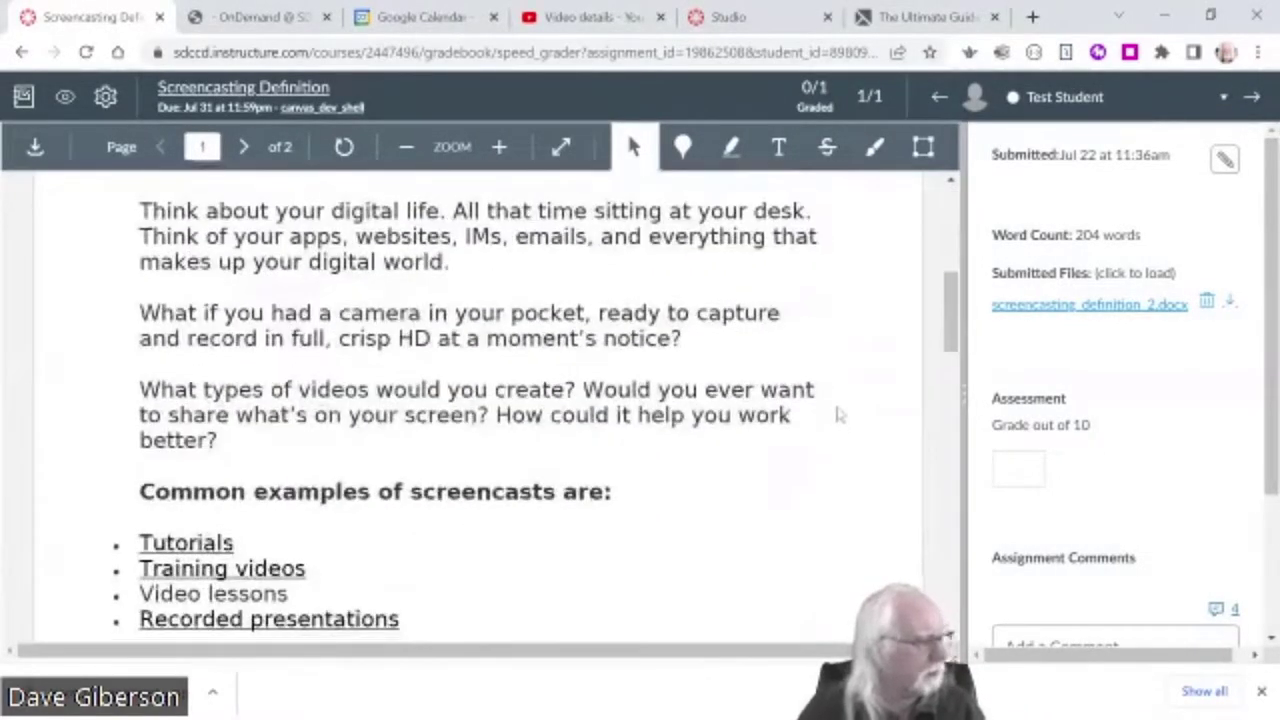
scroll(838, 412, up, 9)
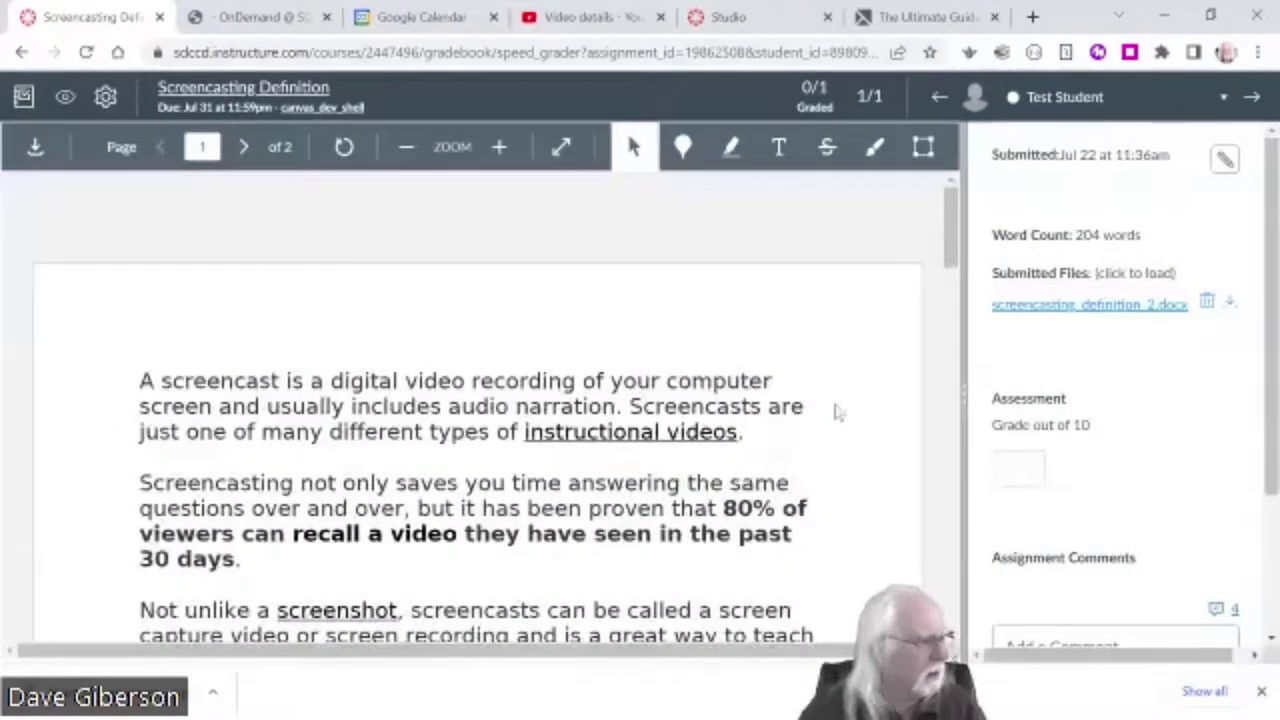
scroll(838, 412, down, 1)
scroll(848, 440, down, 2)
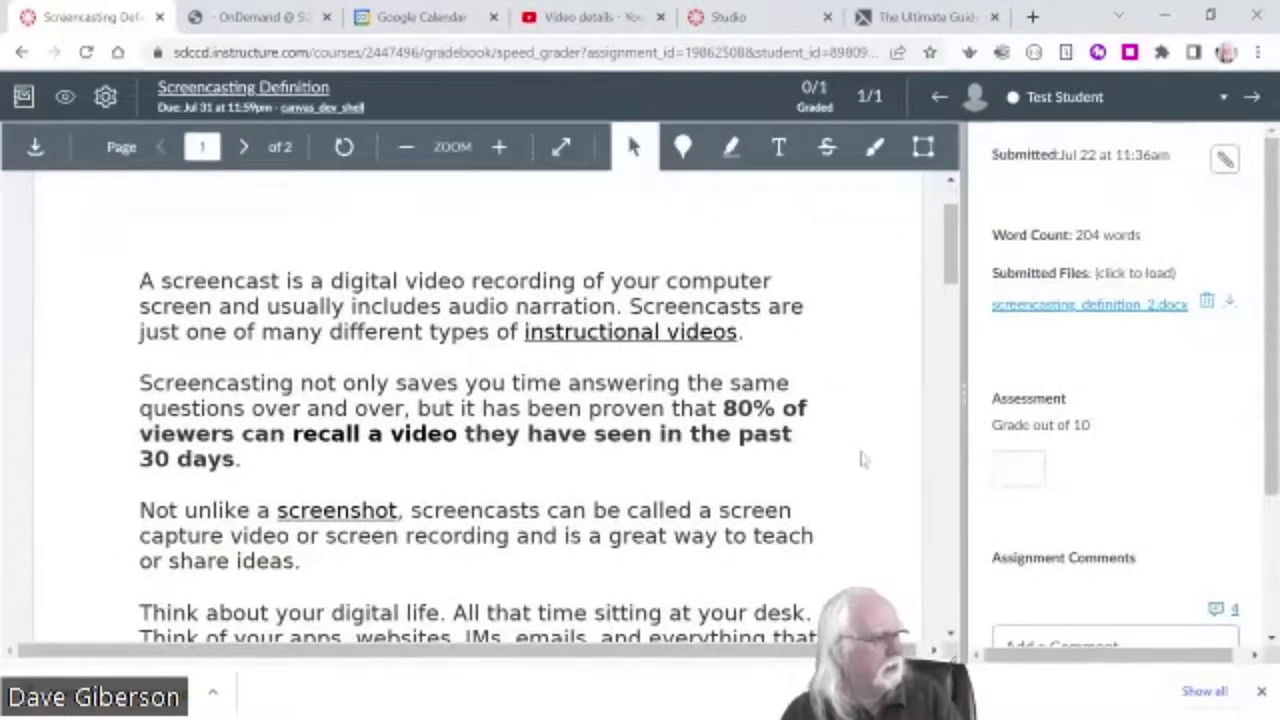
scroll(863, 457, up, 2)
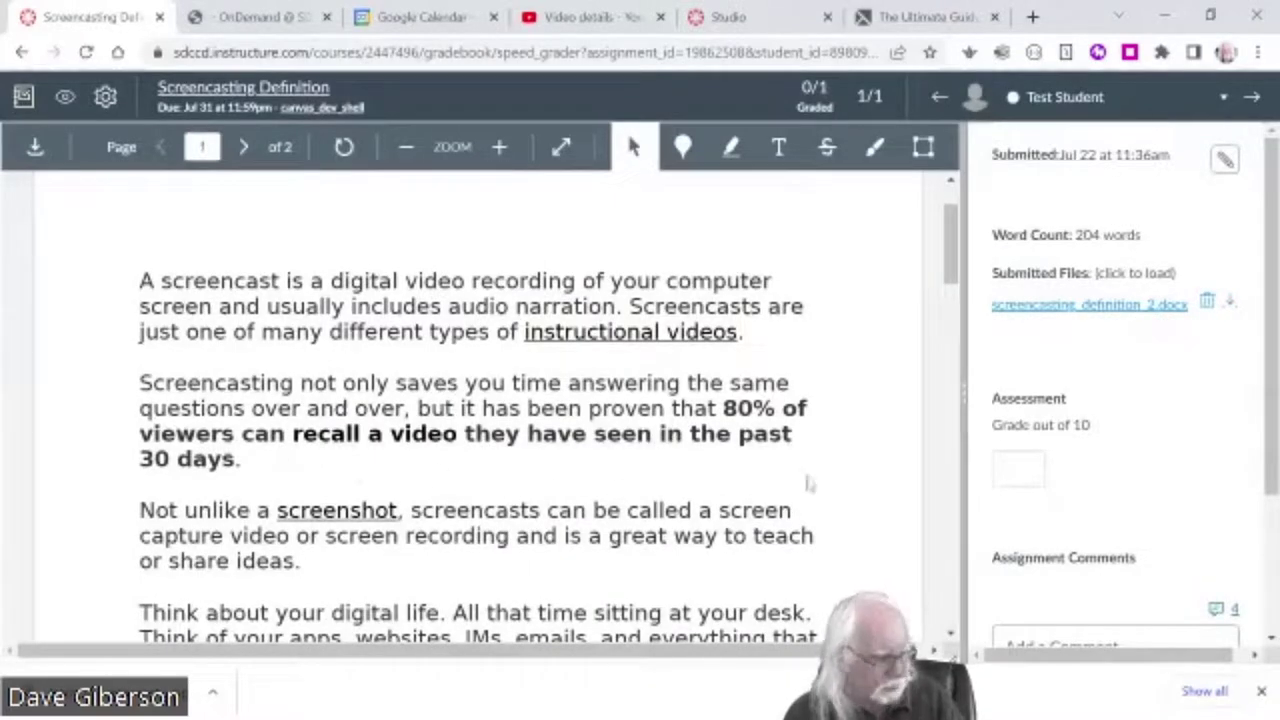
scroll(855, 488, down, 4)
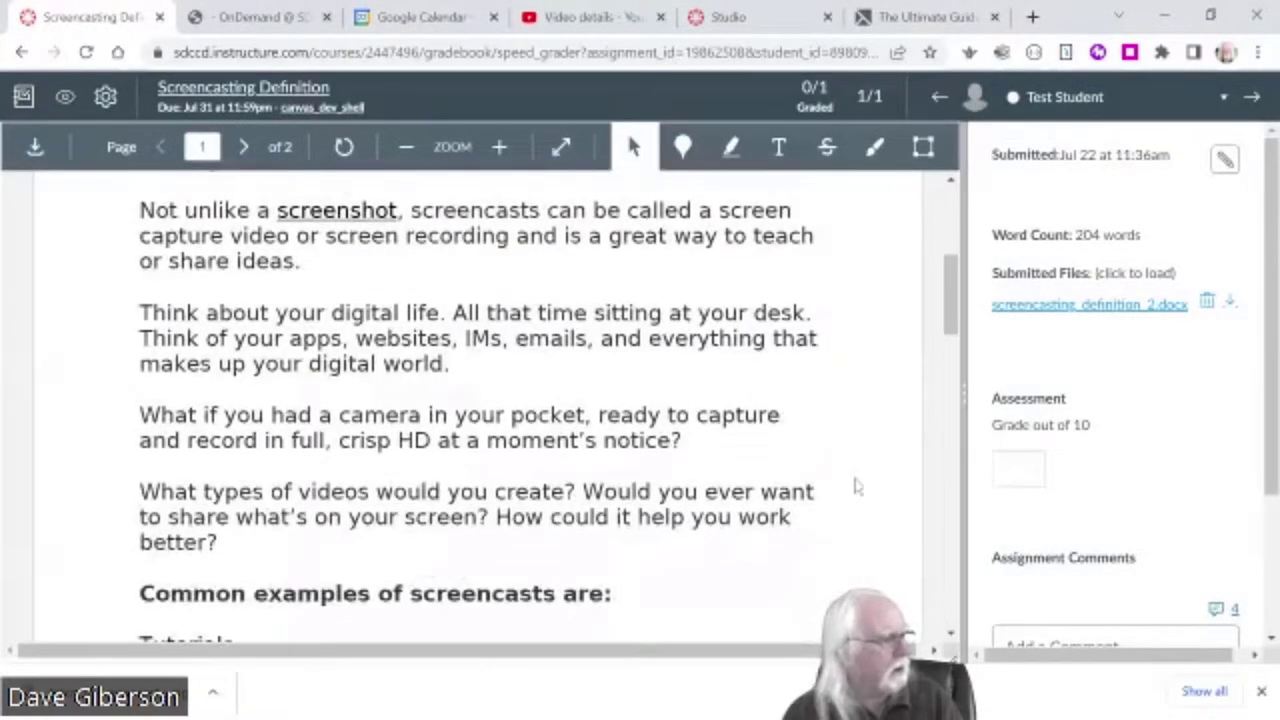
scroll(855, 487, down, 1)
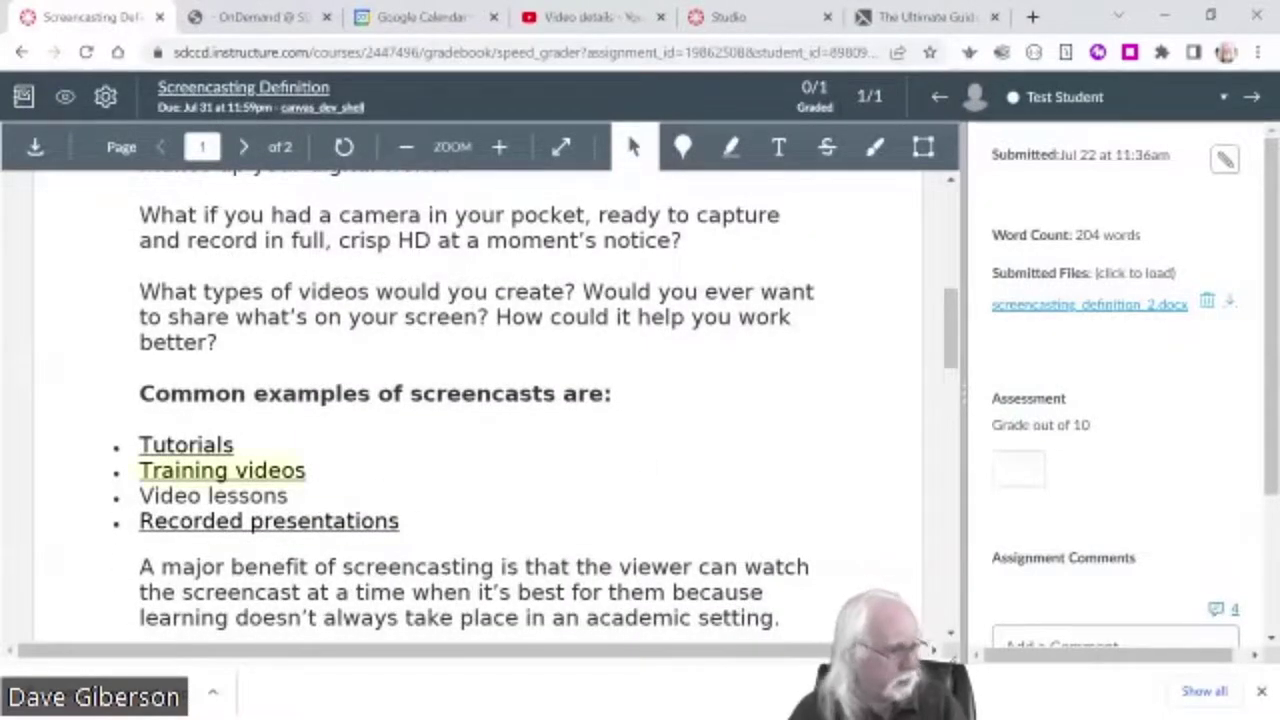
scroll(710, 488, down, 2)
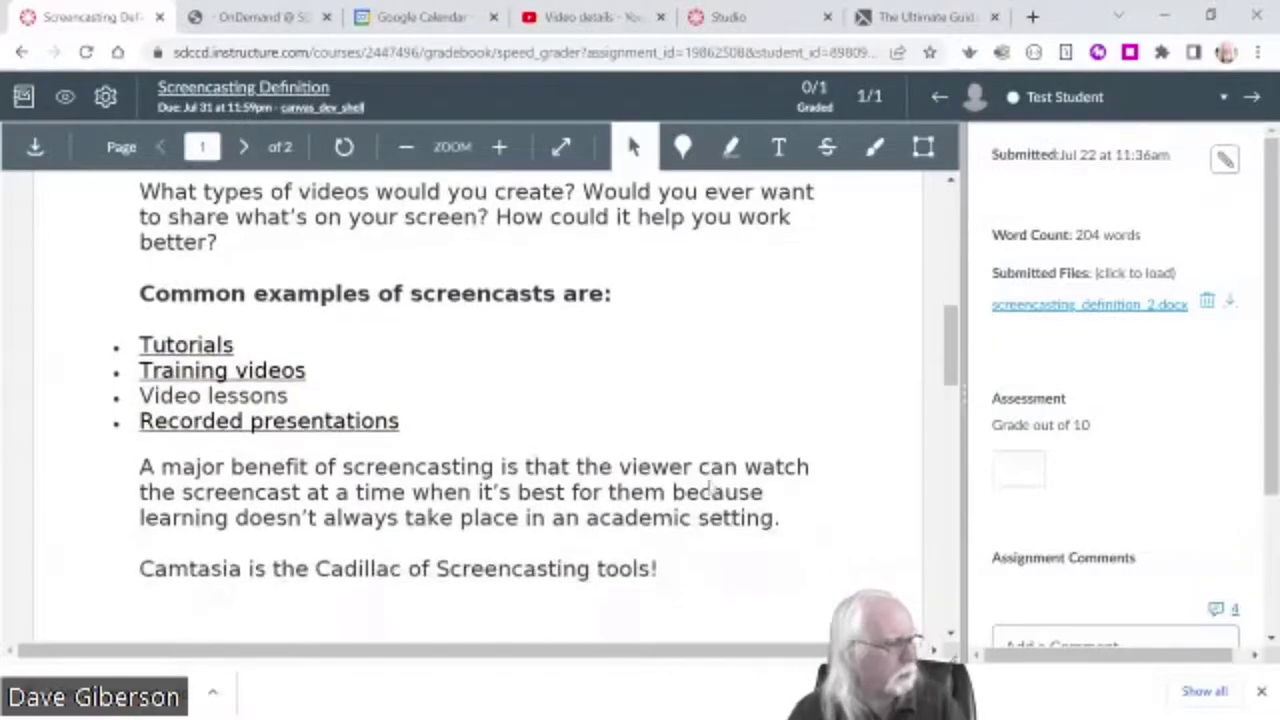
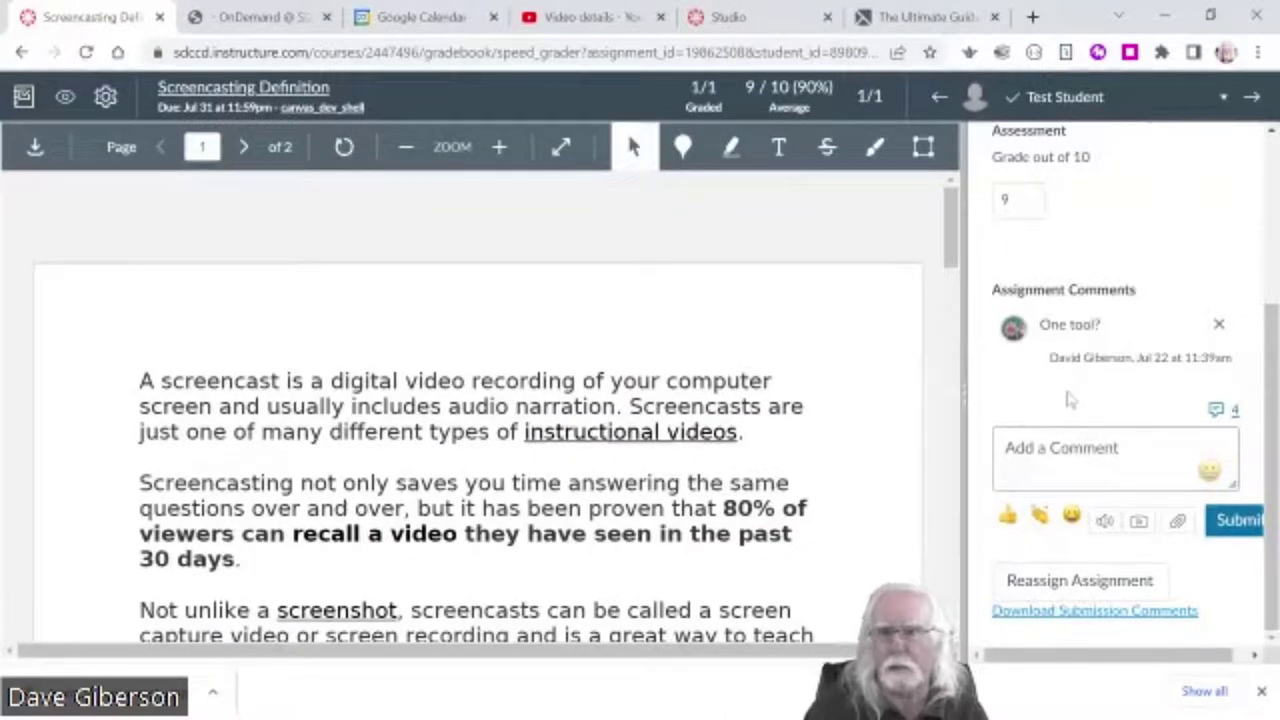
- Return from SpeedGrader to the course gradebook and show the course navigation menu
drag(1270, 330, 1272, 200)
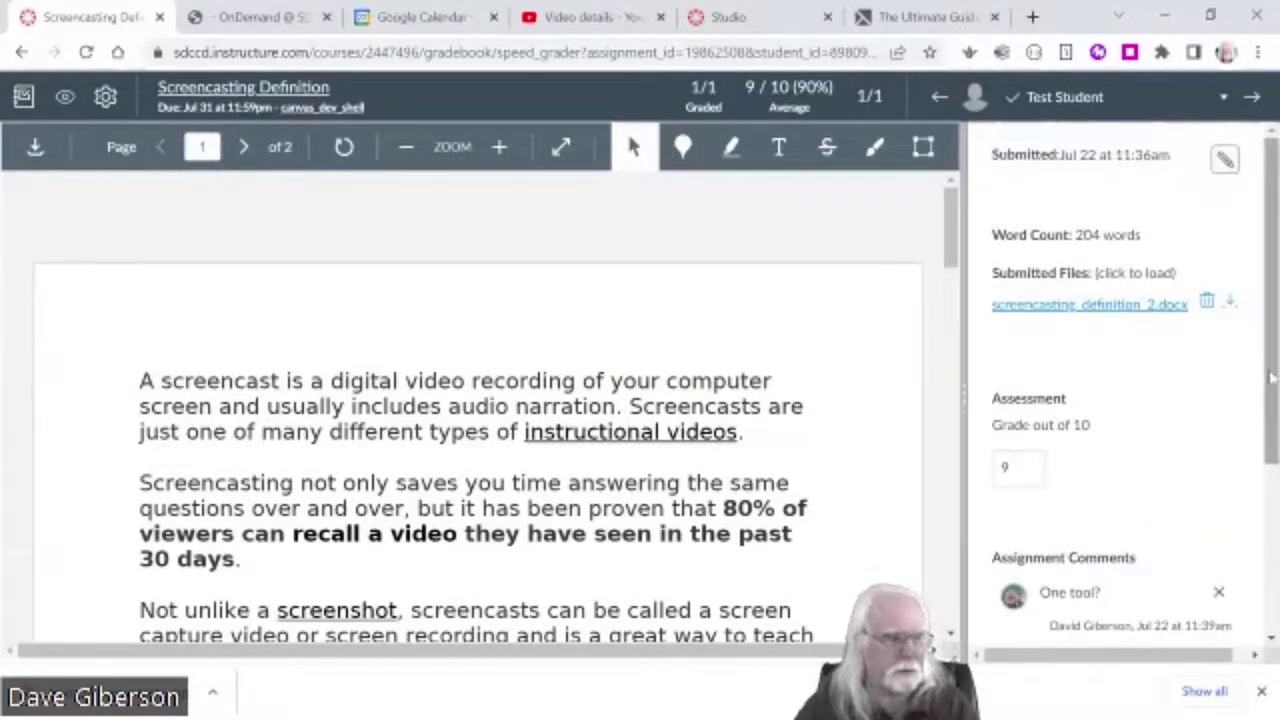
drag(1270, 378, 1267, 557)
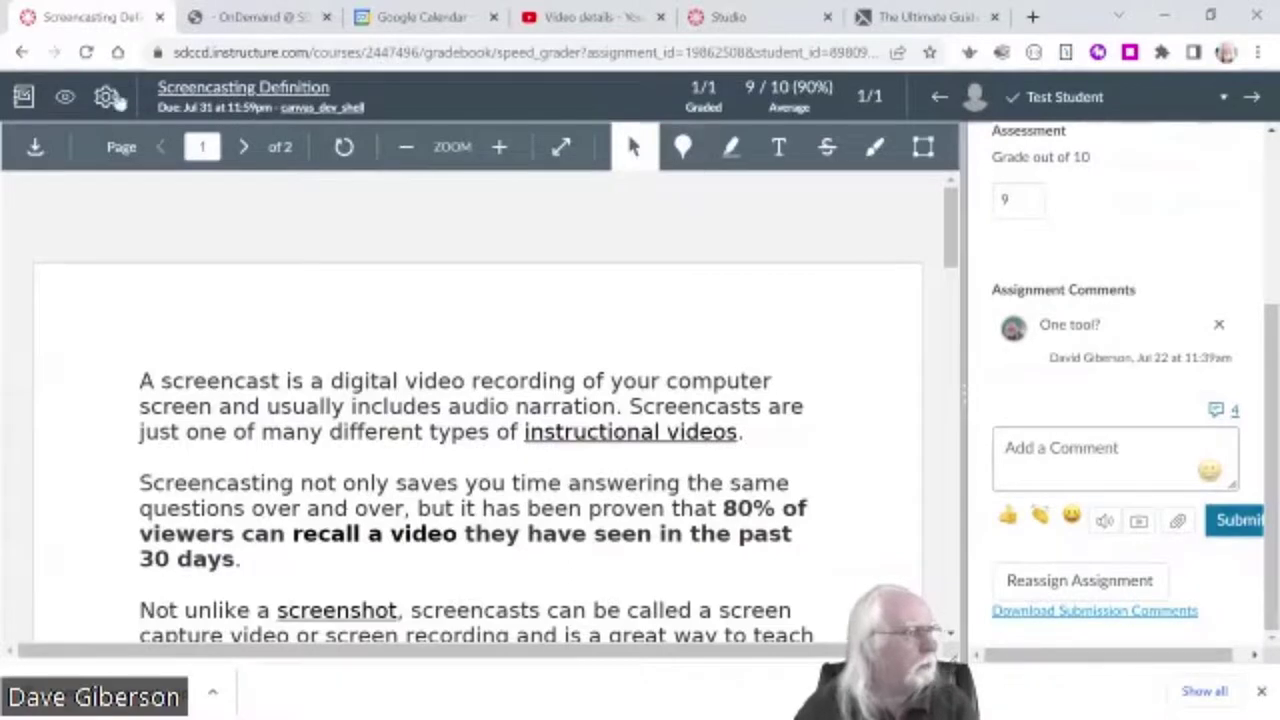
click(23, 96)
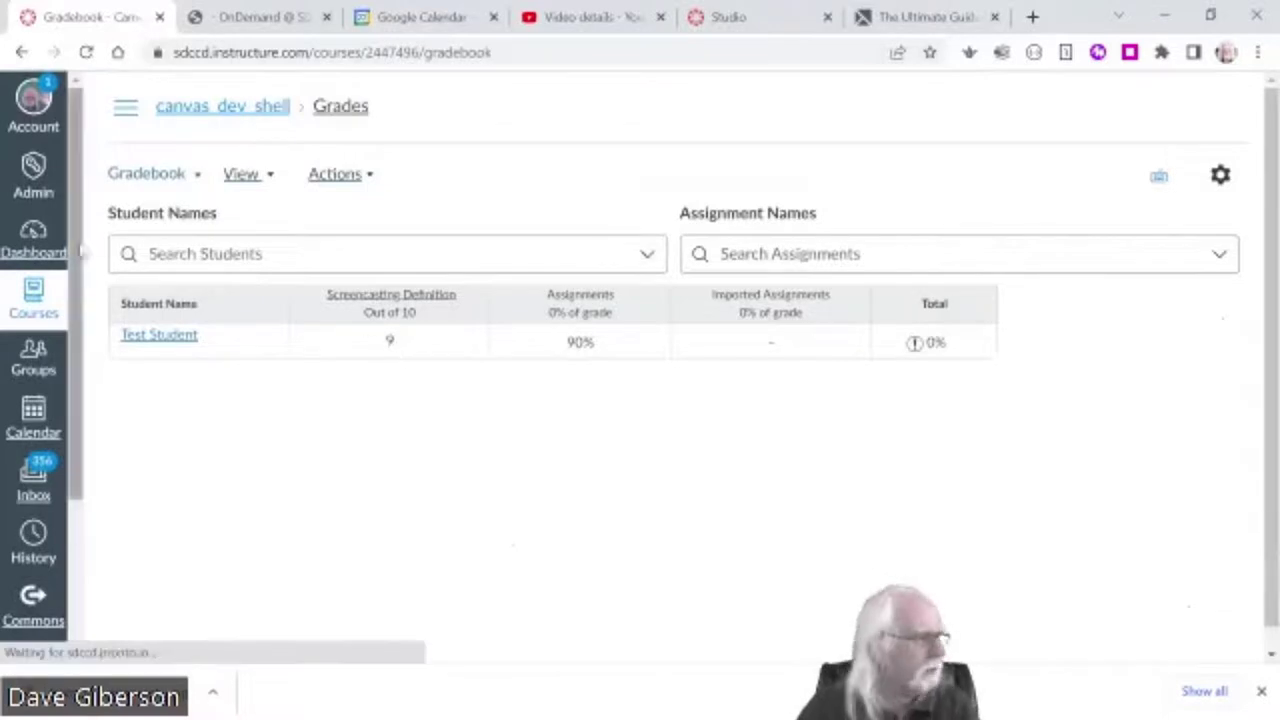
click(125, 107)
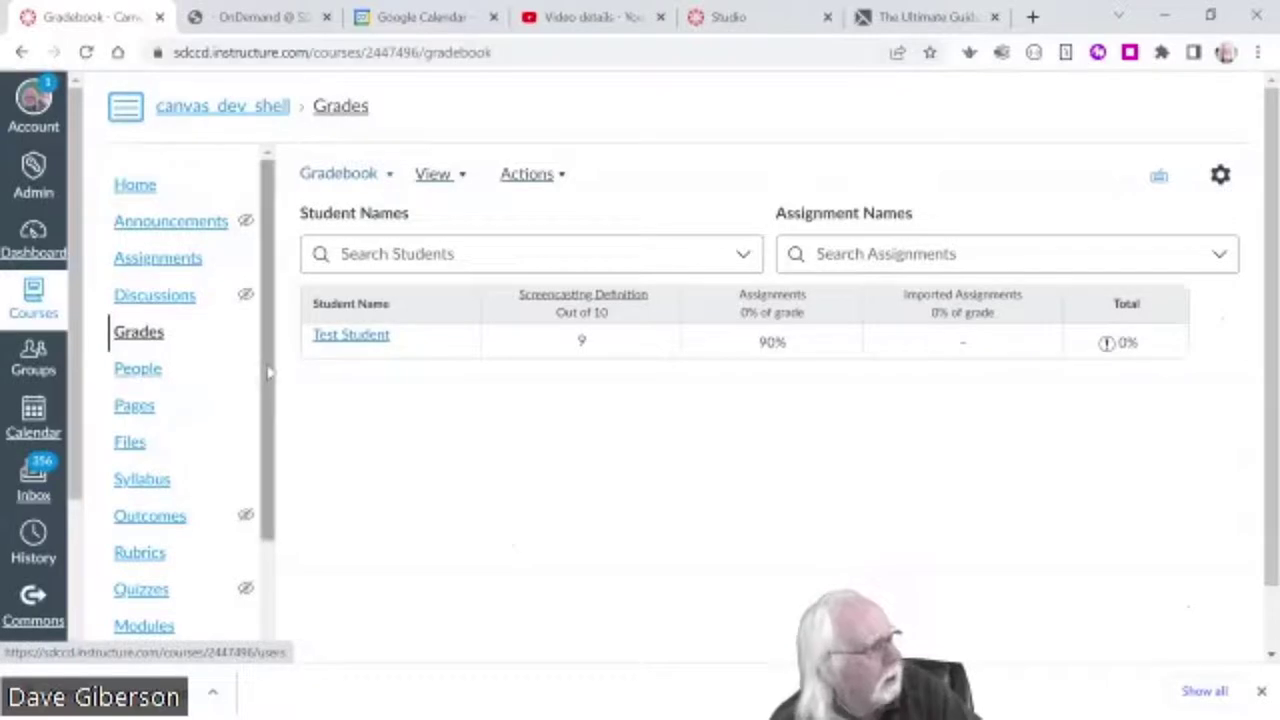
- Minimize the Chrome window to reveal the Assessments presentation slide
drag(268, 372, 280, 305)
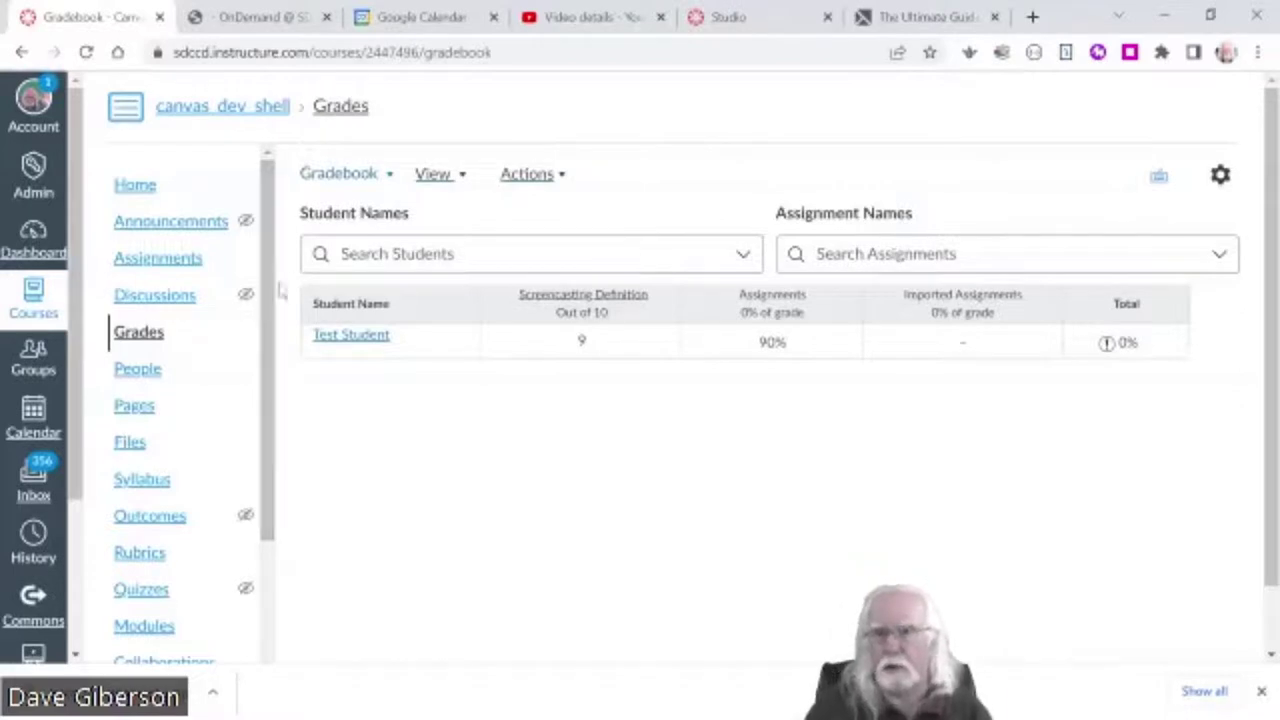
mouse_move(1124, 292)
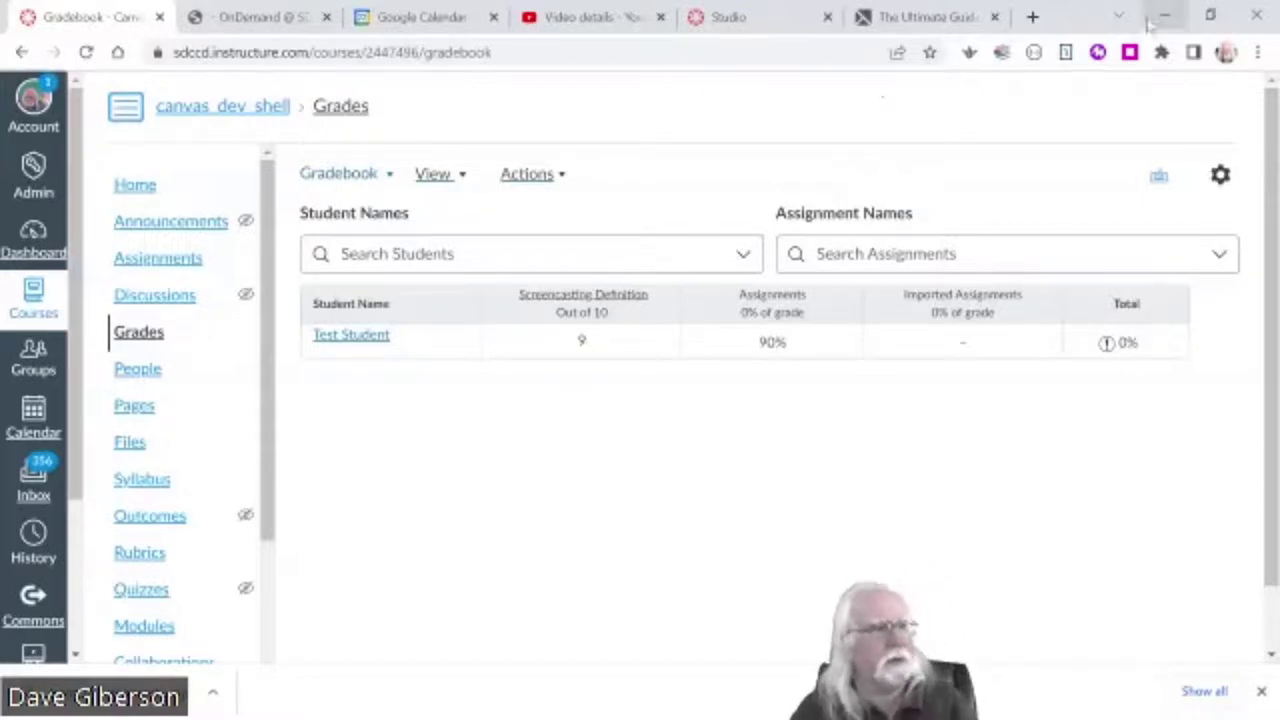
click(1165, 17)
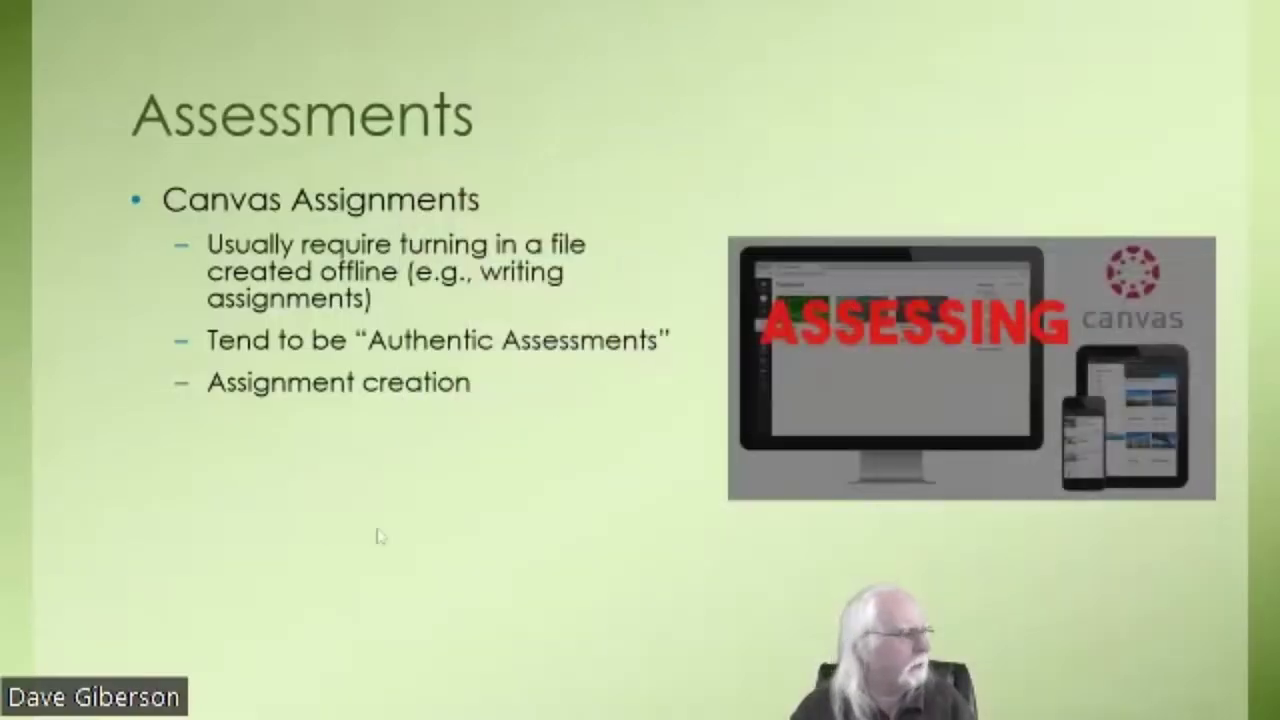
- Advance the Assessments slide to reveal the 'Canvas Quizzes' bullet
click(296, 503)
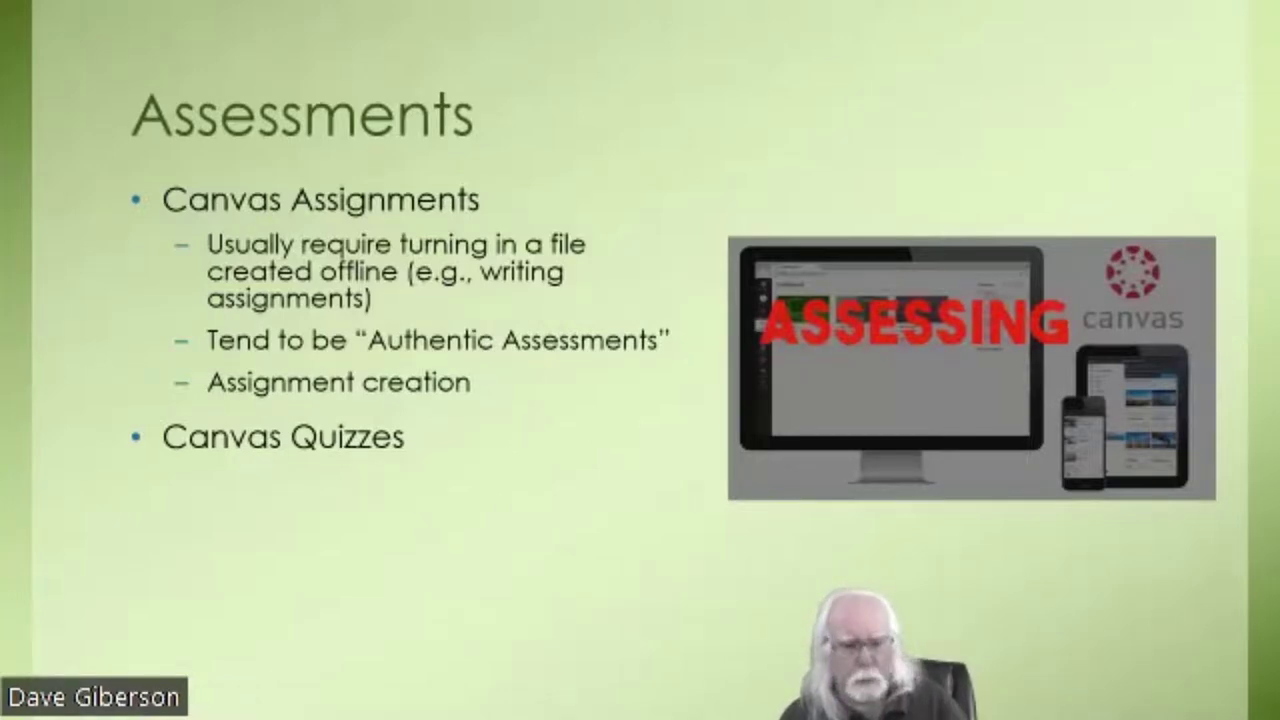
- Switch back to the Canvas gradebook in Chrome
key(alt+Tab)
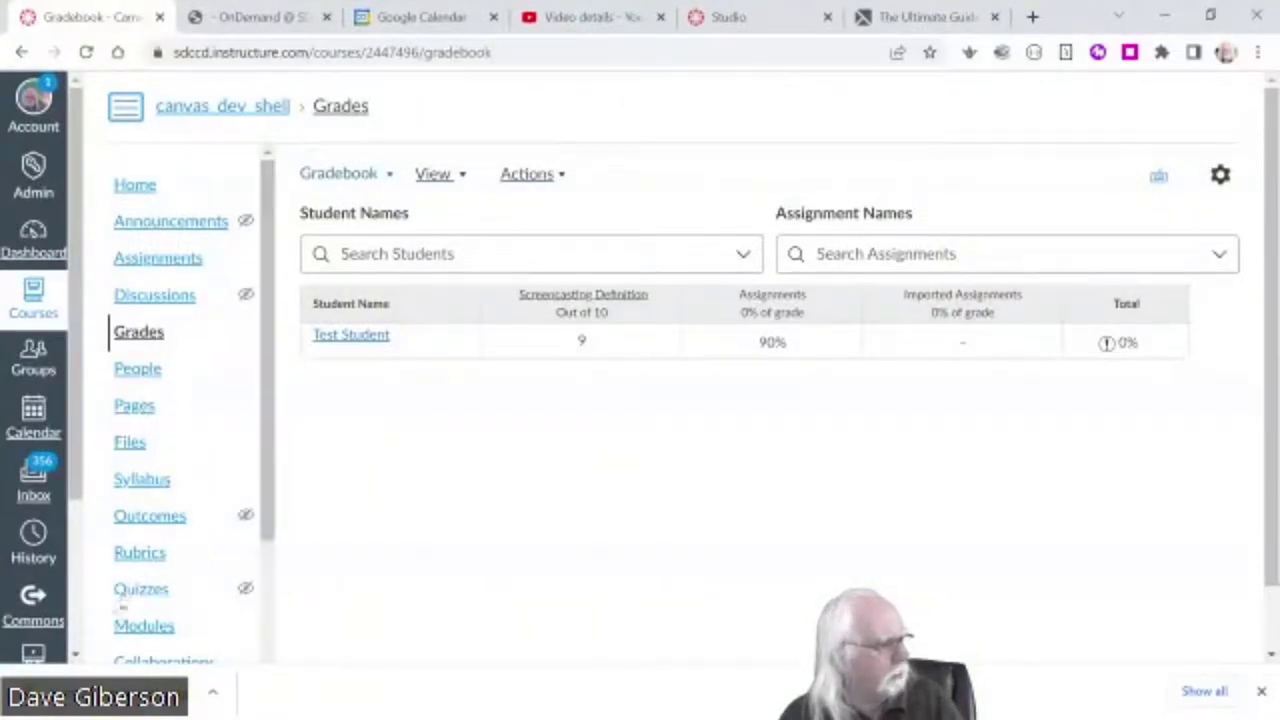
- On the Modules page, start a new Quiz item in Getting Started using [ Create Quiz ]
click(140, 625)
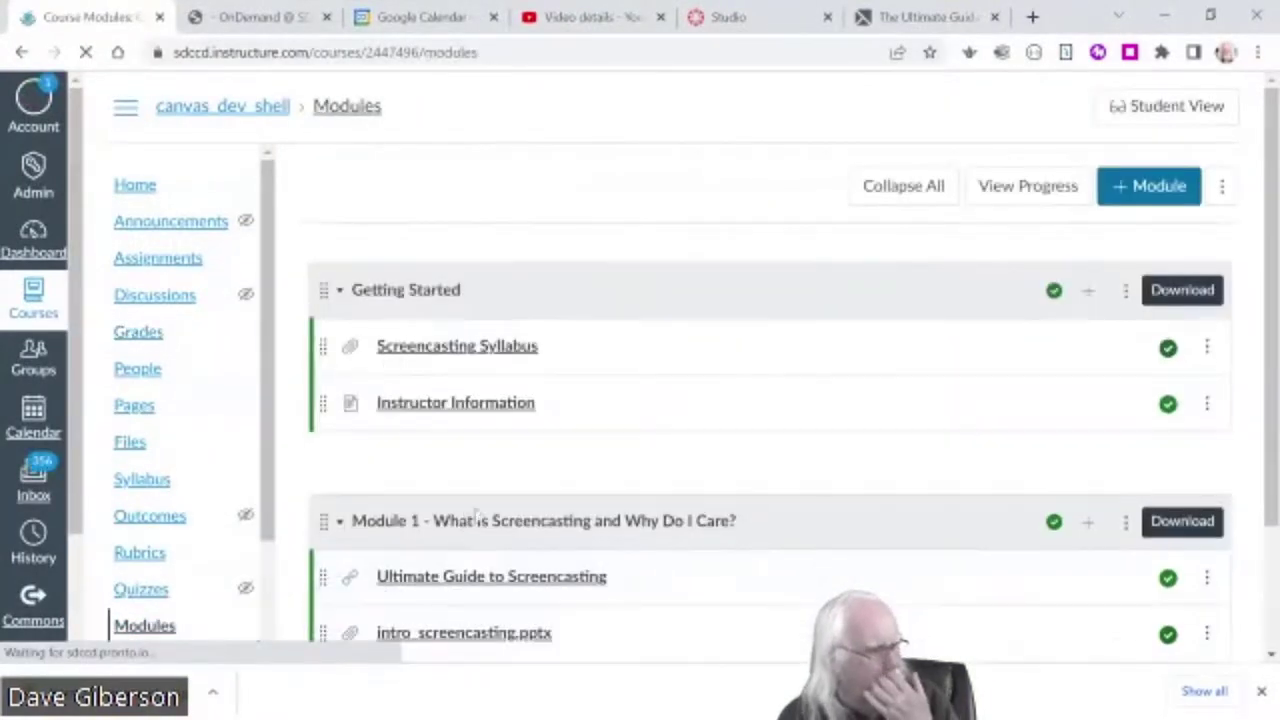
scroll(660, 450, down, 1)
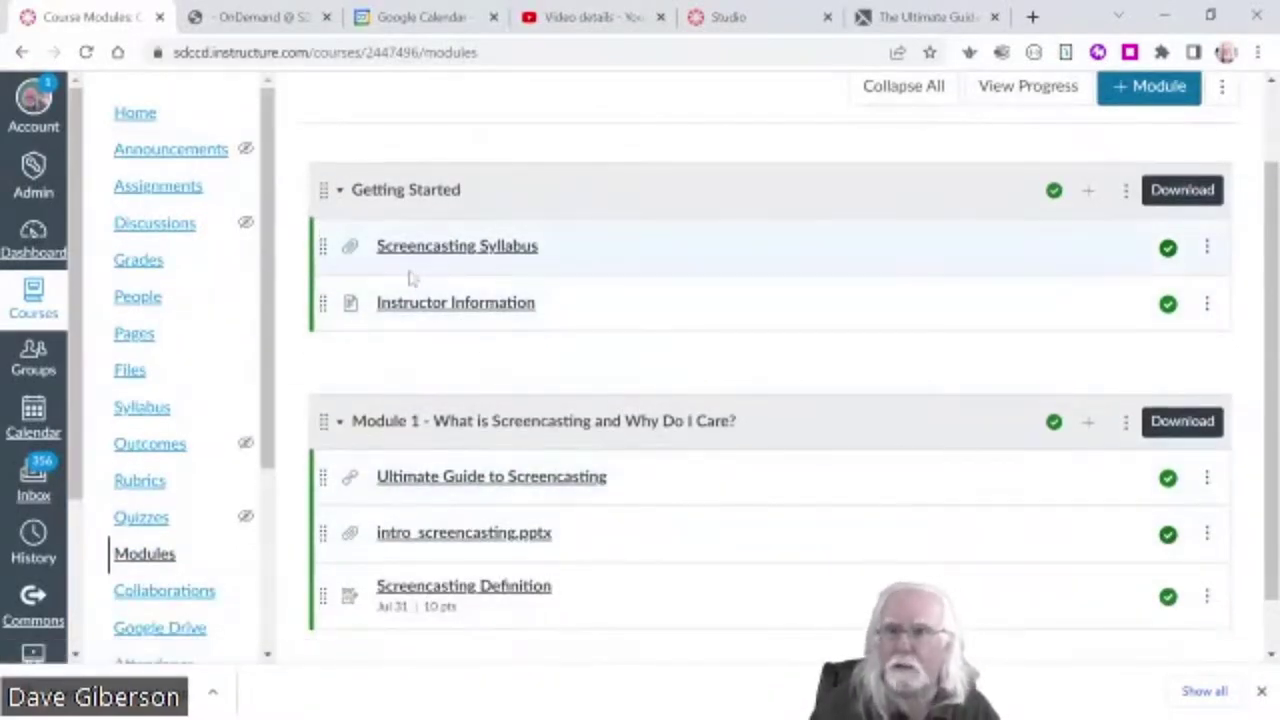
click(1088, 191)
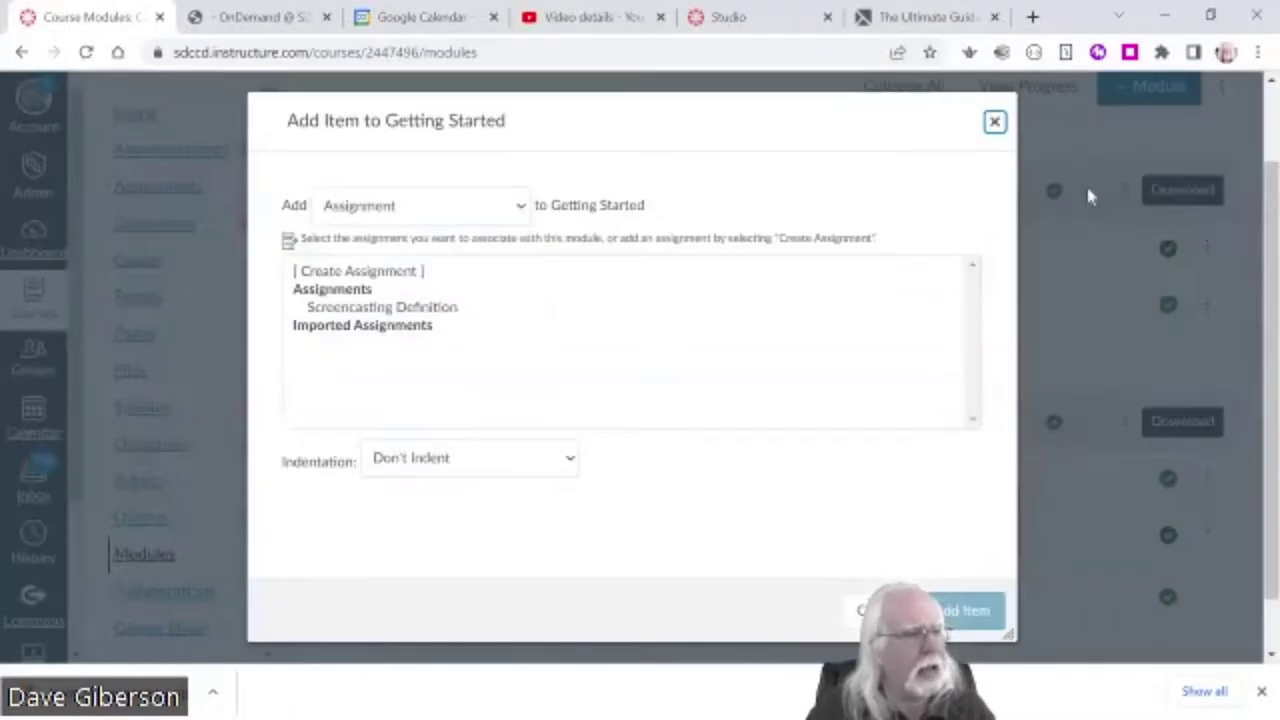
click(517, 206)
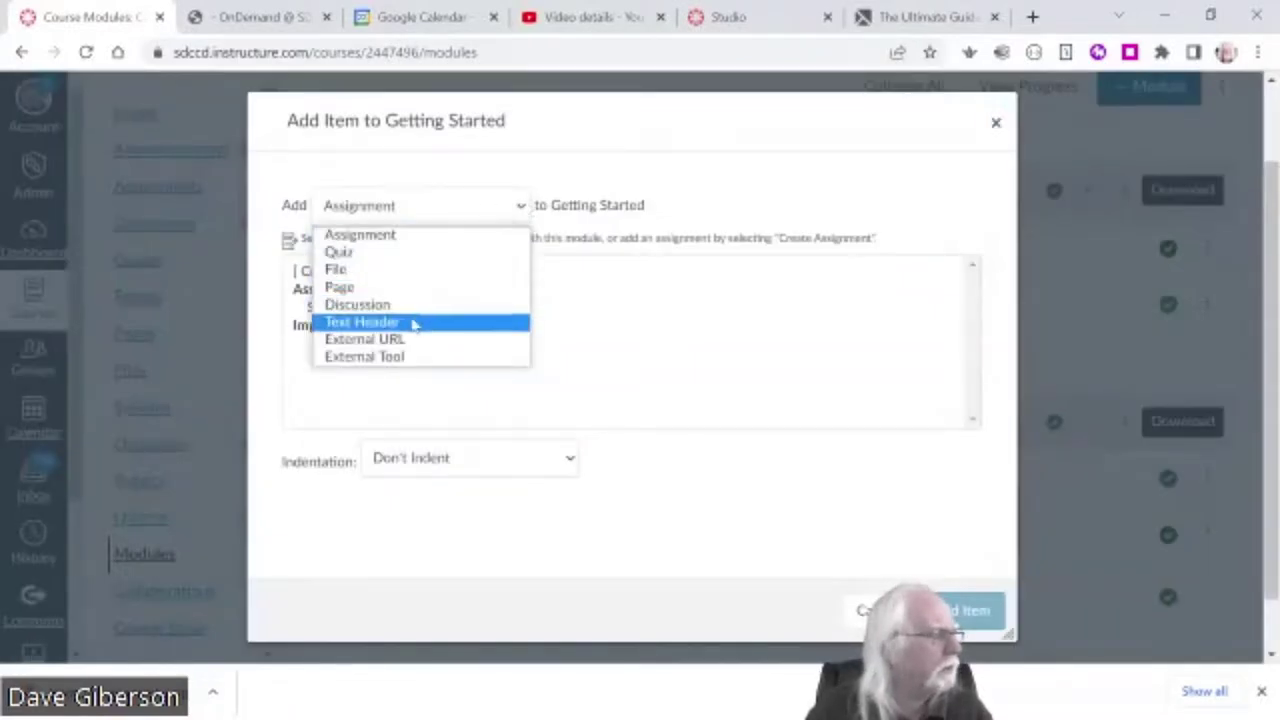
click(379, 255)
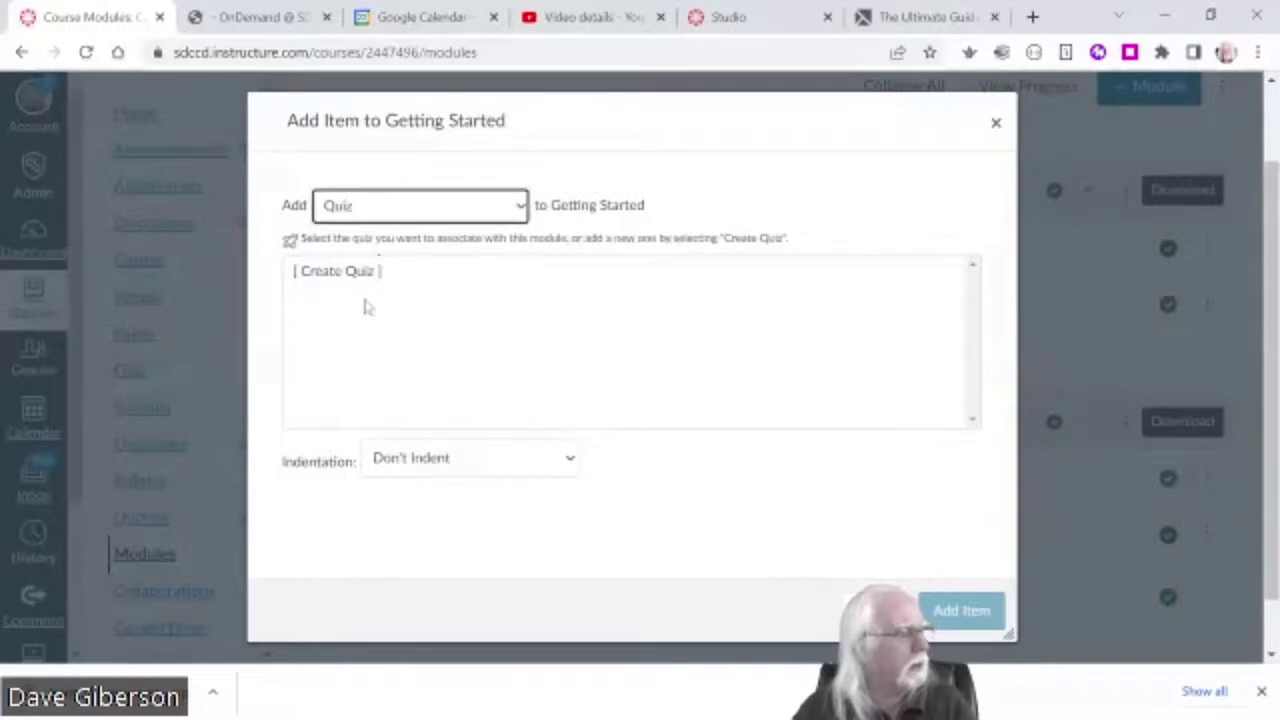
click(343, 272)
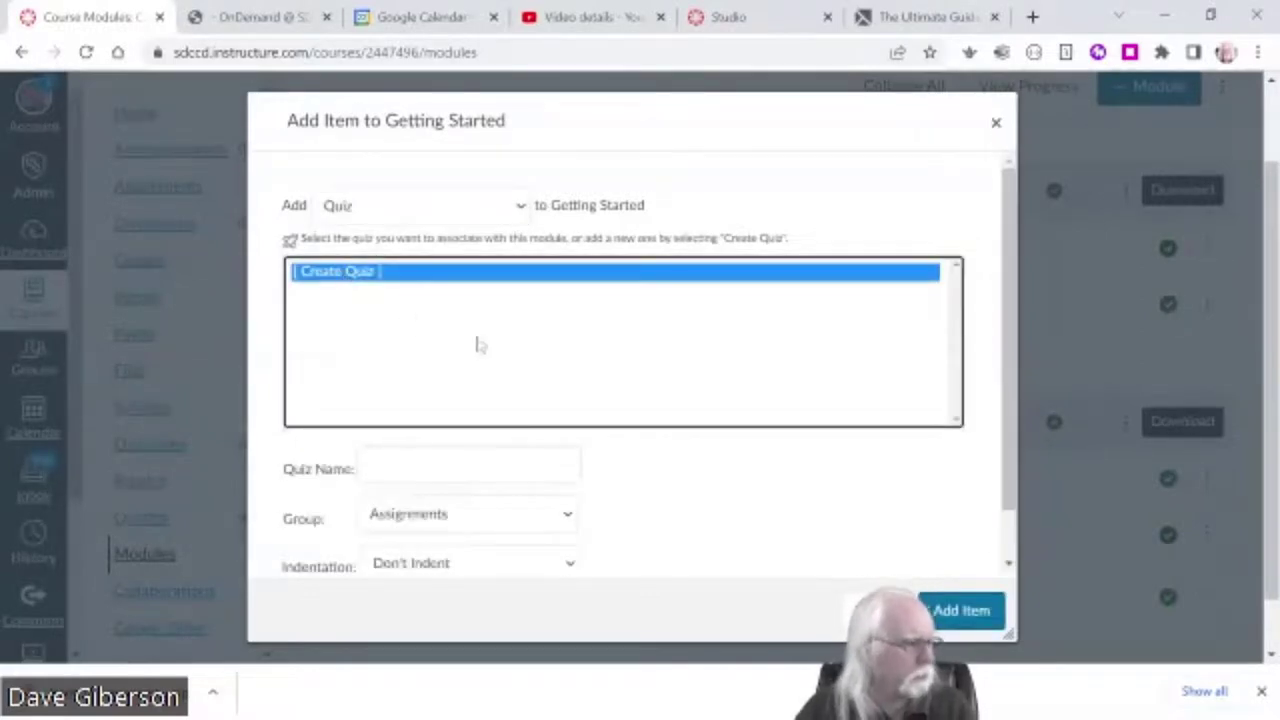
- Name the new quiz 'Syllabus Quiz' and add it to the module
click(525, 467)
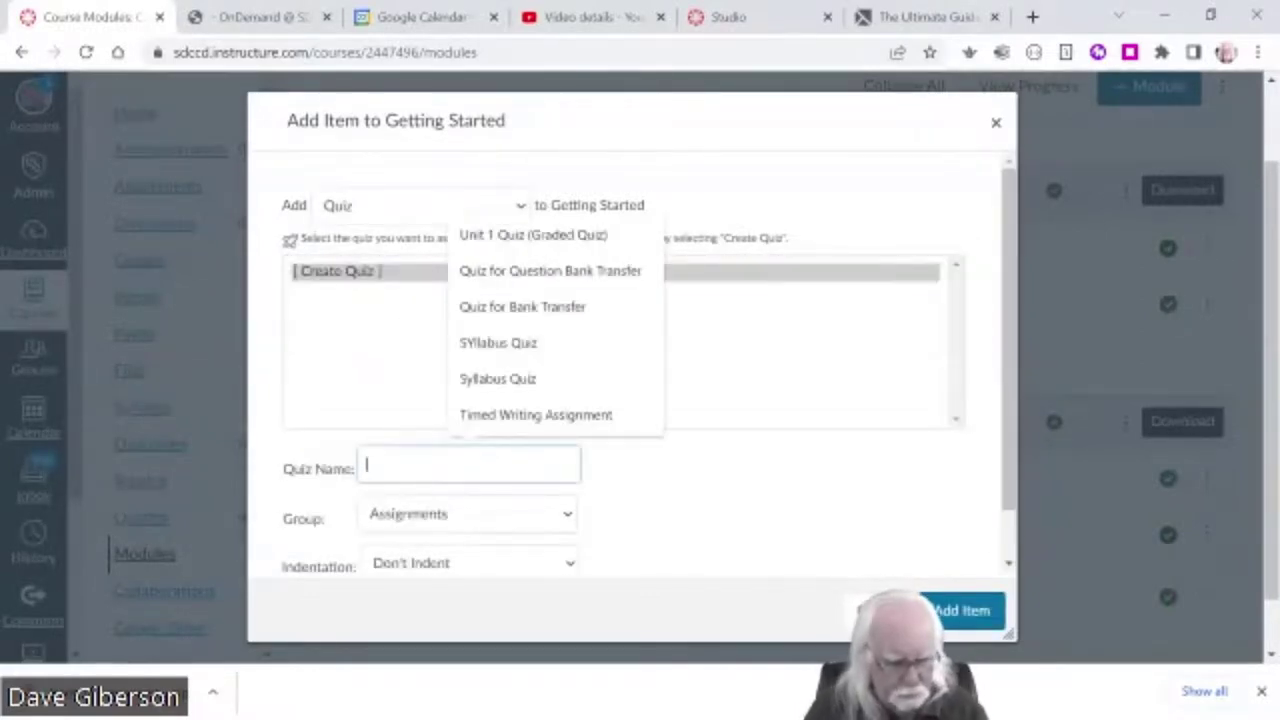
text(SYllavb)
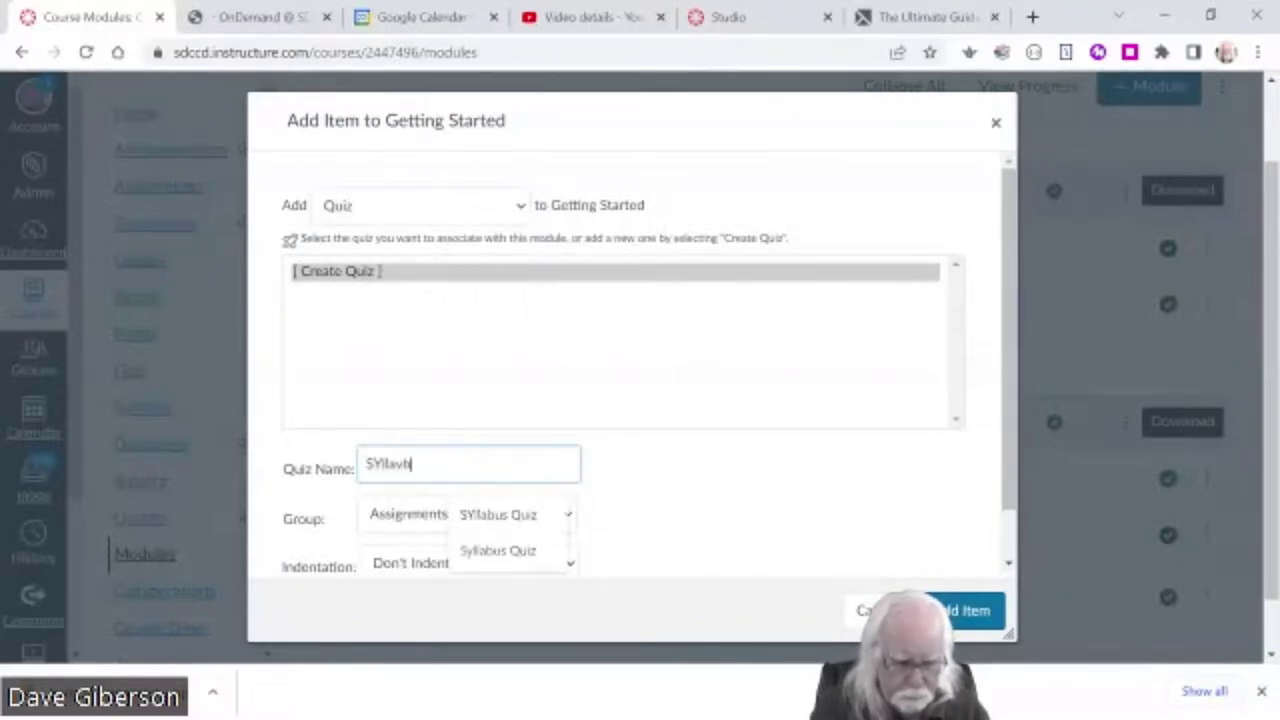
key(BackSpace)
key(BackSpace)
key(BackSpace)
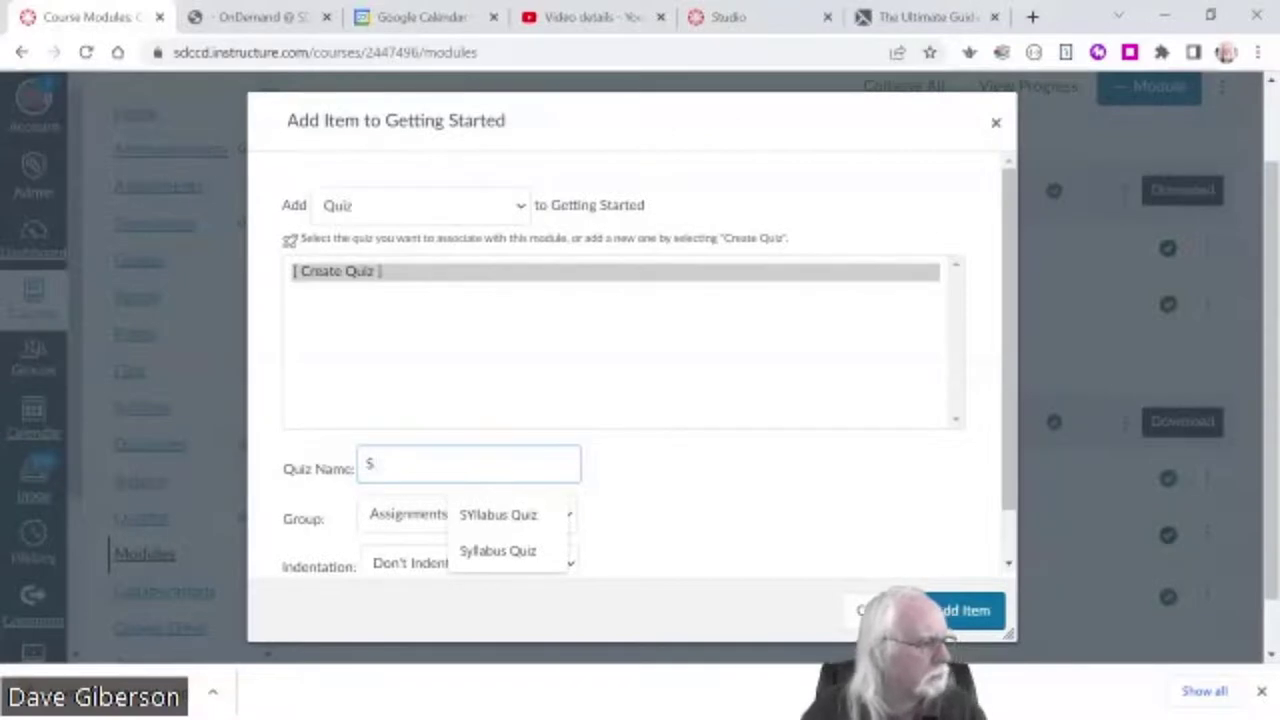
click(498, 514)
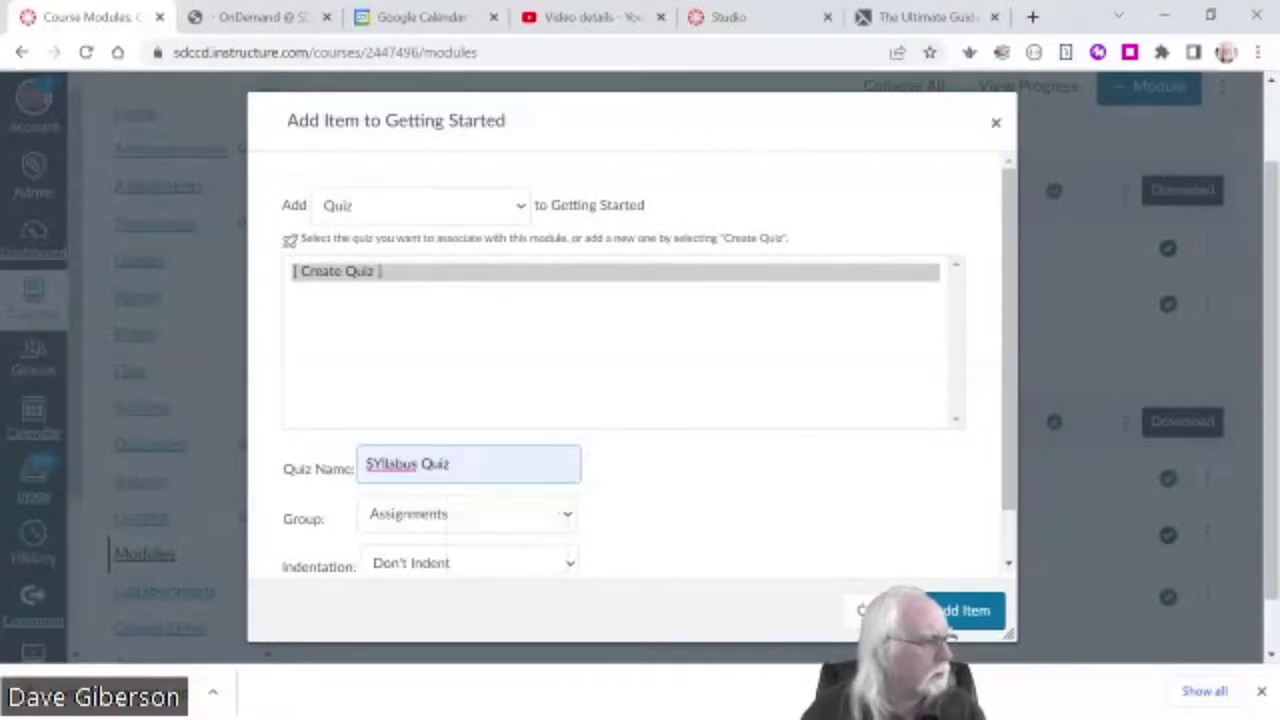
click(374, 464)
key(BackSpace)
text(y)
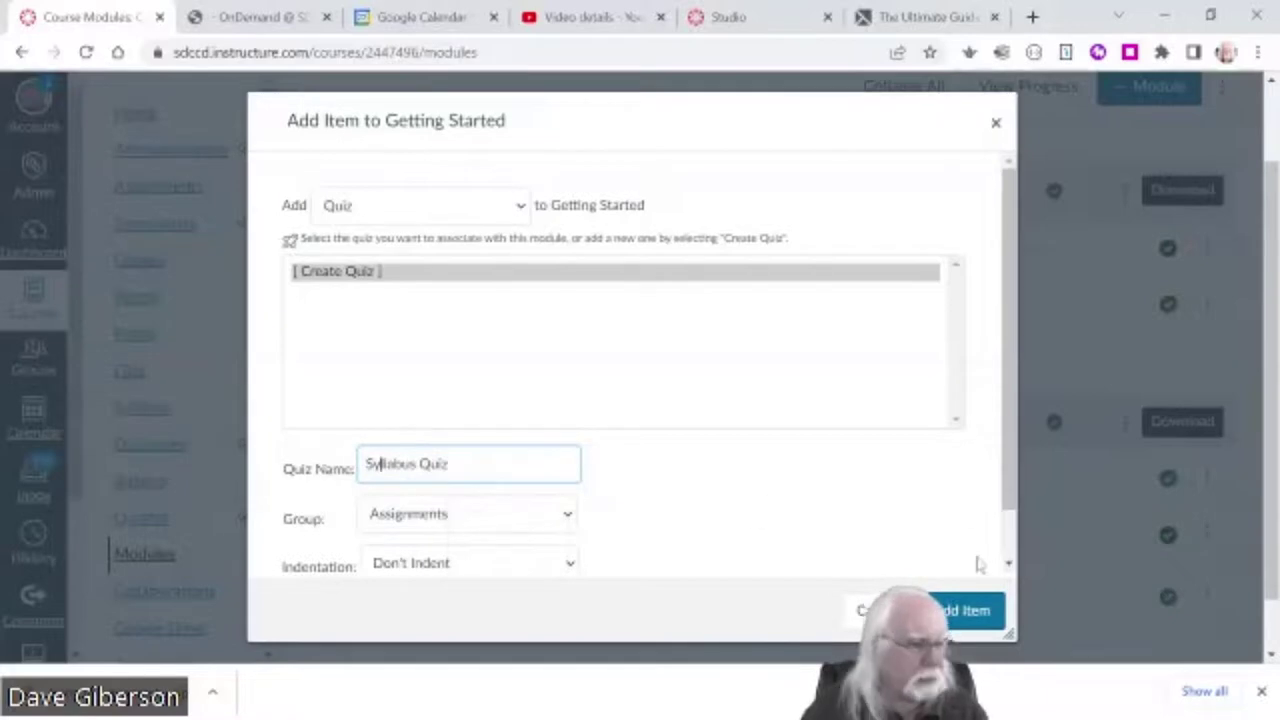
click(962, 612)
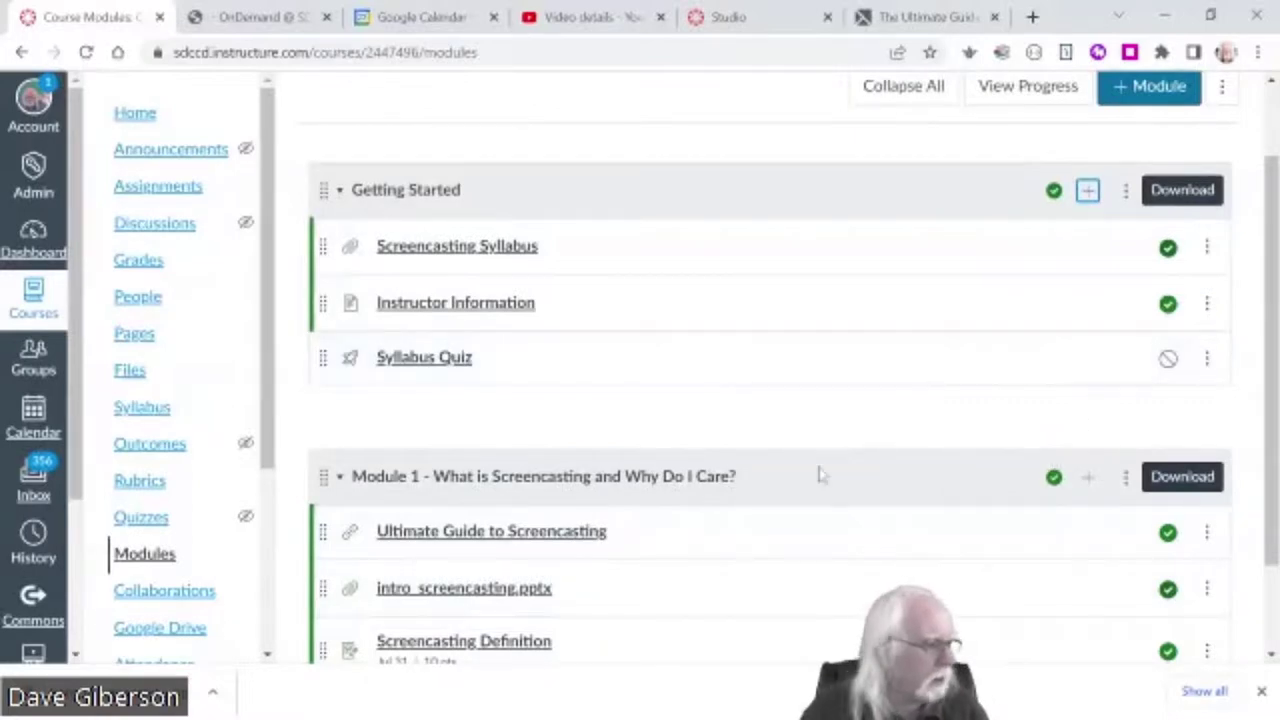
- Publish the Syllabus Quiz, then open its edit page and click into Quiz Instructions
scroll(820, 474, down, 2)
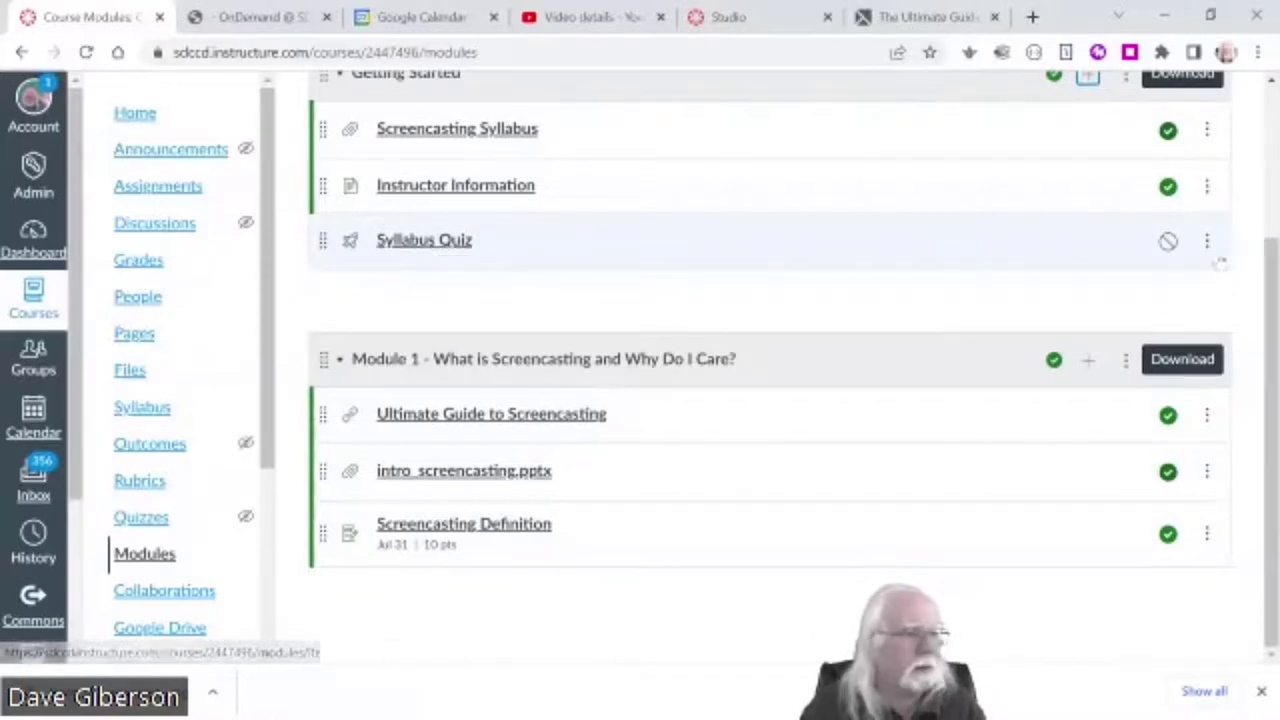
click(1168, 241)
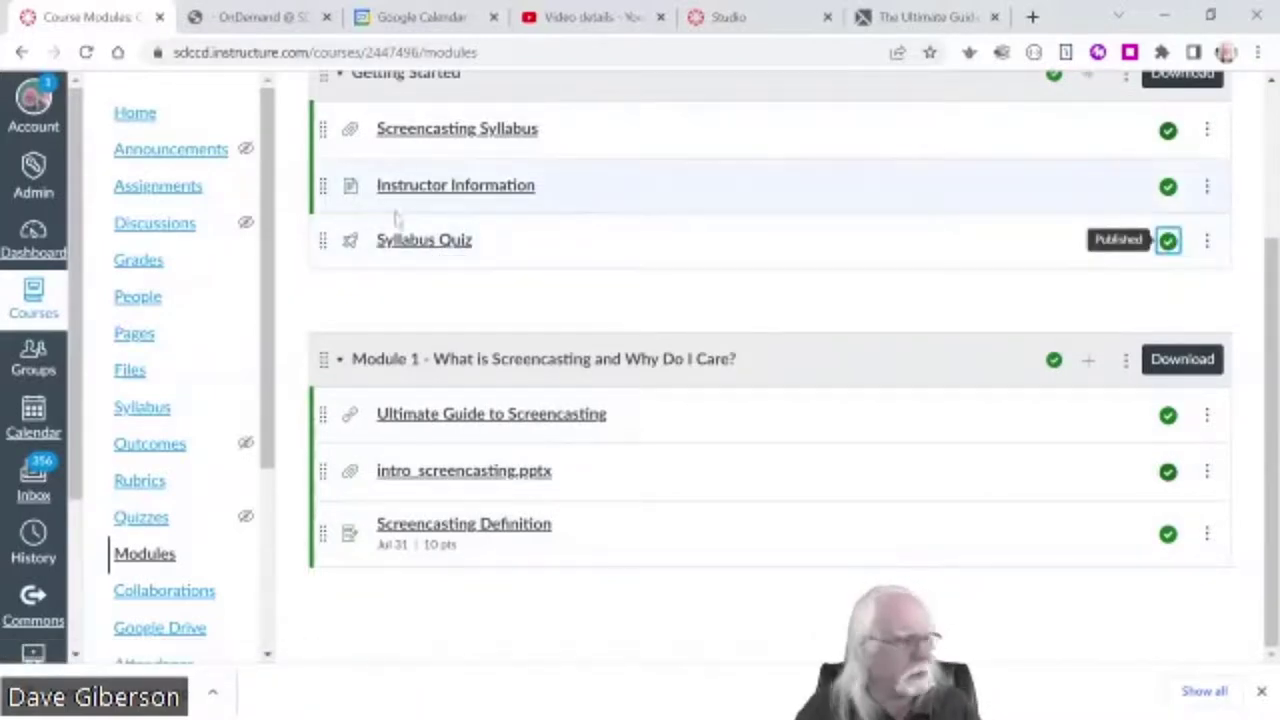
click(428, 245)
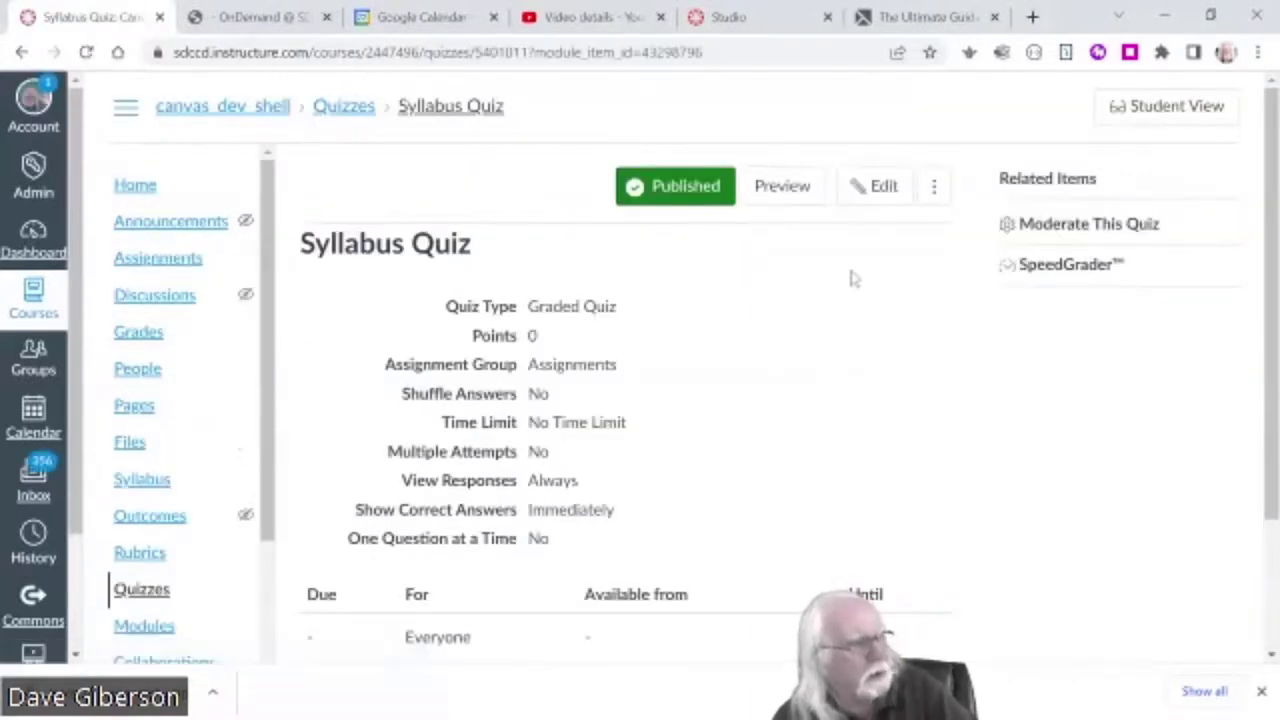
click(875, 190)
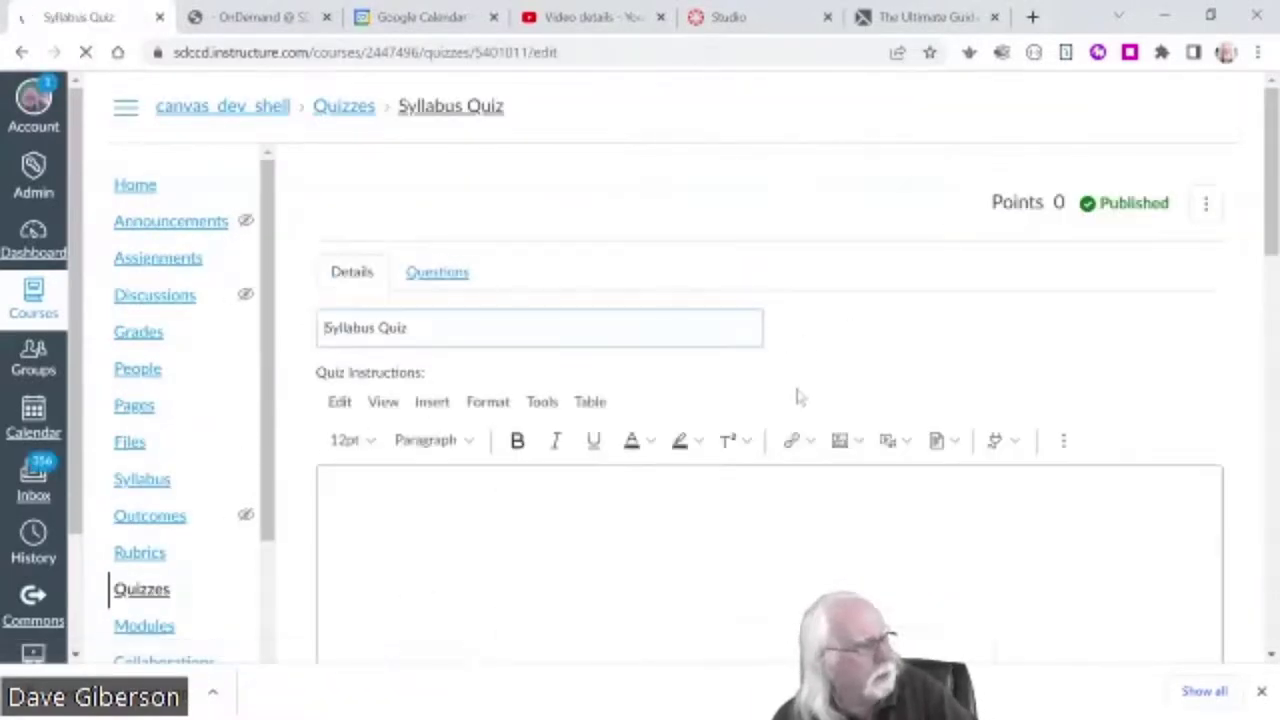
scroll(800, 395, down, 1)
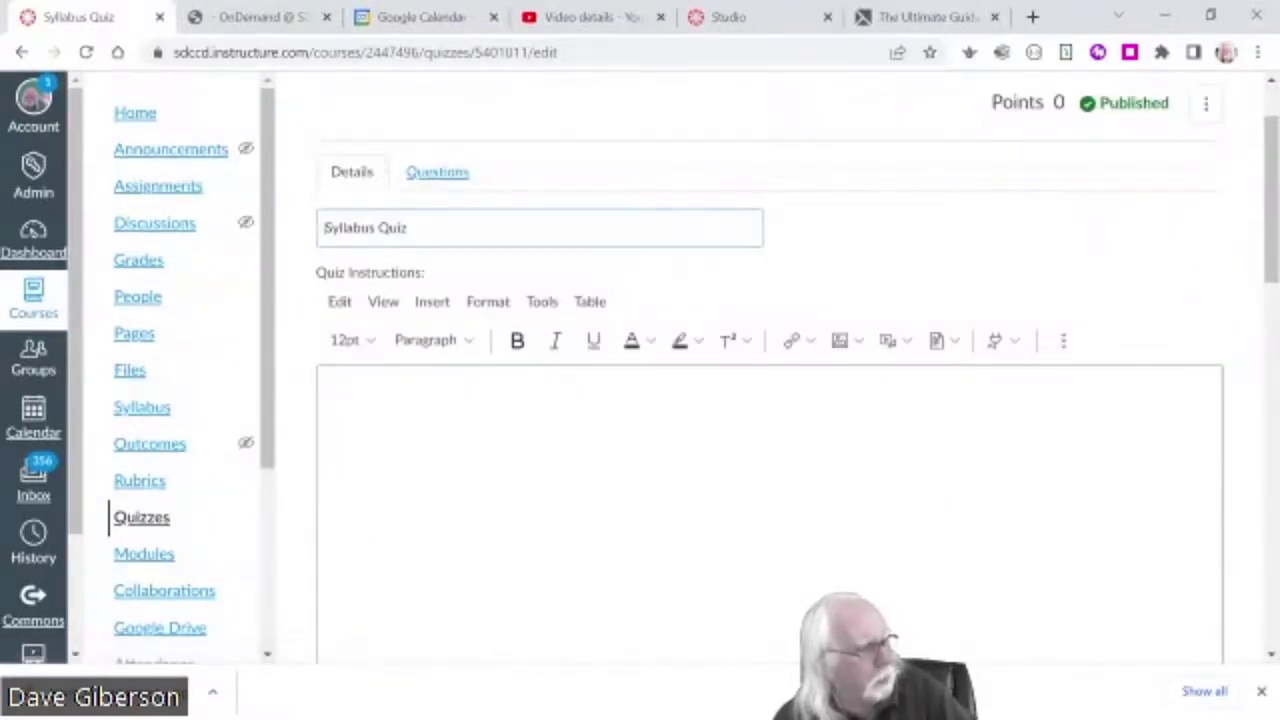
click(330, 390)
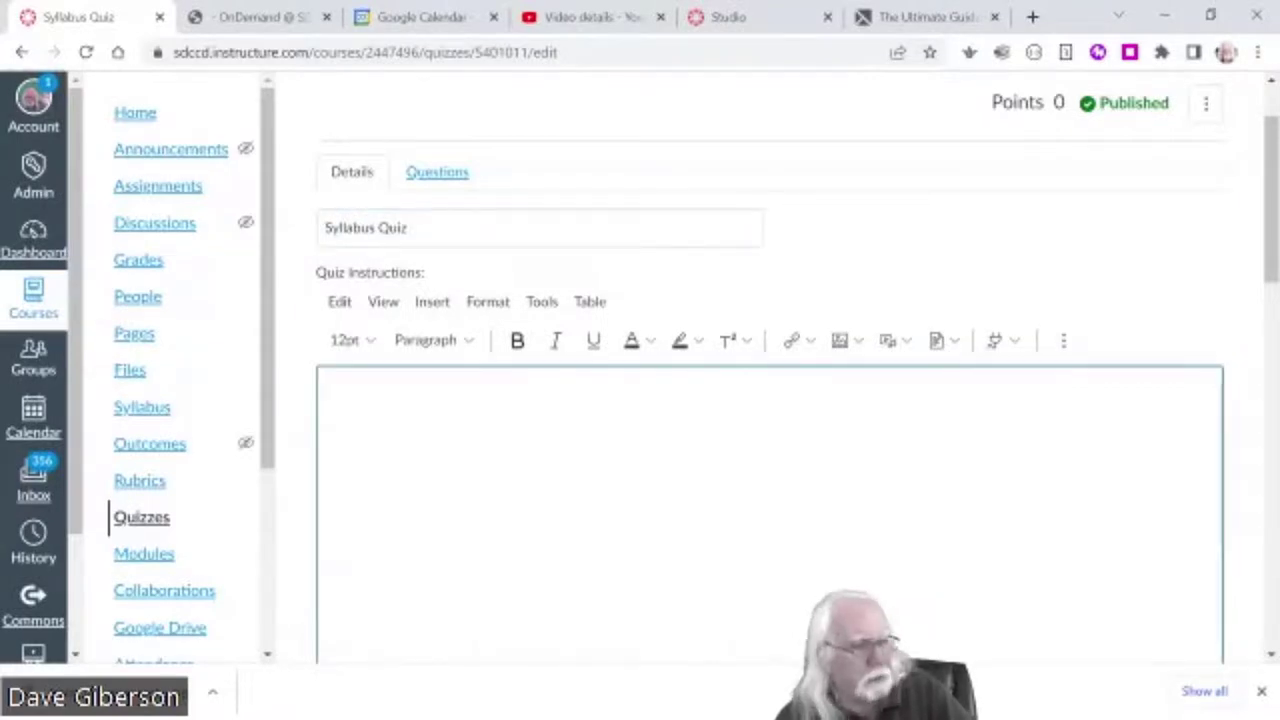
- Leave the Syllabus Quiz as a Graded Quiz and enable a 5-minute time limit
scroll(655, 518, down, 3)
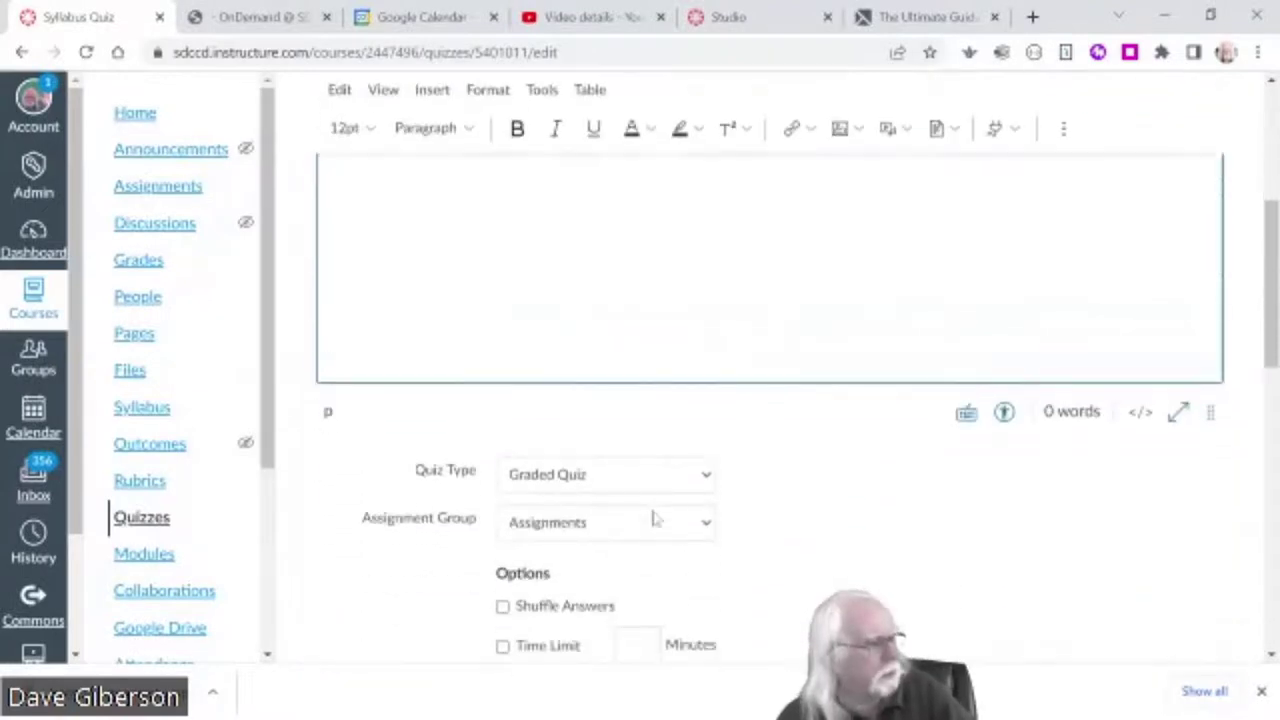
scroll(837, 486, down, 1)
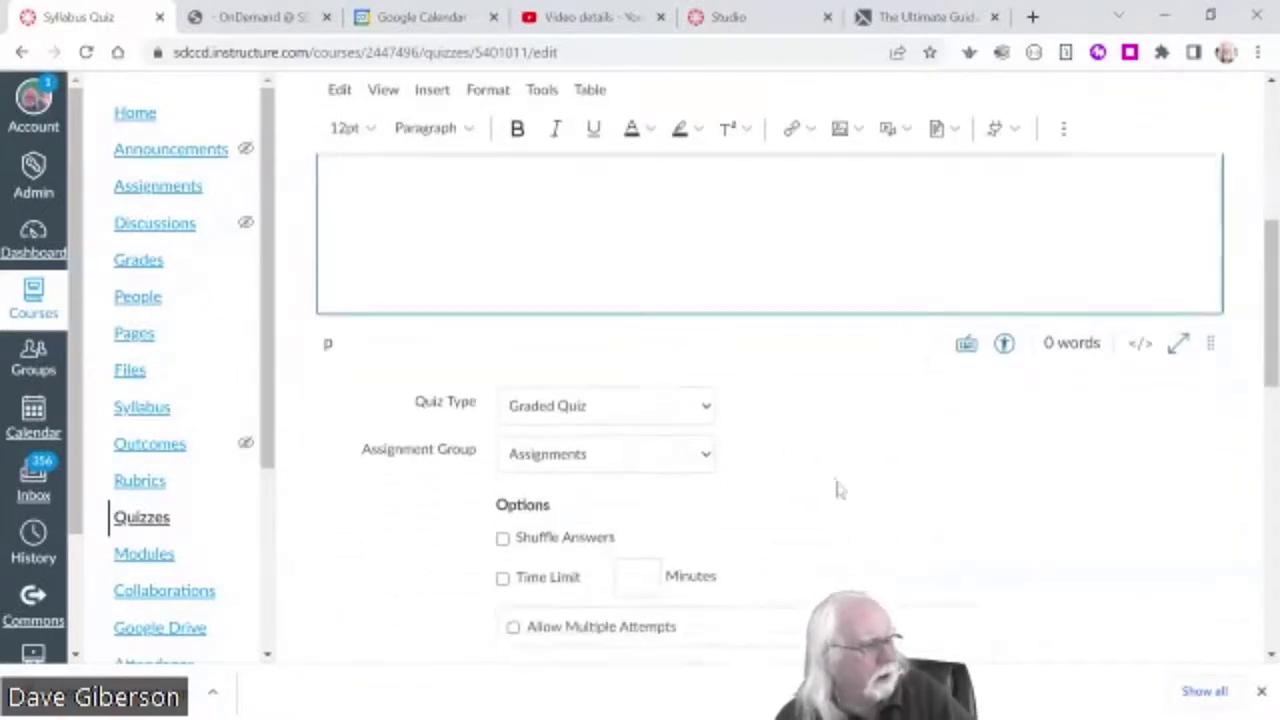
click(707, 378)
click(707, 379)
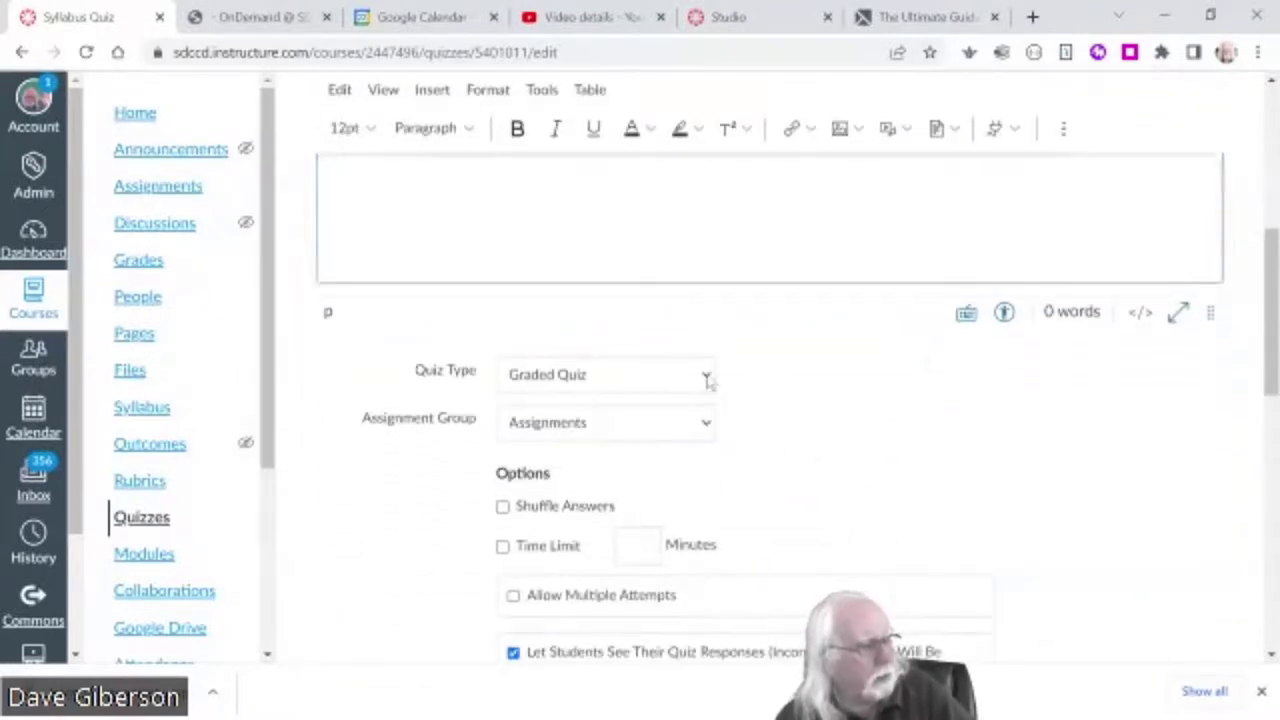
scroll(795, 477, down, 3)
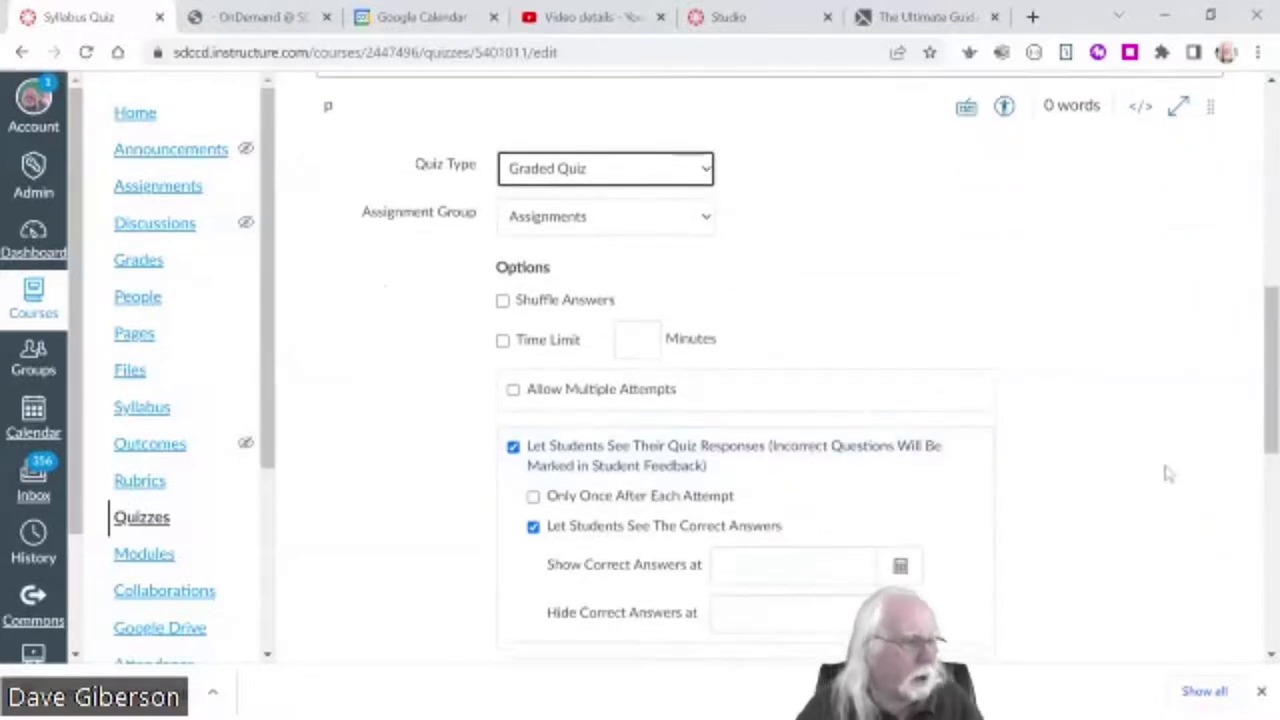
scroll(1165, 474, down, 1)
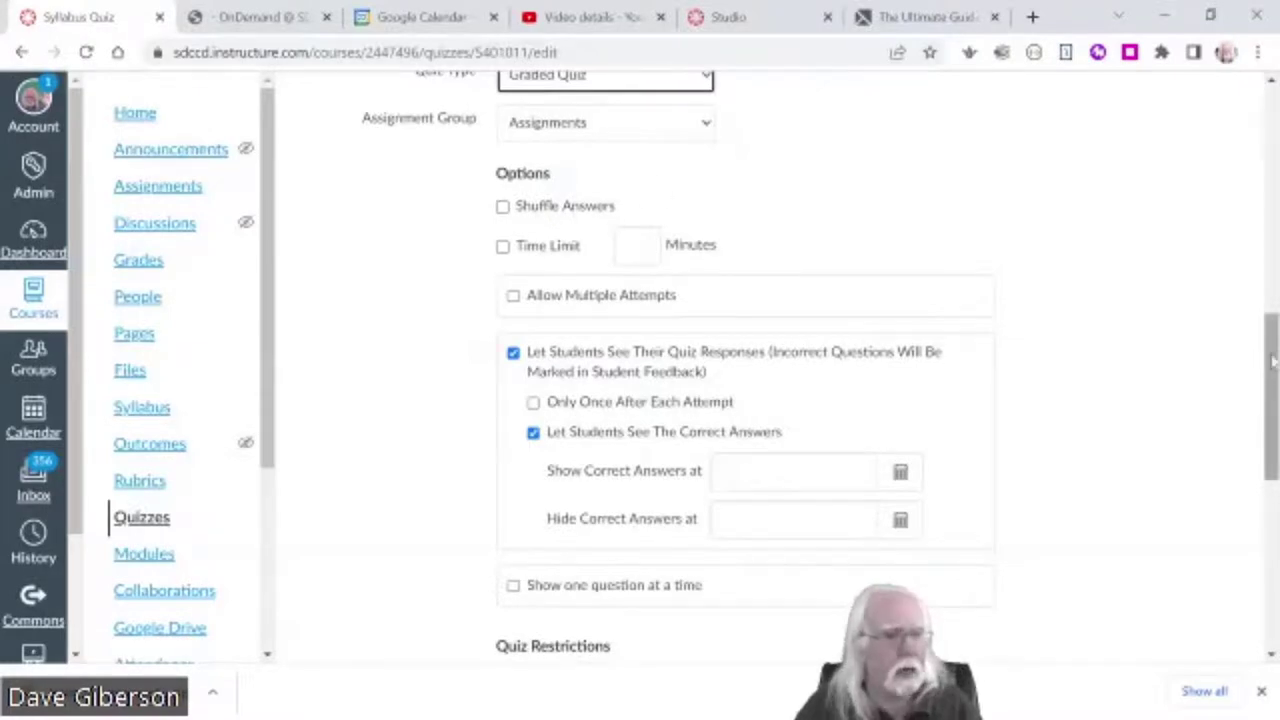
scroll(1272, 355, up, 1)
drag(1273, 355, 1273, 330)
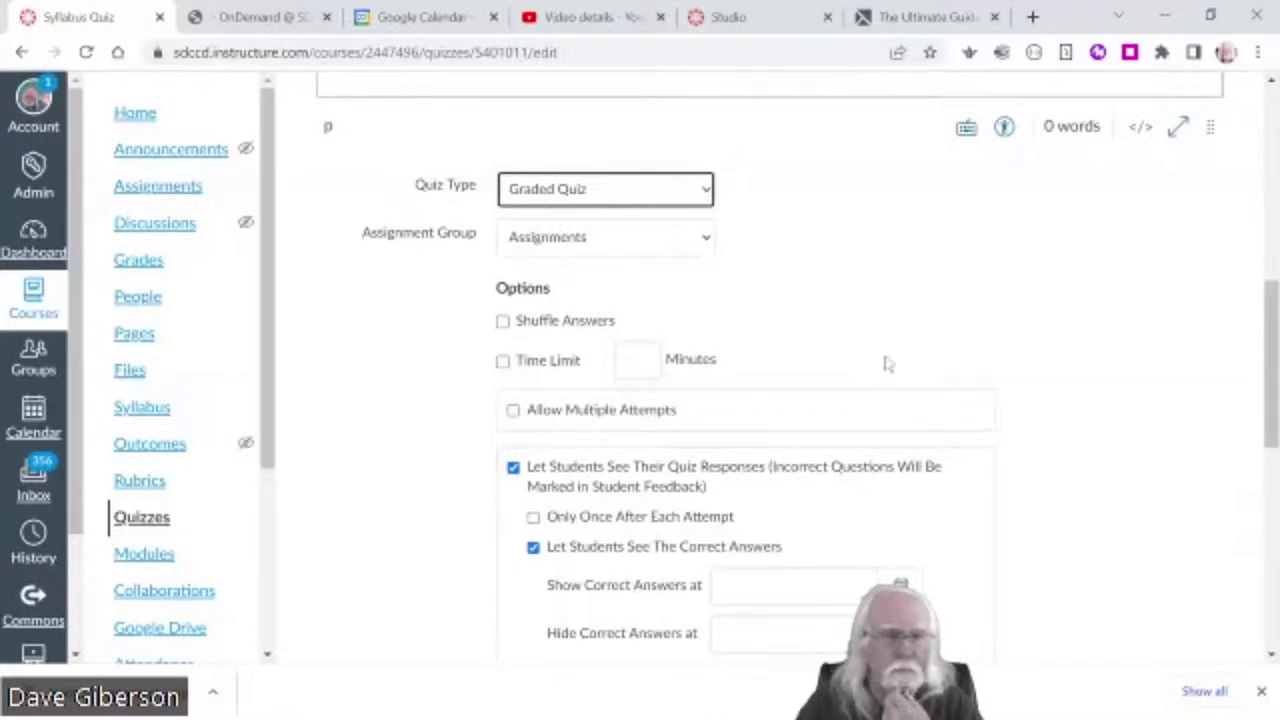
scroll(1272, 367, up, 1)
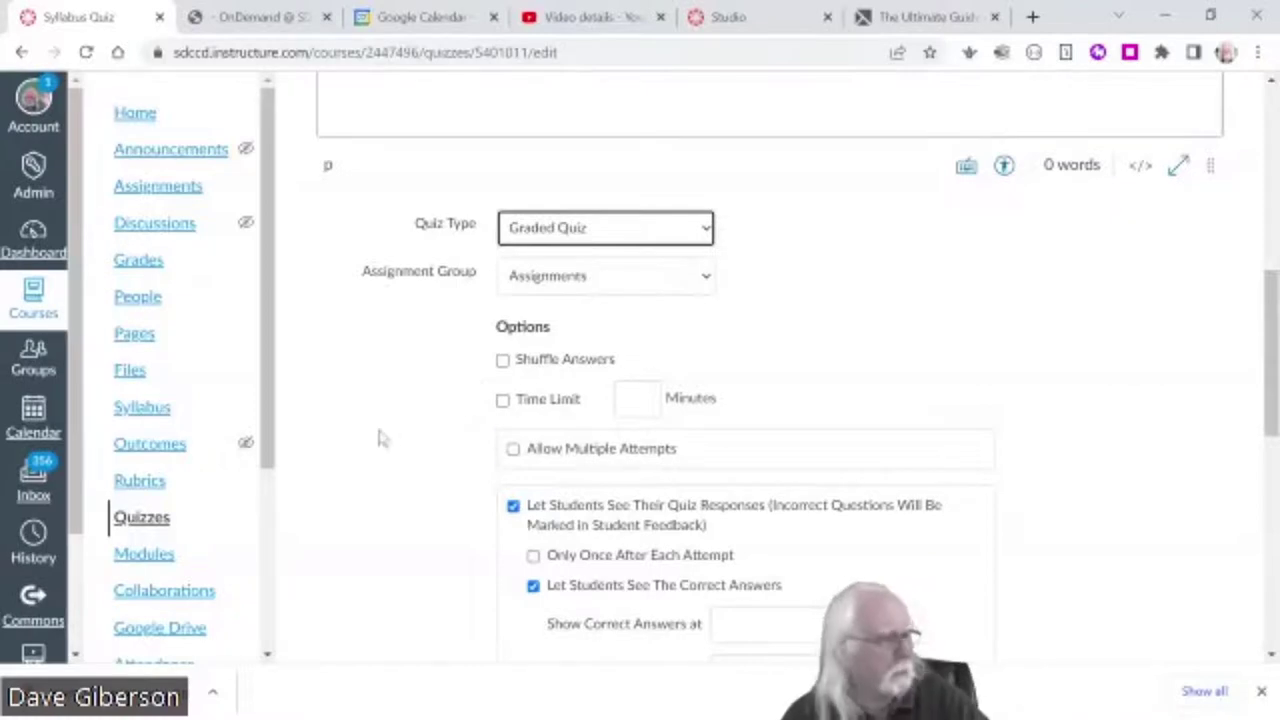
scroll(1070, 500, down, 1)
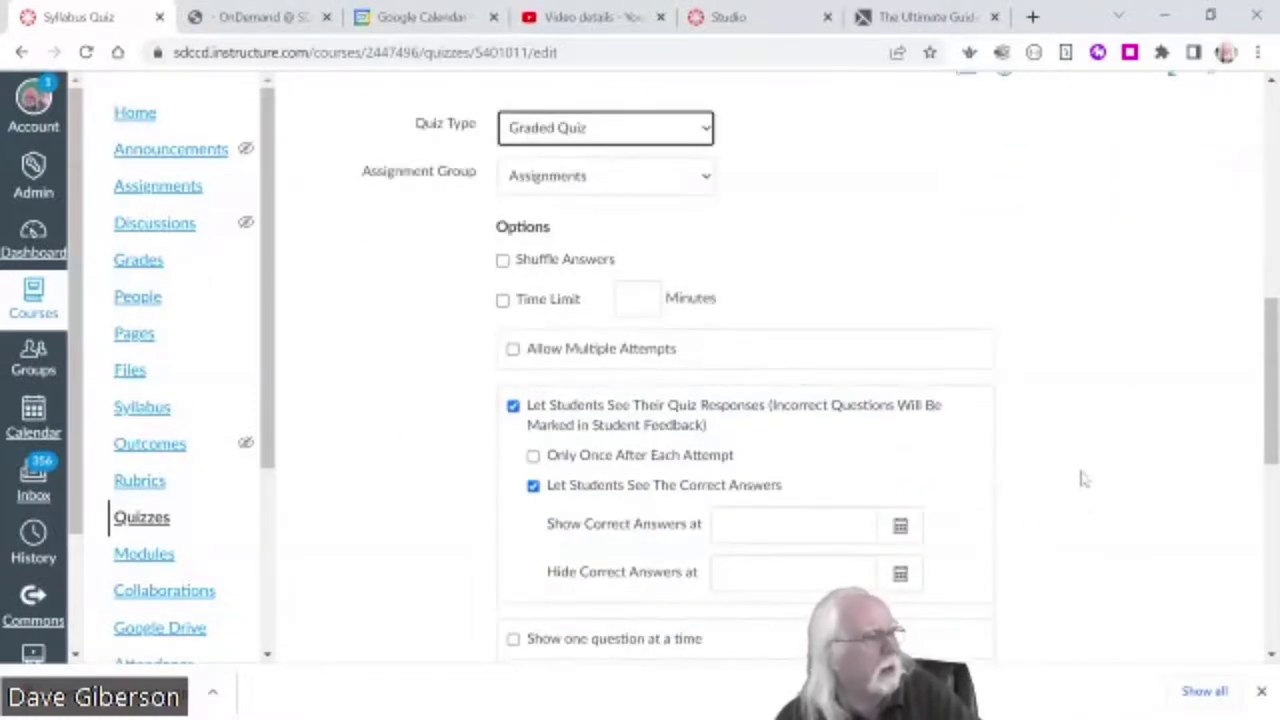
click(503, 300)
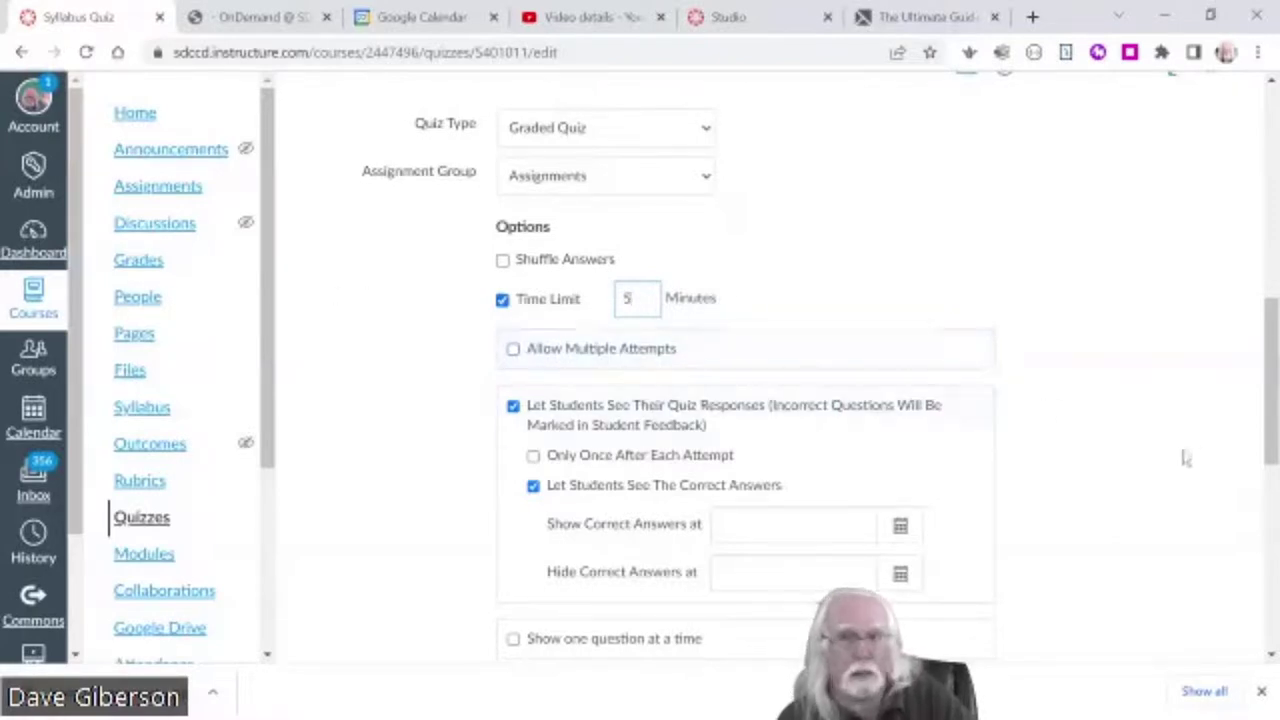
scroll(1185, 457, down, 2)
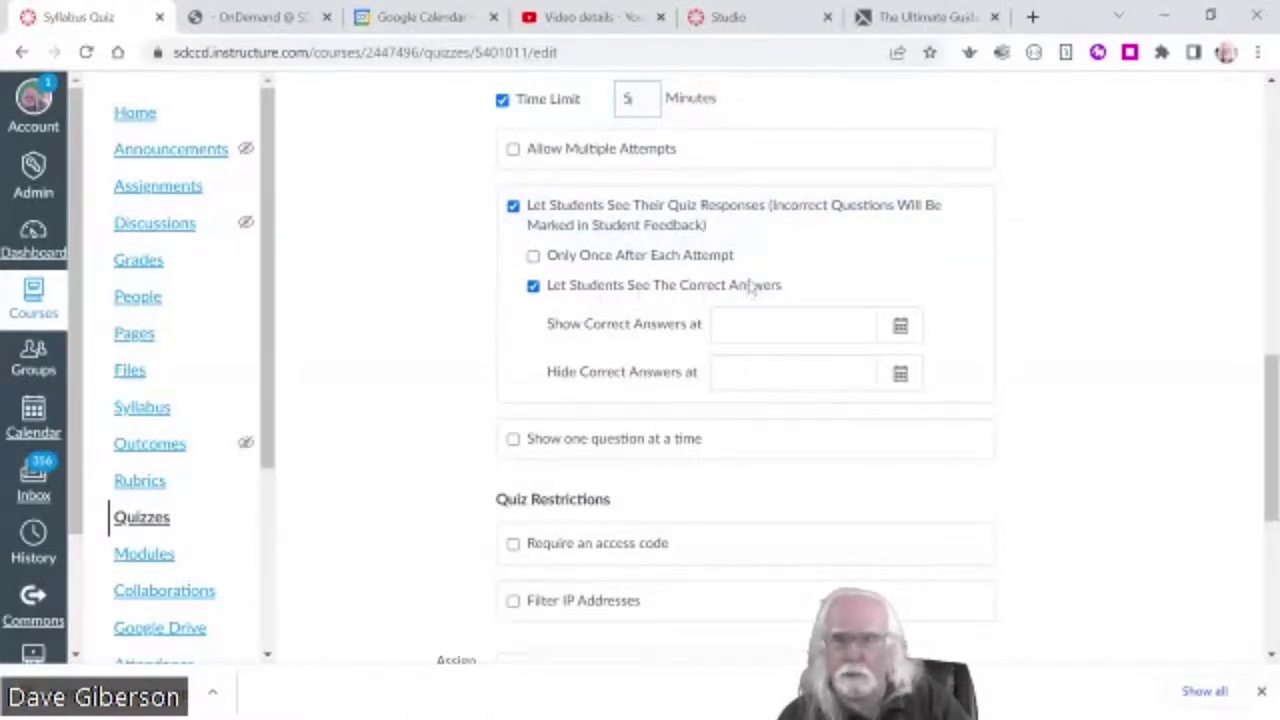
- Hide correct answers from students while still letting them see their responses
click(533, 288)
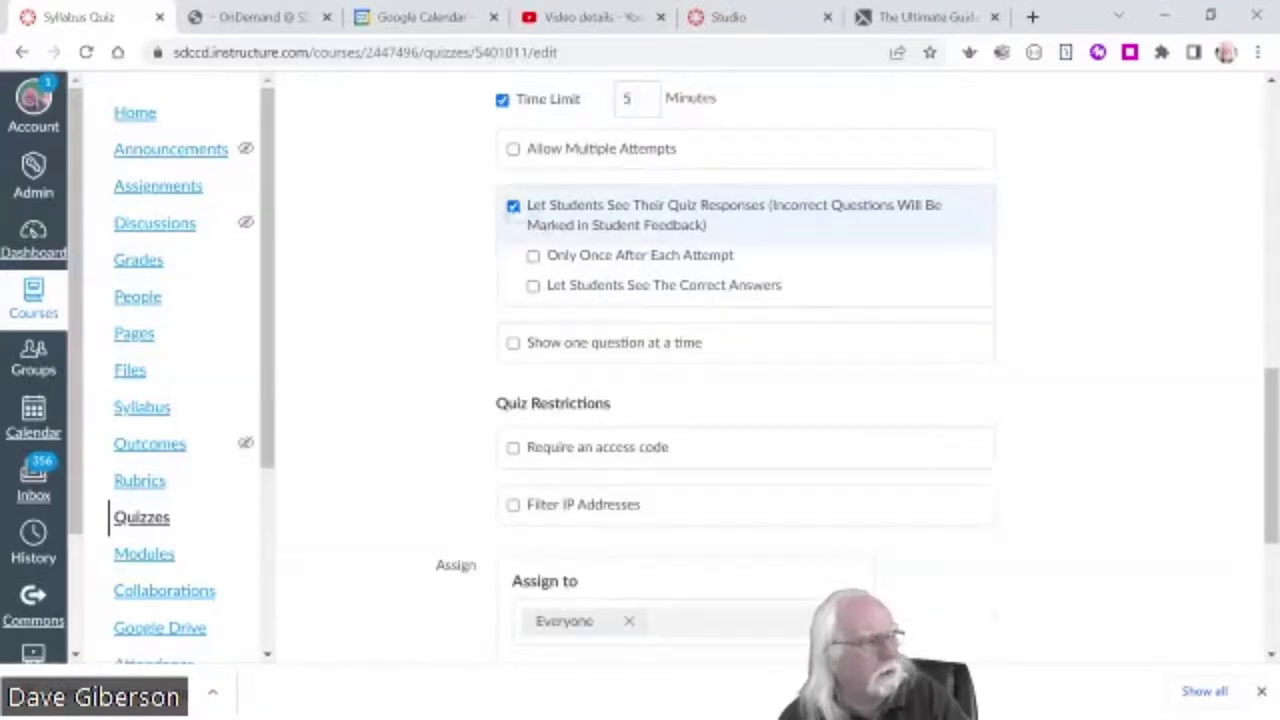
click(513, 206)
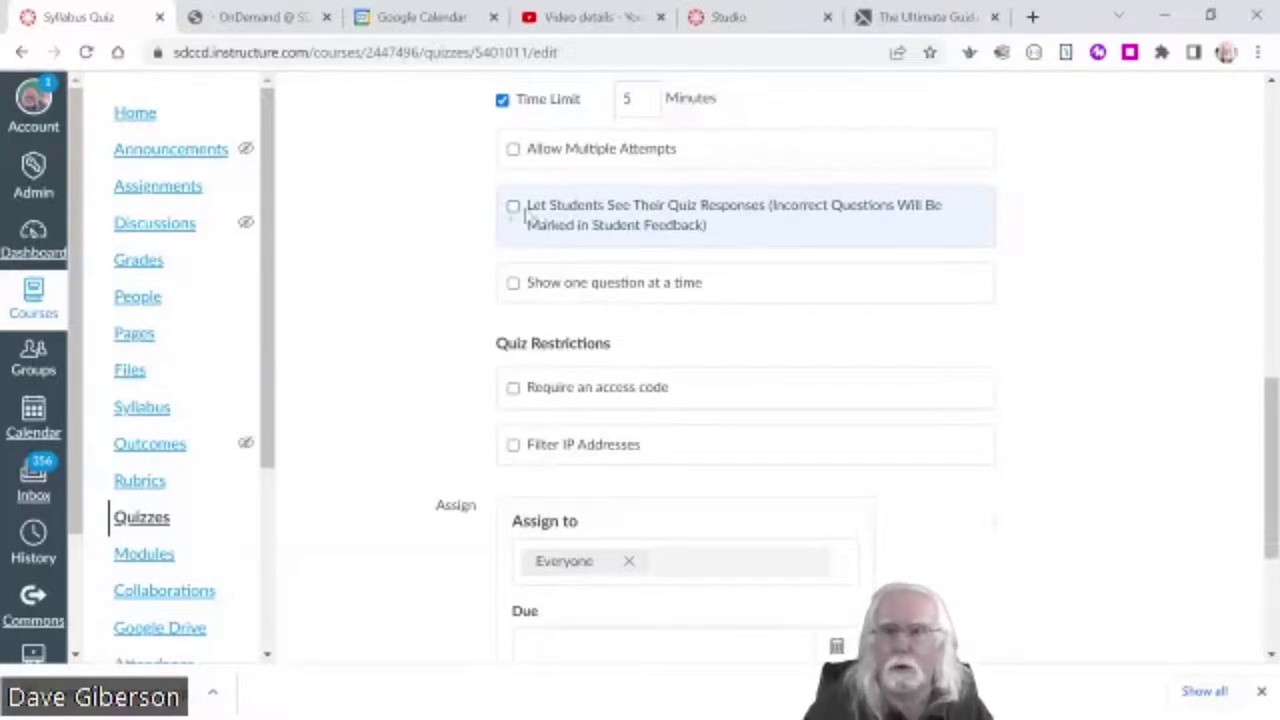
click(513, 207)
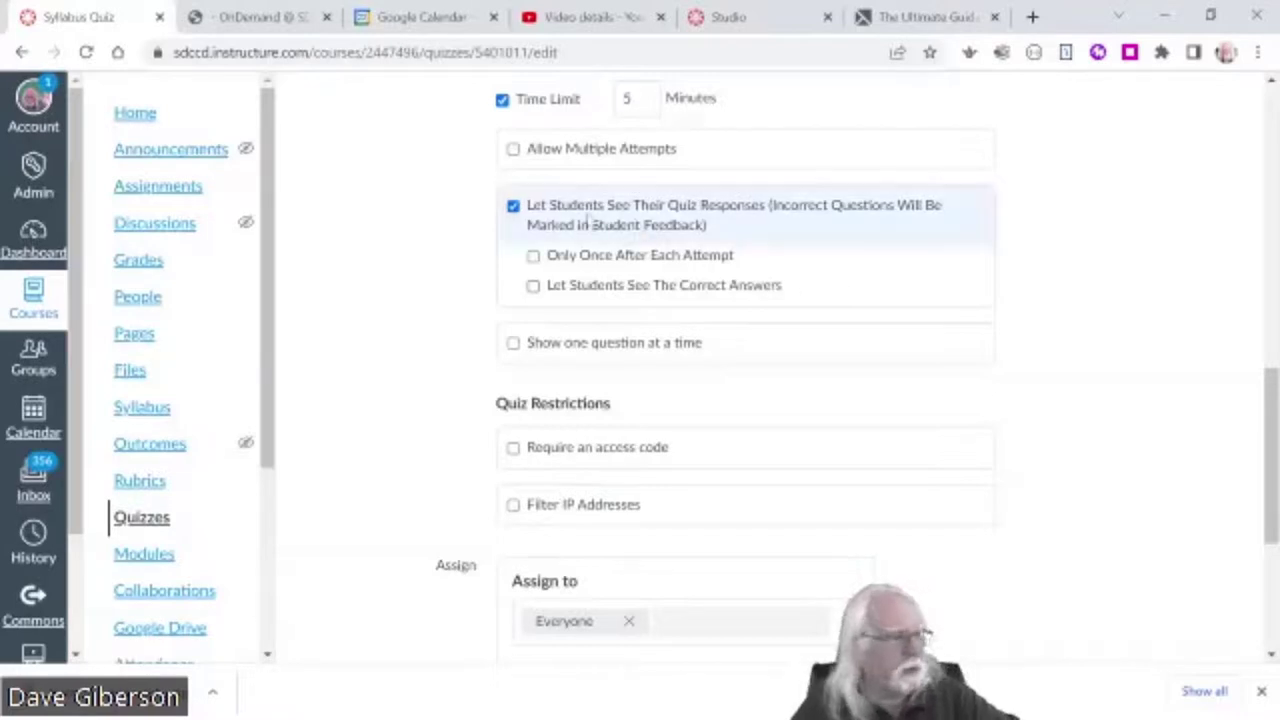
- Set both Due and Until dates to Jul 28, 2022 and save the quiz
scroll(1129, 394, down, 2)
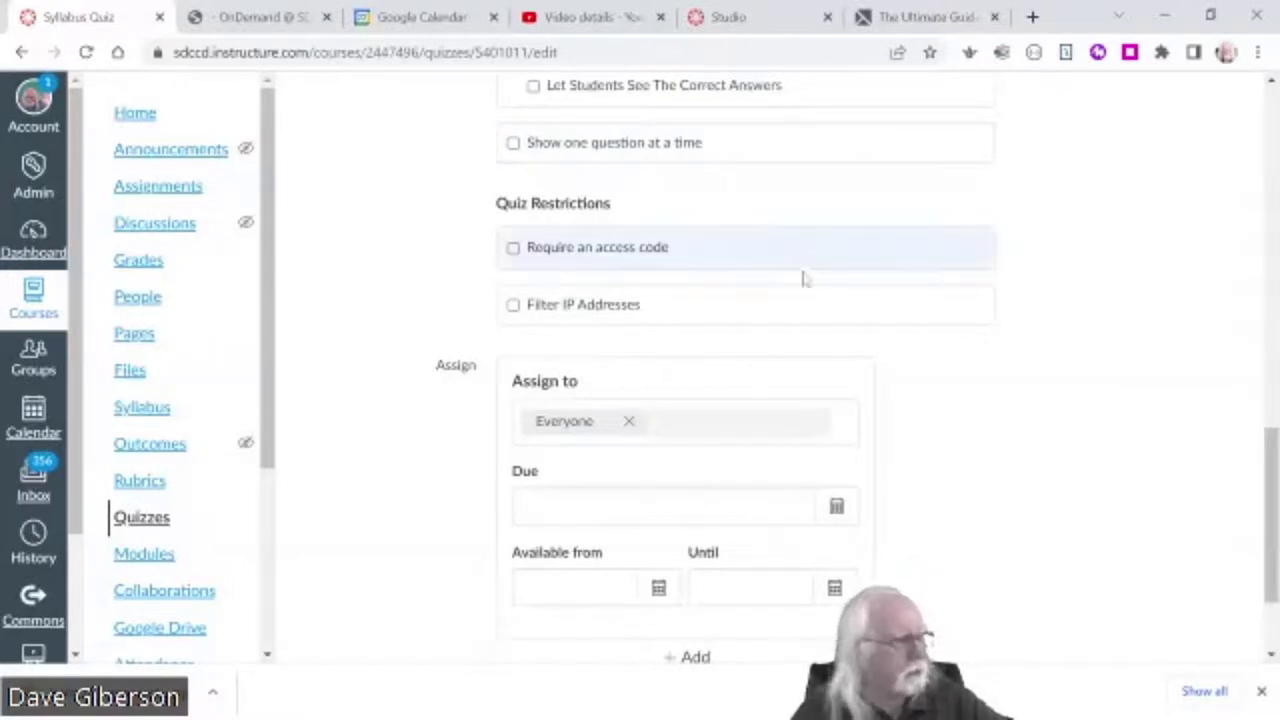
scroll(1192, 376, down, 2)
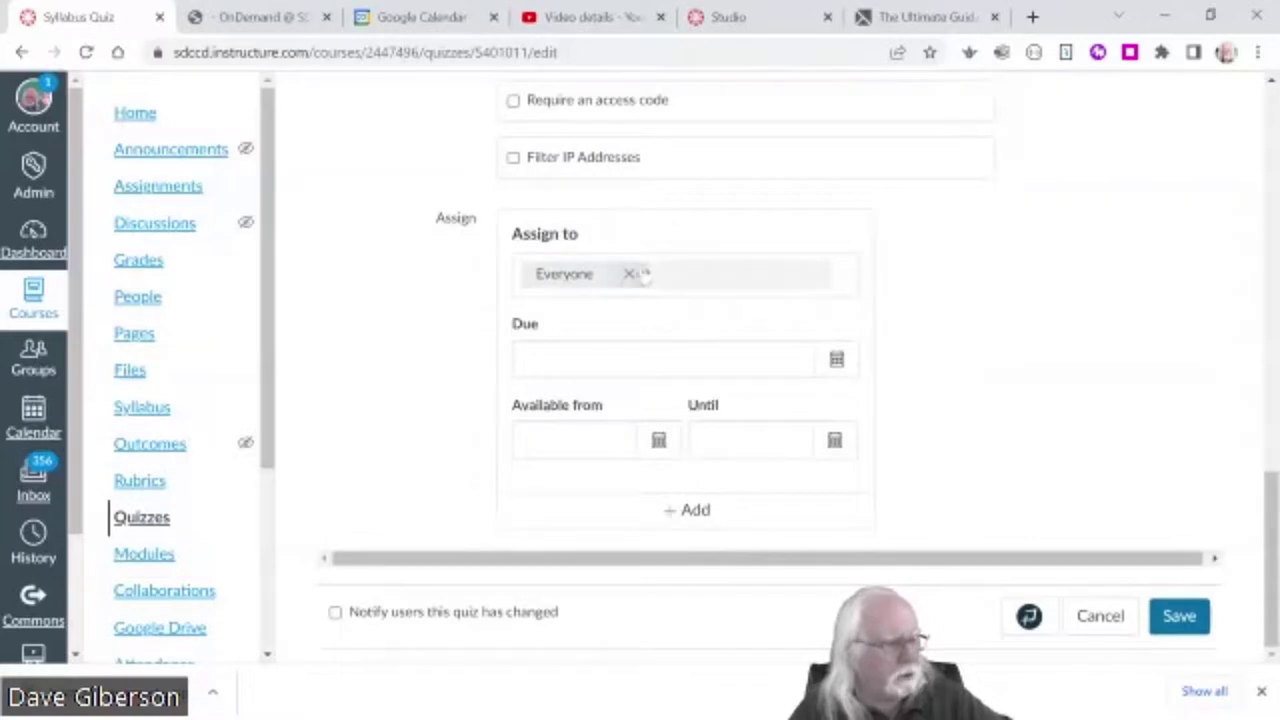
click(836, 359)
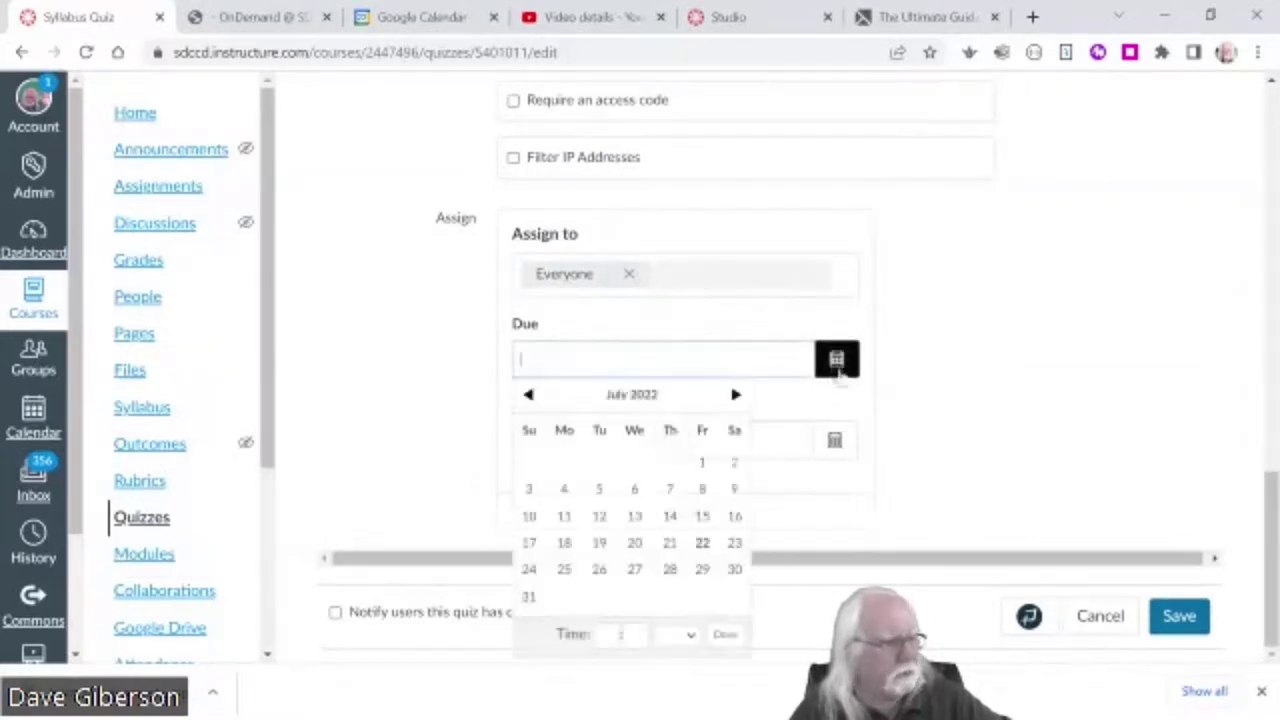
click(670, 569)
click(834, 441)
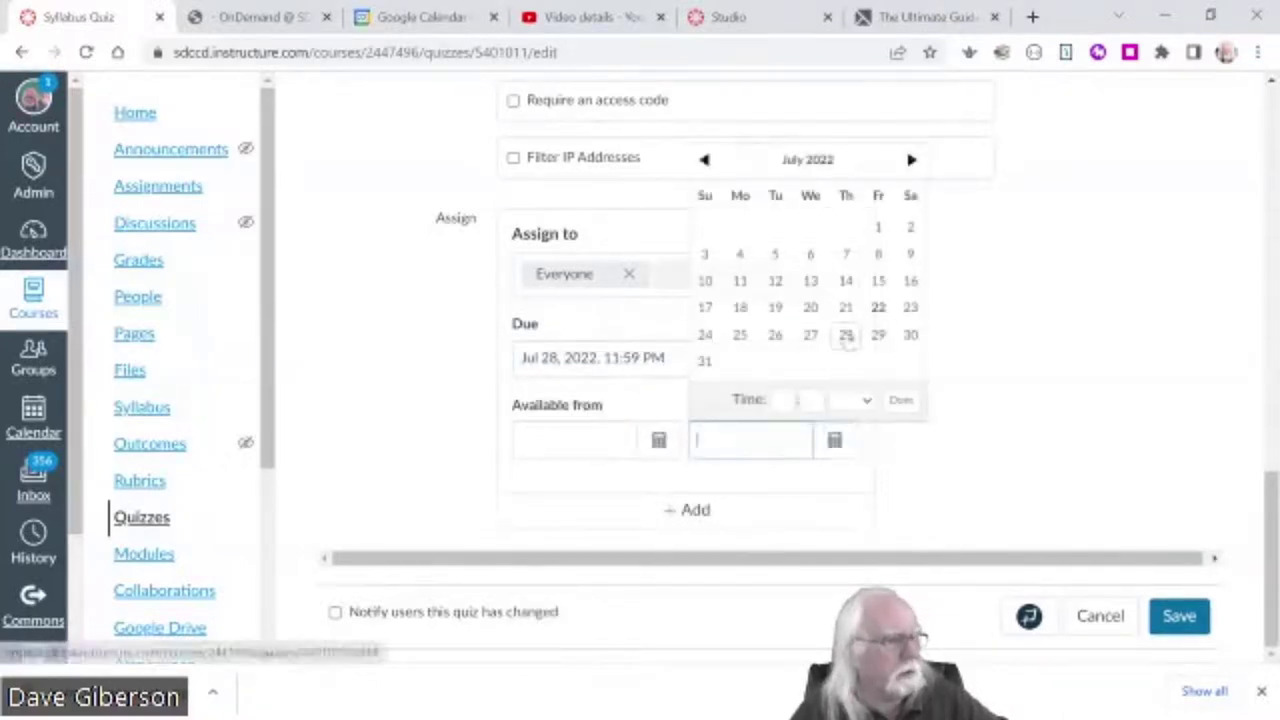
click(846, 336)
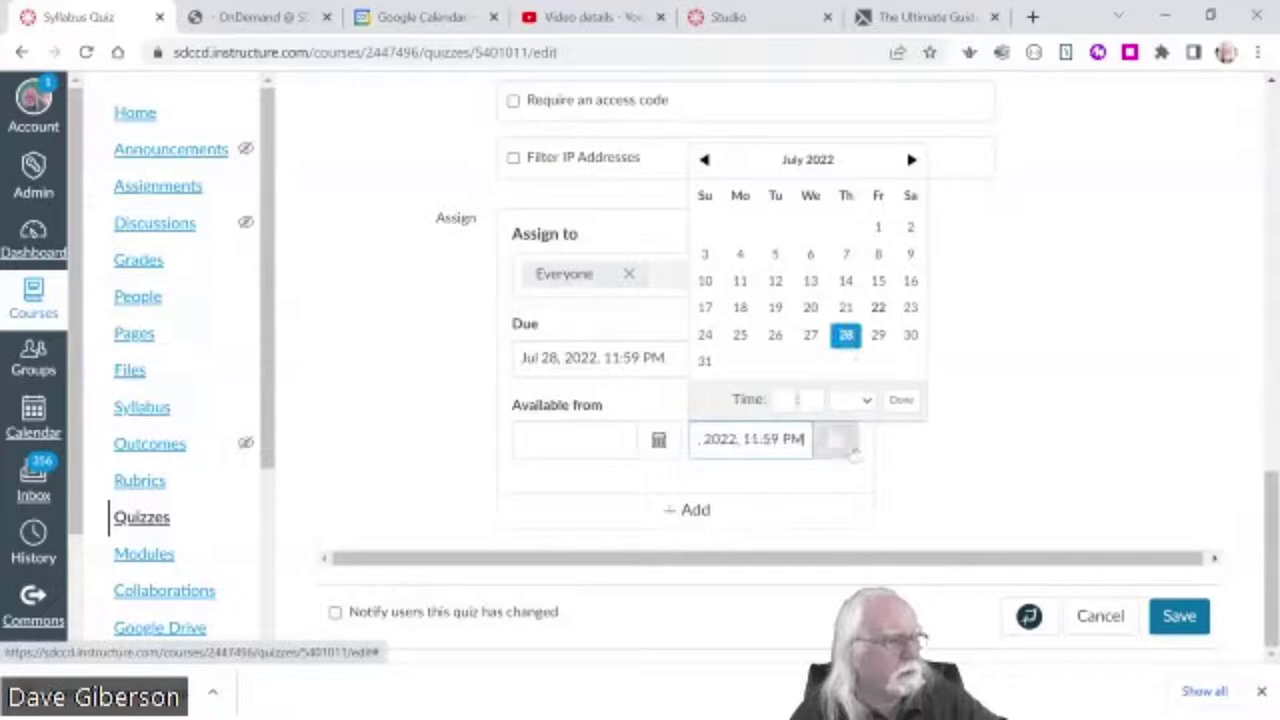
click(1018, 470)
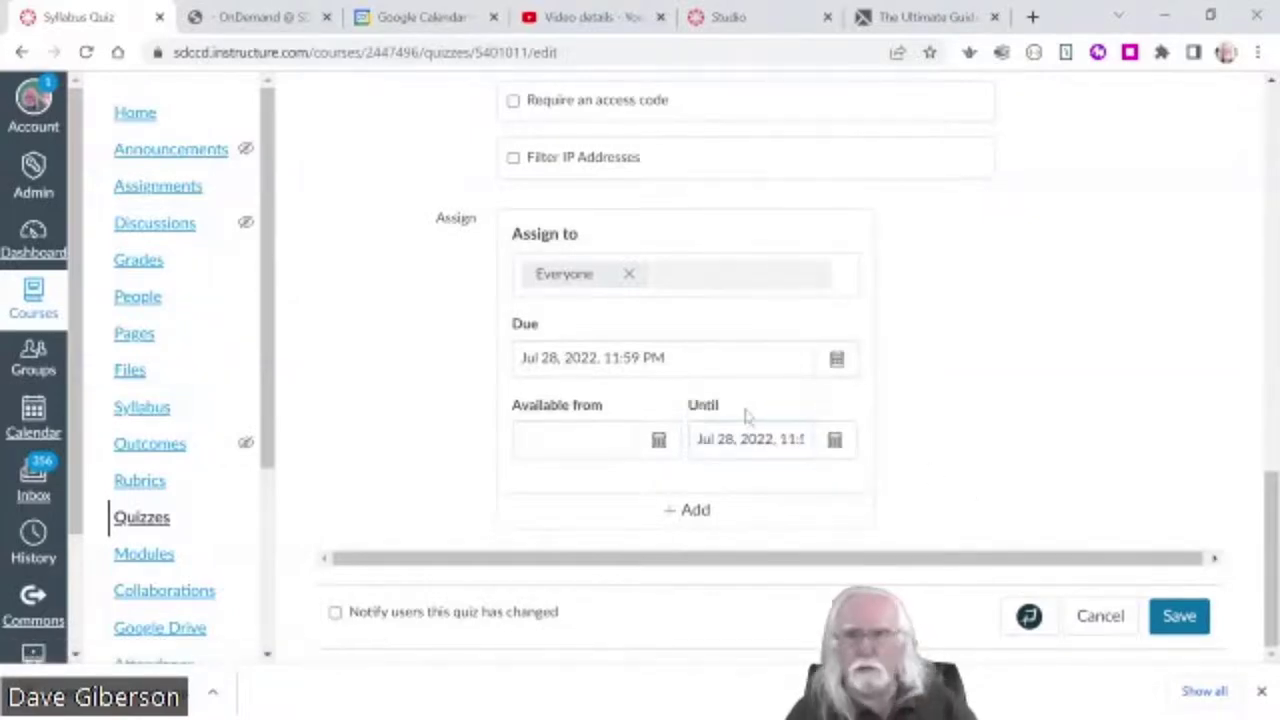
click(1179, 618)
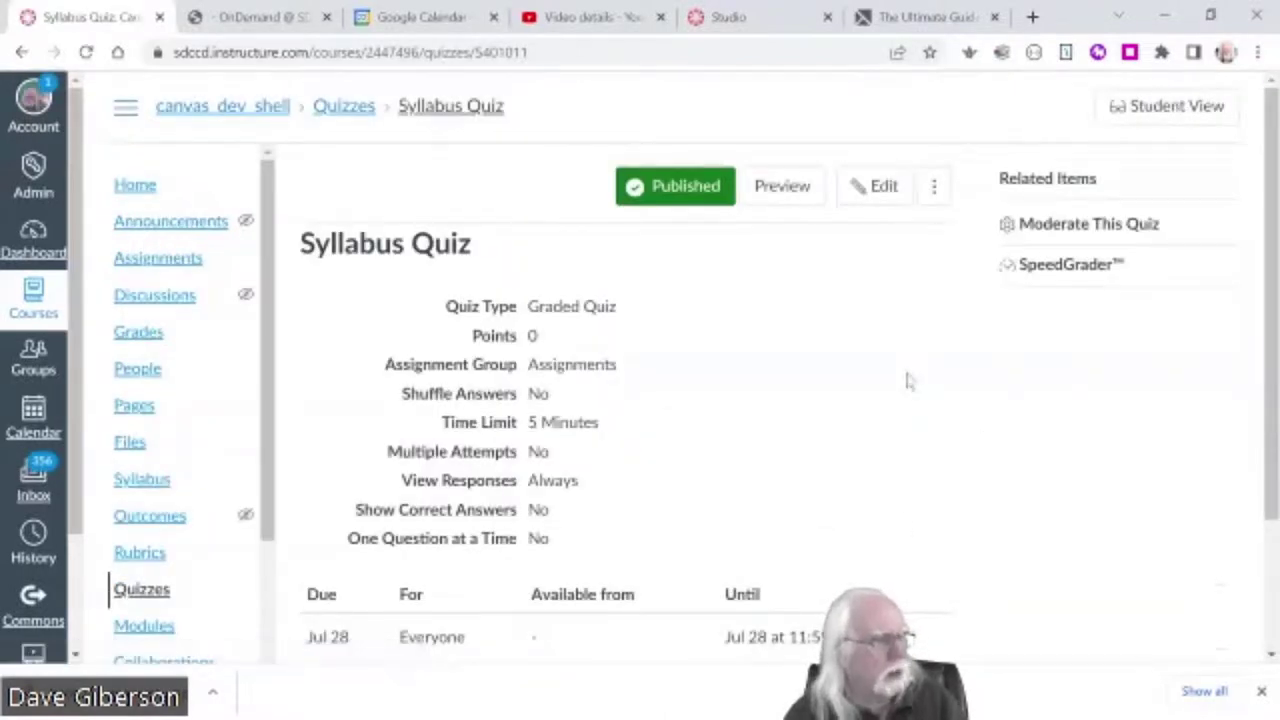
- Reopen the Syllabus Quiz for editing and add a new question under Questions
click(887, 192)
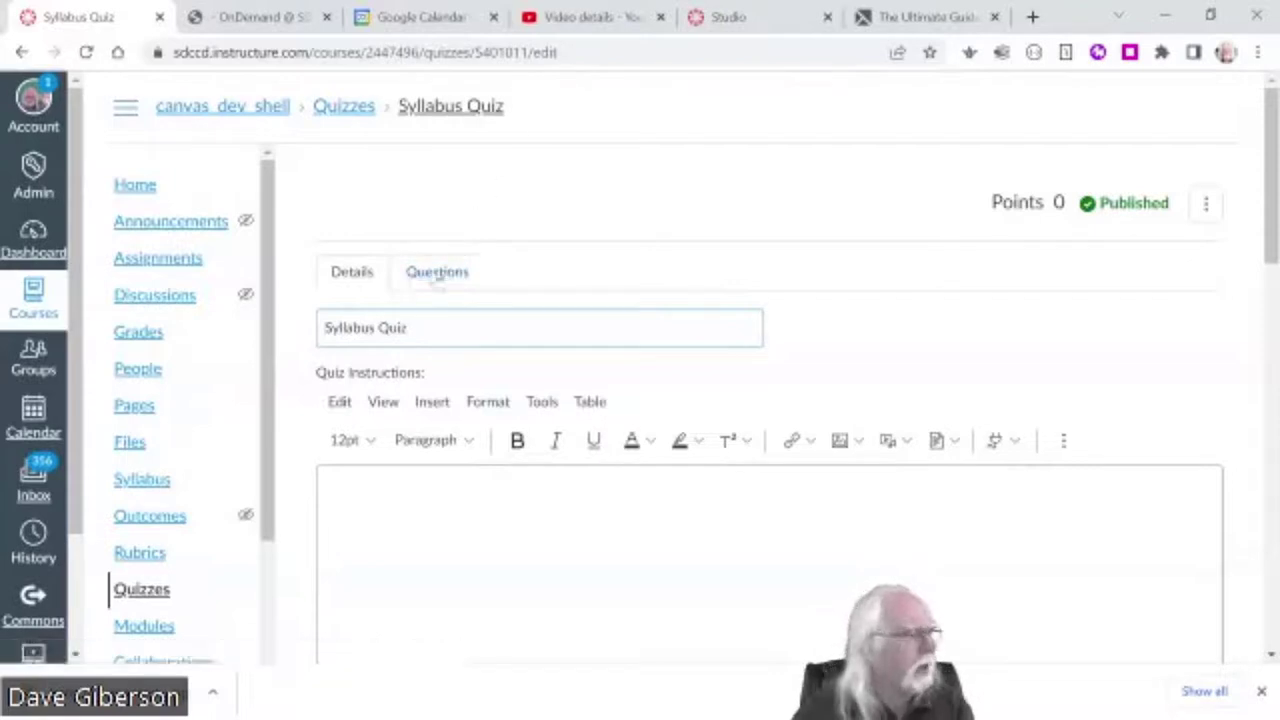
click(437, 276)
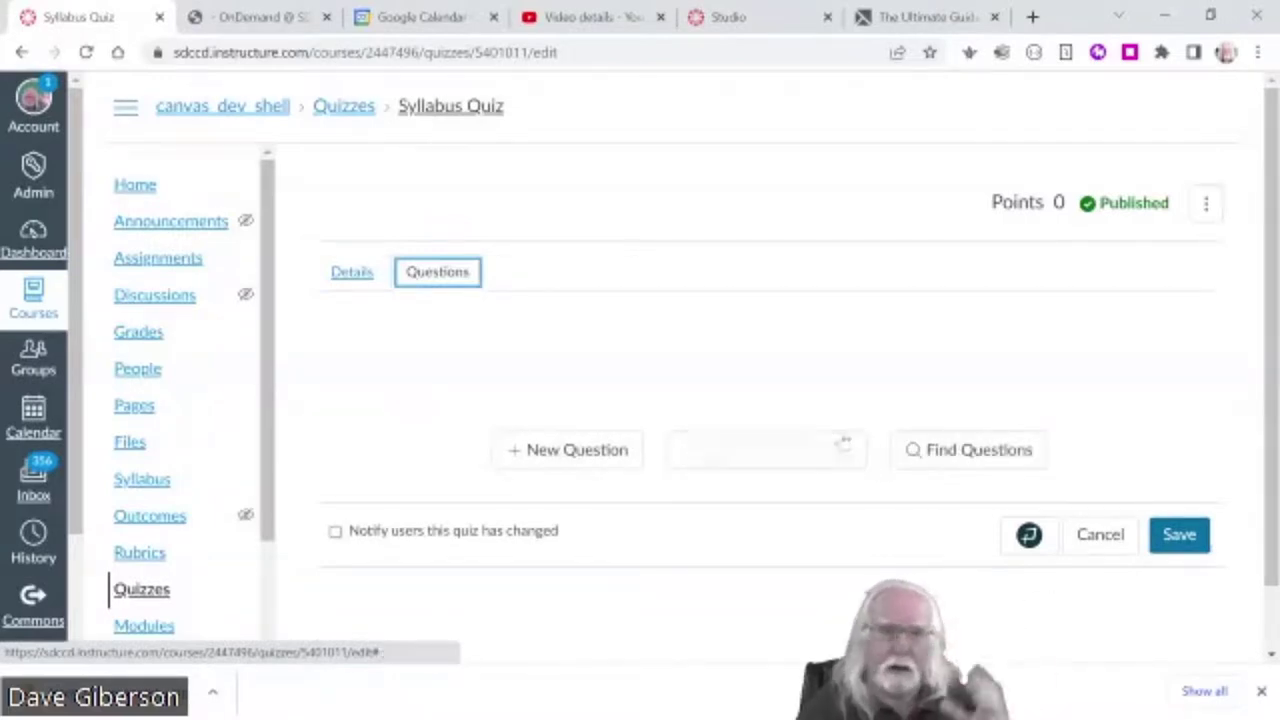
click(567, 452)
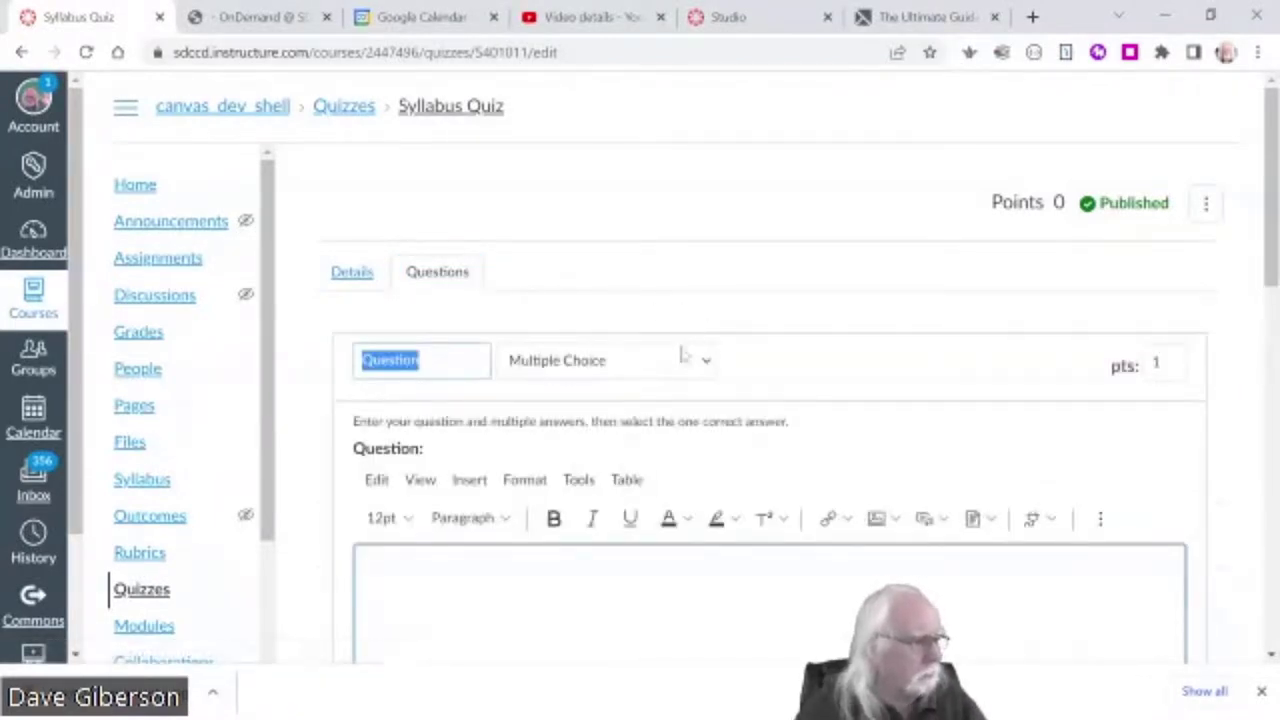
- Keep the question Multiple Choice with the text 'Assignments in this course are due:?'
click(707, 366)
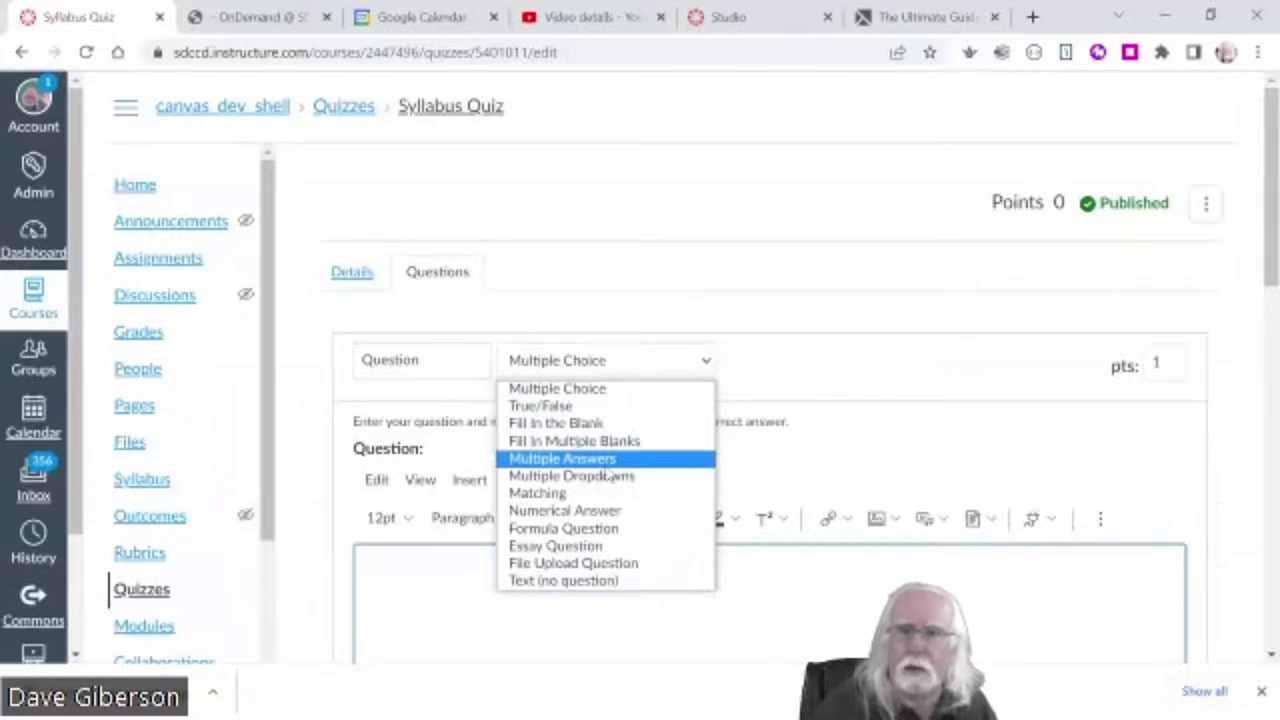
click(600, 390)
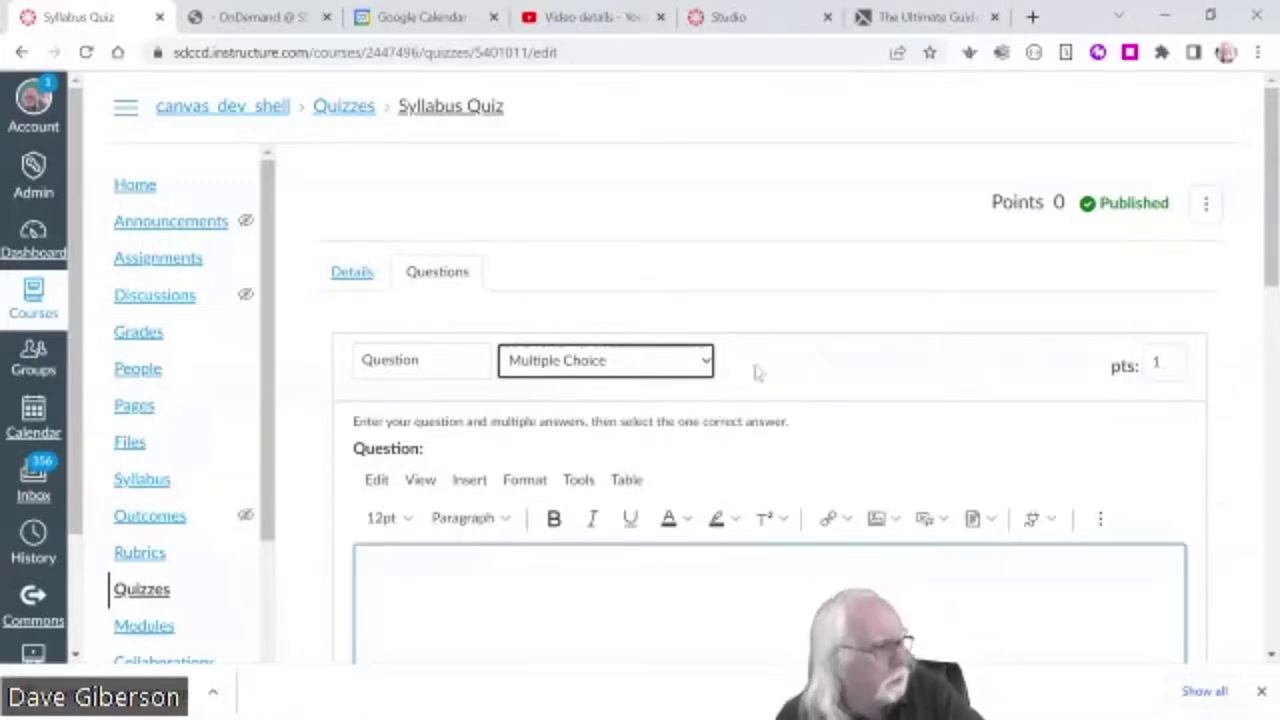
scroll(890, 393, down, 1)
scroll(893, 393, down, 2)
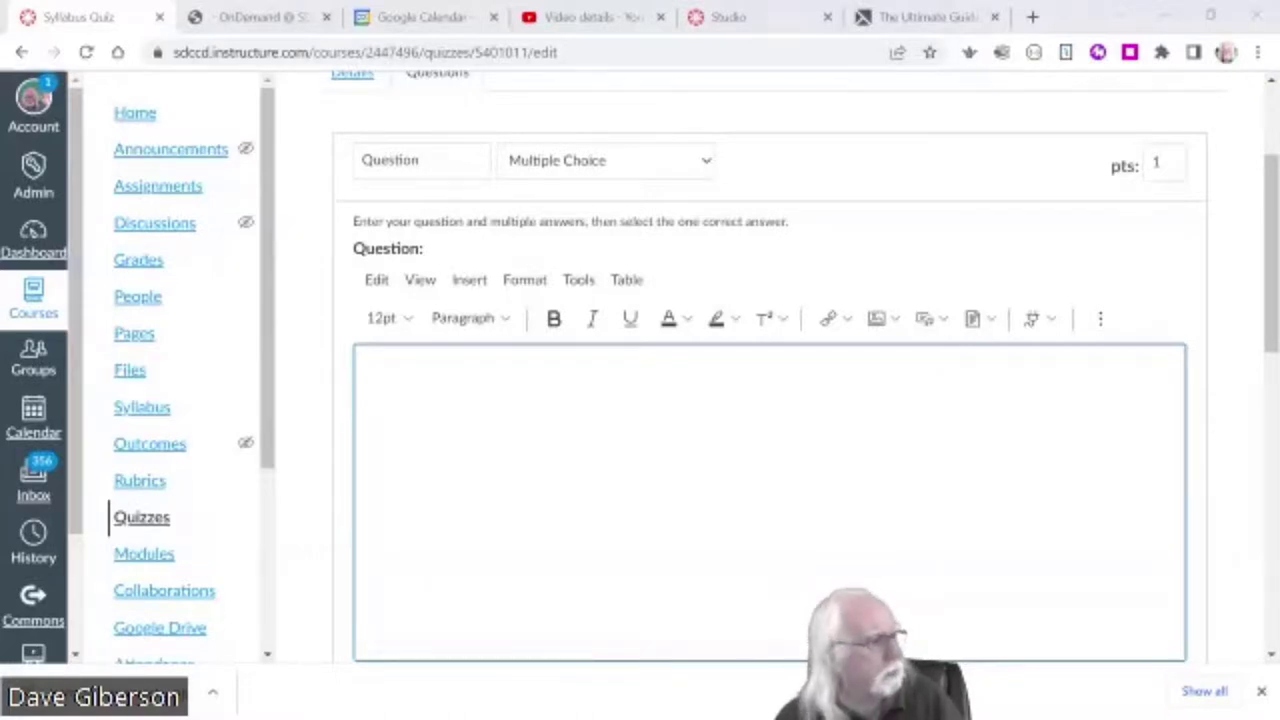
key(alt+Tab)
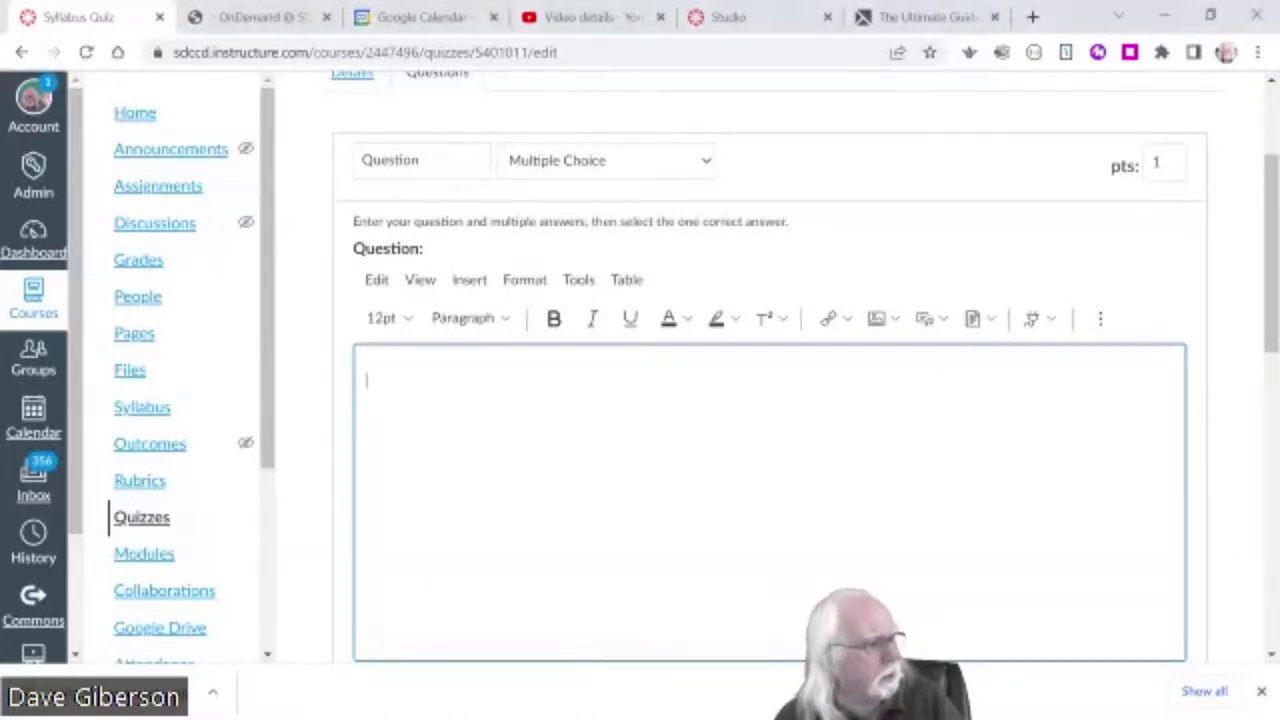
text(Assignments in this course are due:)
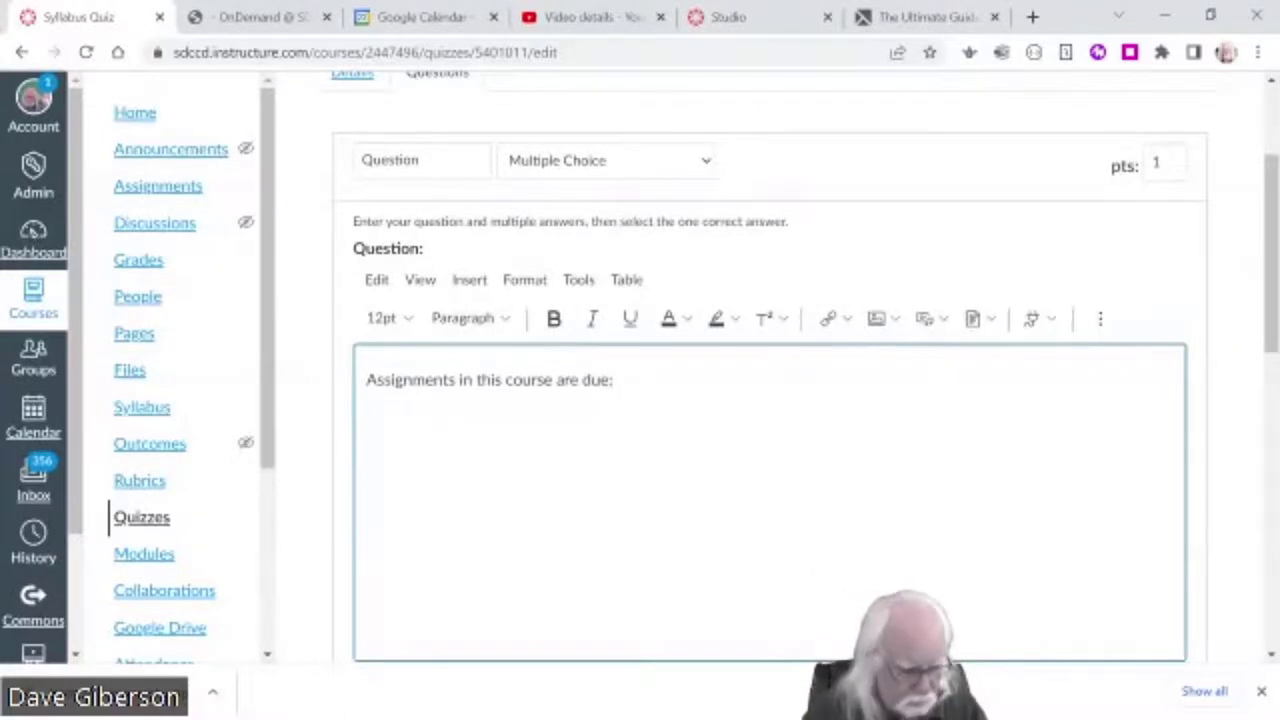
text(?)
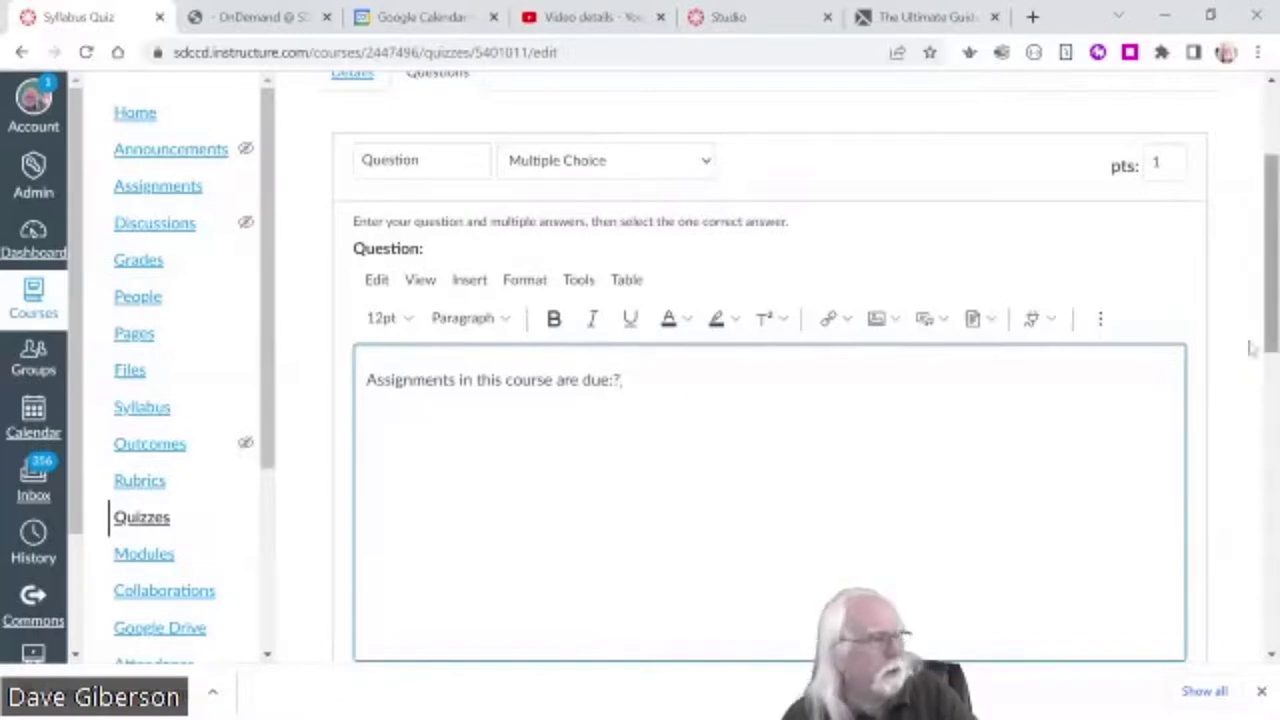
drag(1270, 340, 1268, 548)
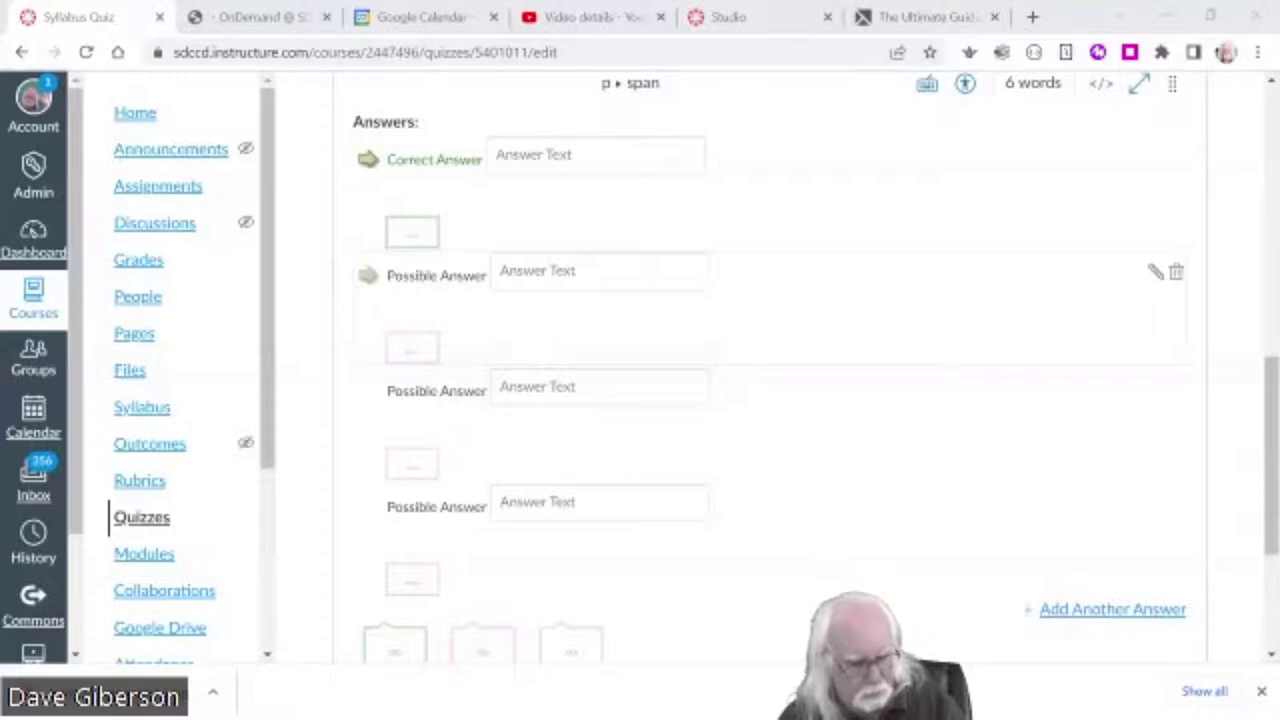
- Enter correct answer 'At the end of the current term' plus 'Whenever you feel like it' and a day-after-you-begin distractor
click(620, 157)
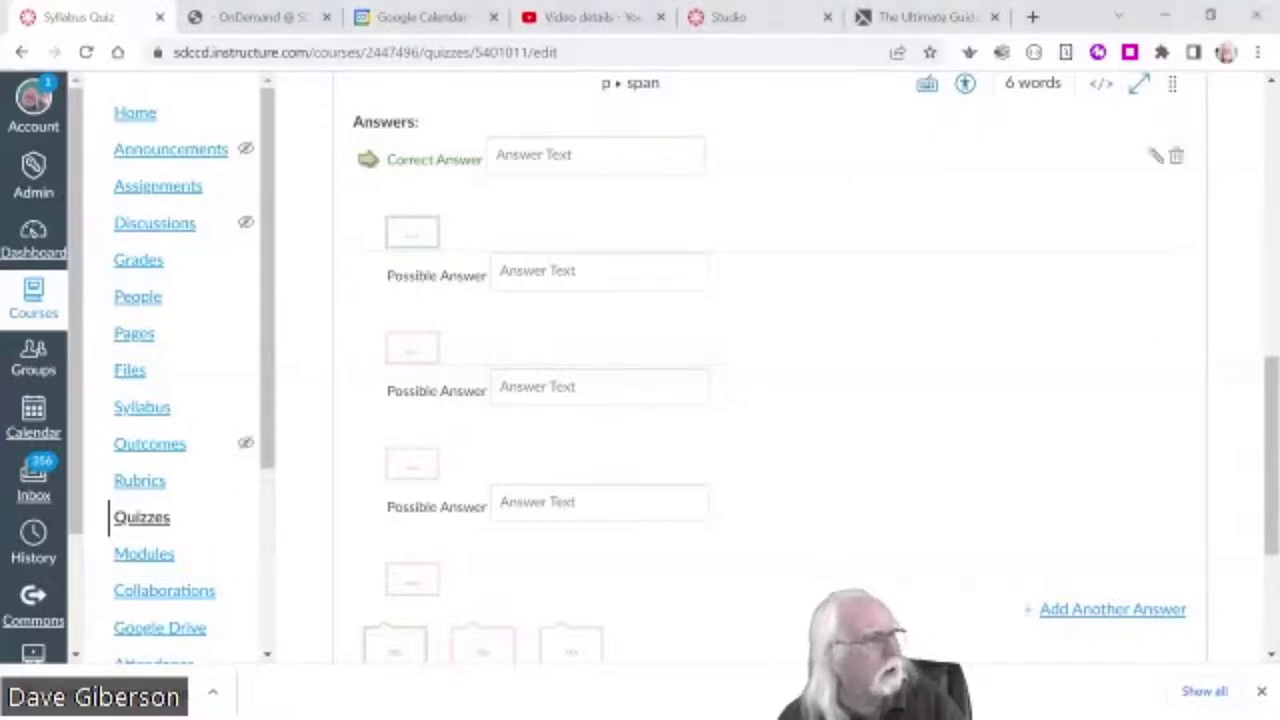
text(At the end of the current term)
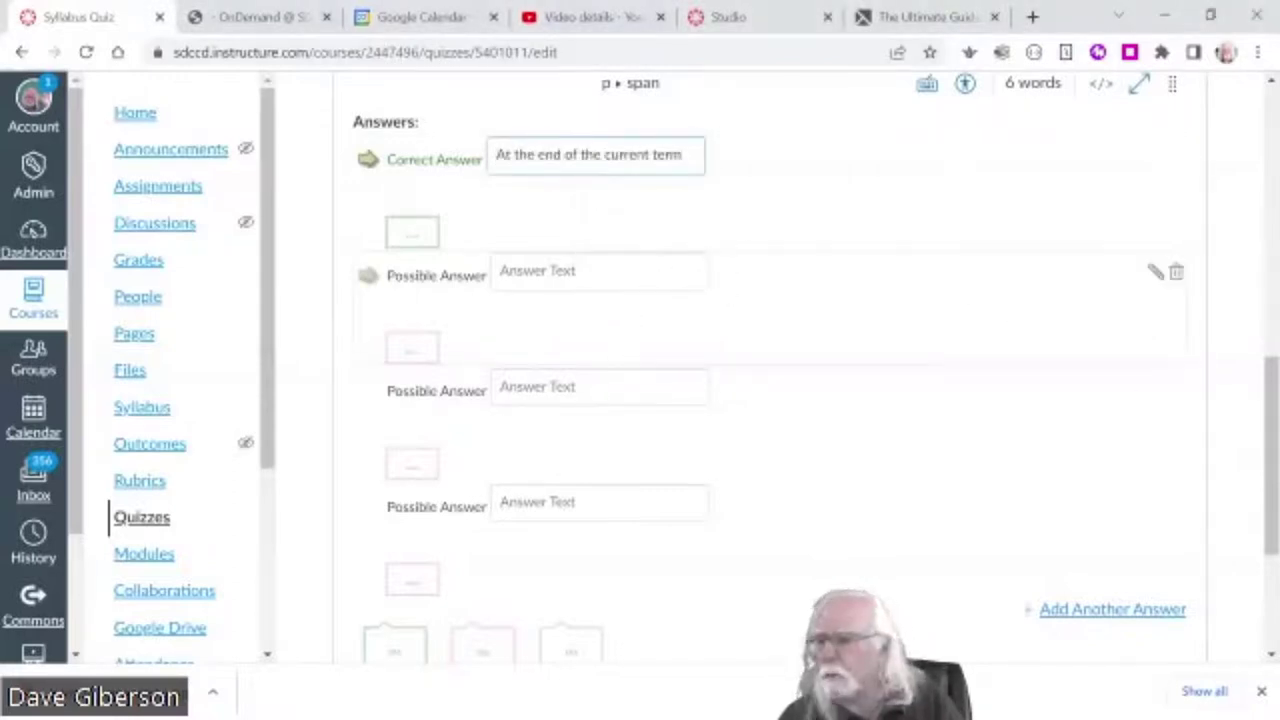
key(alt+Tab)
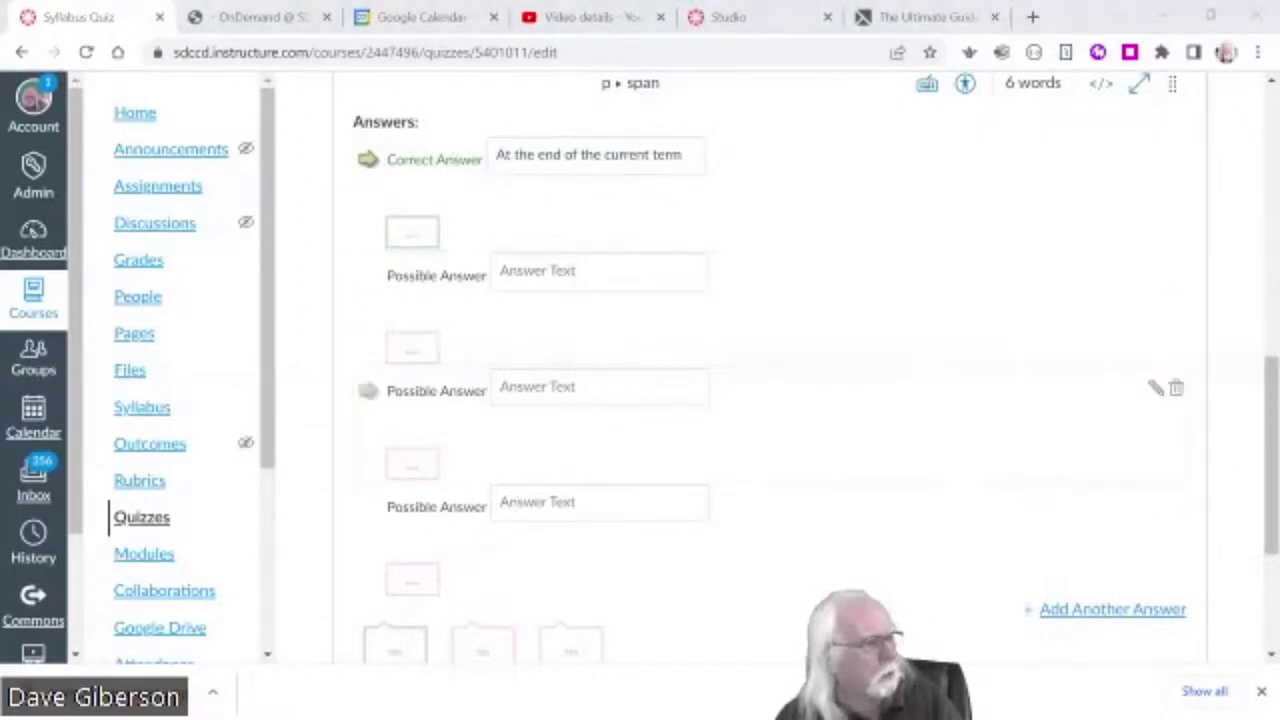
click(598, 387)
text(Whenever you feel like it!)
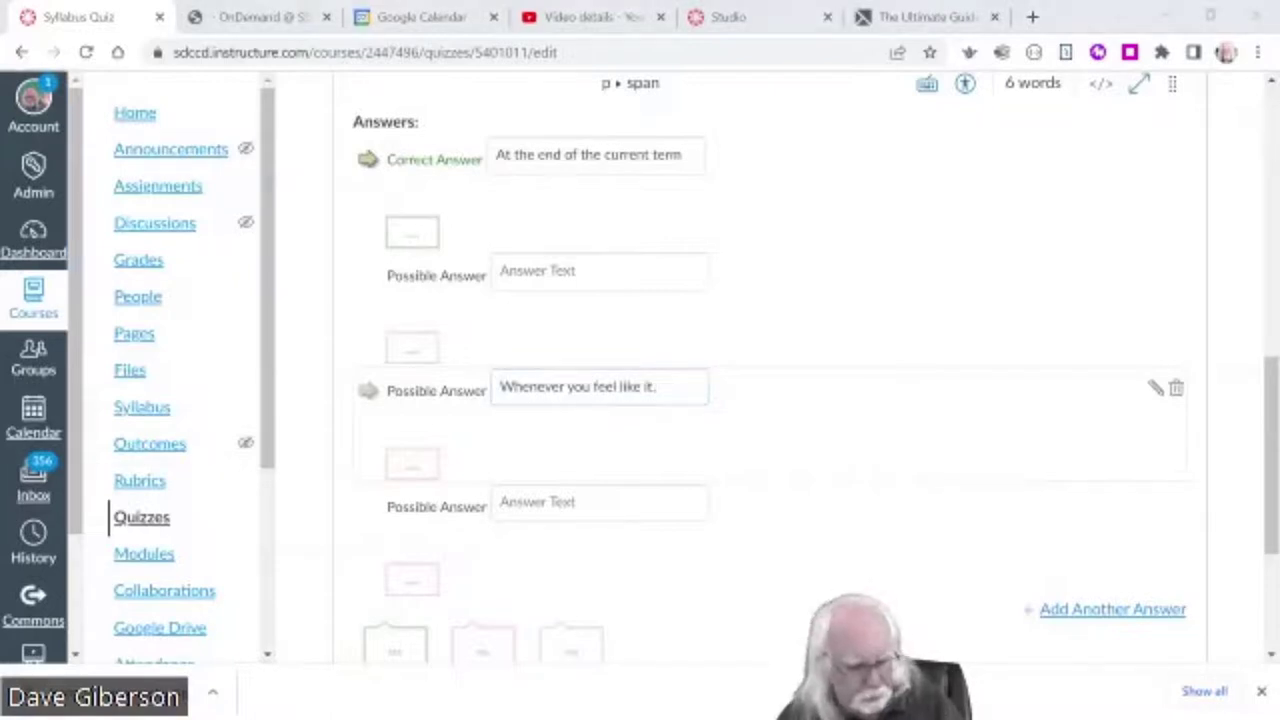
click(560, 271)
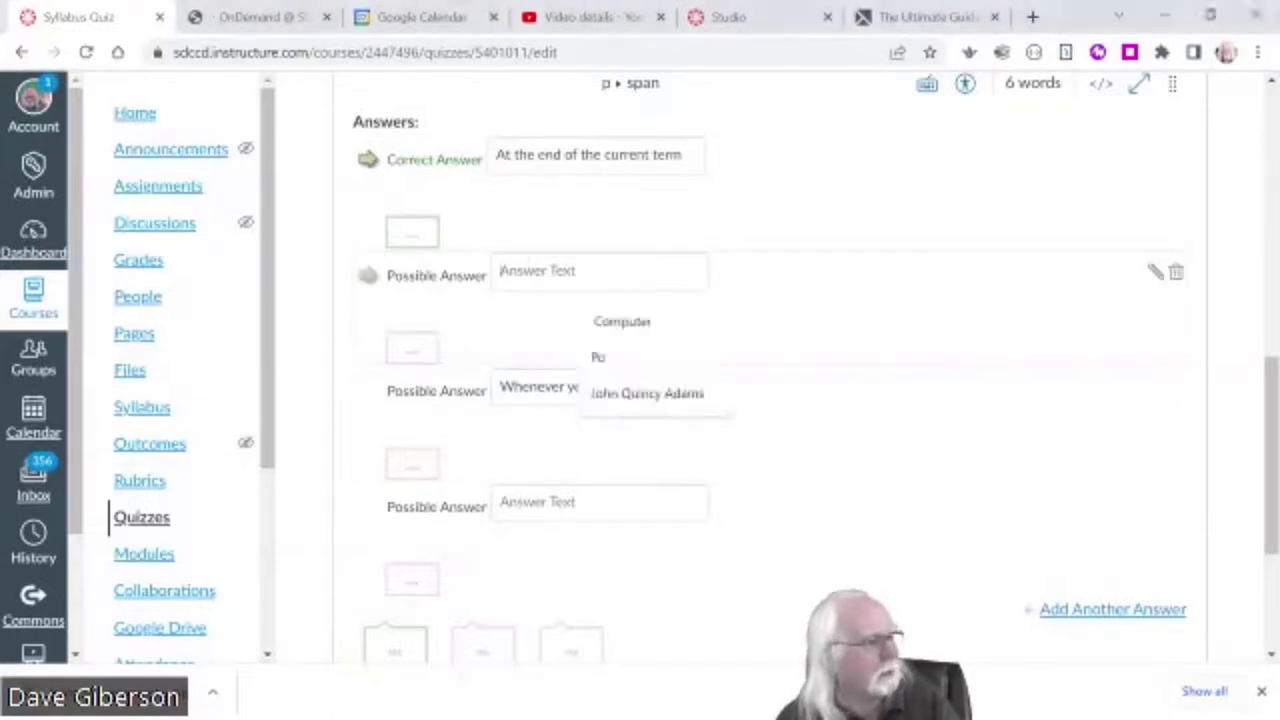
key(ctrl+v)
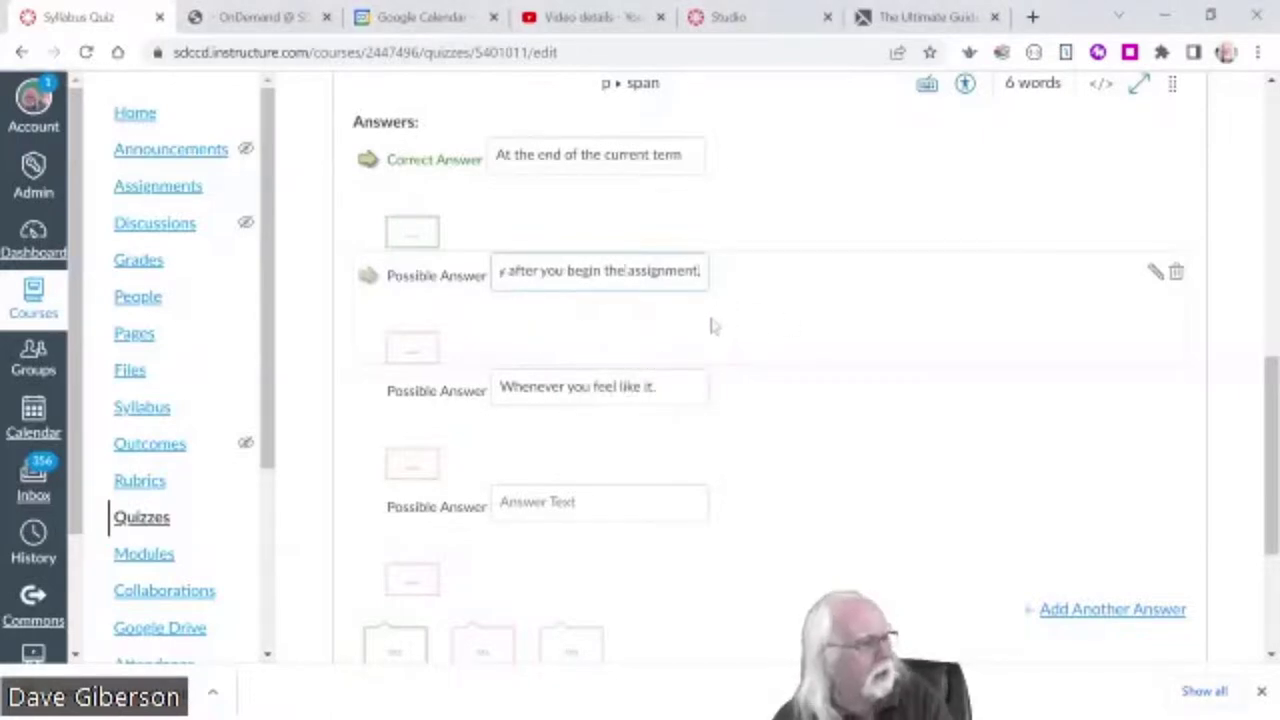
click(713, 327)
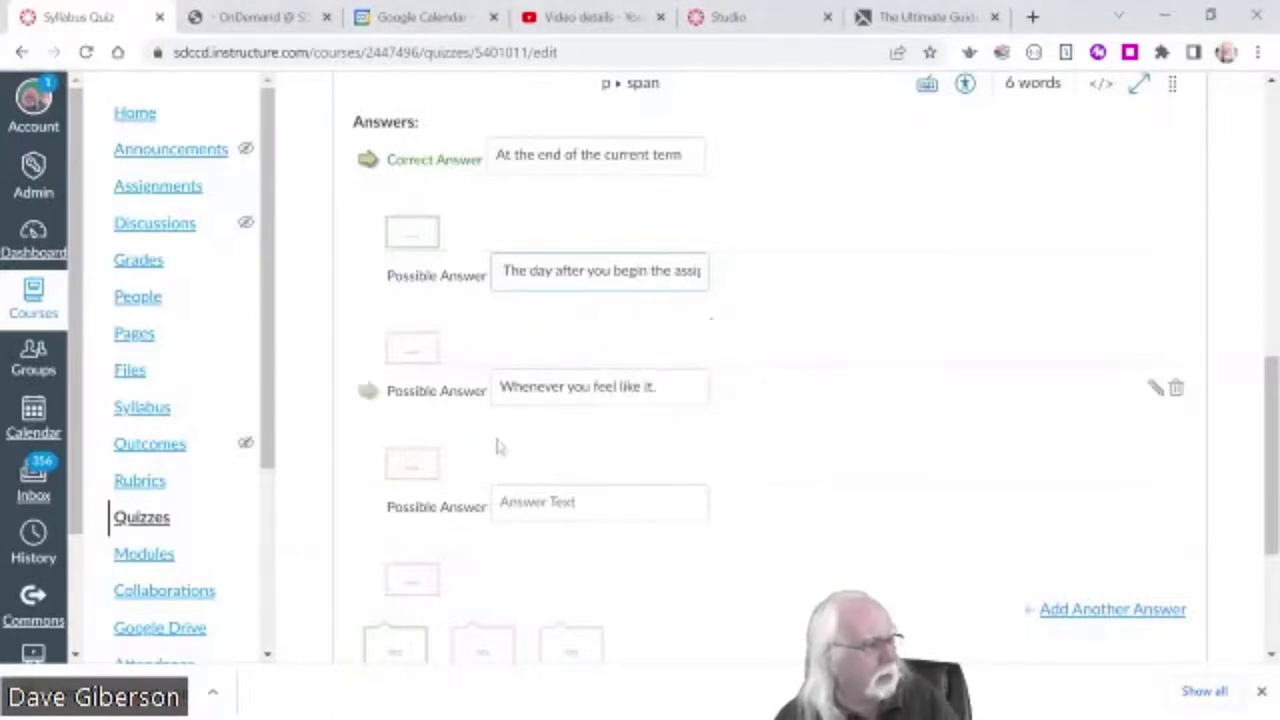
scroll(840, 494, down, 1)
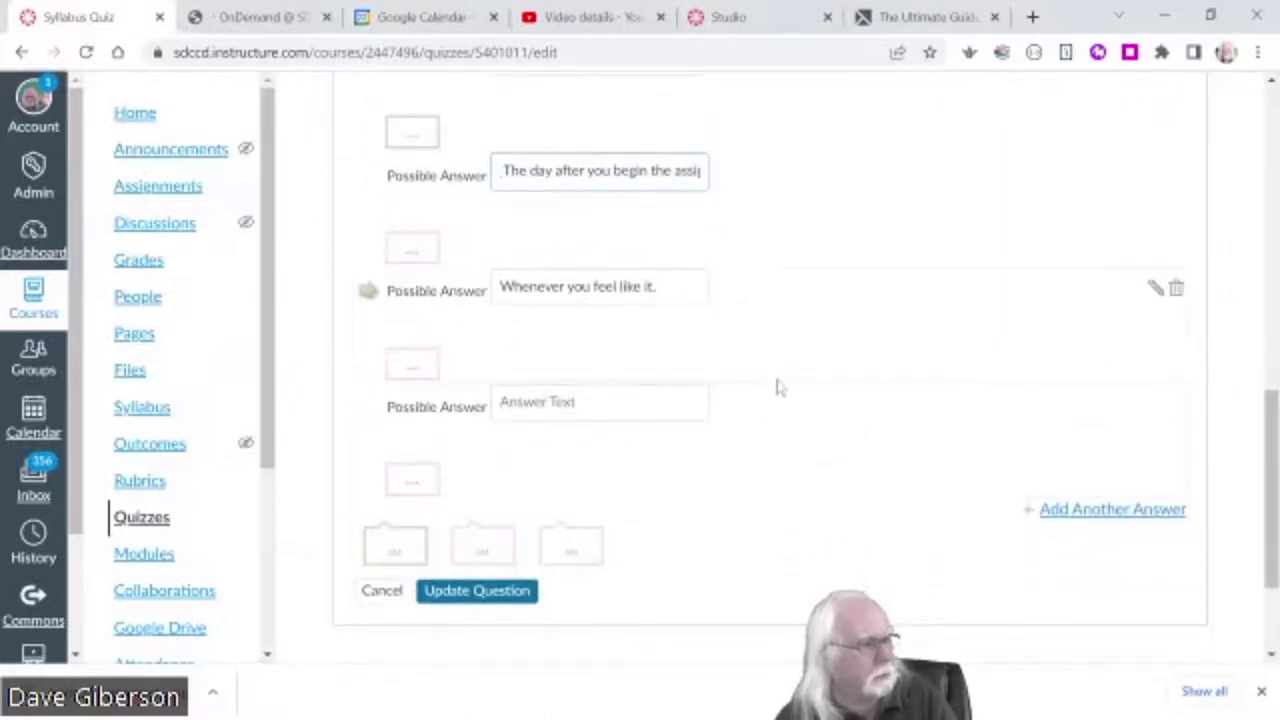
scroll(785, 390, up, 2)
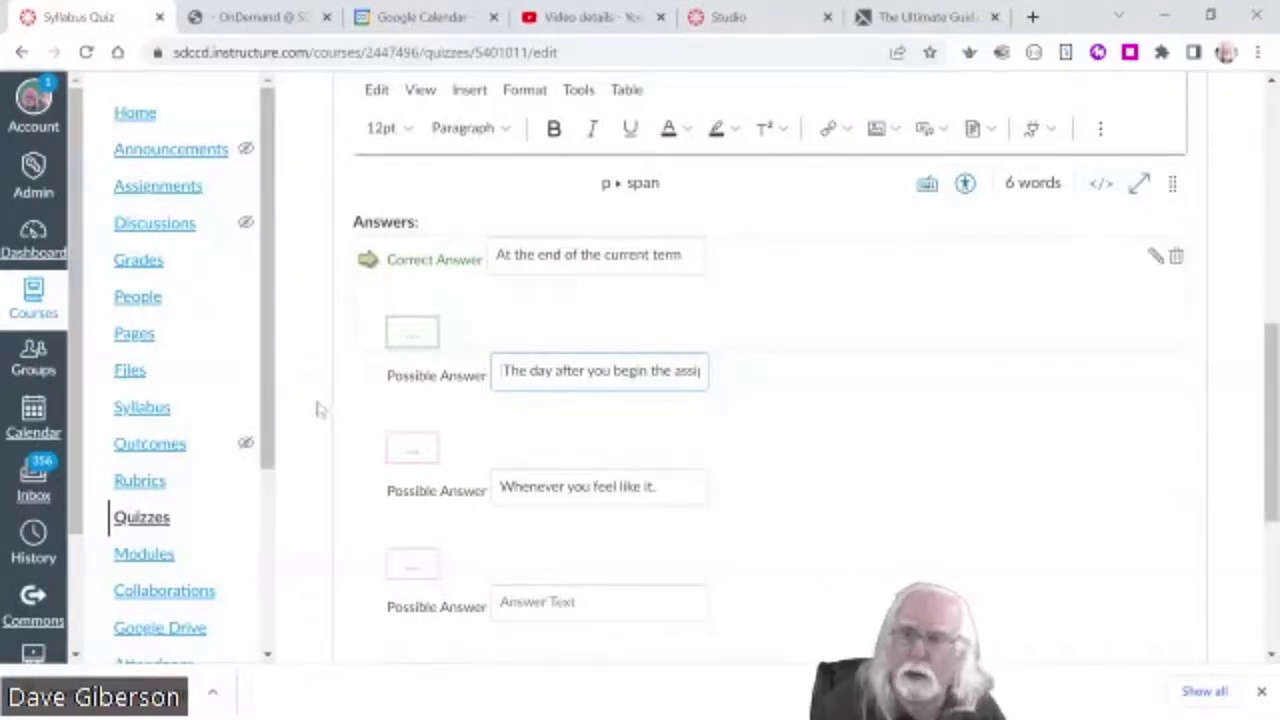
click(412, 332)
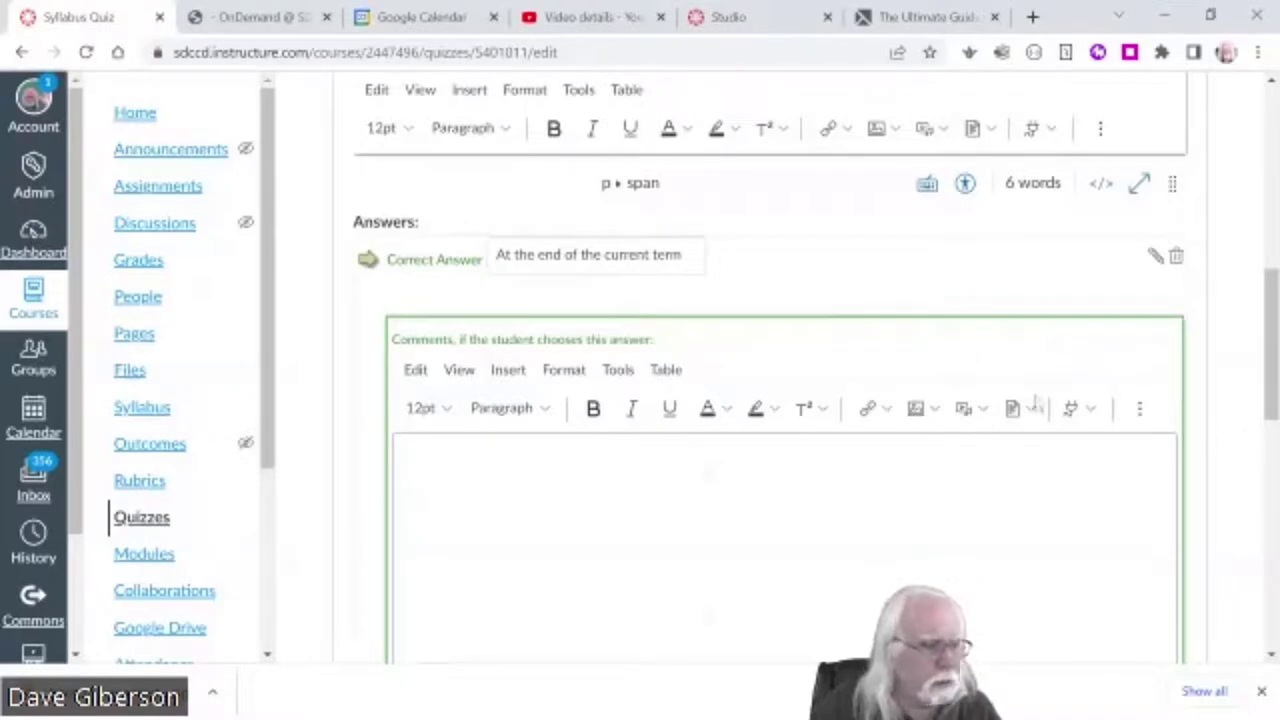
scroll(372, 558, down, 3)
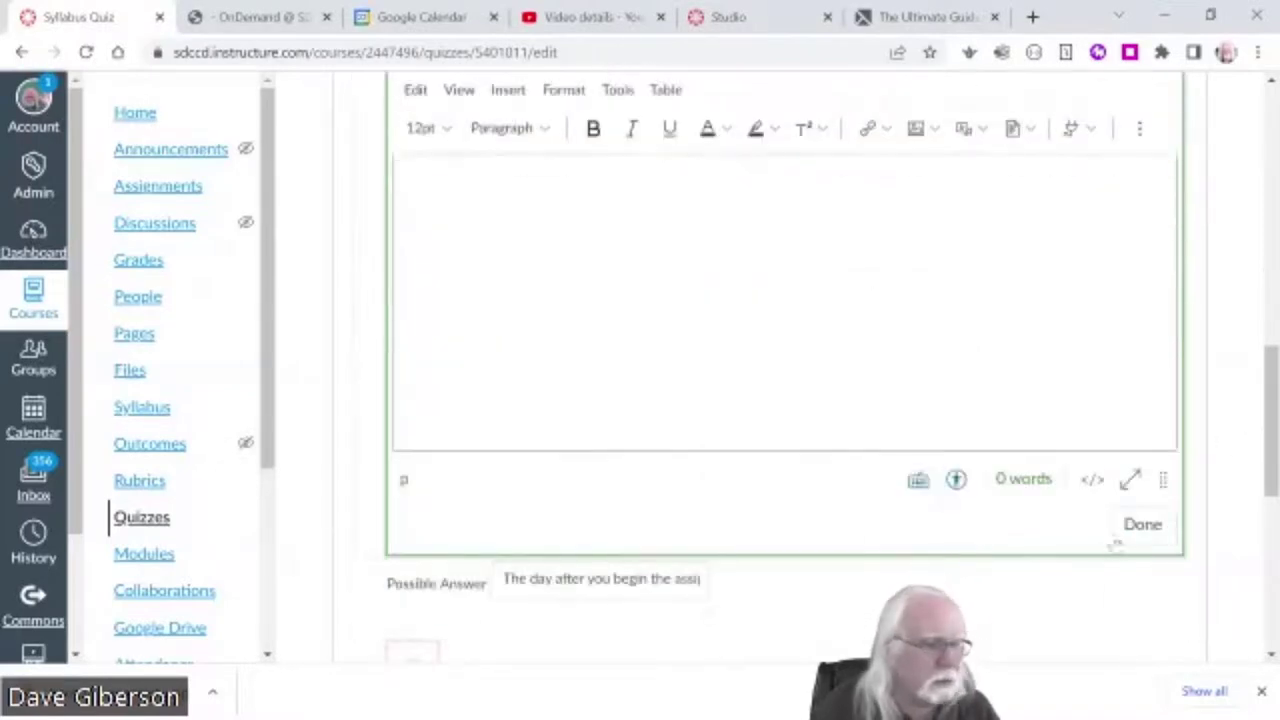
click(1142, 524)
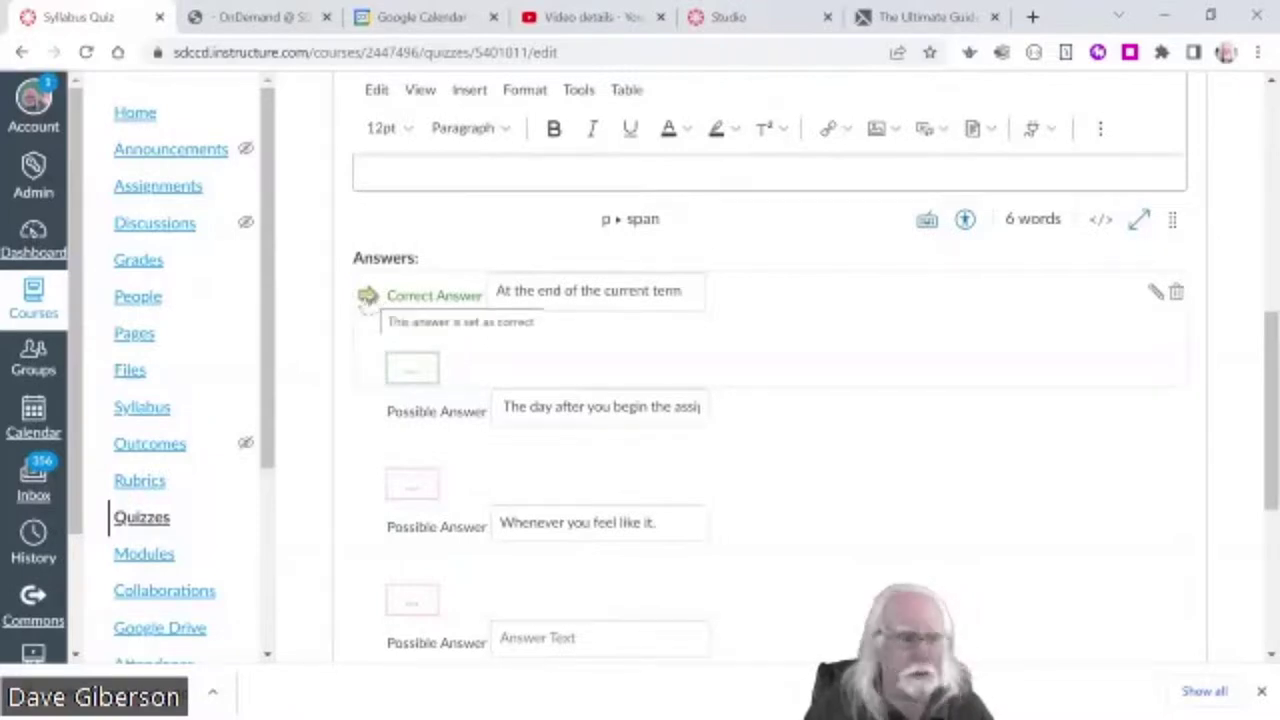
click(366, 412)
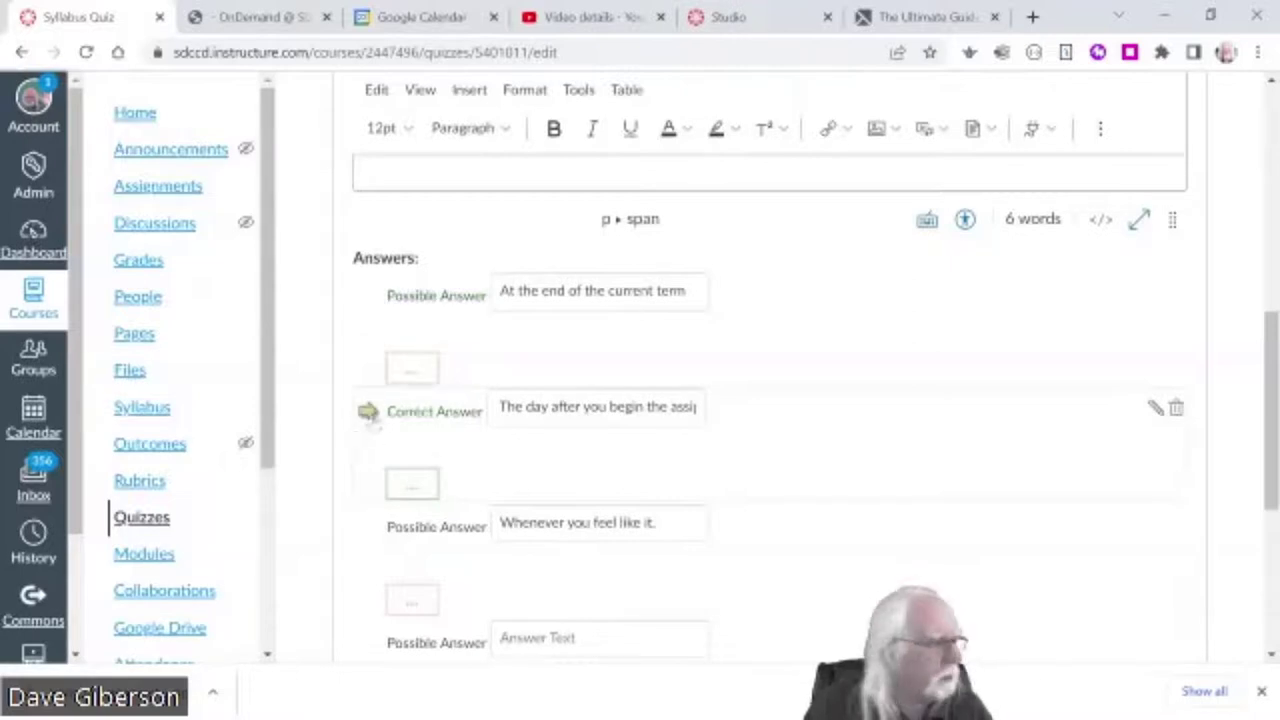
click(368, 527)
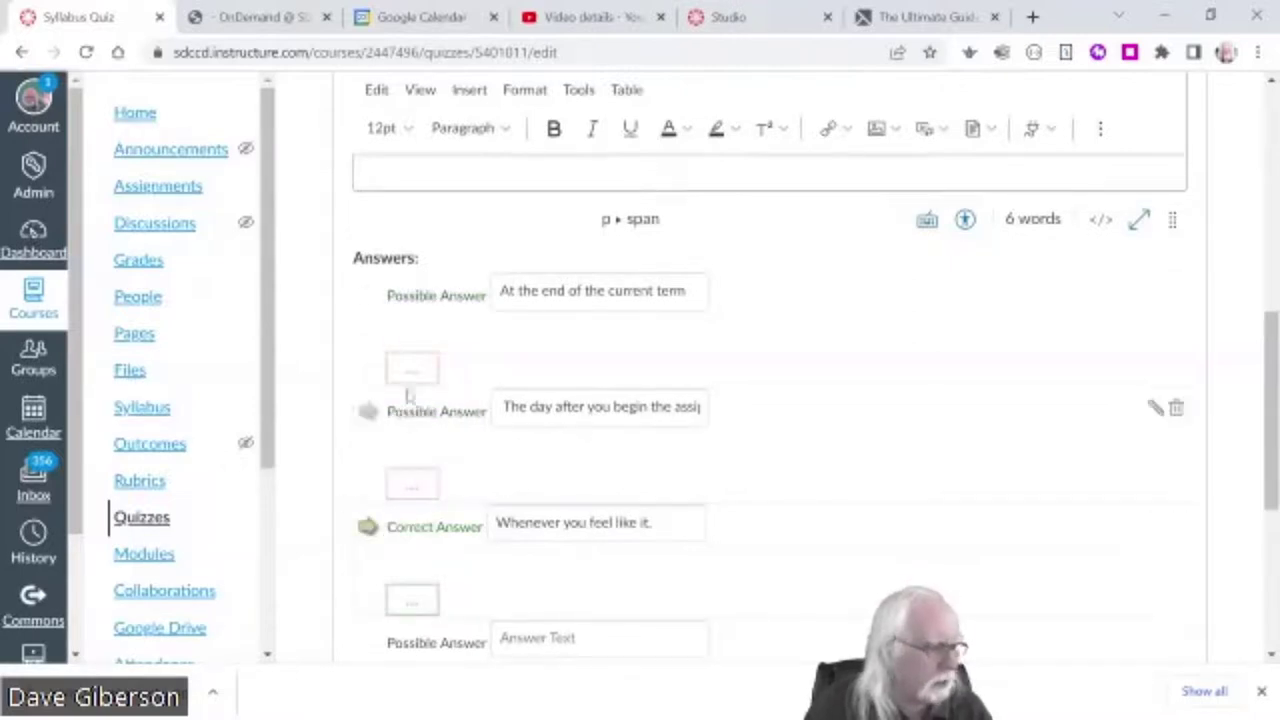
click(367, 296)
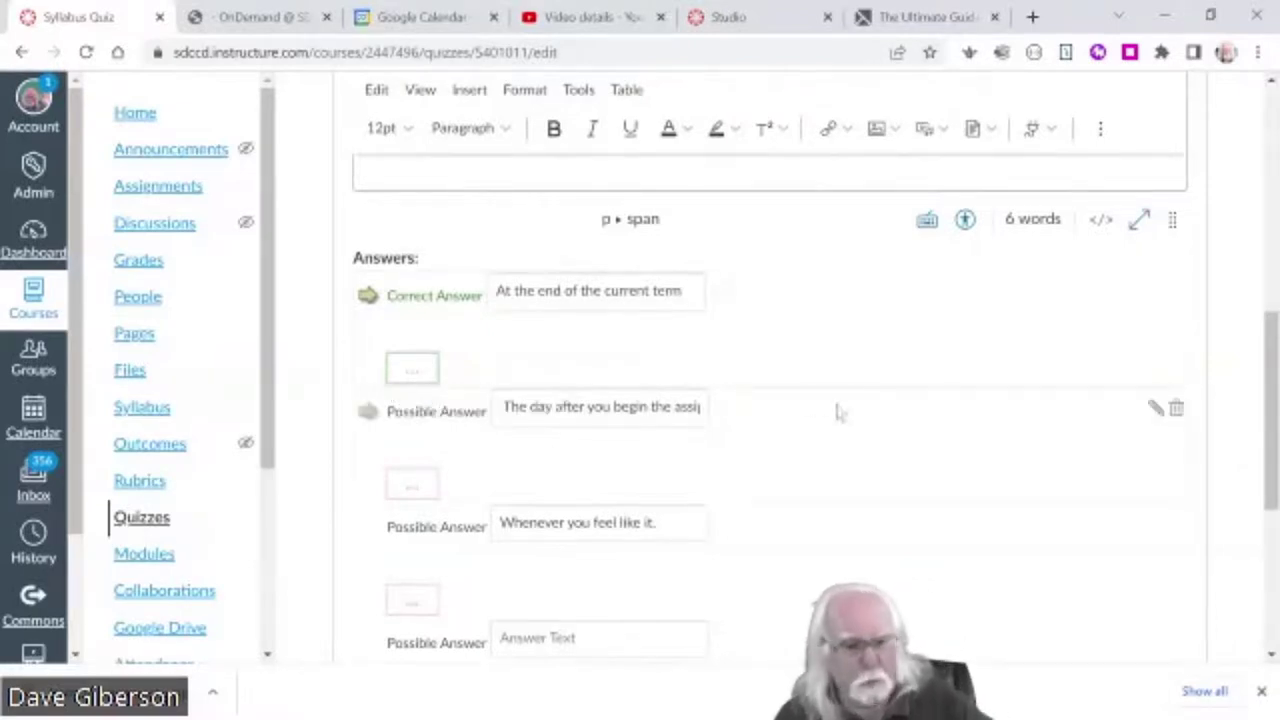
drag(1272, 505, 1272, 624)
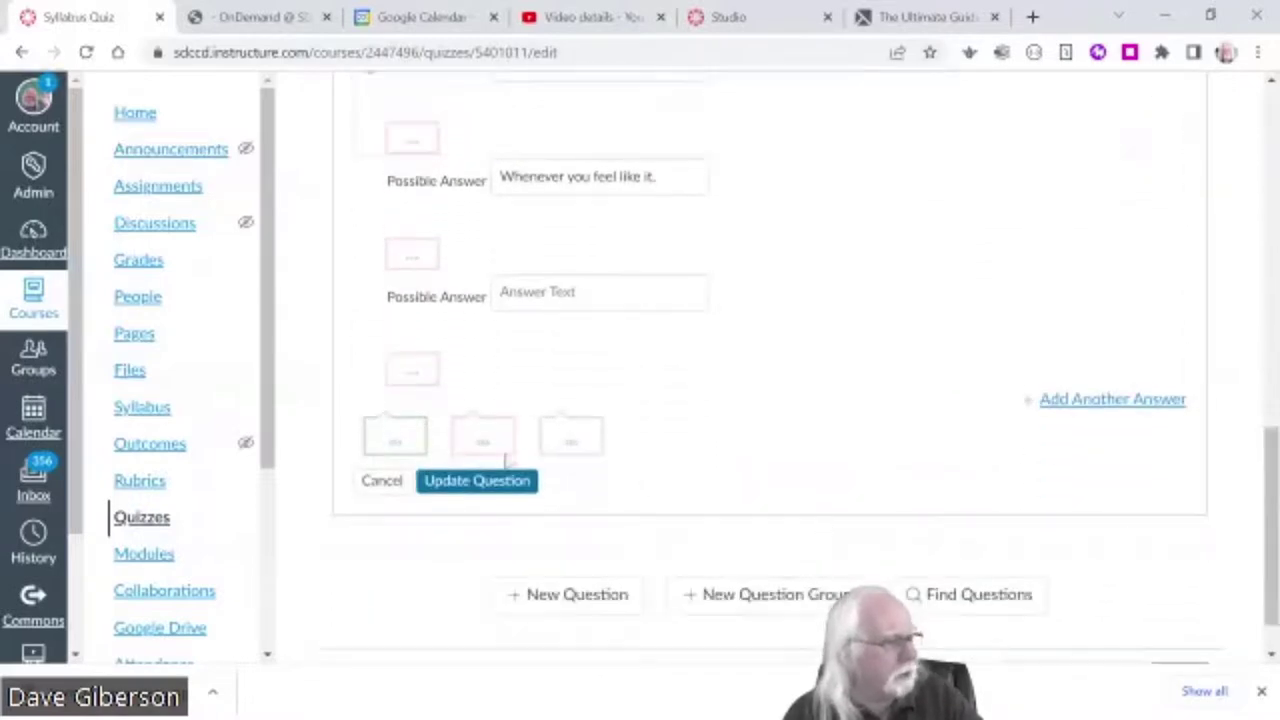
- Update the due-date question and toggle its details on and off to check the answers
click(478, 488)
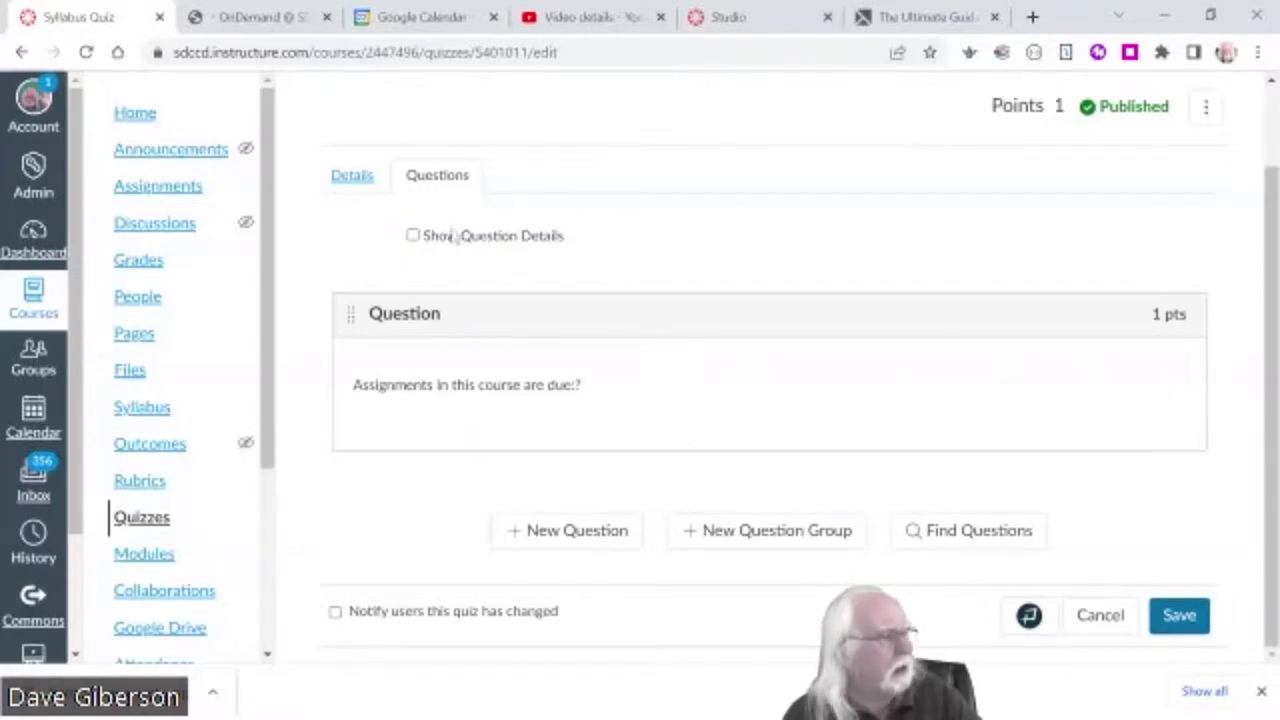
click(413, 236)
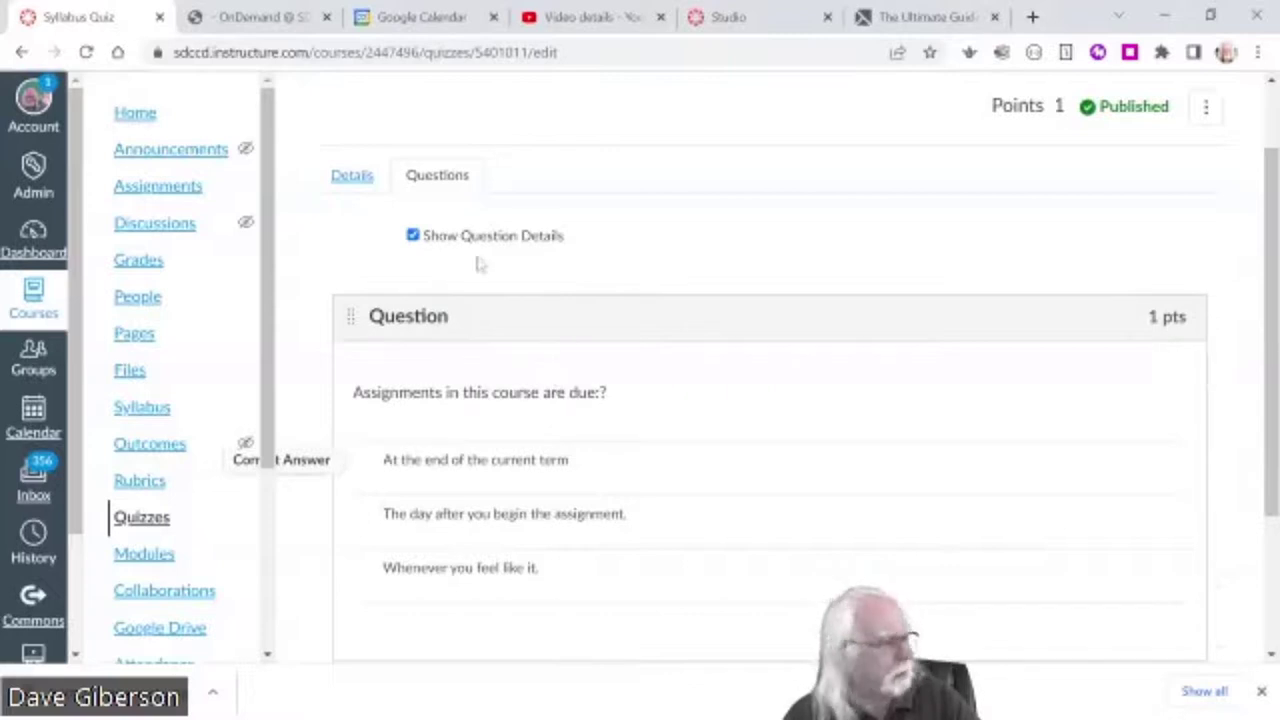
click(413, 236)
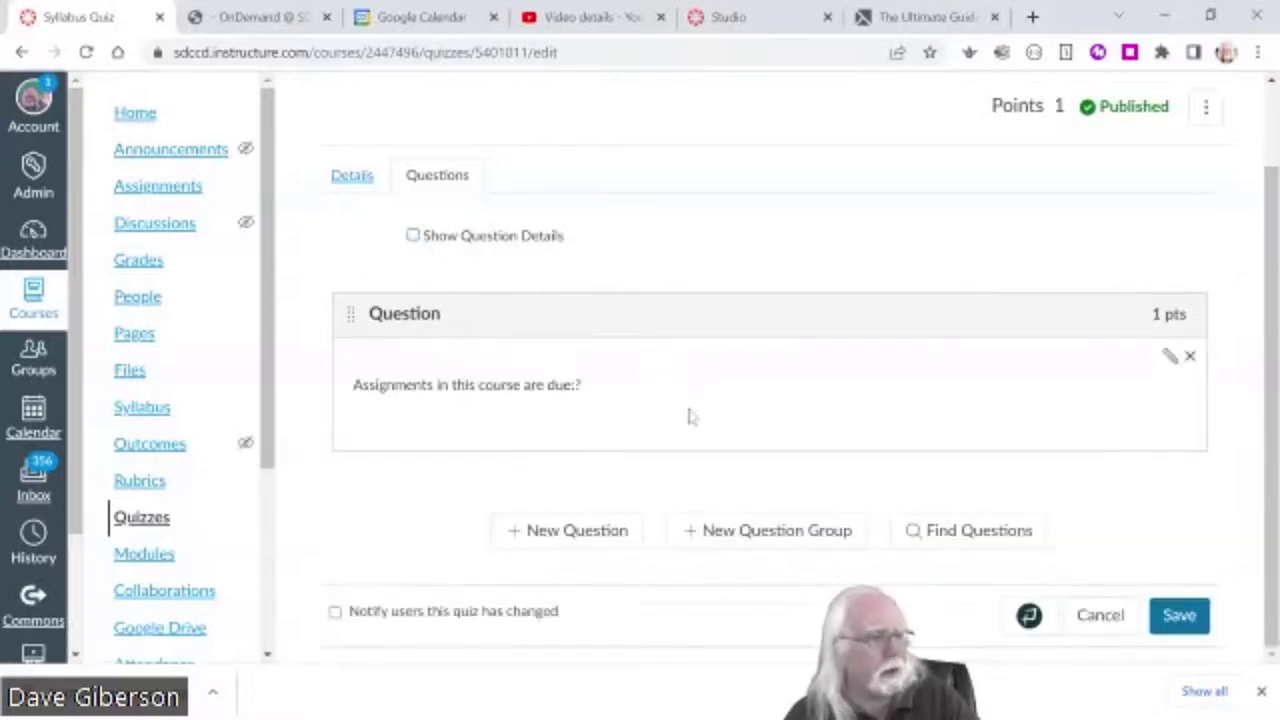
- From the dev shell's Syllabus question bank, add Questions 2 and 3, including the Camtasia trial question
click(962, 538)
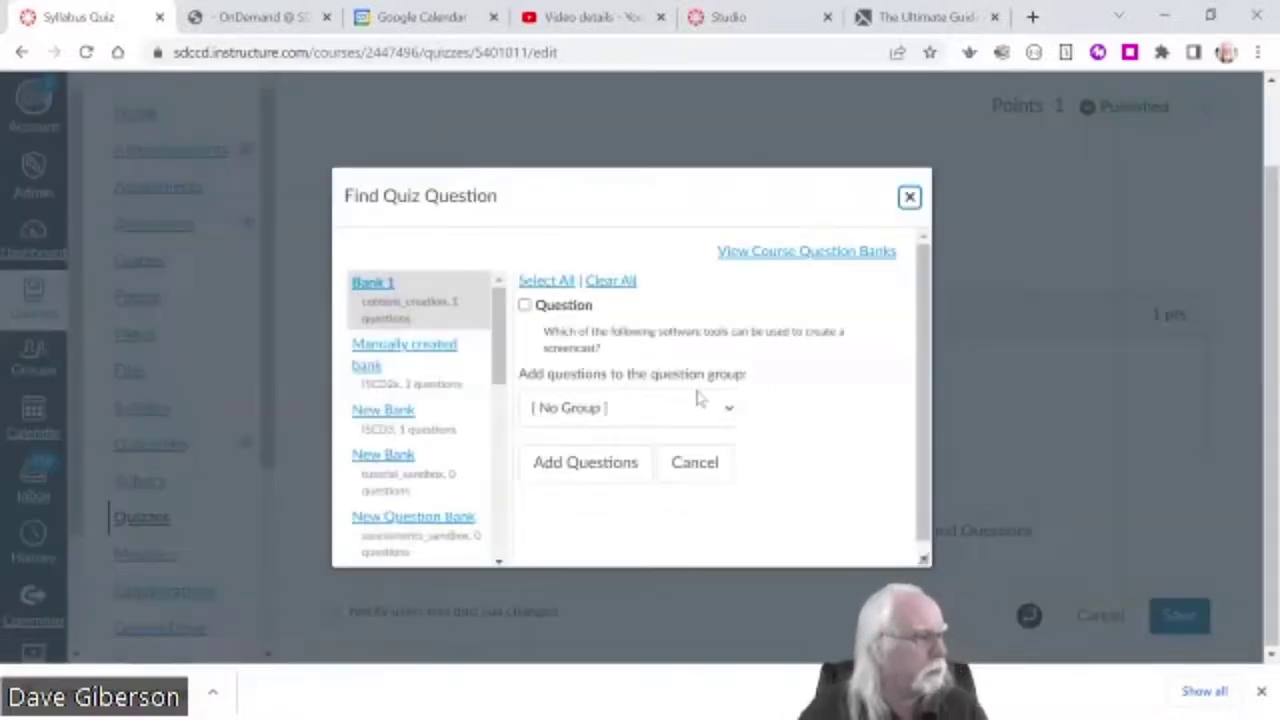
drag(494, 355, 498, 538)
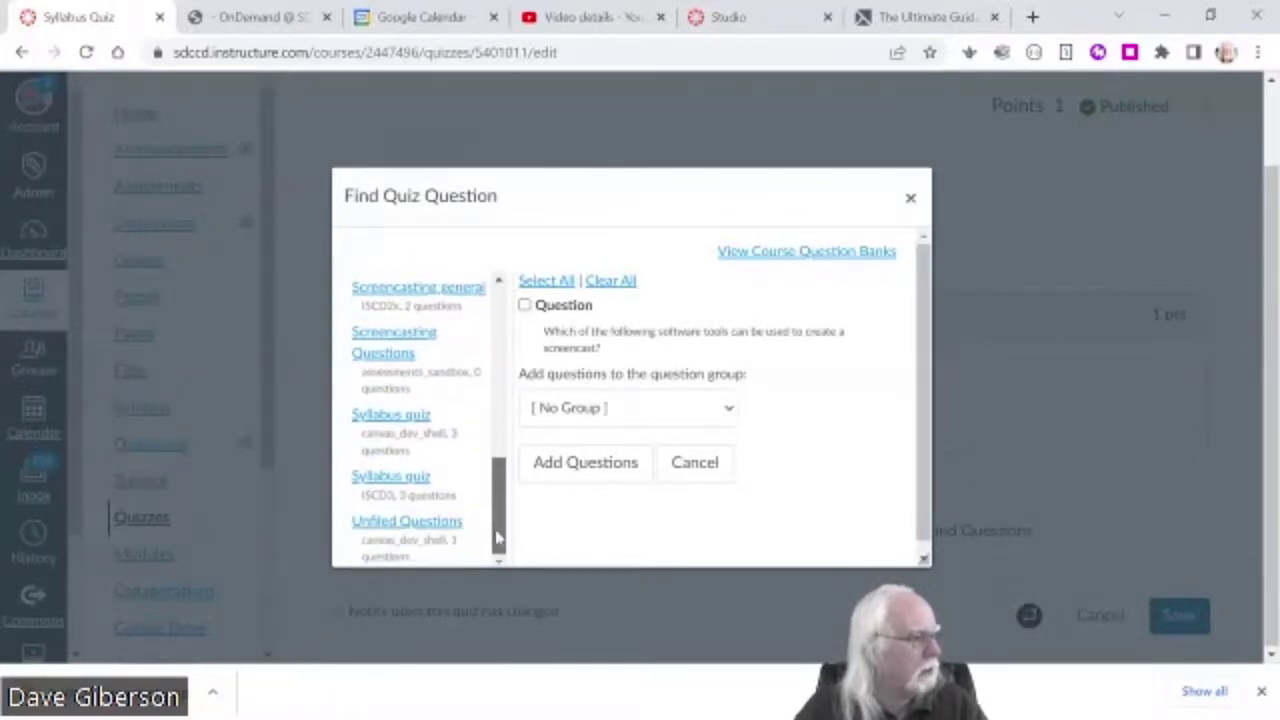
click(410, 418)
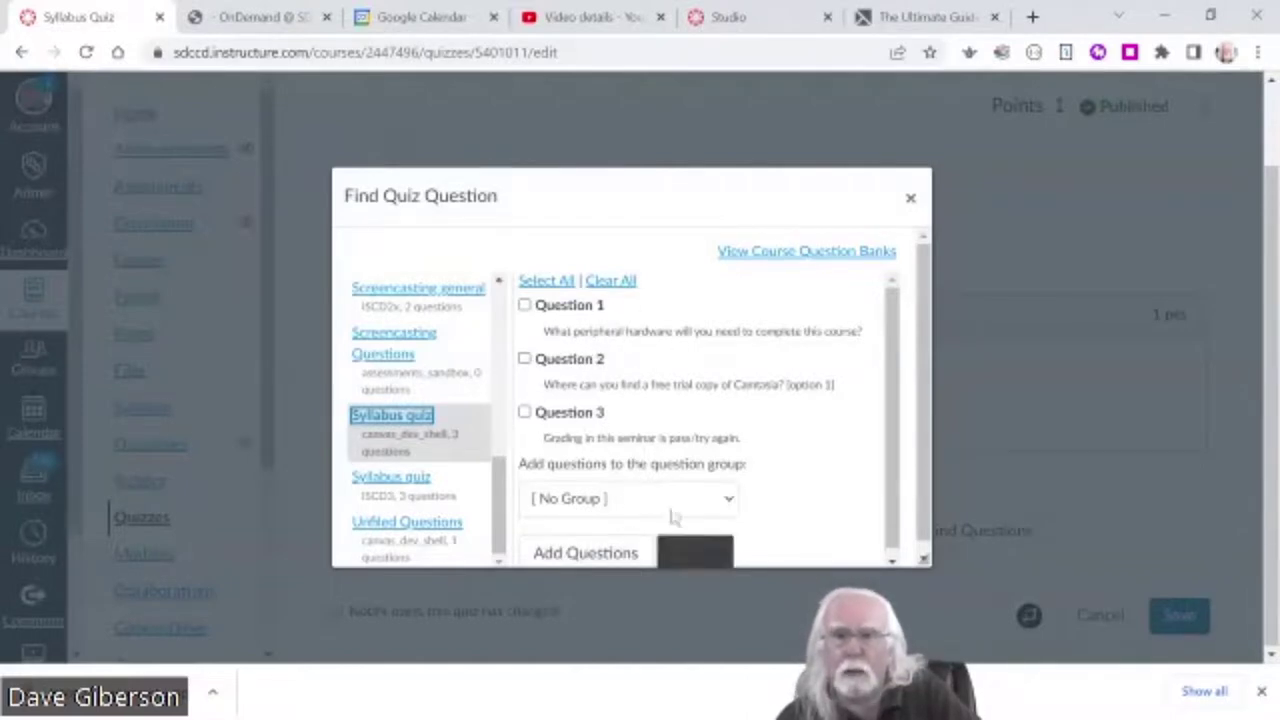
click(524, 412)
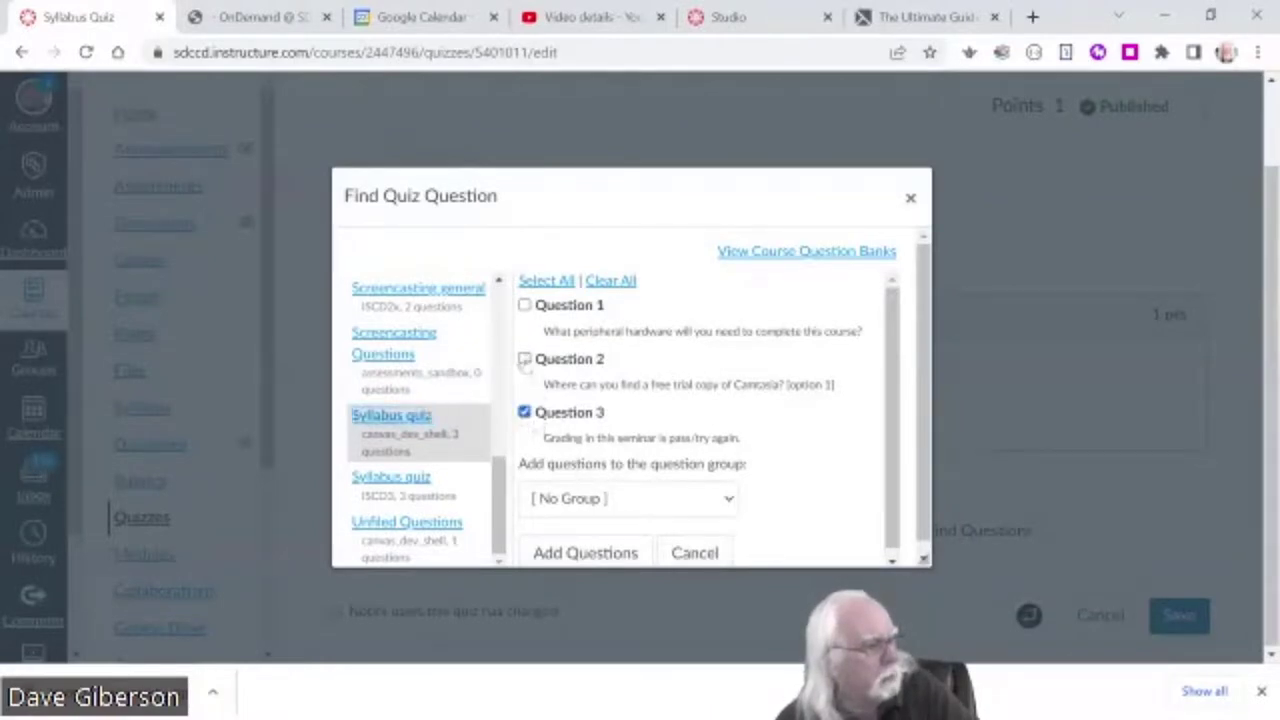
click(524, 359)
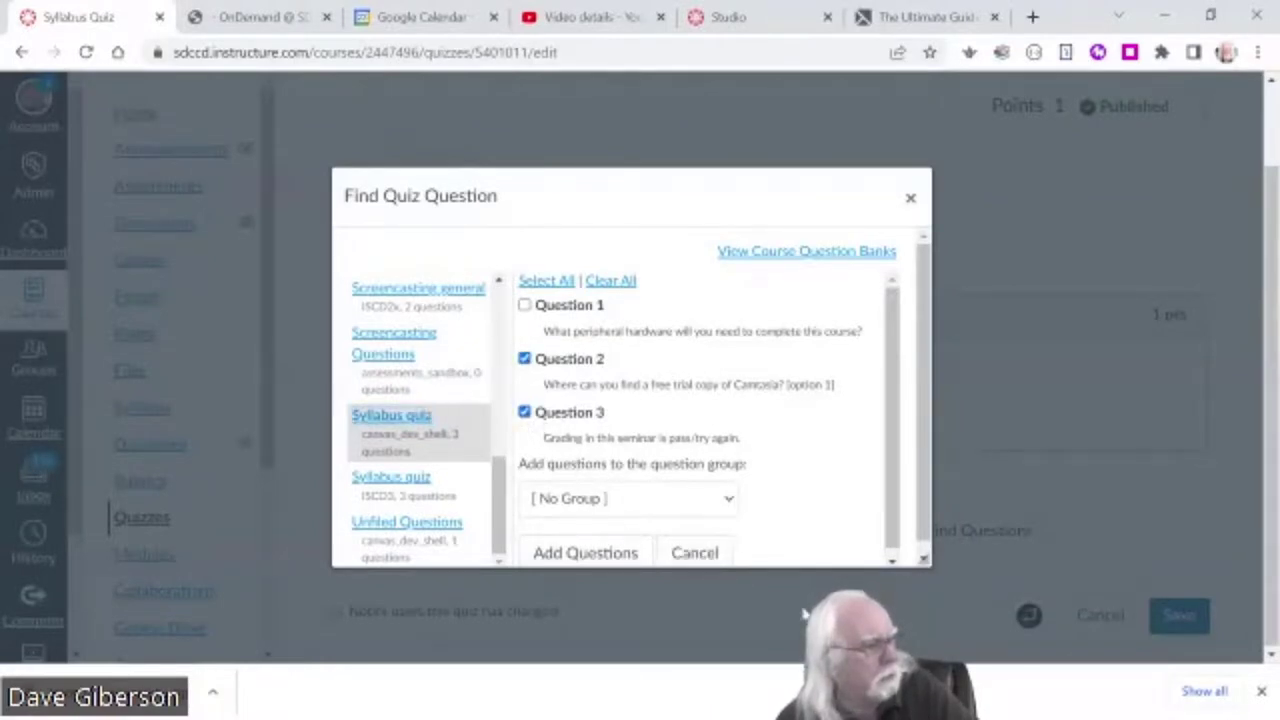
click(591, 552)
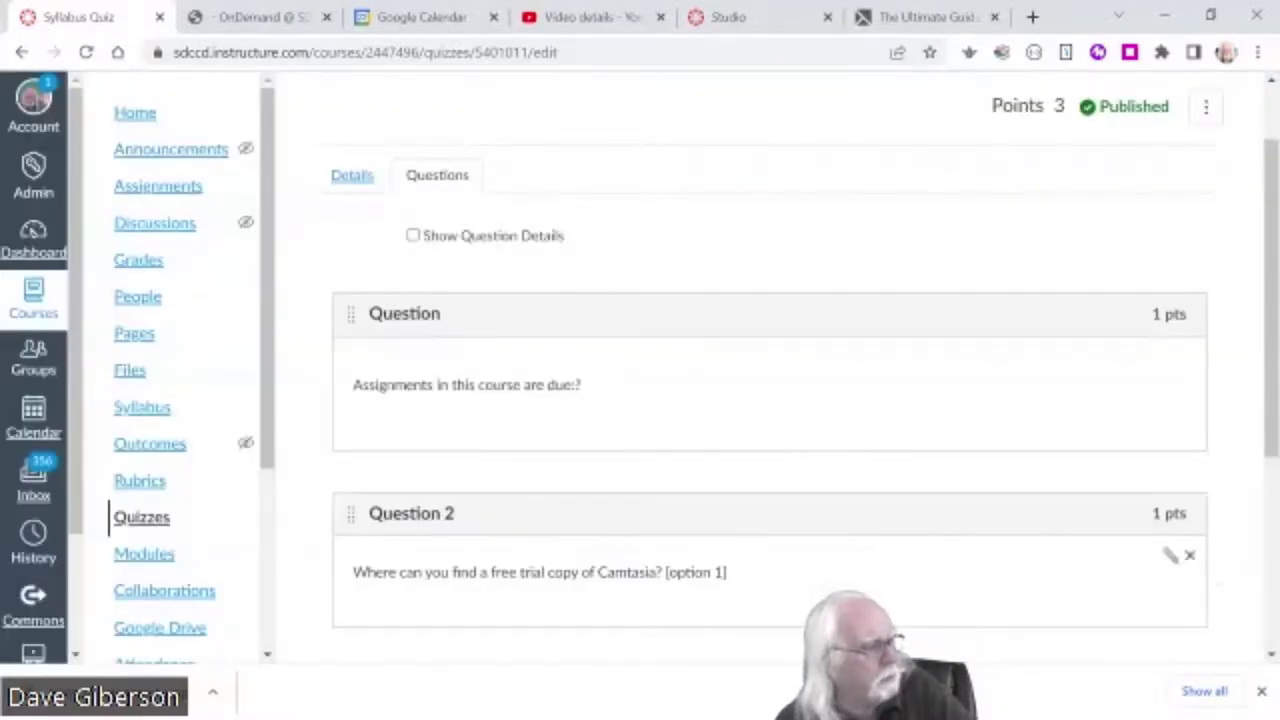
- Review the quiz questions with answer details shown, then save the Syllabus Quiz at 3 points
scroll(770, 400, down, 3)
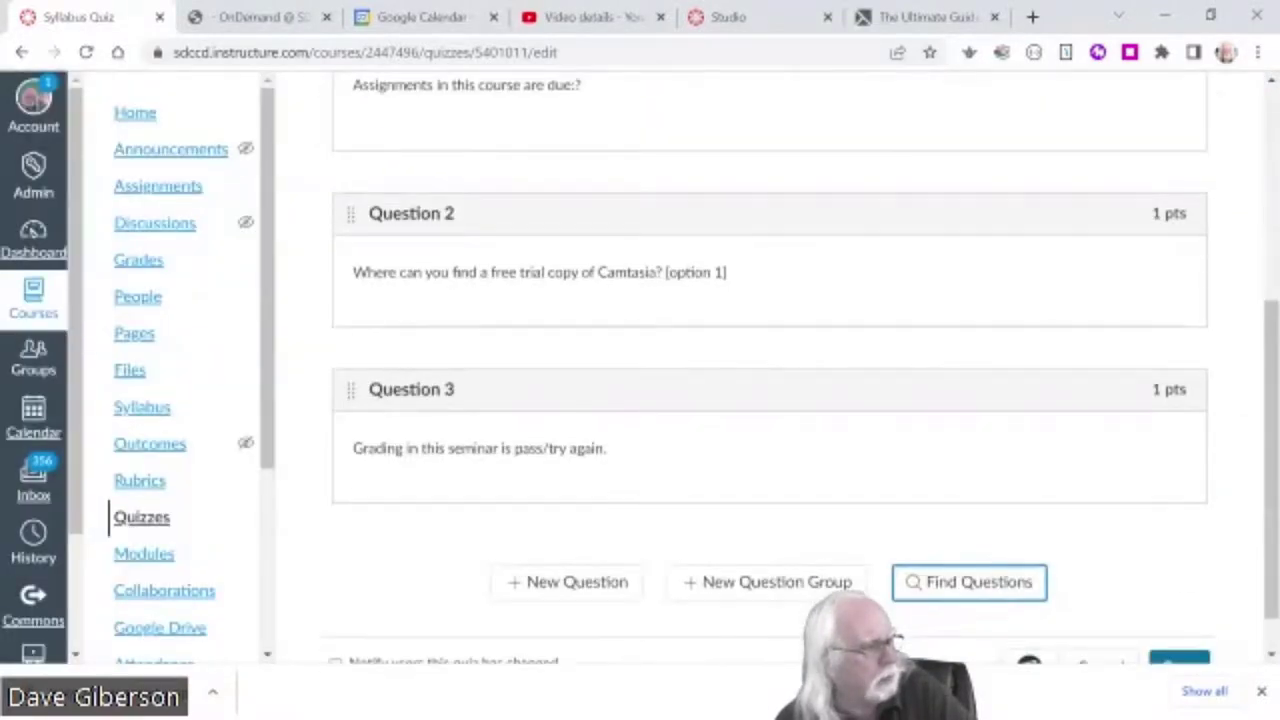
scroll(609, 446, up, 3)
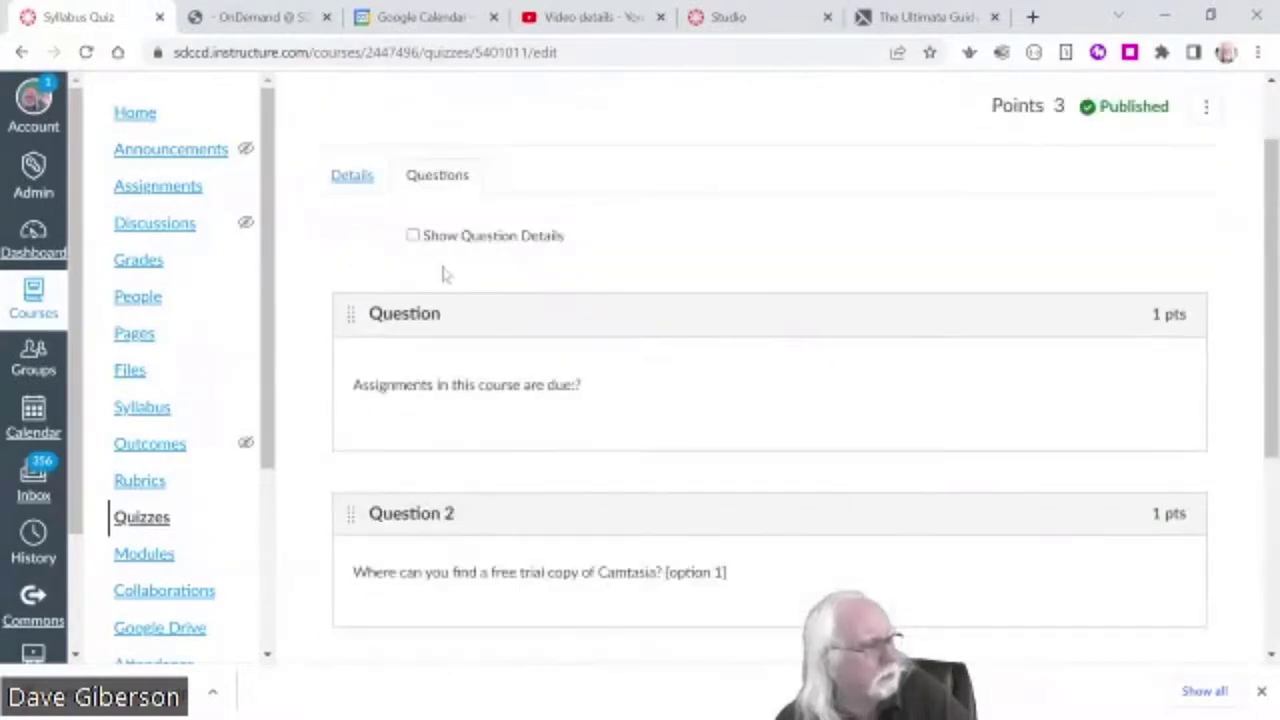
click(413, 235)
scroll(824, 514, down, 3)
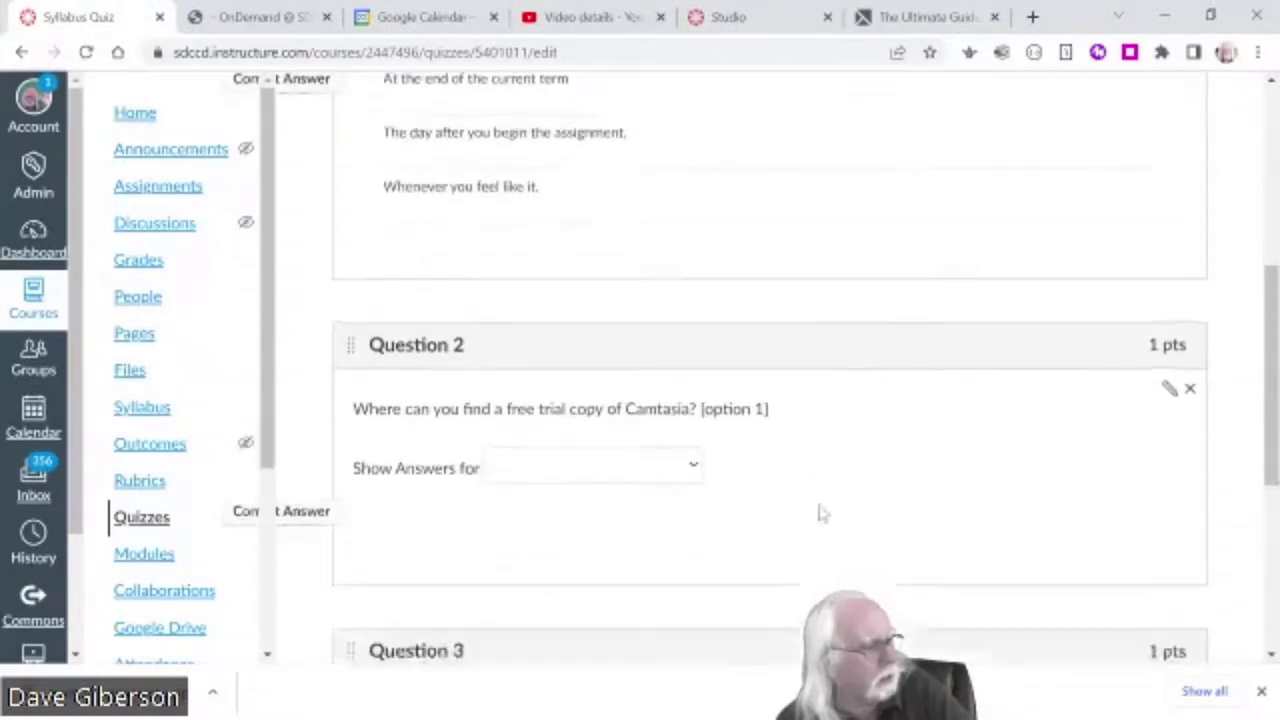
scroll(822, 514, down, 1)
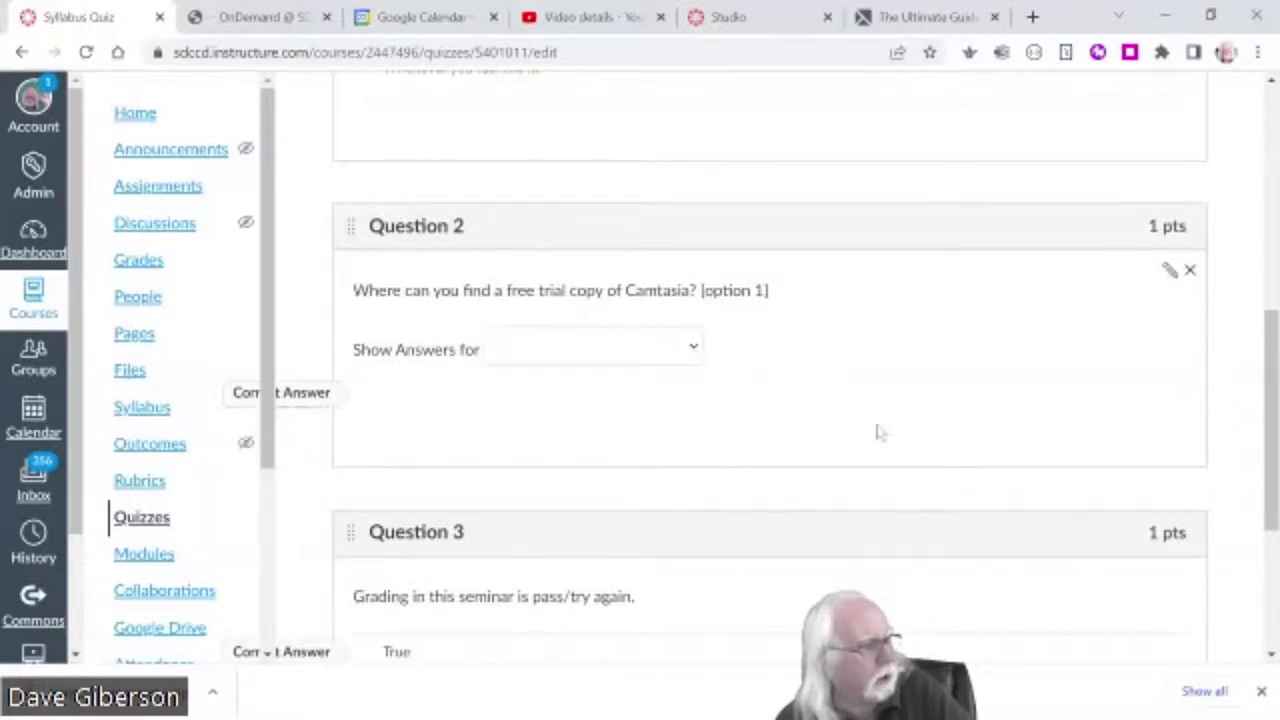
scroll(943, 451, down, 2)
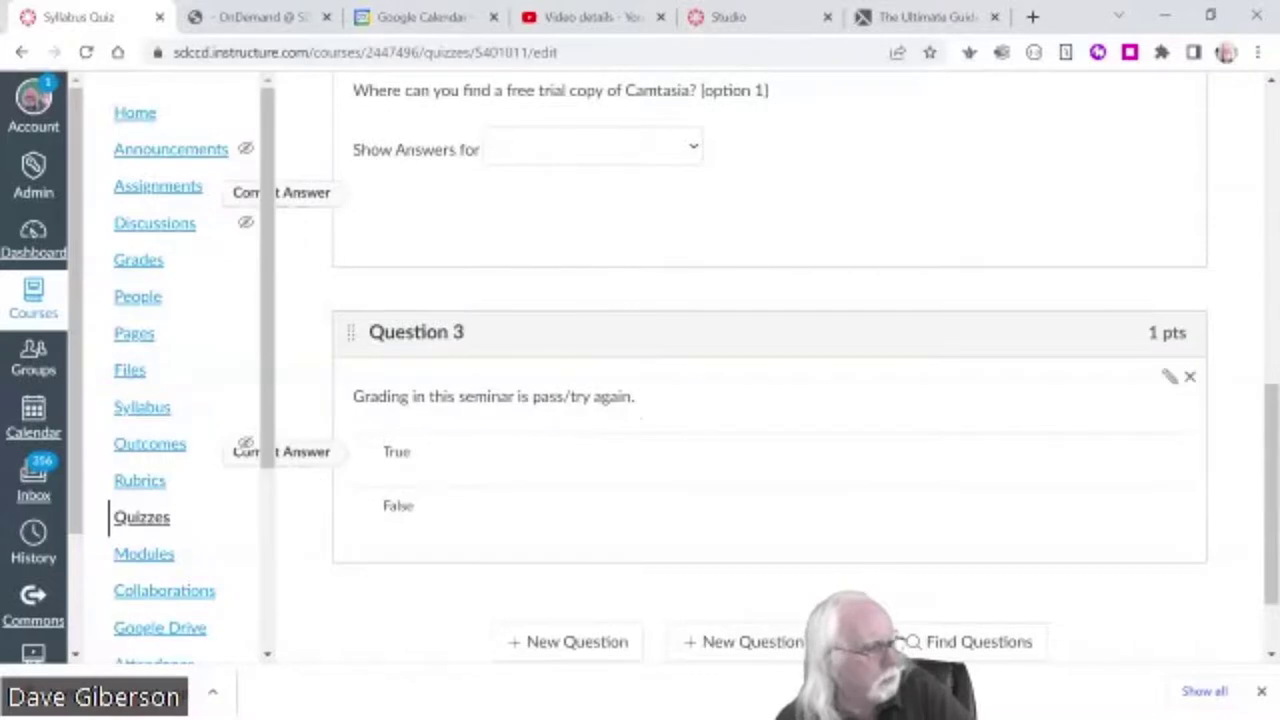
scroll(572, 372, up, 1)
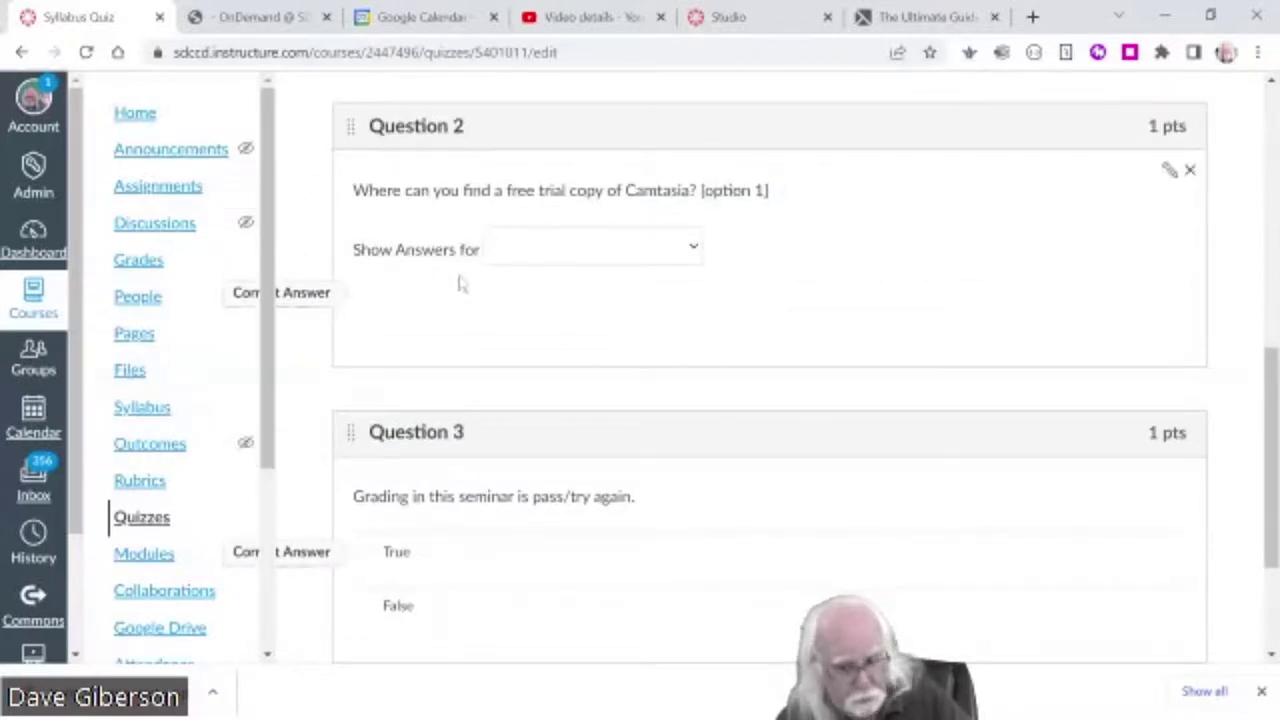
click(1265, 638)
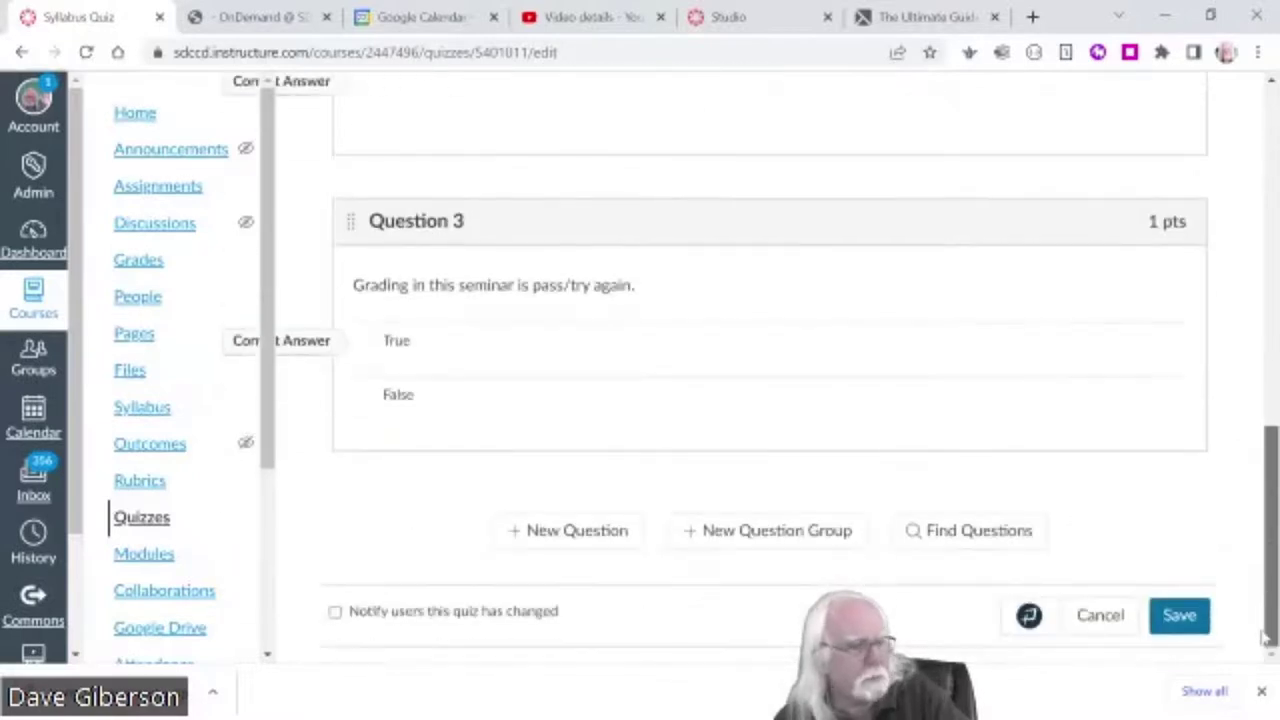
click(1175, 617)
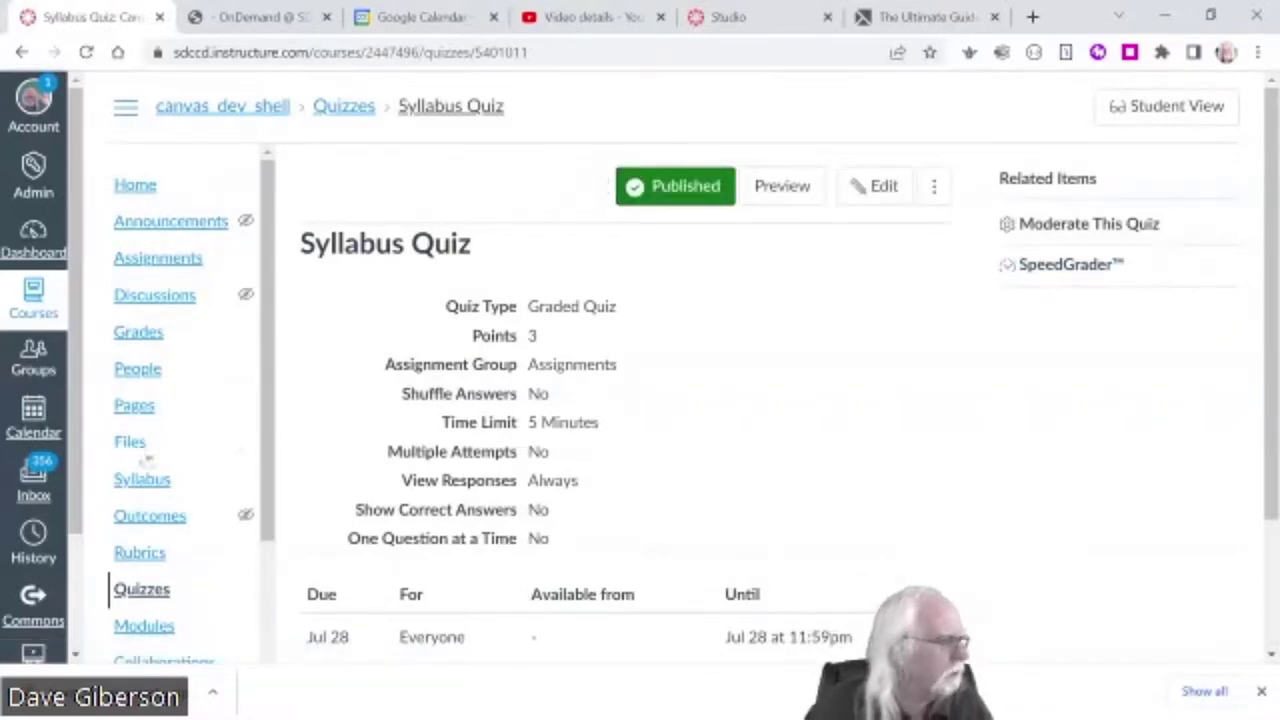
- Switch the course to Student View from the Modules page
click(144, 625)
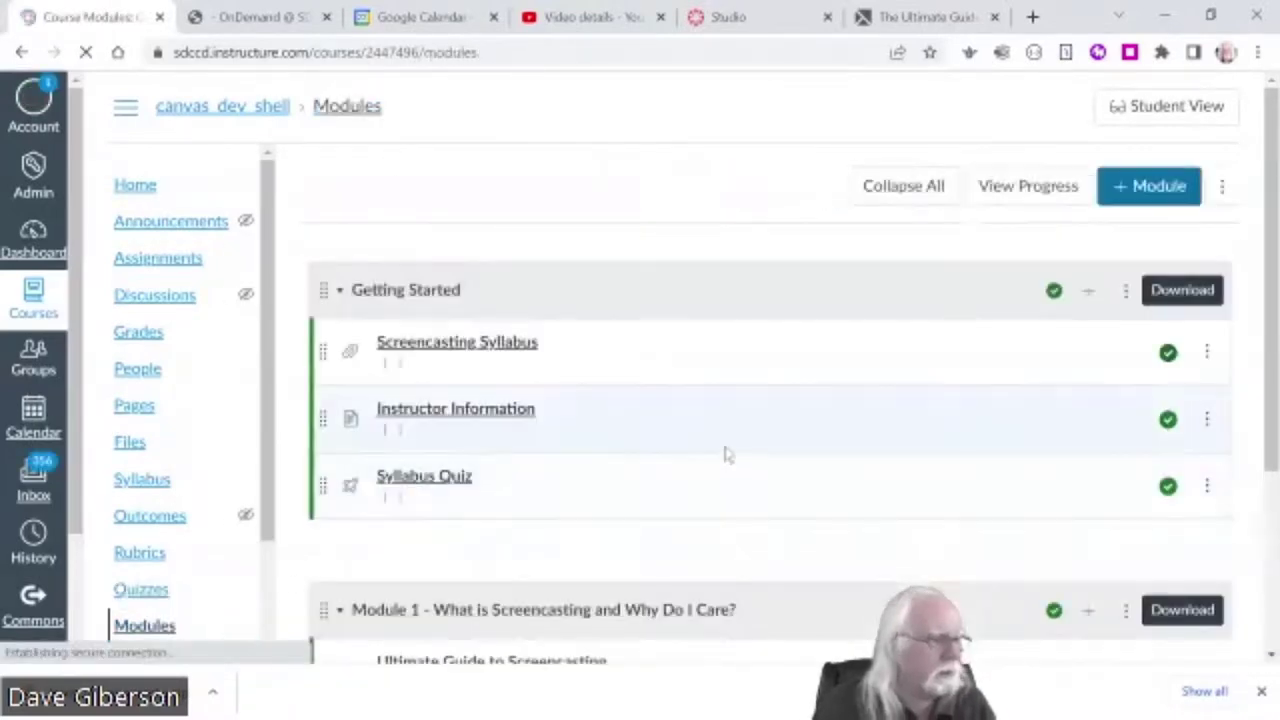
scroll(728, 455, down, 2)
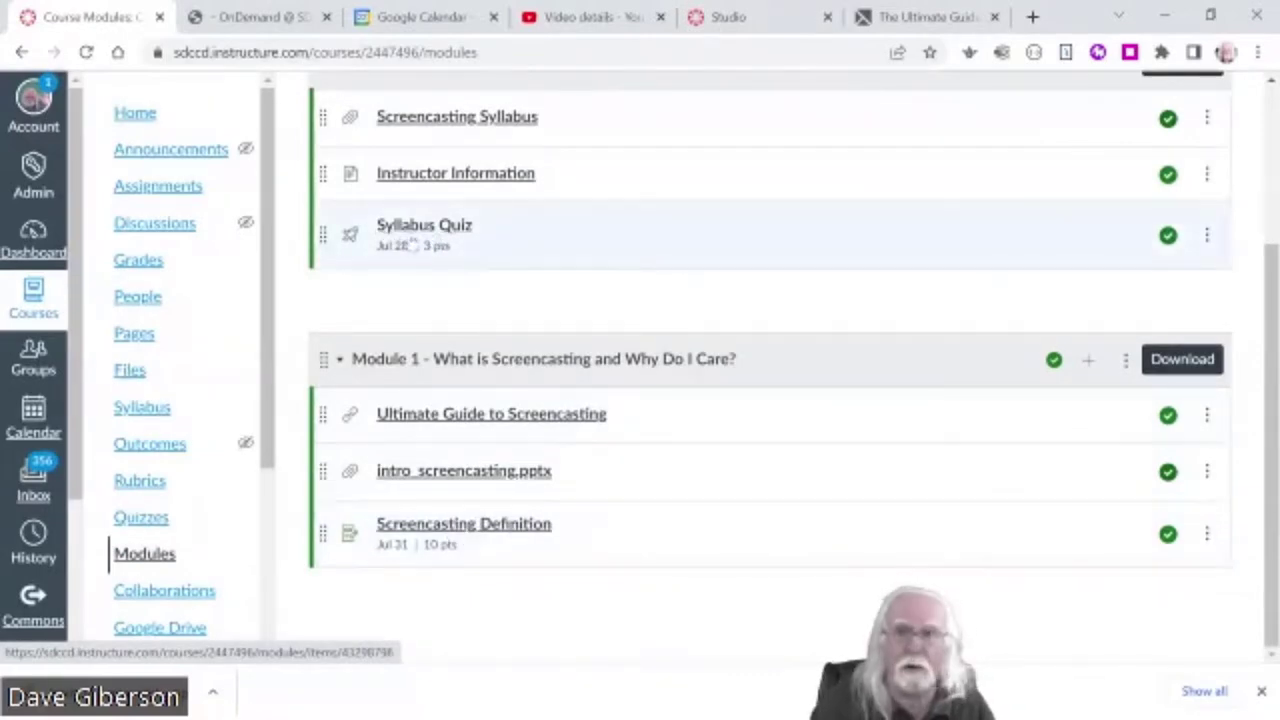
scroll(1150, 210, up, 2)
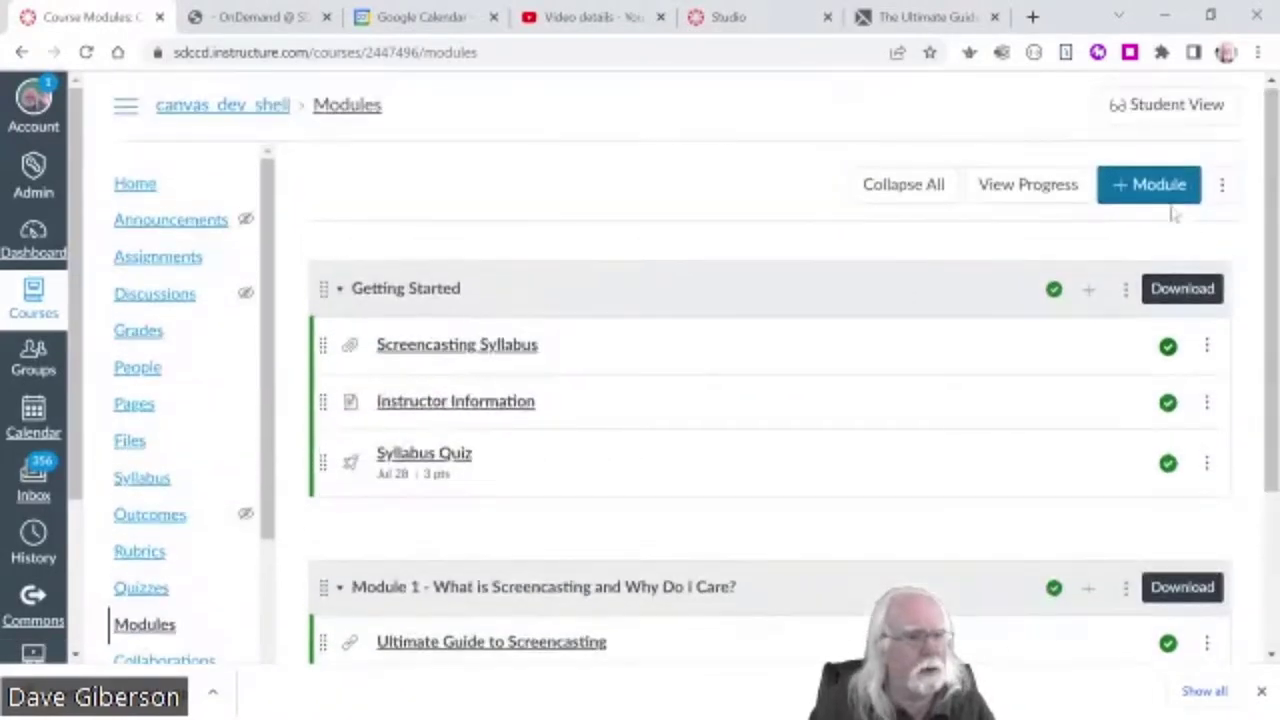
click(1155, 104)
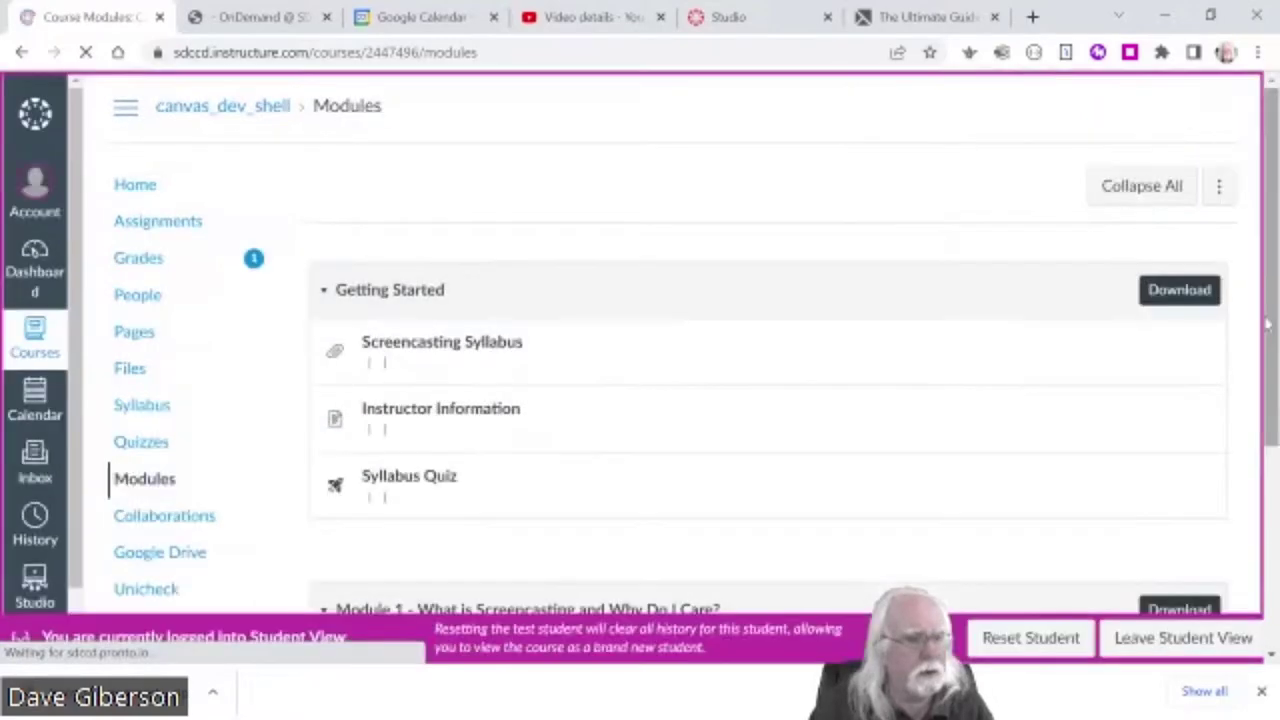
- Open the Syllabus Quiz as the test student and start an attempt
drag(1274, 323, 1274, 435)
click(418, 298)
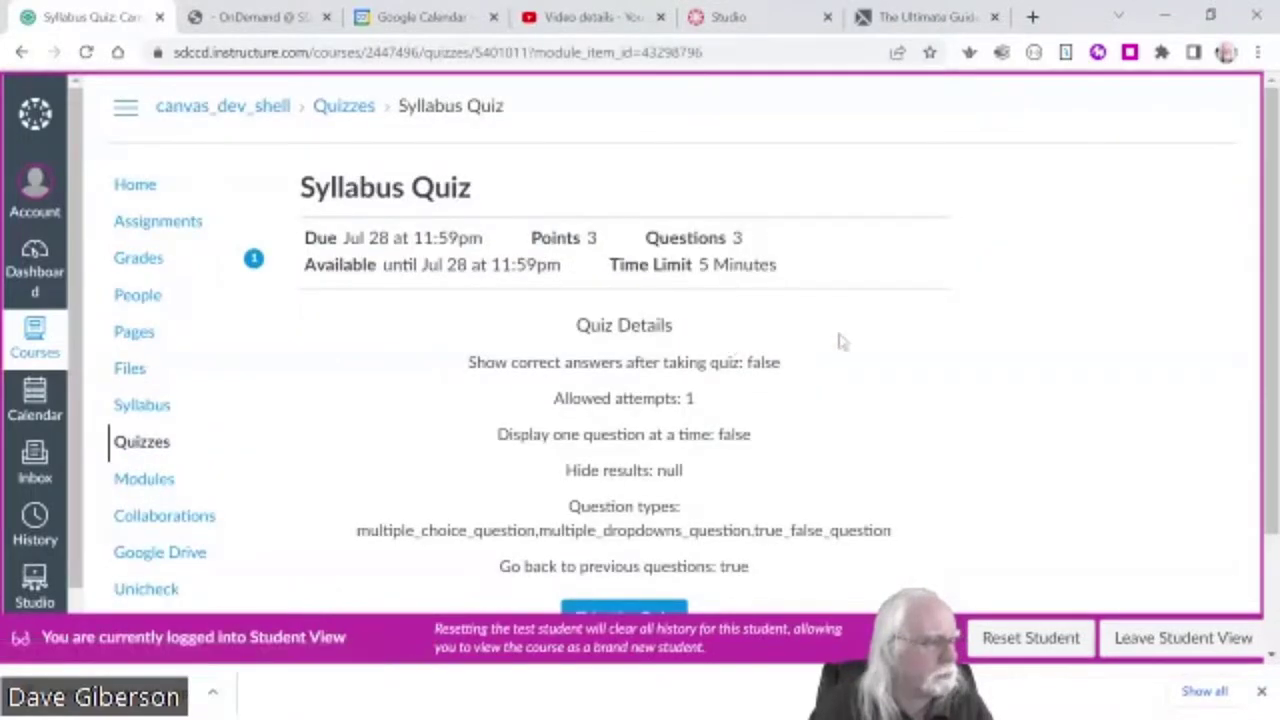
scroll(858, 355, down, 2)
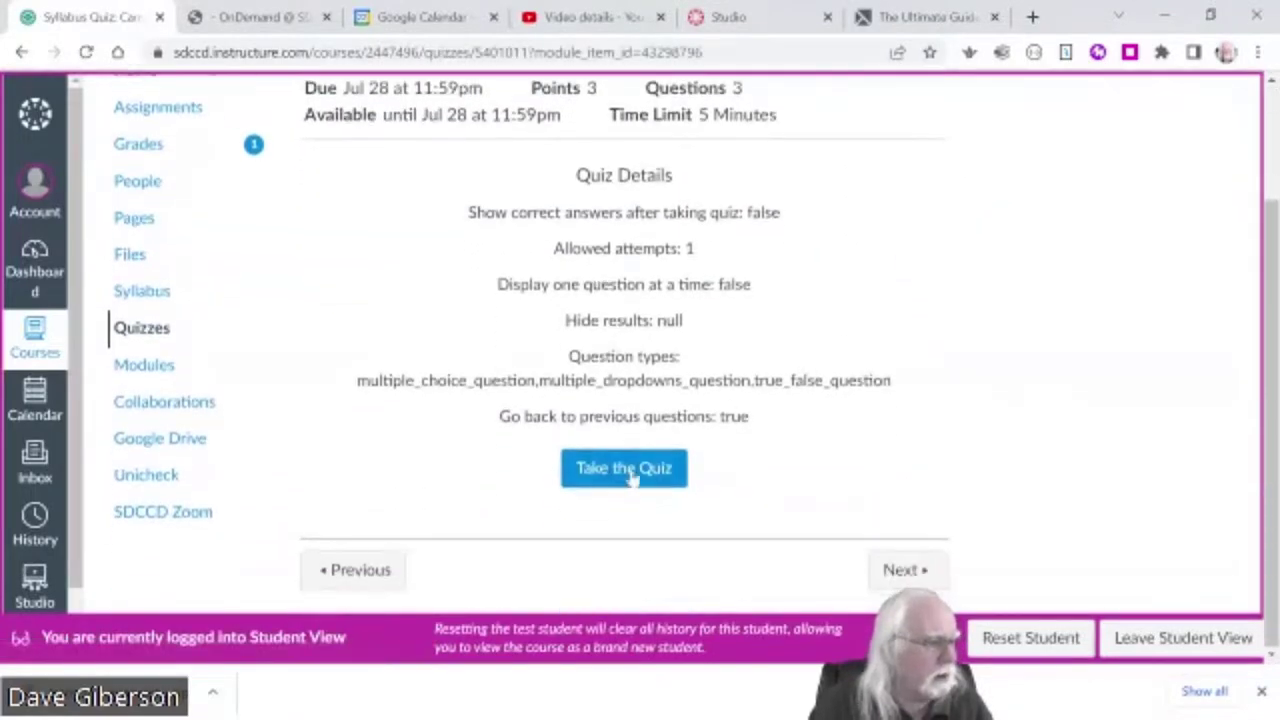
click(630, 476)
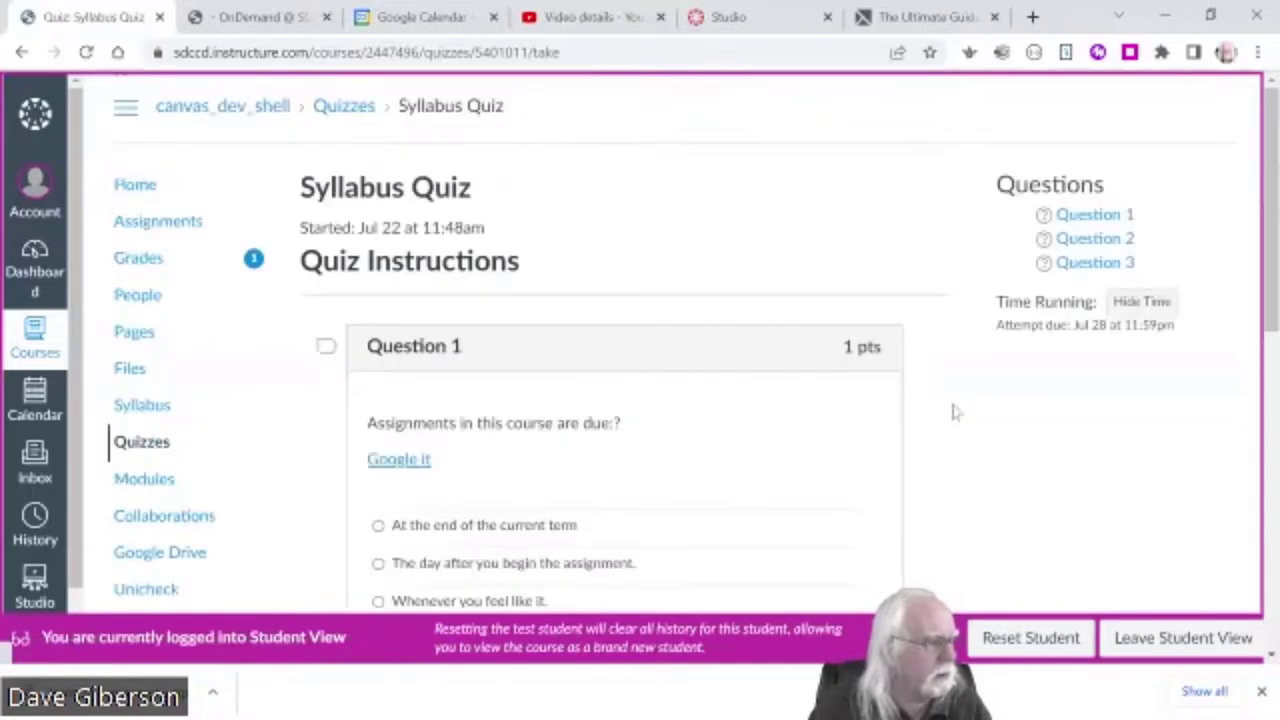
- Answer Question 1 with 'At the end of the current term' and Question 3 with 'True'
scroll(780, 420, down, 2)
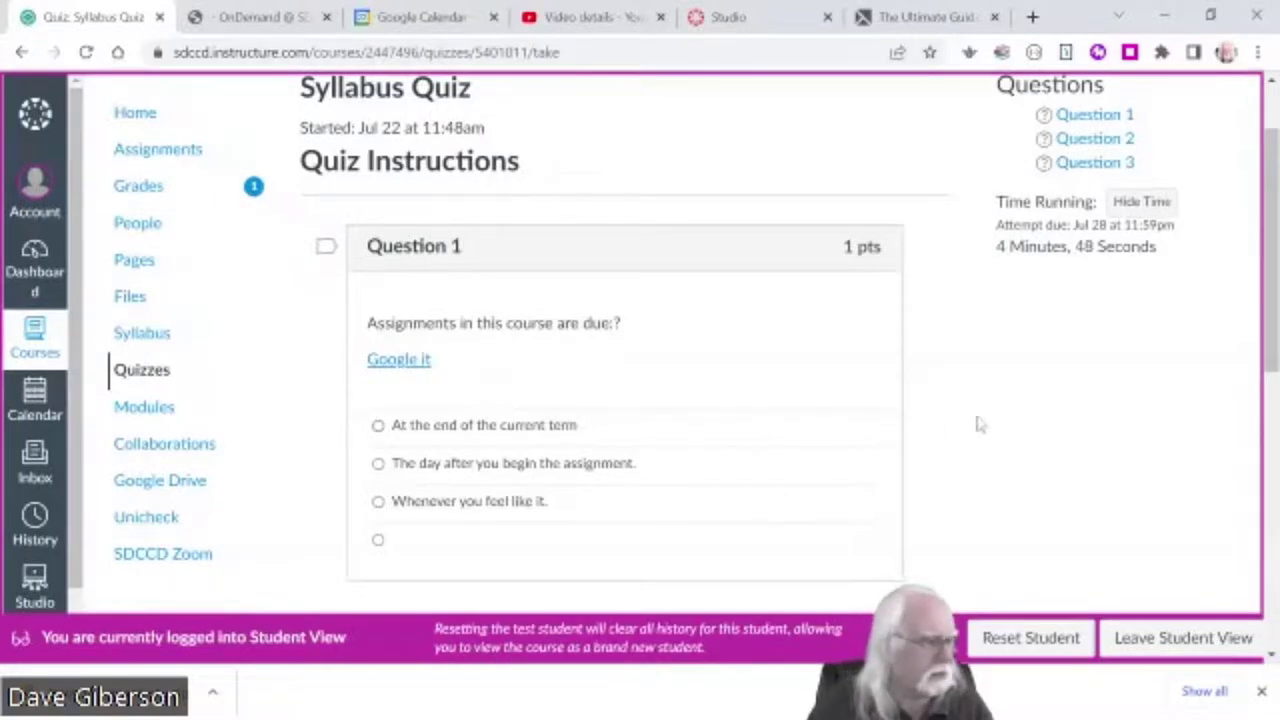
scroll(978, 424, down, 2)
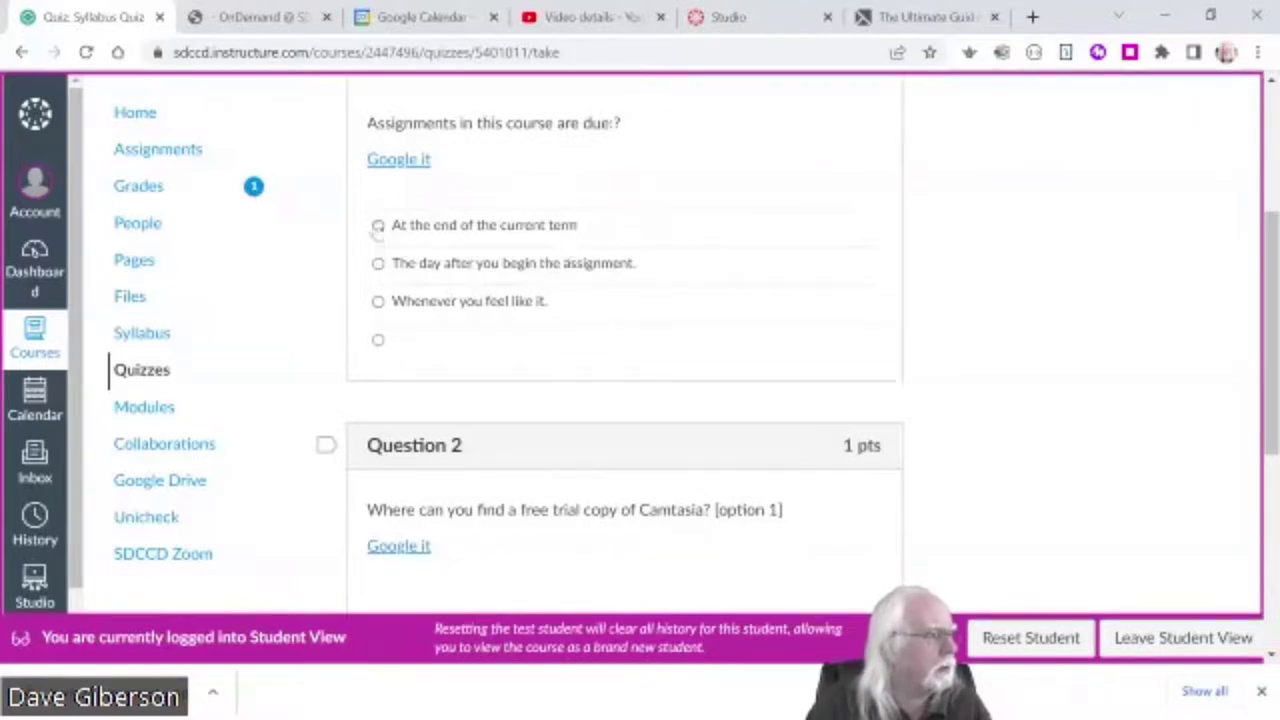
click(378, 226)
scroll(928, 395, down, 2)
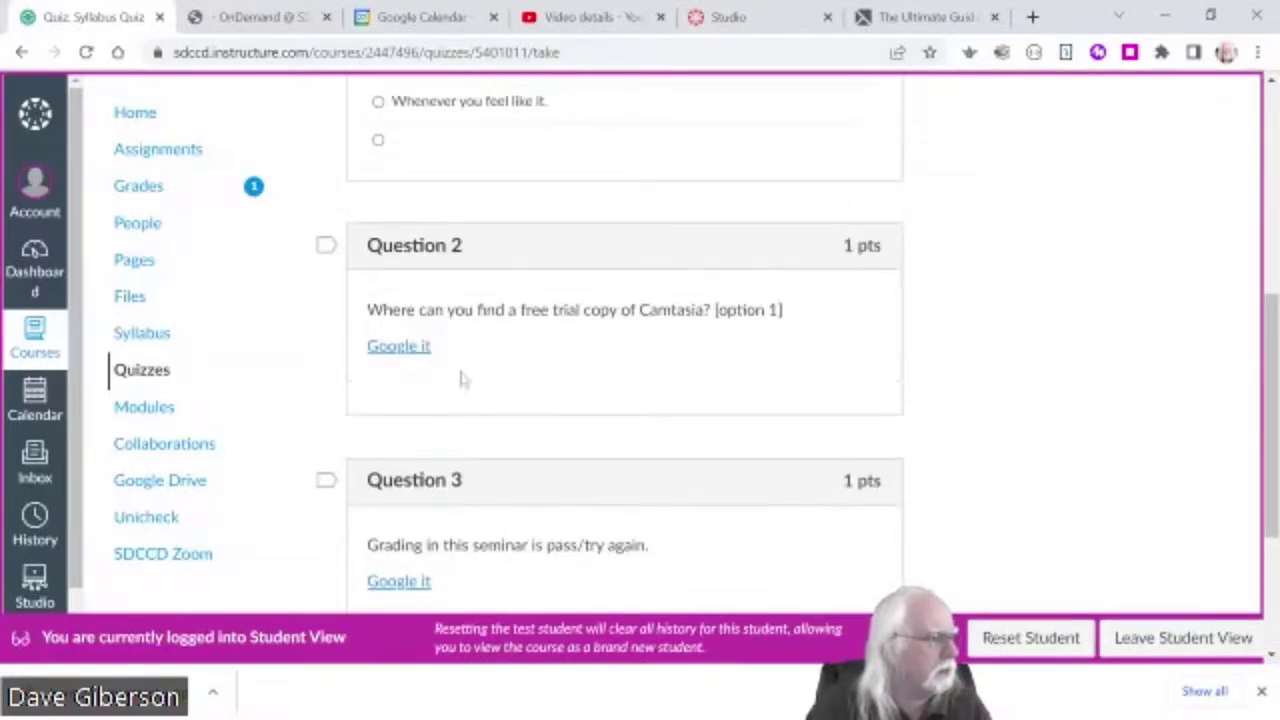
scroll(600, 368, down, 1)
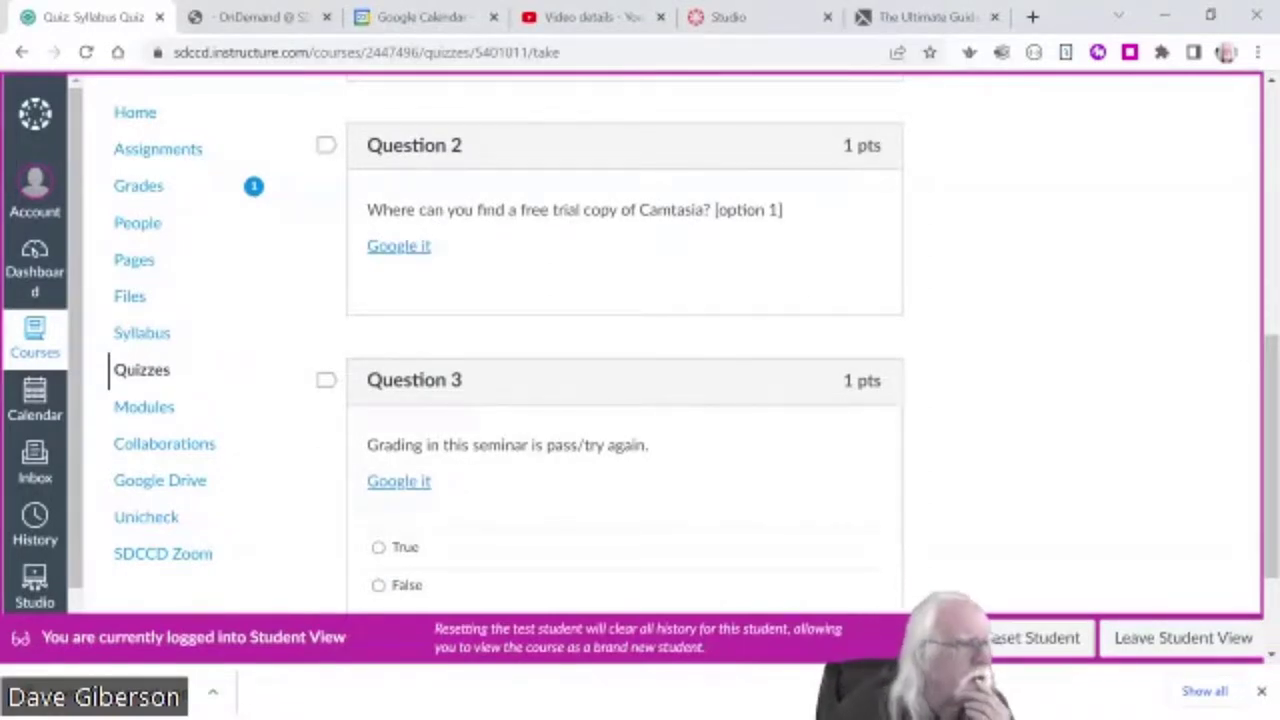
triple_click(767, 210)
click(767, 210)
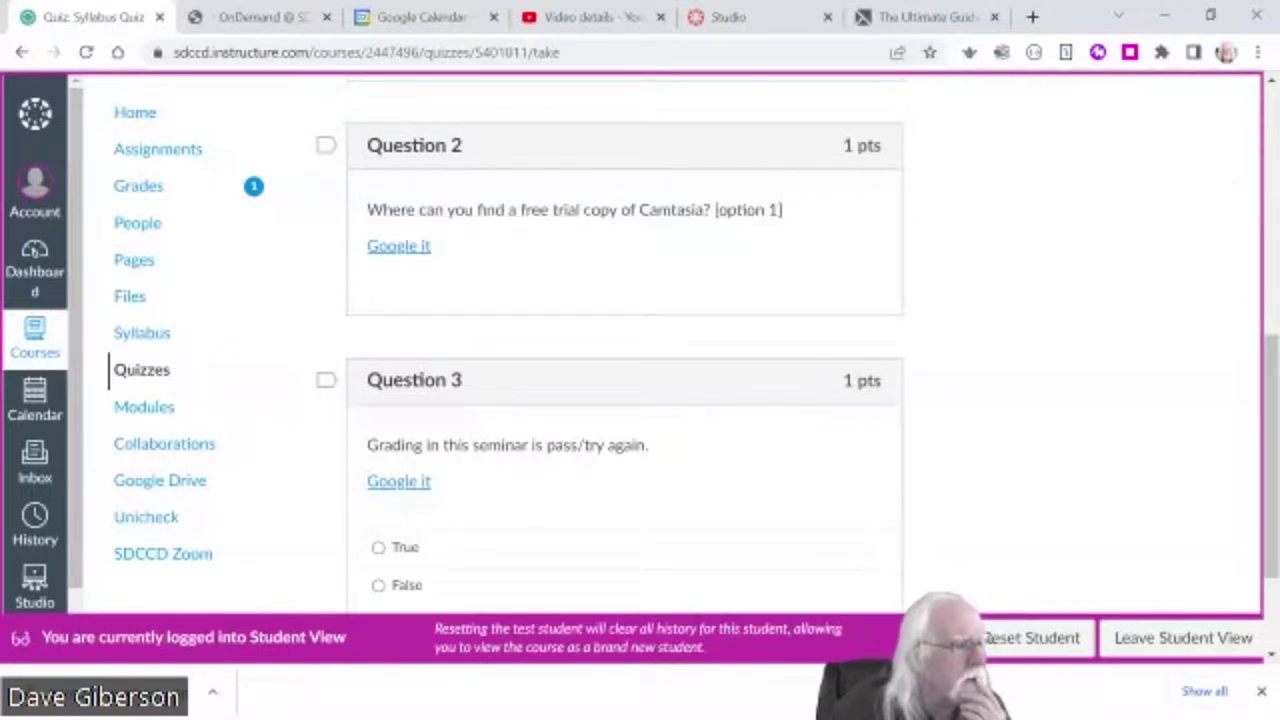
scroll(1020, 466, down, 1)
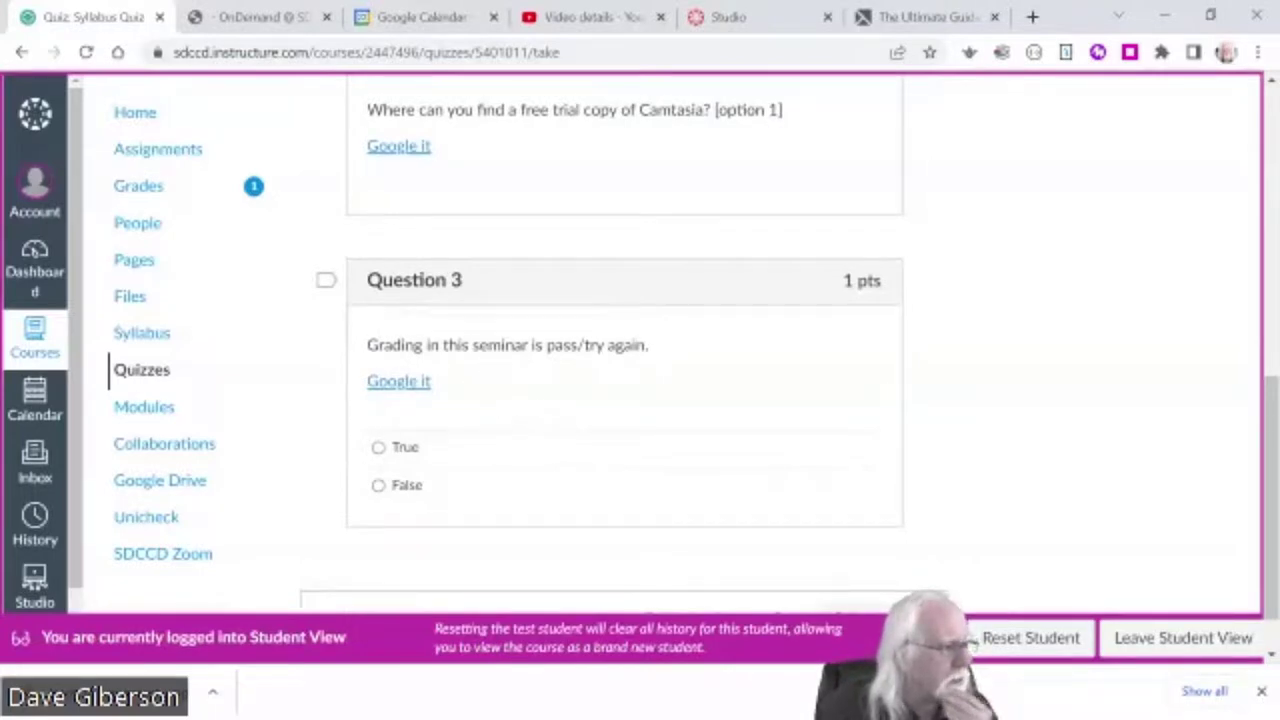
click(378, 448)
scroll(992, 460, down, 1)
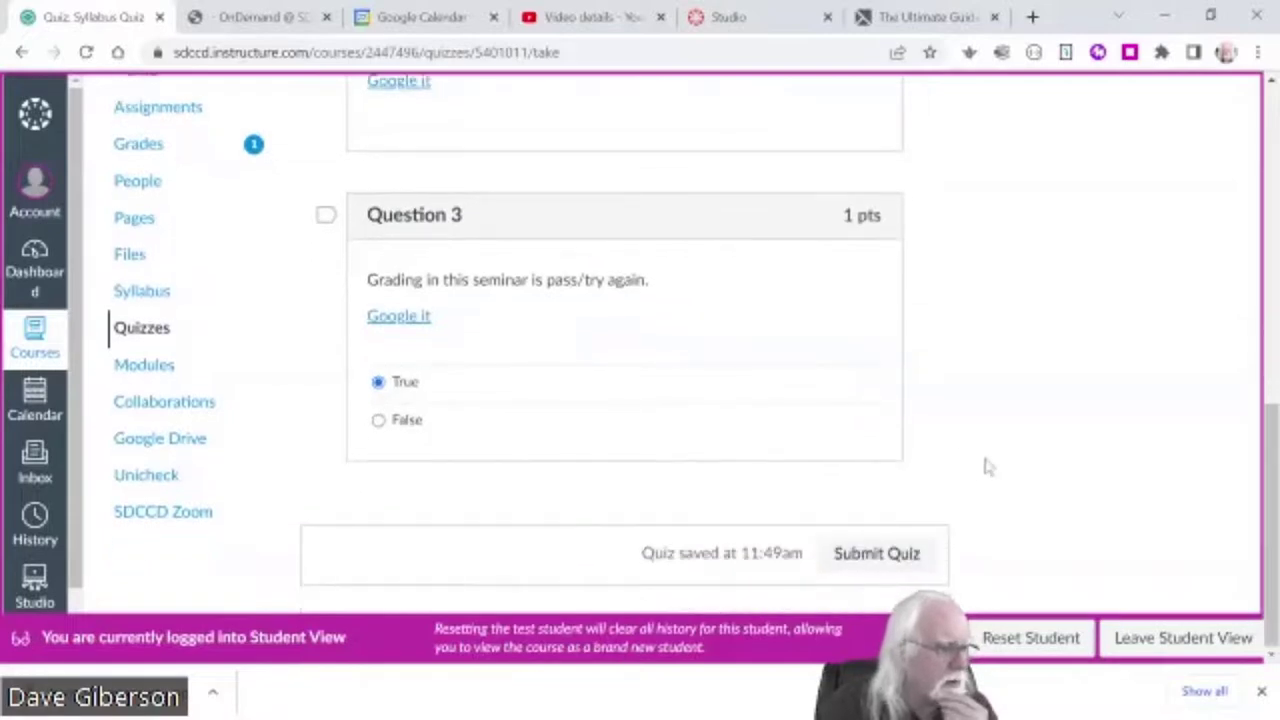
- Submit the Syllabus Quiz attempt and review the results, scored 2 out of 3
click(876, 560)
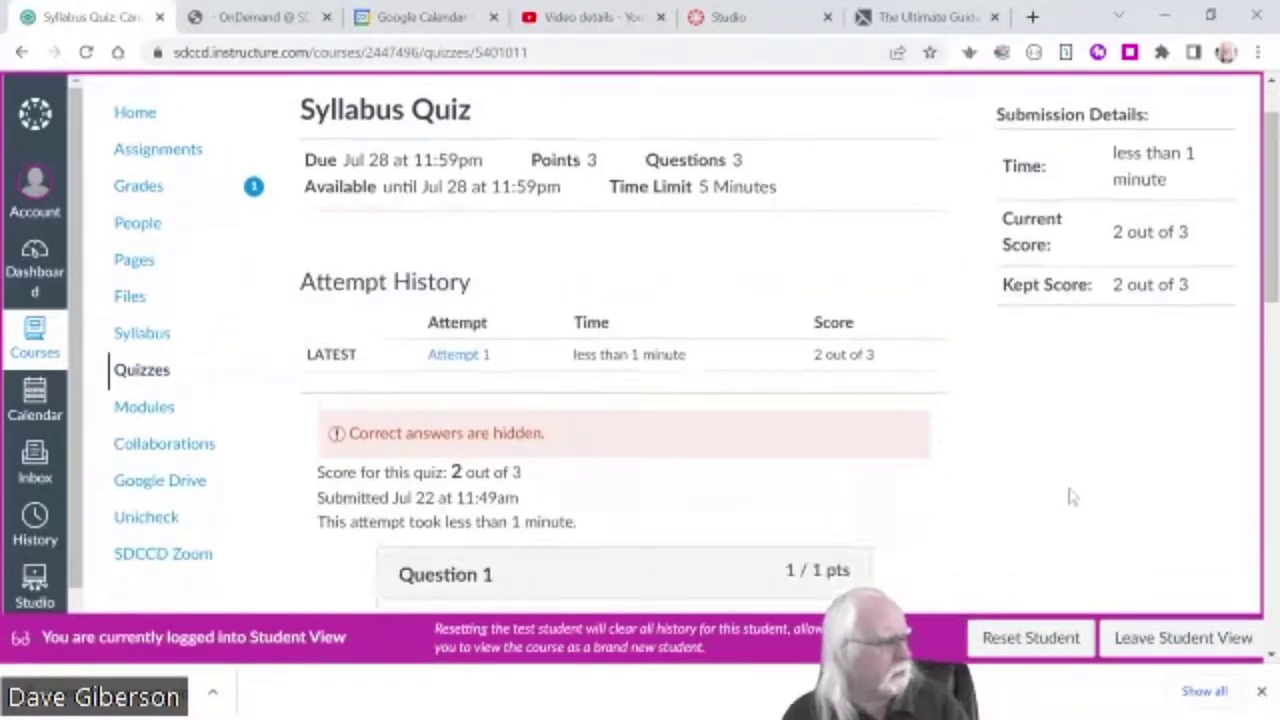
scroll(1072, 490, down, 3)
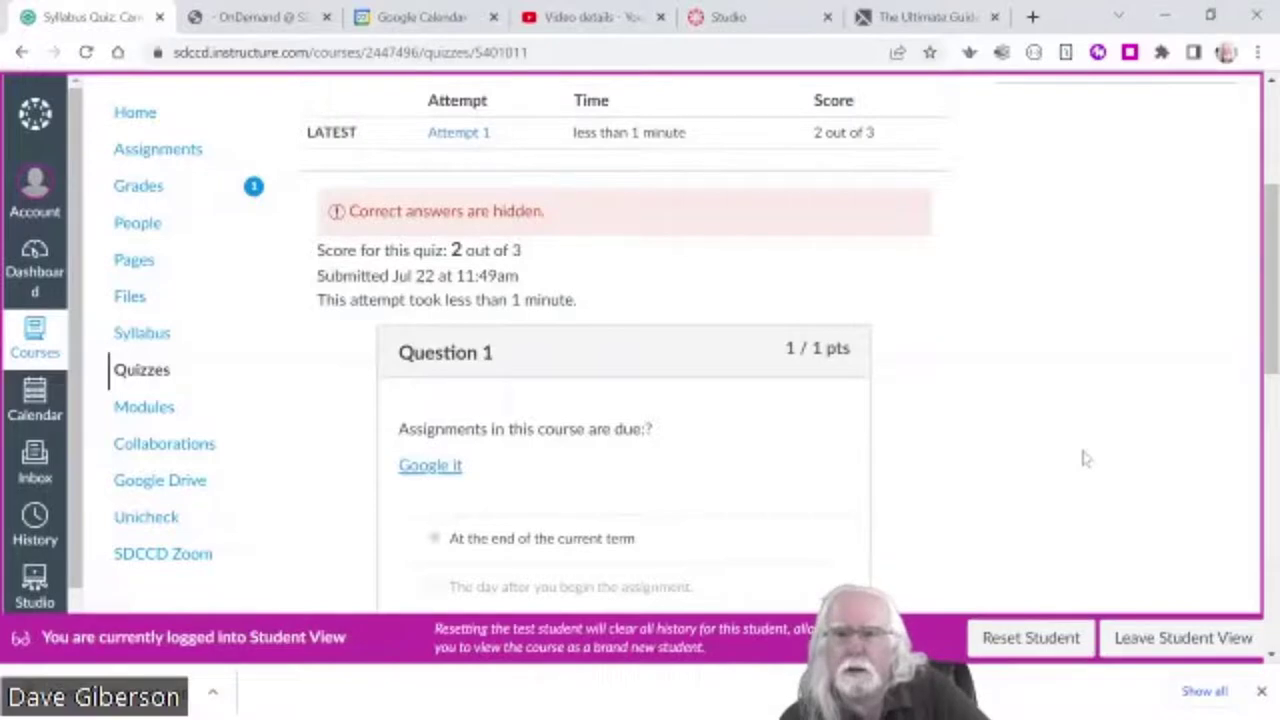
scroll(1064, 466, down, 3)
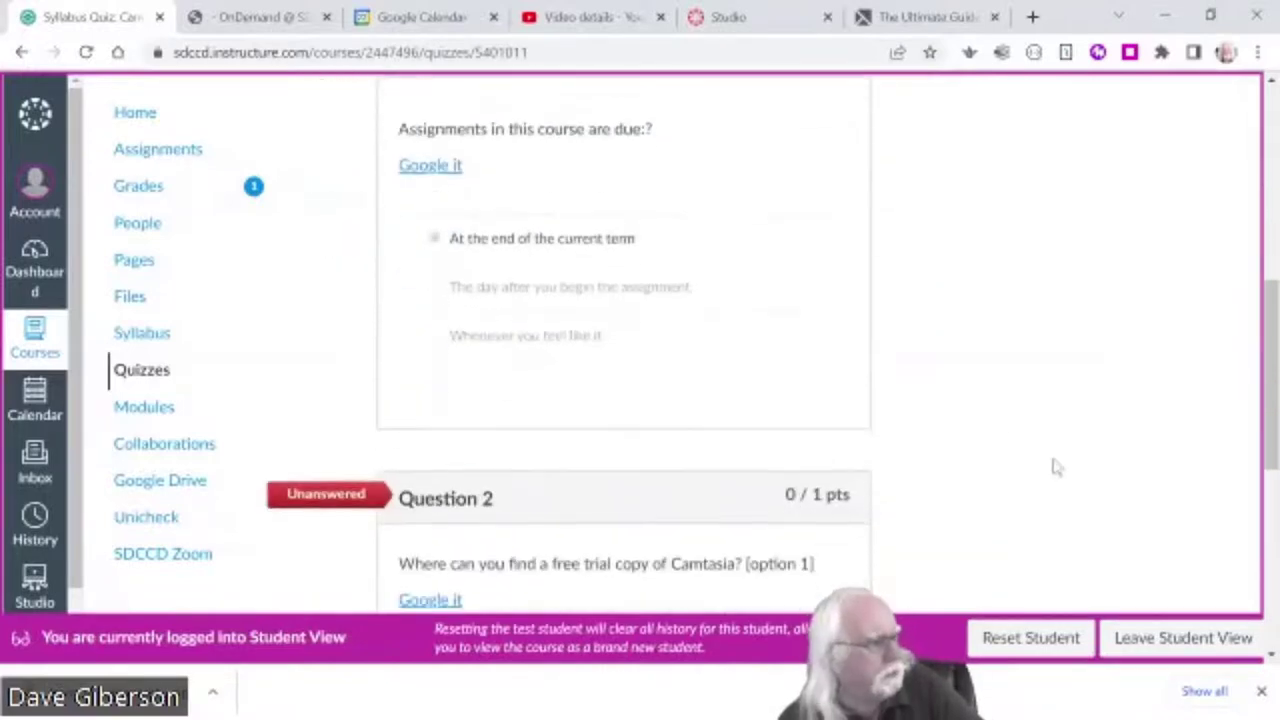
scroll(1055, 464, down, 4)
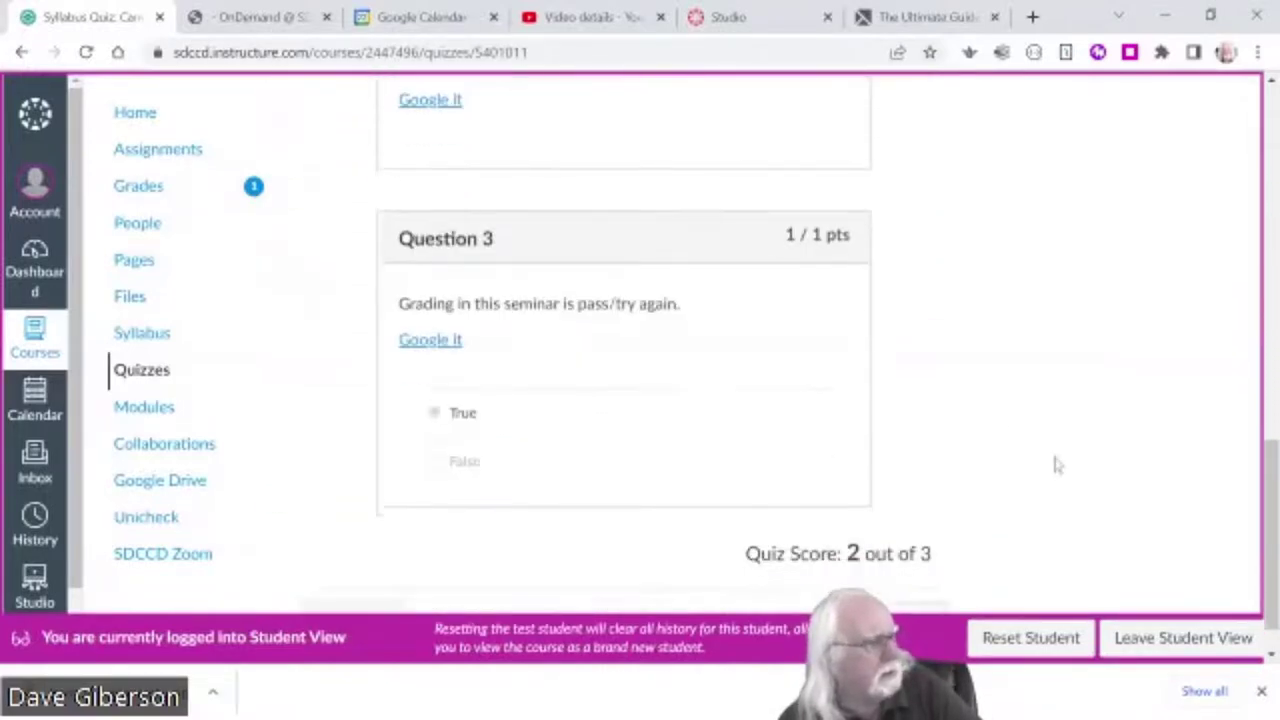
scroll(1054, 463, up, 4)
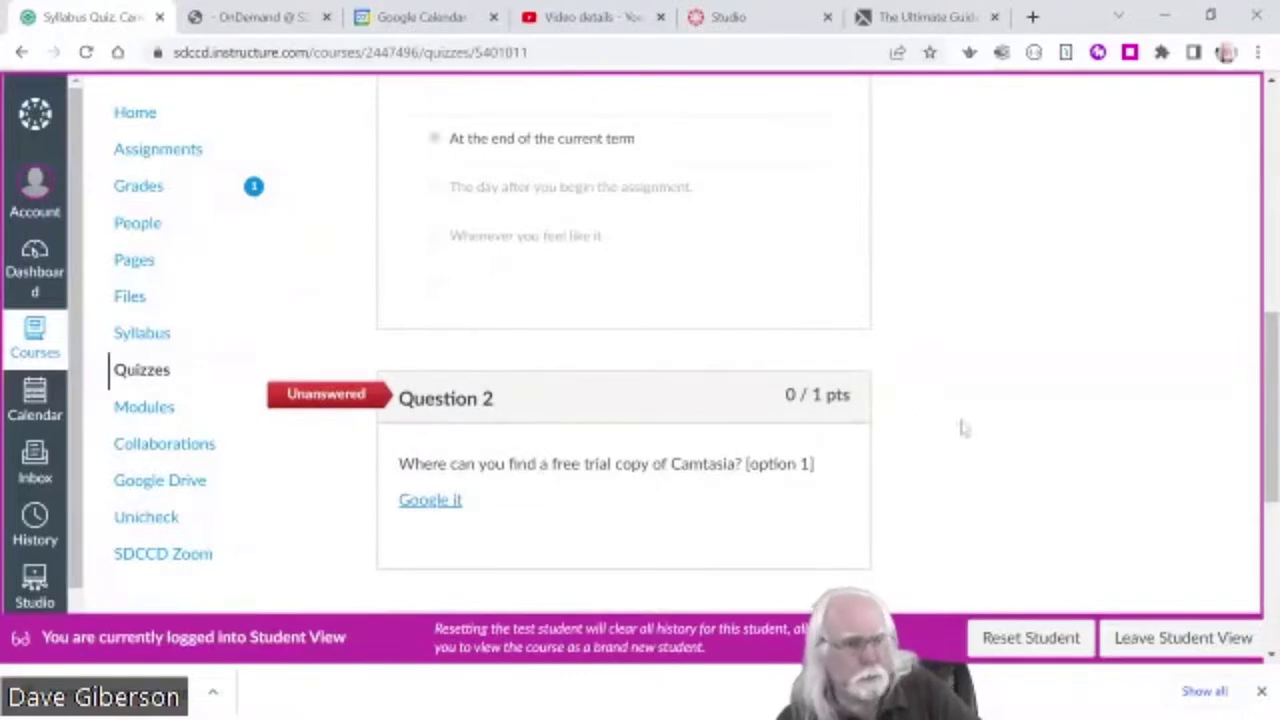
scroll(964, 429, down, 1)
scroll(964, 429, down, 3)
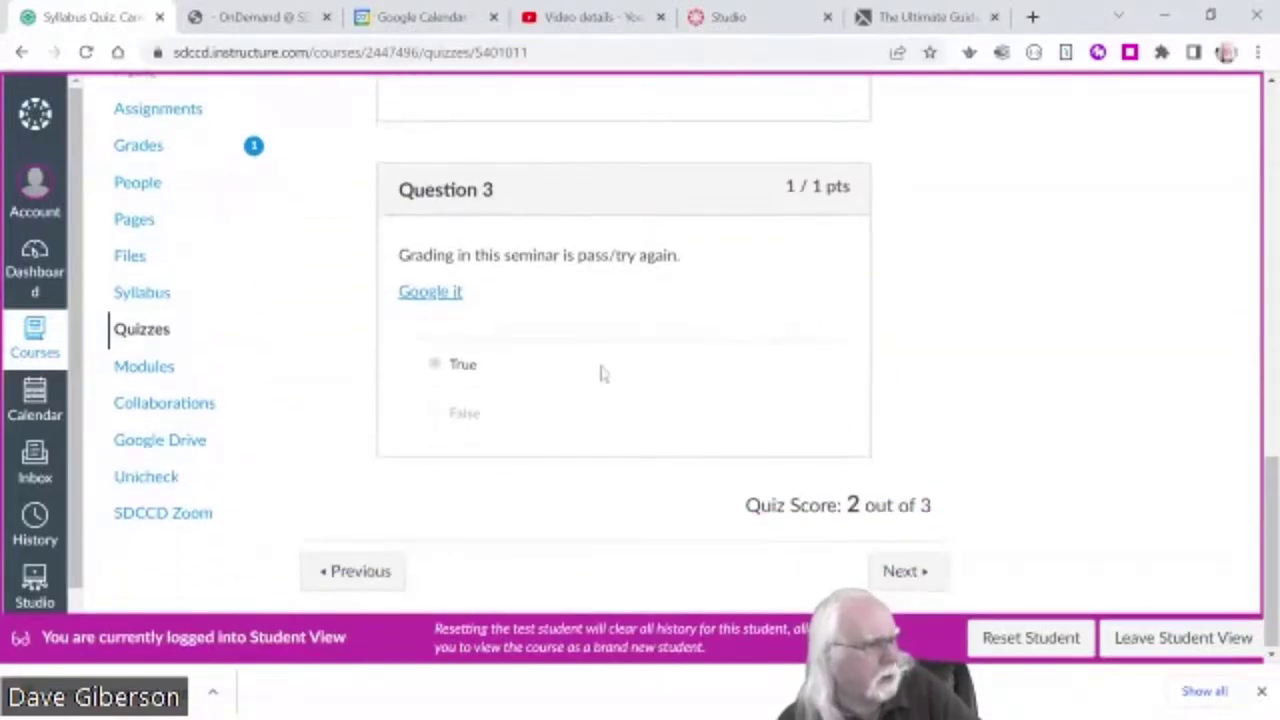
scroll(600, 371, up, 5)
scroll(607, 364, up, 2)
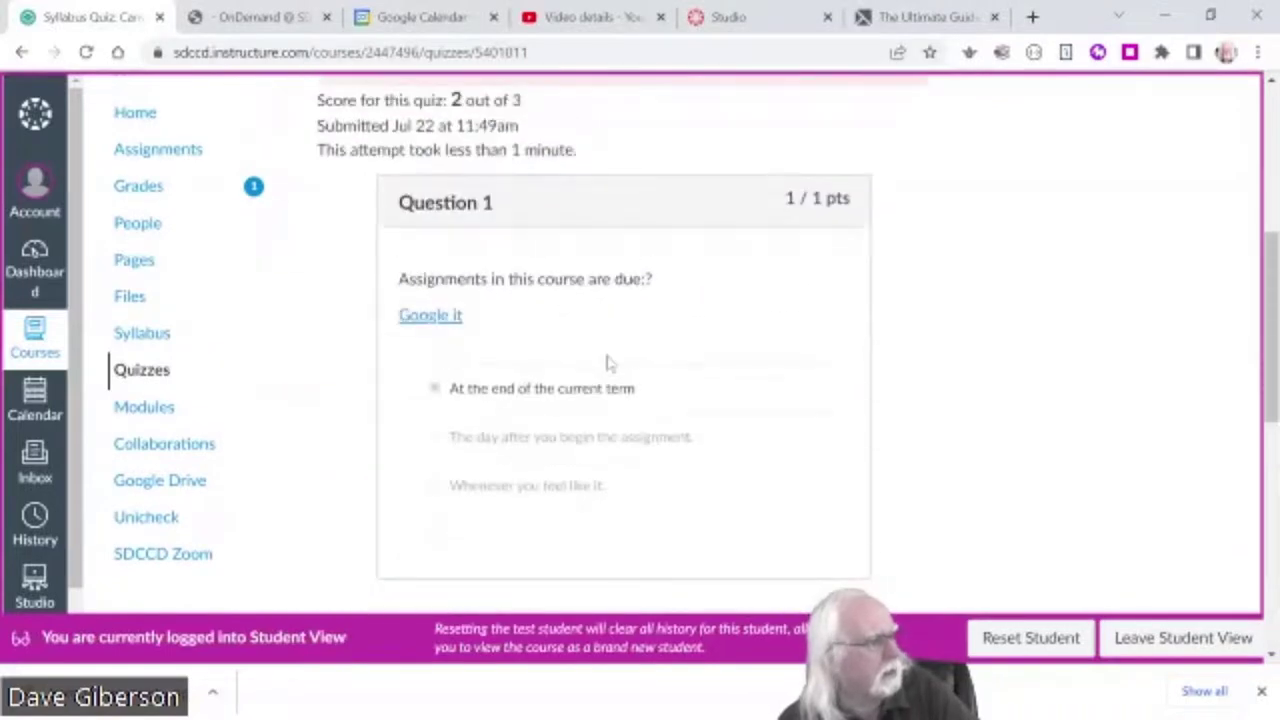
scroll(607, 364, up, 2)
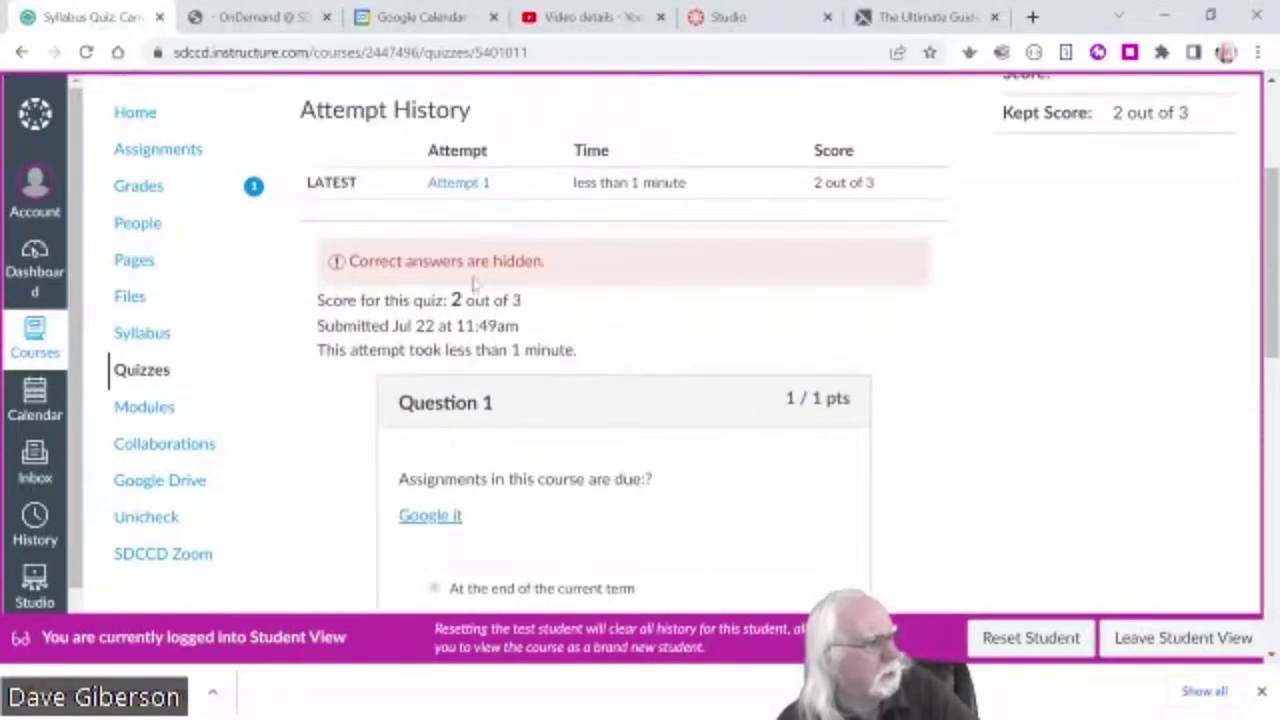
scroll(1123, 480, down, 3)
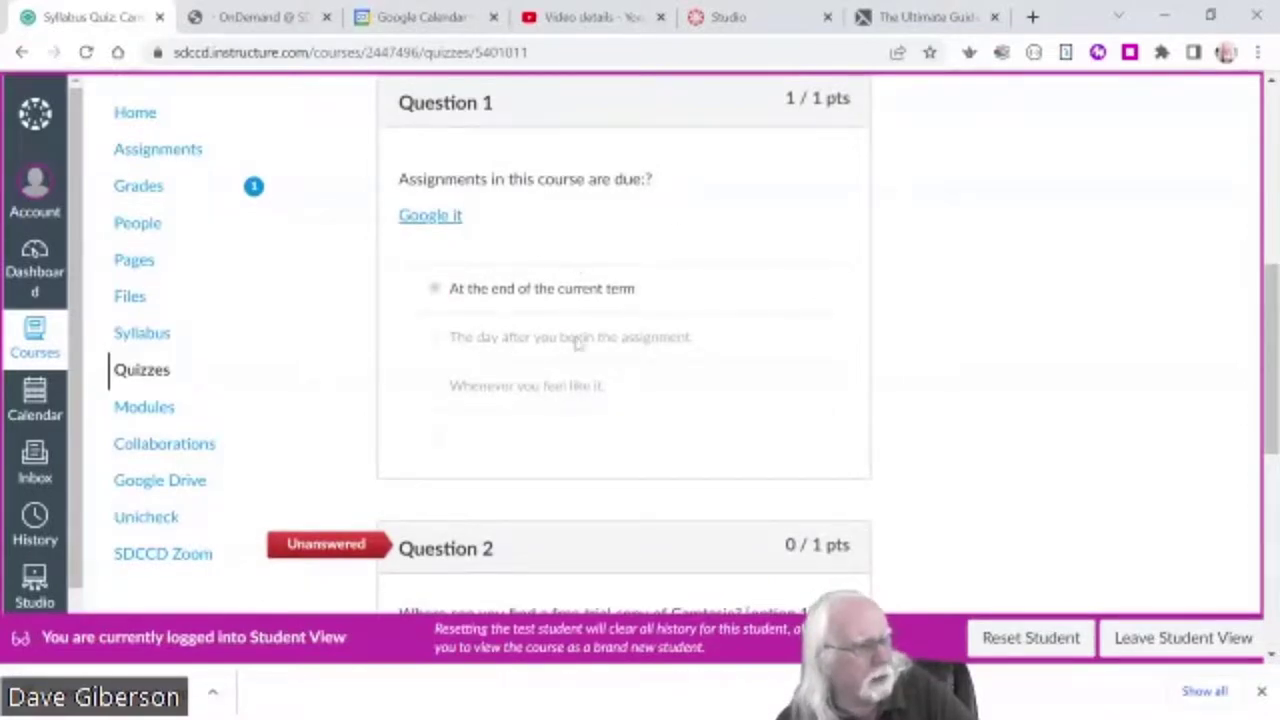
scroll(1031, 414, down, 6)
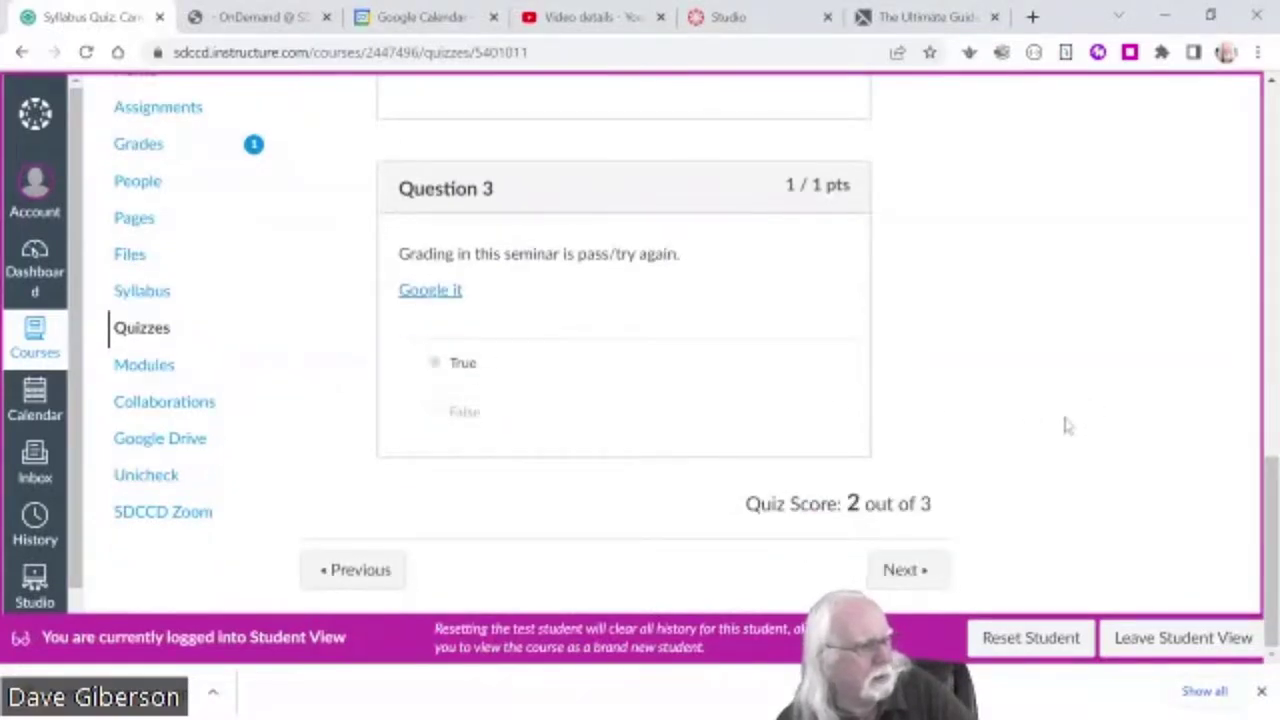
- Return to the course Modules page, still in Student View
scroll(1065, 425, up, 10)
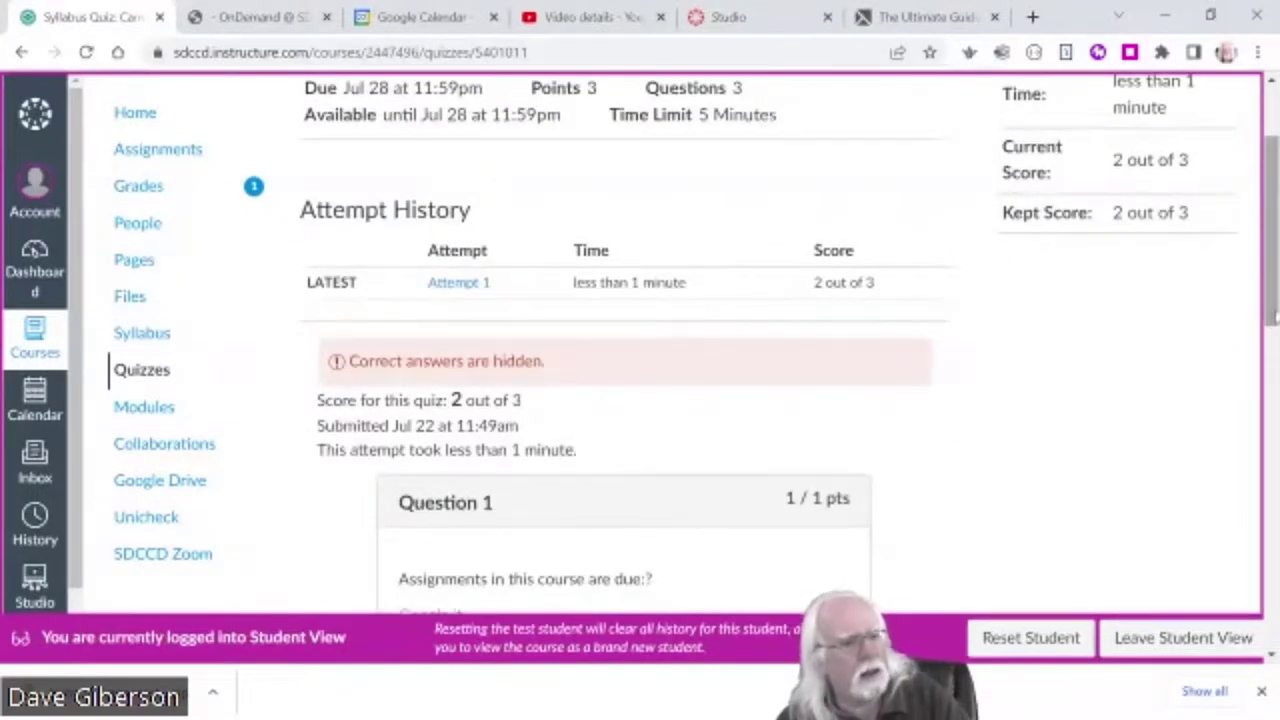
scroll(1030, 270, up, 2)
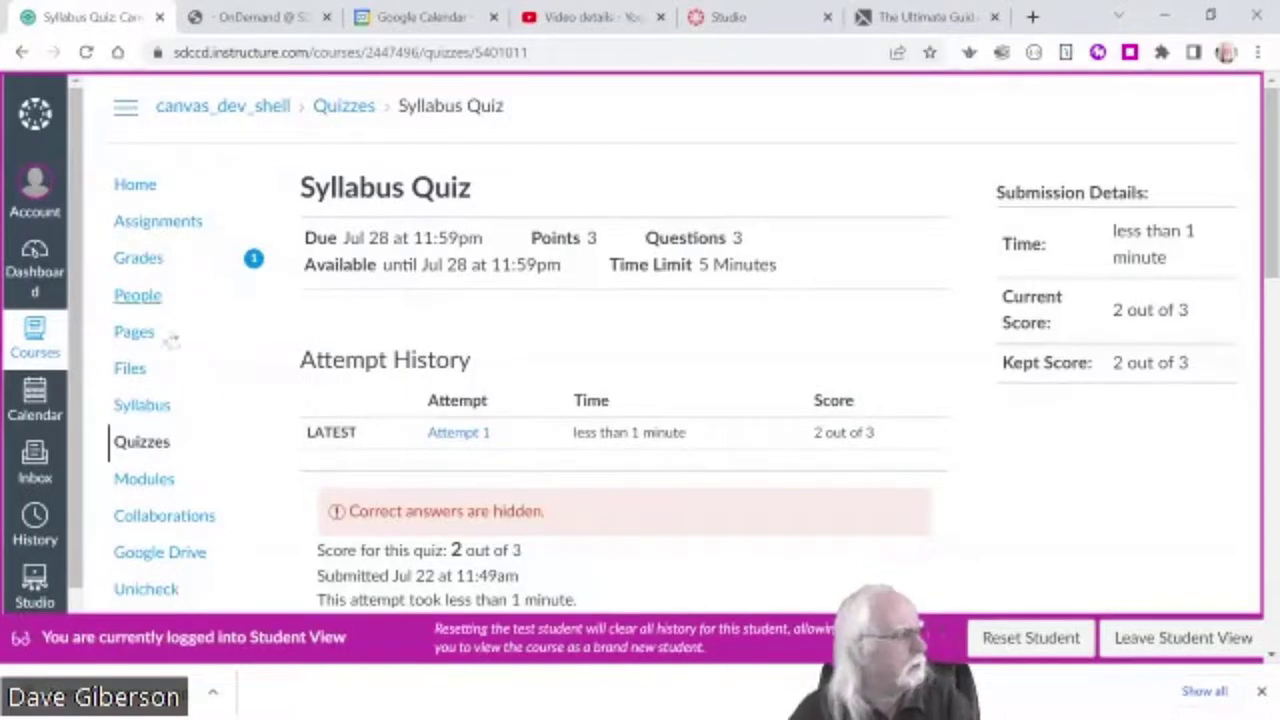
click(155, 484)
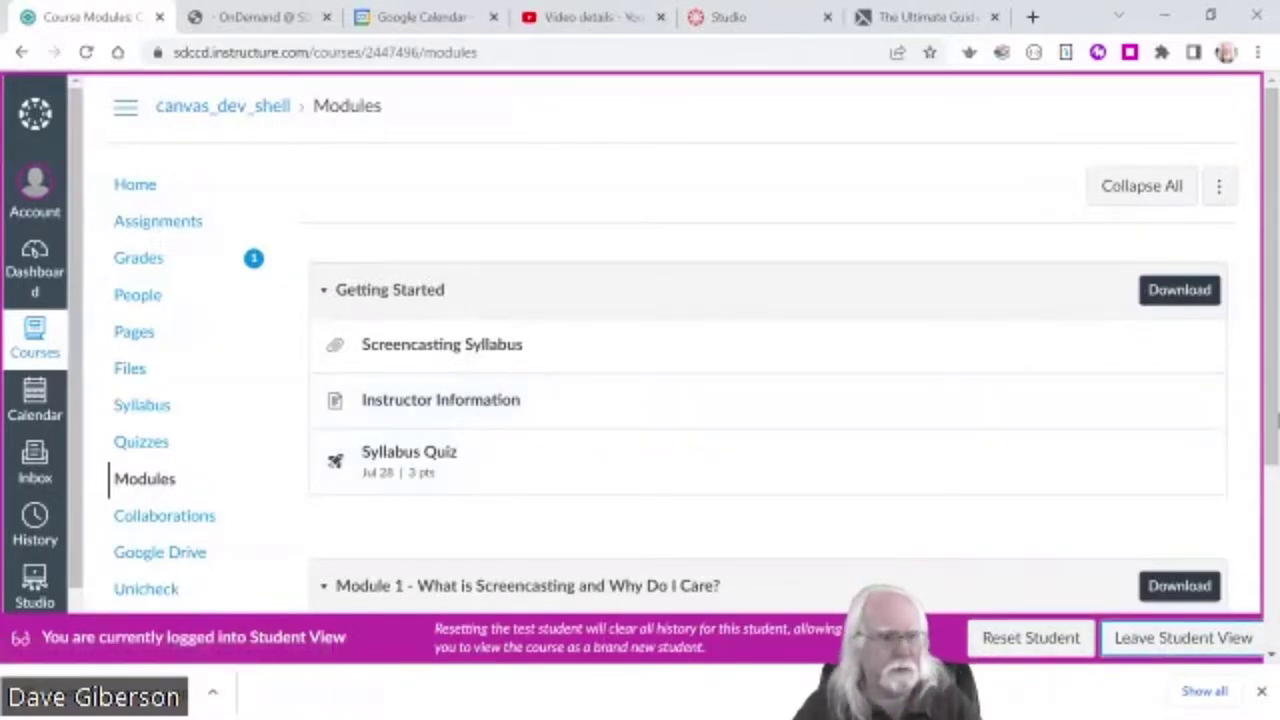
- Exit Student View to the instructor Modules page, then minimize the browser to show the slideshow
click(1155, 648)
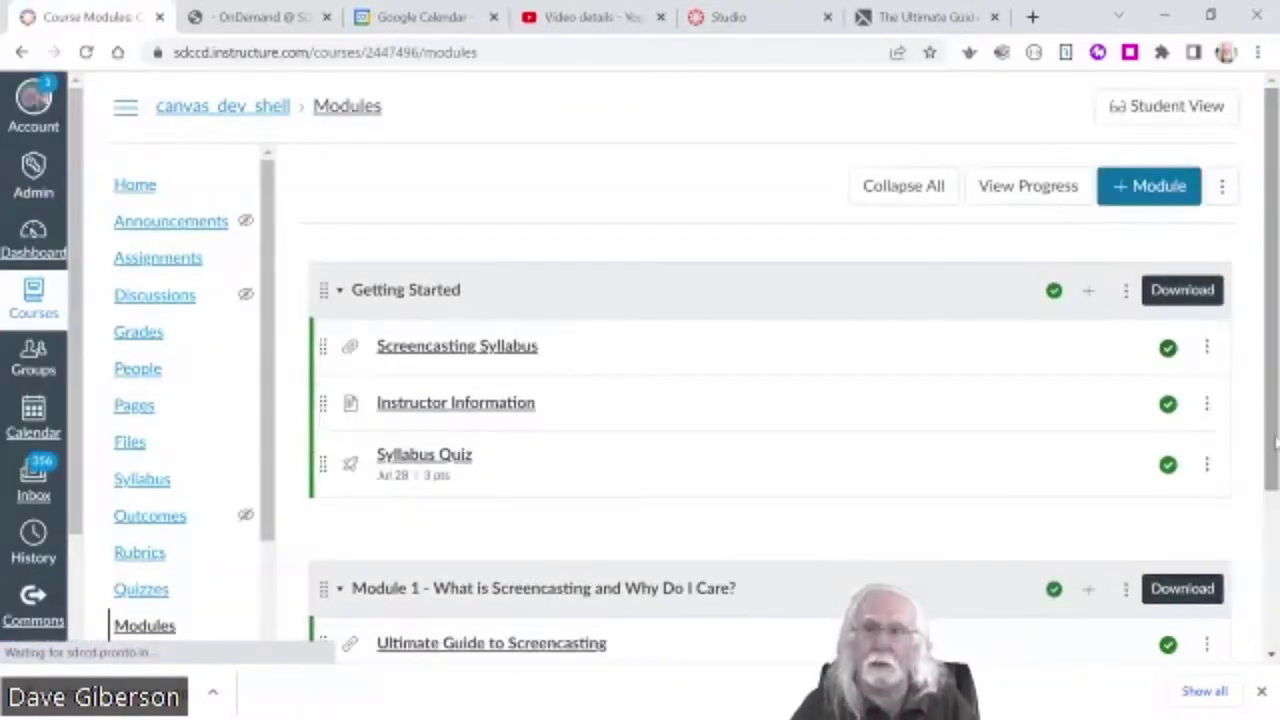
scroll(1274, 445, down, 2)
scroll(1270, 640, down, 1)
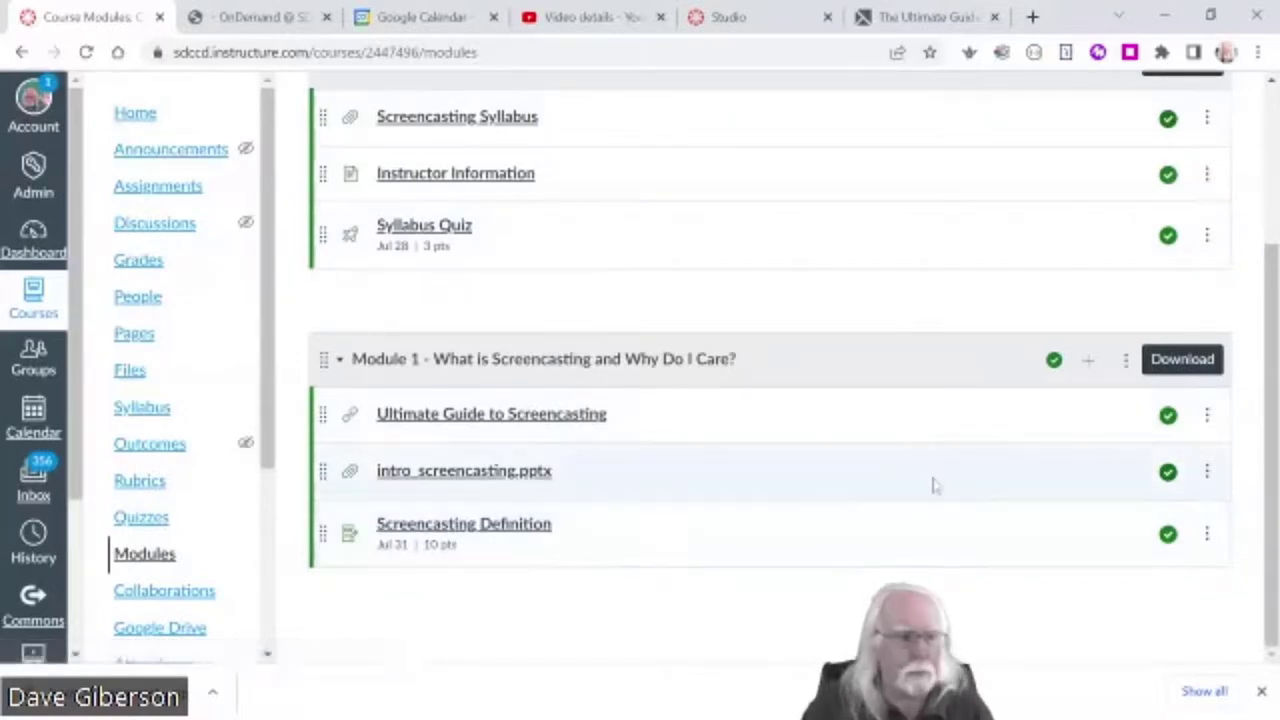
scroll(729, 260, up, 1)
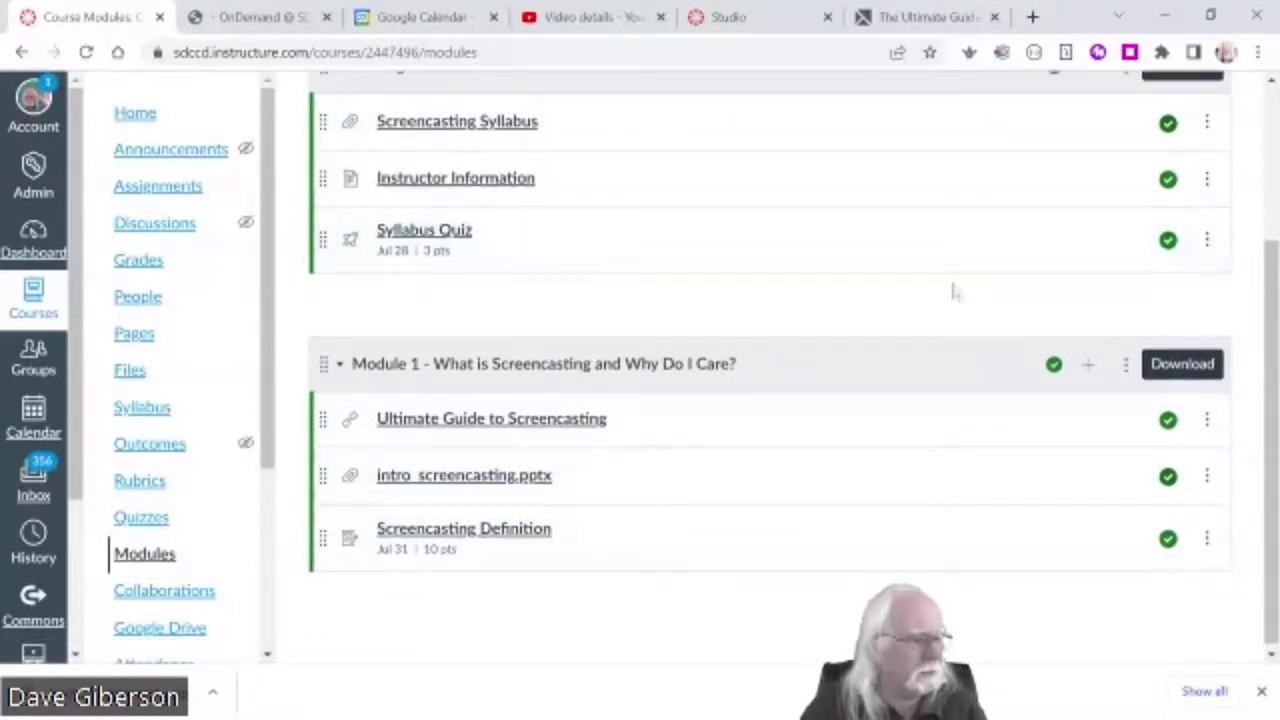
click(1163, 16)
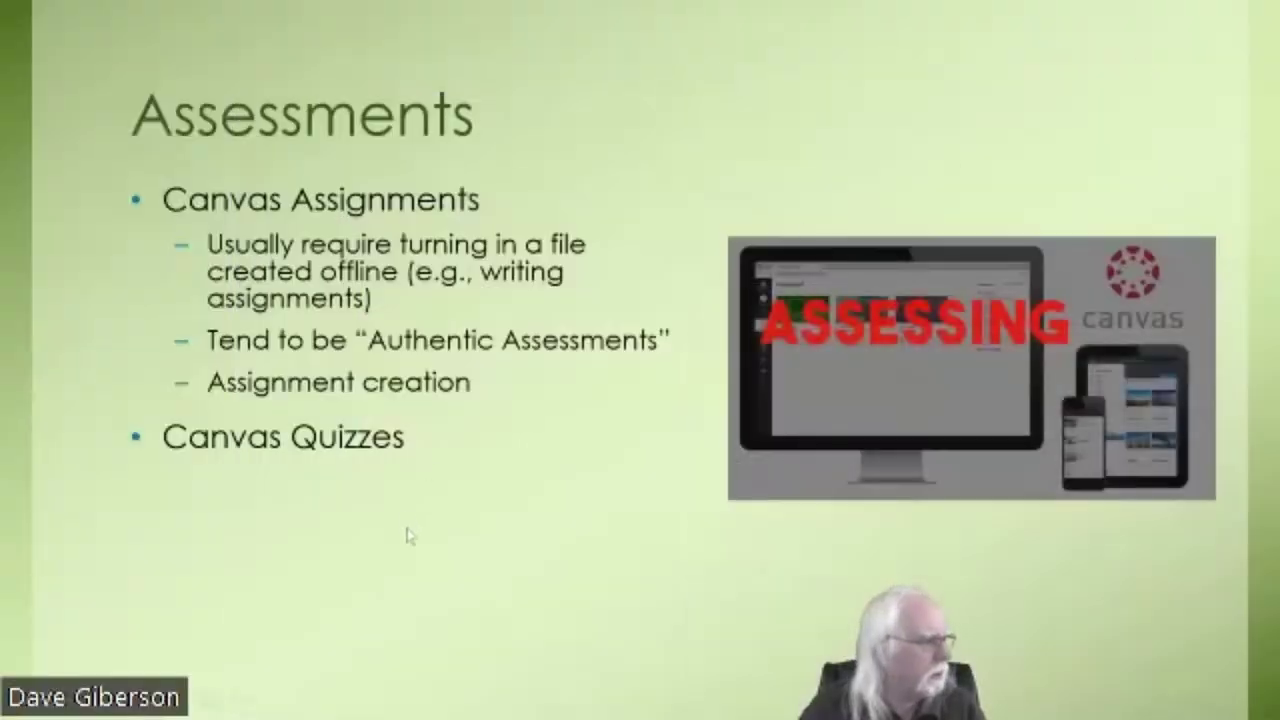
- Reveal the Canvas Quizzes points, Quiz creation, and the Graded Discussions bullet on the Assessments slide
click(416, 548)
click(410, 590)
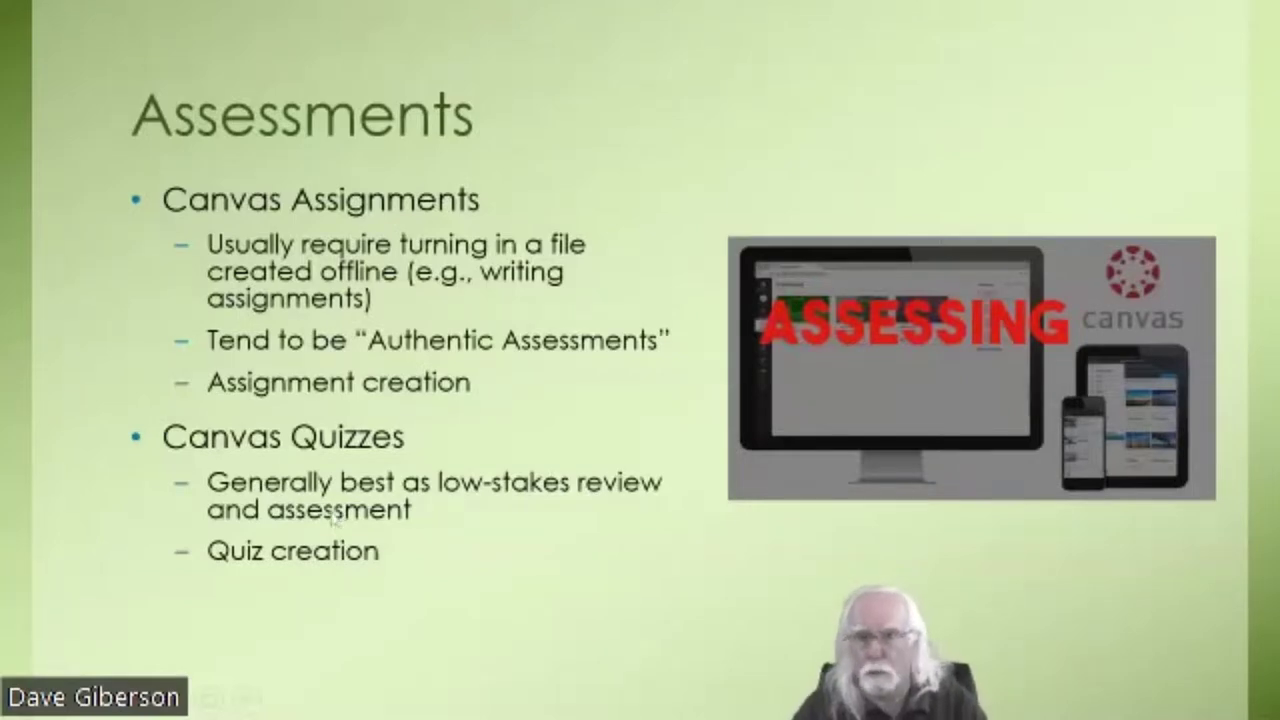
key(Right)
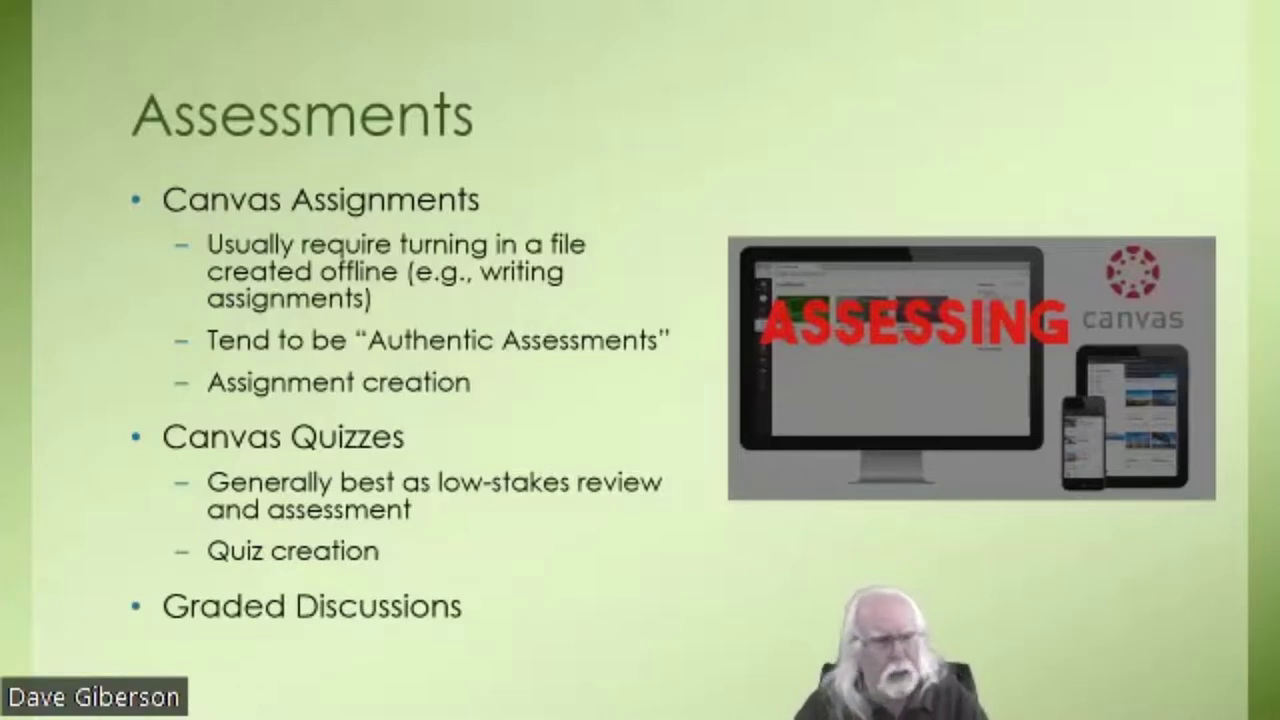
key(alt+Tab)
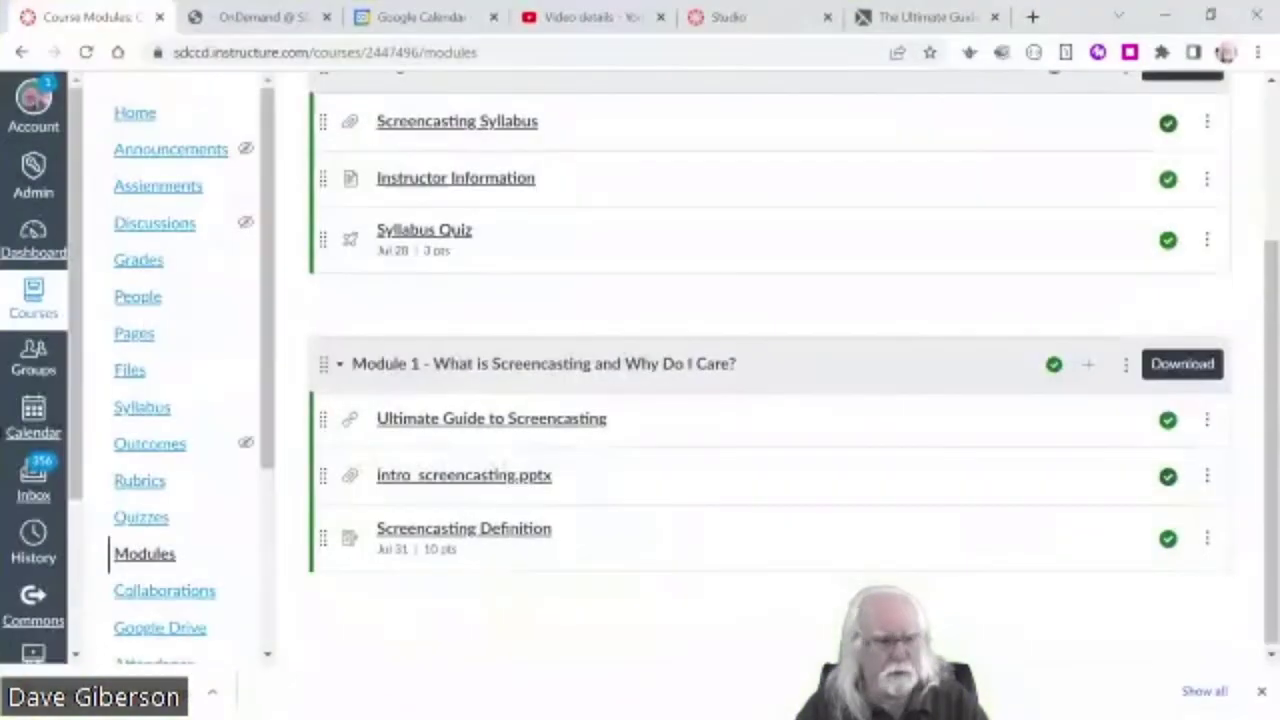
scroll(1262, 424, up, 3)
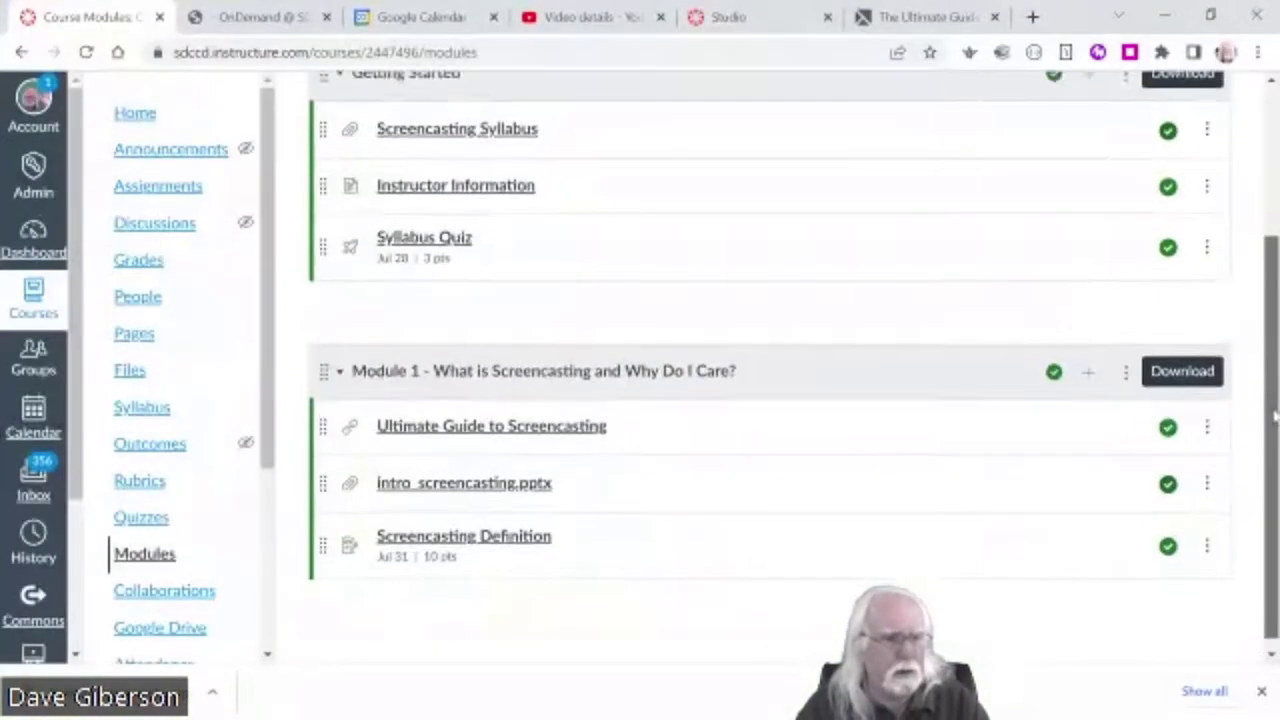
scroll(1262, 424, down, 3)
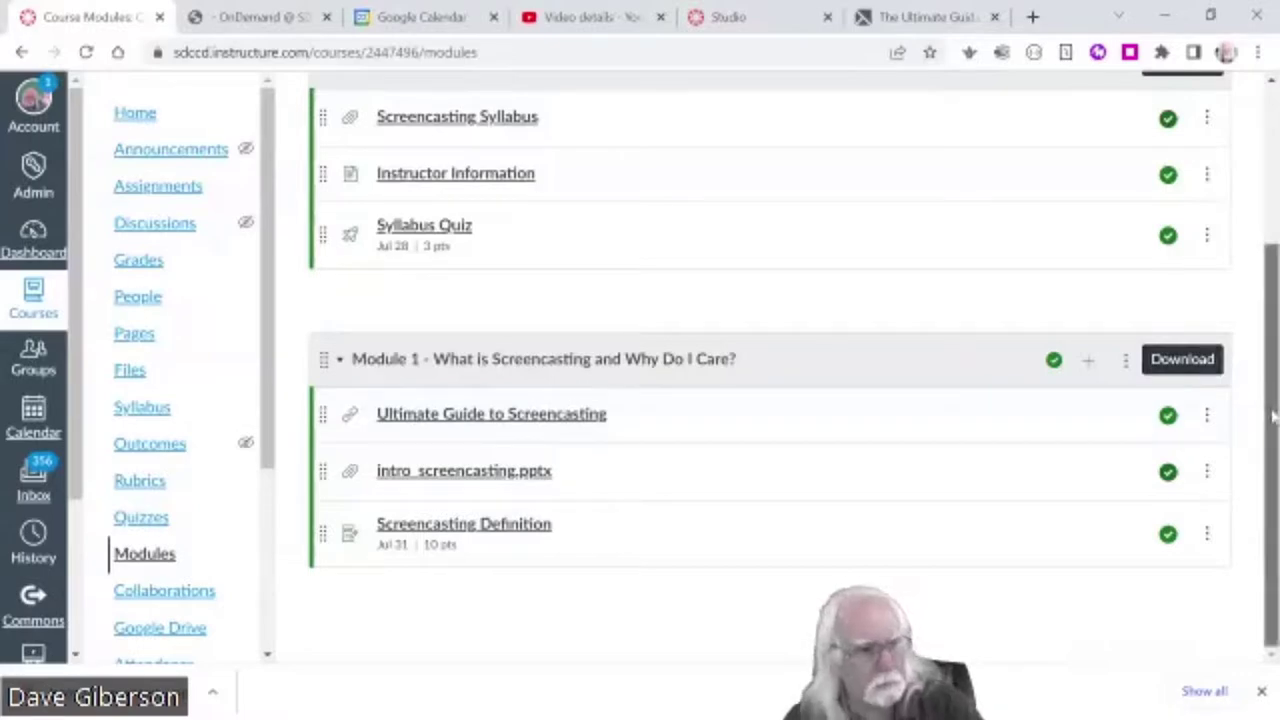
scroll(1273, 400, up, 3)
scroll(1272, 440, down, 3)
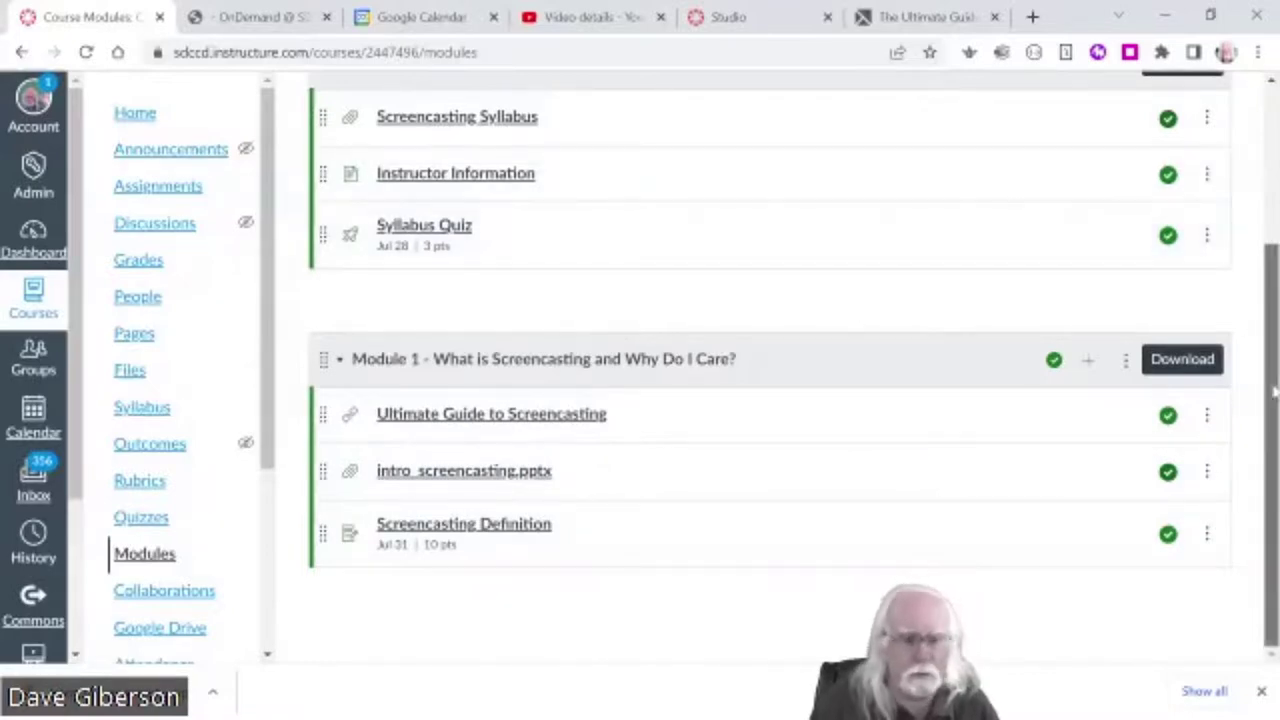
drag(1270, 364, 1270, 208)
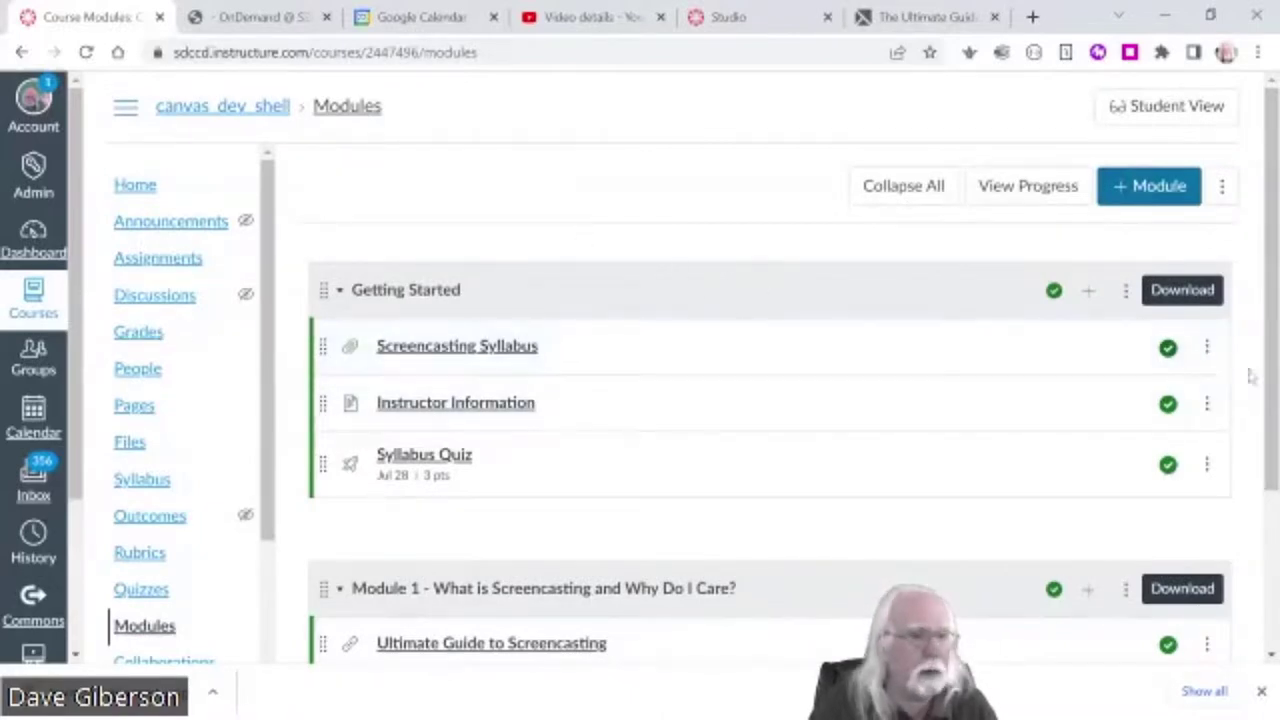
drag(1270, 390, 1270, 540)
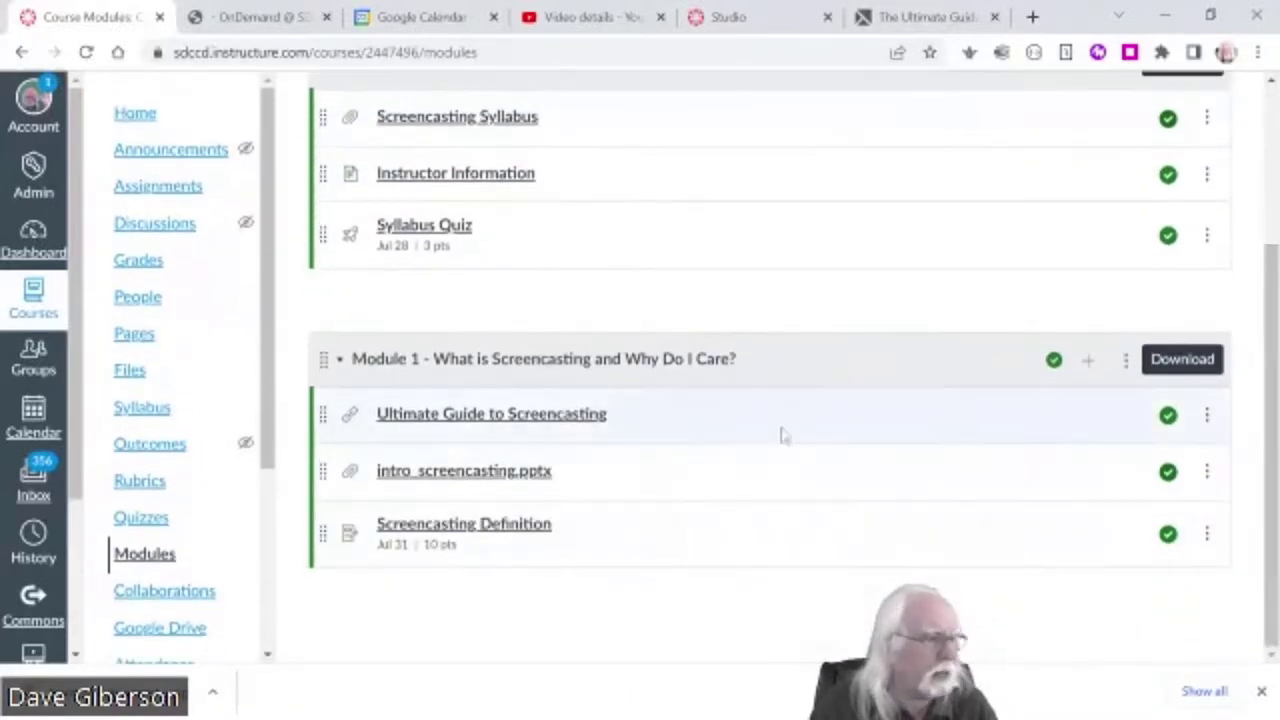
scroll(1000, 230, up, 3)
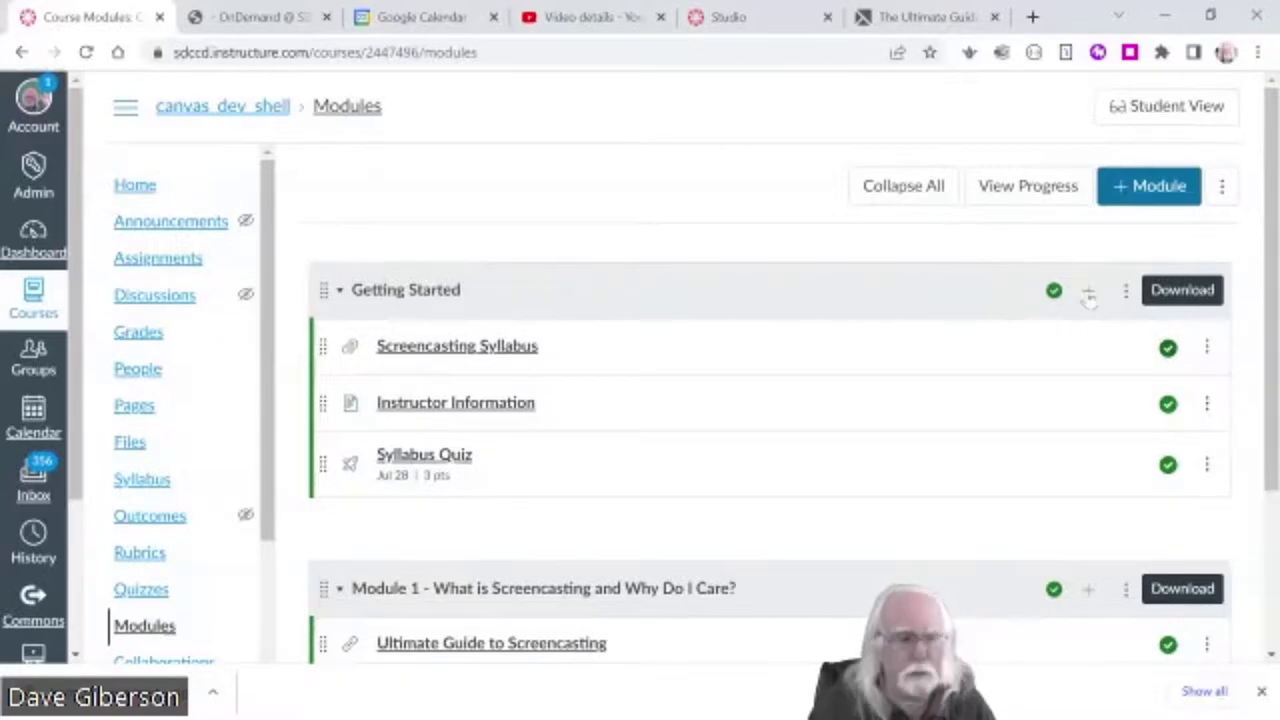
click(1087, 291)
click(521, 206)
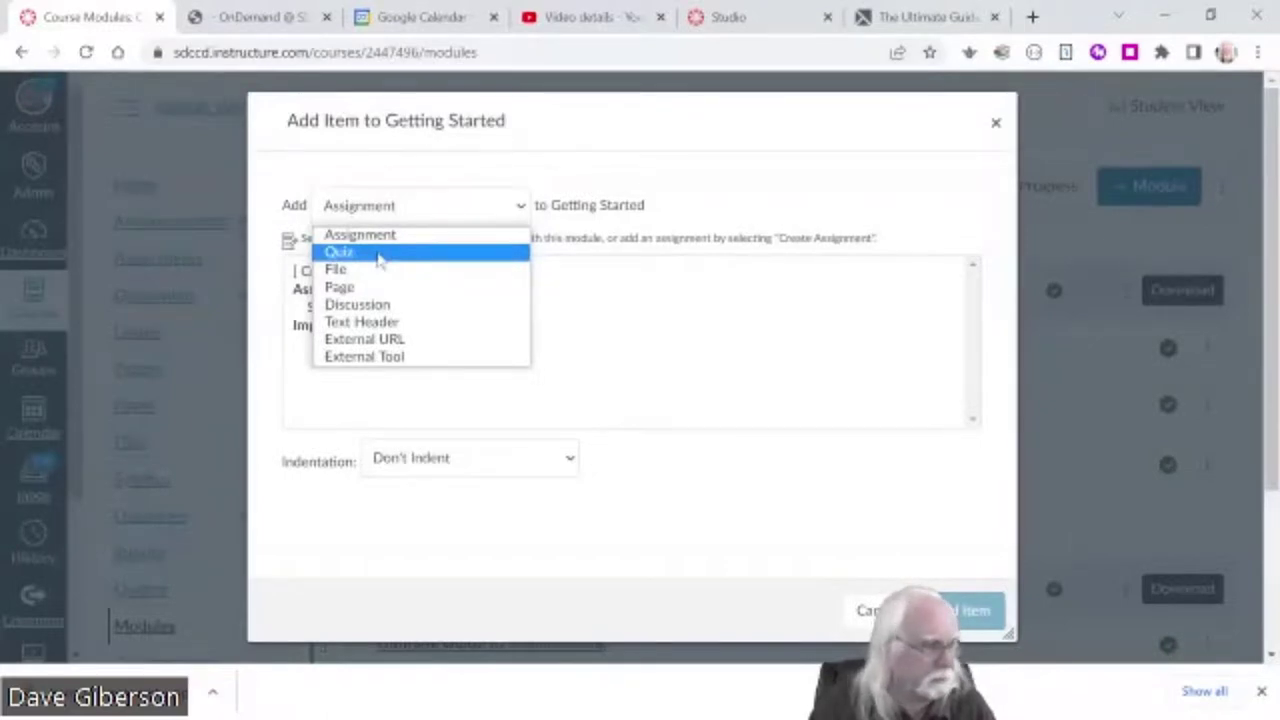
click(379, 255)
click(362, 272)
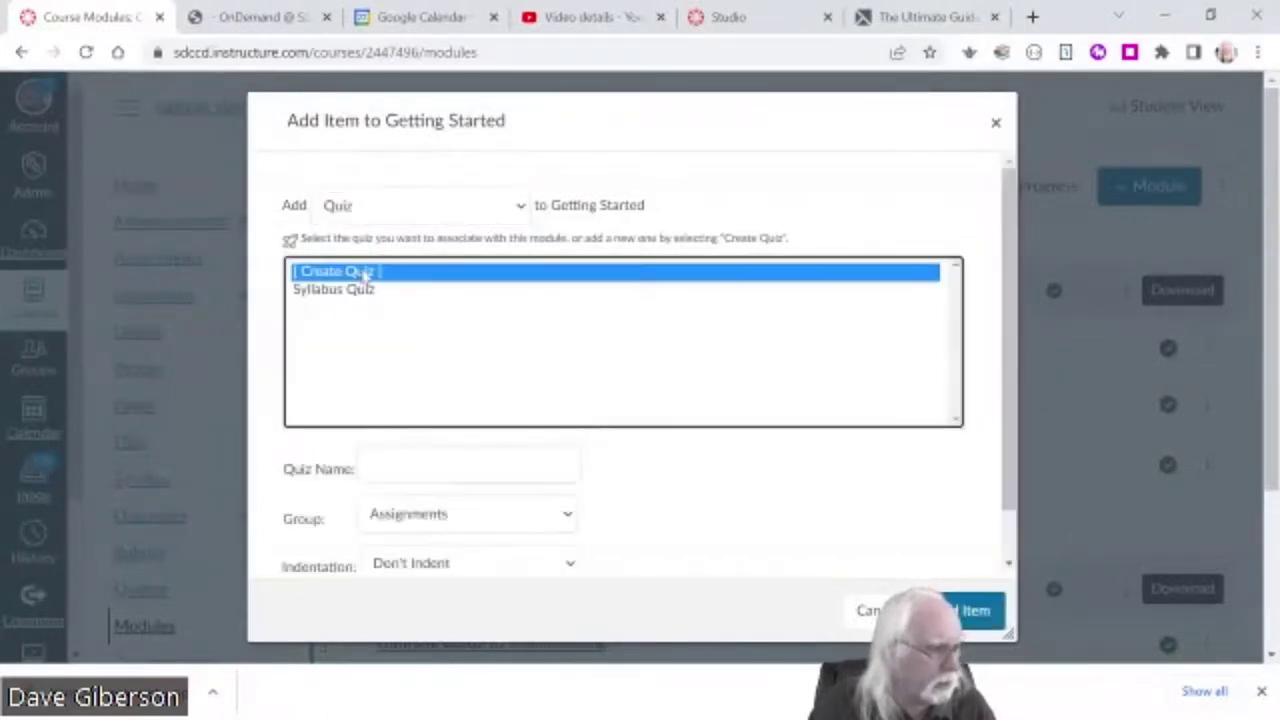
click(366, 466)
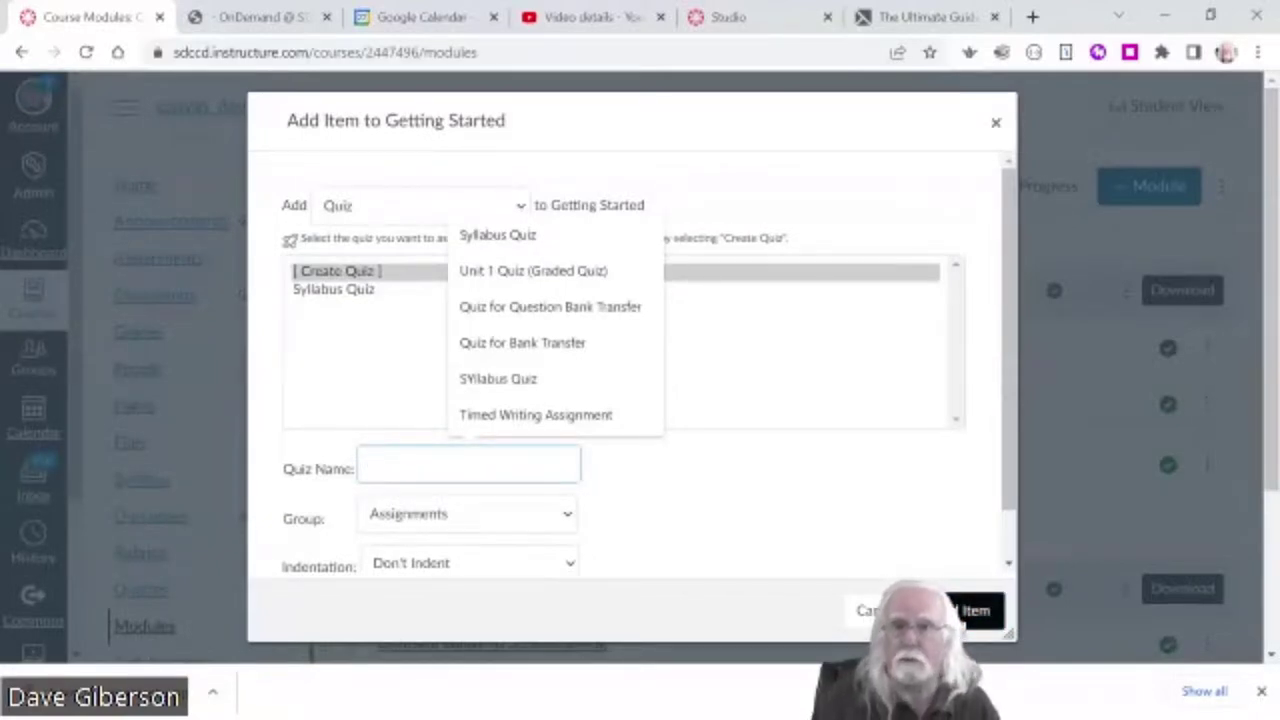
click(996, 122)
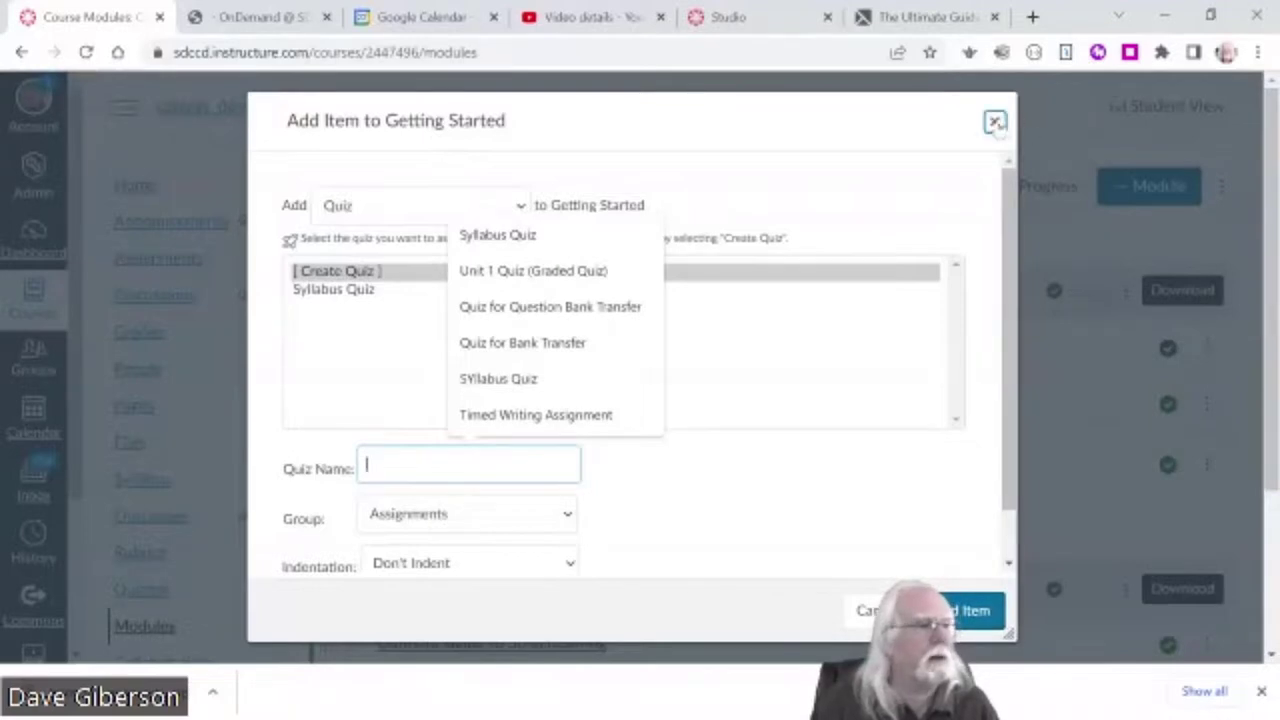
scroll(900, 440, down, 1)
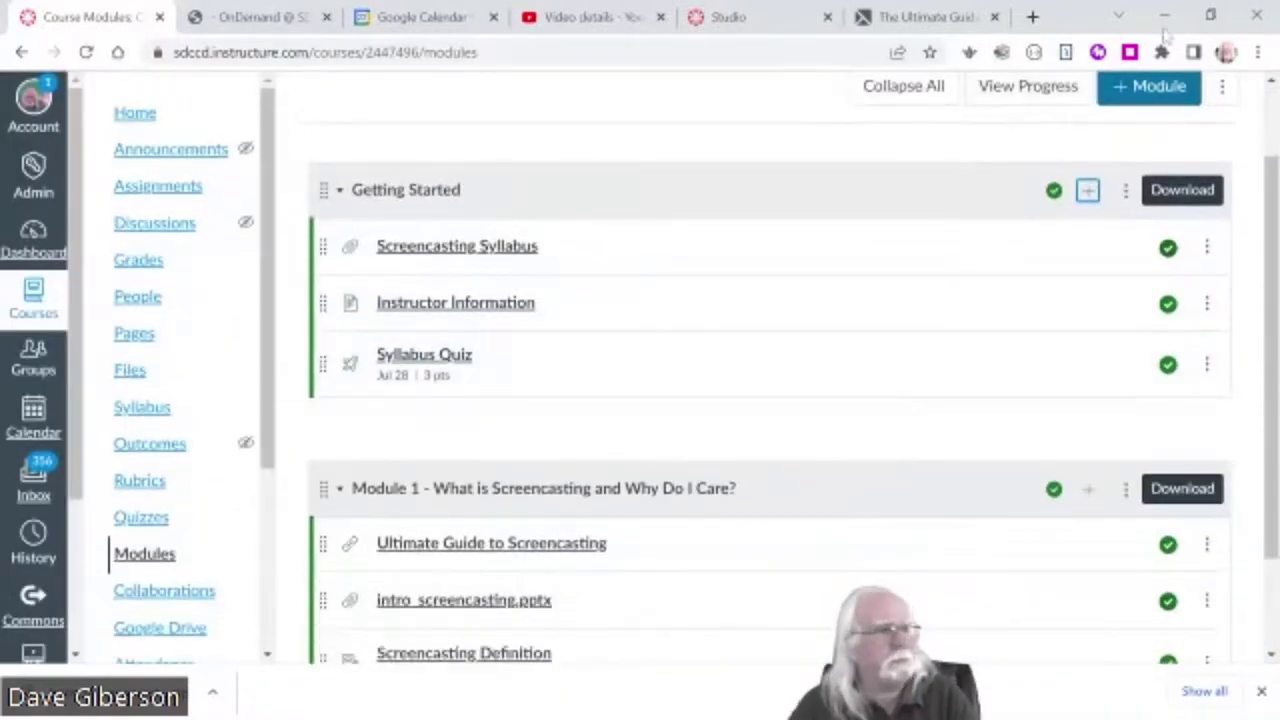
- Advance the slideshow to the Course Homepage slide, then open the Canvas course Home page
click(1163, 16)
click(622, 606)
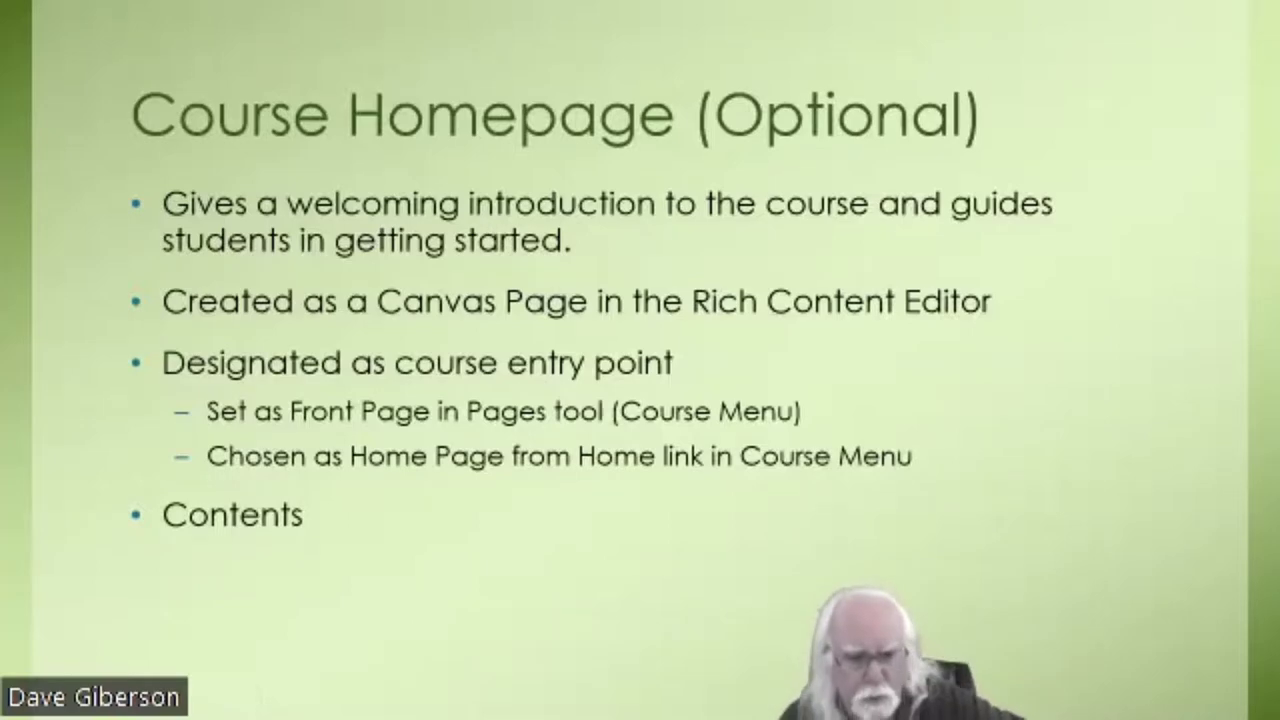
key(alt+Tab)
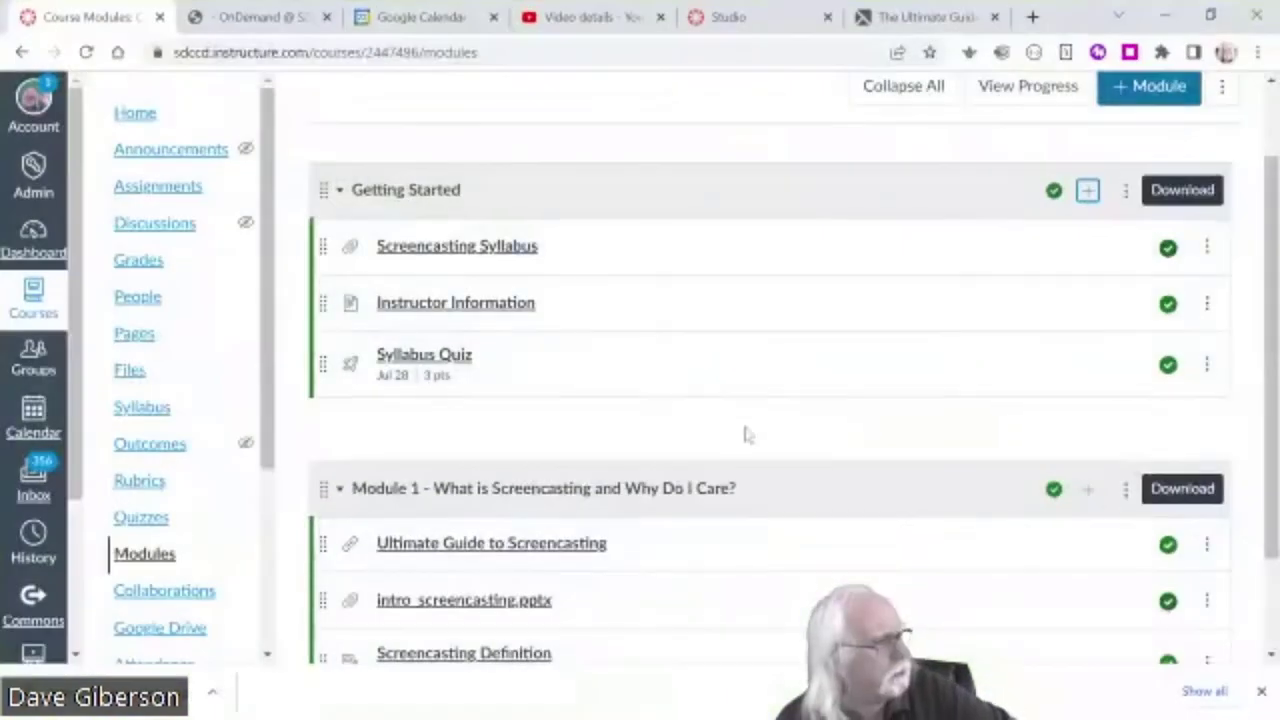
scroll(743, 434, down, 3)
scroll(755, 430, up, 3)
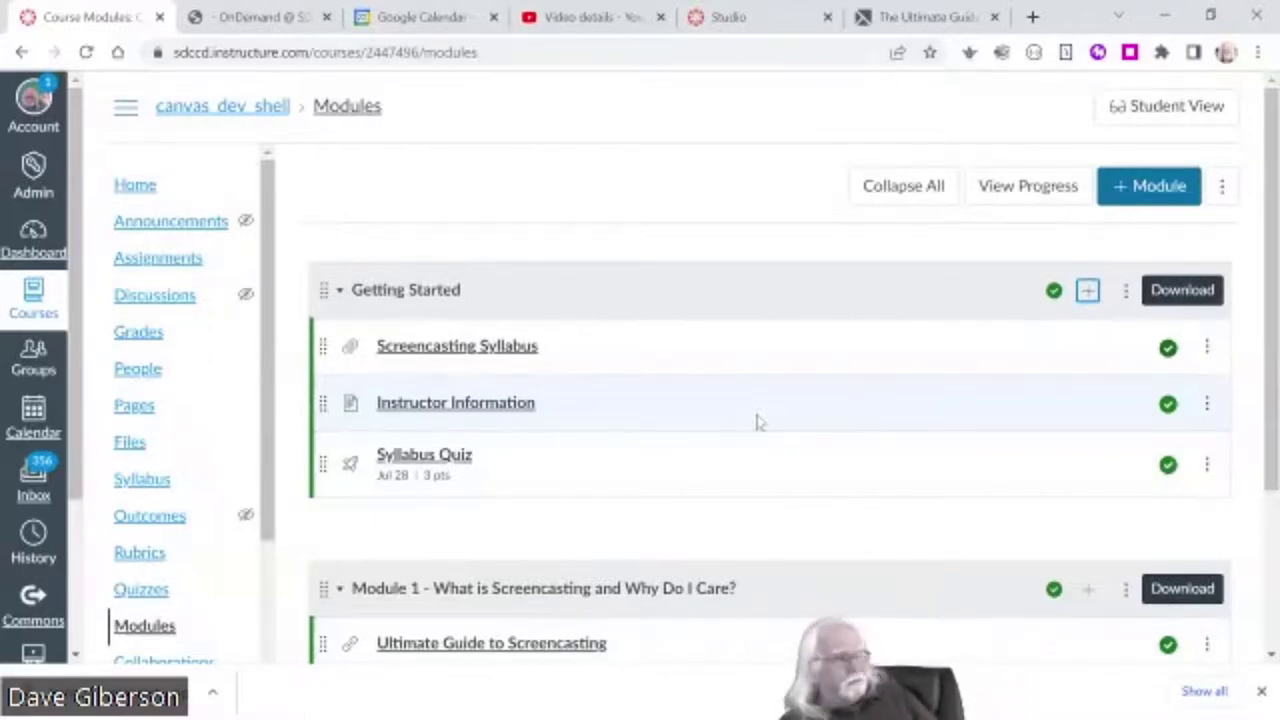
click(138, 196)
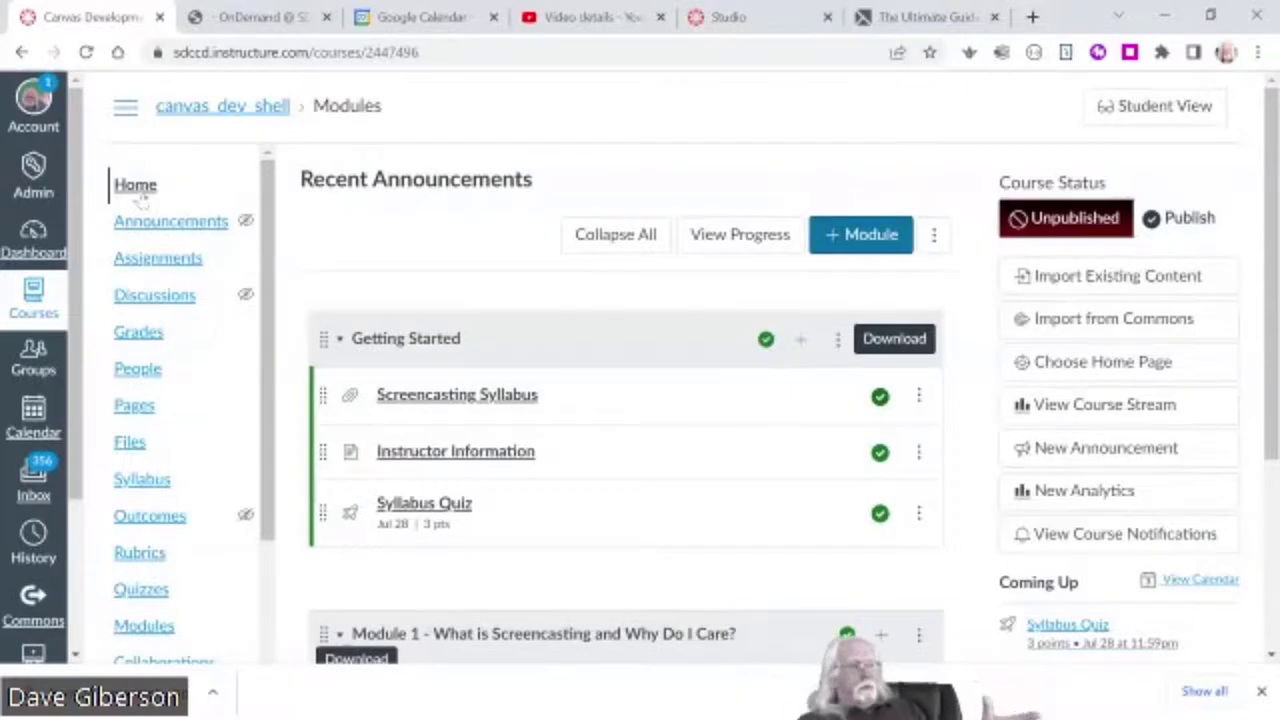
- Look over the course home page, then open the Pages list holding Instructor Information
scroll(629, 534, down, 3)
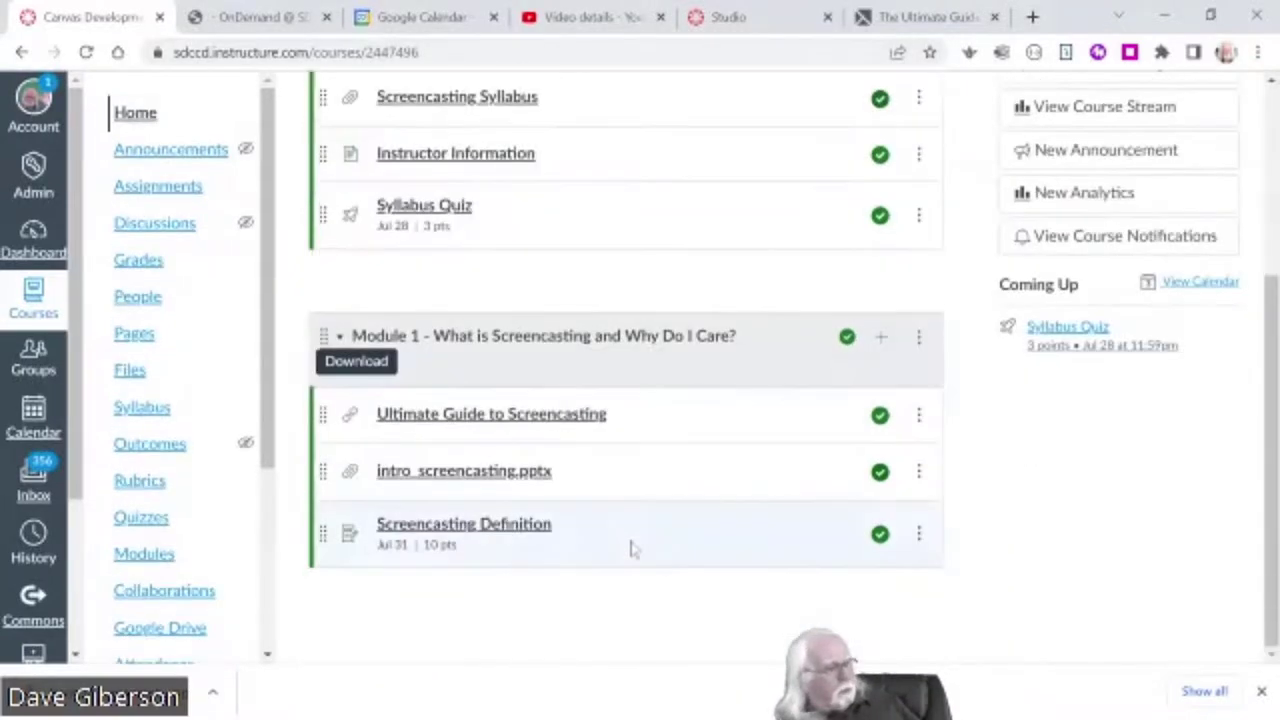
scroll(591, 597, up, 3)
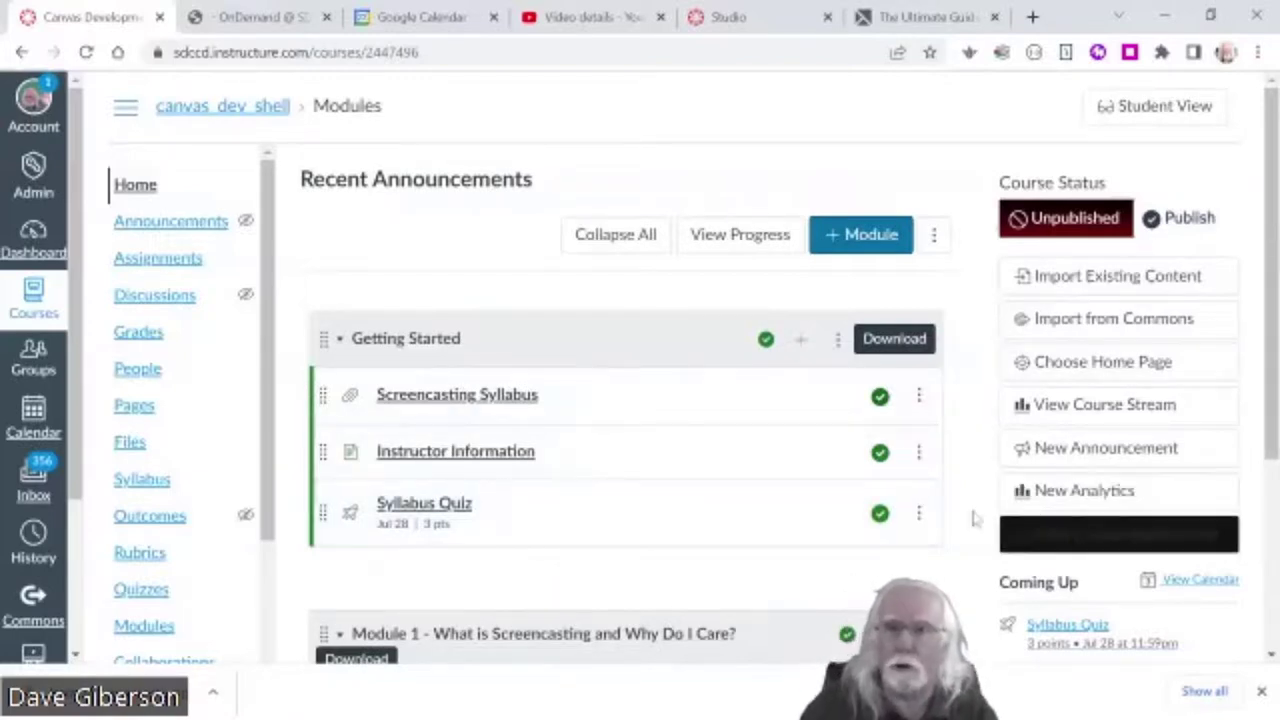
drag(1272, 433, 1253, 338)
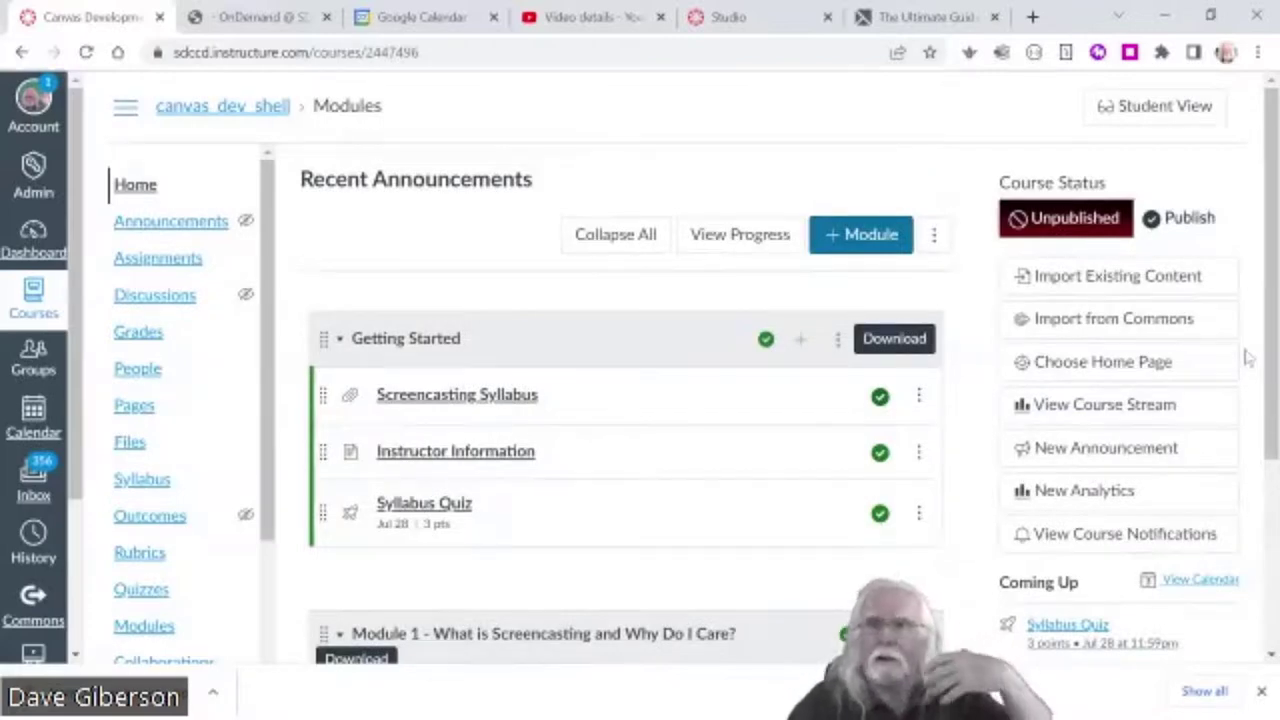
click(1156, 284)
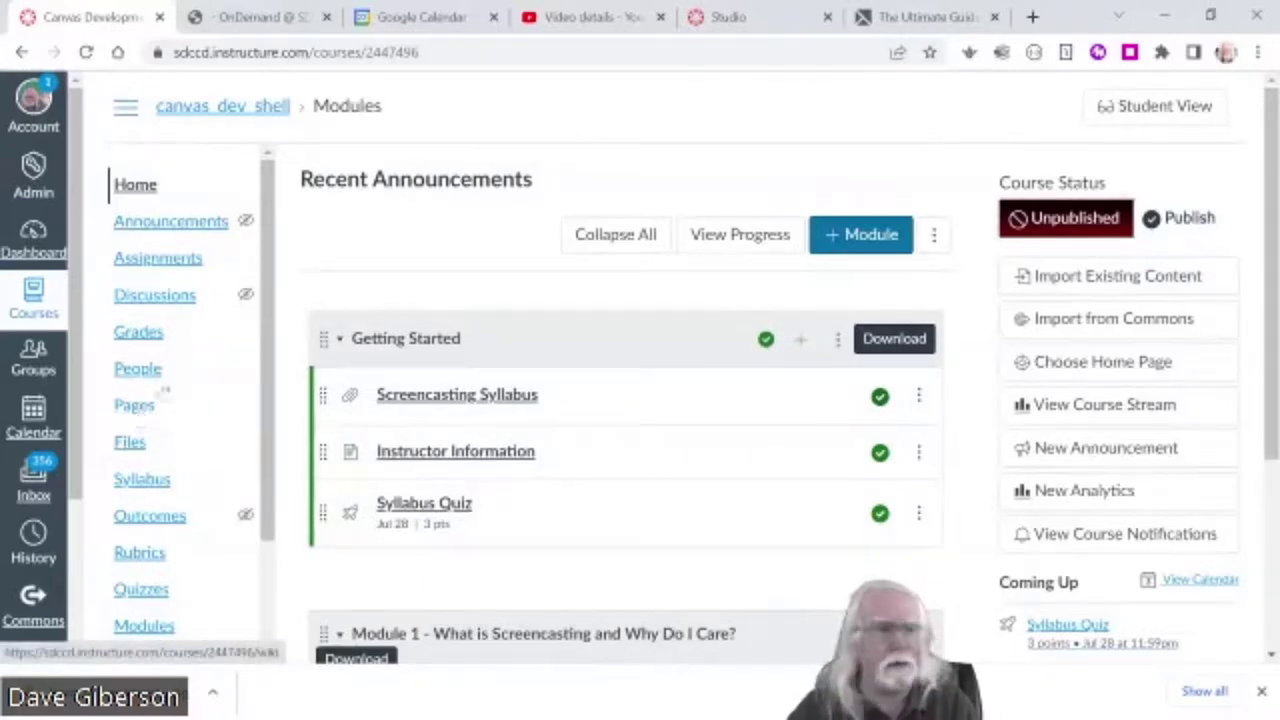
click(134, 405)
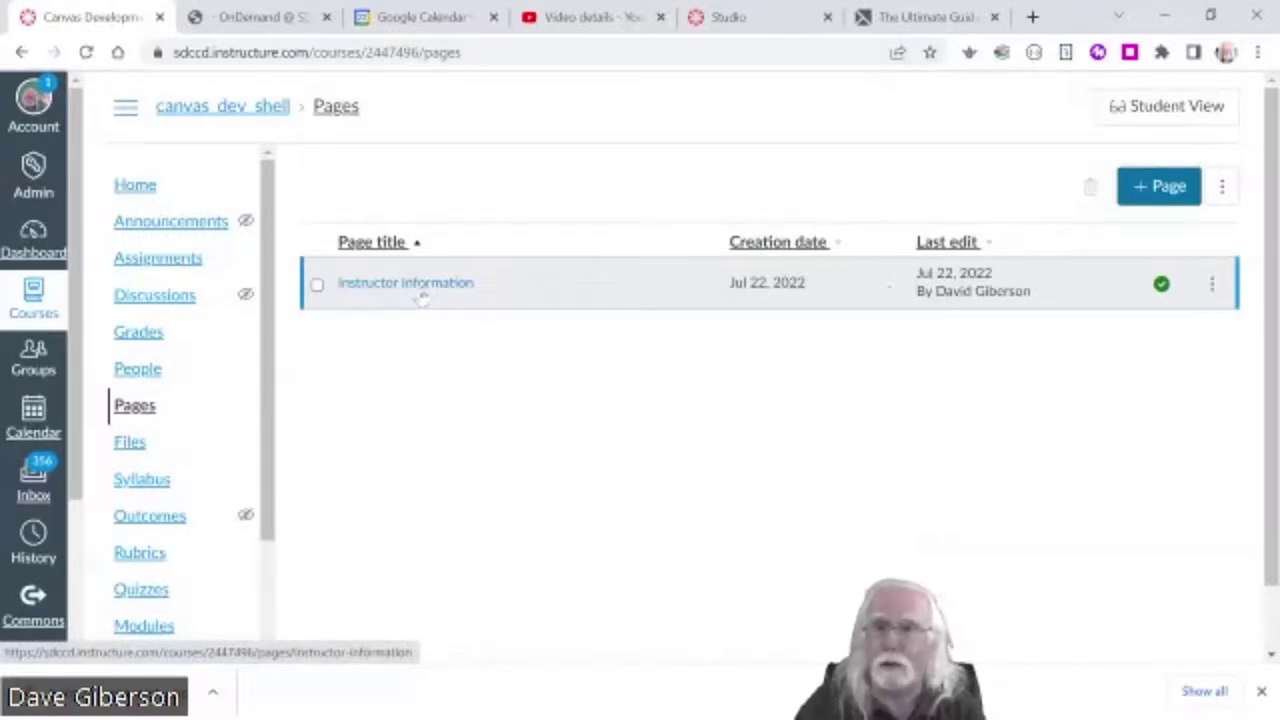
- Create a new page titled 'Course Homepage' and bring up the image insertion options in its body
click(1155, 189)
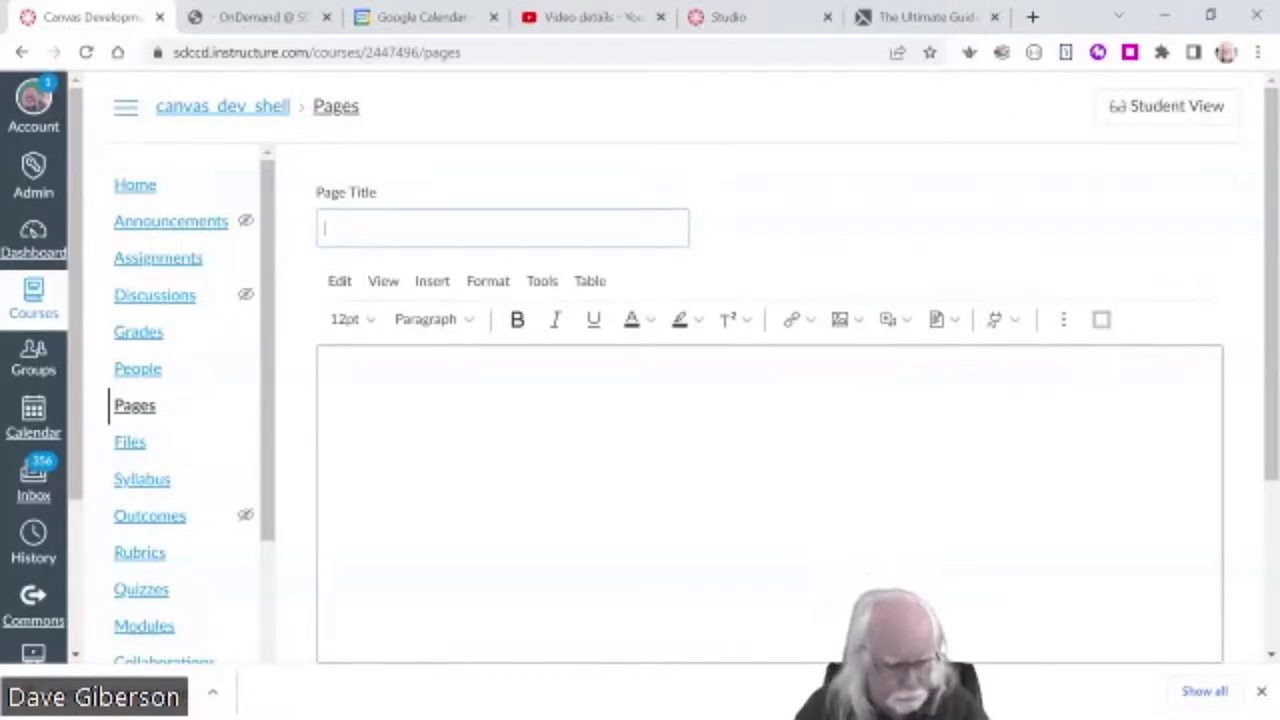
text(Cou)
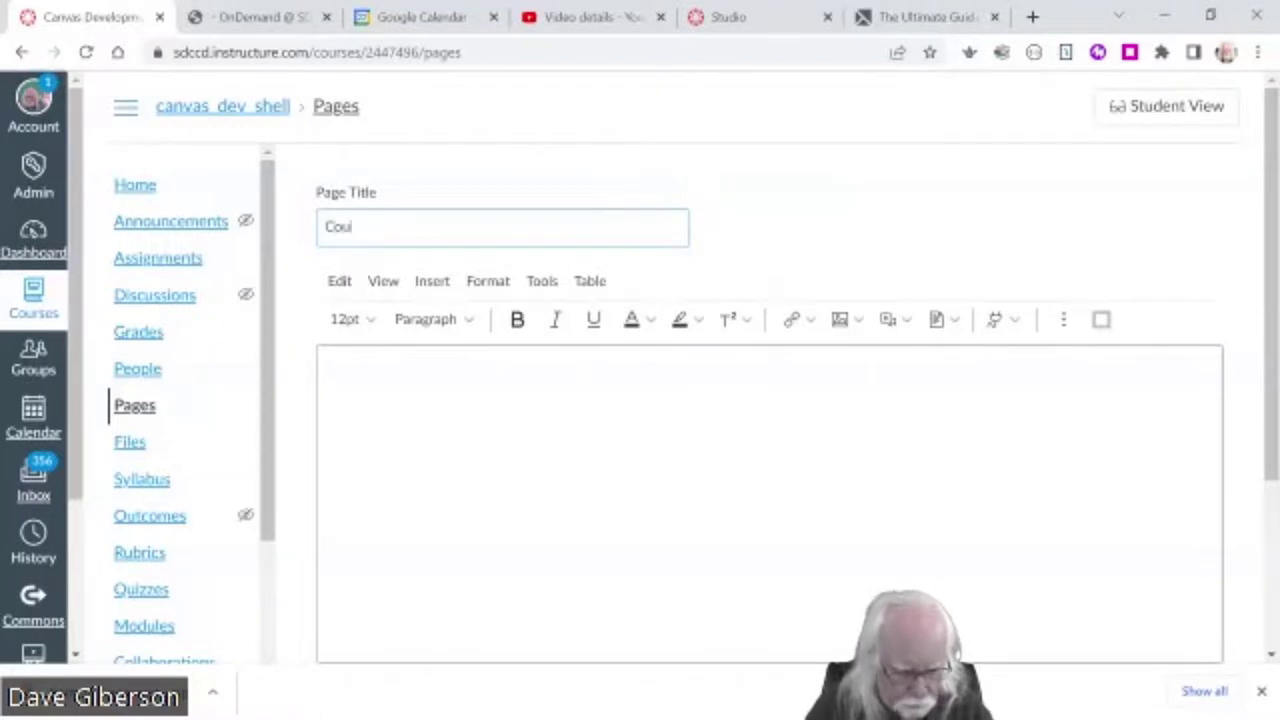
text(rse Homepa)
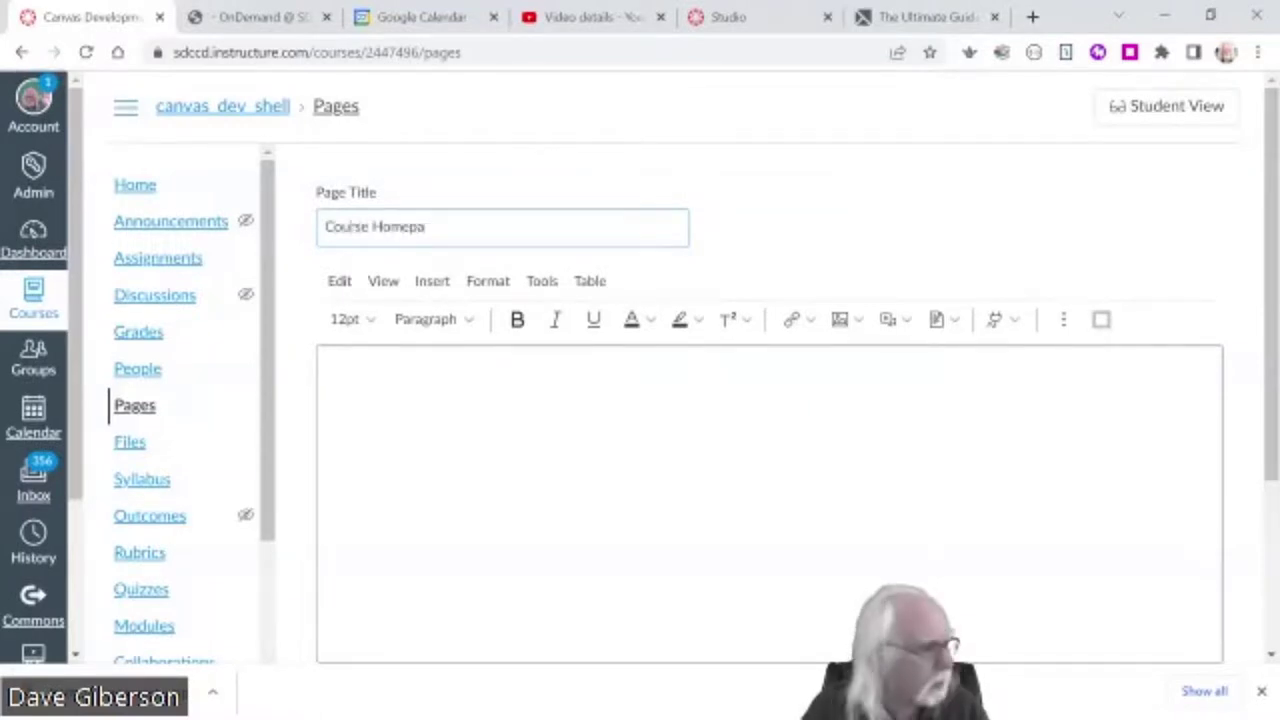
text(ge)
click(329, 381)
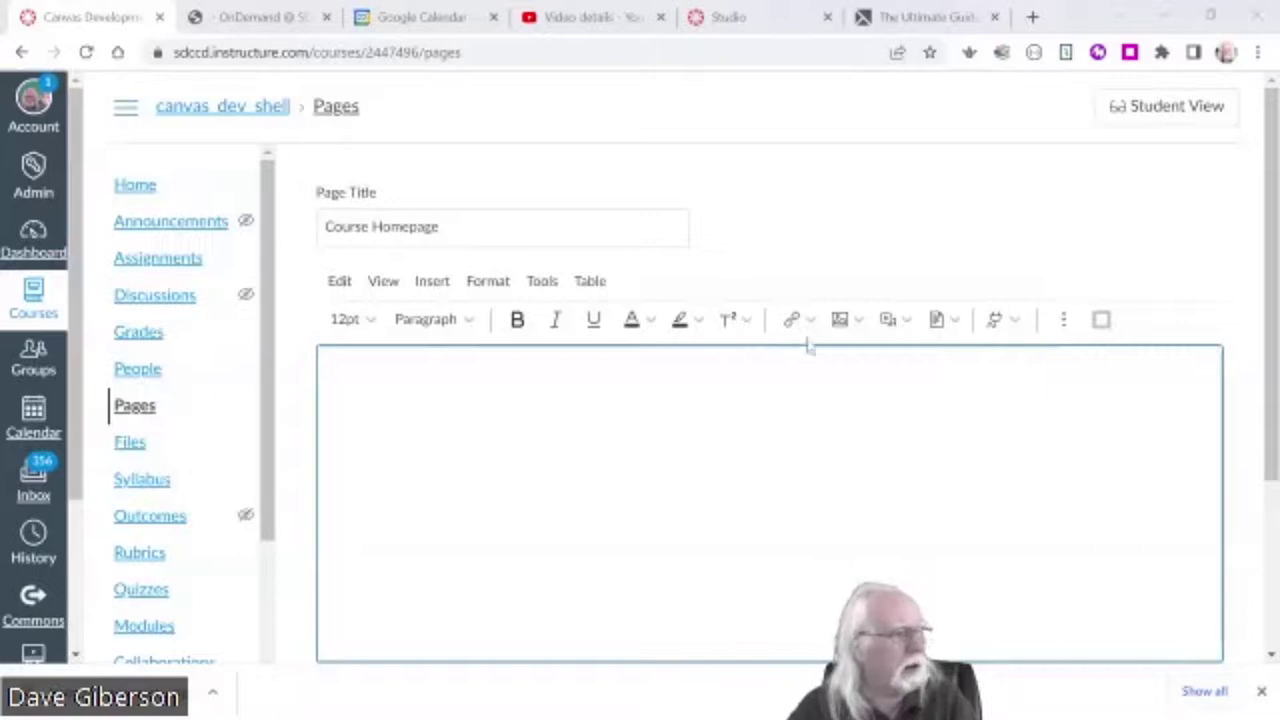
click(860, 319)
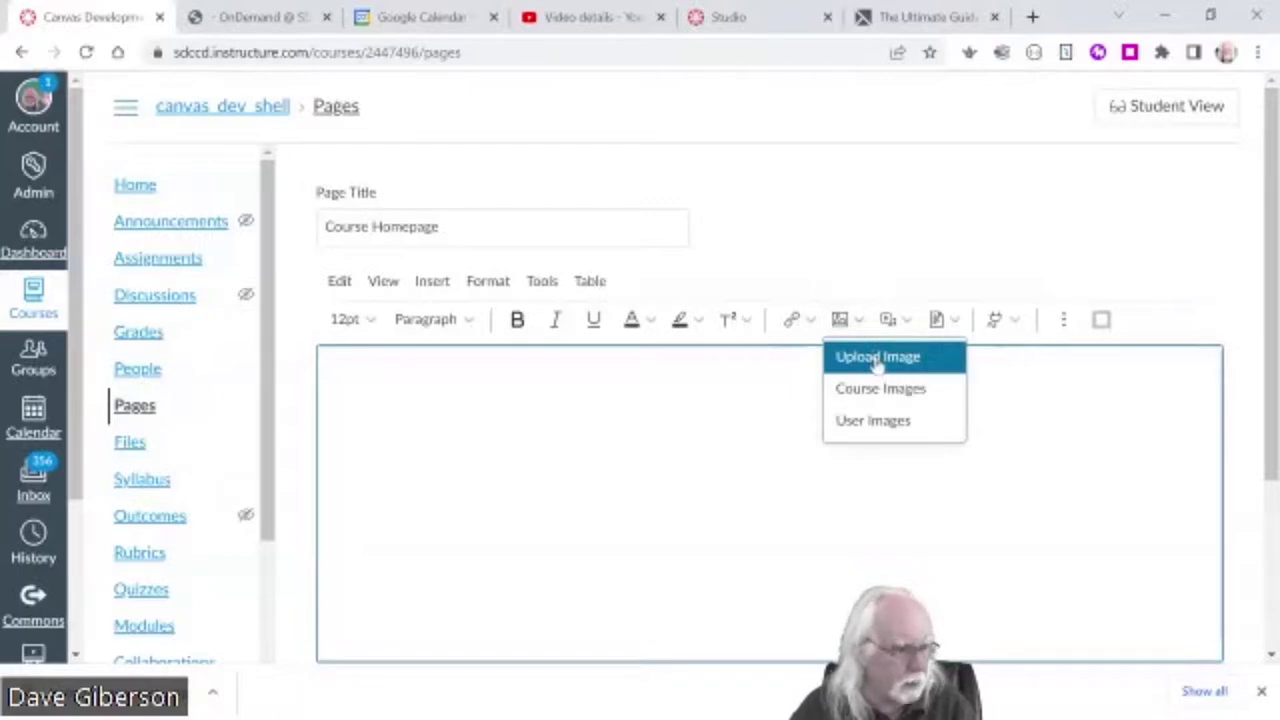
- Upload olp_logo_new.jpg and insert it at the top of the page body with alt text 'OLP logo'
click(876, 360)
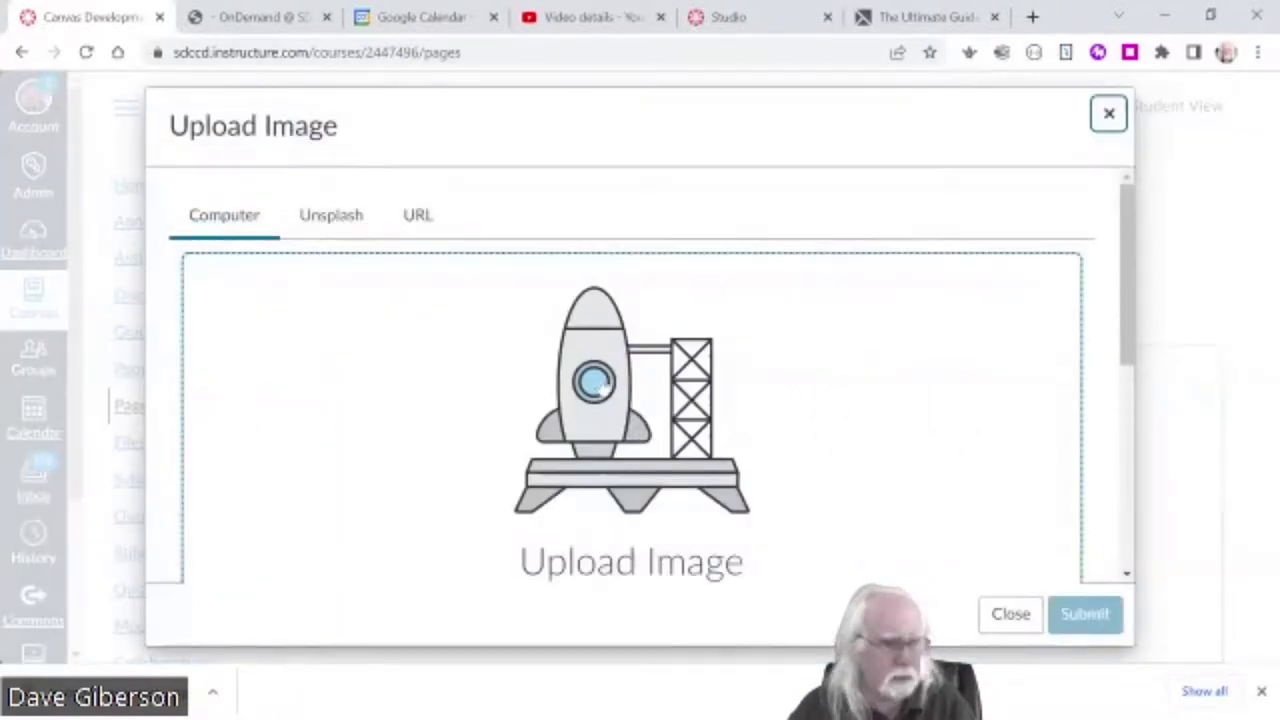
click(597, 384)
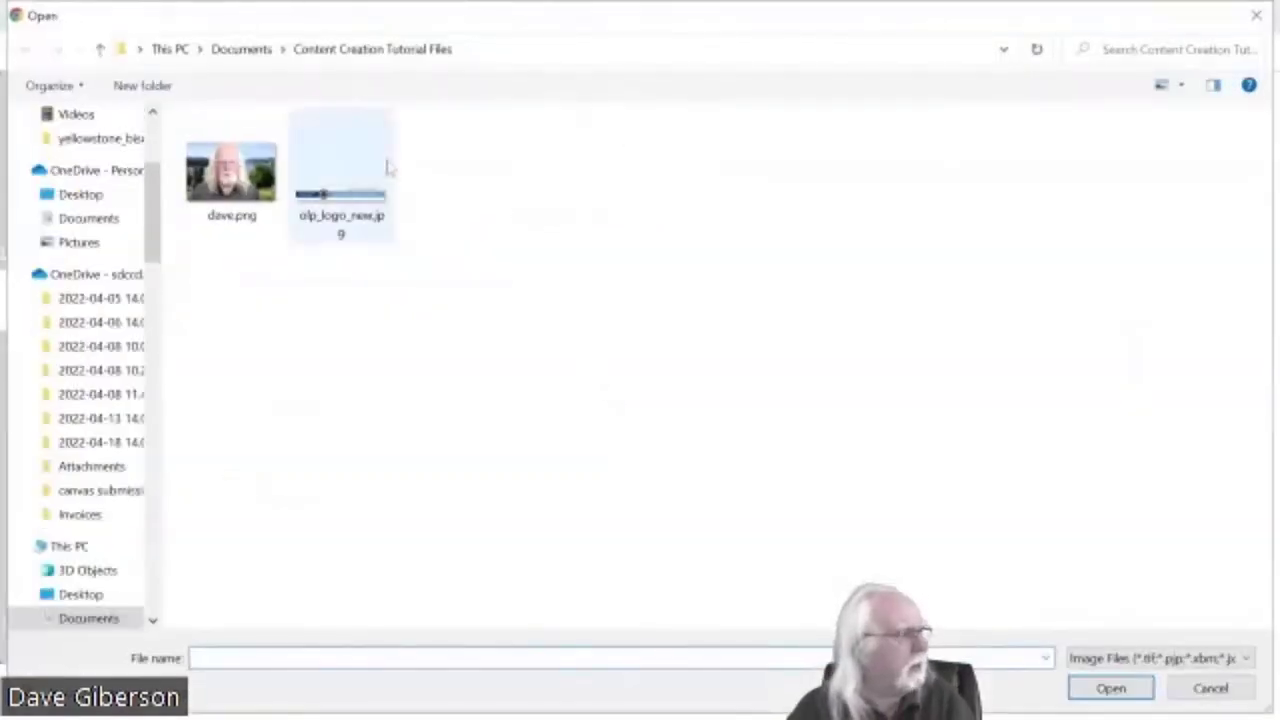
click(342, 203)
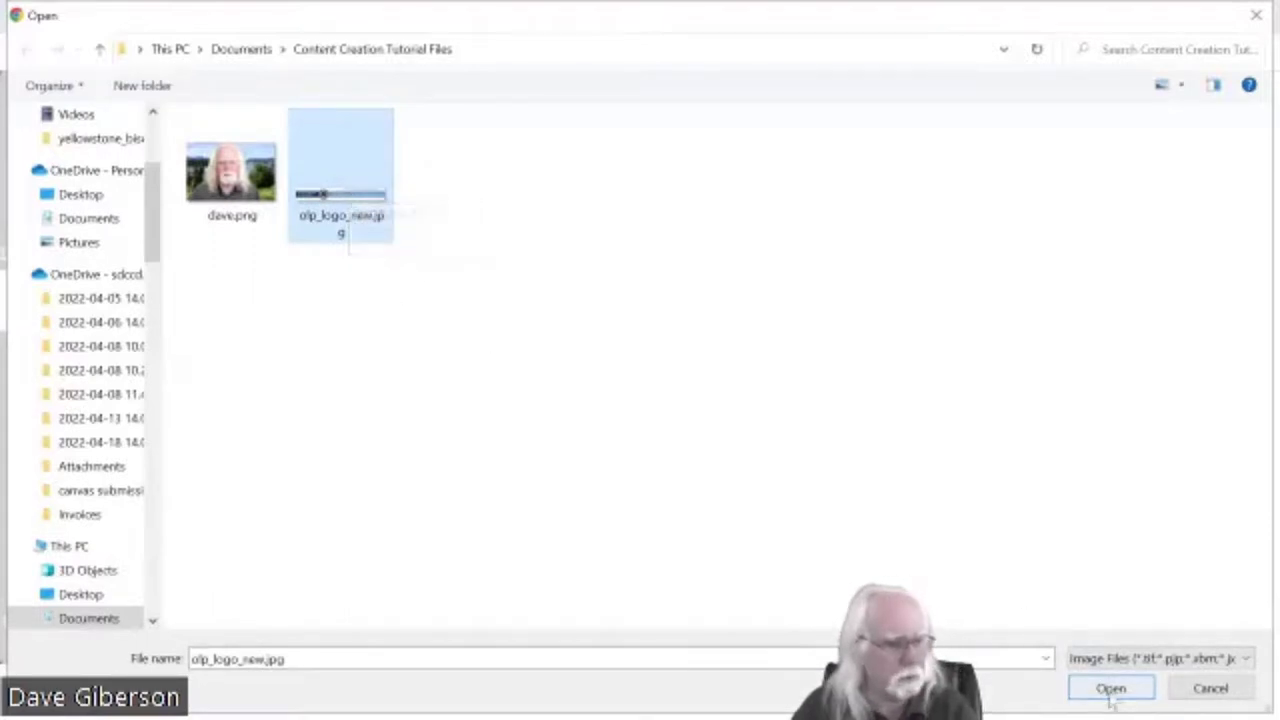
click(1110, 690)
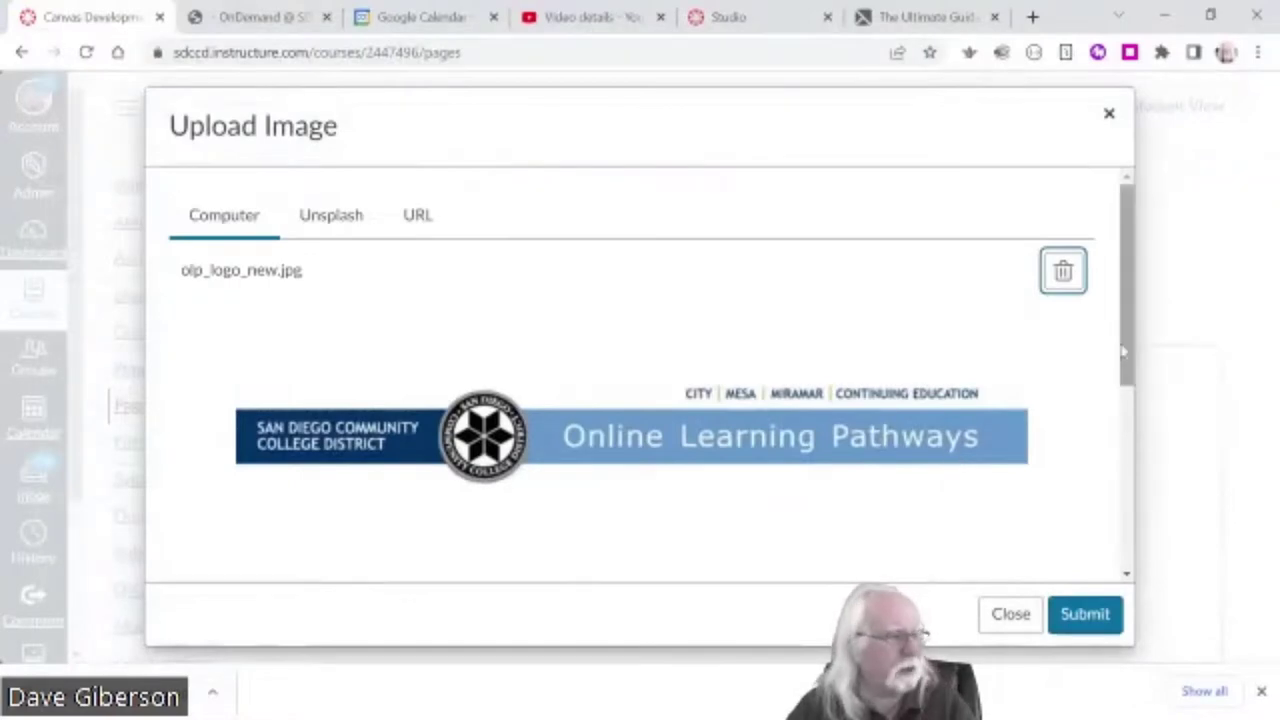
click(688, 443)
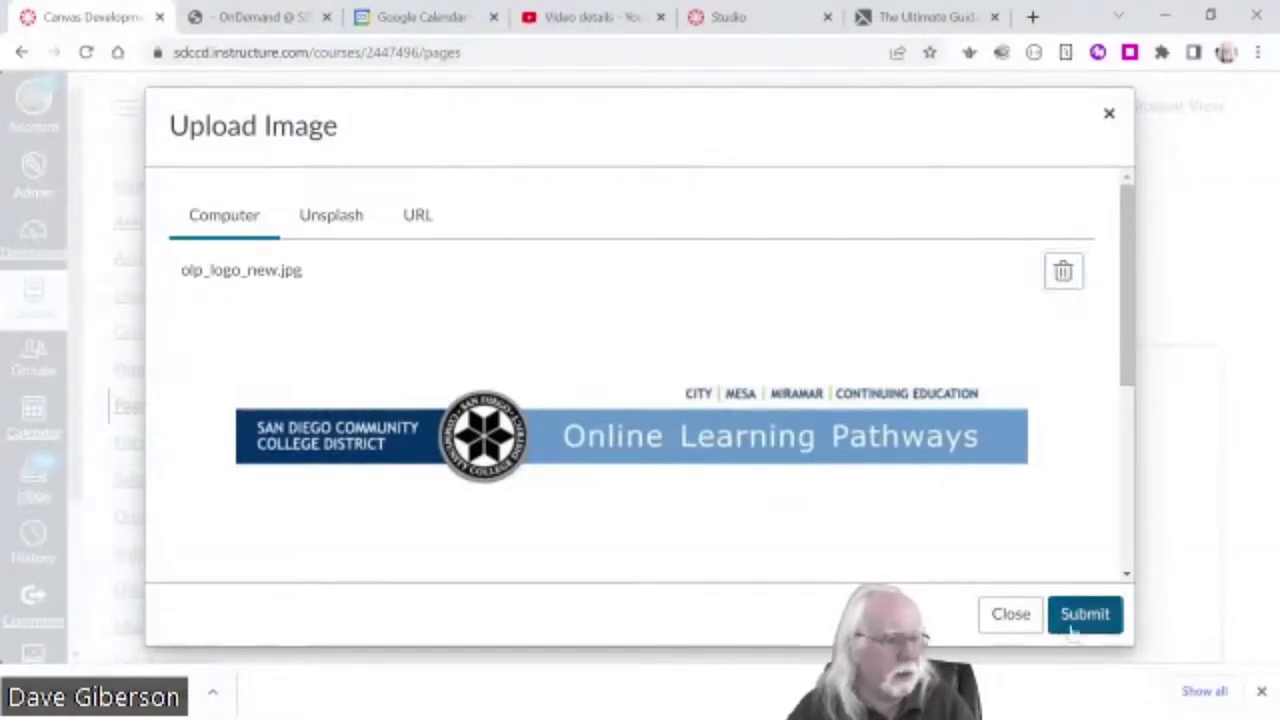
scroll(1124, 378, down, 5)
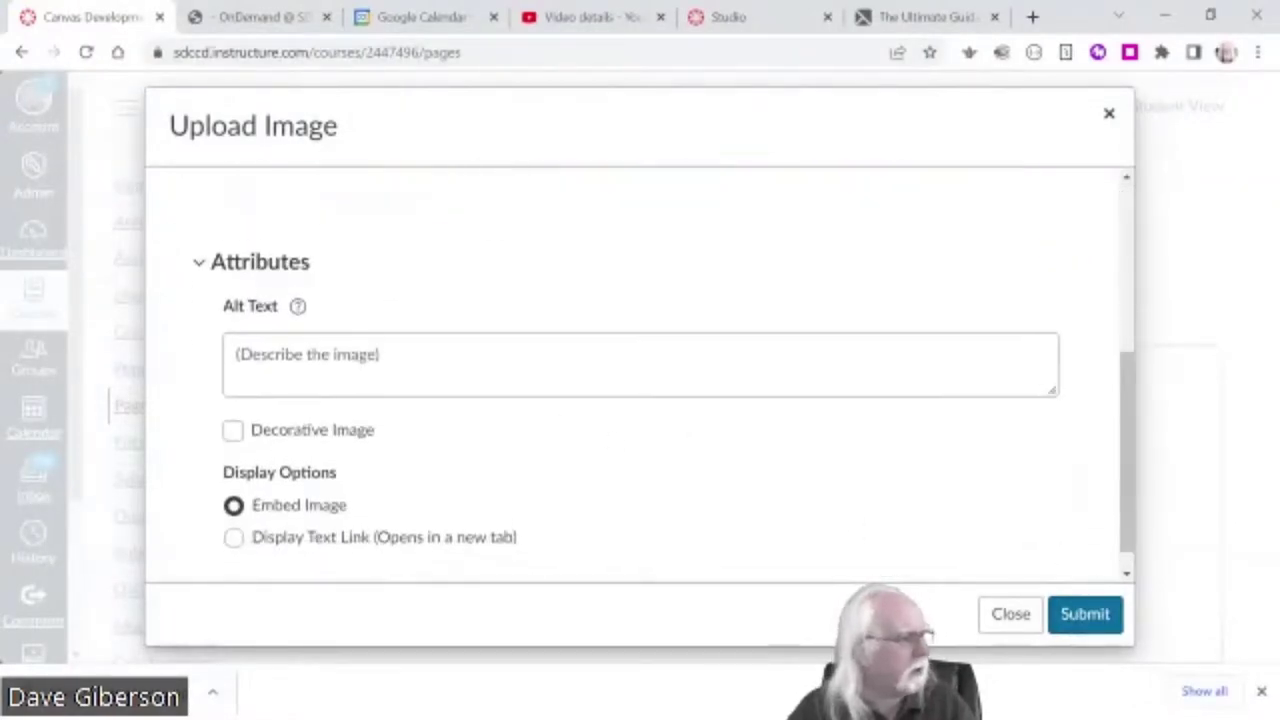
click(300, 360)
text(OLP )
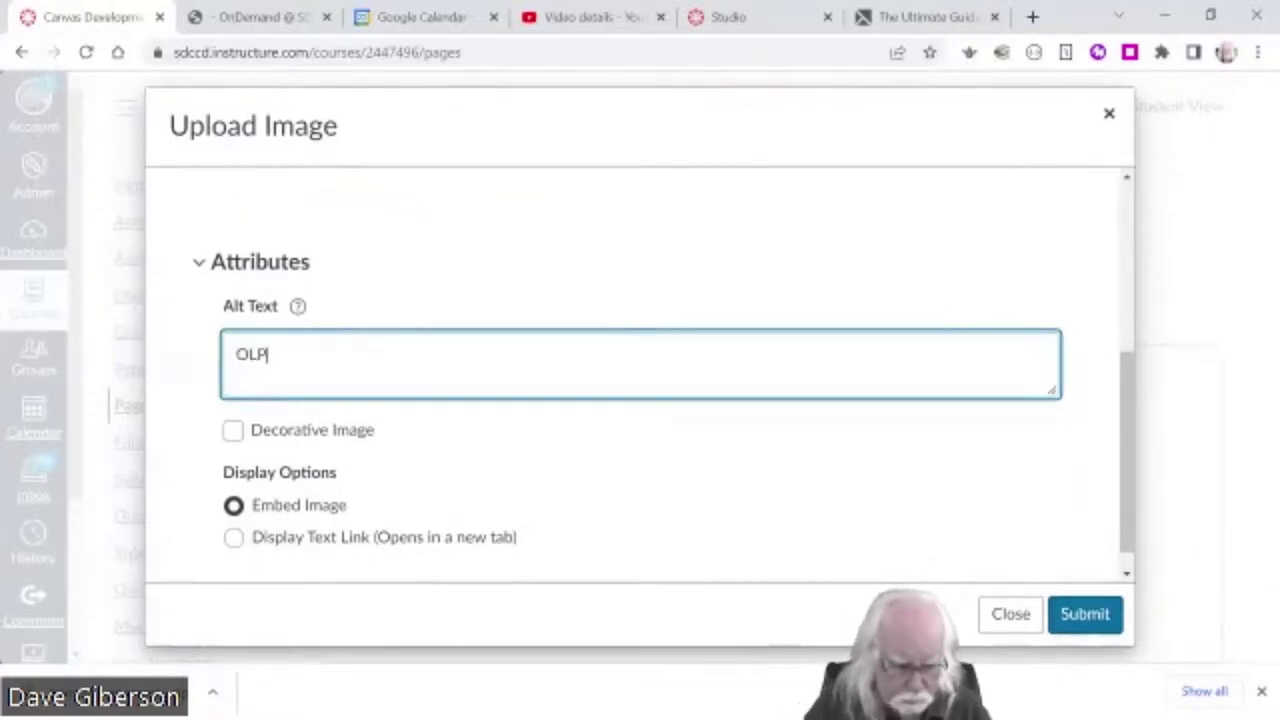
text(logo)
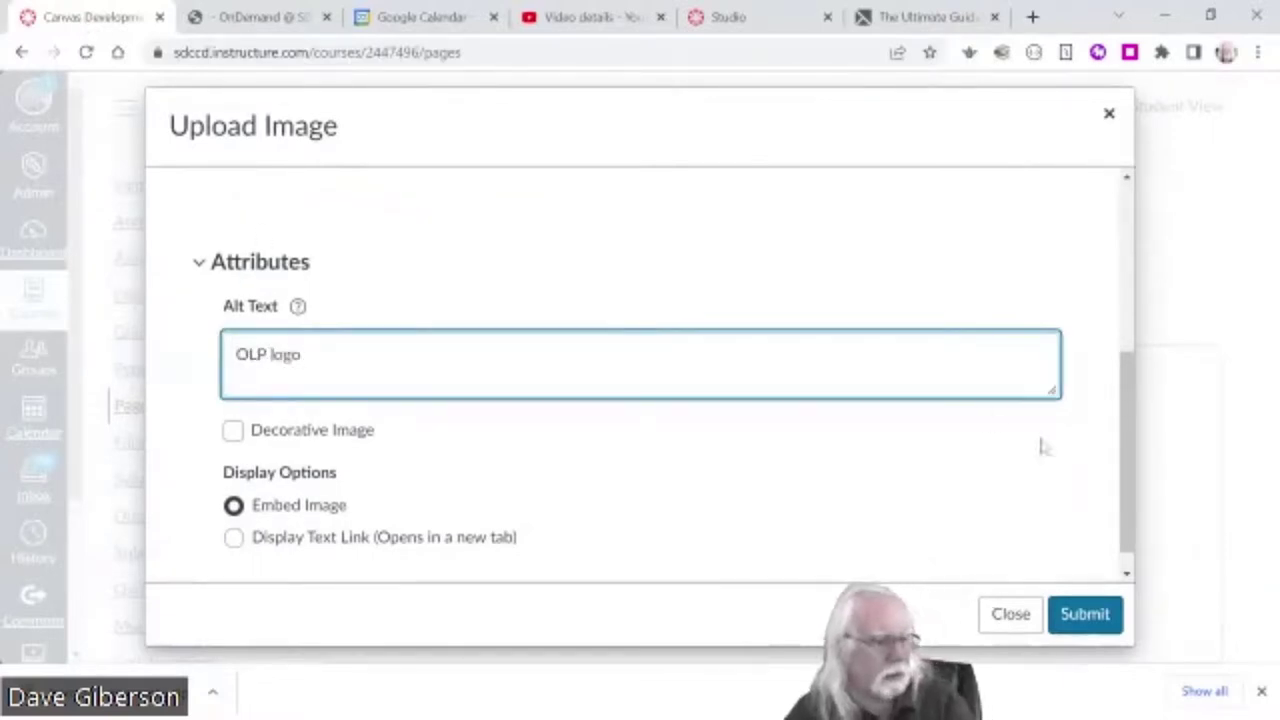
click(1084, 614)
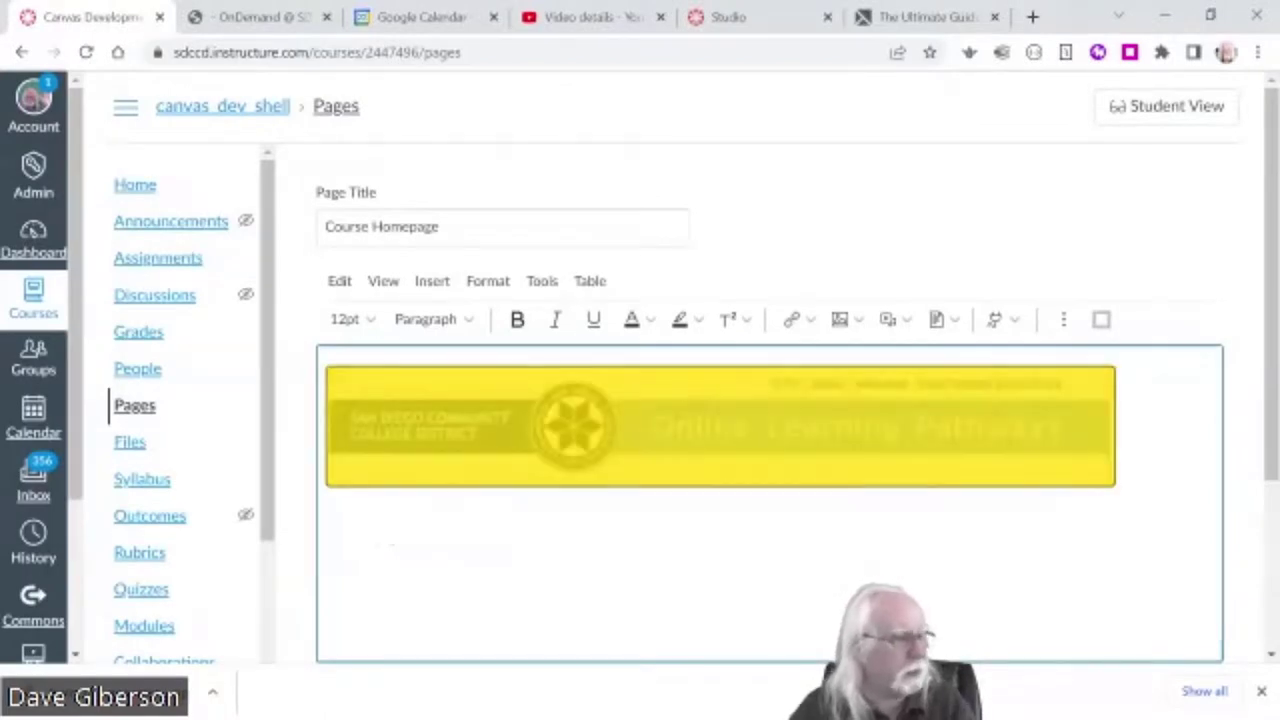
- Centre-align the logo banner image
click(1063, 319)
click(778, 357)
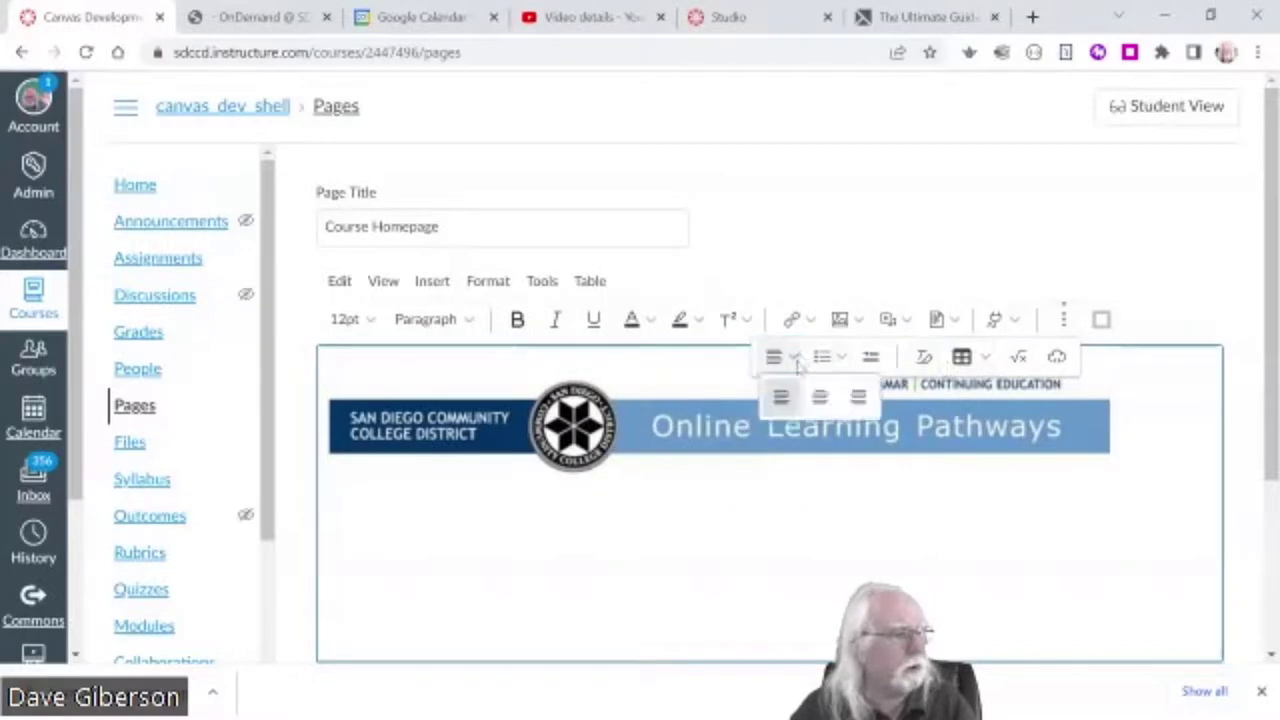
click(820, 397)
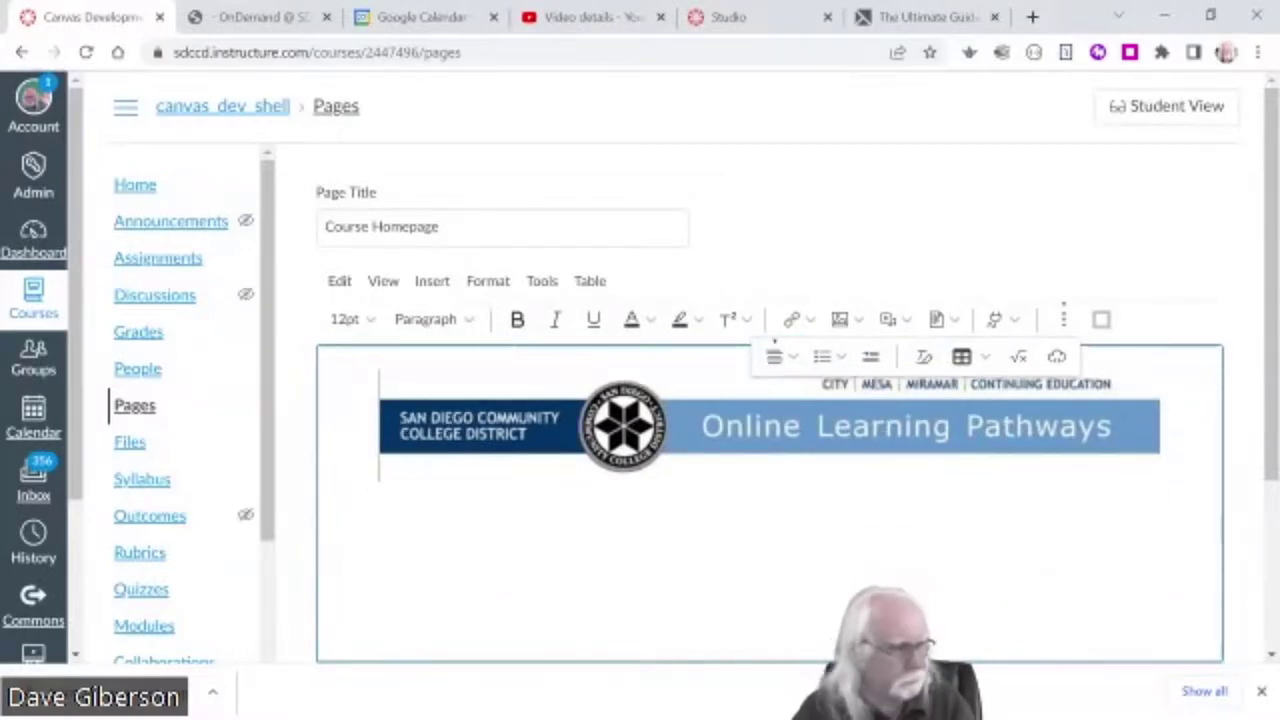
- Paste a 'Learn to Screencast' Heading 2 below the banner and centre the line beneath it
key(BackSpace)
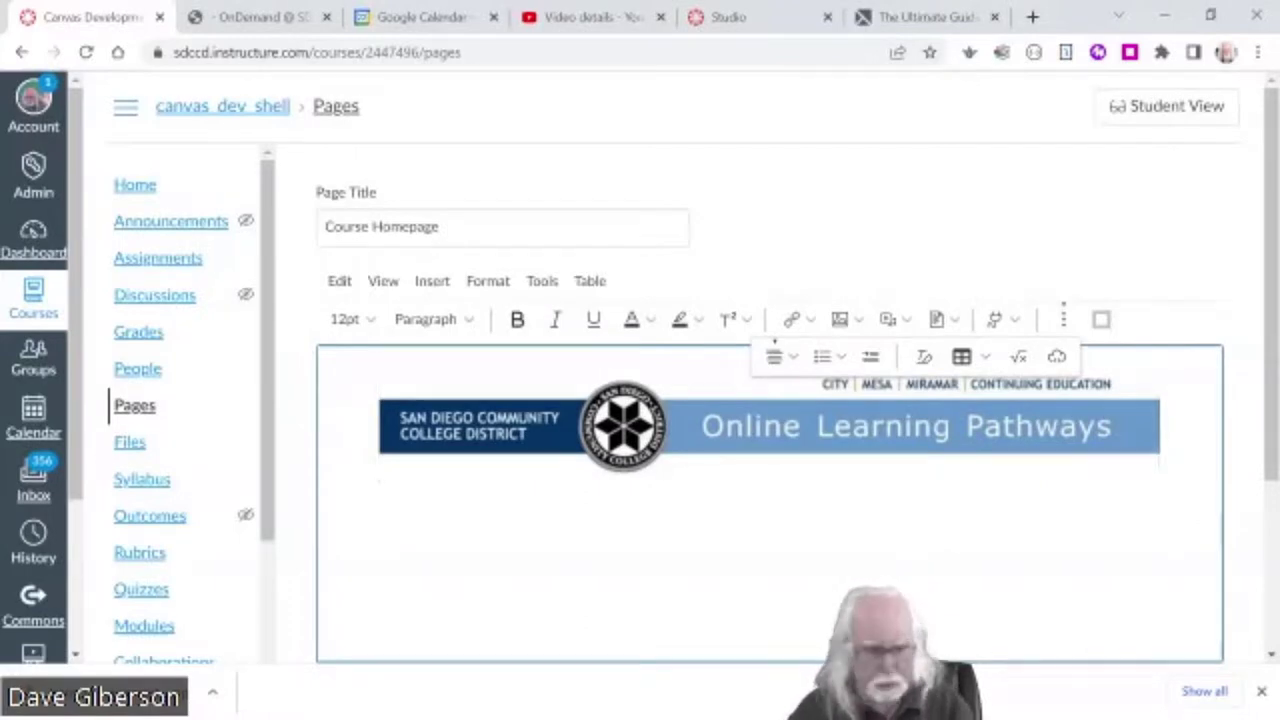
key(Return)
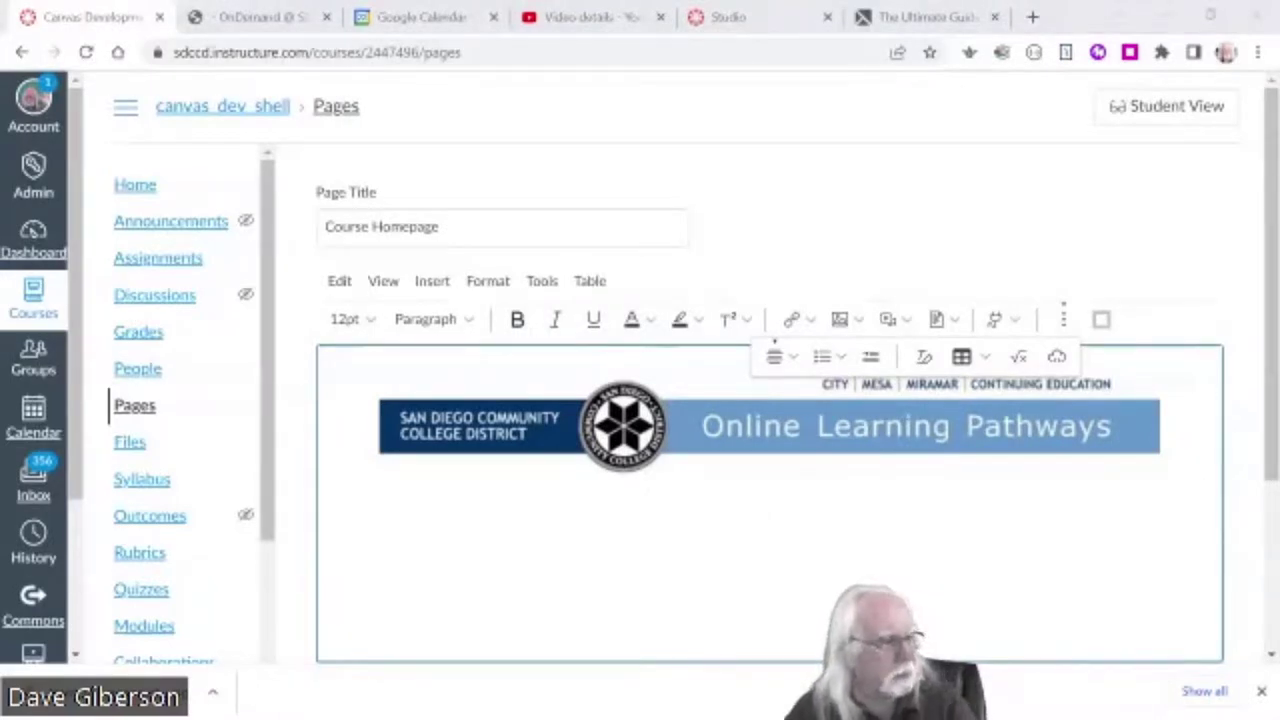
text(Learn to Screencast)
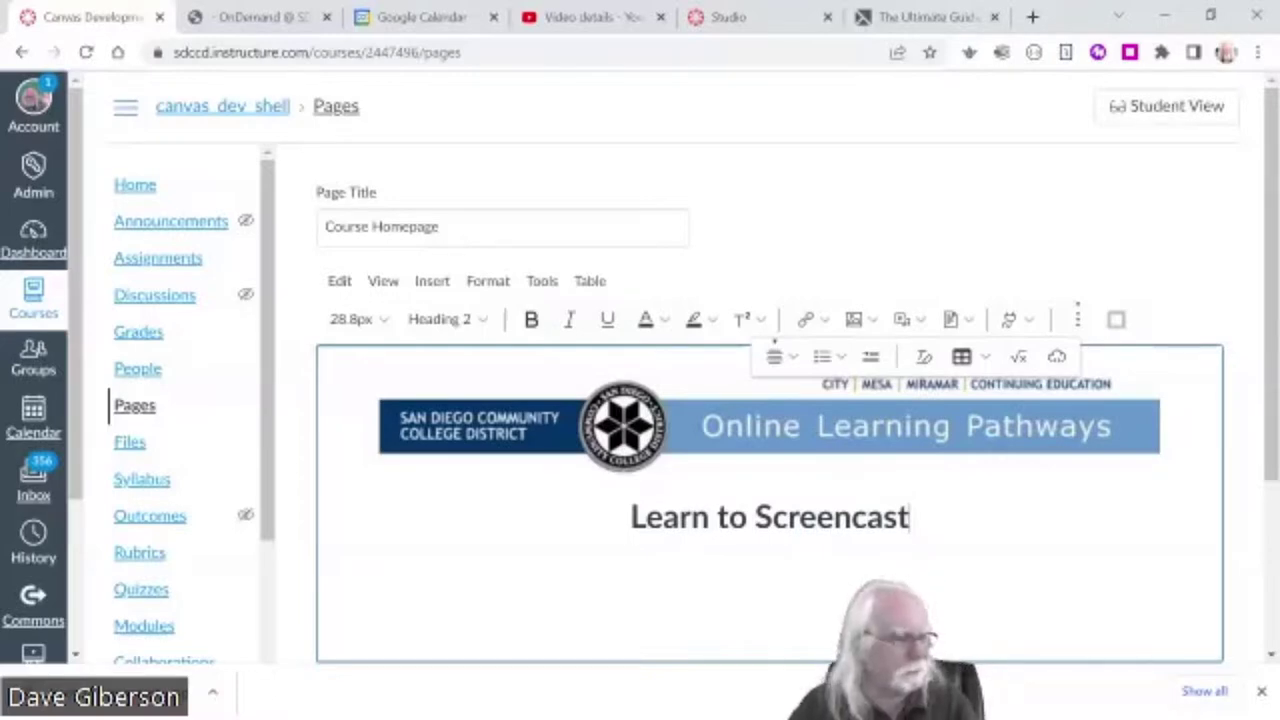
click(747, 517)
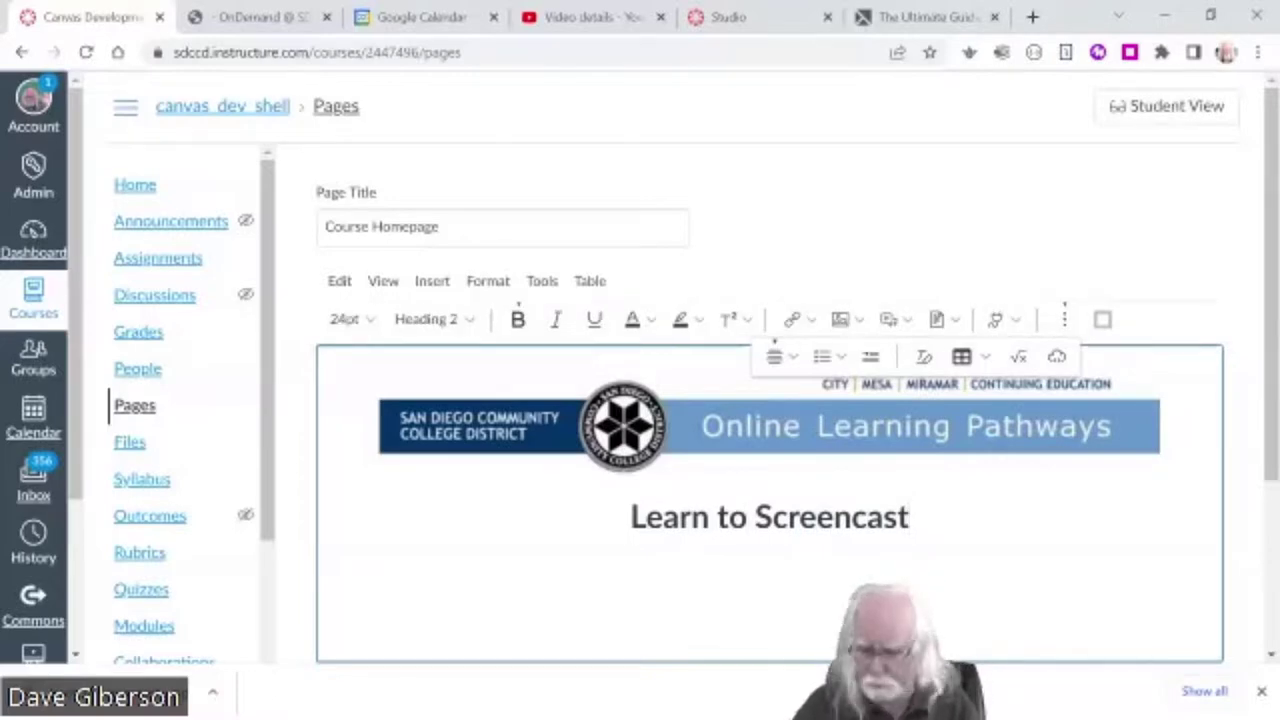
click(330, 577)
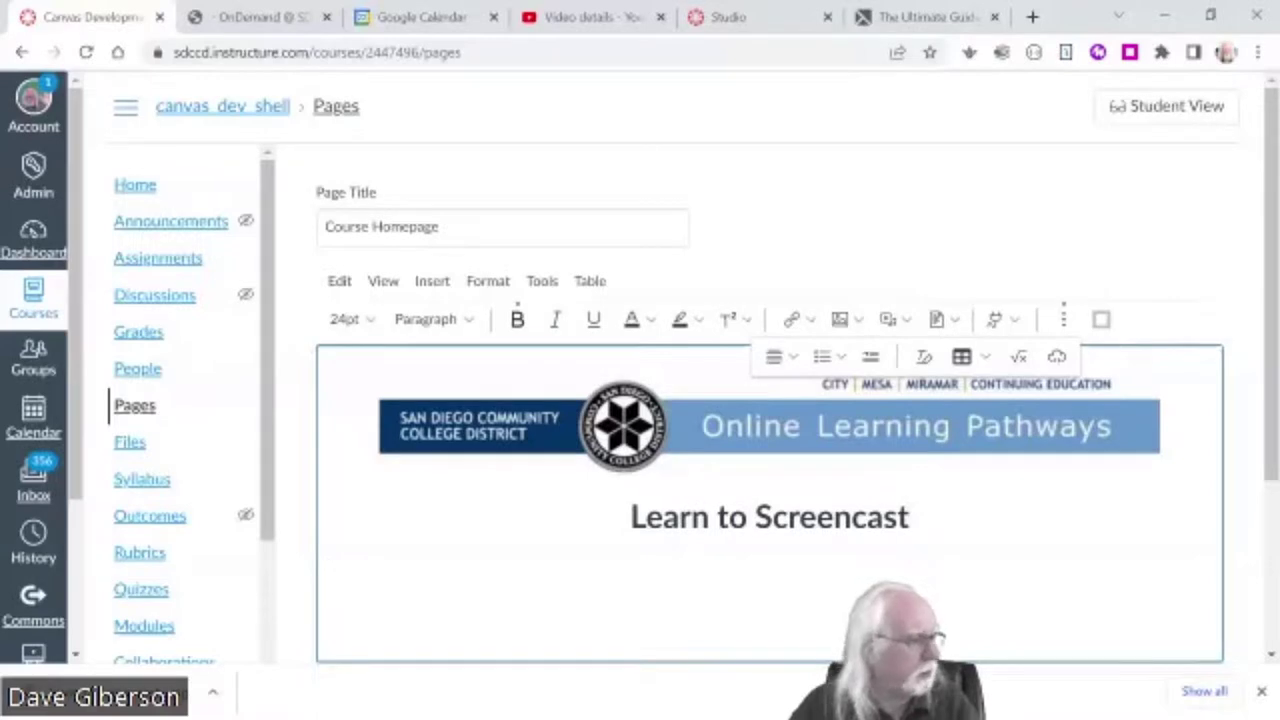
click(781, 357)
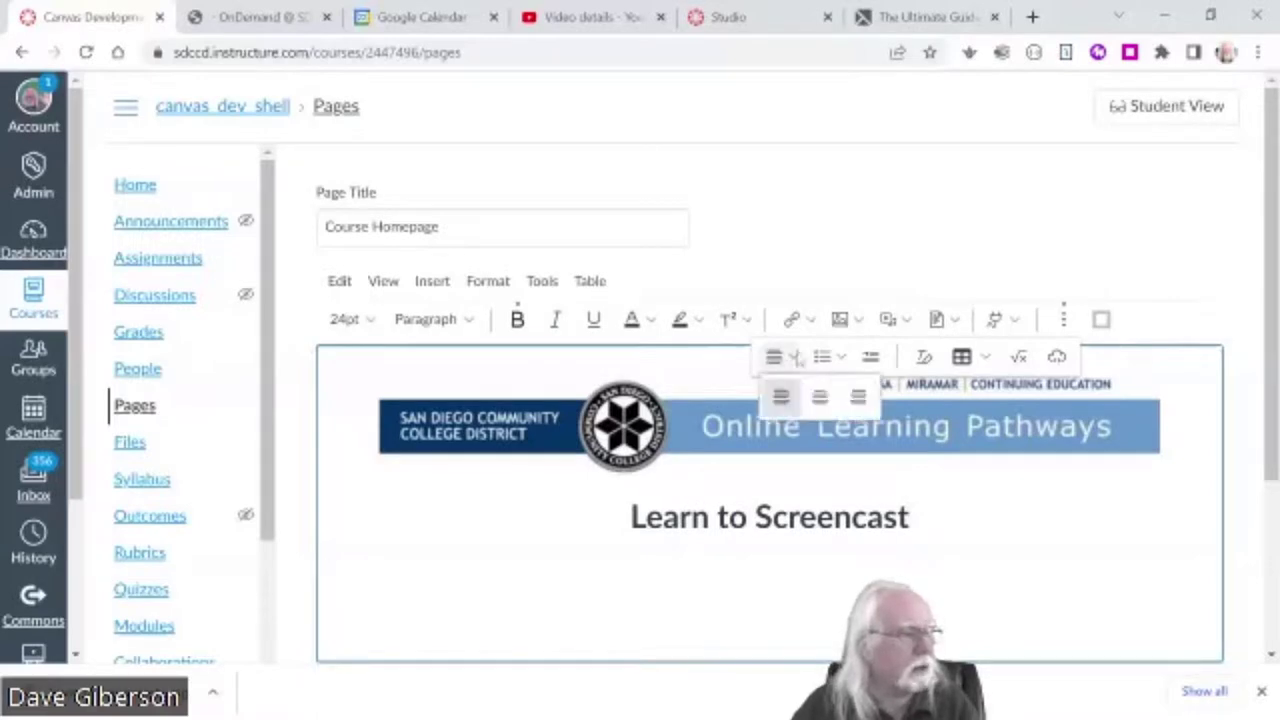
click(818, 395)
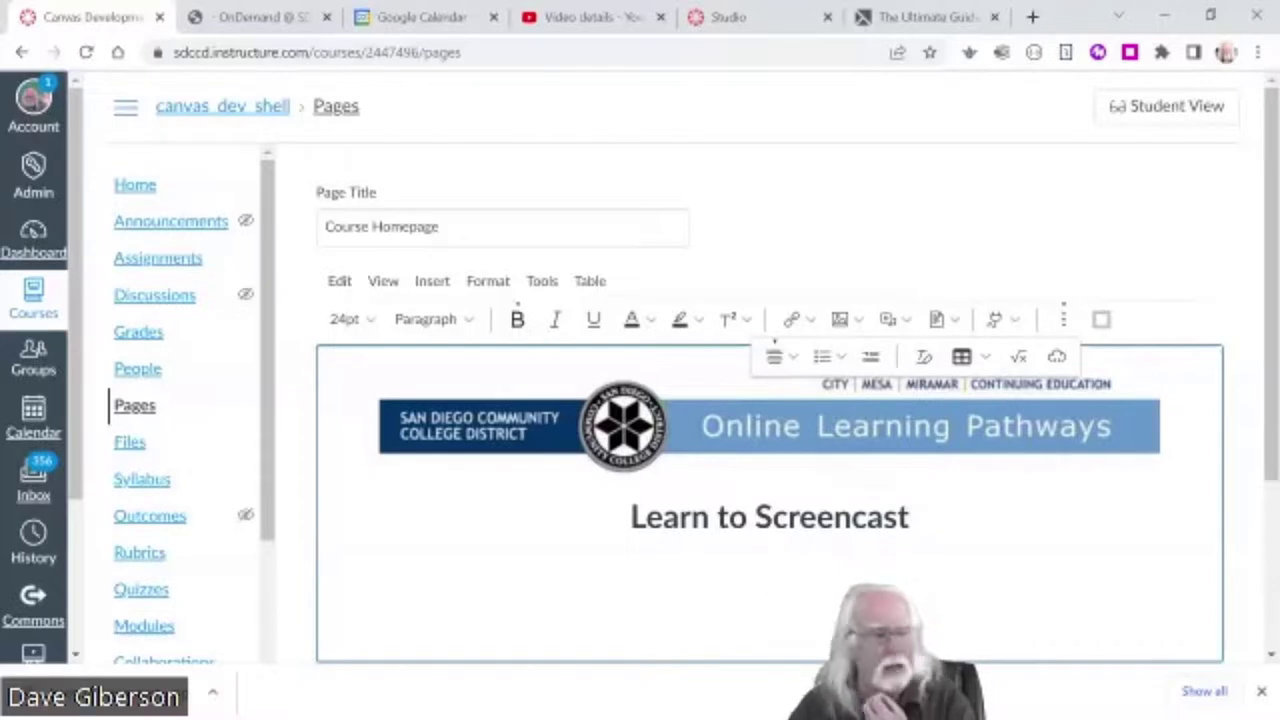
- In the Canvas Studio library, filter to collections and open Screencasting Course Videos
click(1016, 322)
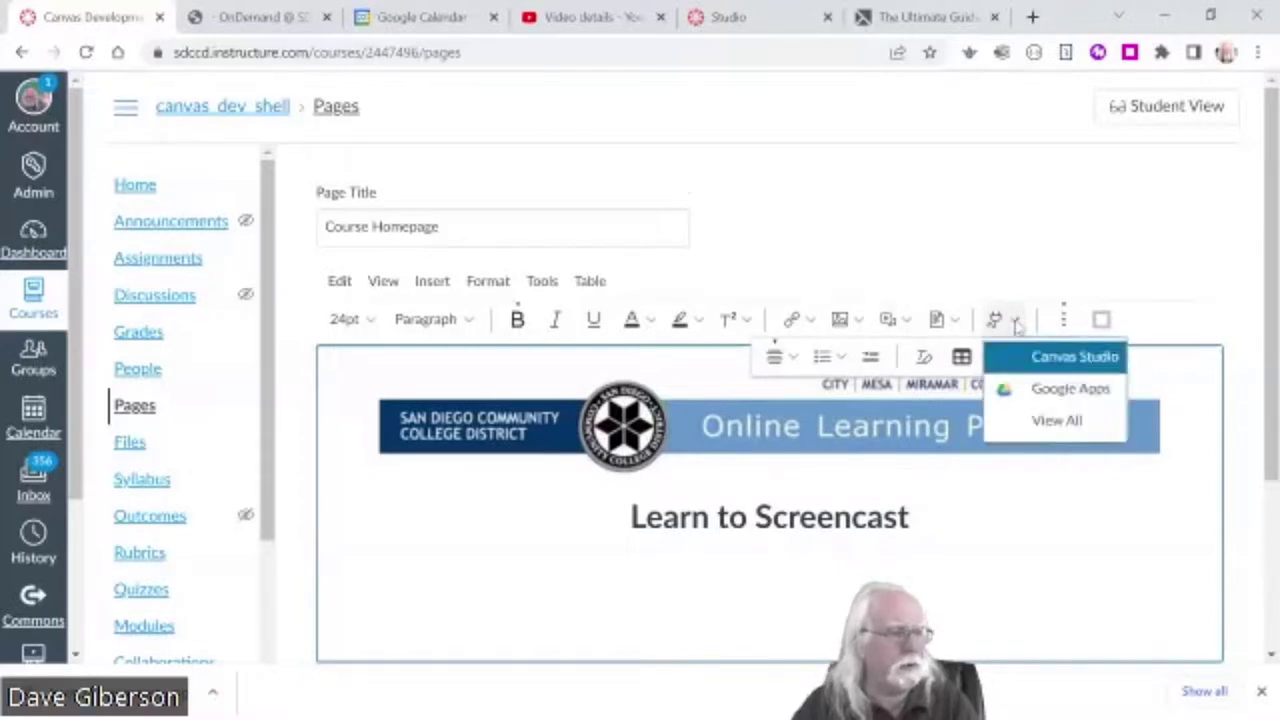
click(1062, 360)
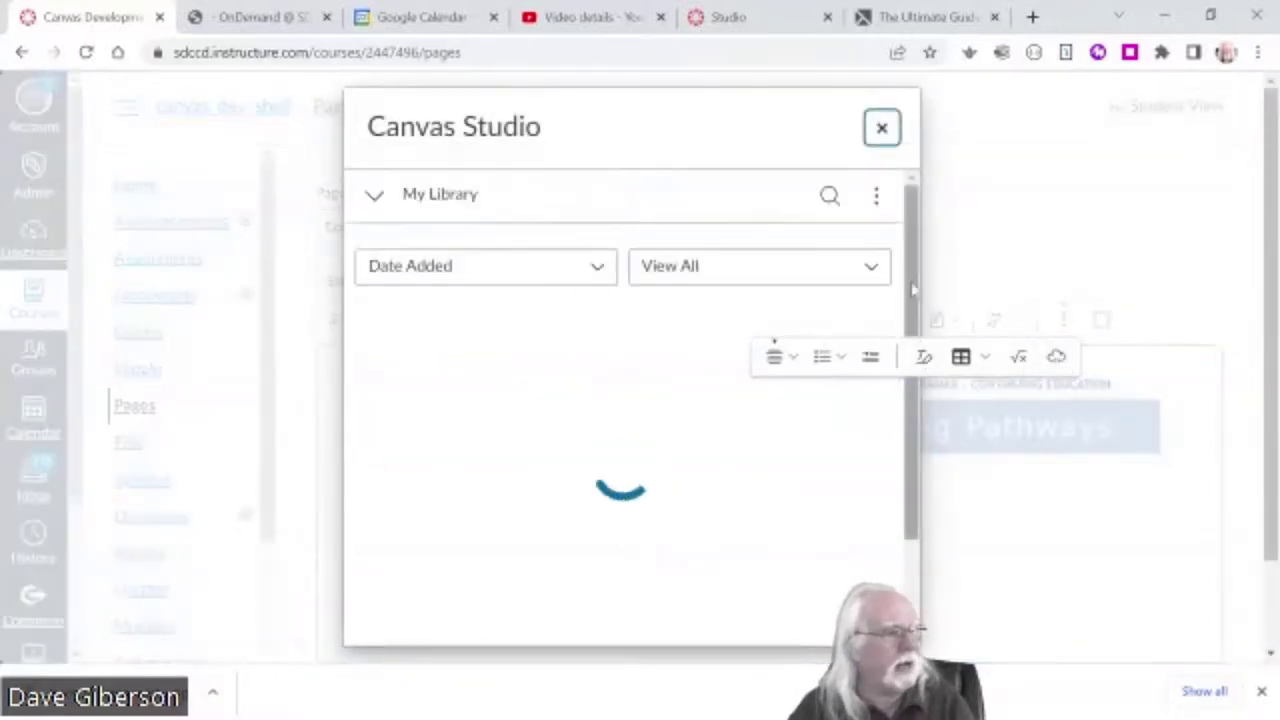
click(866, 274)
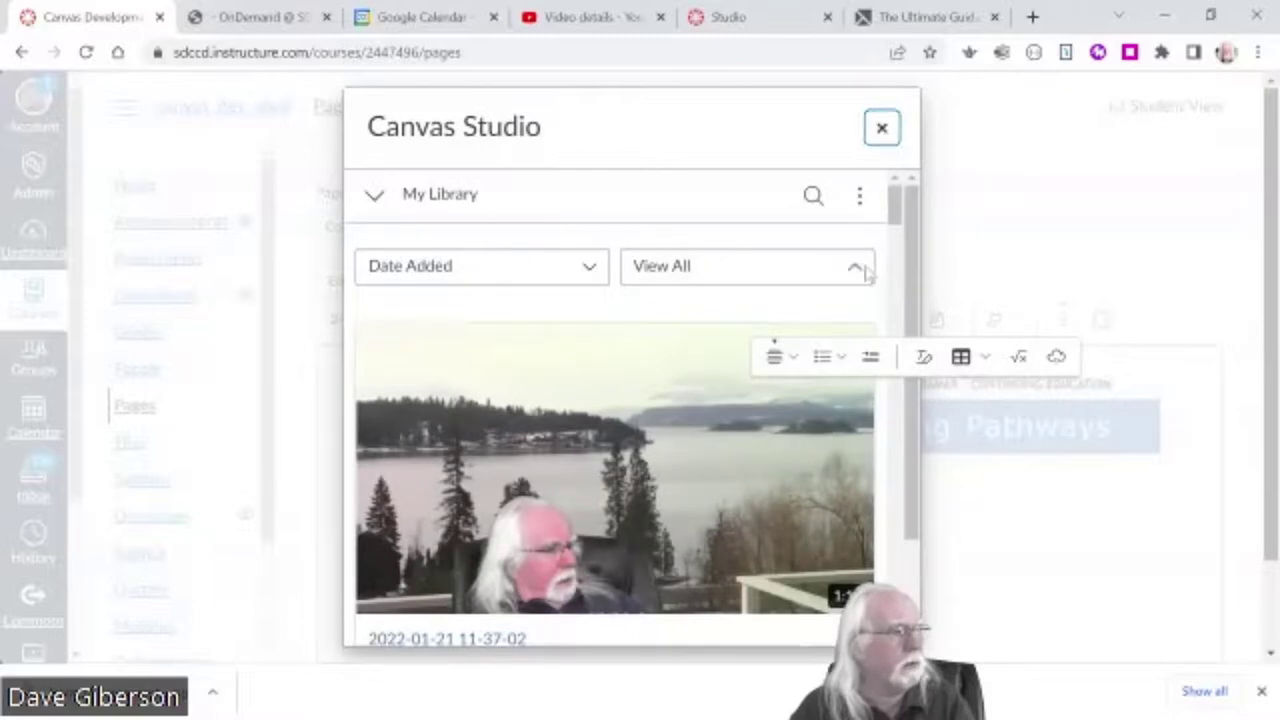
click(706, 350)
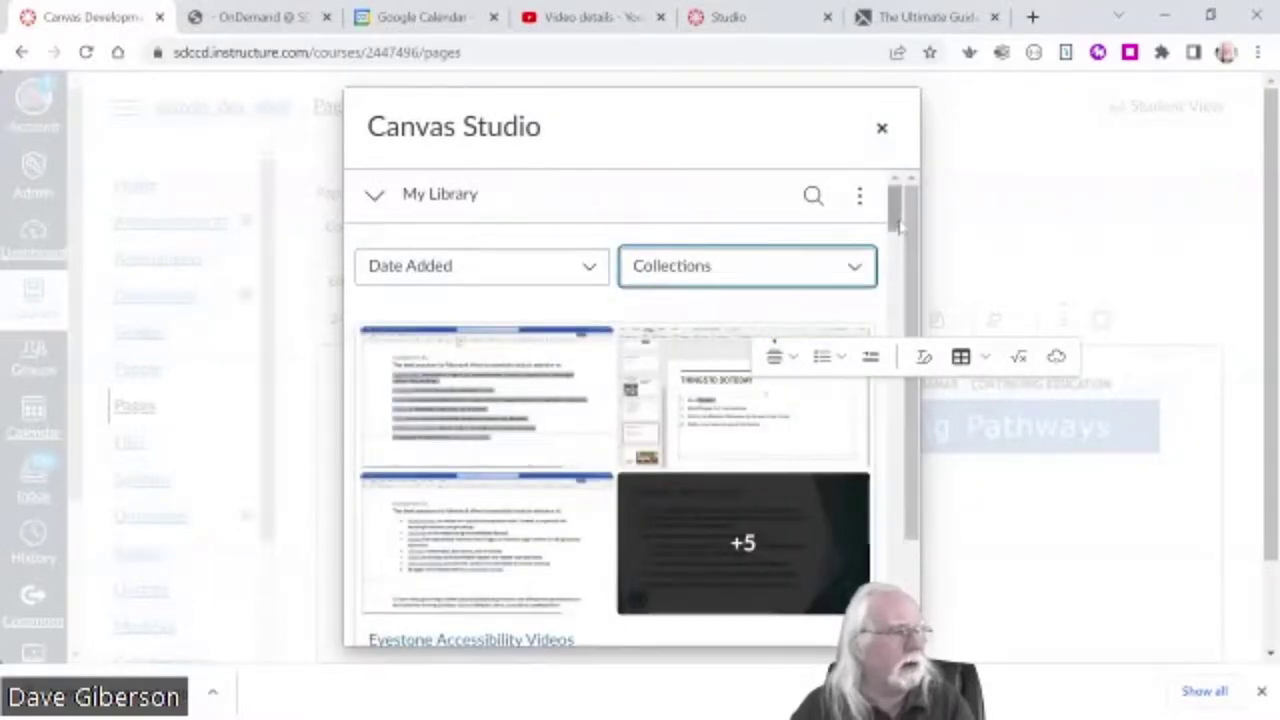
drag(897, 228, 896, 440)
mouse_move(606, 314)
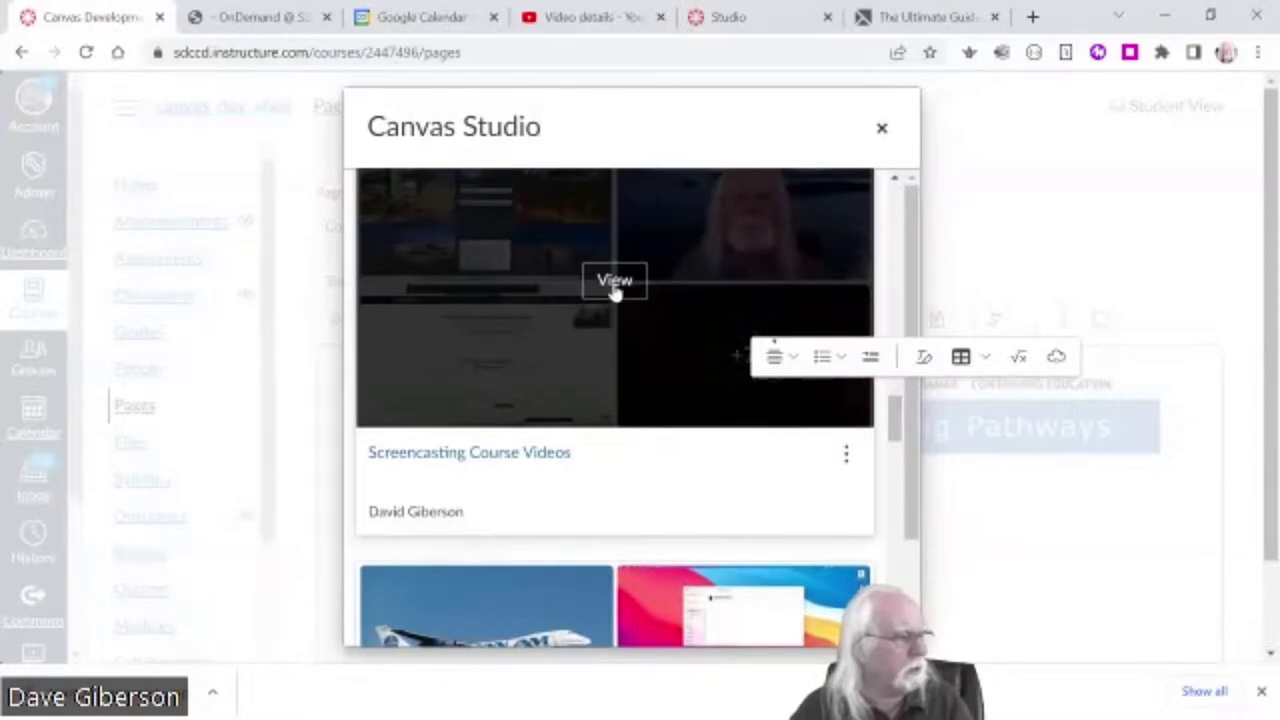
click(615, 282)
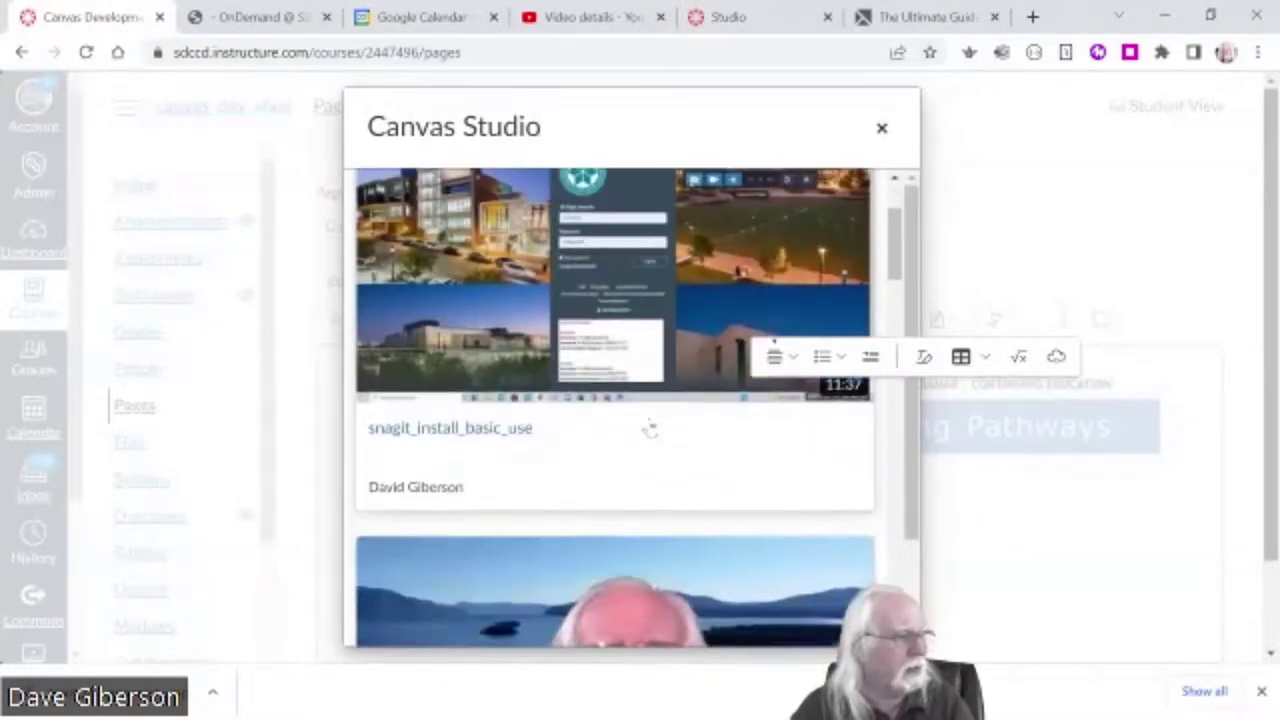
- Select the screencasting_flex_homepage_intro video and embed it in the page
scroll(650, 428, down, 3)
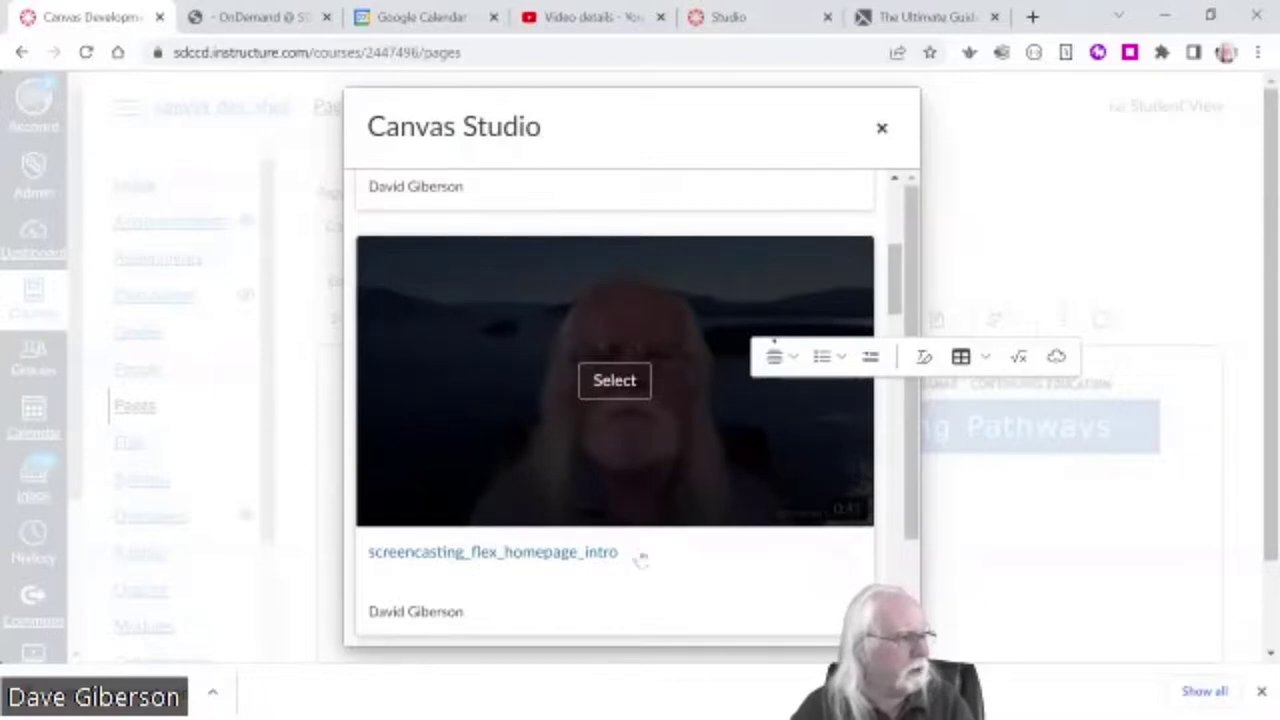
click(614, 380)
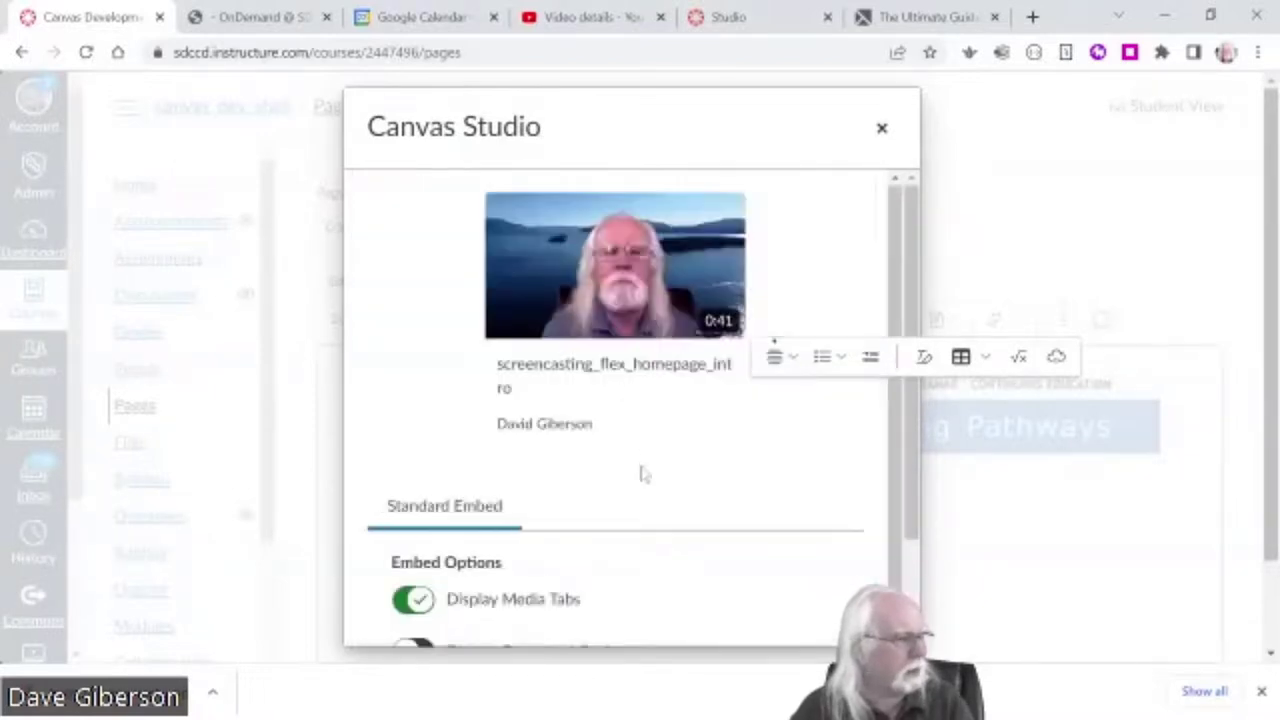
drag(920, 532, 913, 570)
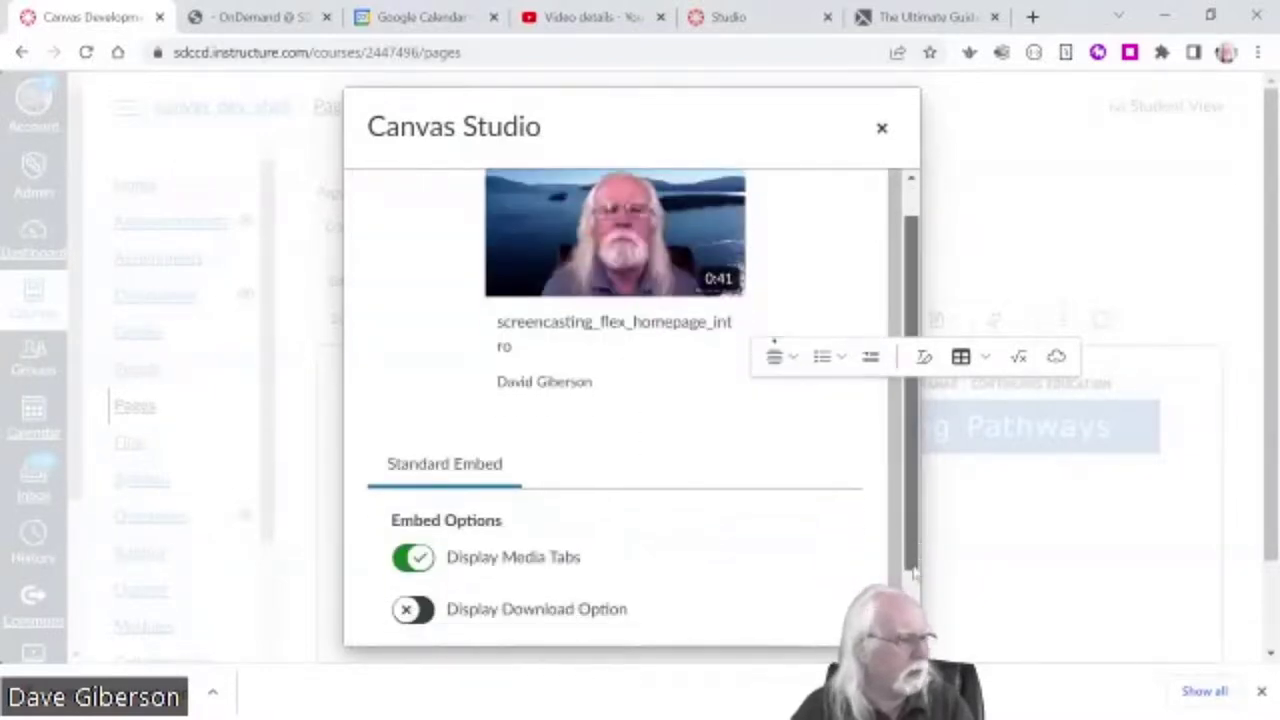
scroll(913, 570, down, 1)
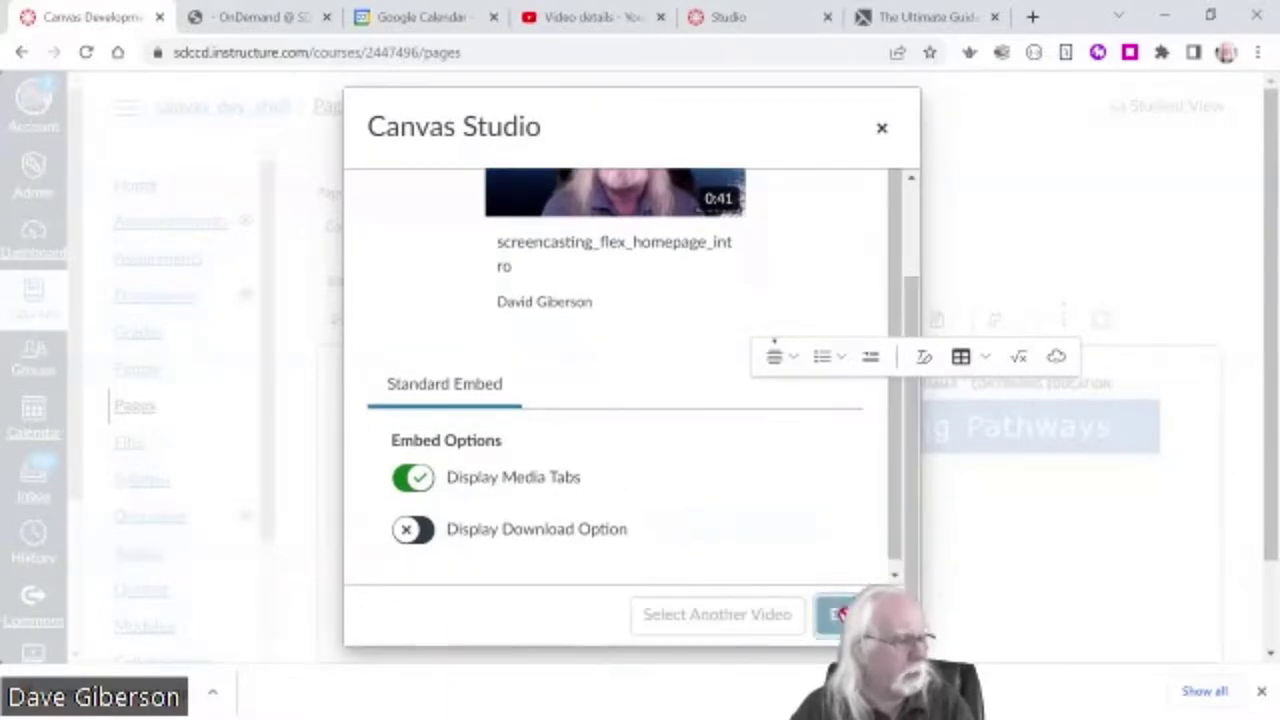
click(838, 614)
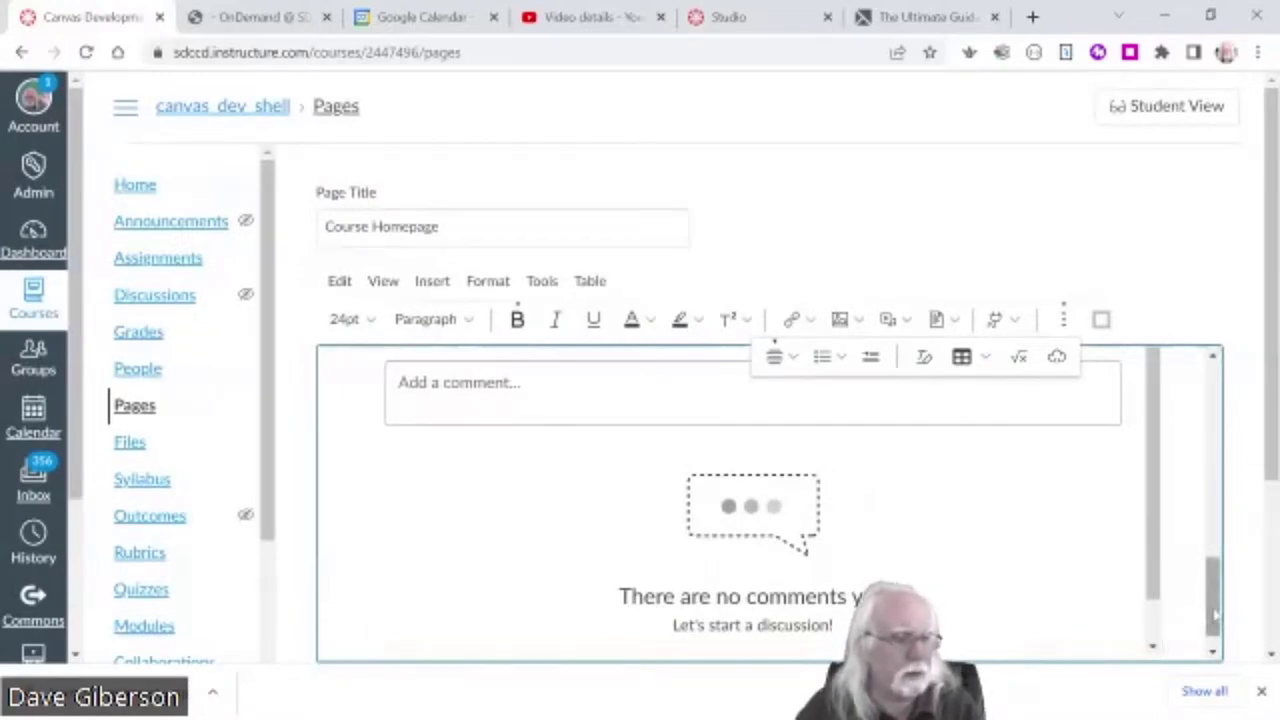
- Add a new line after the instructor contact sentence at the end of the course description
drag(1213, 598, 1212, 652)
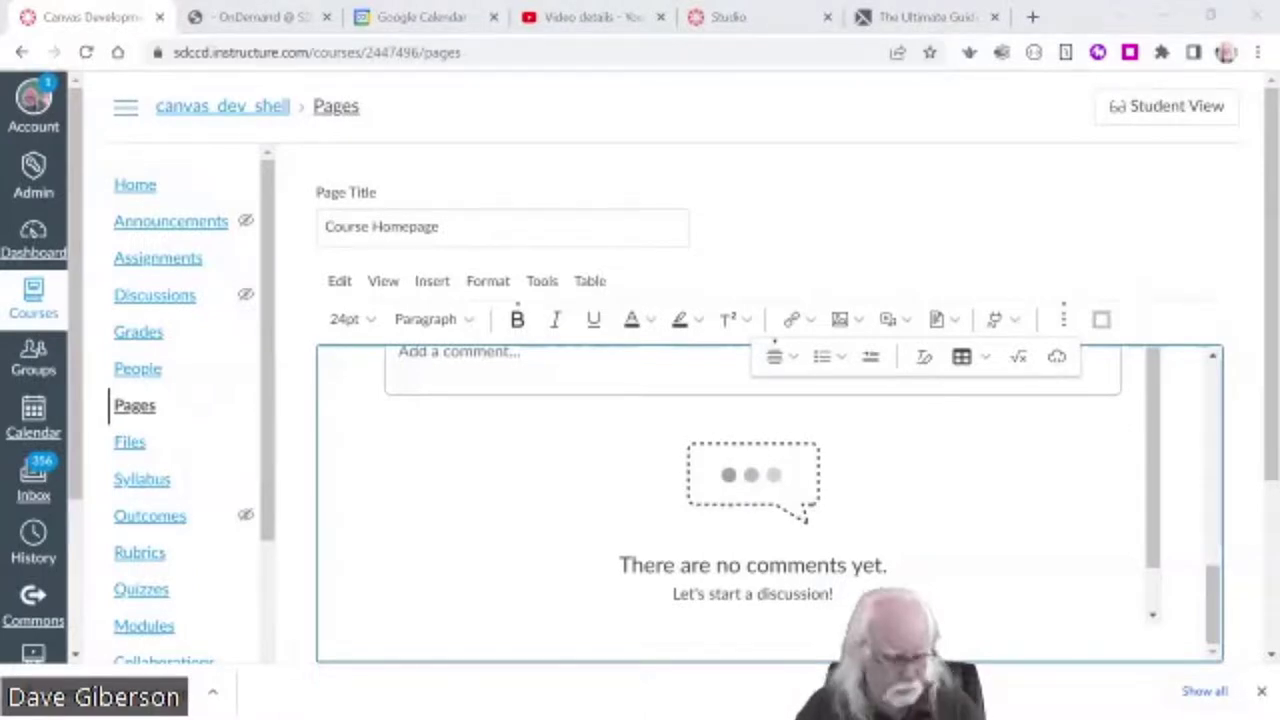
click(1152, 614)
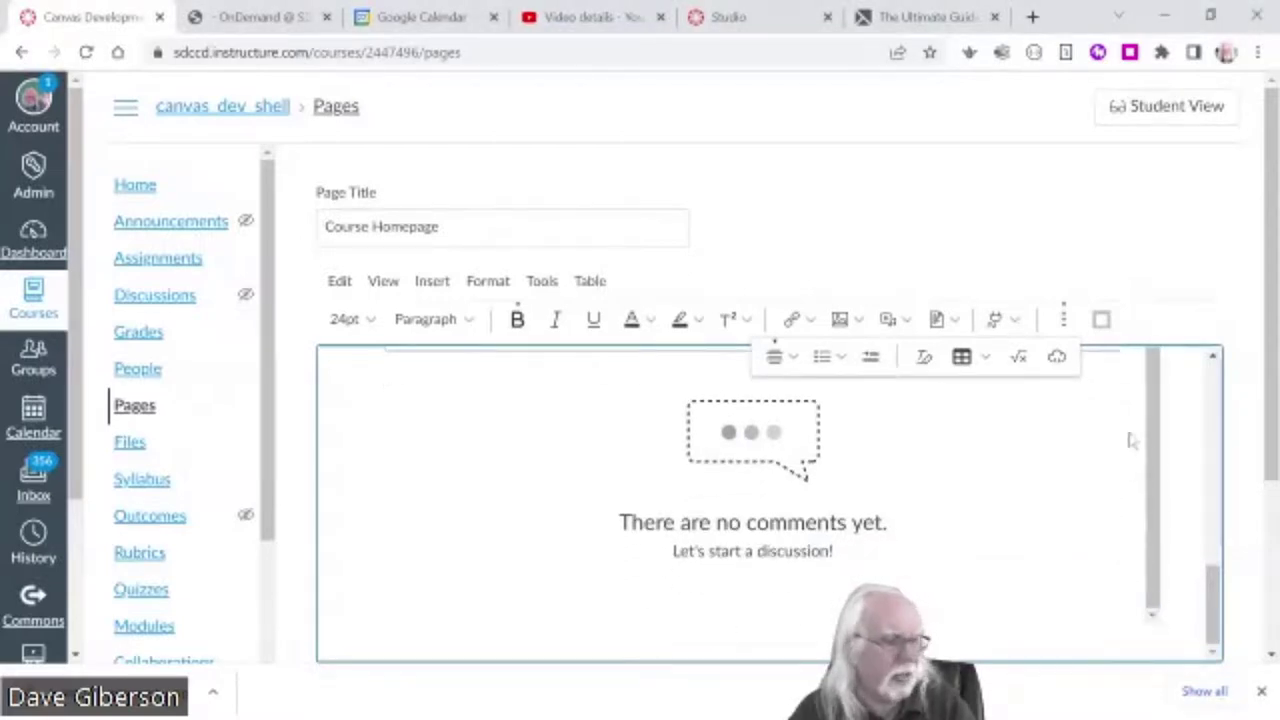
drag(1211, 598, 1228, 511)
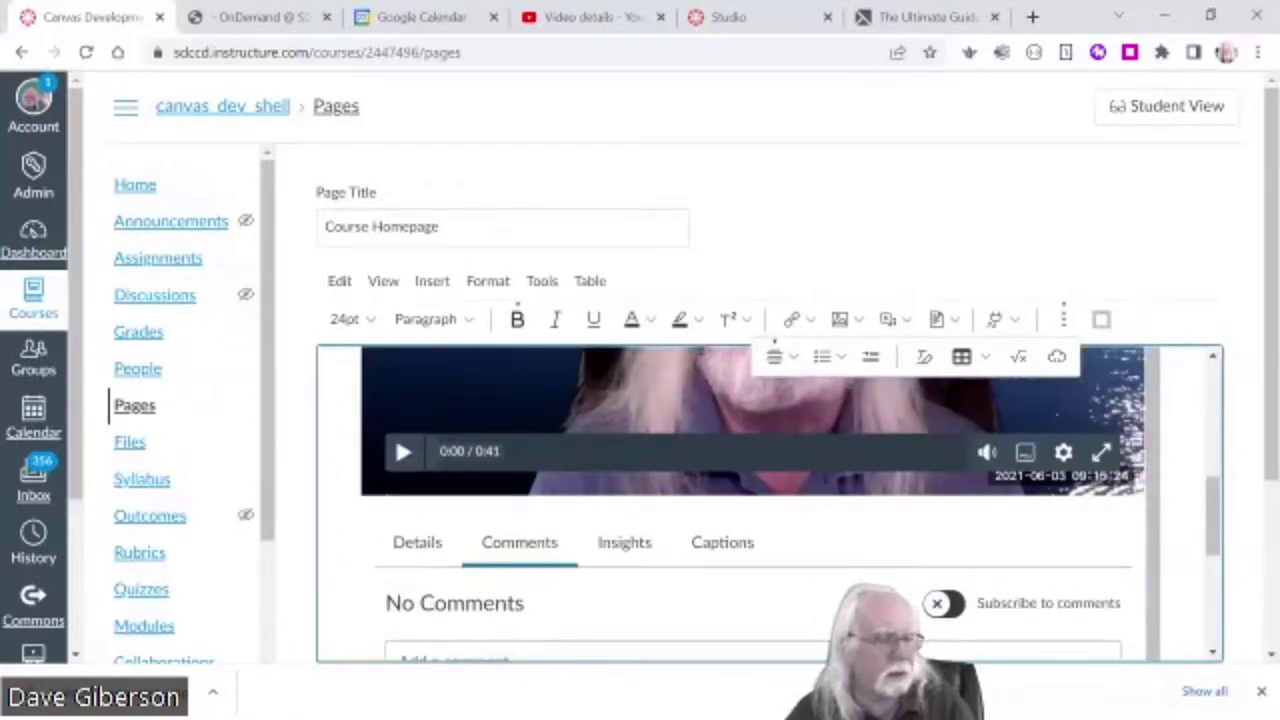
scroll(1155, 622, down, 5)
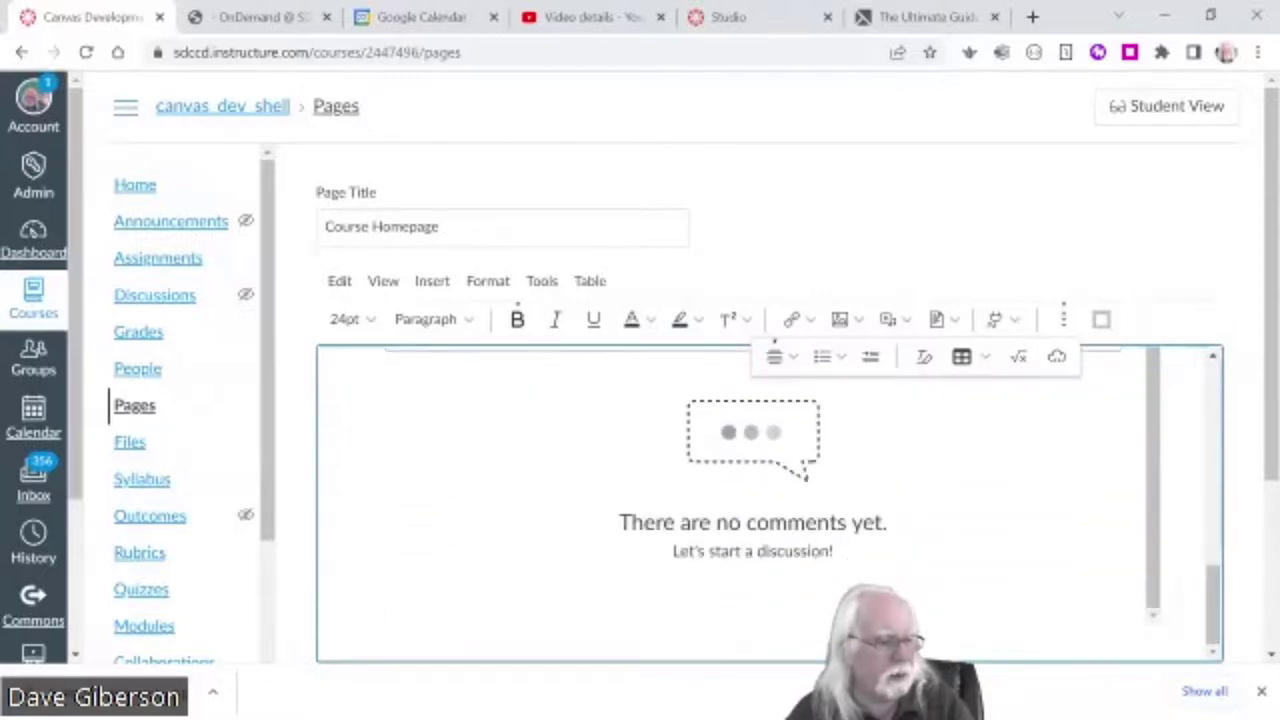
scroll(752, 480, down, 1)
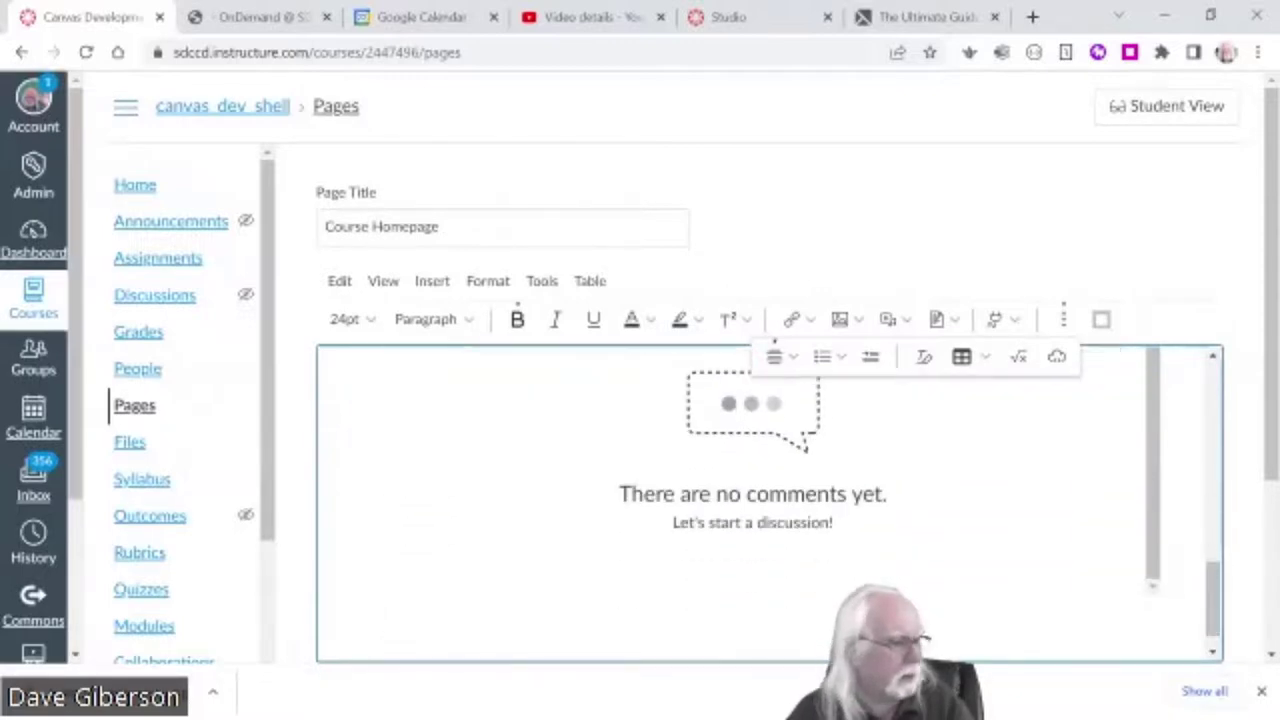
scroll(1213, 640, down, 3)
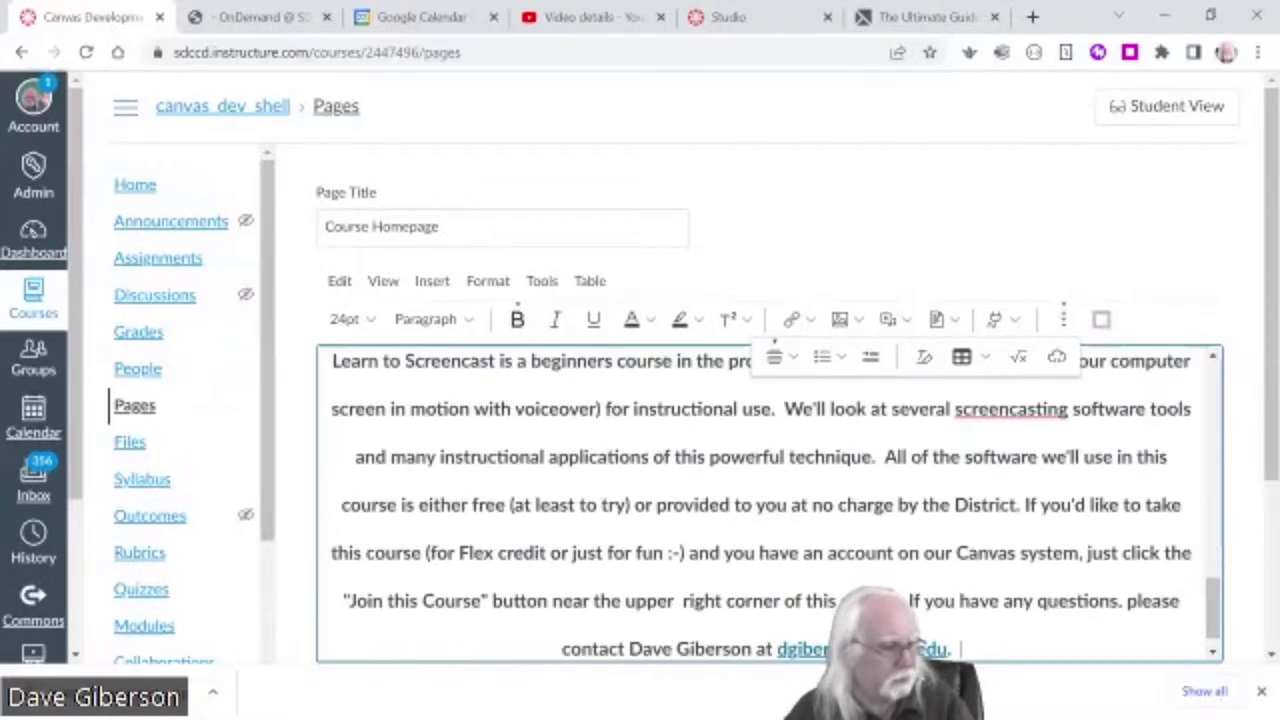
scroll(1213, 640, up, 3)
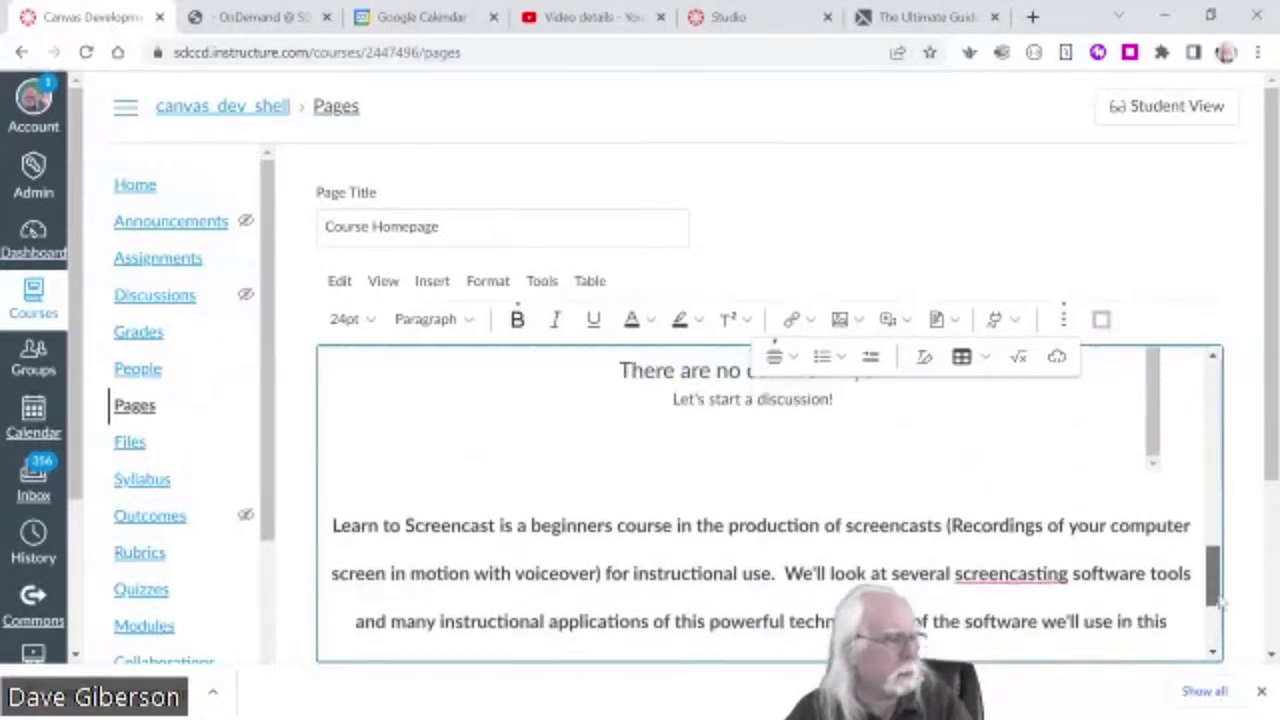
scroll(1213, 640, down, 4)
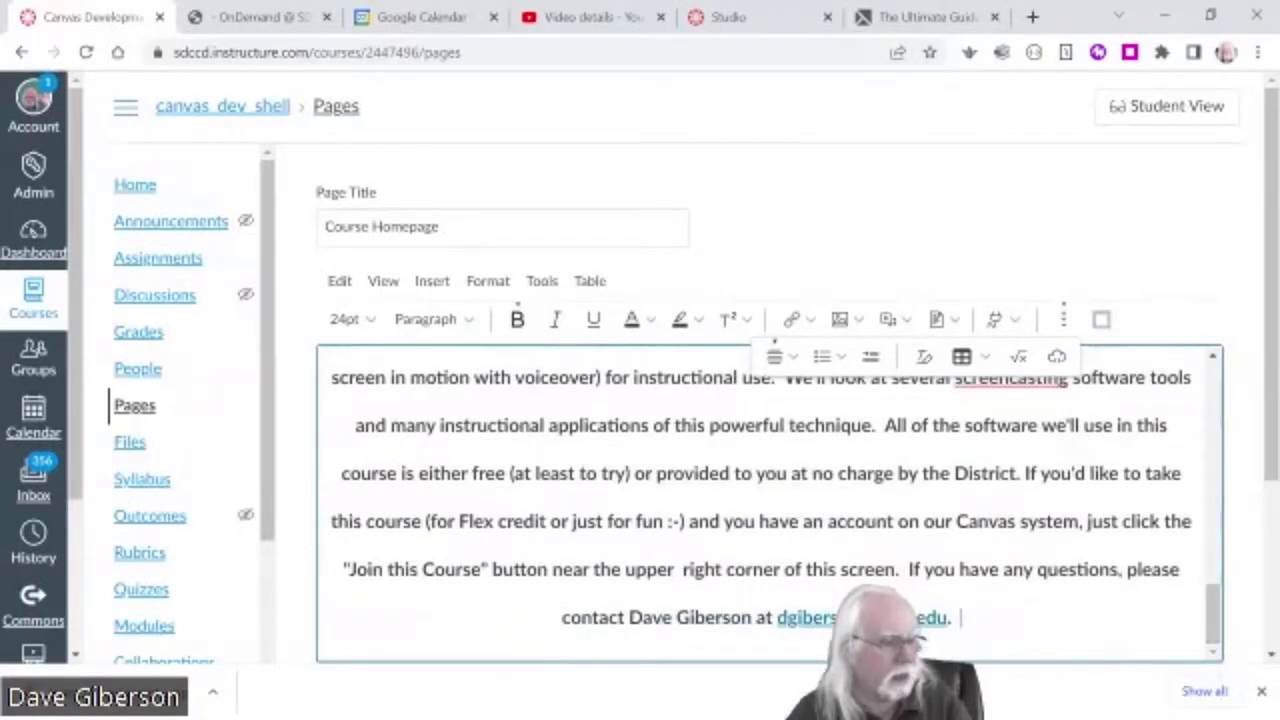
key(Return)
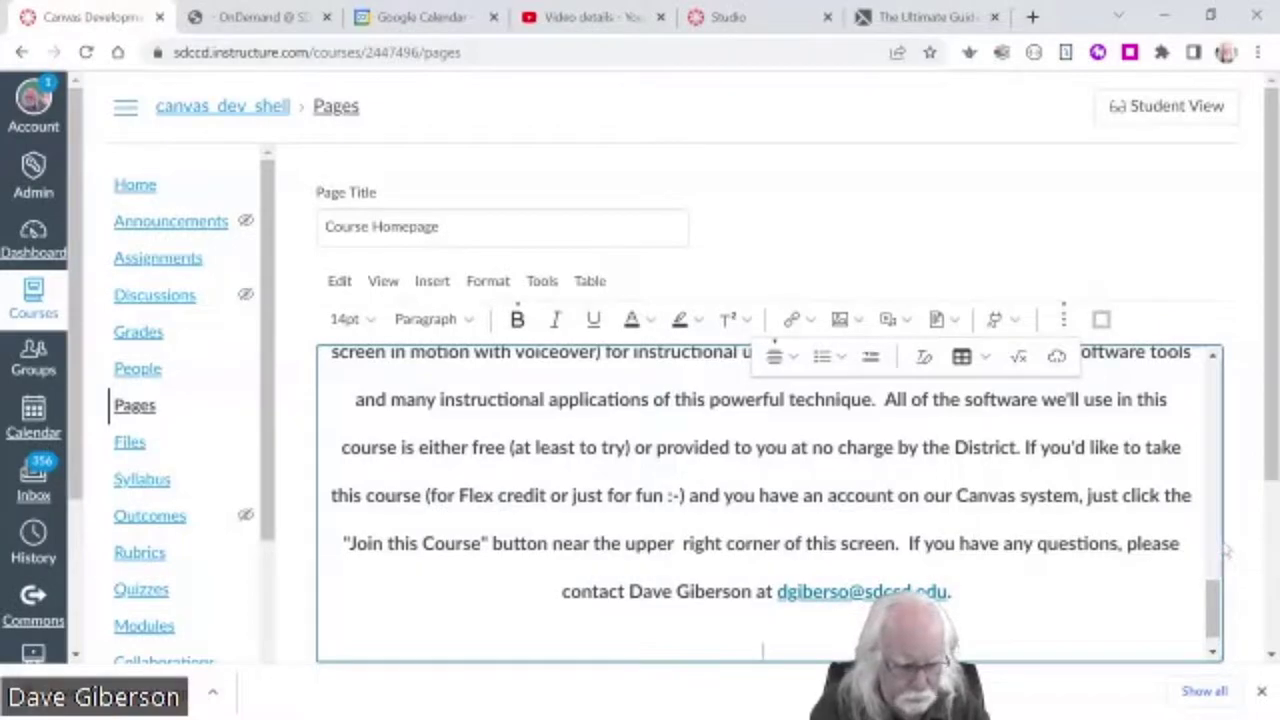
- Type 'Go To the Course' on the new line and select it for linking
text(Go)
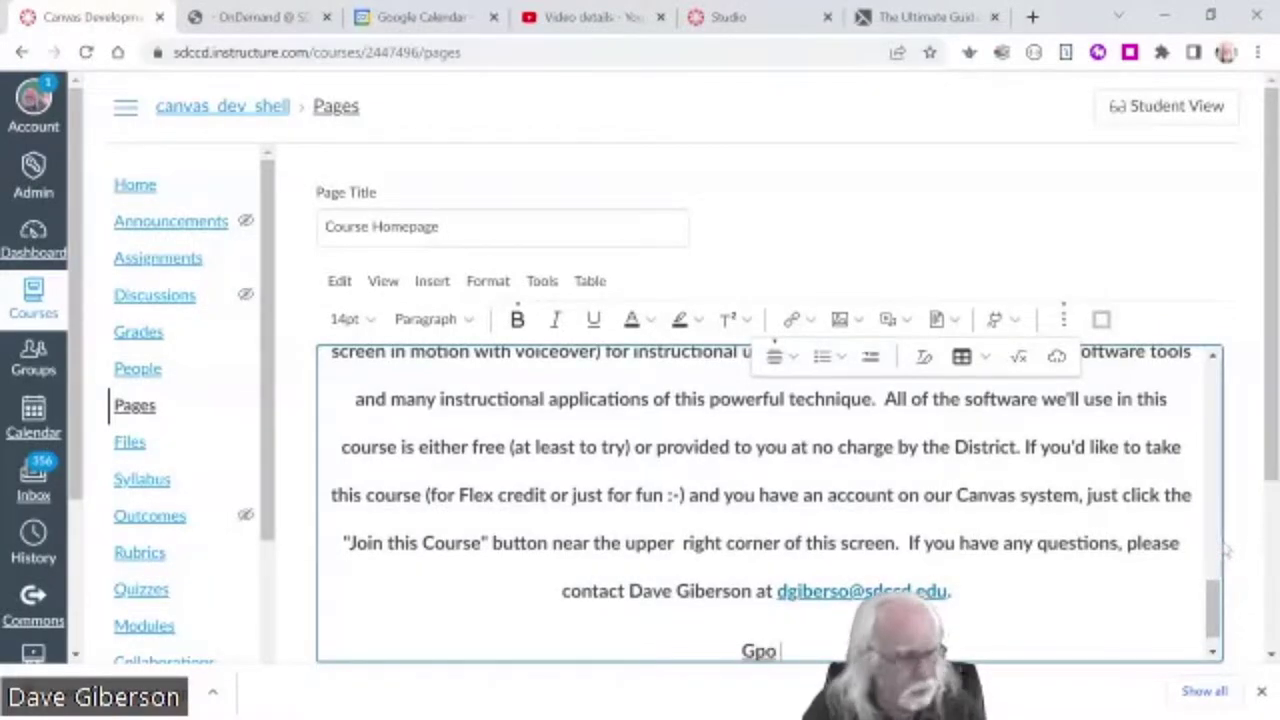
key(BackSpace)
text(o To)
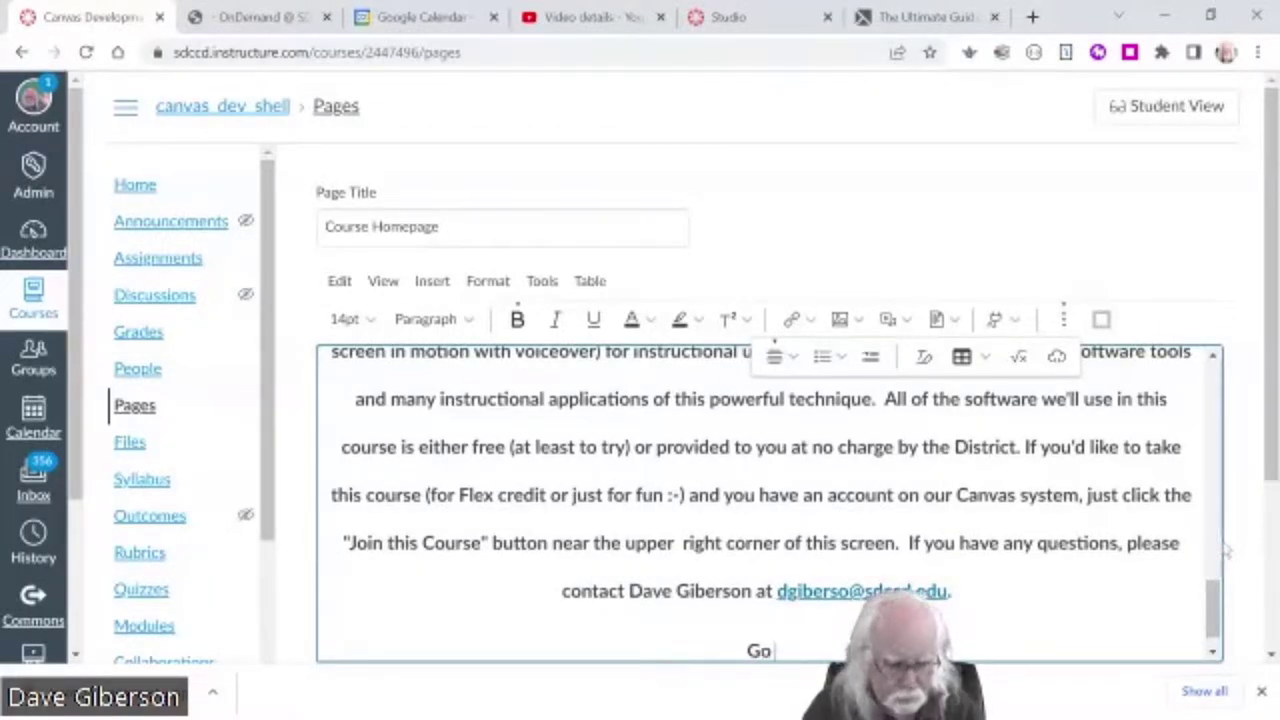
text( the Course)
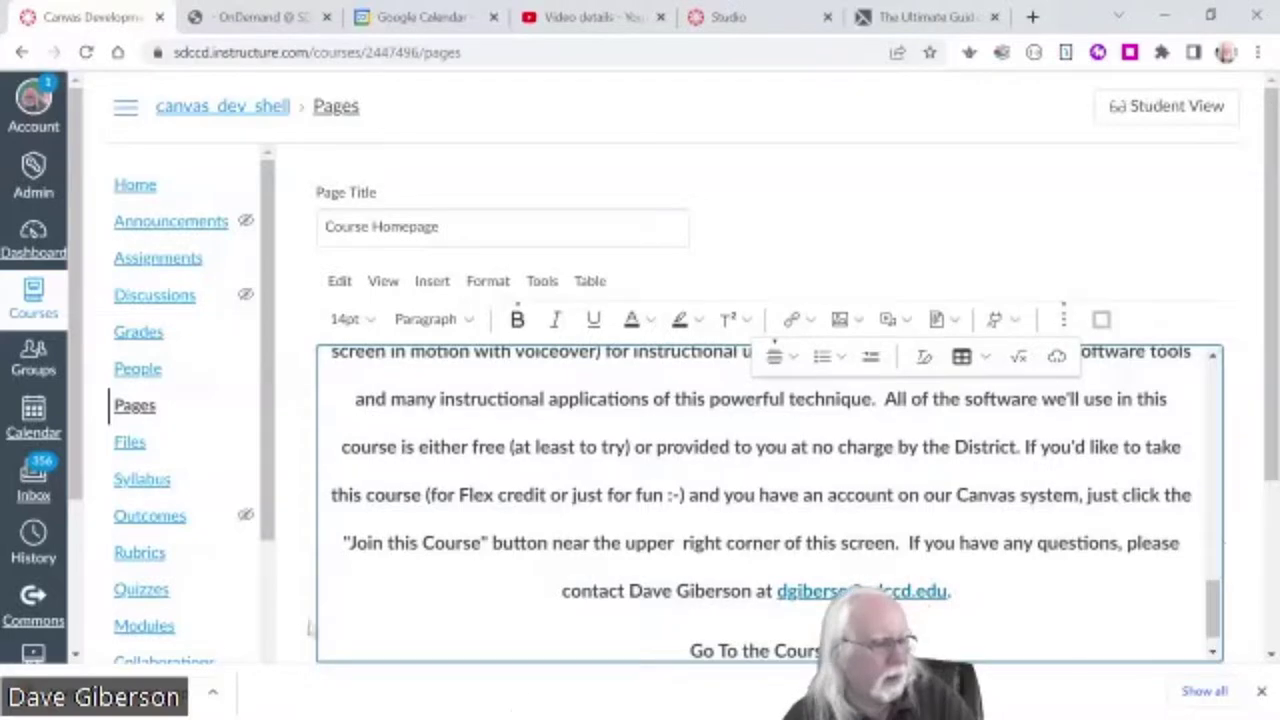
drag(690, 650, 822, 610)
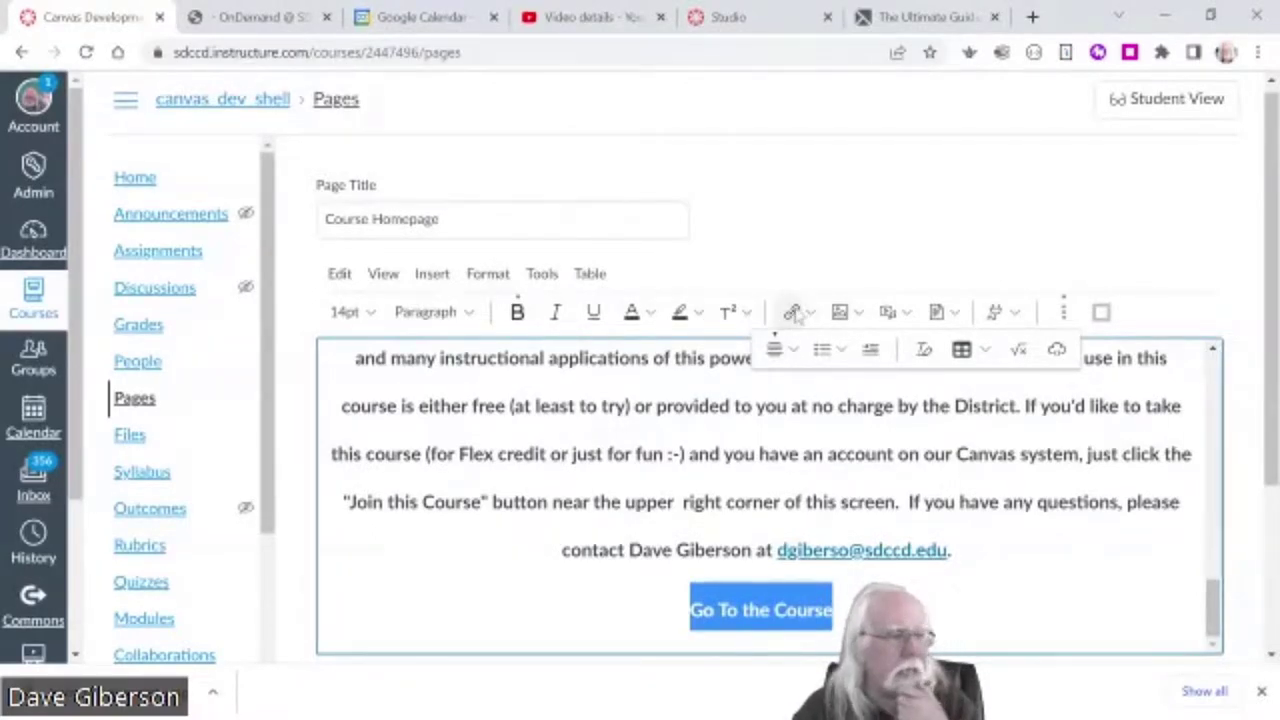
click(810, 313)
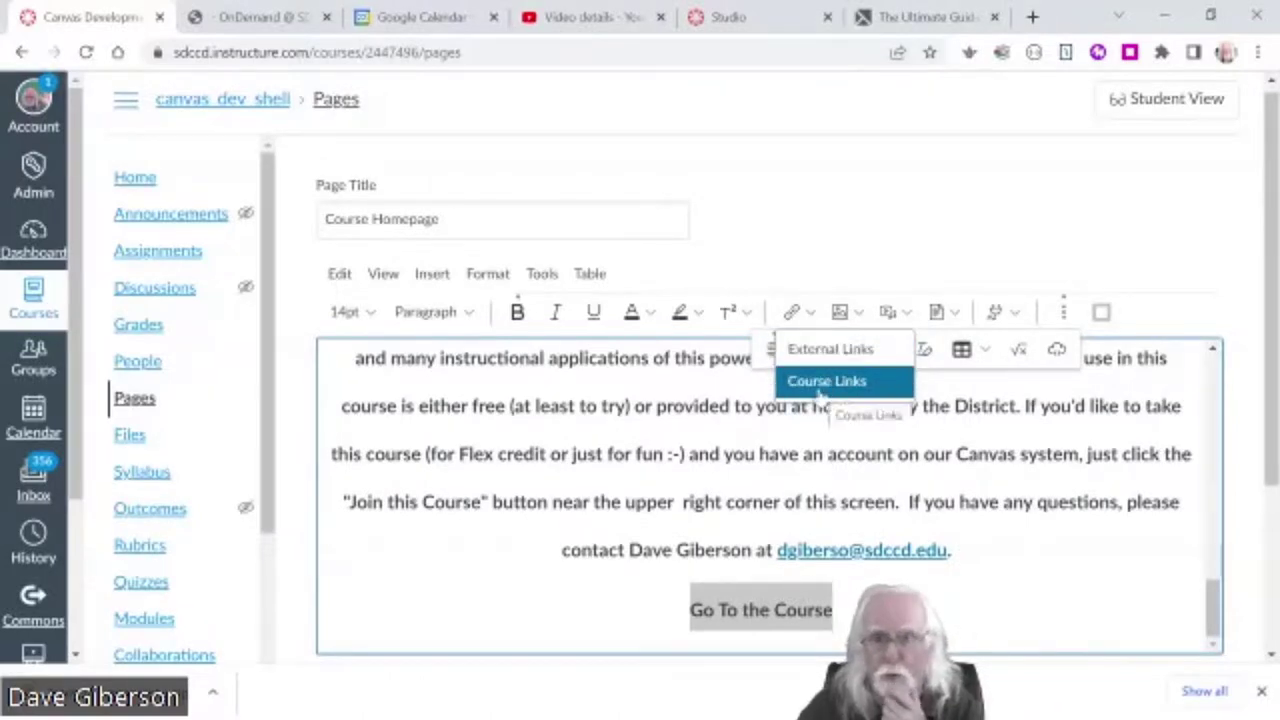
- Link the selected text to the course's Modules page from the course navigation links
click(822, 382)
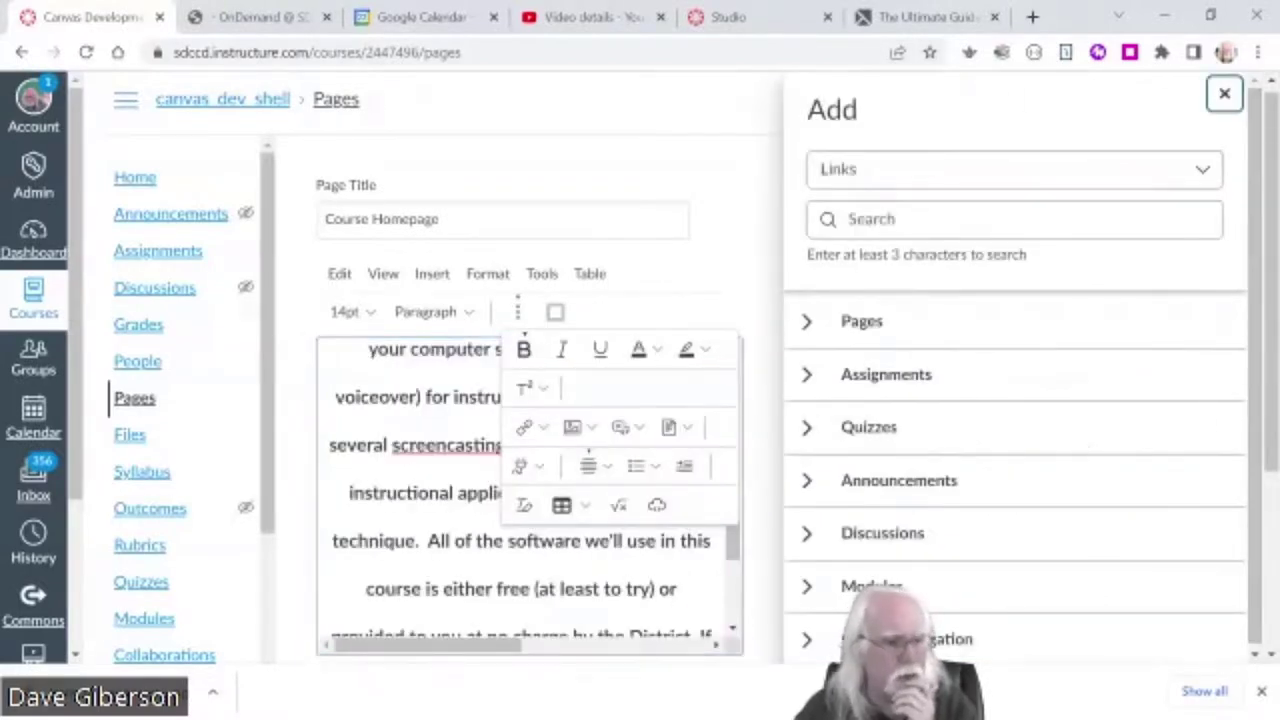
scroll(1248, 510, down, 2)
scroll(1248, 510, down, 1)
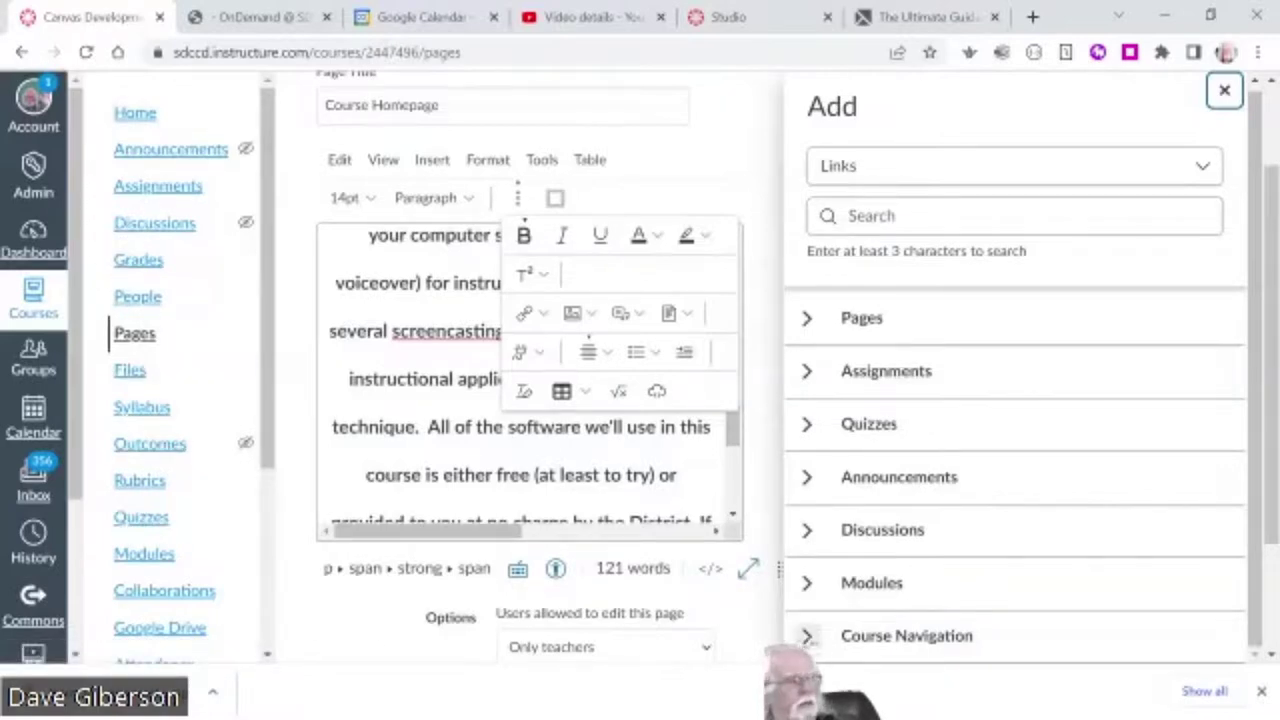
click(806, 636)
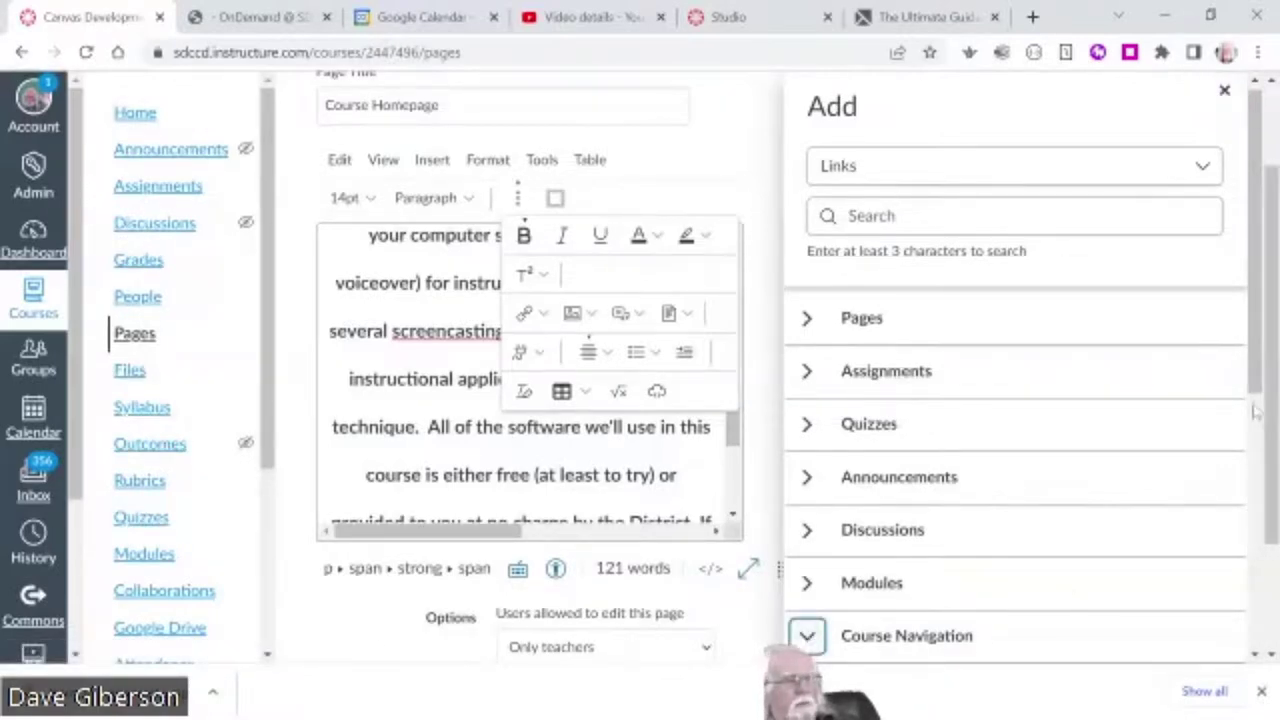
drag(1257, 402, 1257, 632)
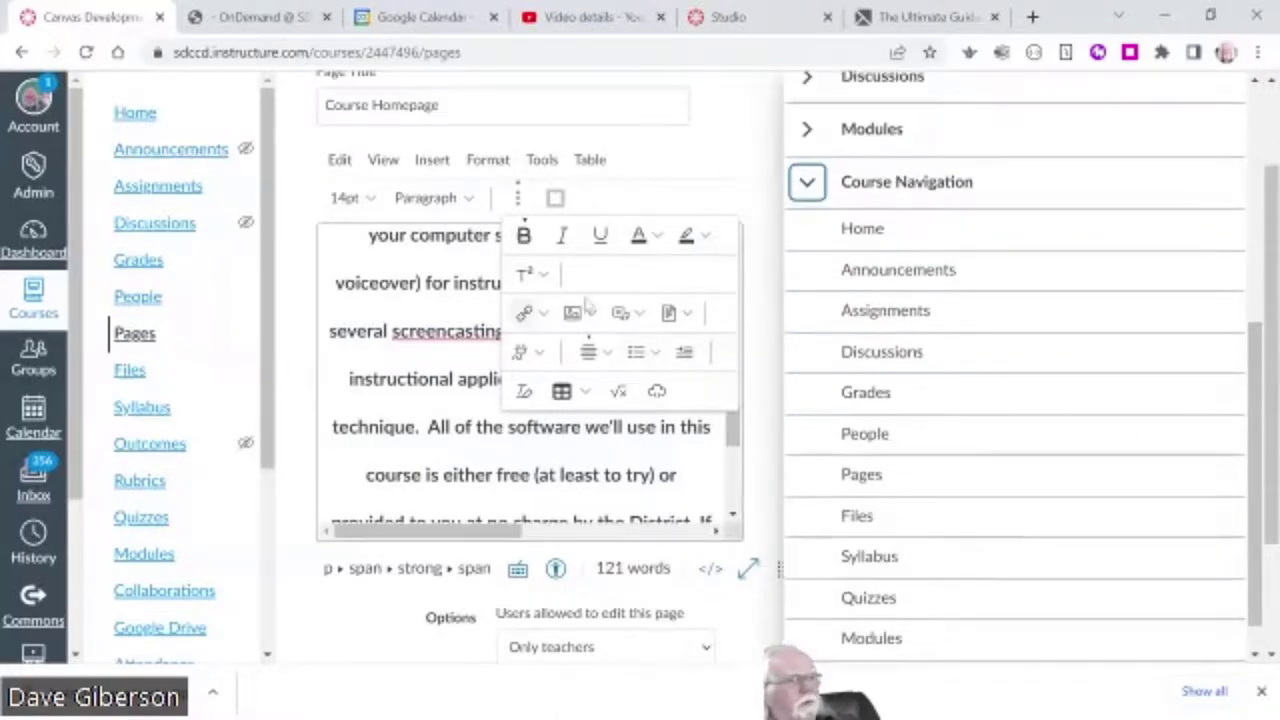
scroll(1255, 495, down, 1)
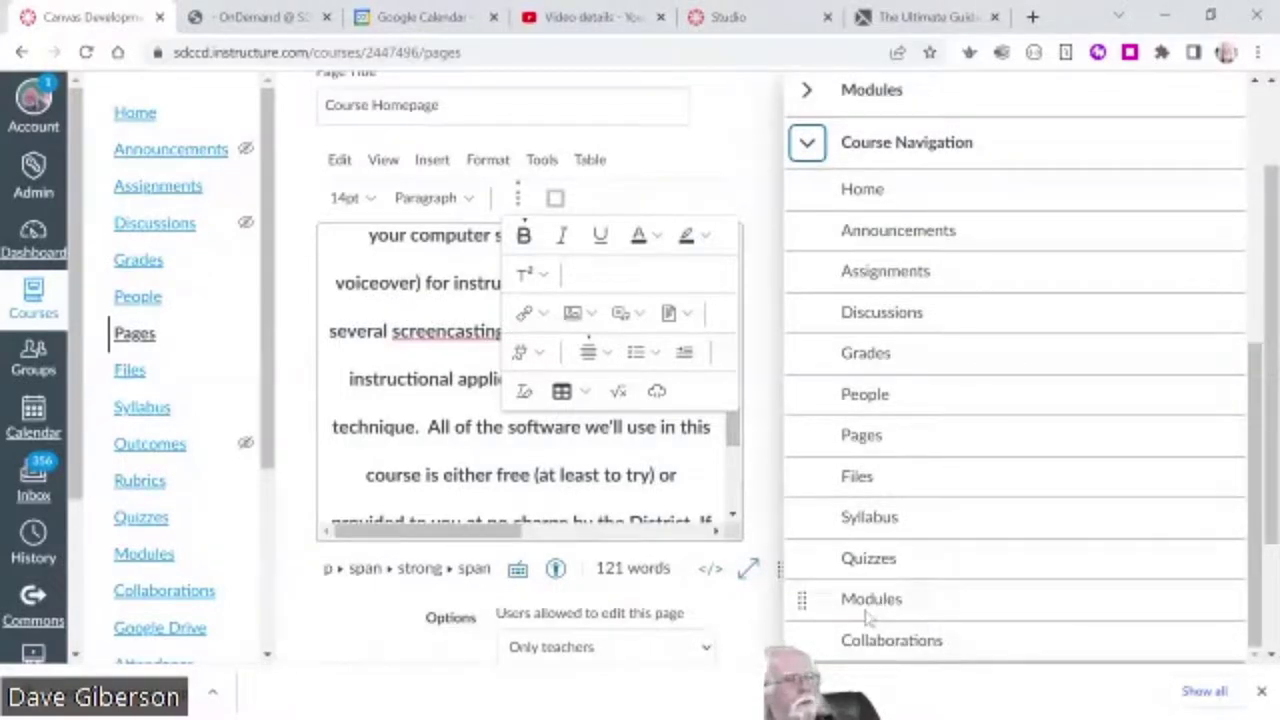
click(868, 605)
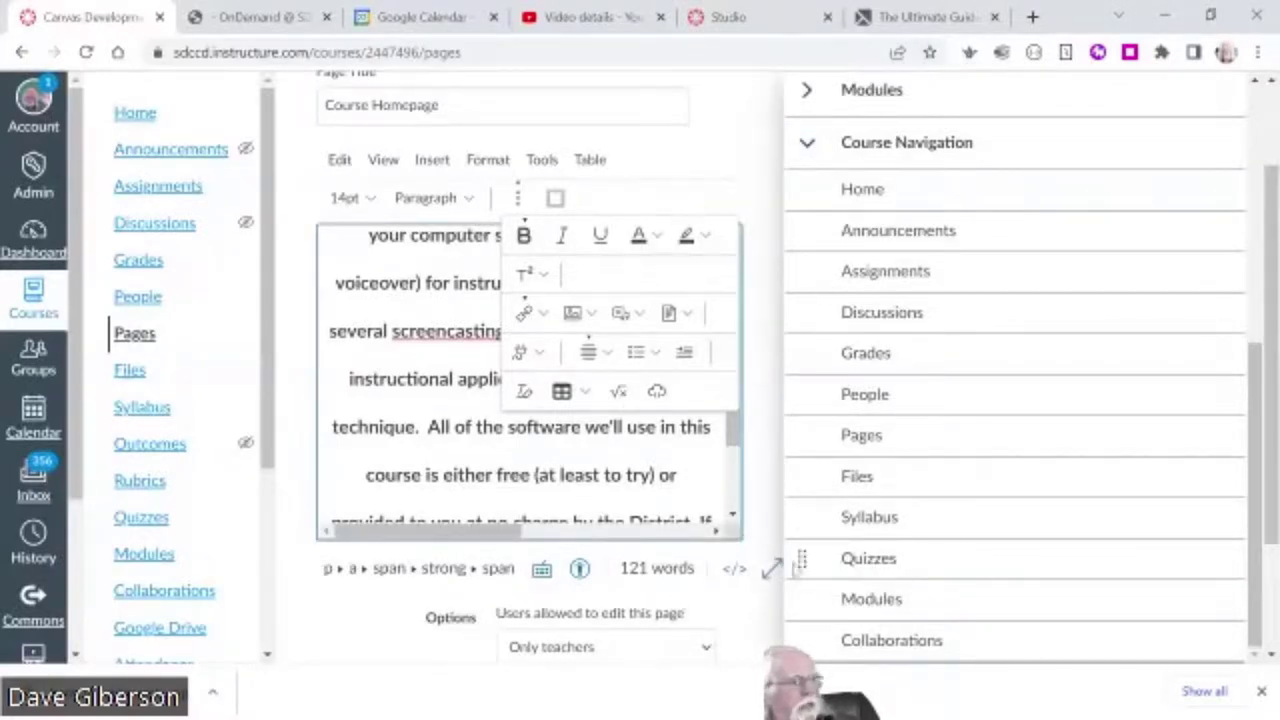
click(806, 90)
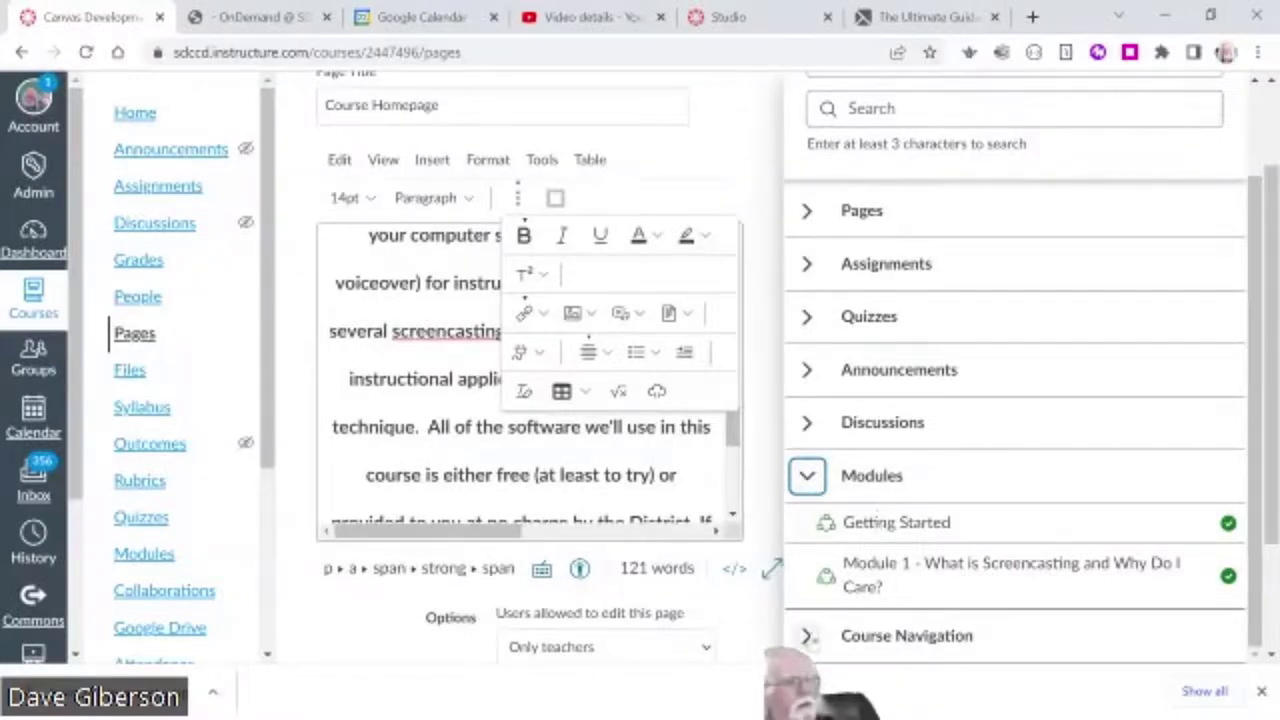
click(807, 636)
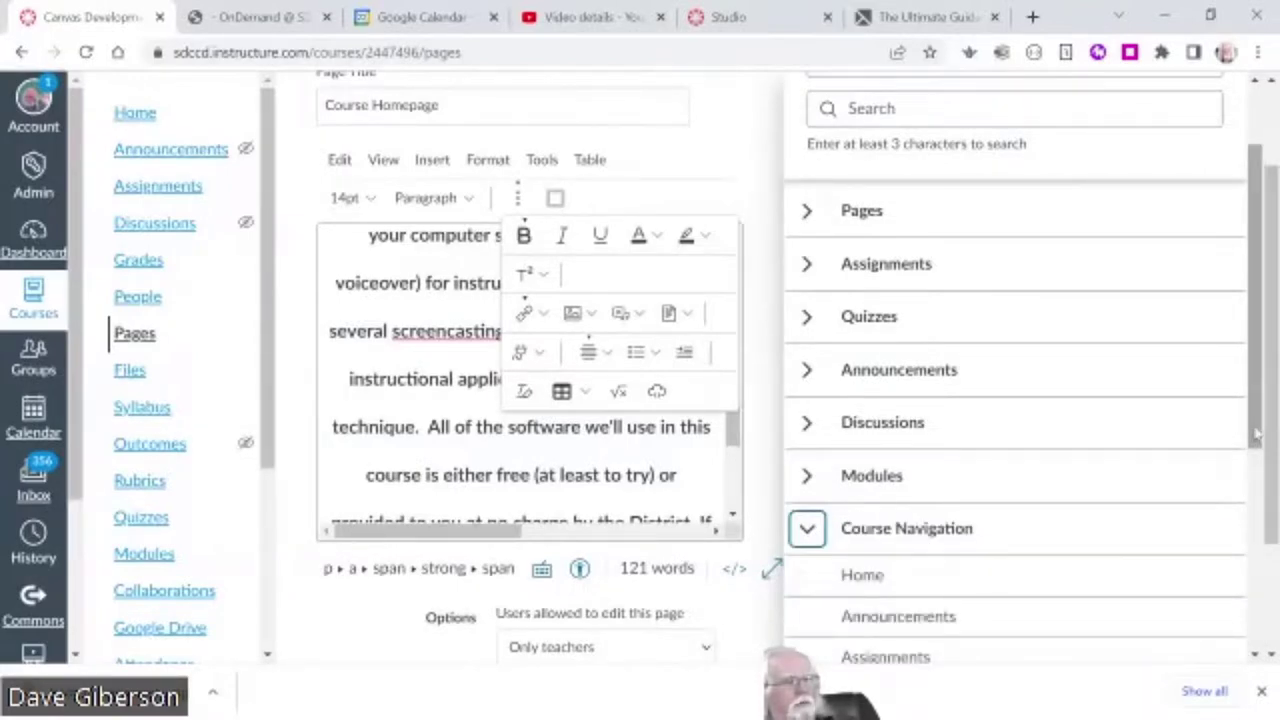
scroll(1033, 627, down, 4)
click(873, 600)
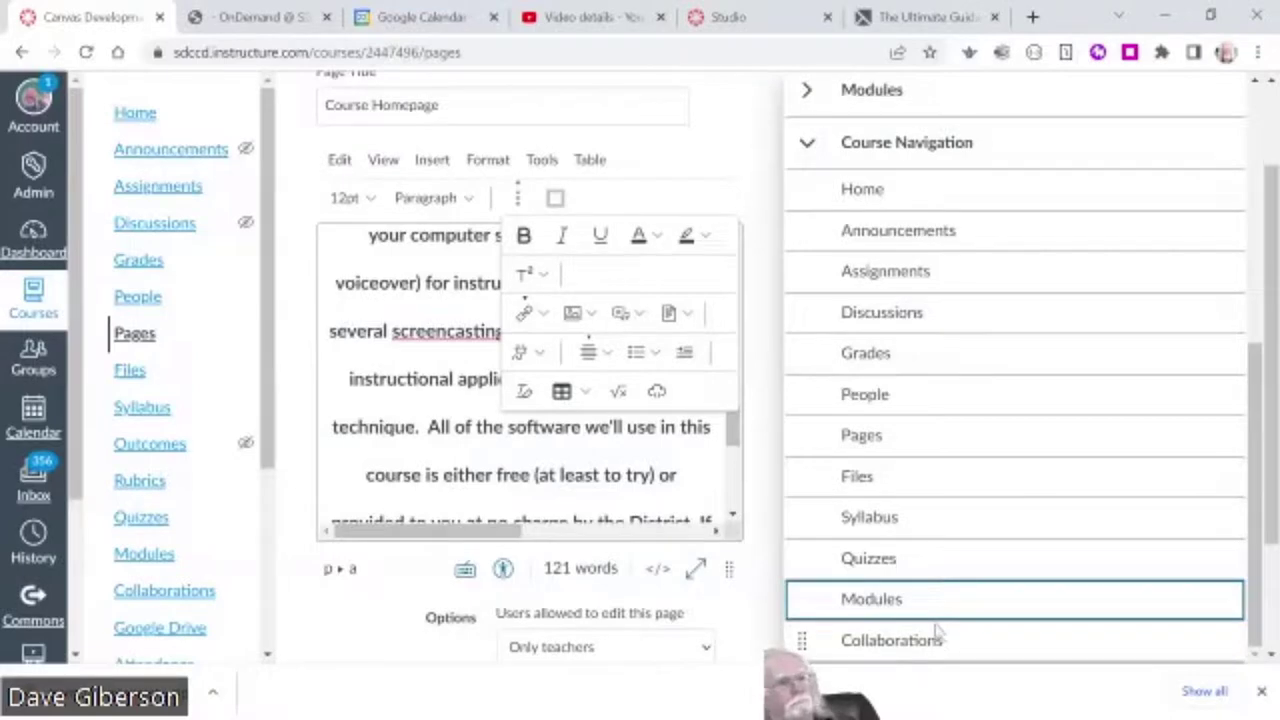
- Relink the text to the Getting Started module and close the link panel
scroll(1258, 488, up, 5)
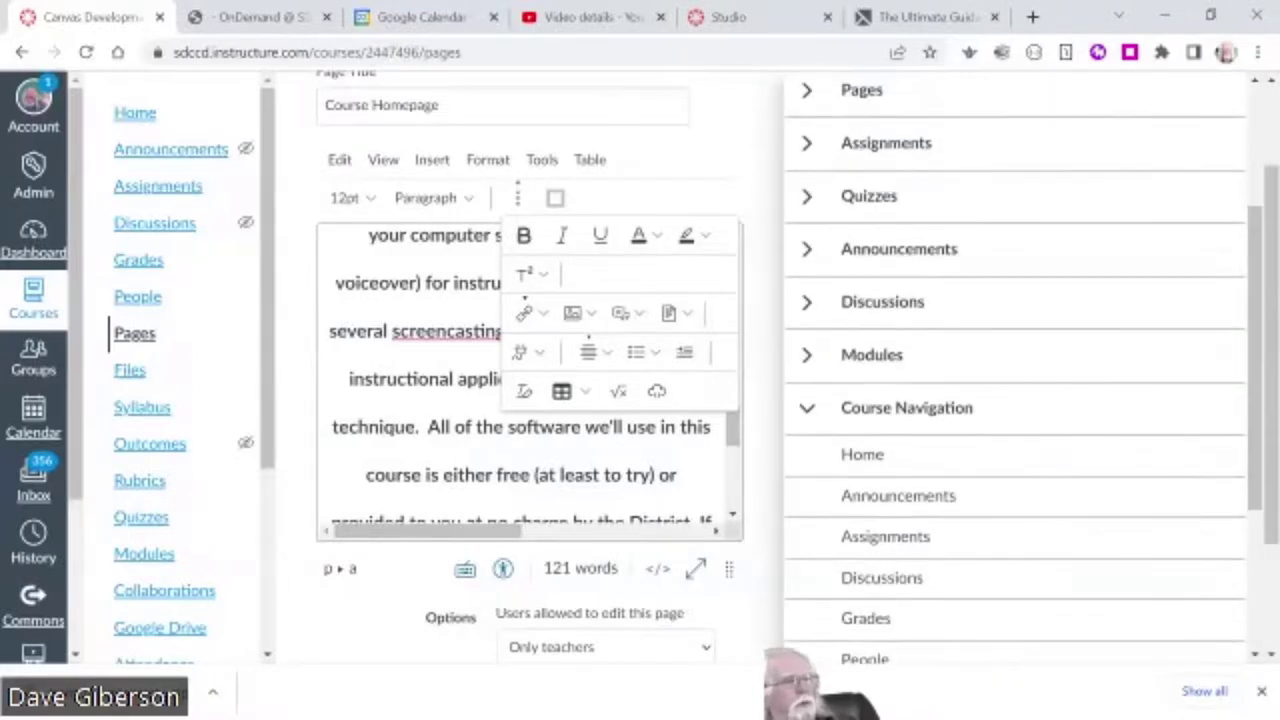
click(1048, 358)
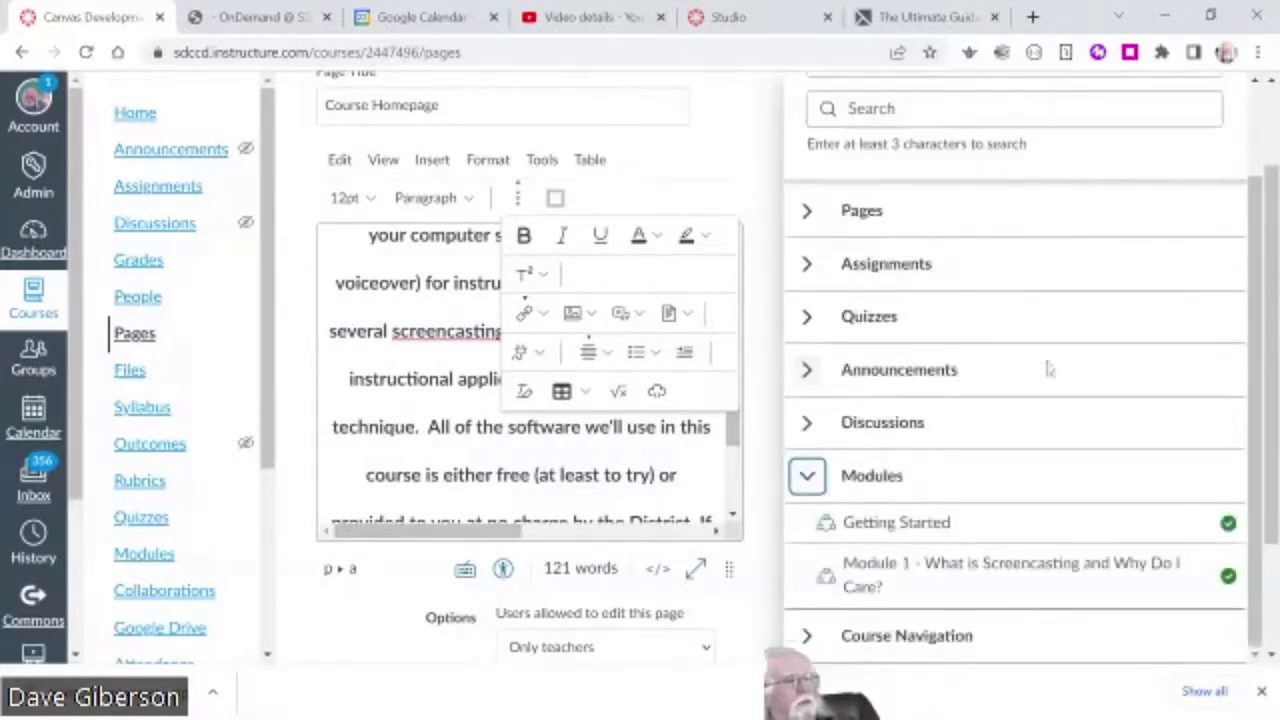
click(905, 527)
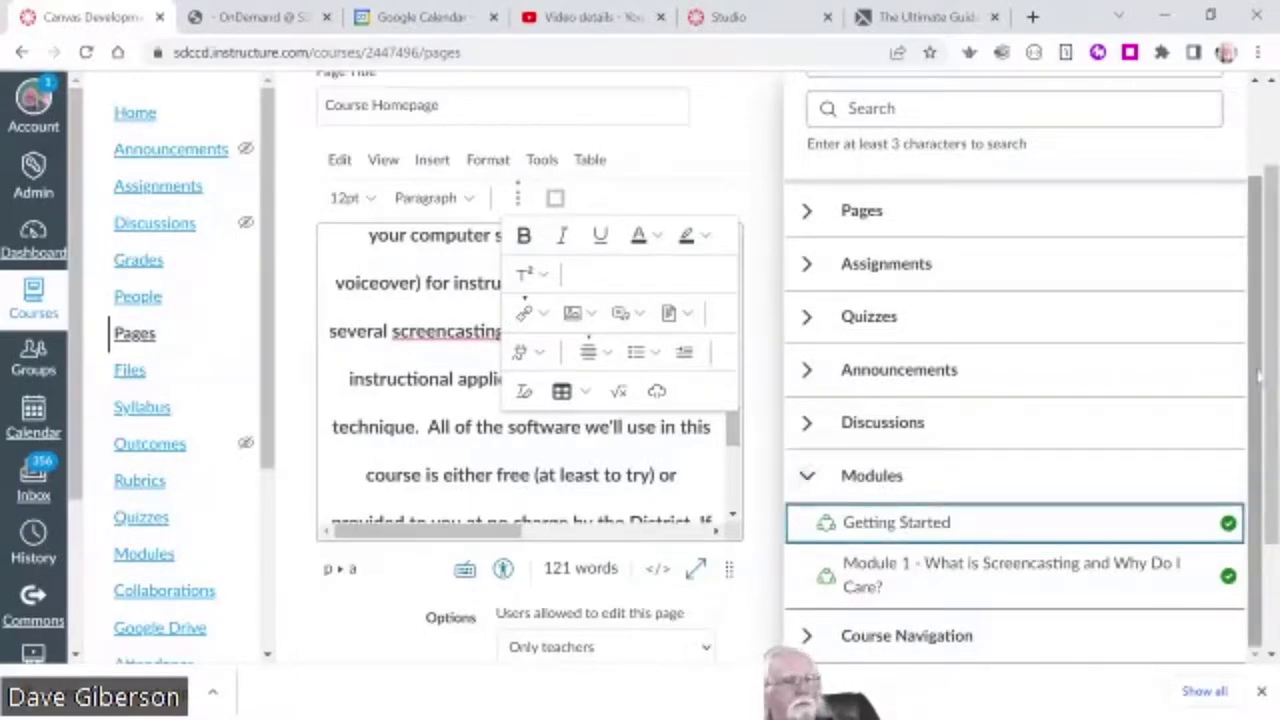
scroll(1150, 350, up, 2)
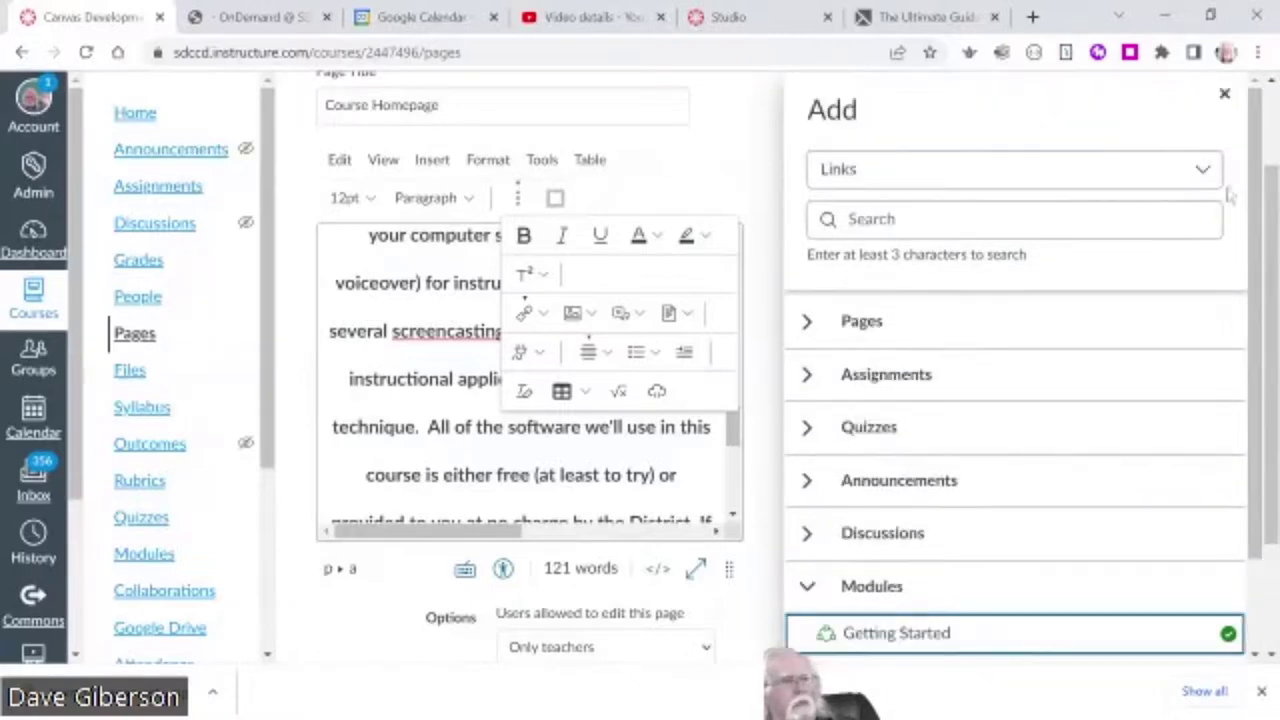
click(1224, 94)
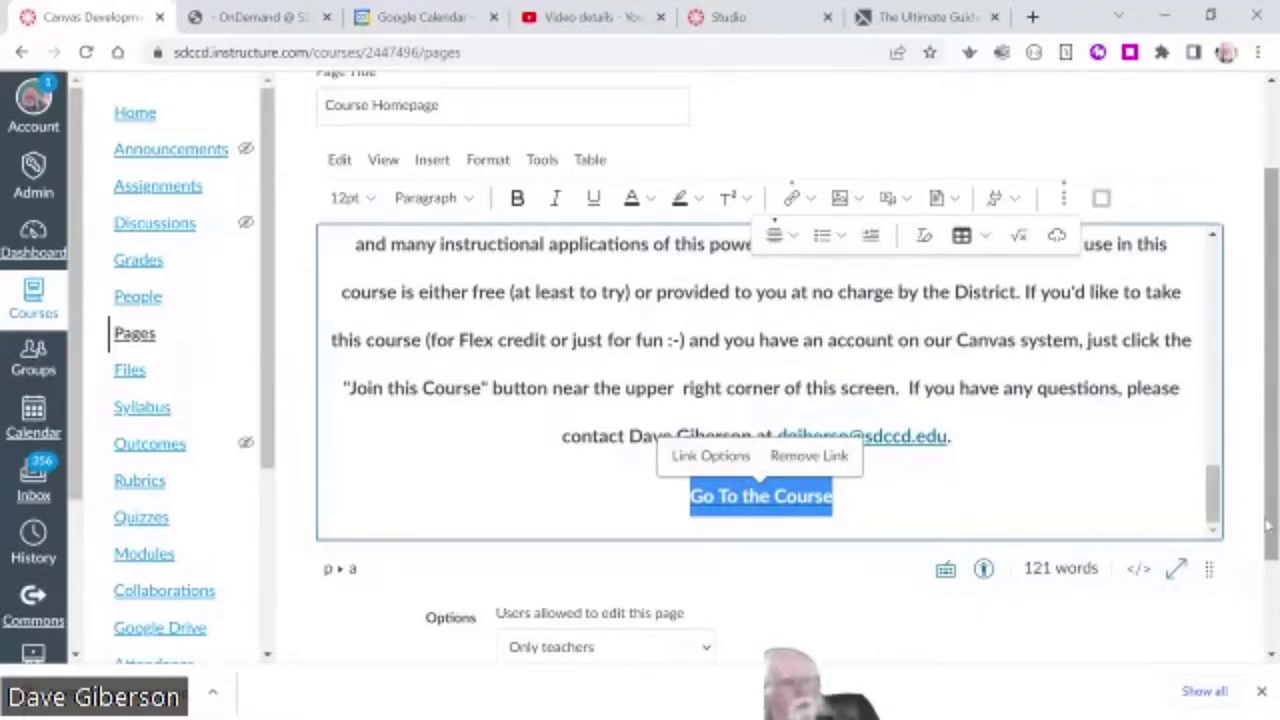
- Save & Publish the Course Homepage and scroll through the published page
scroll(1272, 628, down, 2)
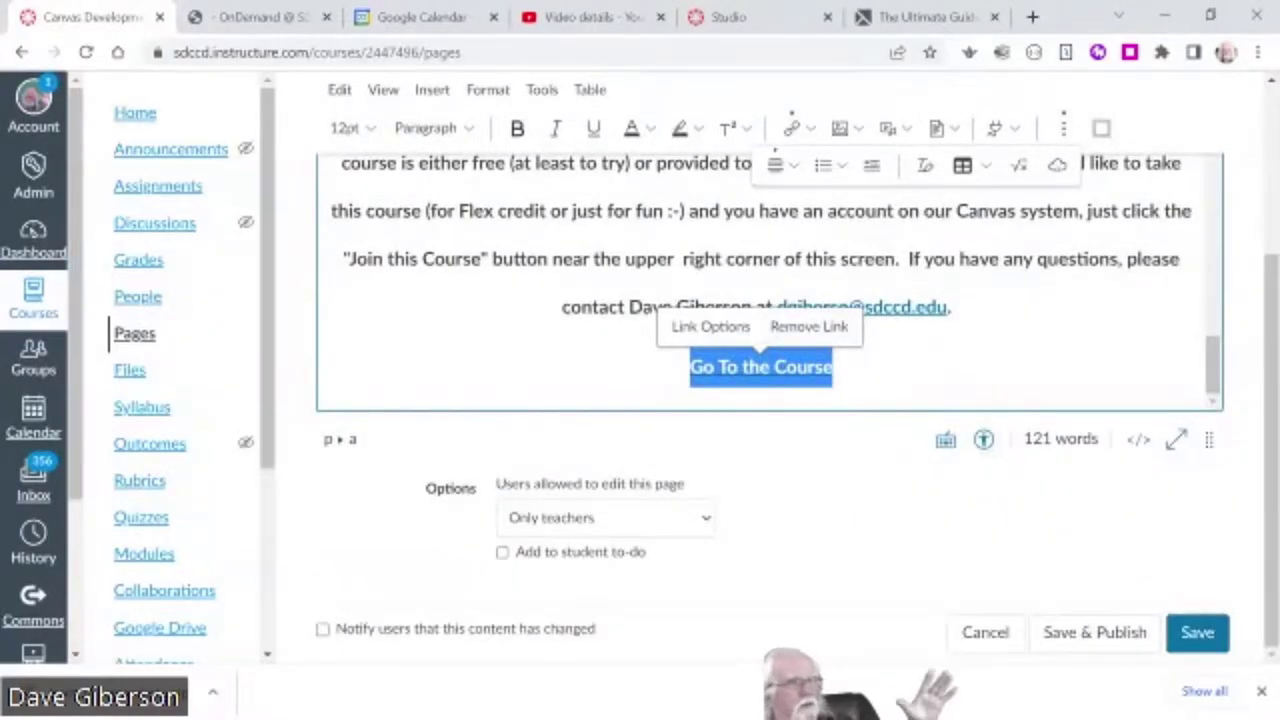
click(1088, 638)
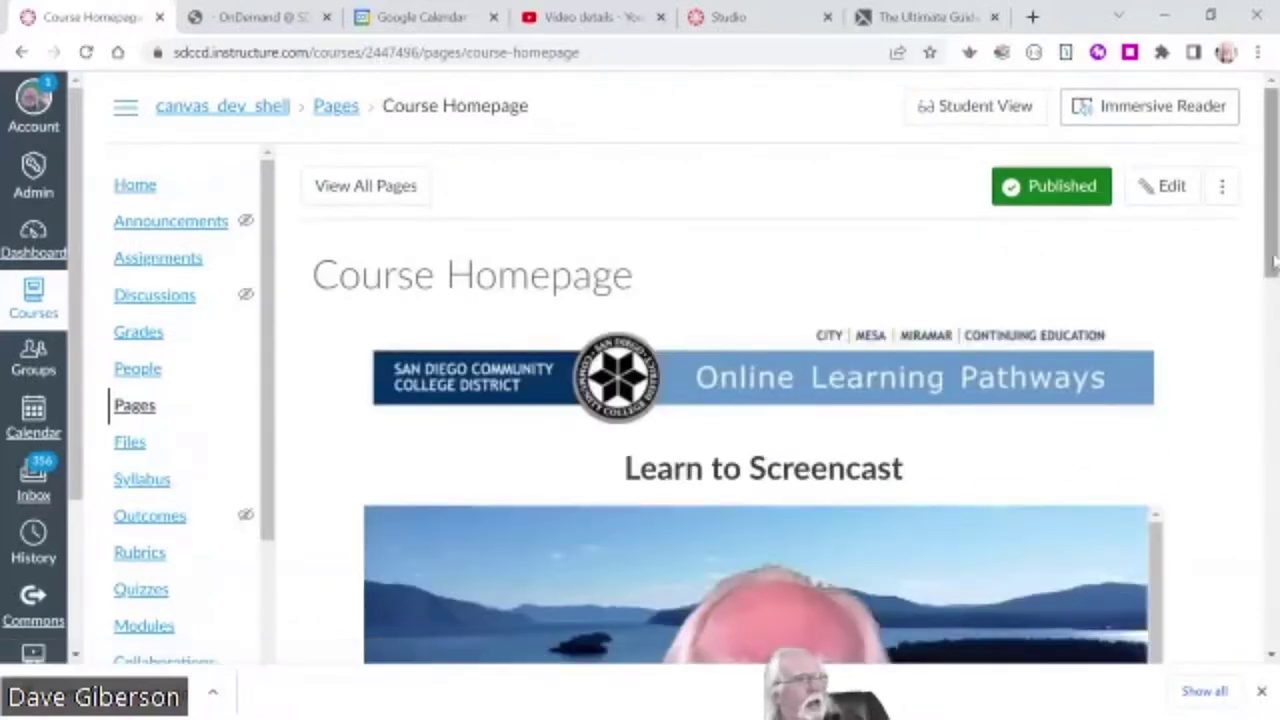
drag(1273, 260, 1267, 652)
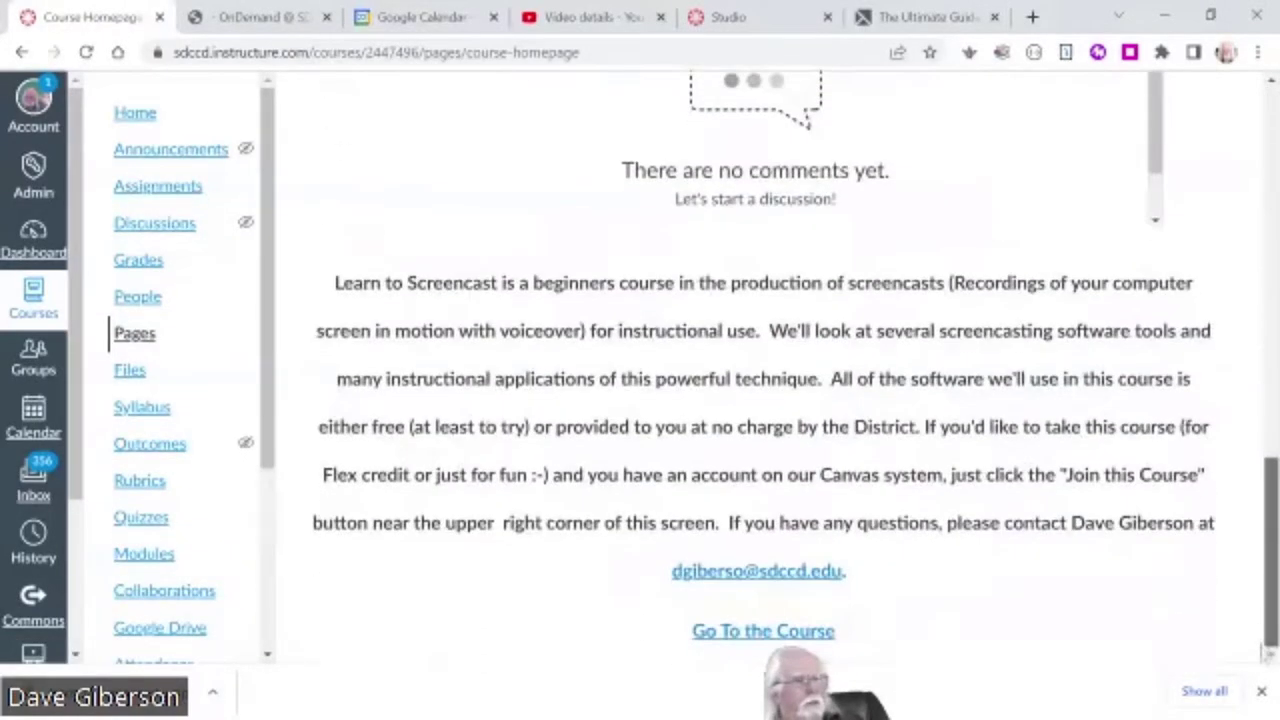
scroll(1240, 450, up, 15)
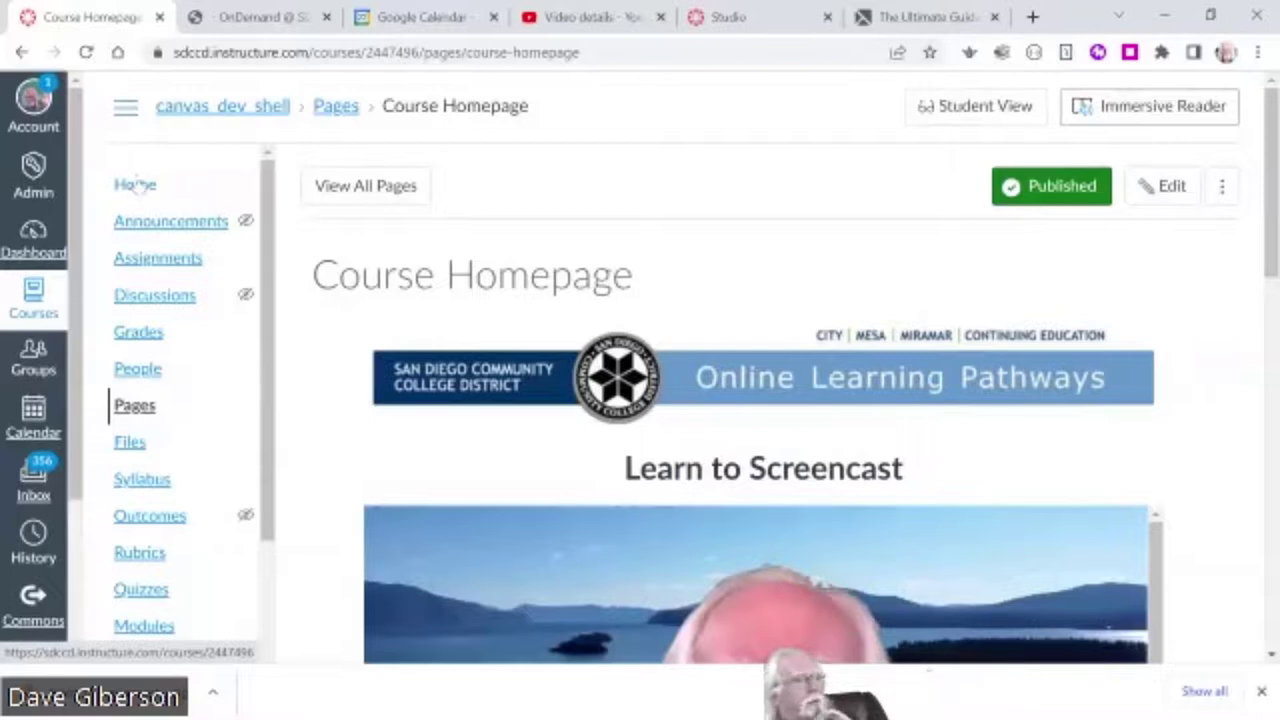
- Visit the course Home page and review the Choose Home Page options, cancelling without changes
click(135, 186)
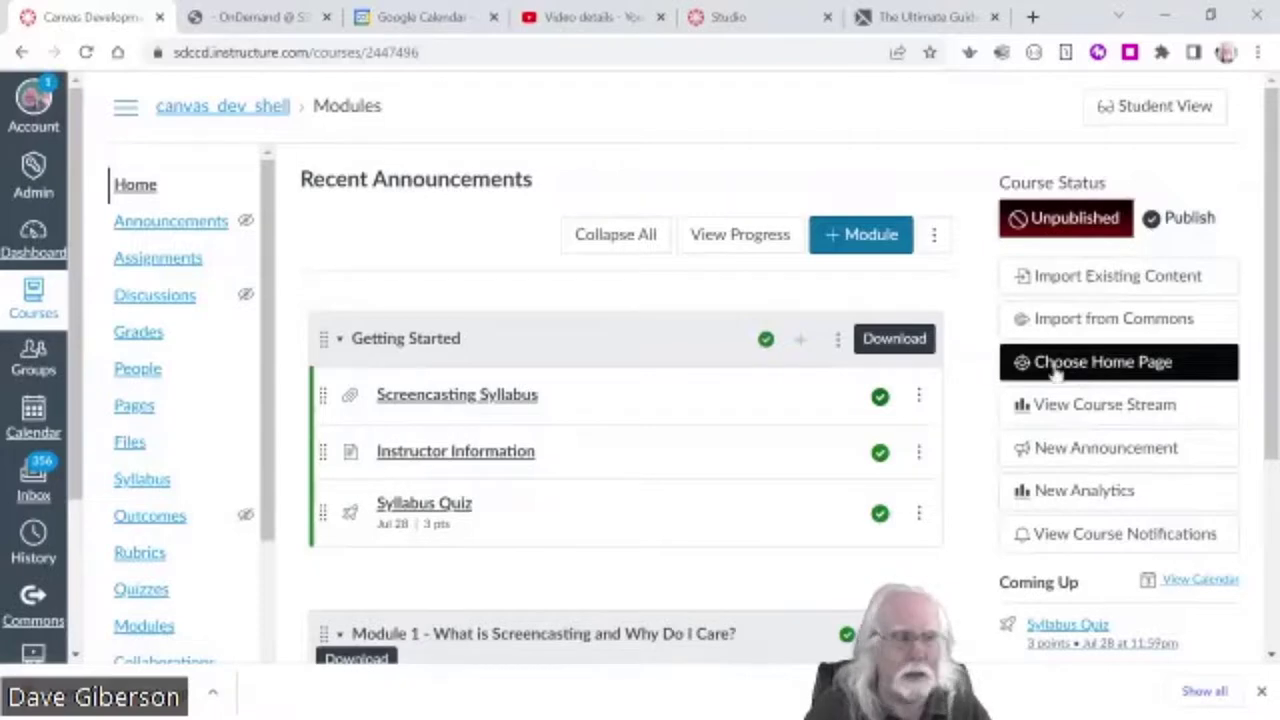
click(138, 188)
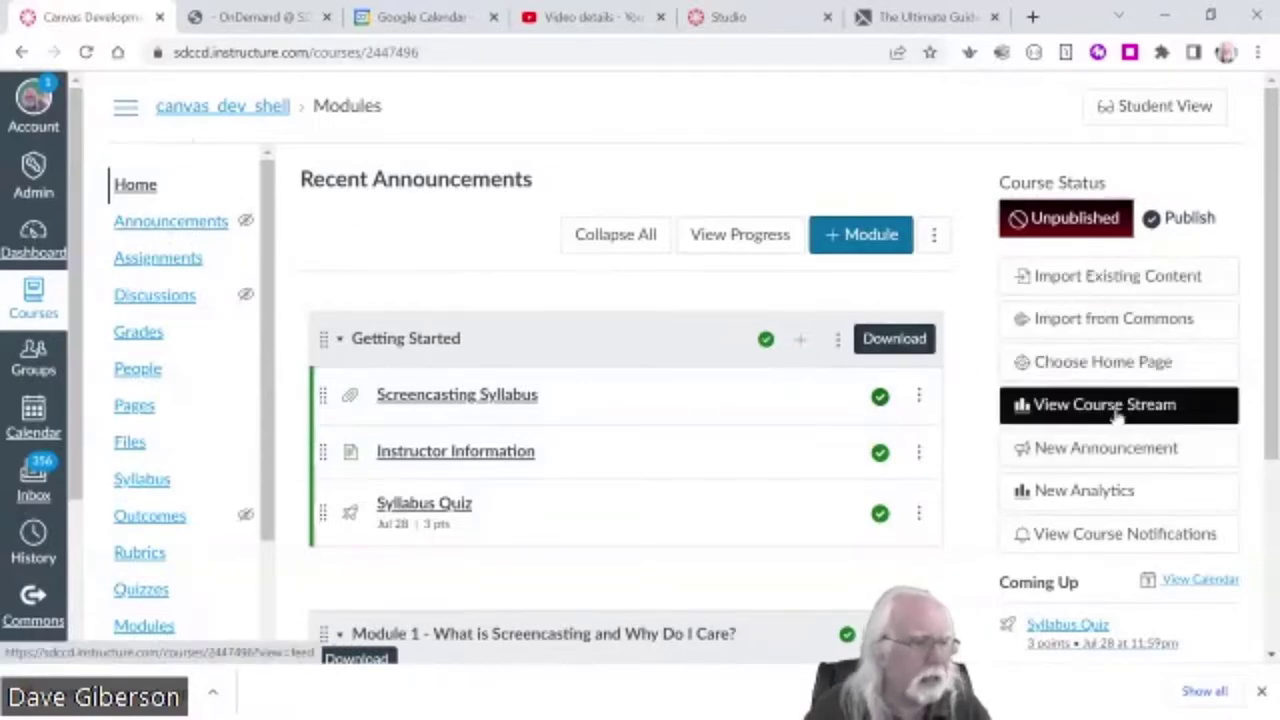
click(1125, 490)
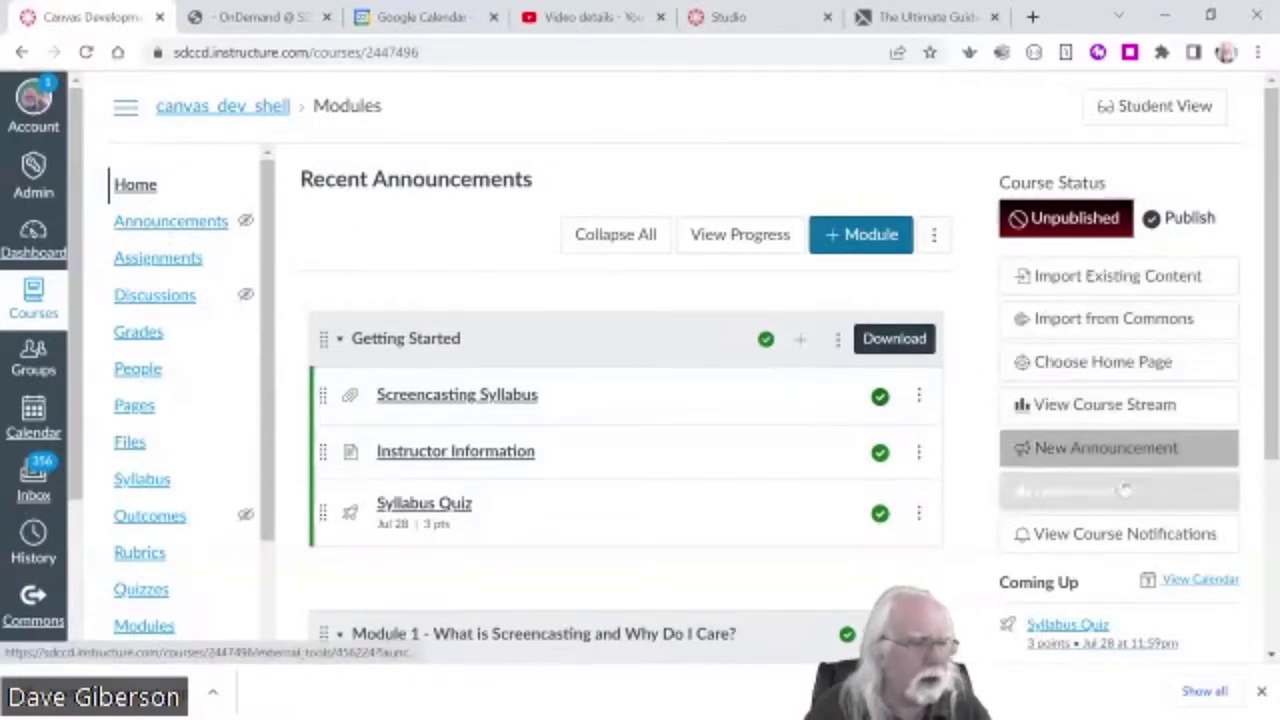
click(1097, 368)
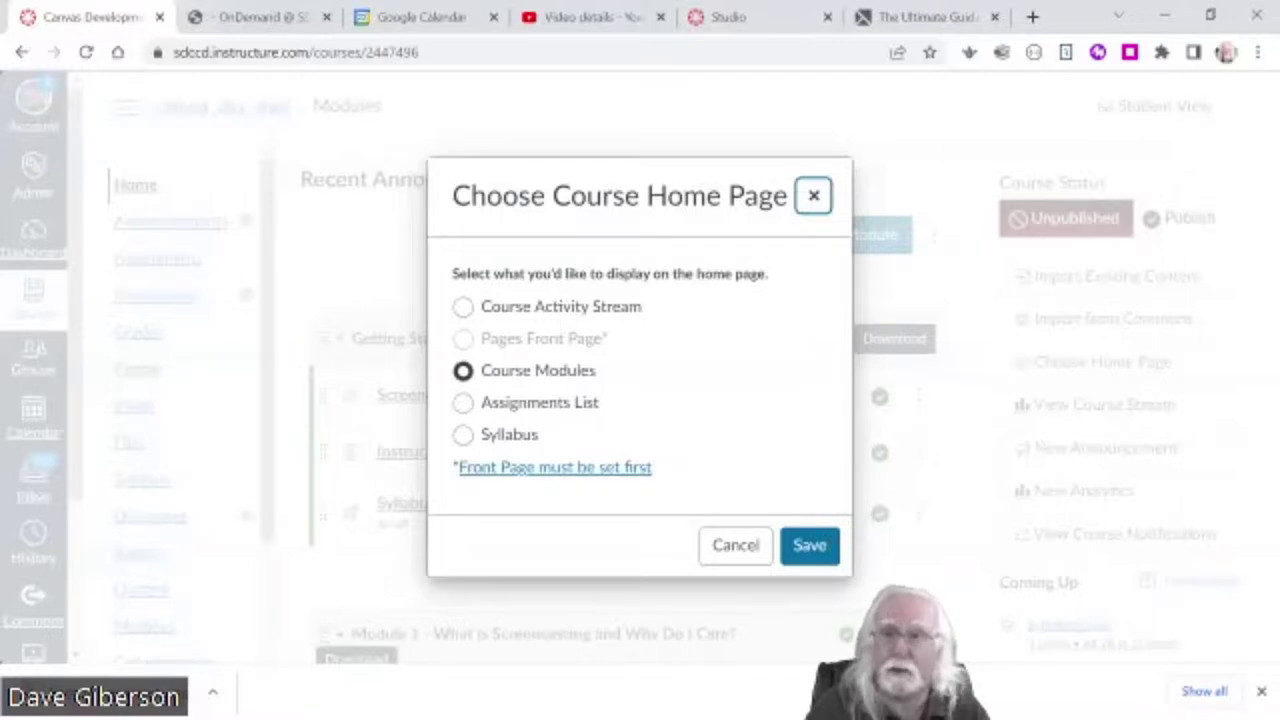
click(732, 545)
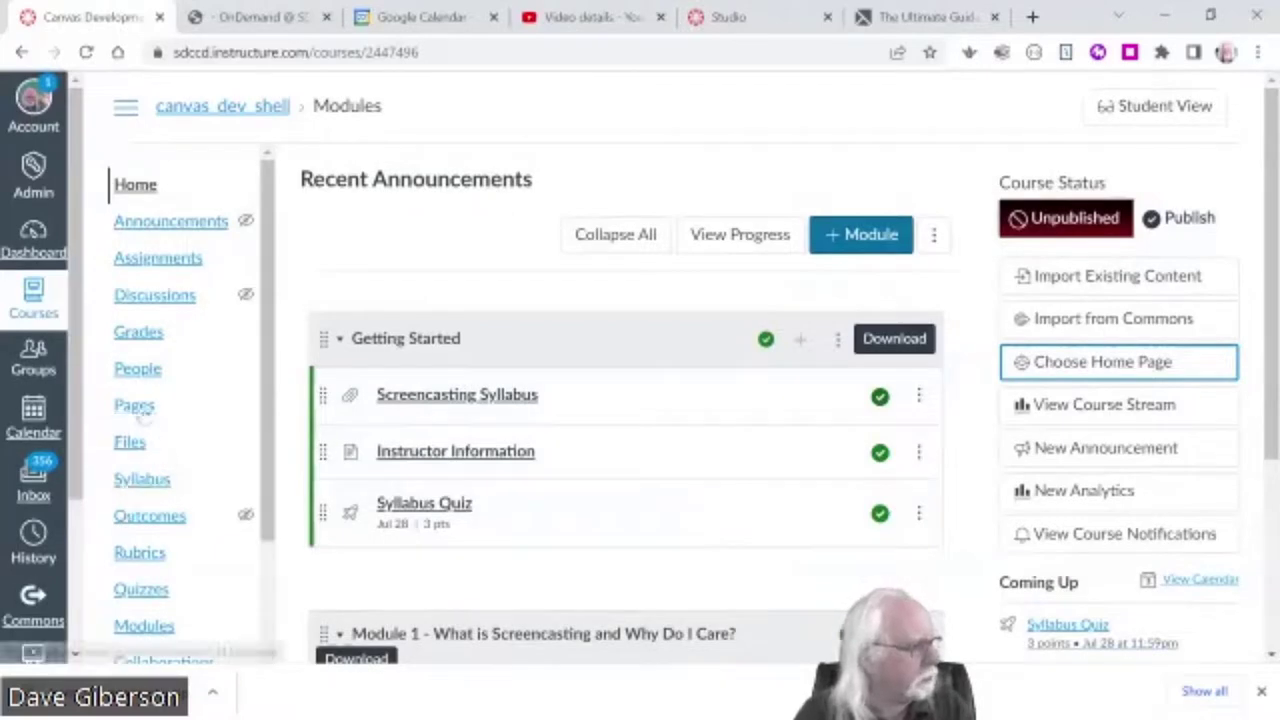
- Set the Course Homepage page as the course front page
click(138, 407)
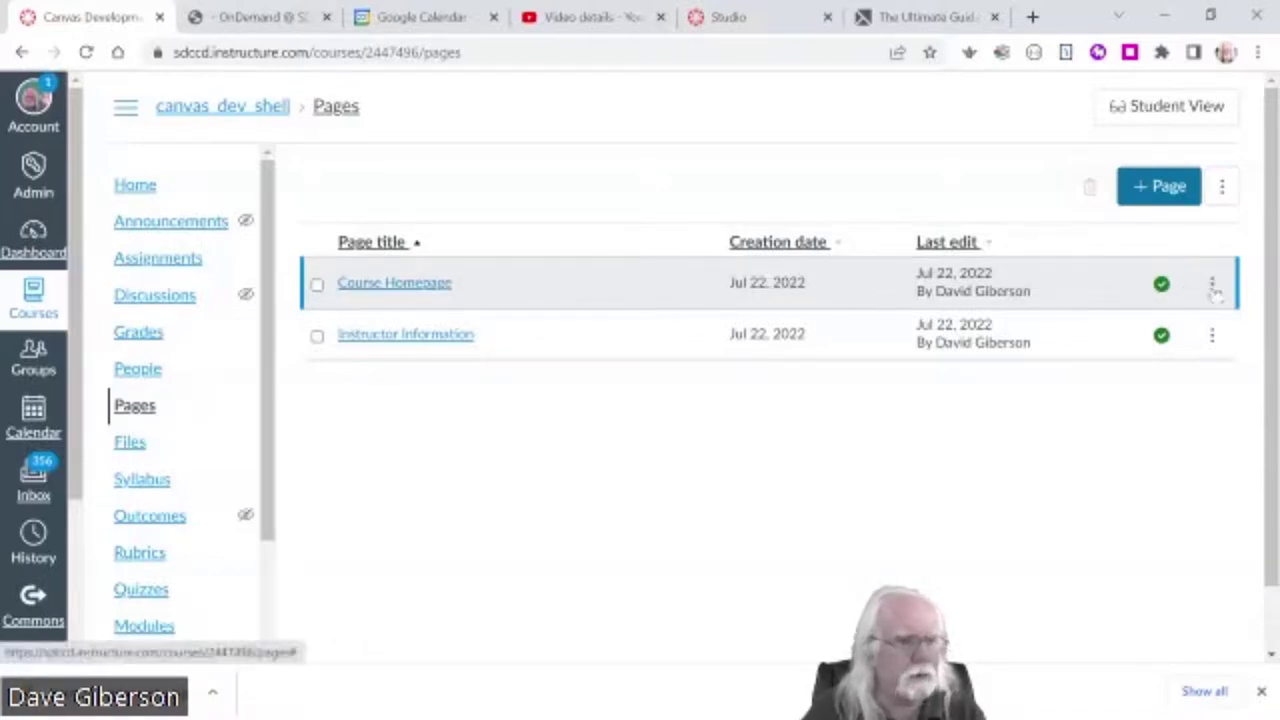
click(1212, 286)
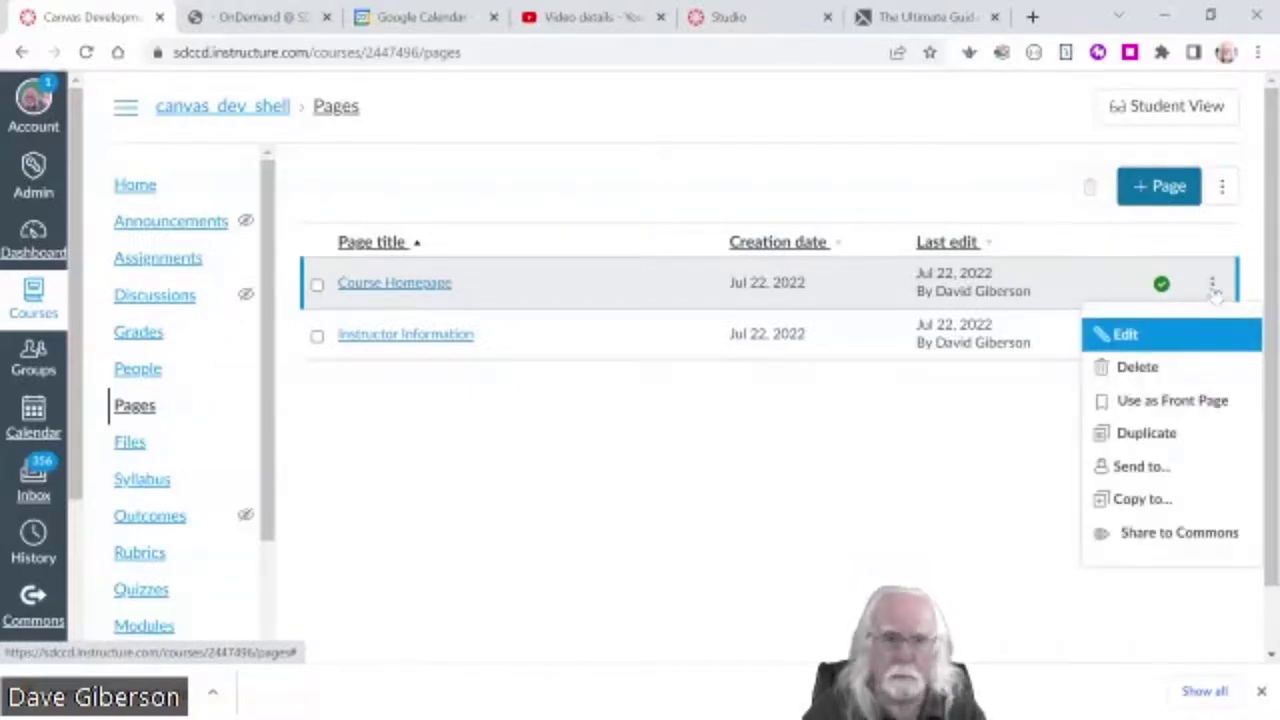
click(1172, 400)
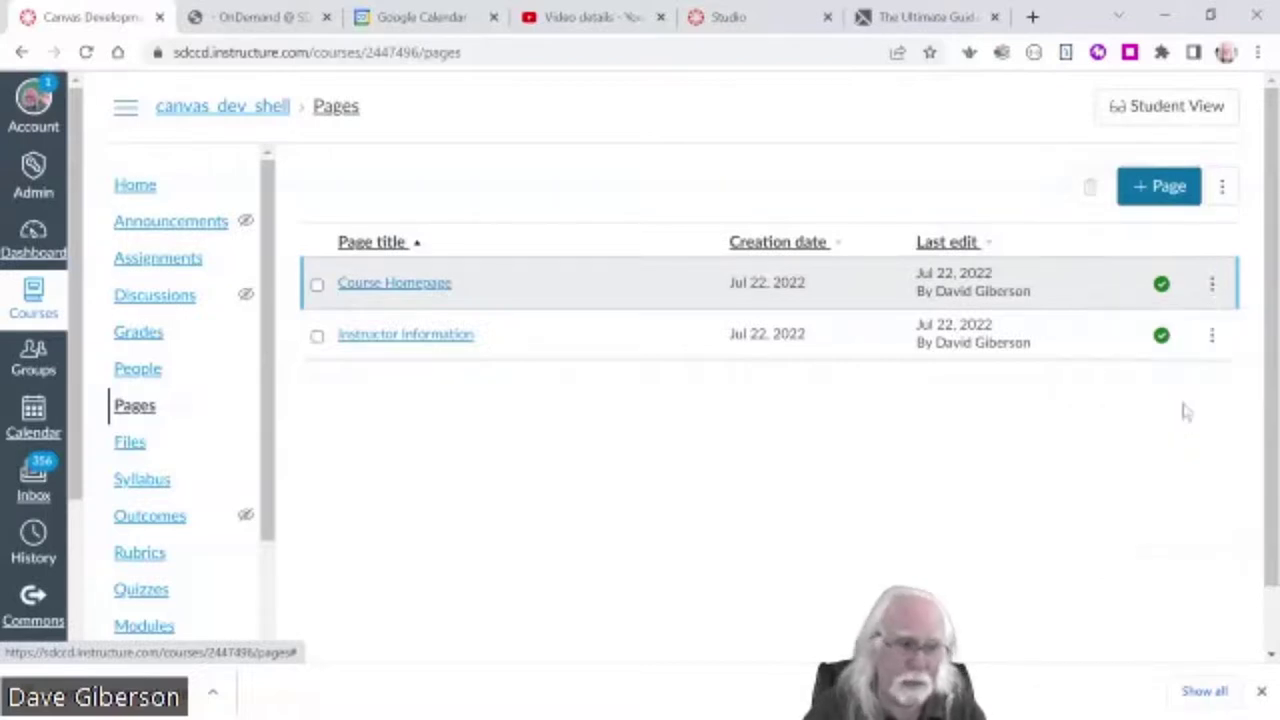
- Change the course Home page to display the Pages Front Page
click(136, 186)
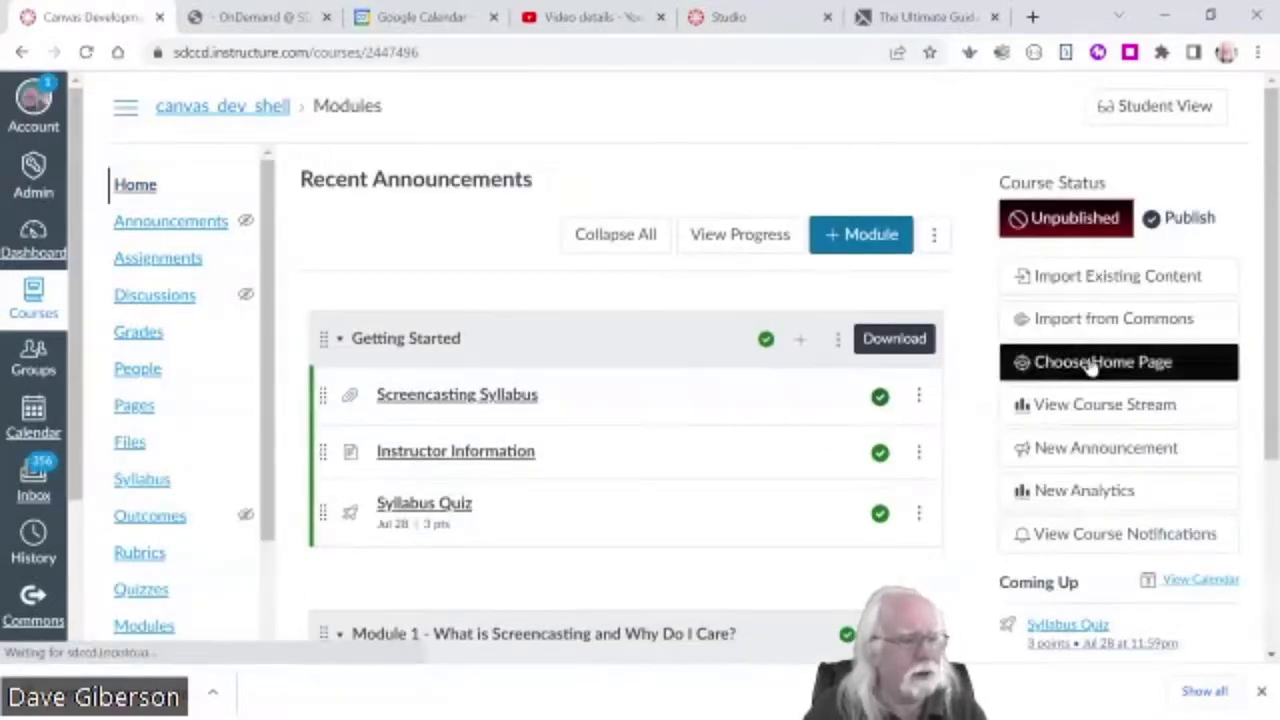
click(1090, 366)
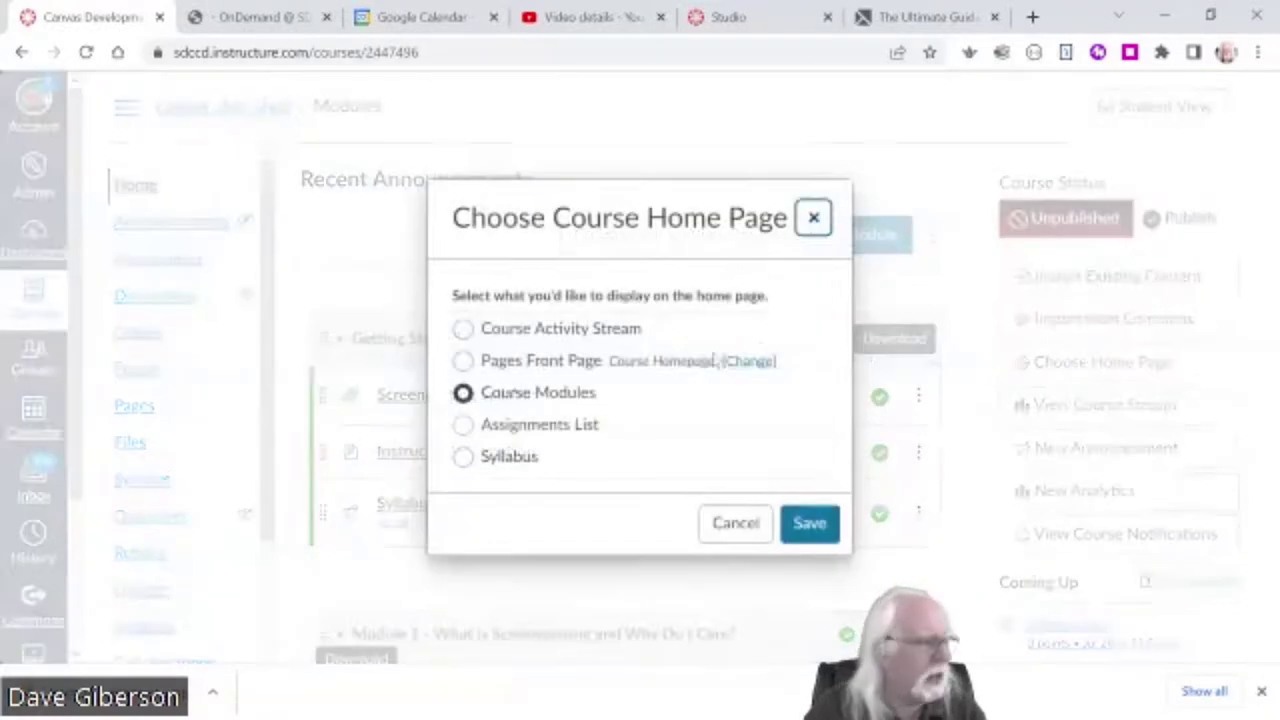
click(463, 361)
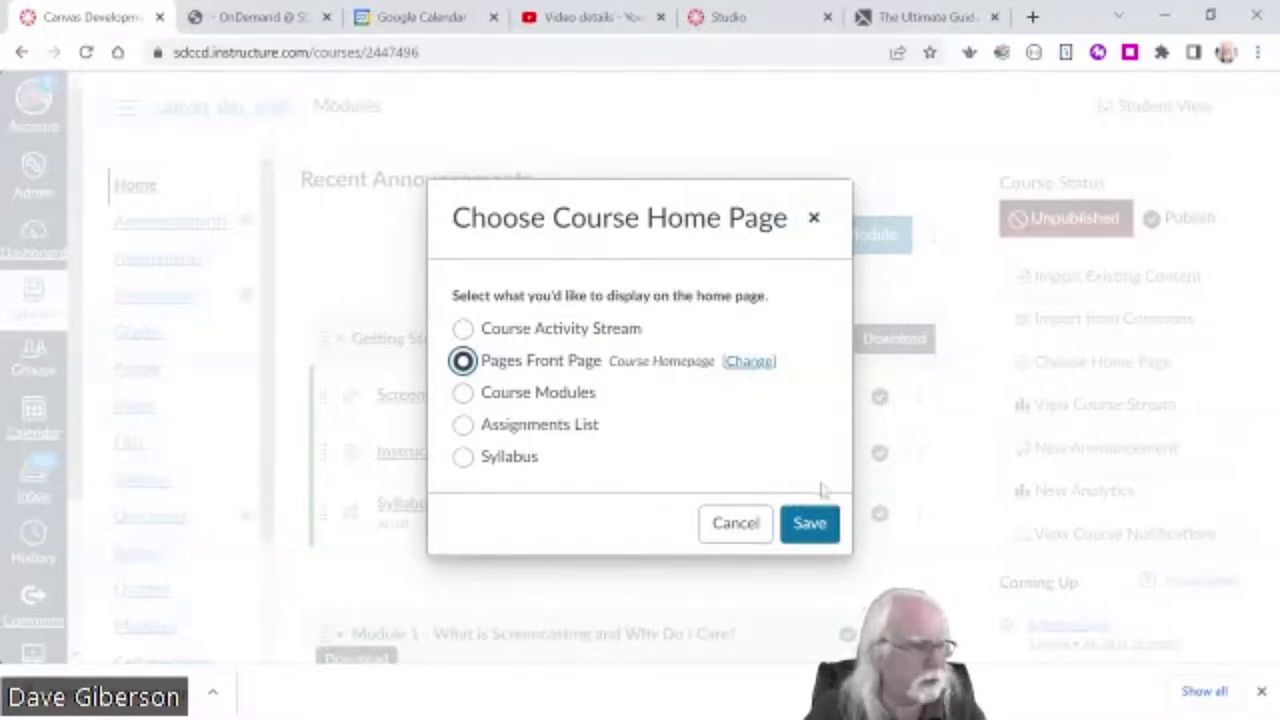
click(812, 528)
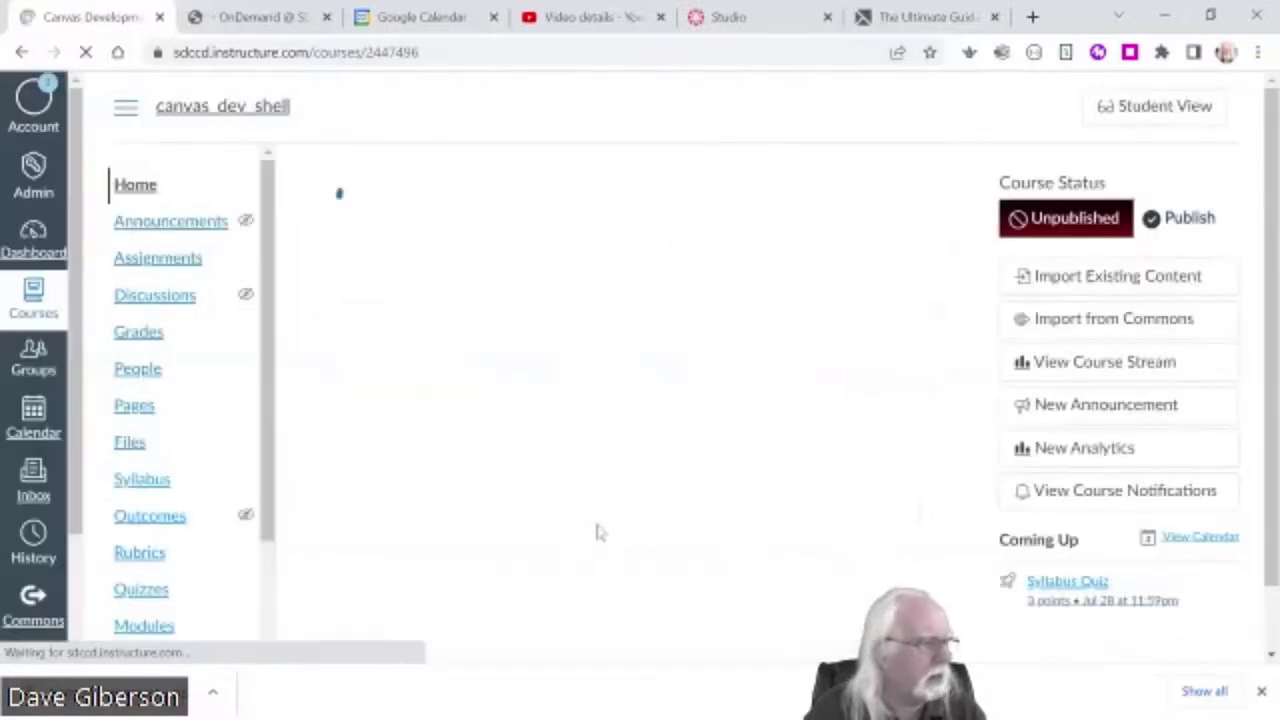
- Open the new course Home page and scroll through its content
click(138, 188)
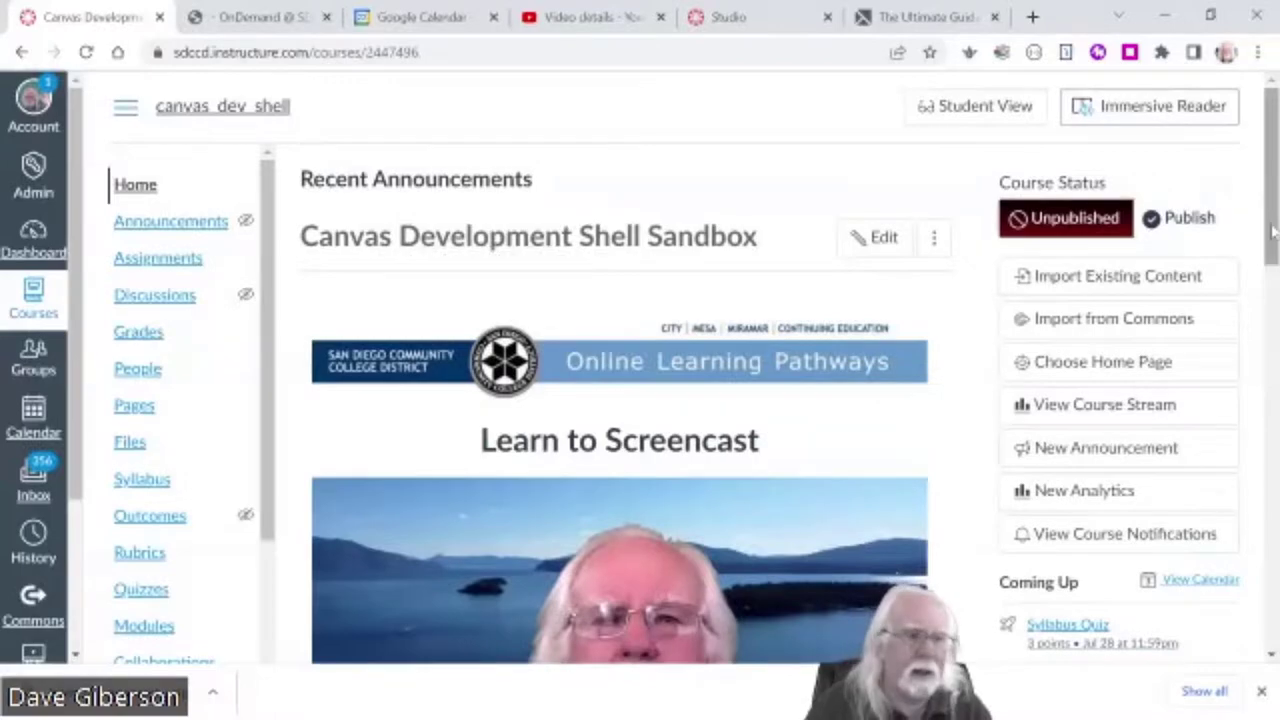
drag(1268, 225, 1262, 222)
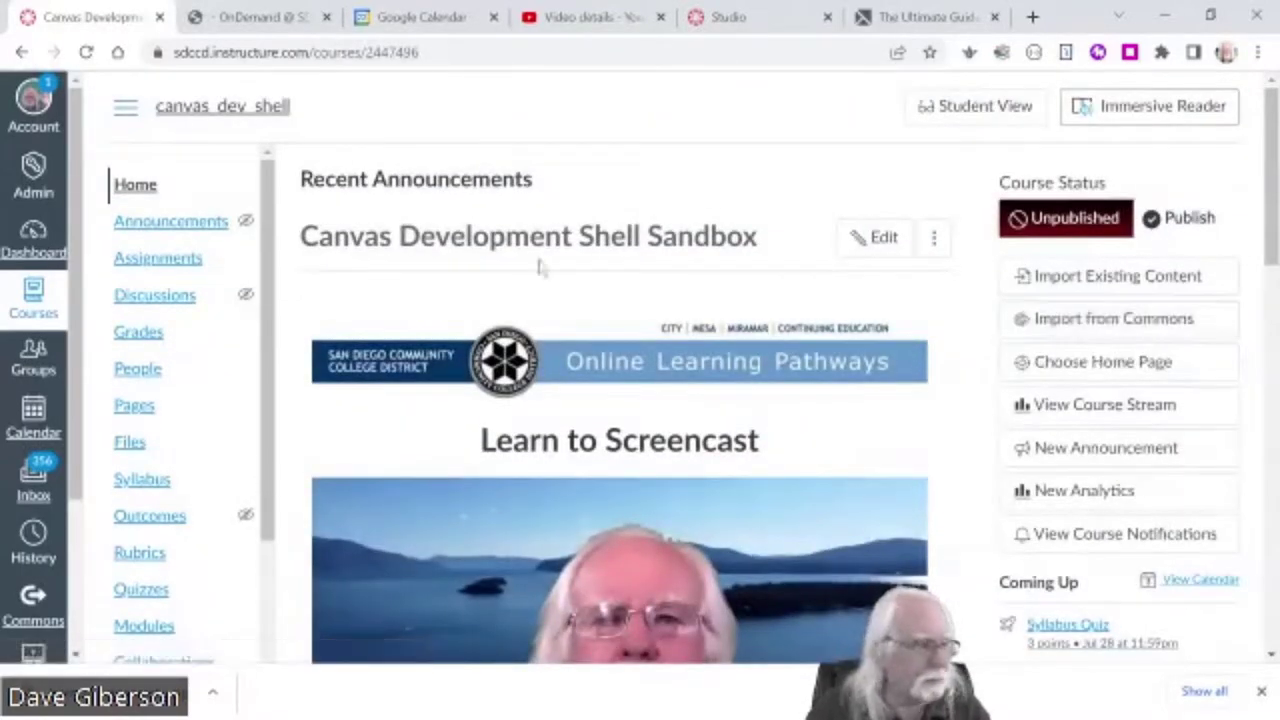
scroll(882, 372, down, 3)
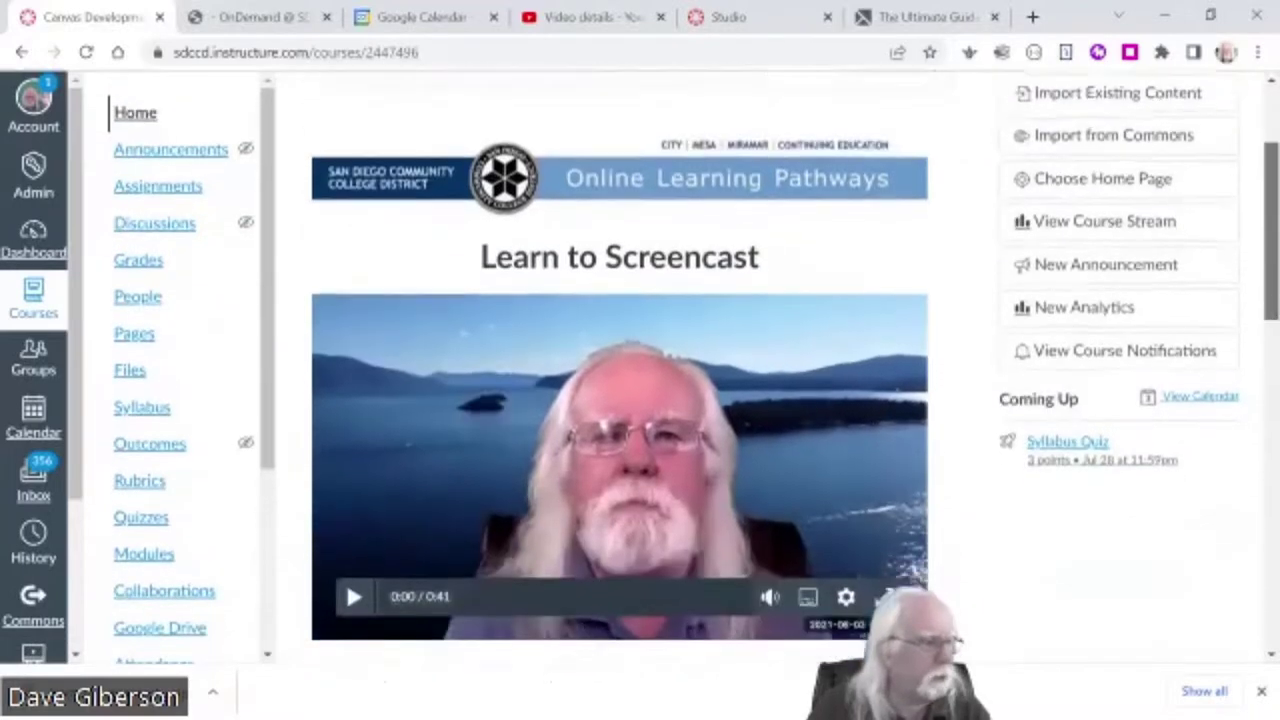
scroll(686, 543, up, 1)
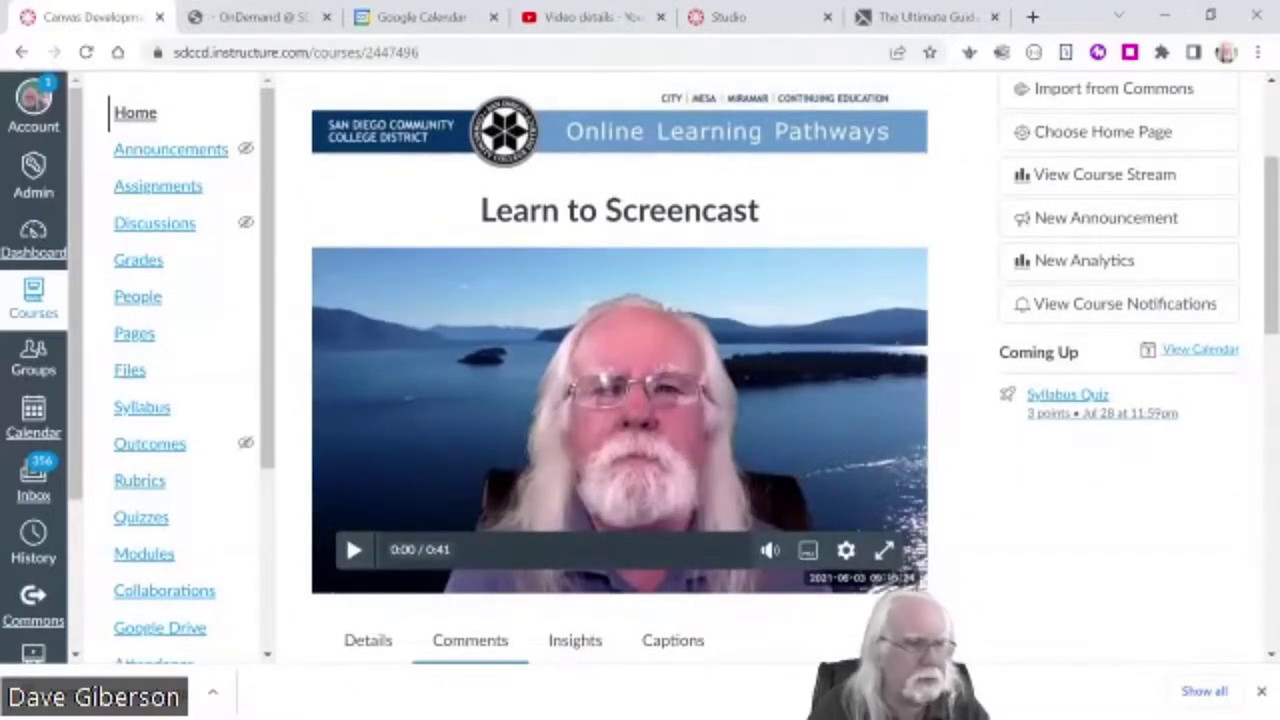
scroll(620, 400, down, 5)
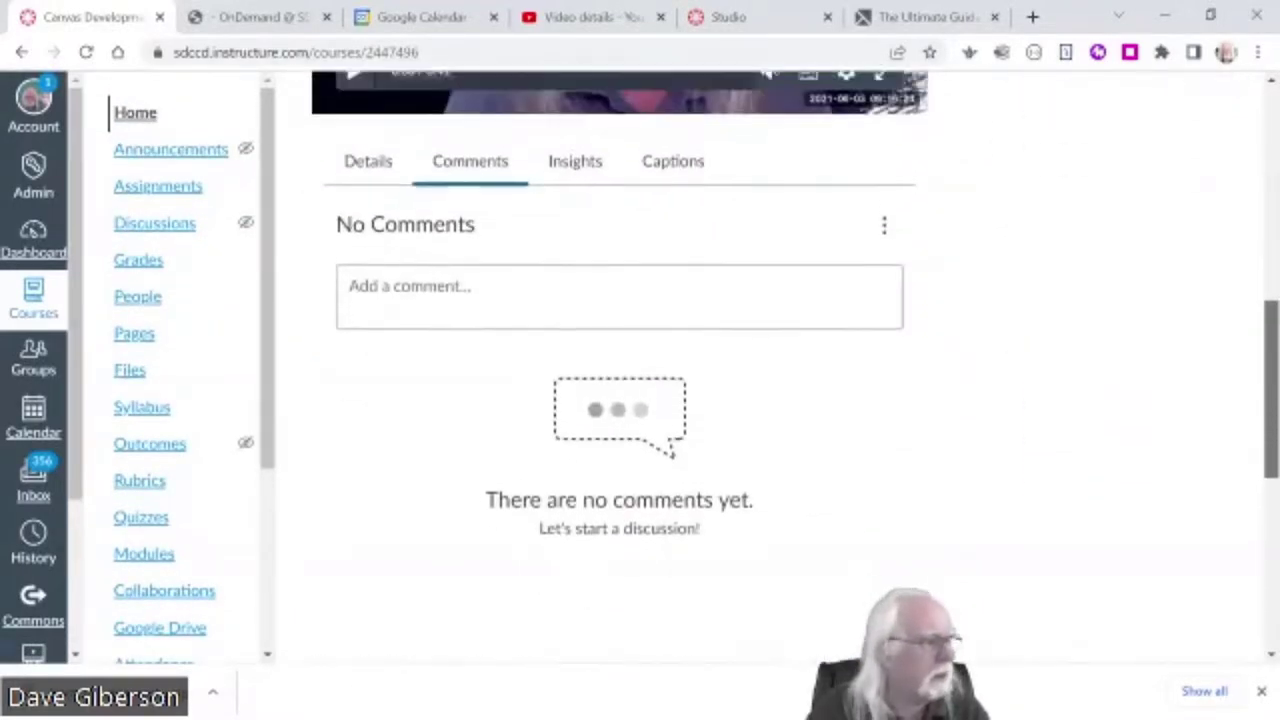
scroll(619, 561, up, 5)
scroll(619, 561, down, 6)
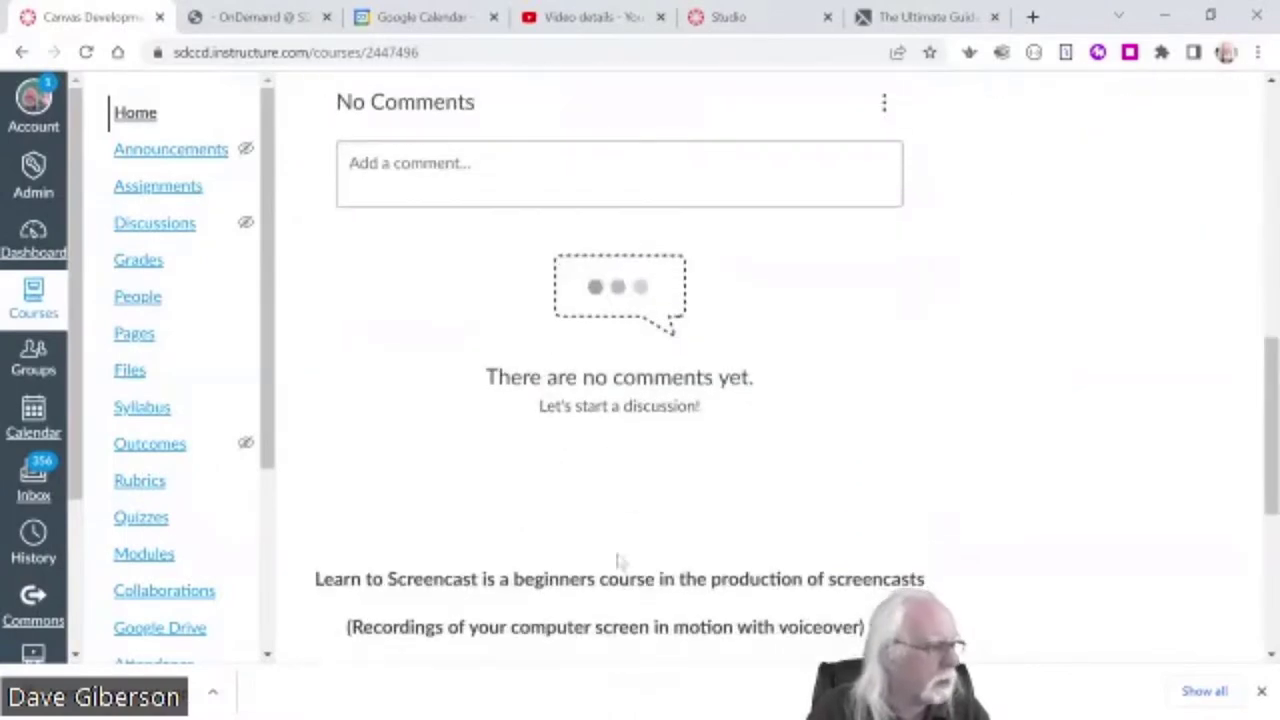
scroll(826, 545, down, 5)
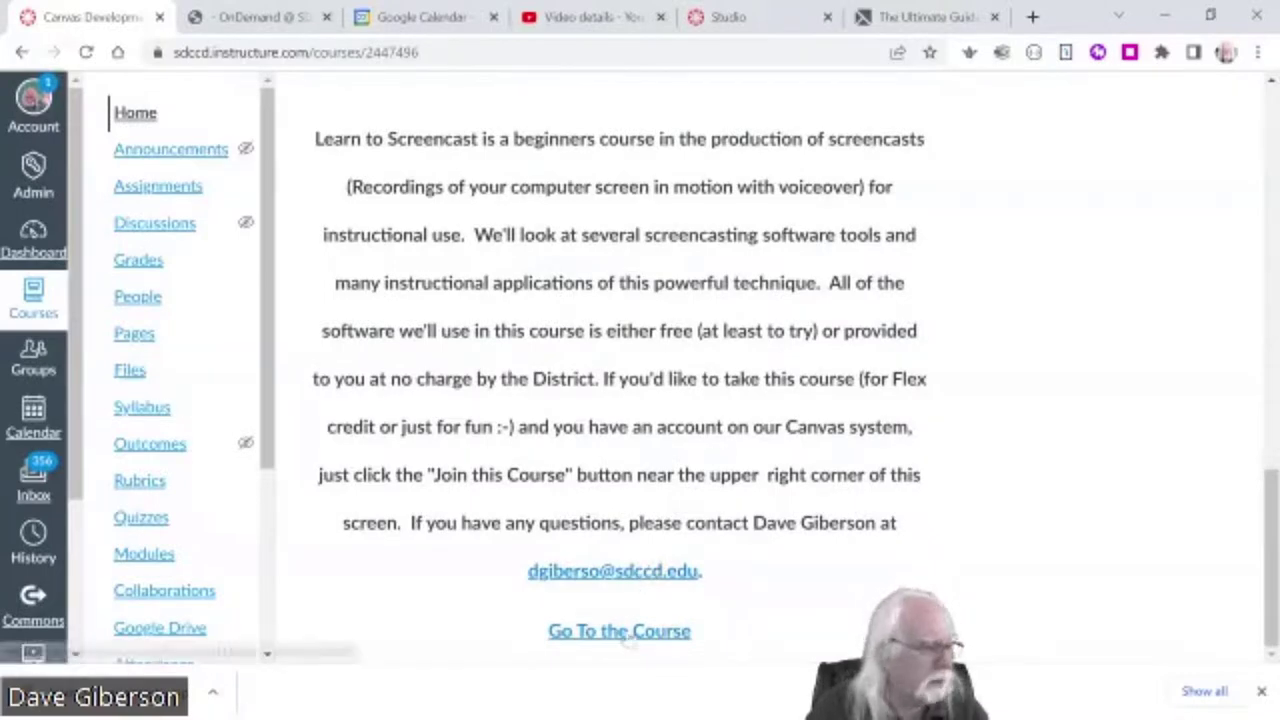
- Follow the Go To the Course link to the modules, then minimize the browser
click(621, 634)
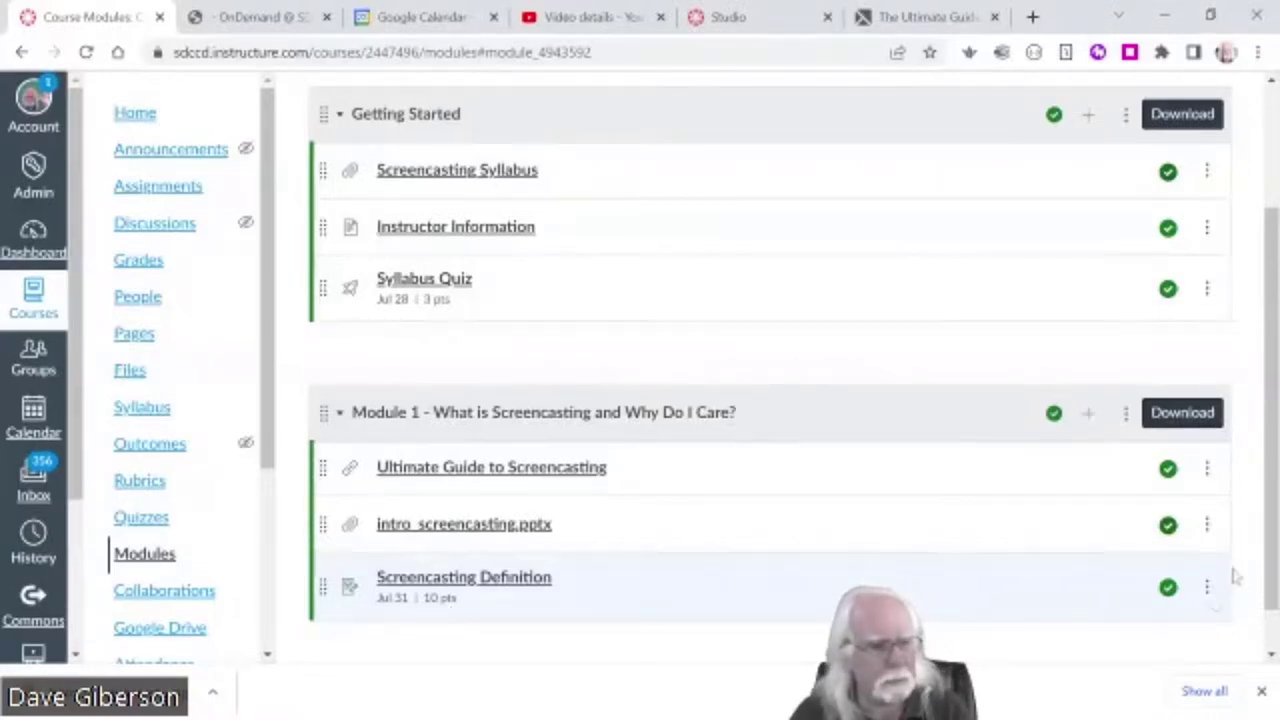
scroll(1240, 400, up, 3)
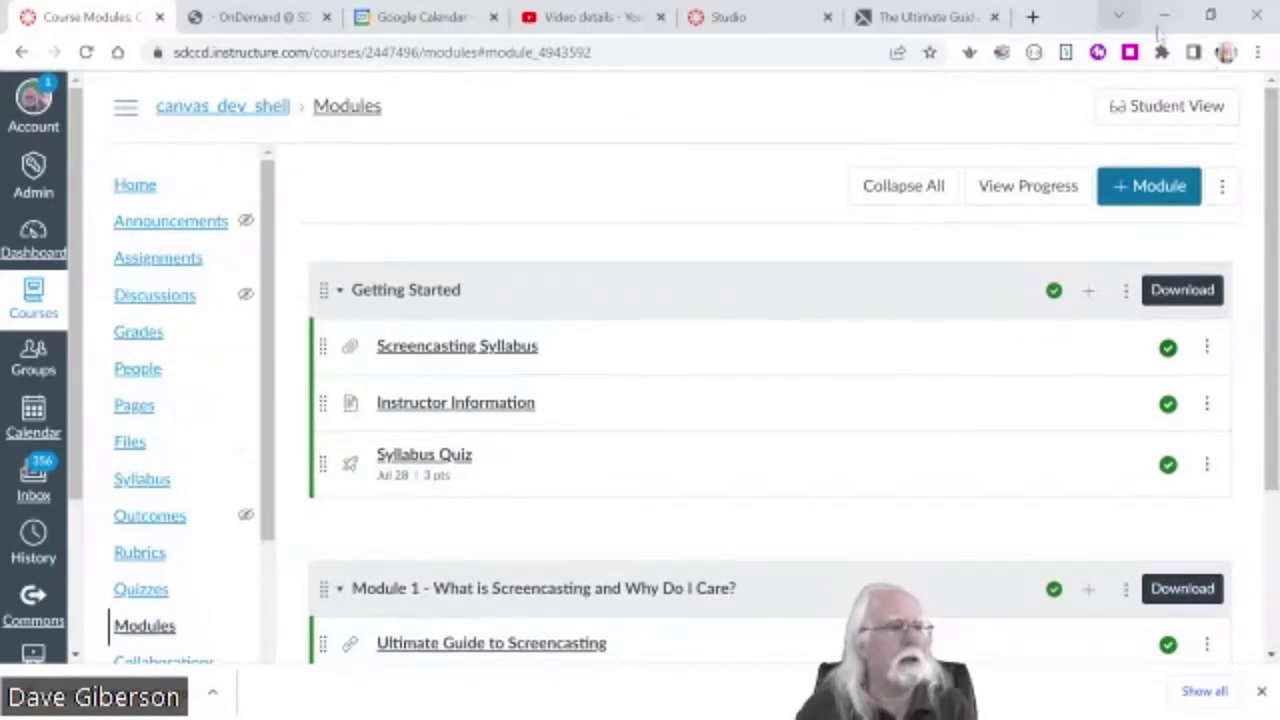
click(1164, 16)
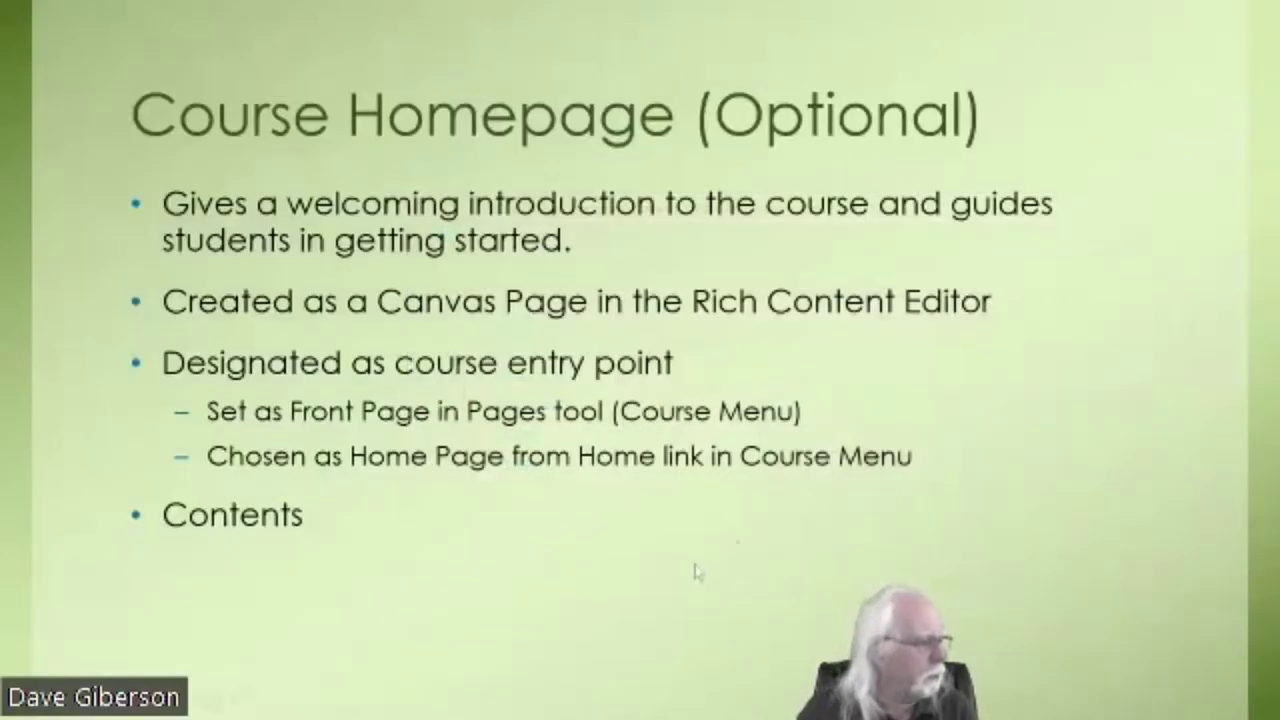
- Advance to the 'Copying Your Dev Shell to Teaching Shells' slide, then return to Canvas
click(696, 572)
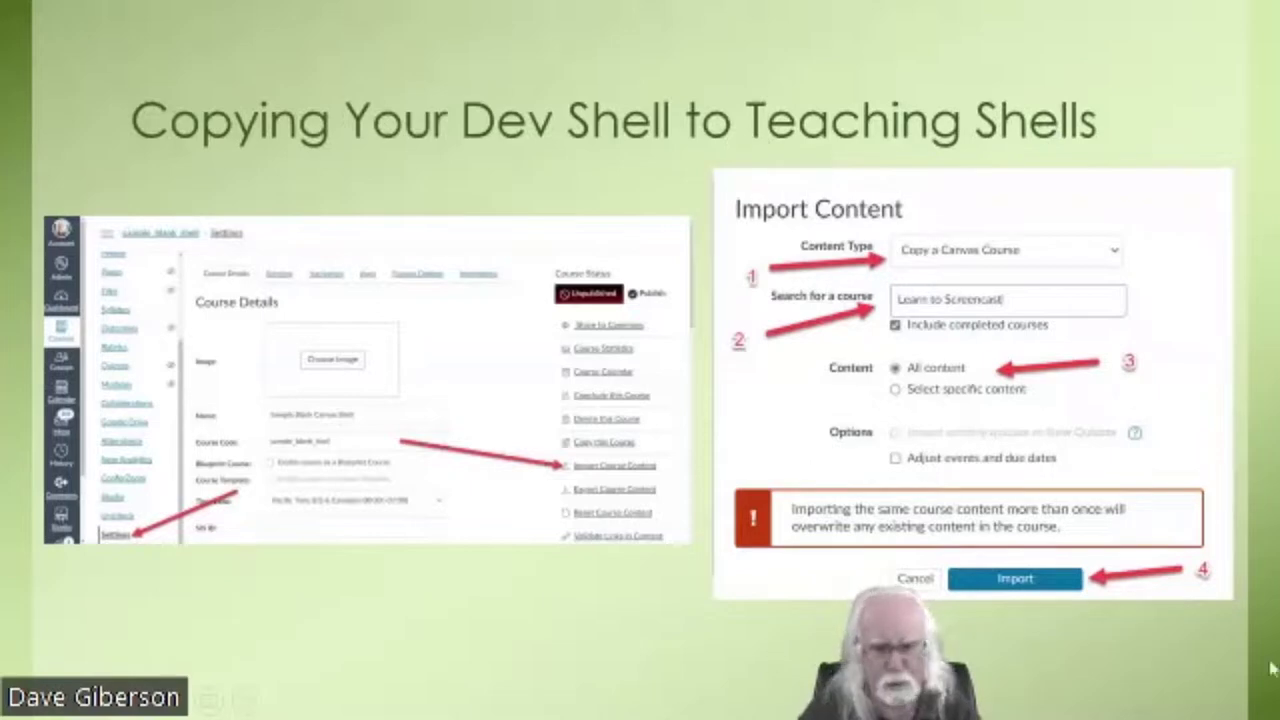
key(alt+Tab)
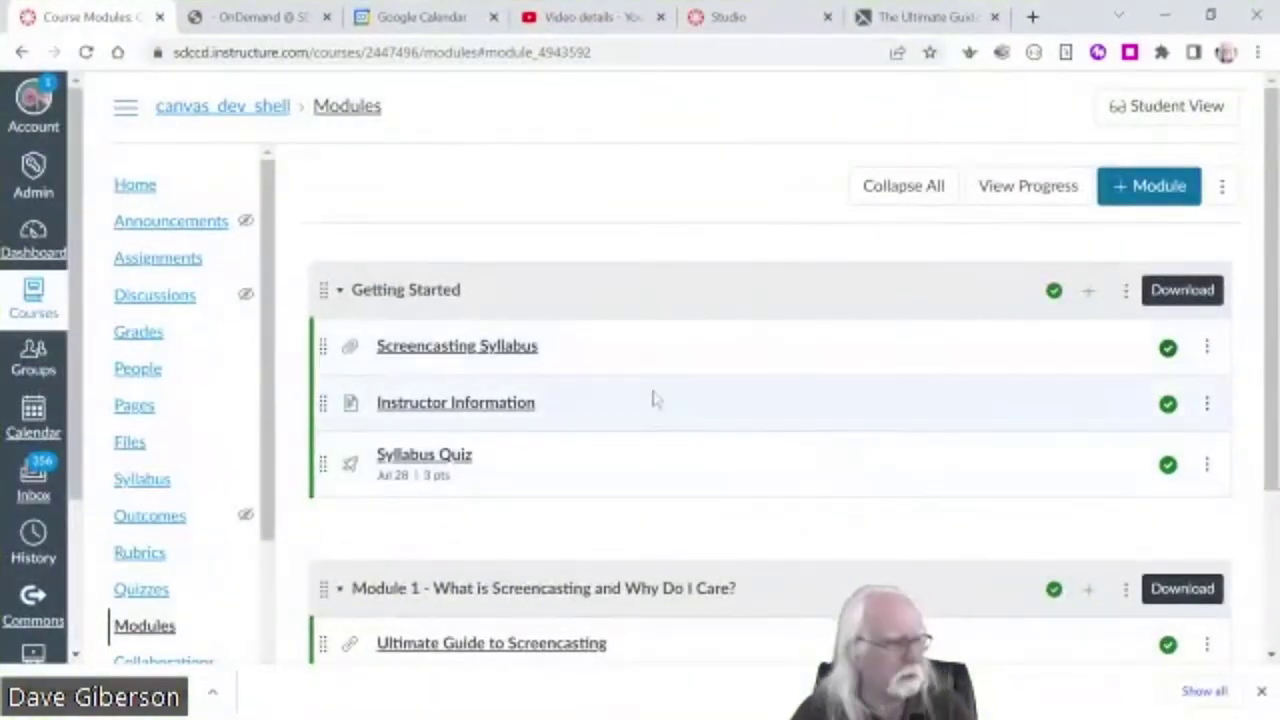
- From the Dashboard, open the Canvas Teaching Shell Sandbox course and go to its Settings
scroll(614, 391, down, 2)
scroll(614, 391, up, 2)
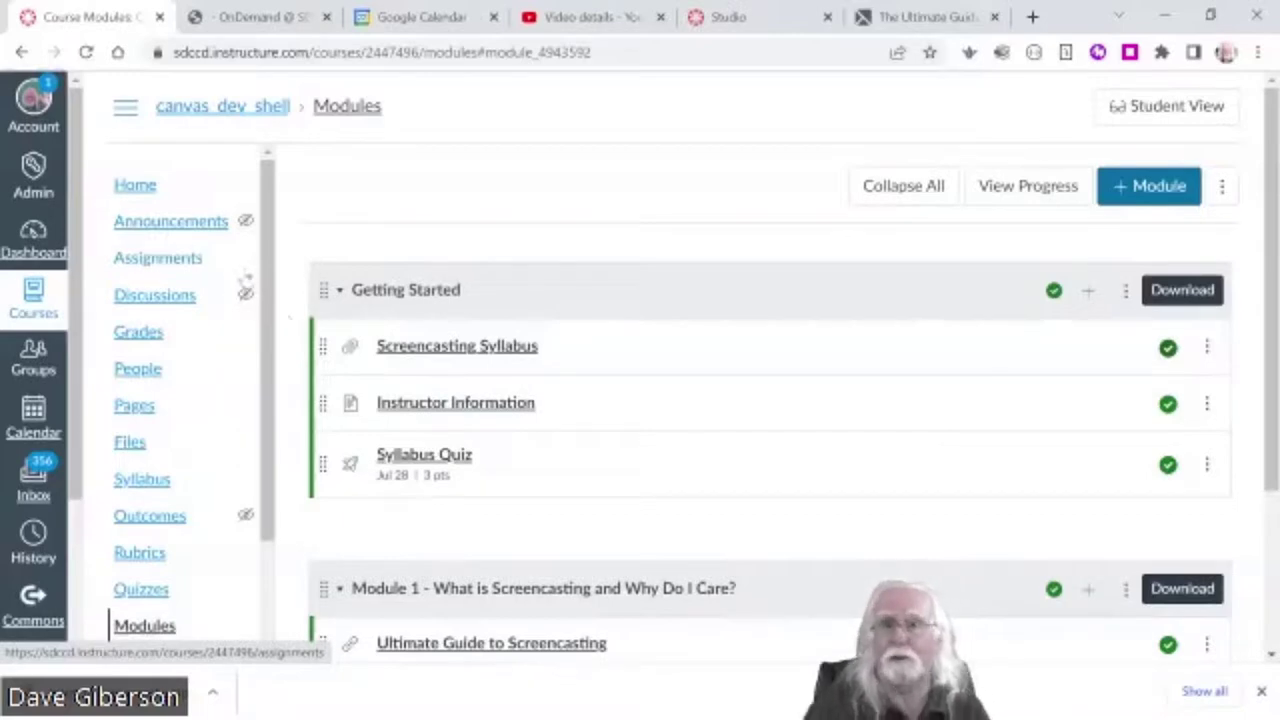
click(33, 240)
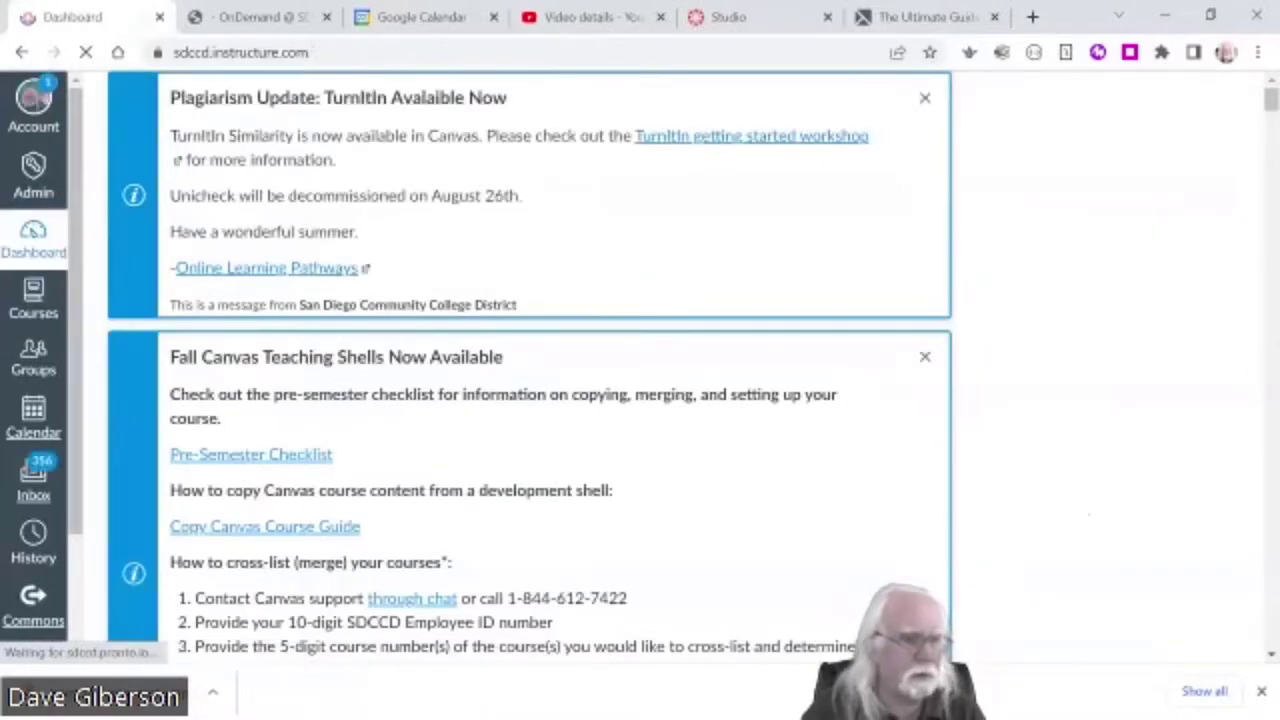
drag(1270, 97, 1270, 383)
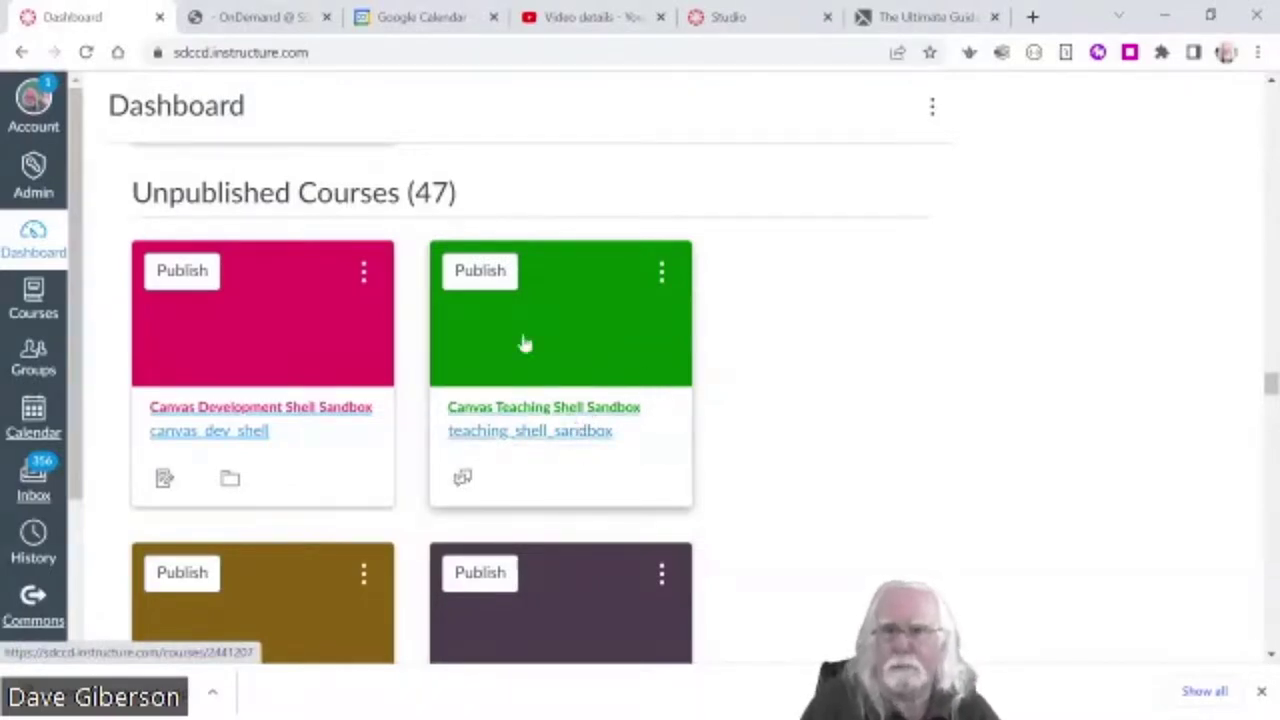
click(583, 333)
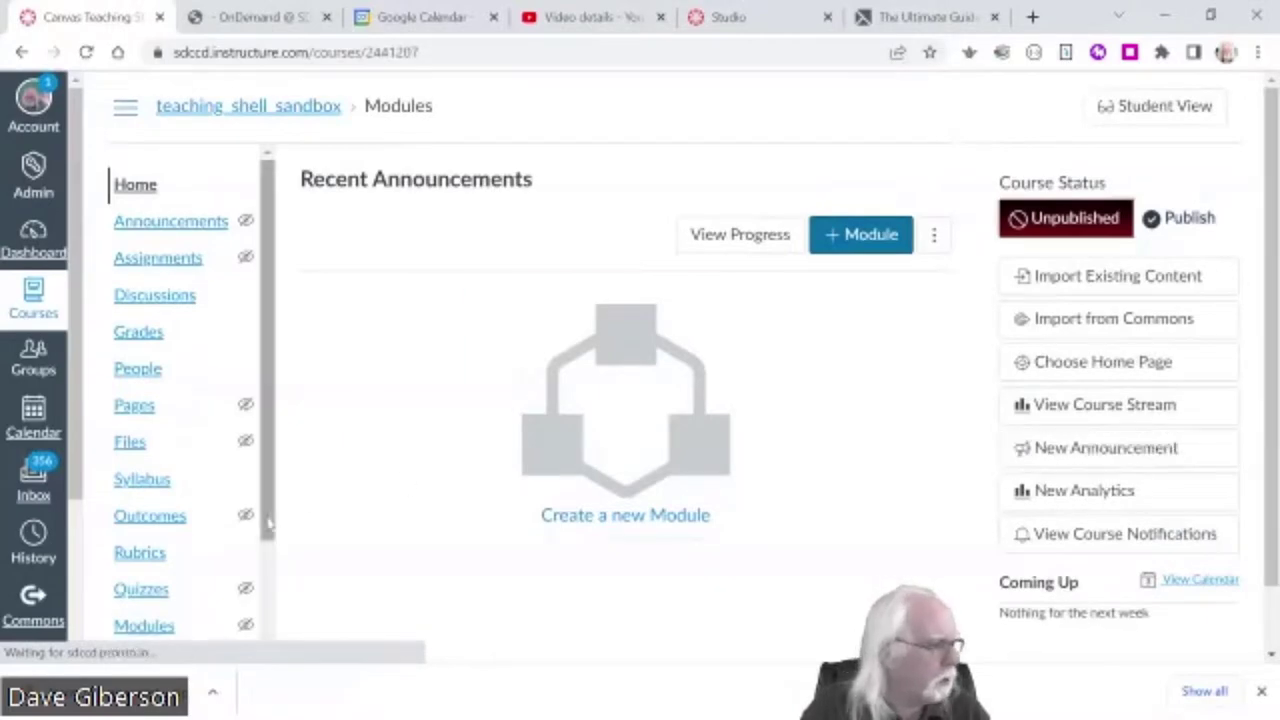
drag(270, 520, 251, 708)
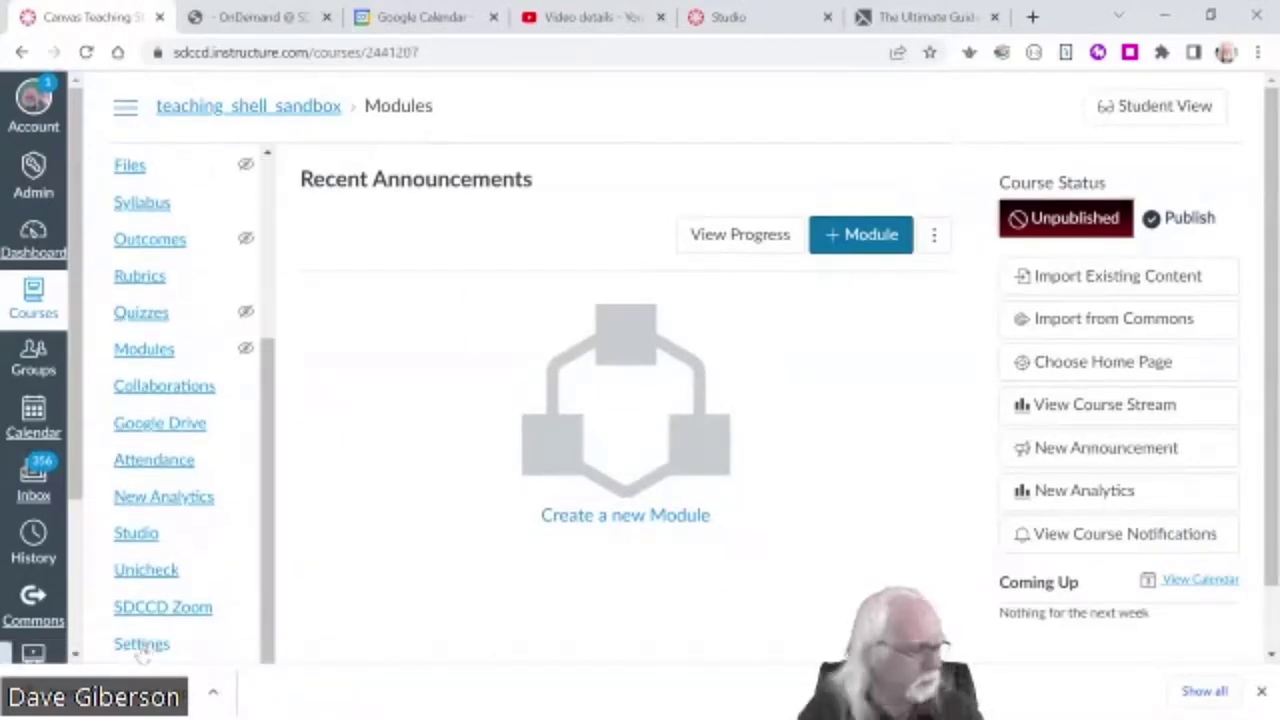
click(143, 646)
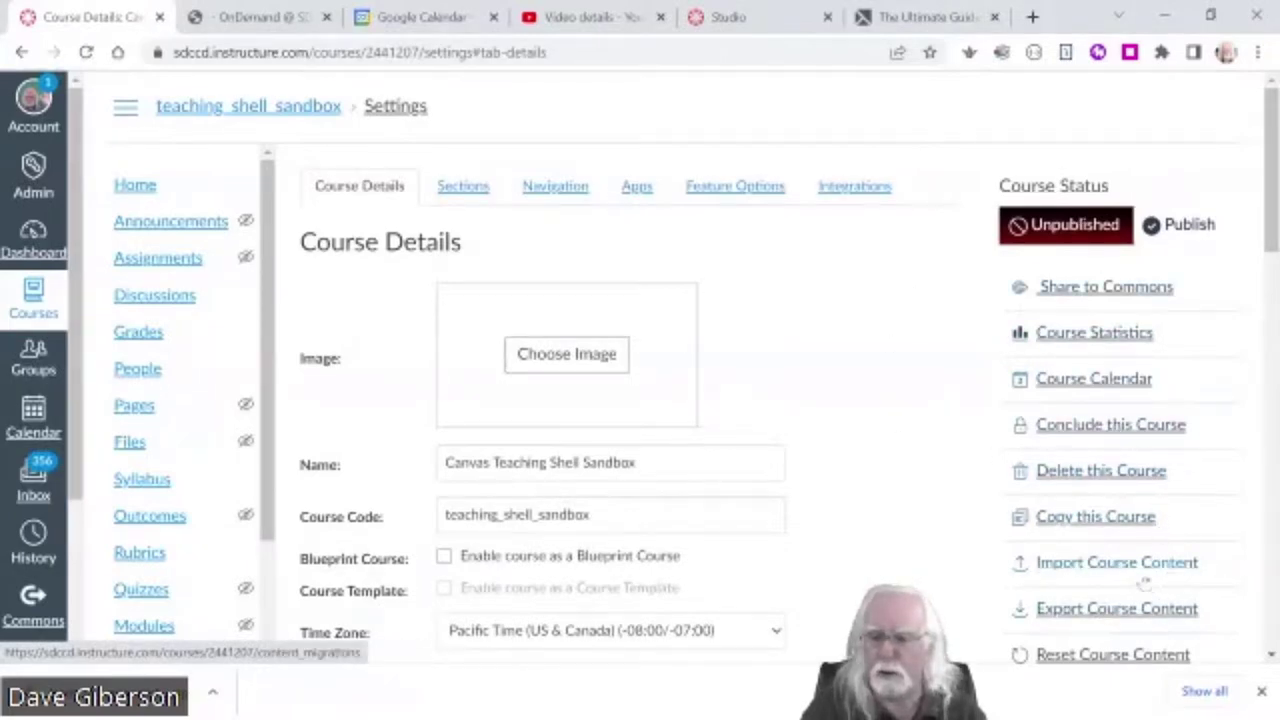
- Open Import Course Content and set the content type to Copy a Canvas Course
click(1130, 566)
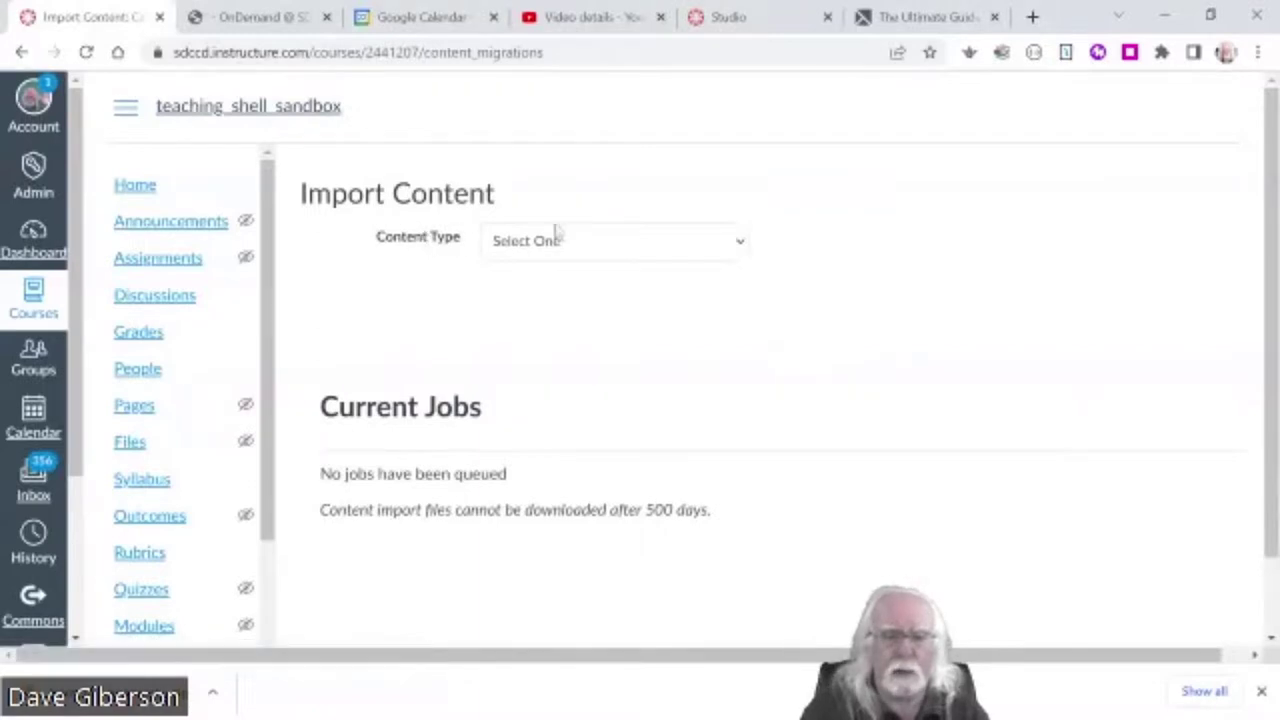
click(741, 246)
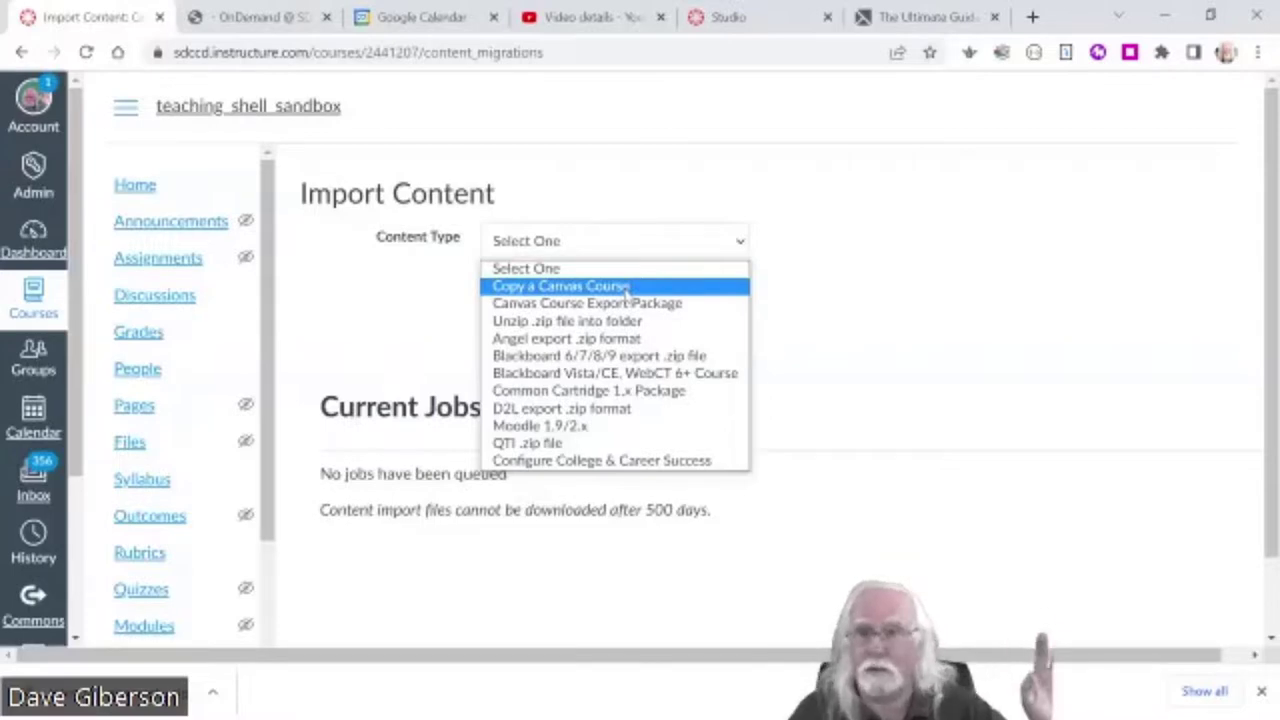
key(Escape)
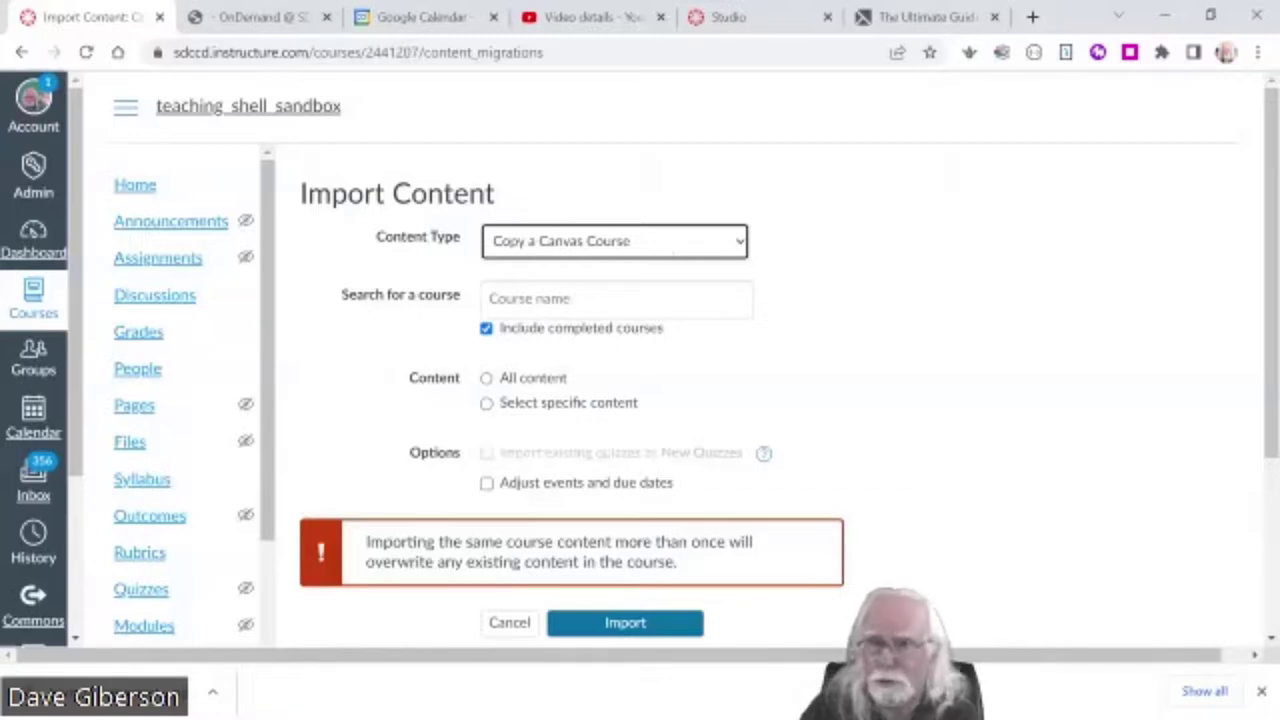
- Search for the source course and replace Learn to Screencast with Canvas Development Shell Sandbox
click(616, 298)
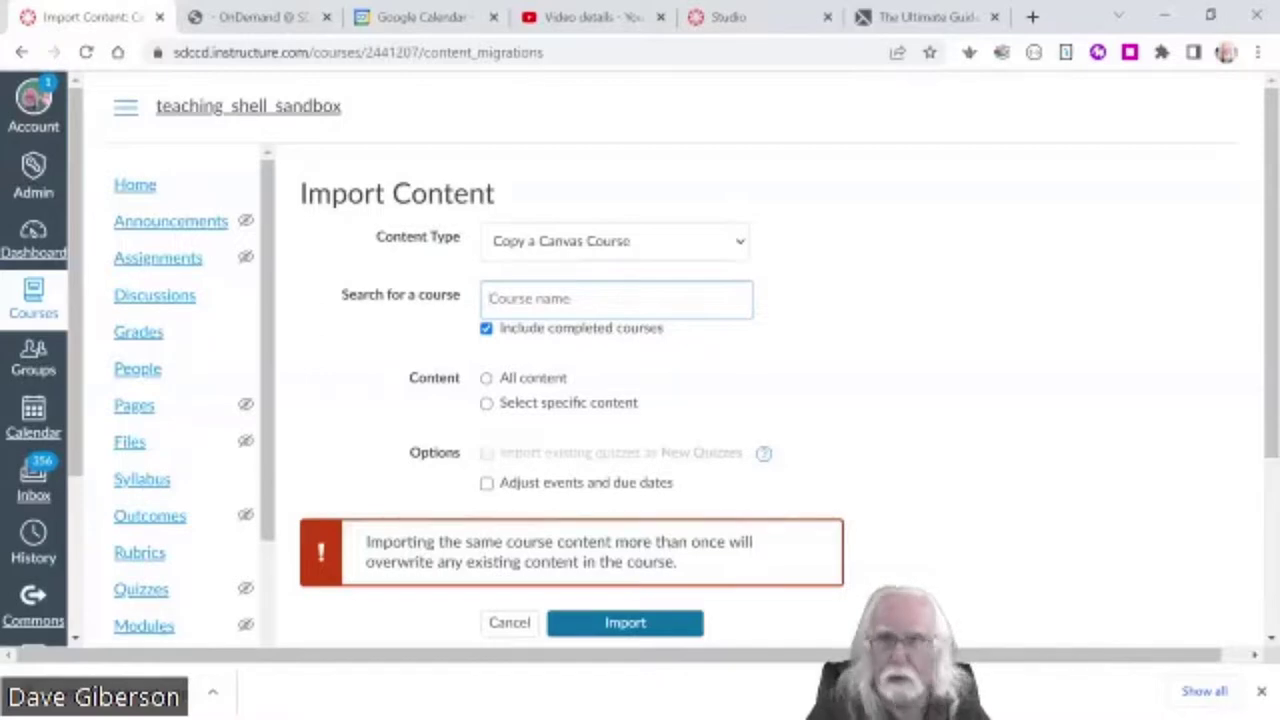
text(learn)
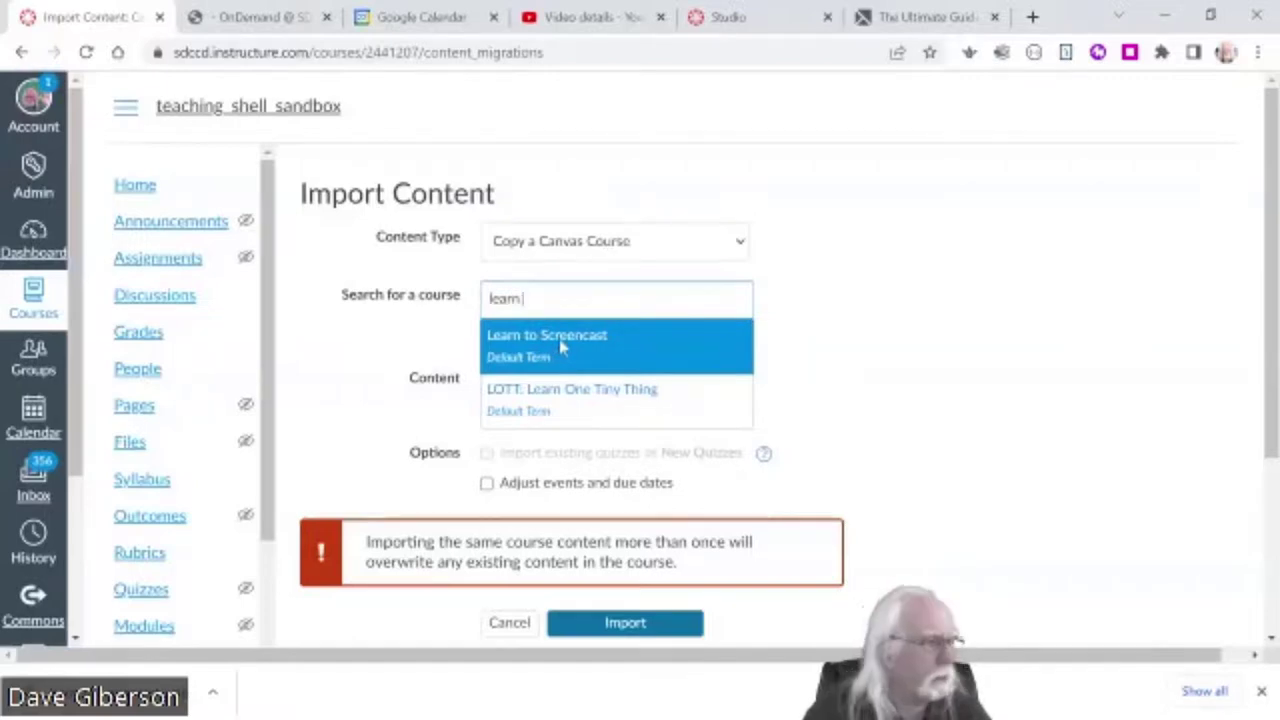
click(560, 345)
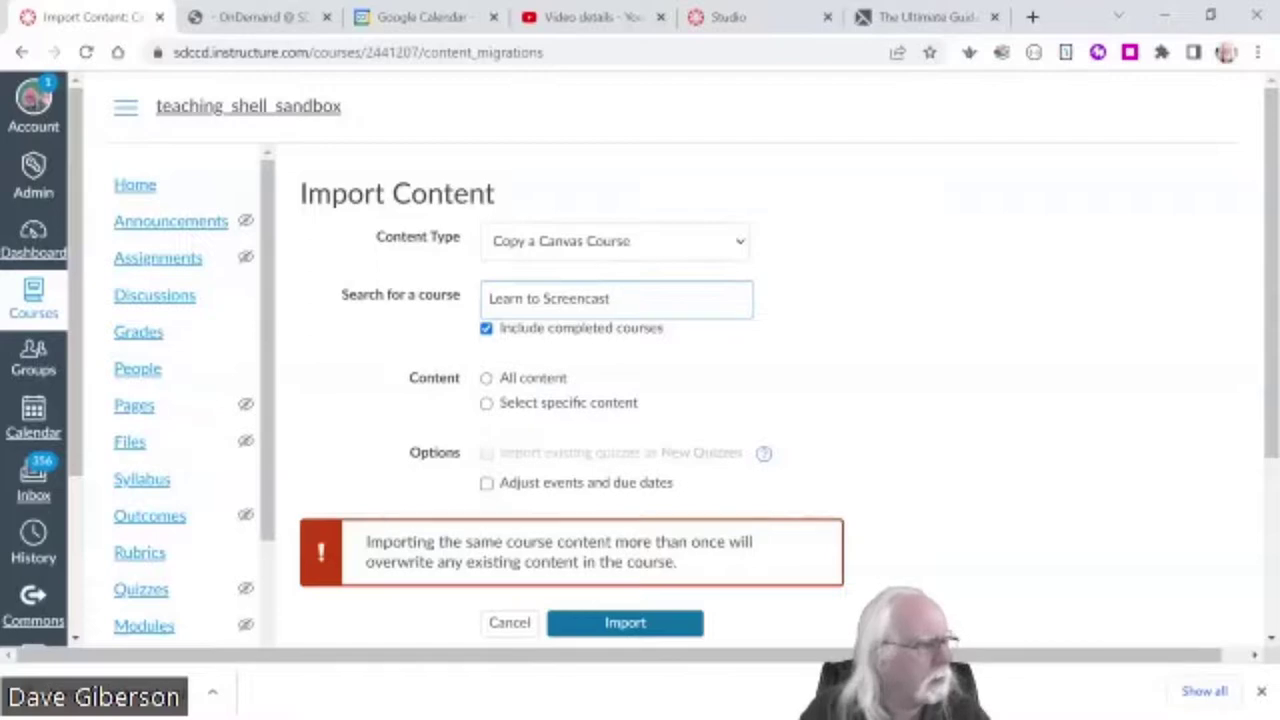
drag(612, 299, 480, 312)
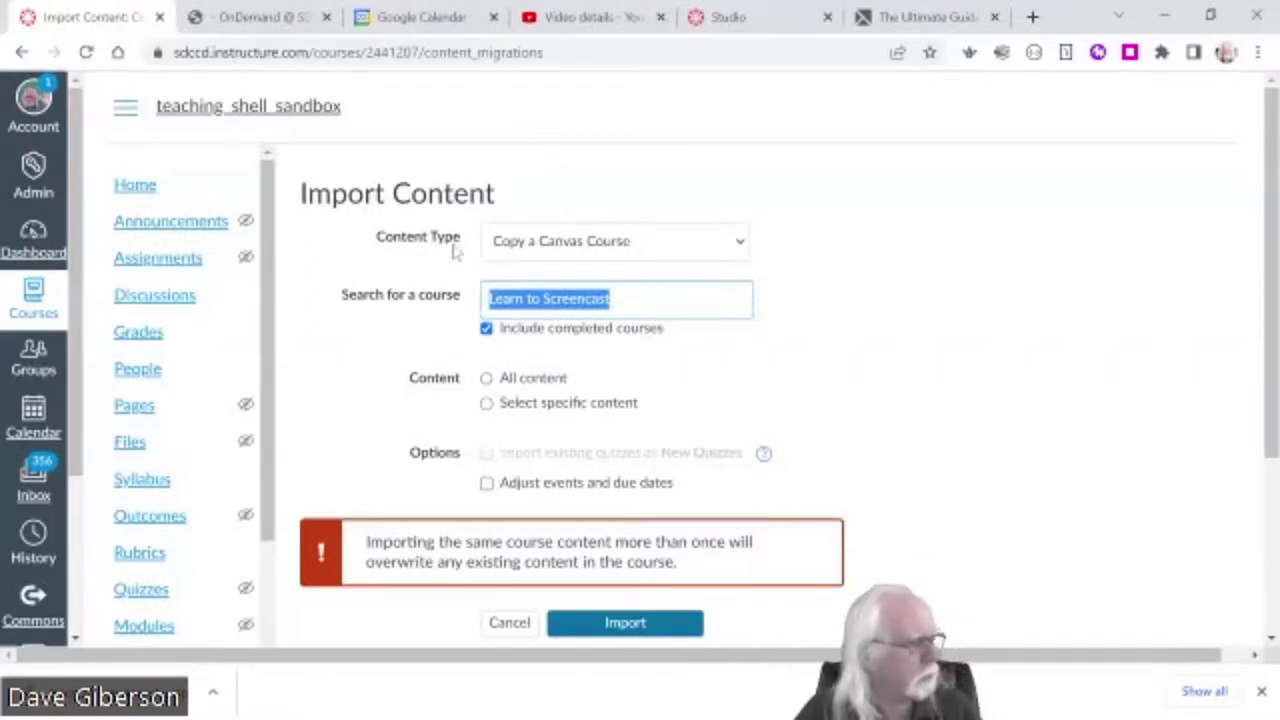
text(canvas)
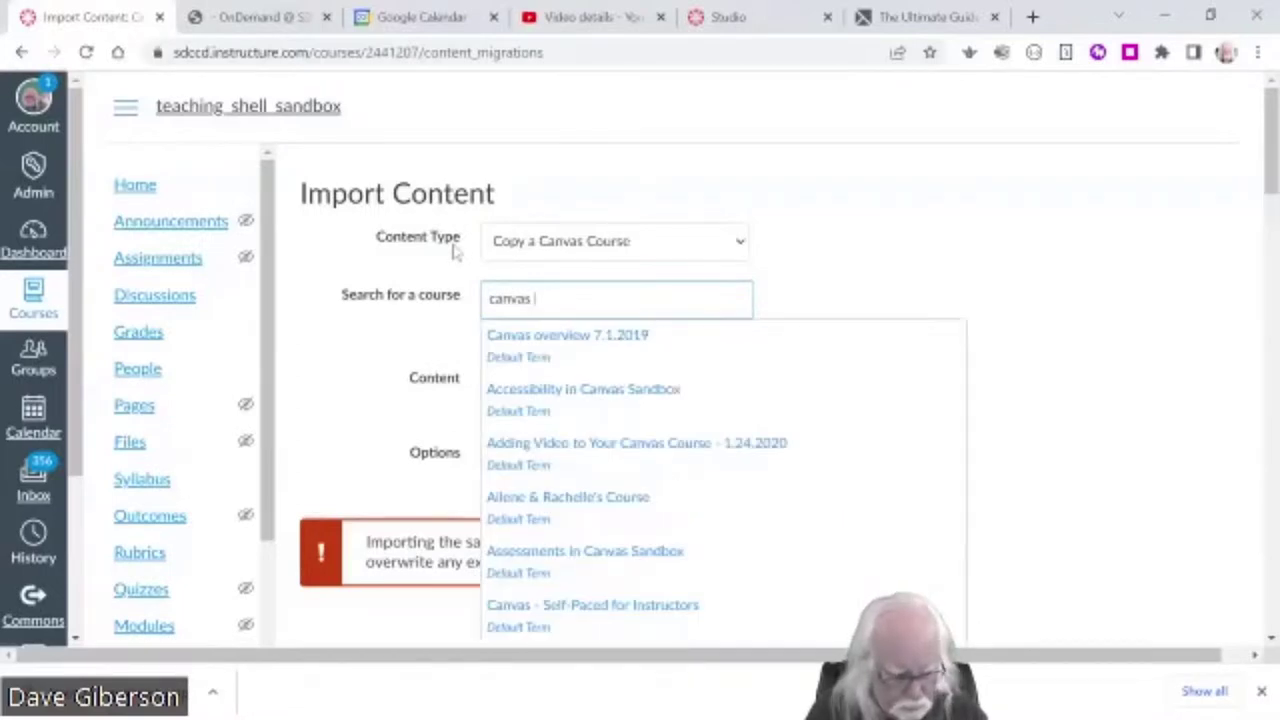
text(dev)
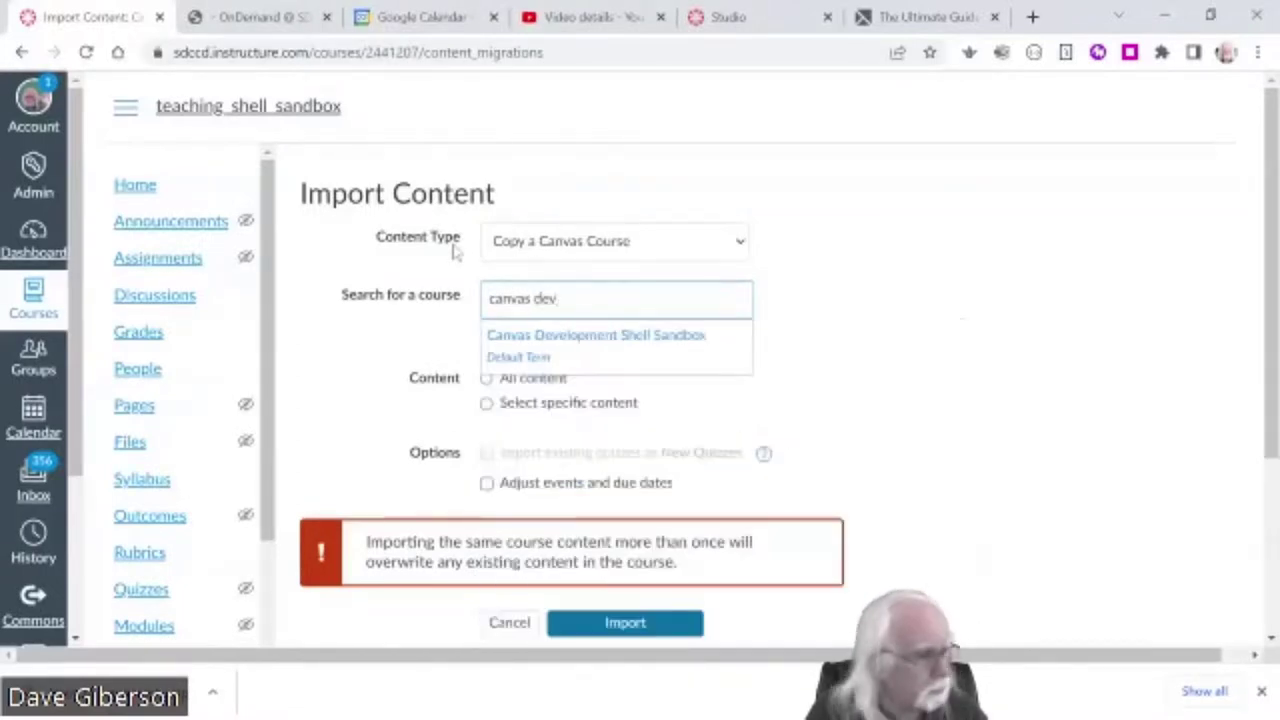
click(620, 337)
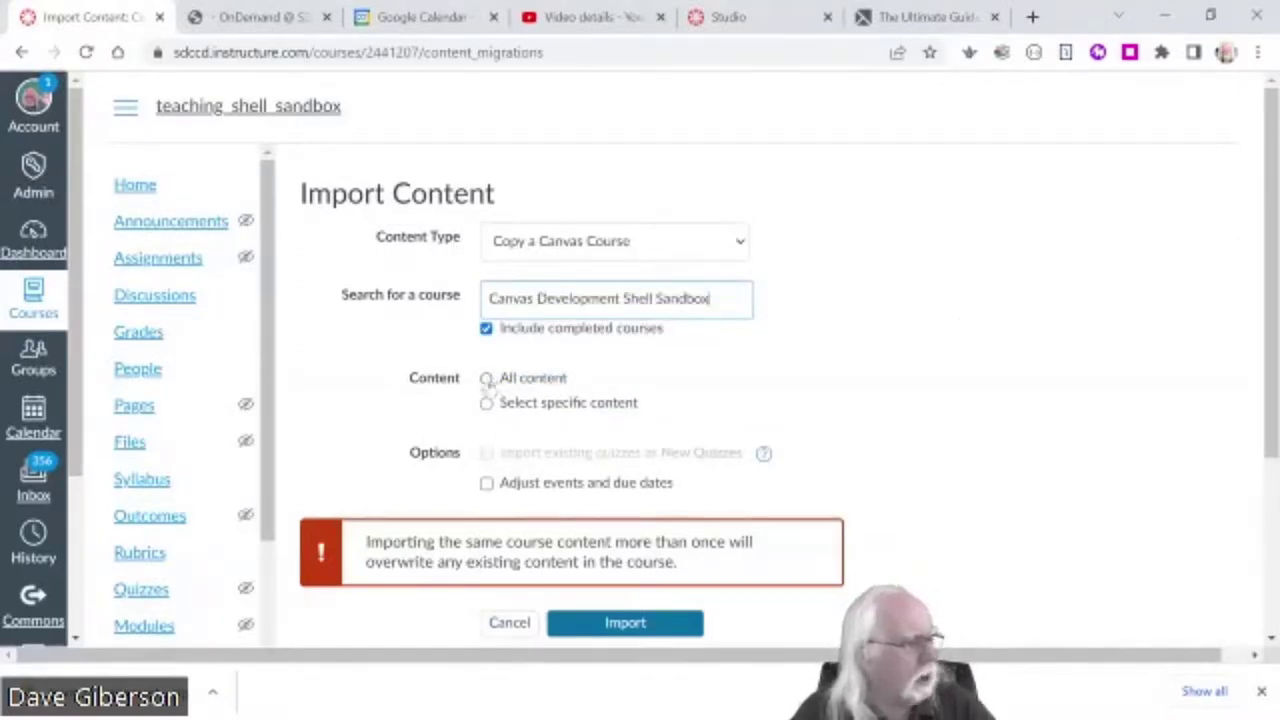
- Choose All content as the migration content and review the rest of the form
click(487, 379)
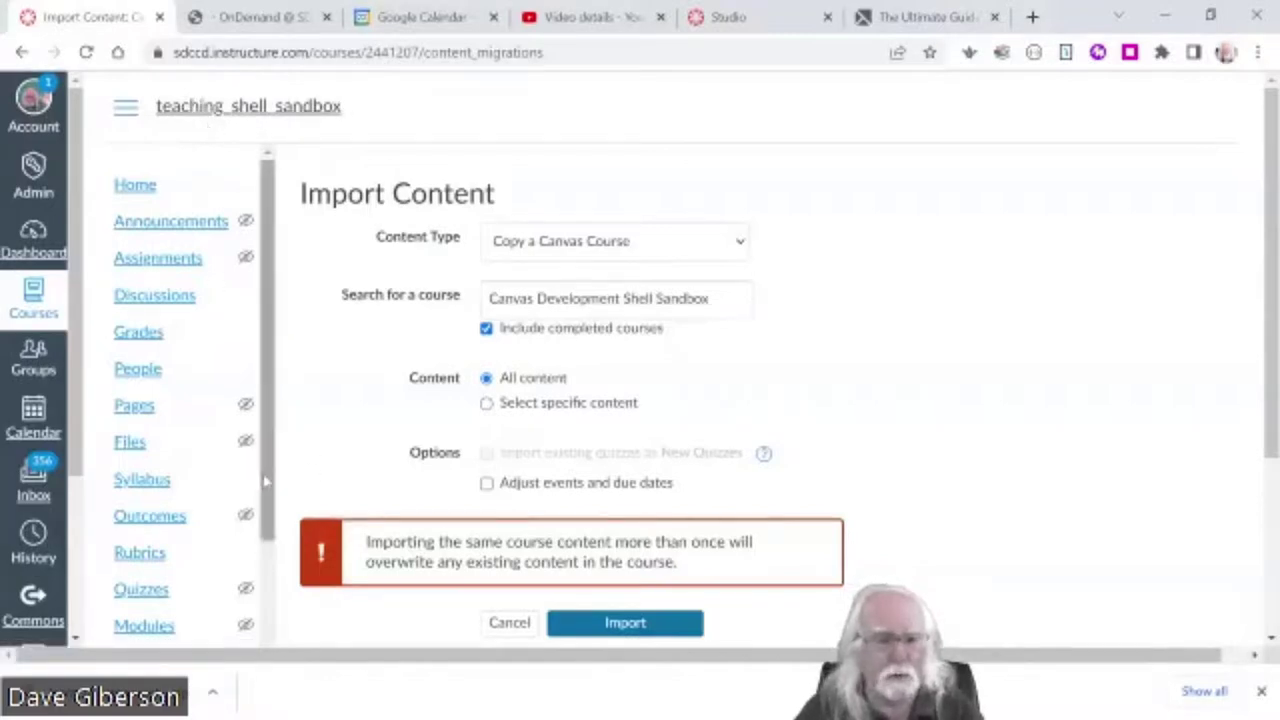
scroll(258, 600, down, 2)
scroll(258, 608, down, 2)
scroll(258, 600, down, 1)
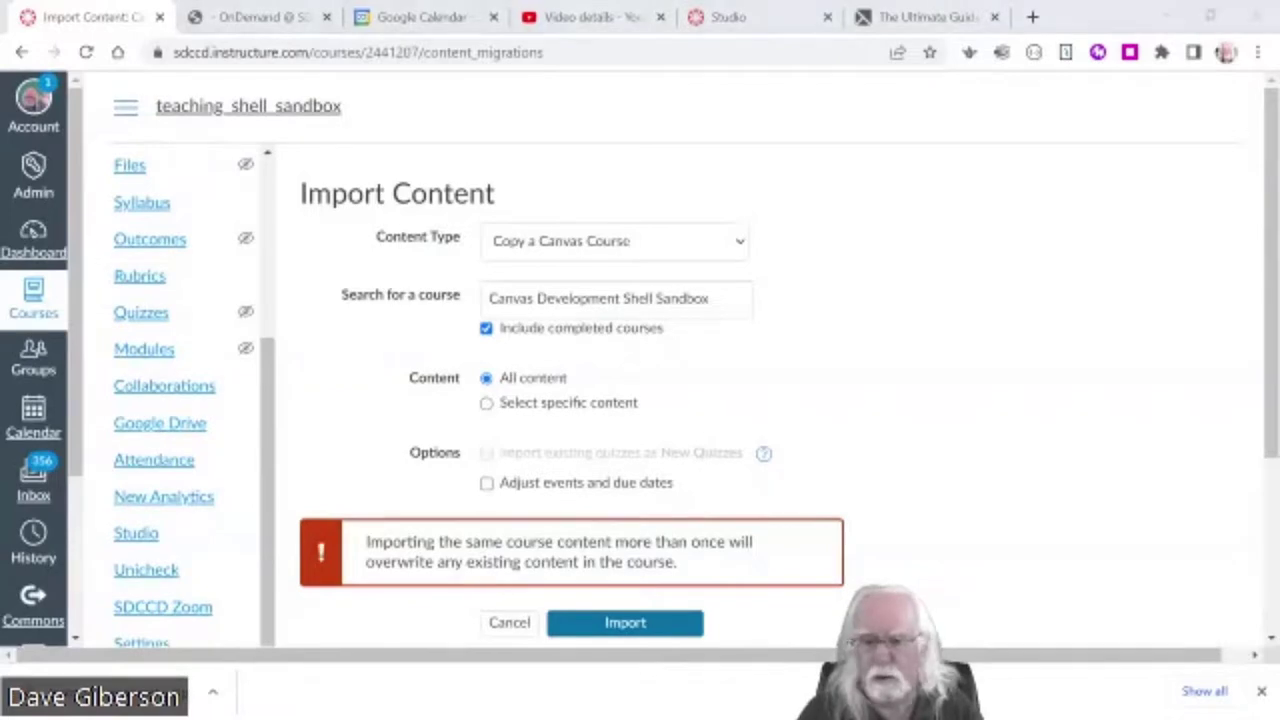
scroll(1236, 490, down, 3)
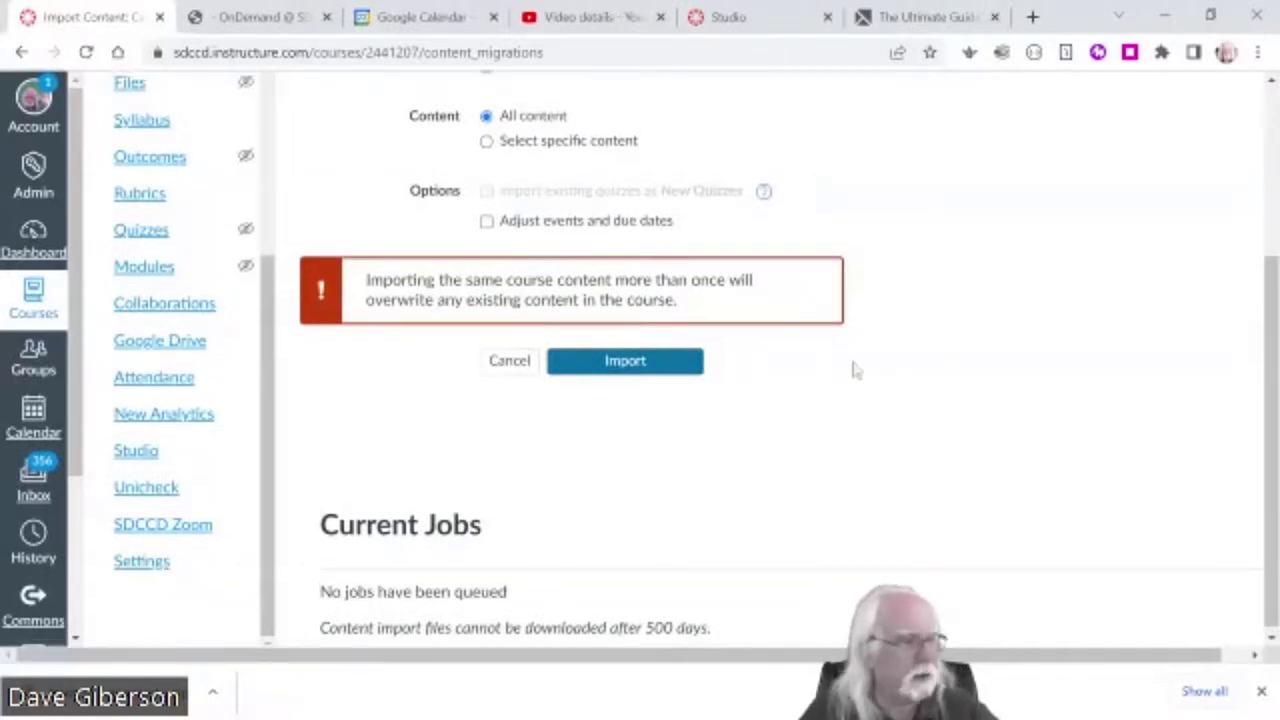
scroll(851, 366, up, 3)
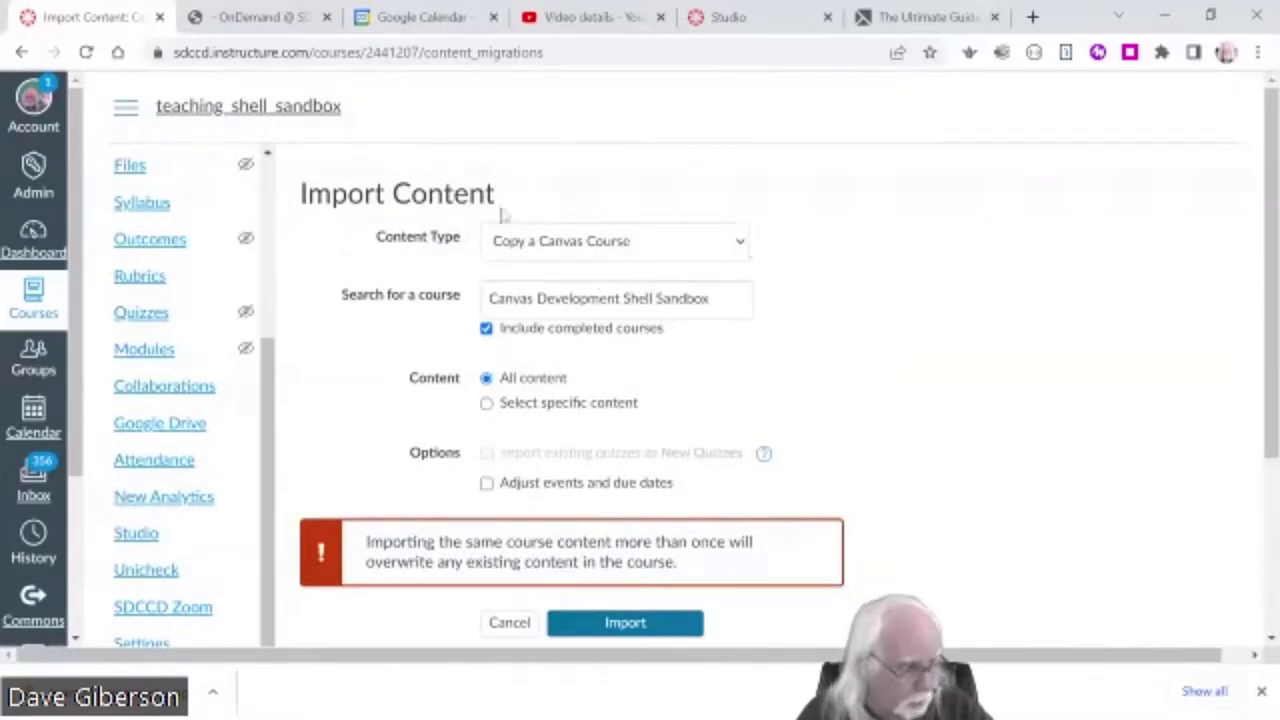
- Keep Copy a Canvas Course as the content type and start the import
click(745, 244)
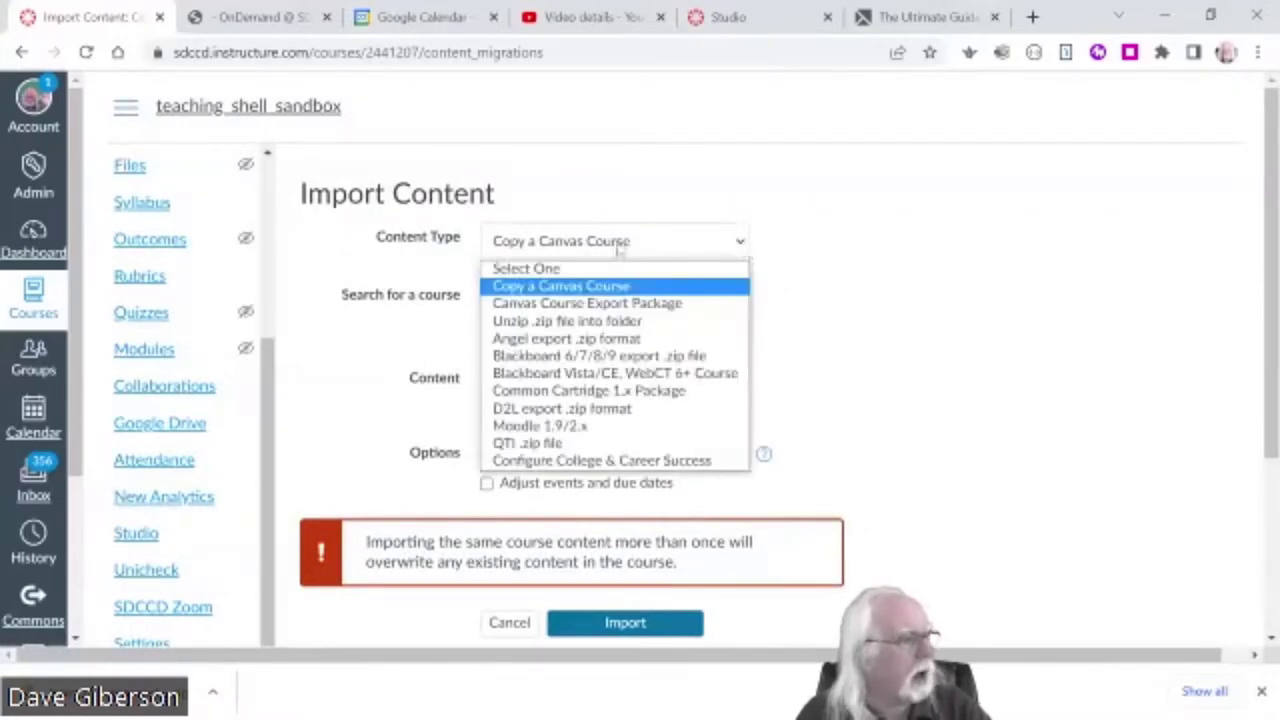
click(592, 287)
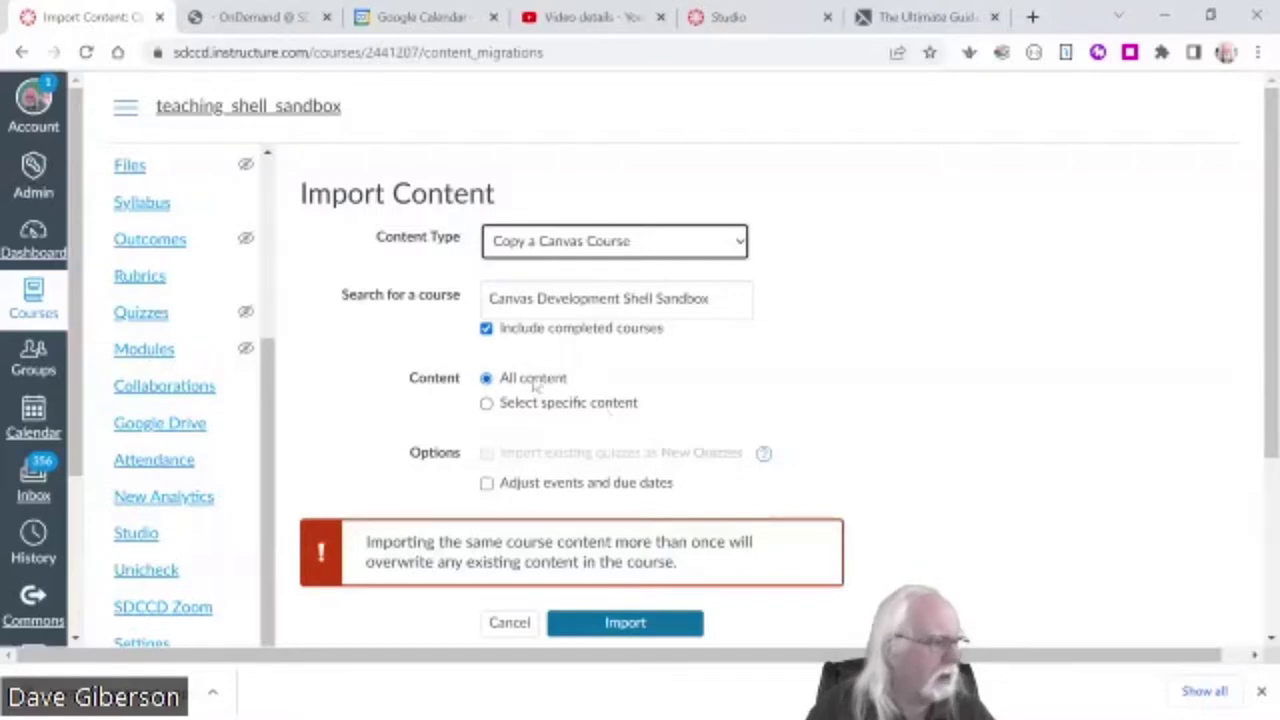
scroll(1160, 373, down, 1)
click(645, 524)
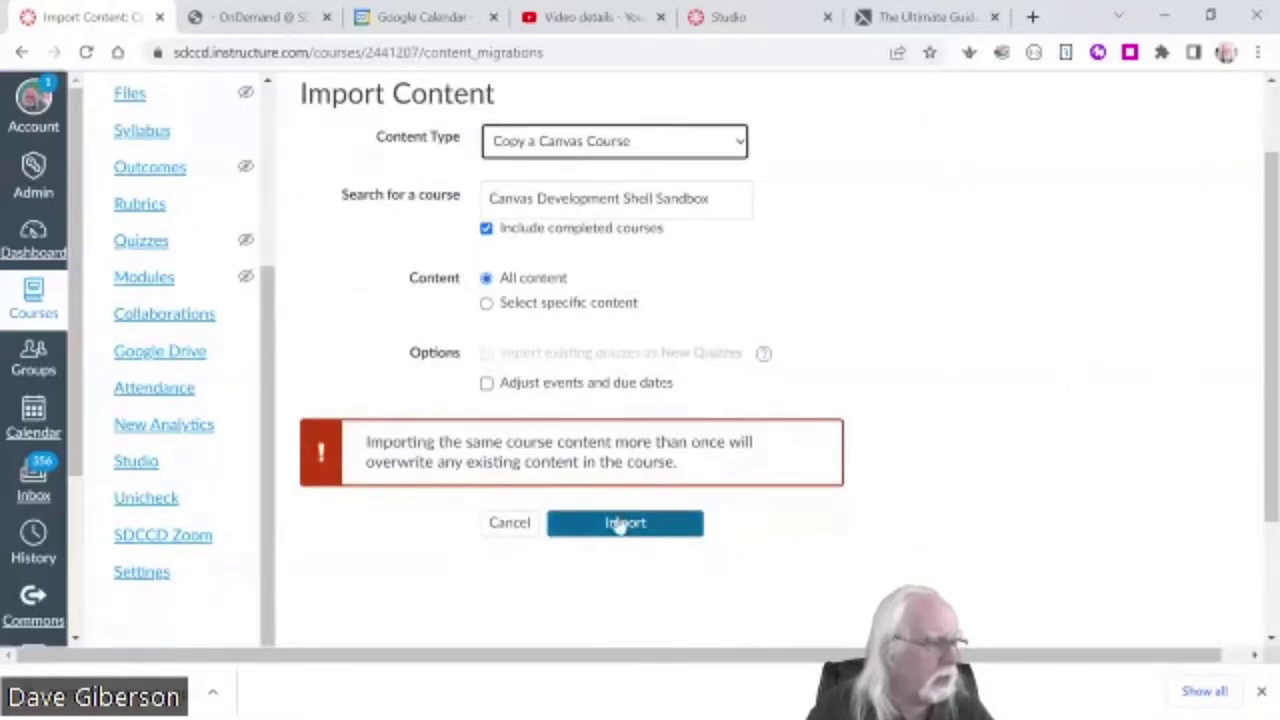
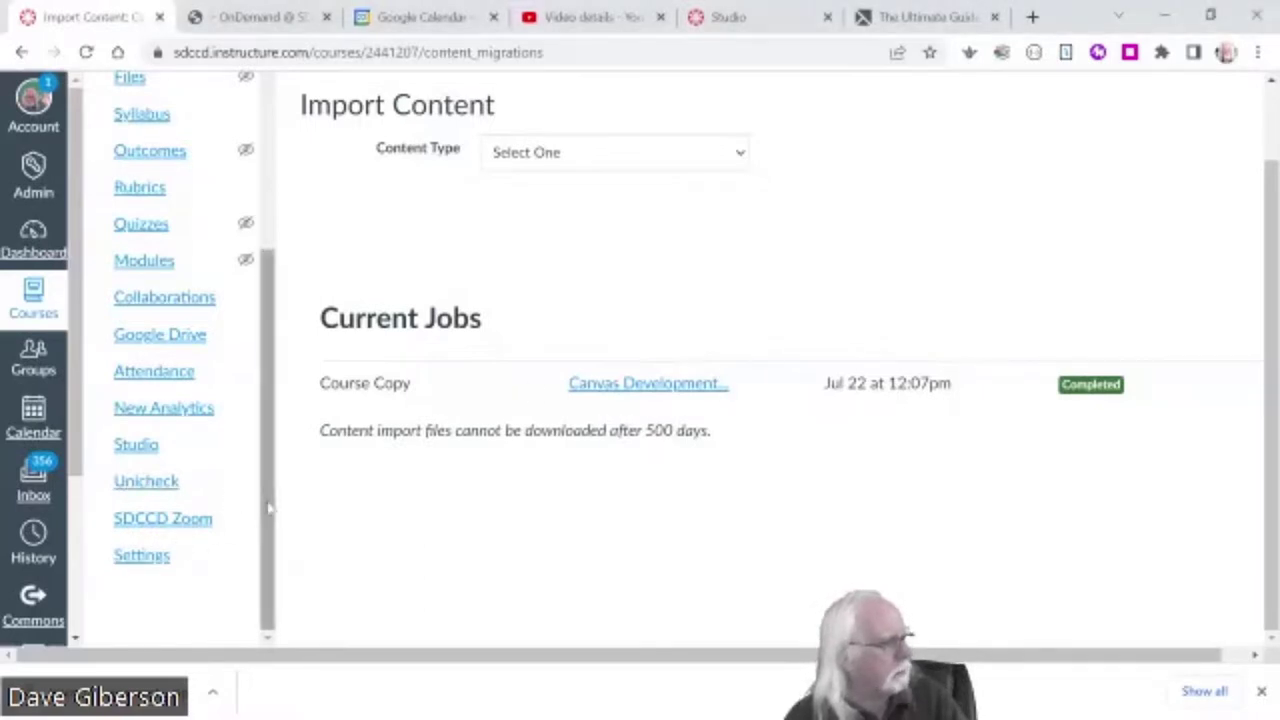
- Open the Help tray from the global navigation, showing support chat, hotline and tutorial links
drag(266, 506, 104, 396)
scroll(40, 450, down, 3)
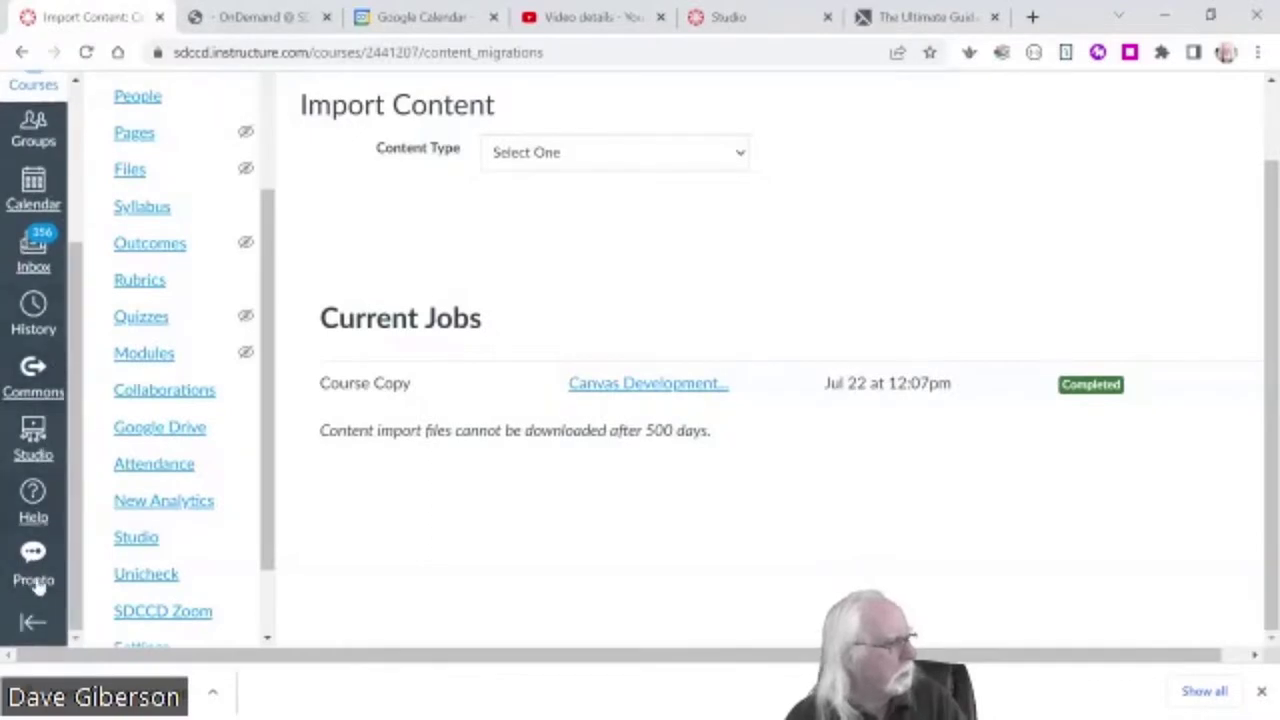
click(35, 502)
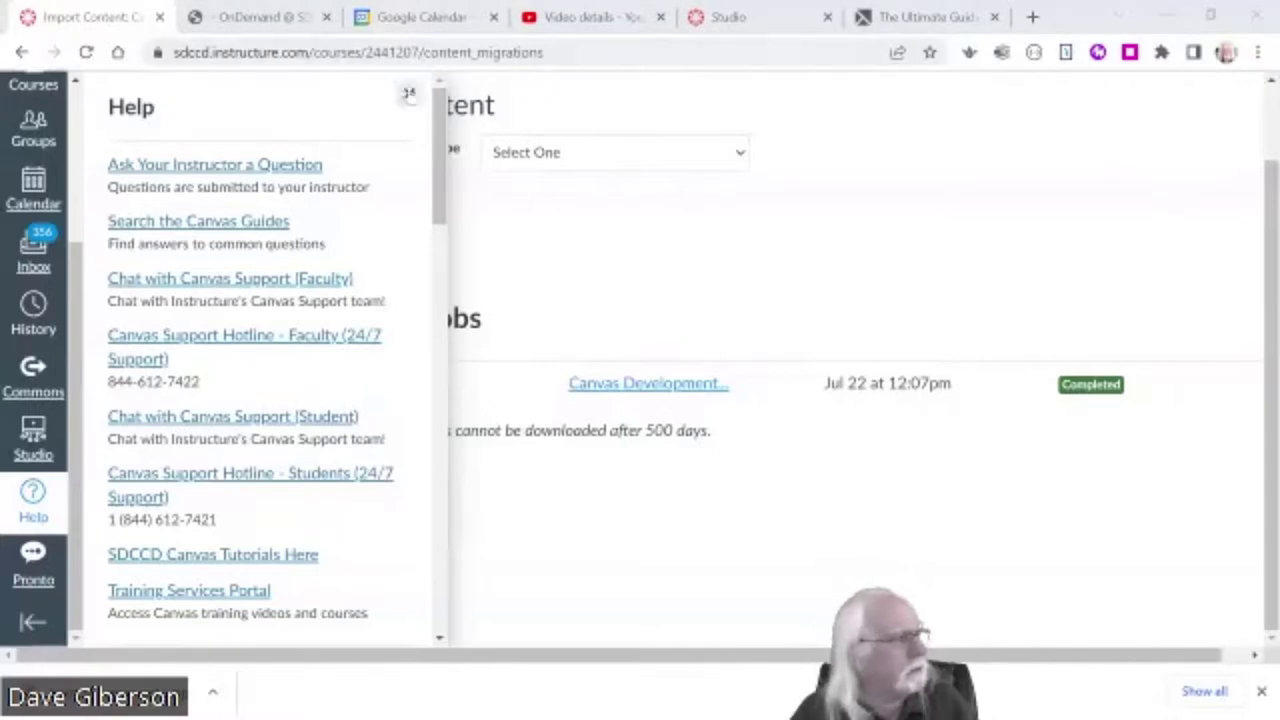
- Close Help and view teaching_shell_sandbox's New Analytics, which reports course data still processing
click(409, 93)
scroll(268, 423, down, 1)
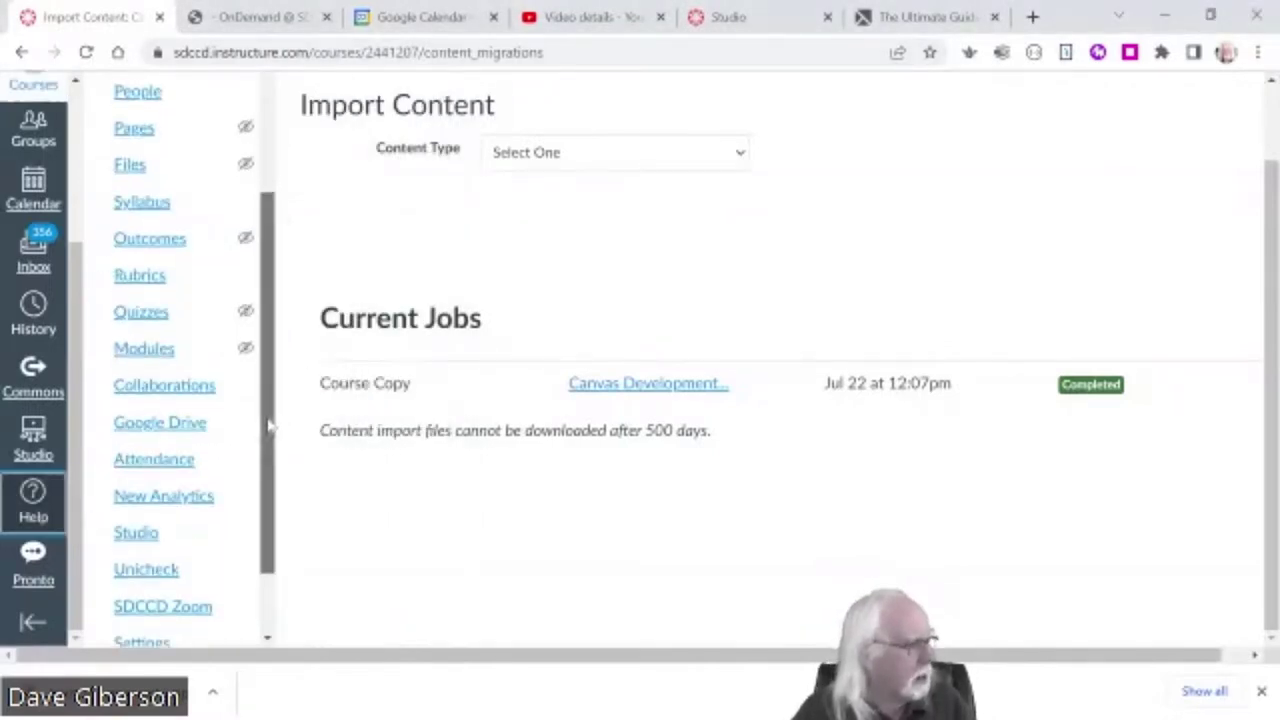
click(172, 498)
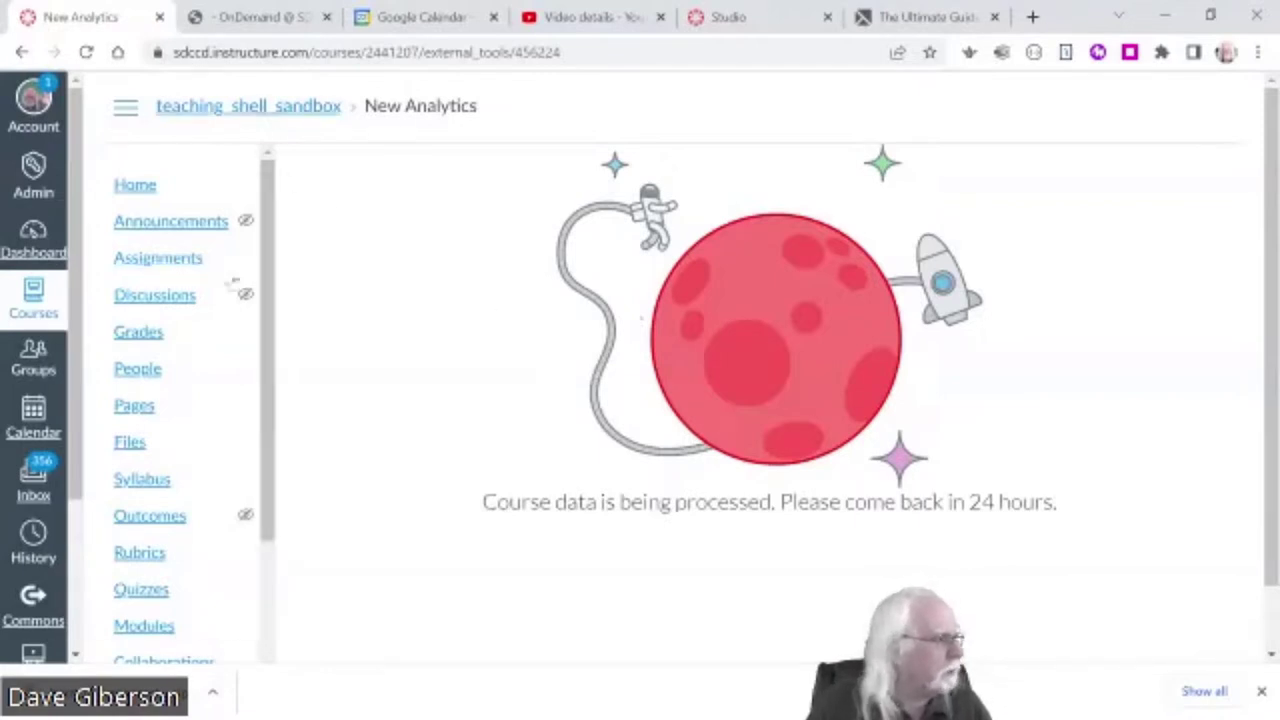
click(40, 238)
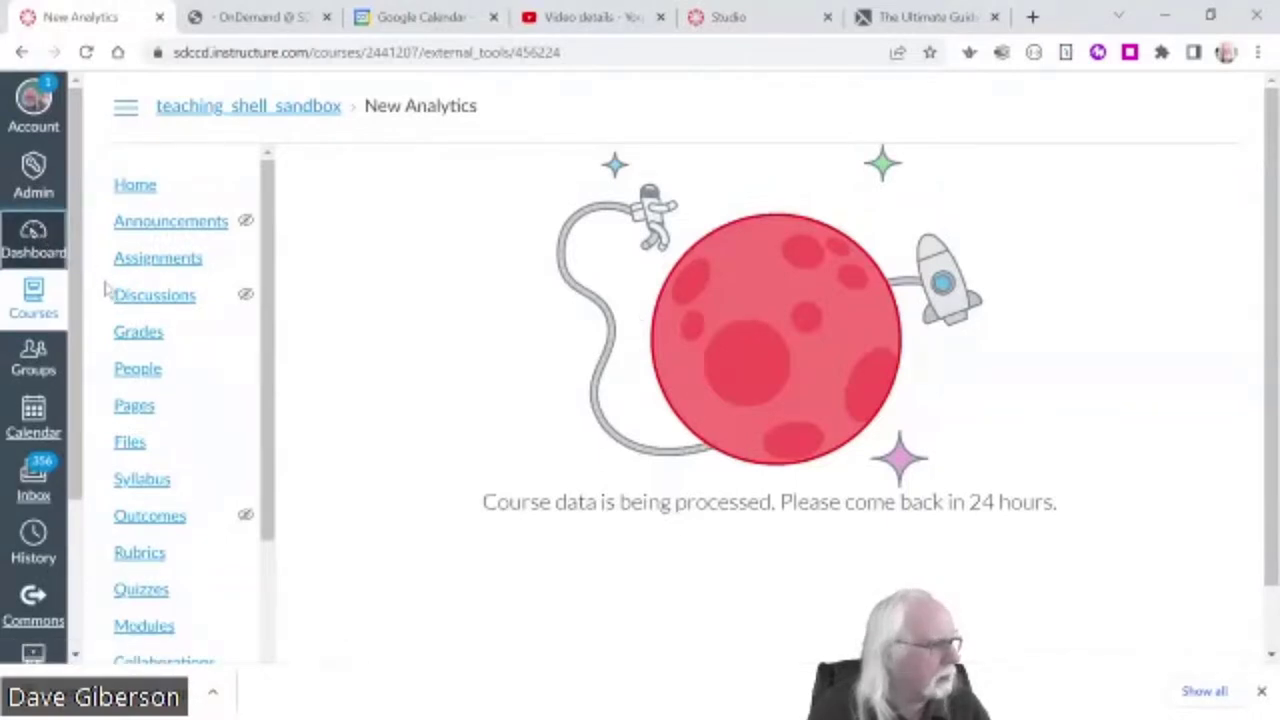
- Go to the Dashboard and open the Introduction to Screencasting (Demo3) course card
click(33, 235)
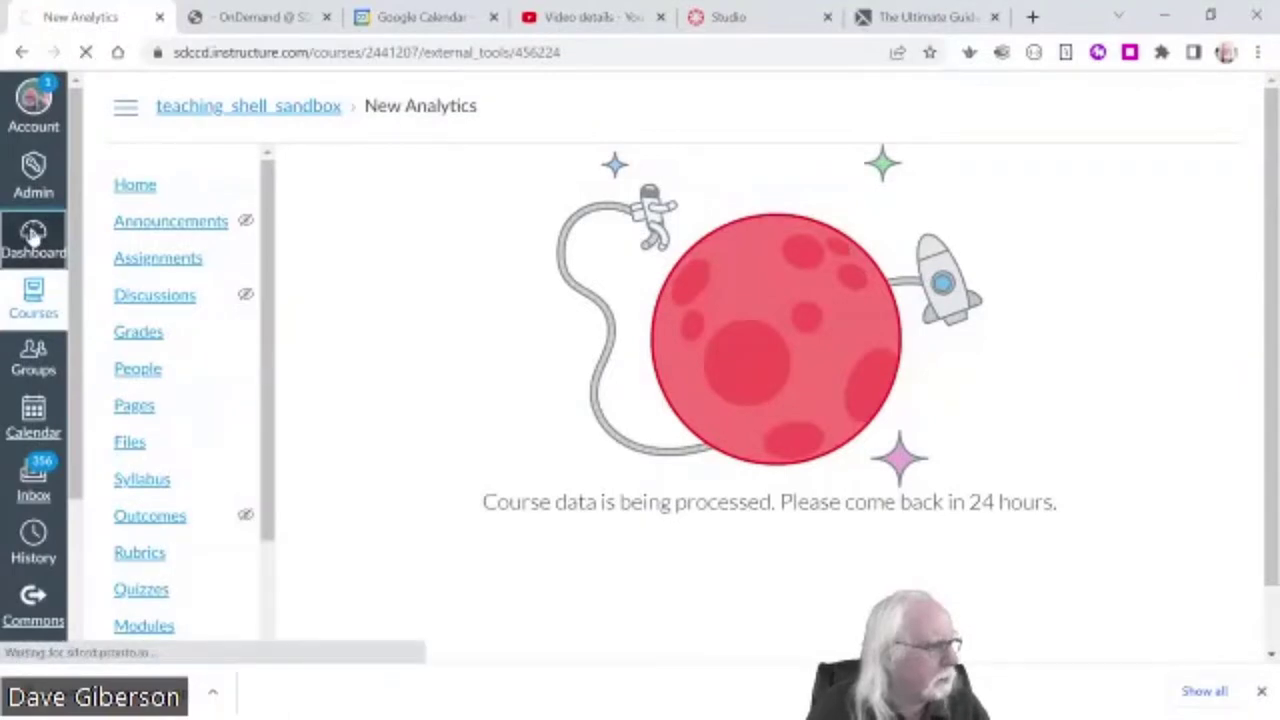
scroll(1014, 400, down, 5)
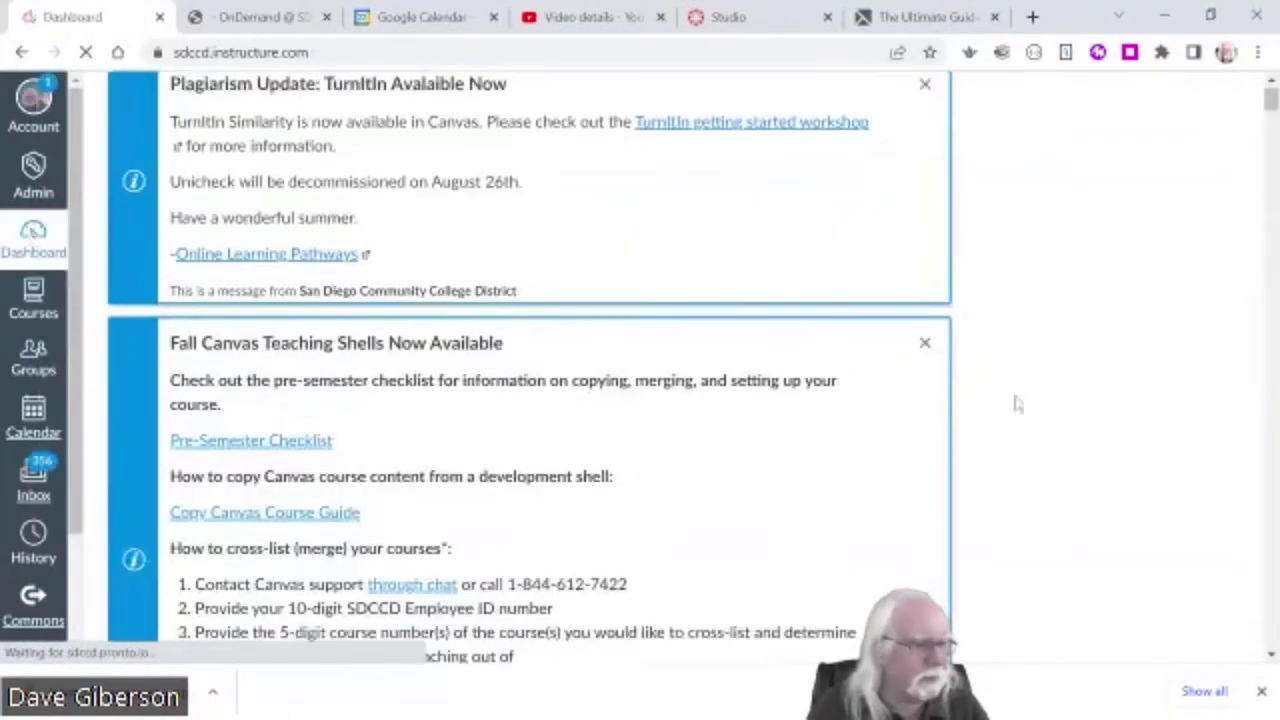
scroll(1014, 398, down, 10)
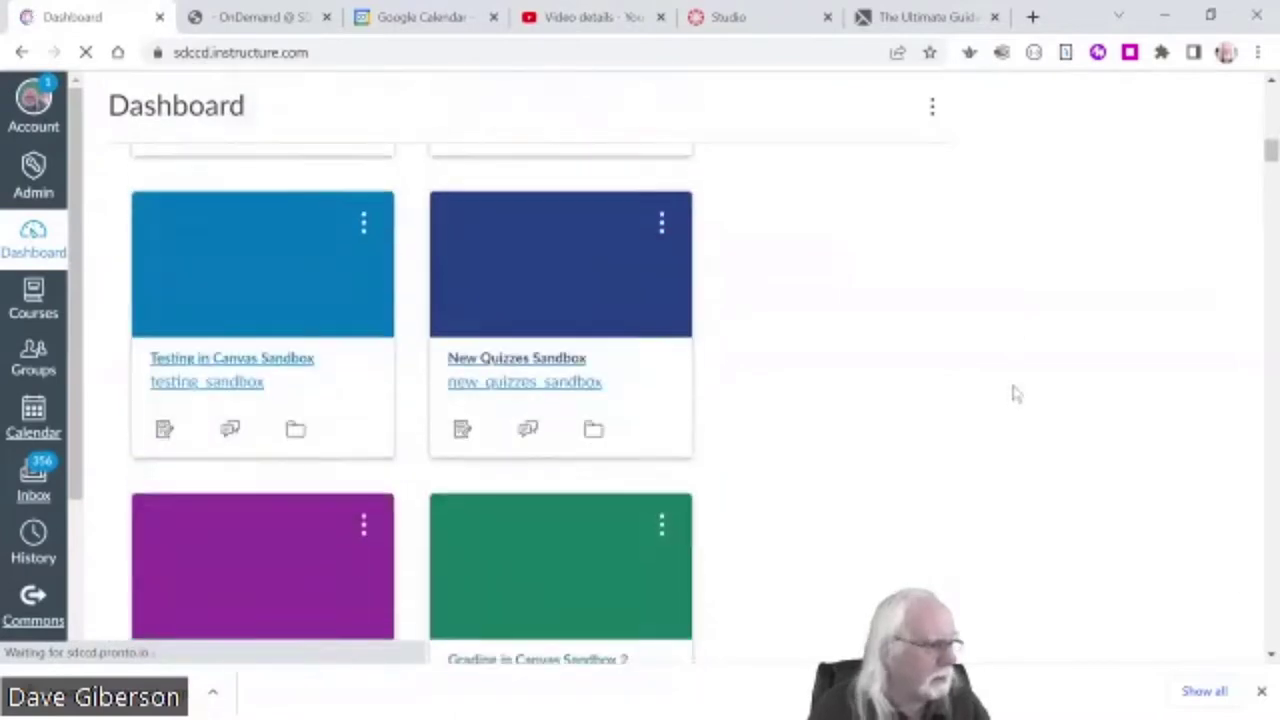
scroll(1014, 393, down, 15)
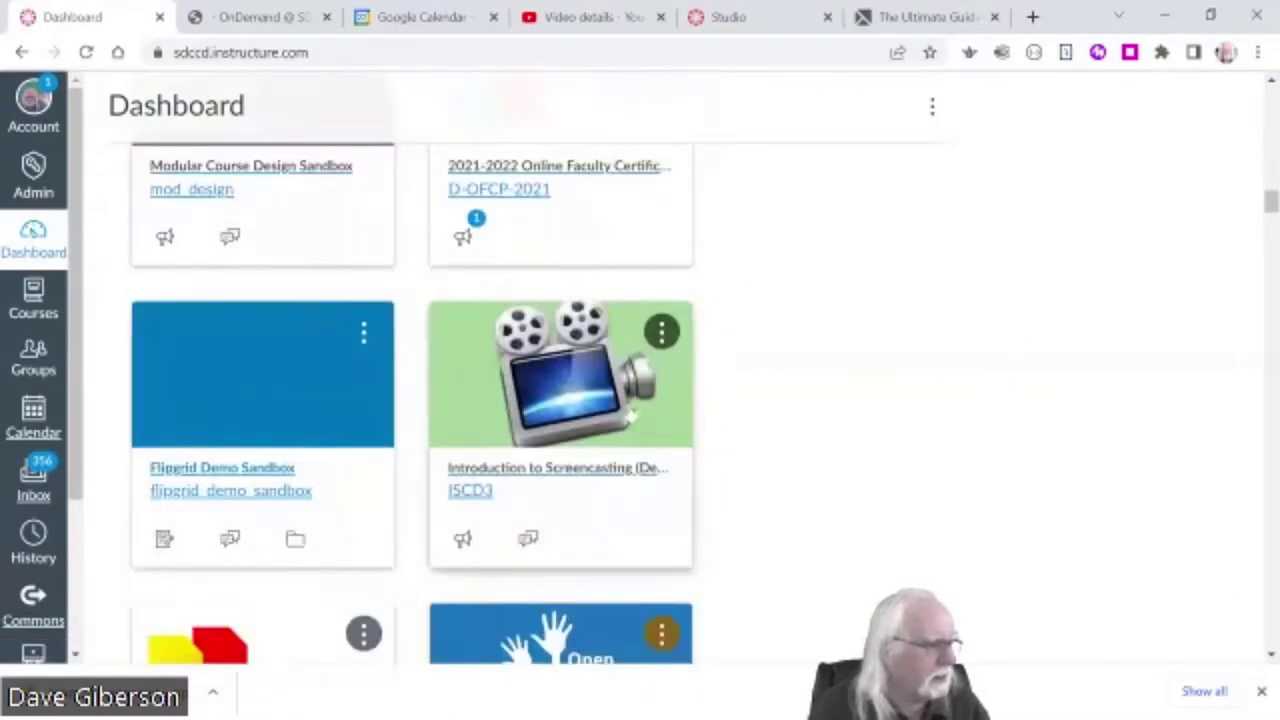
click(650, 440)
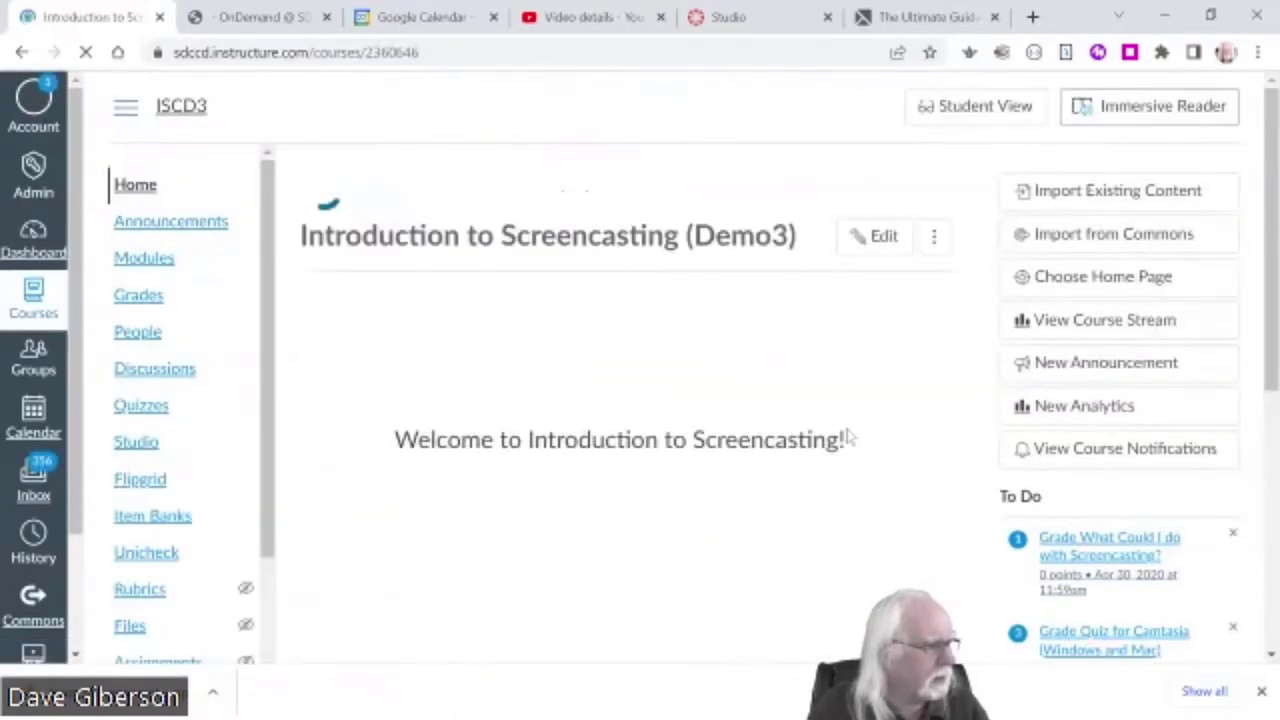
- Open New Analytics for Demo3, showing the 56.82% average course grade chart
click(1086, 413)
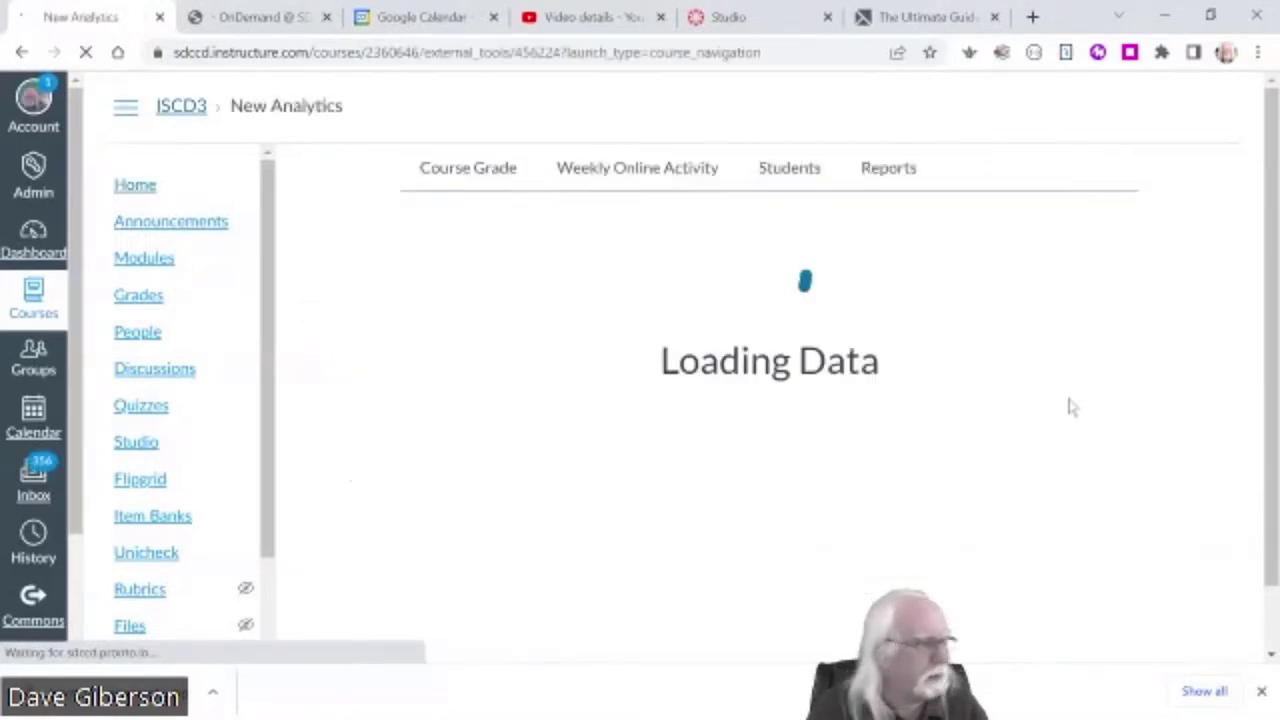
drag(1231, 391, 1246, 382)
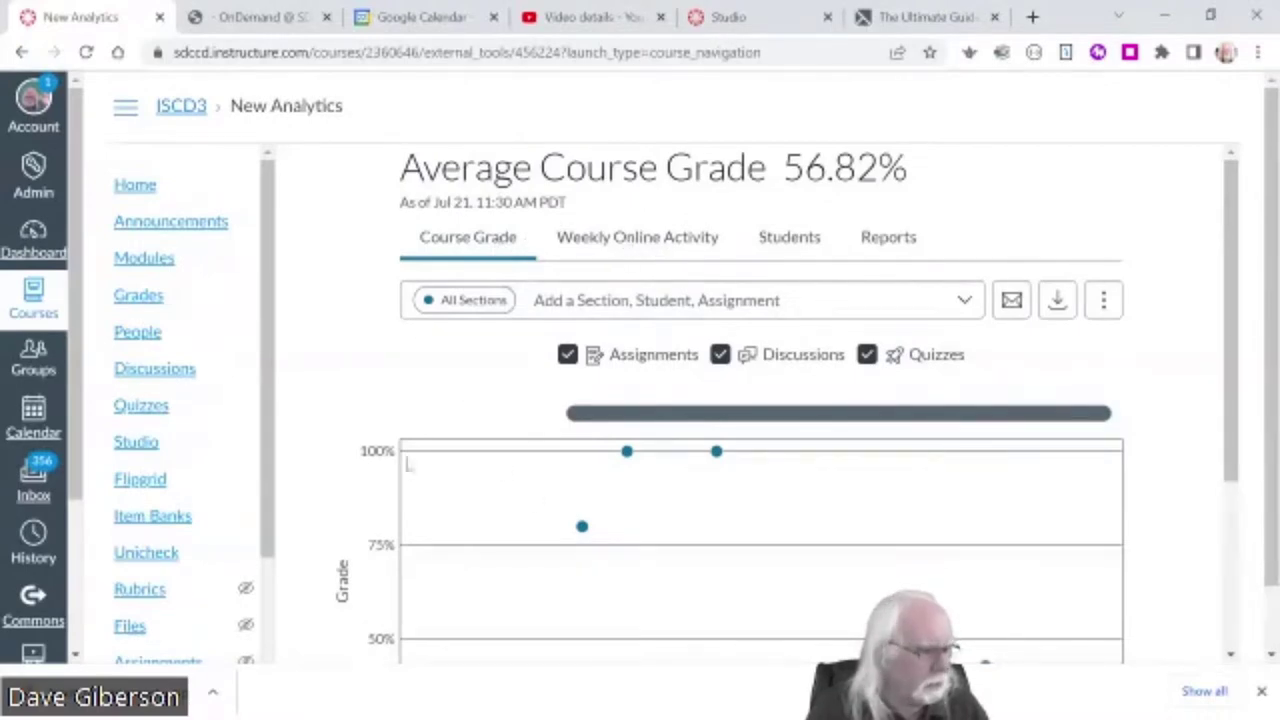
- Review the weekly online activity chart and per-student table, ending on the CSV Reports list
click(650, 248)
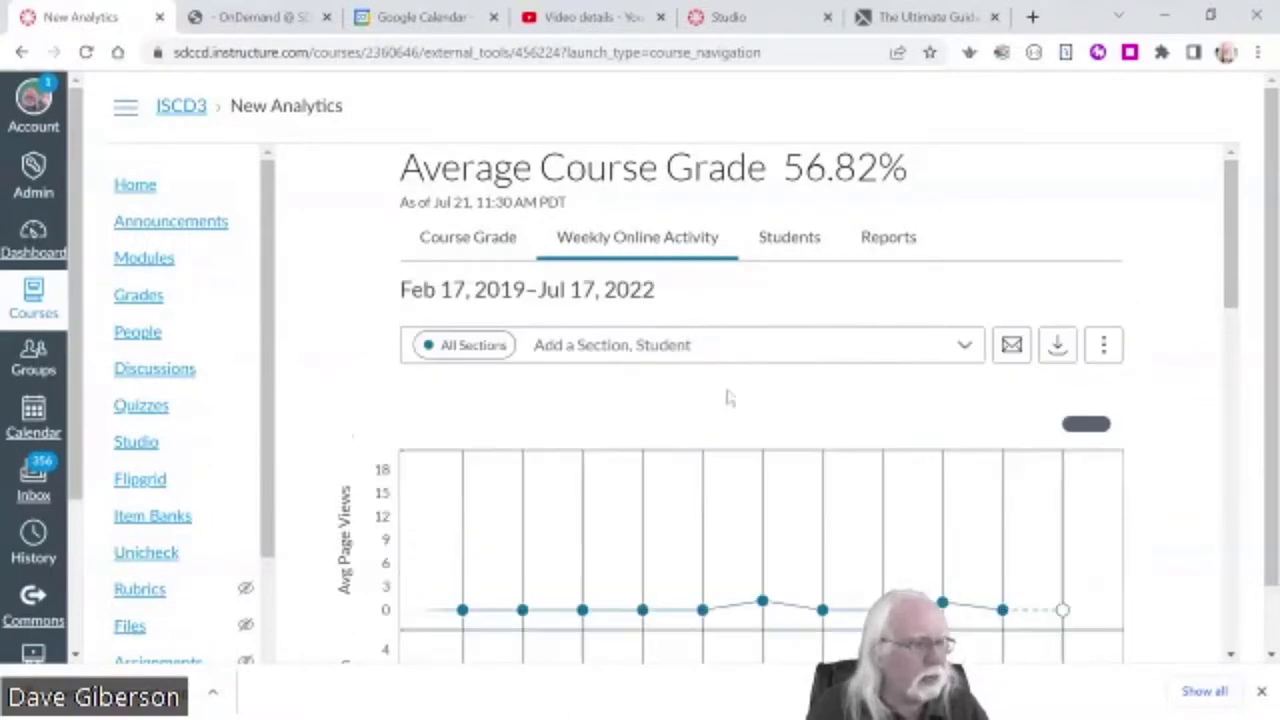
drag(1243, 305, 1180, 275)
click(789, 240)
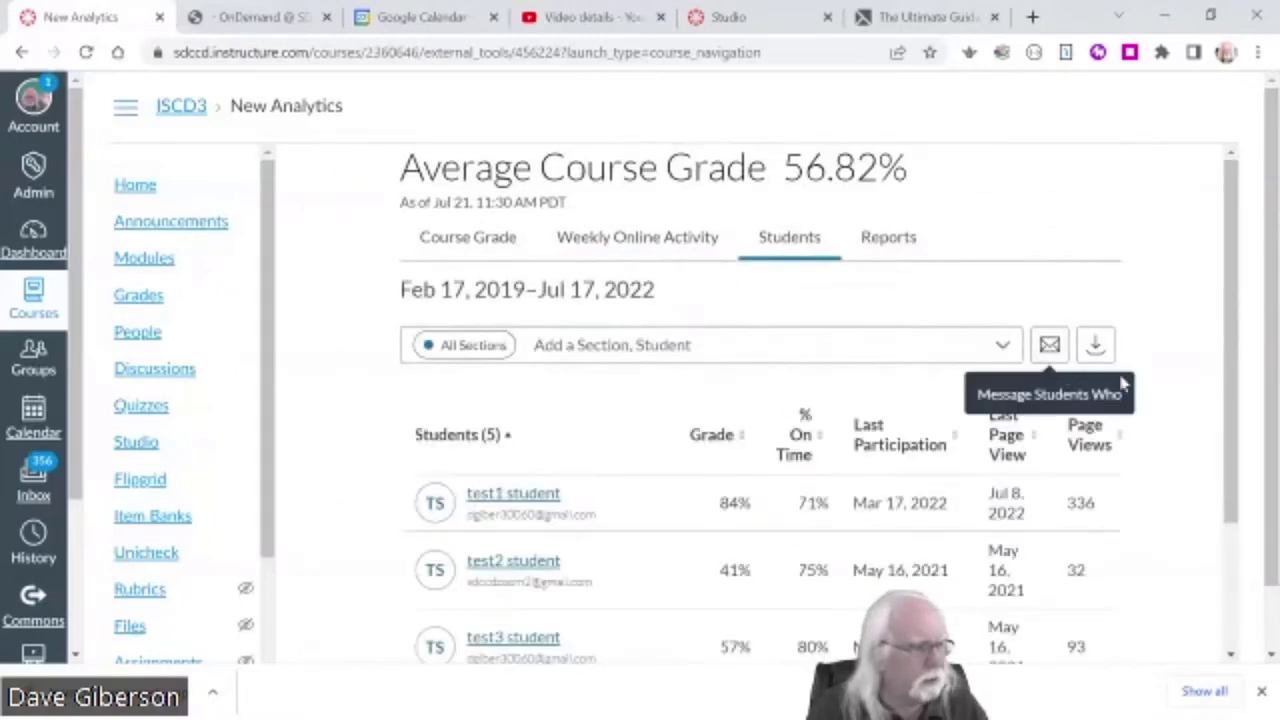
drag(1226, 310, 1229, 449)
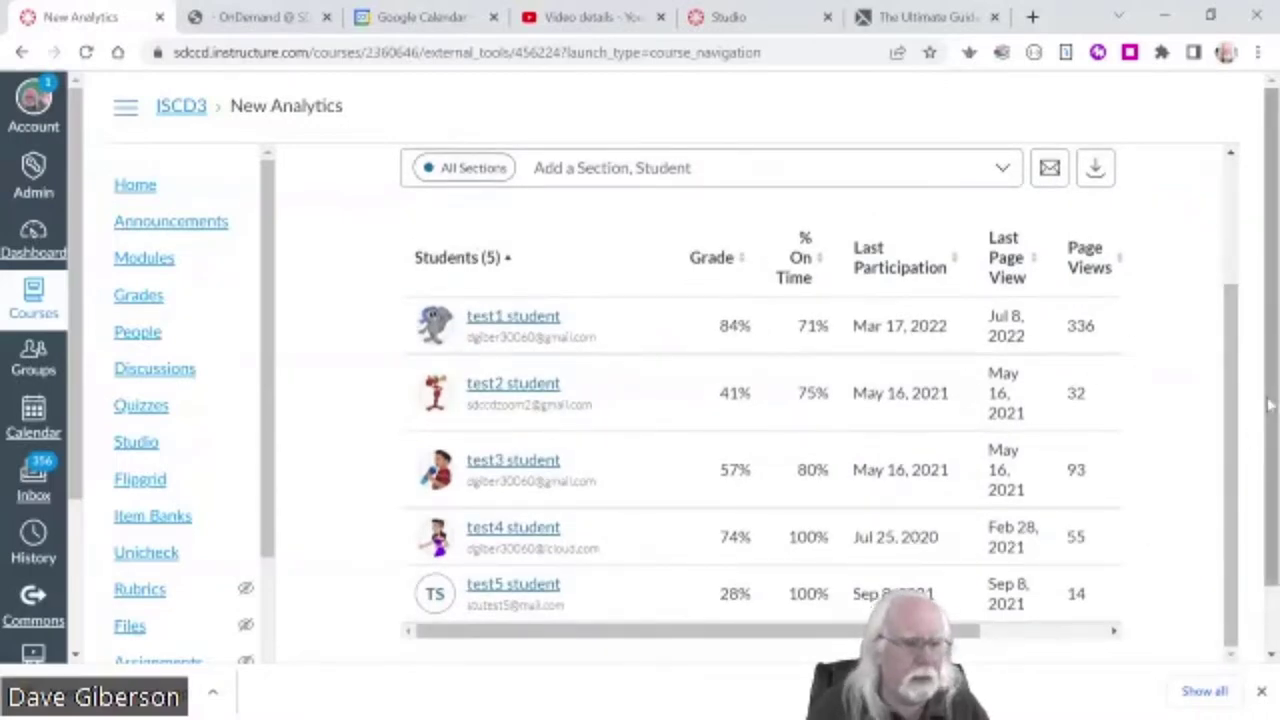
drag(1270, 404, 1262, 527)
drag(1234, 370, 1231, 249)
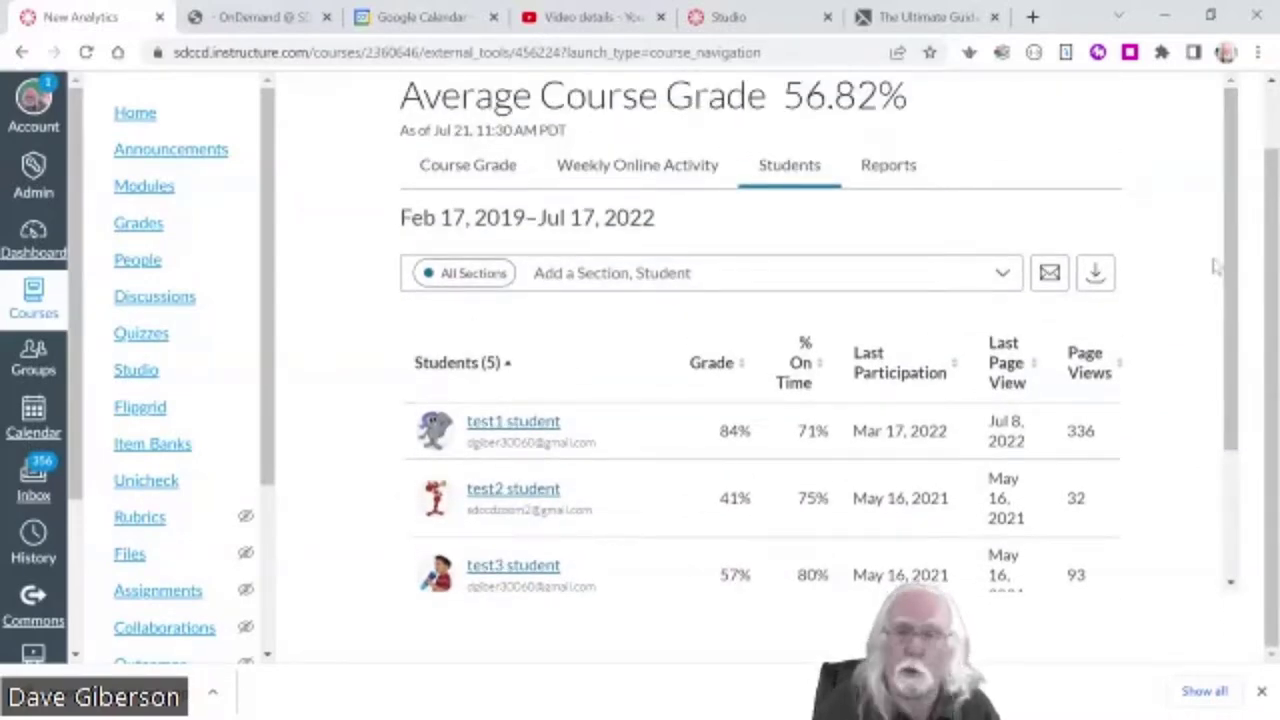
click(892, 180)
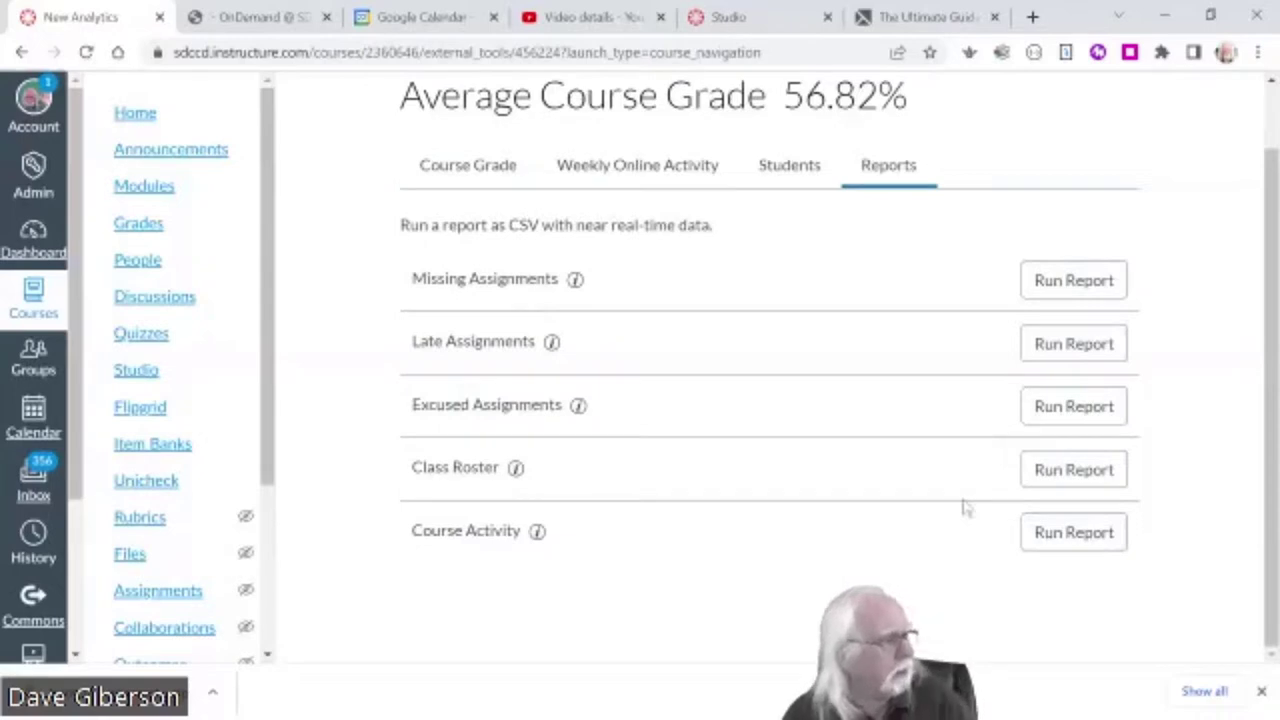
drag(268, 460, 267, 623)
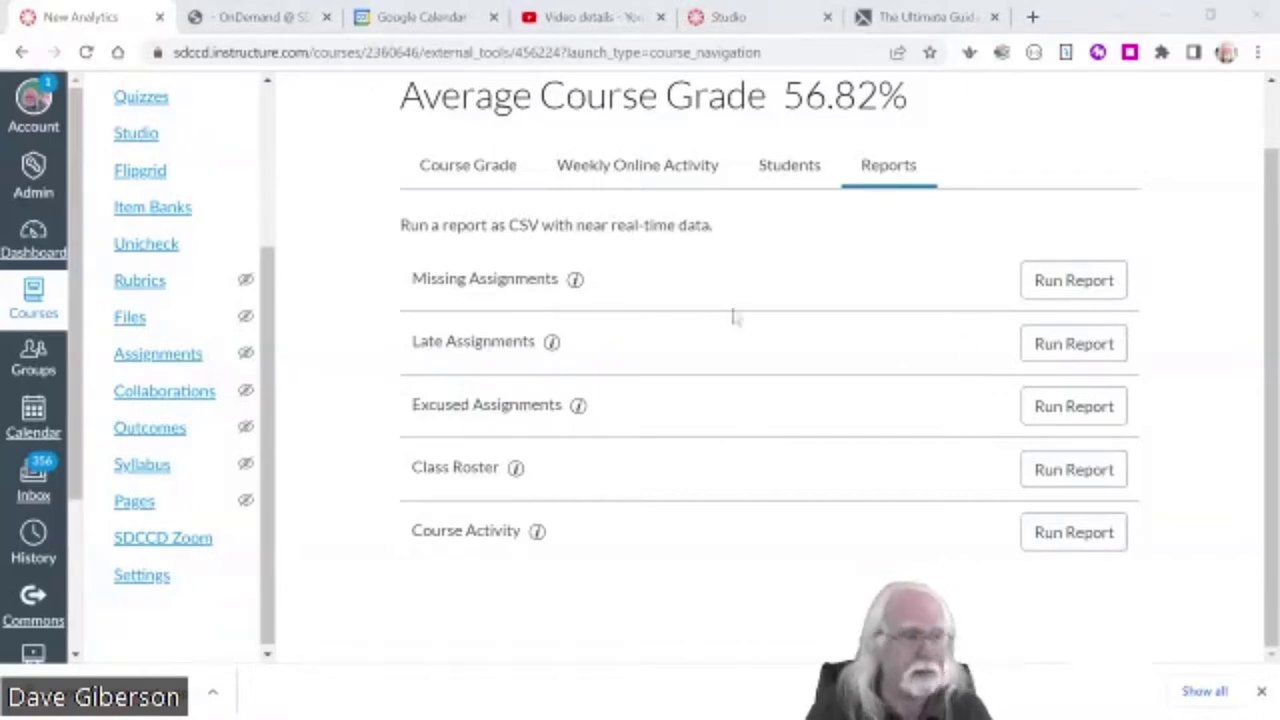
drag(268, 303, 270, 143)
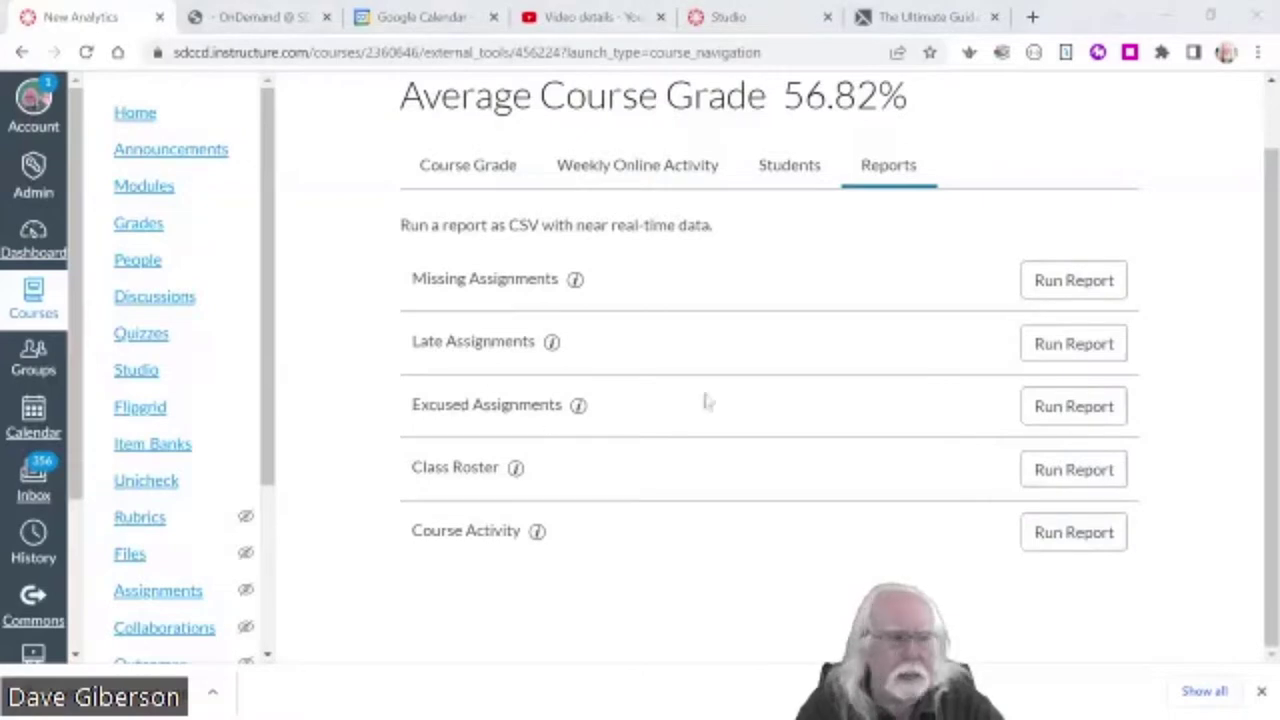
scroll(272, 465, down, 3)
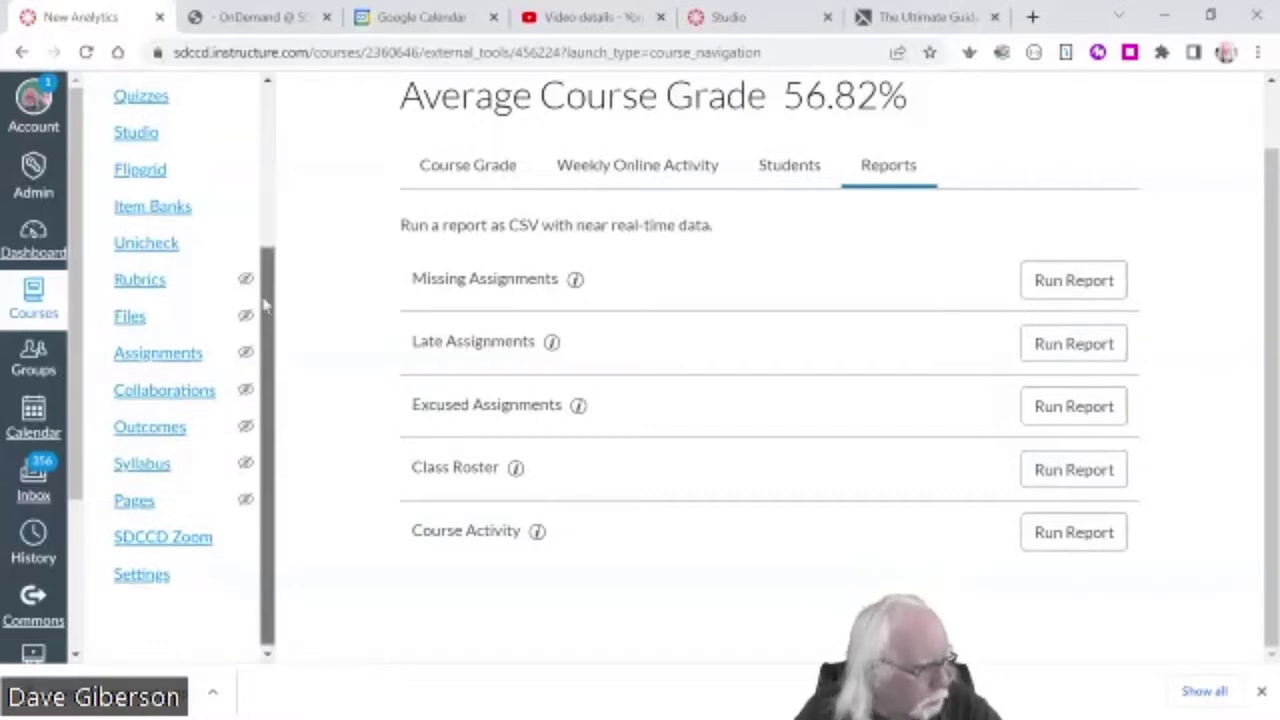
- Open the ISCD3 course Settings' Navigation tab and scan the enabled and hidden items
click(150, 585)
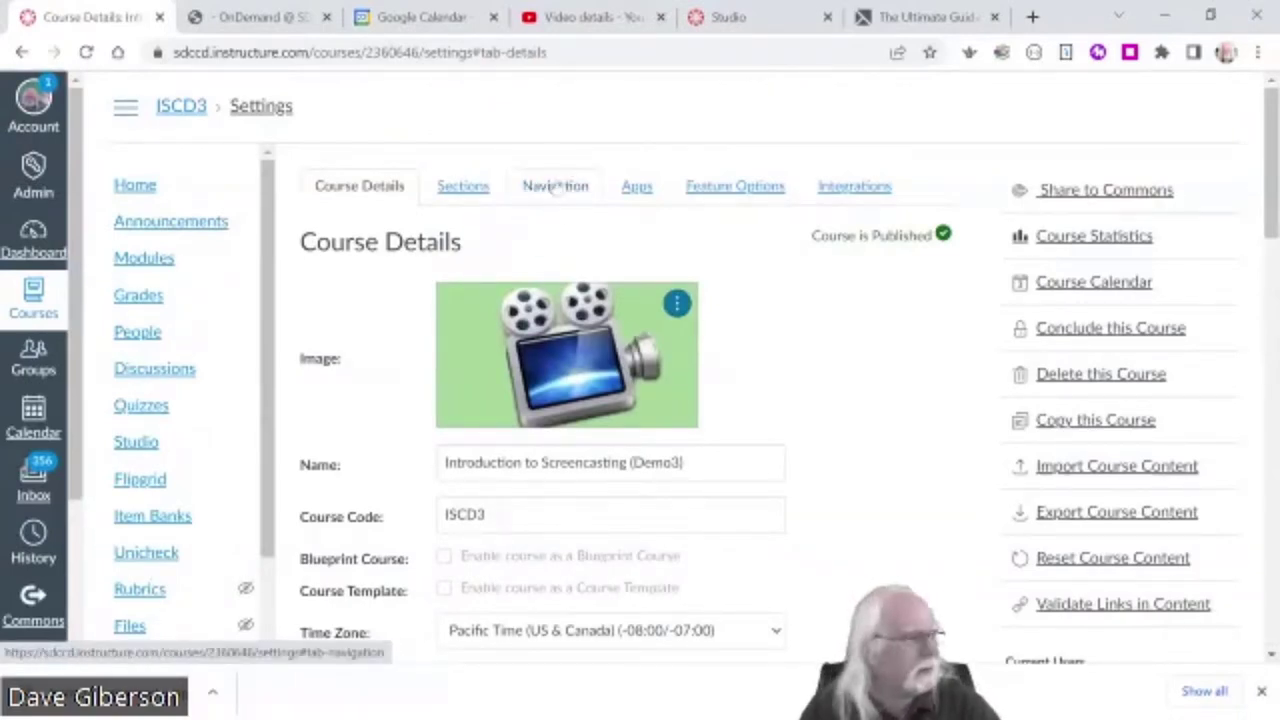
click(556, 188)
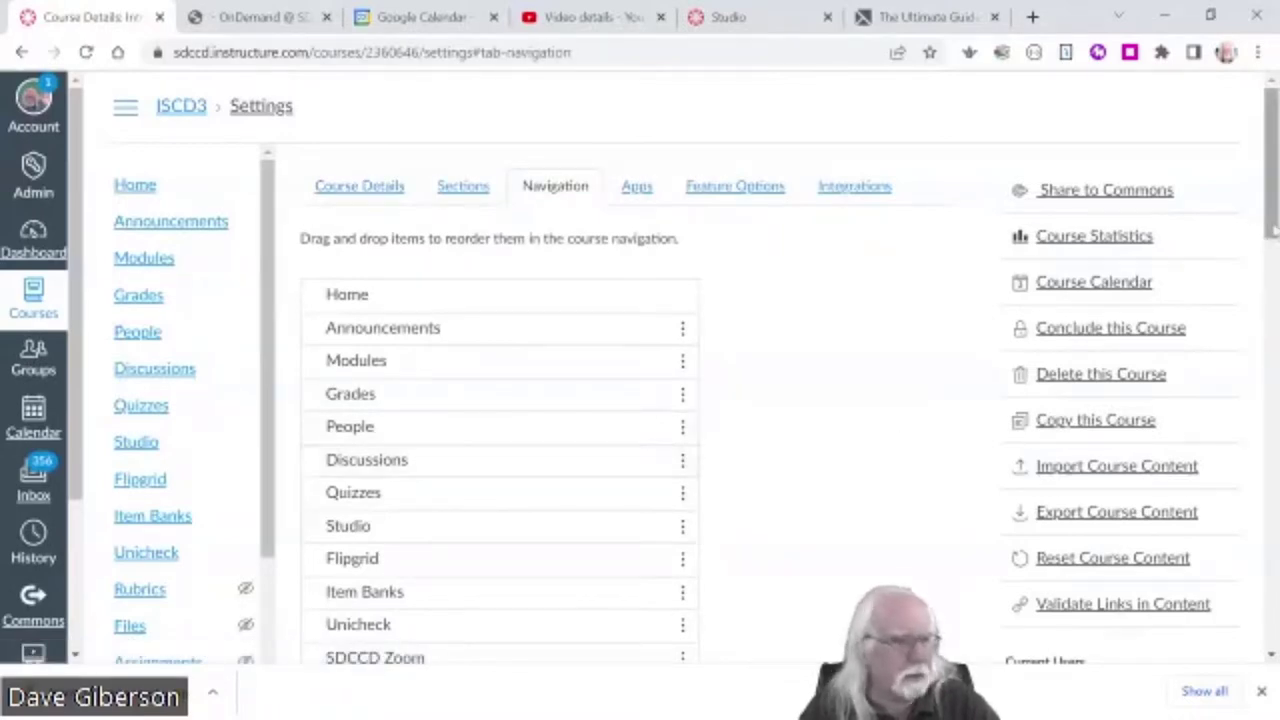
drag(1272, 226, 1274, 572)
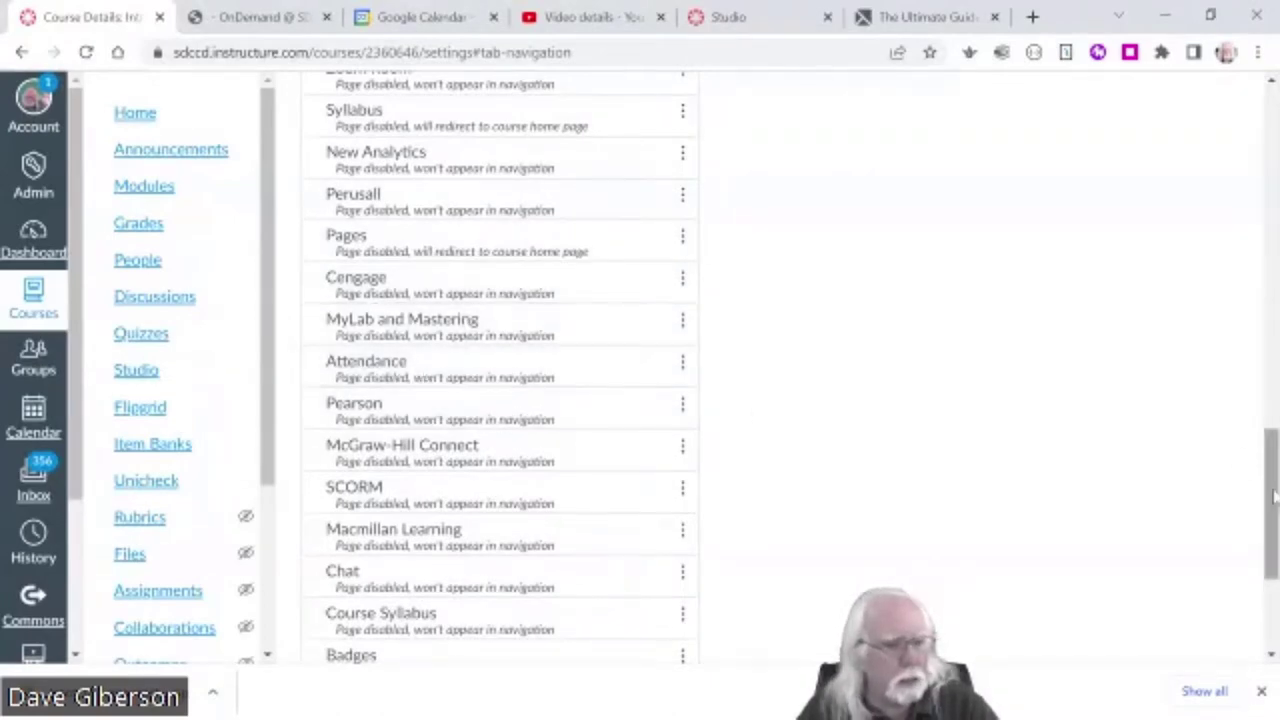
scroll(1272, 445, up, 2)
scroll(1272, 445, up, 8)
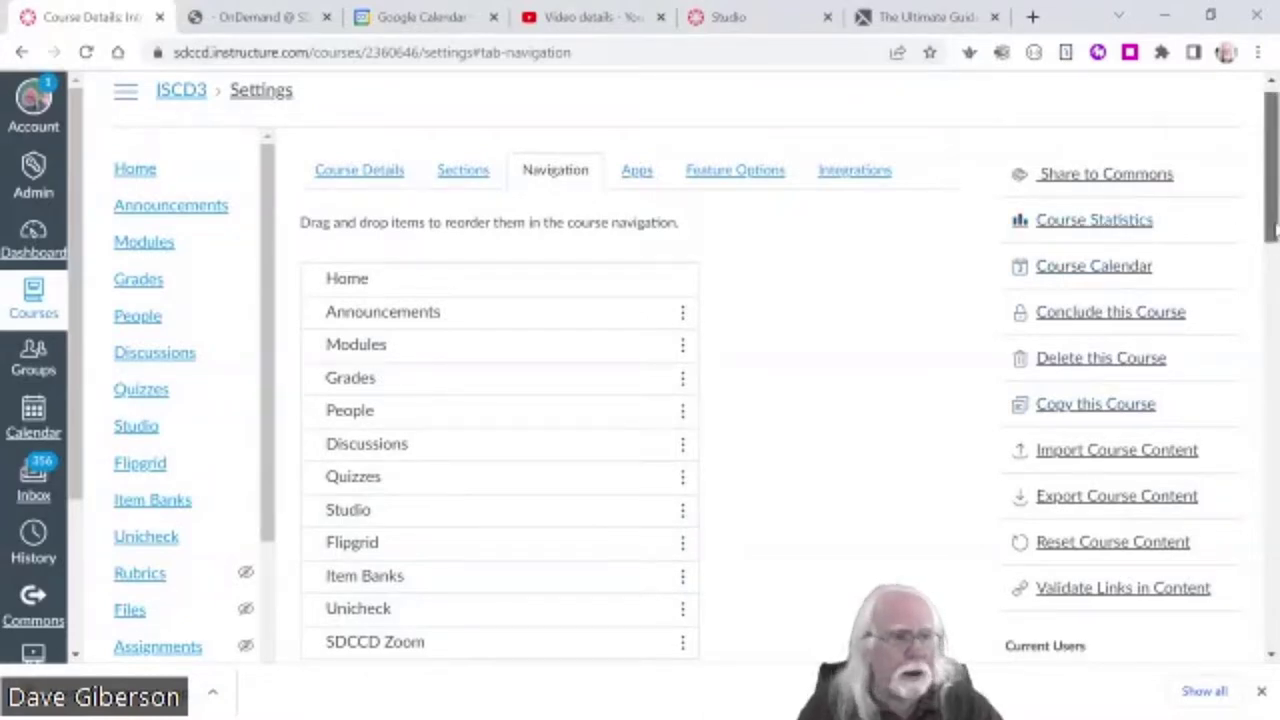
drag(1270, 228, 538, 245)
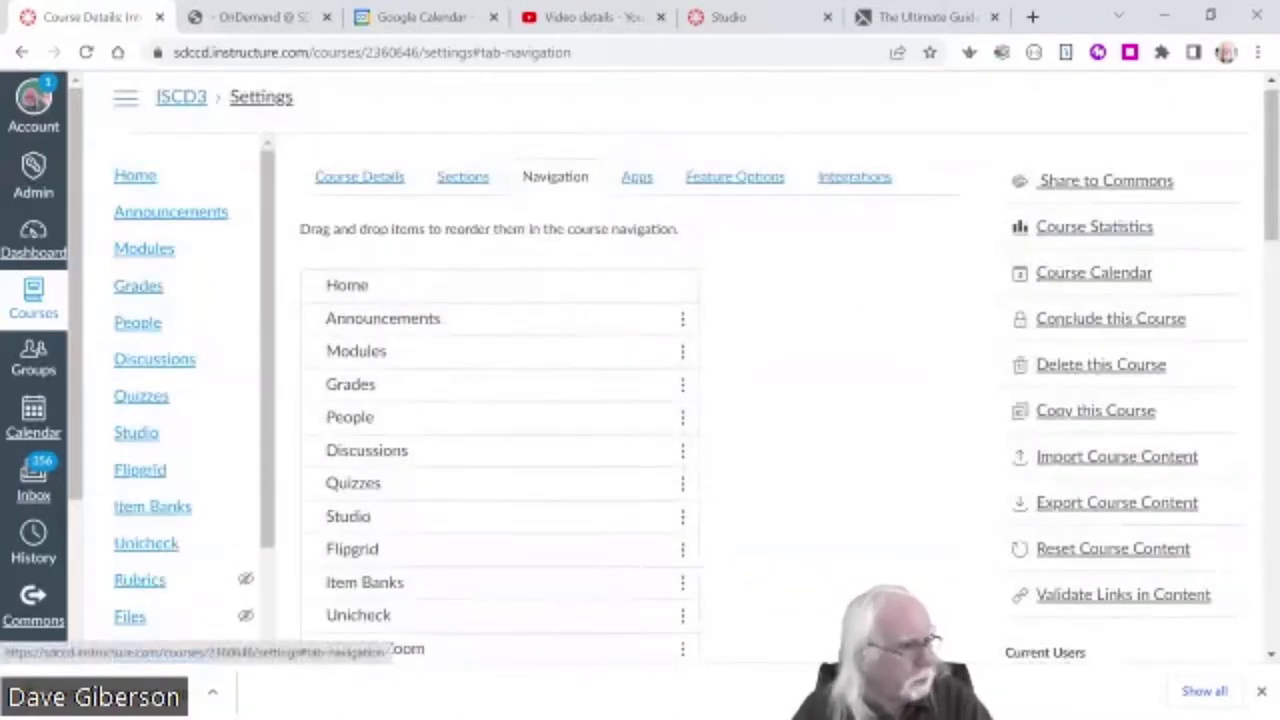
- Scroll down to locate Attendance among the hidden navigation items
scroll(766, 563, down, 8)
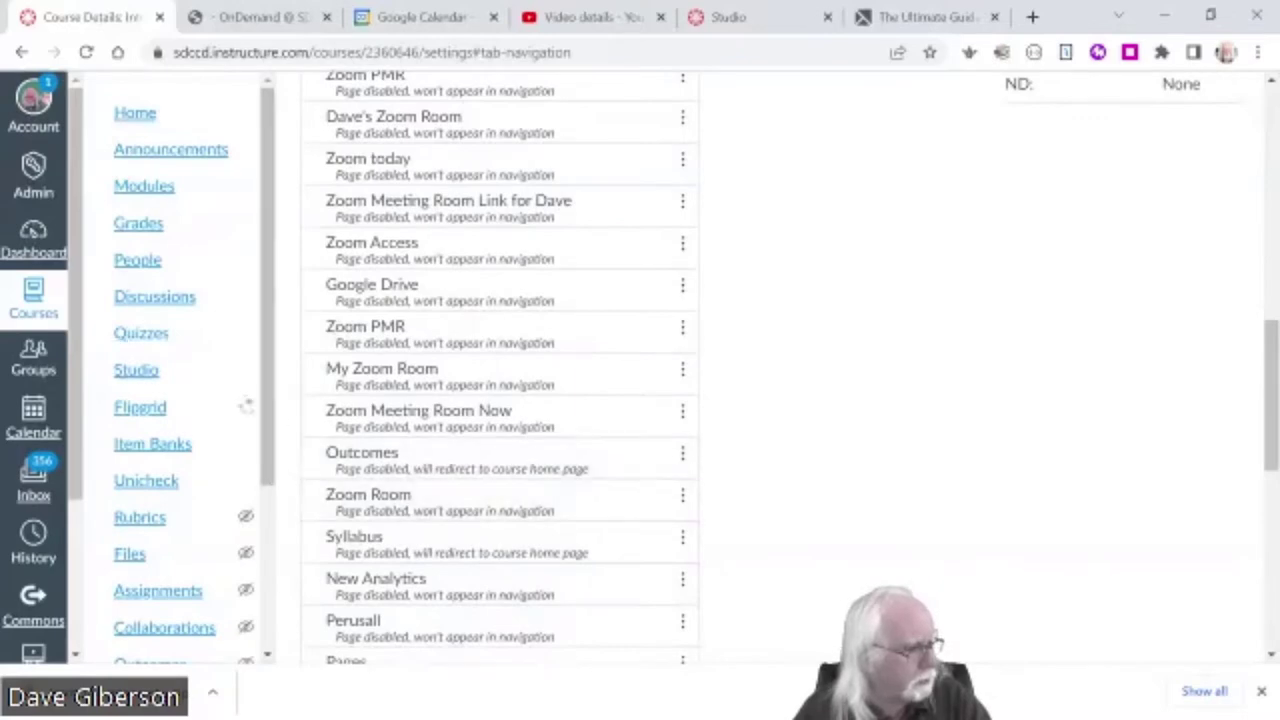
drag(1268, 445, 1268, 307)
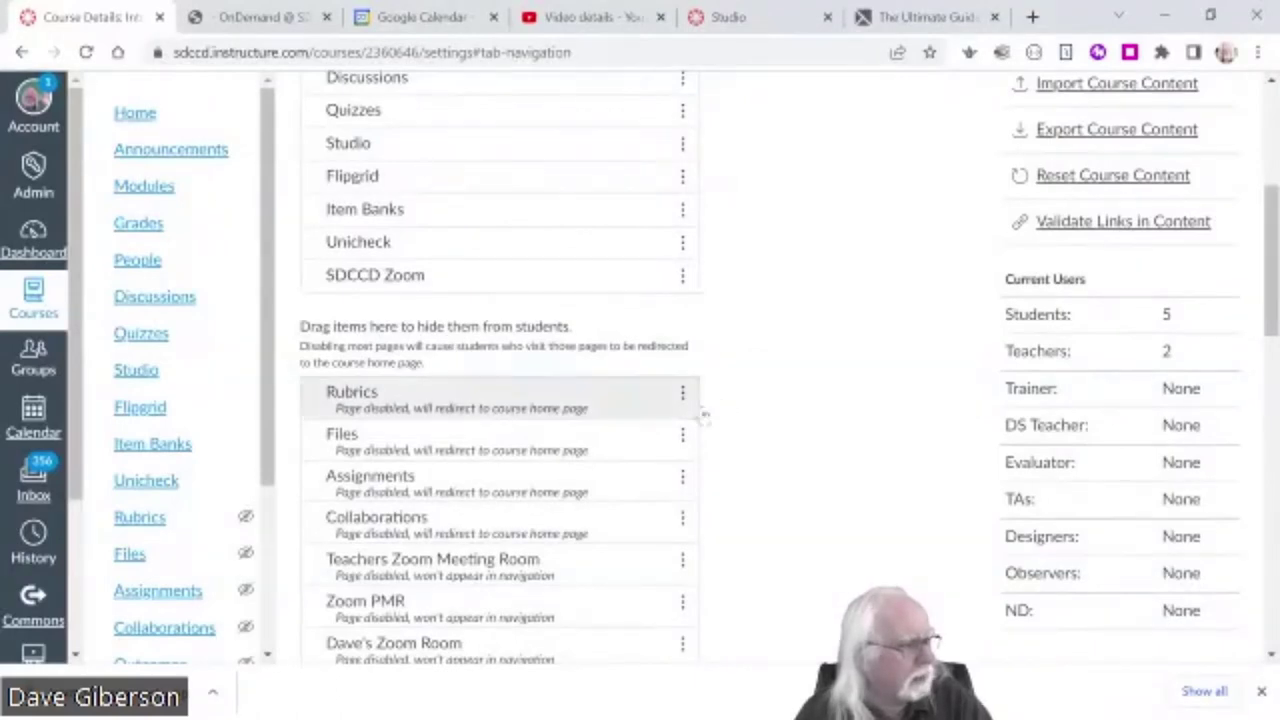
scroll(834, 457, down, 3)
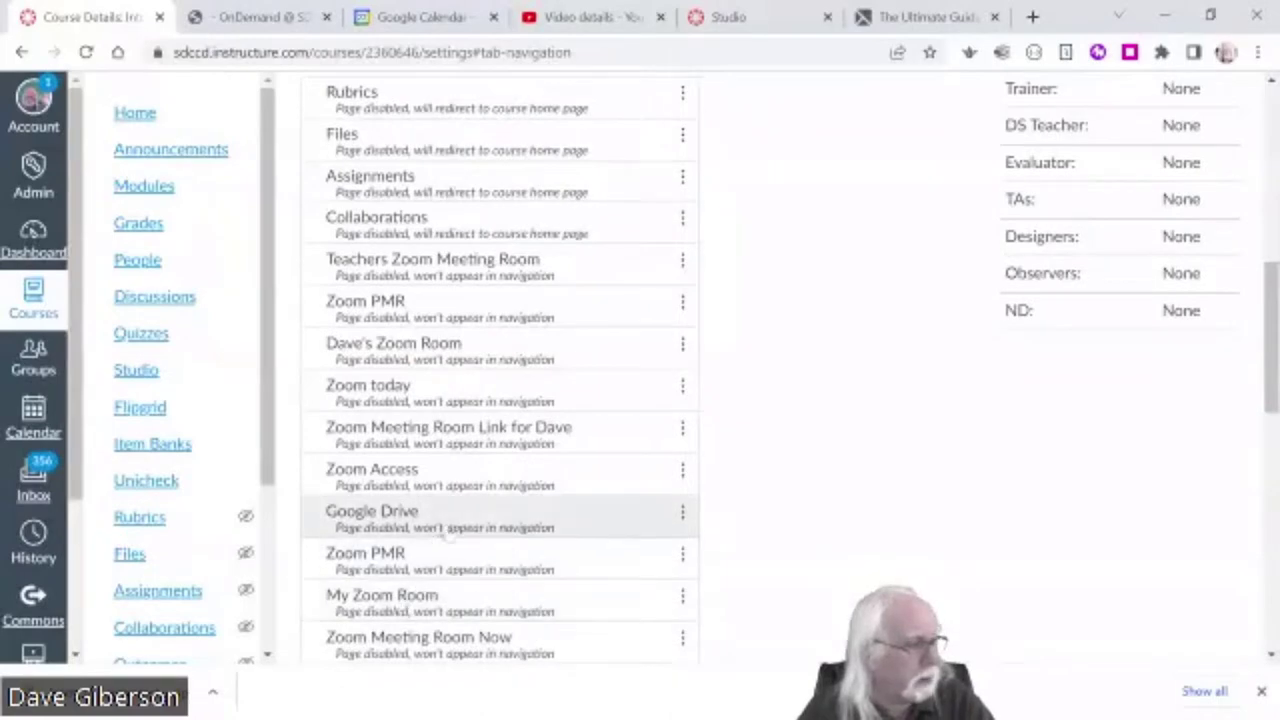
scroll(565, 479, down, 2)
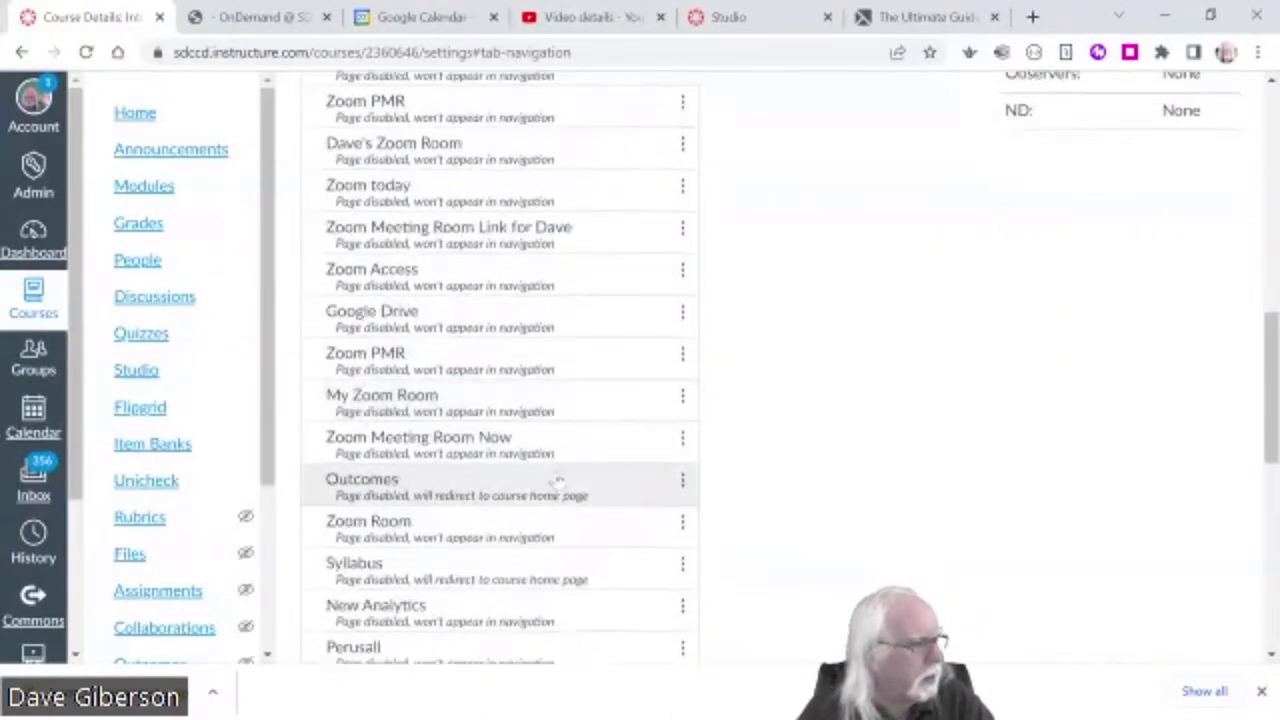
scroll(560, 480, down, 2)
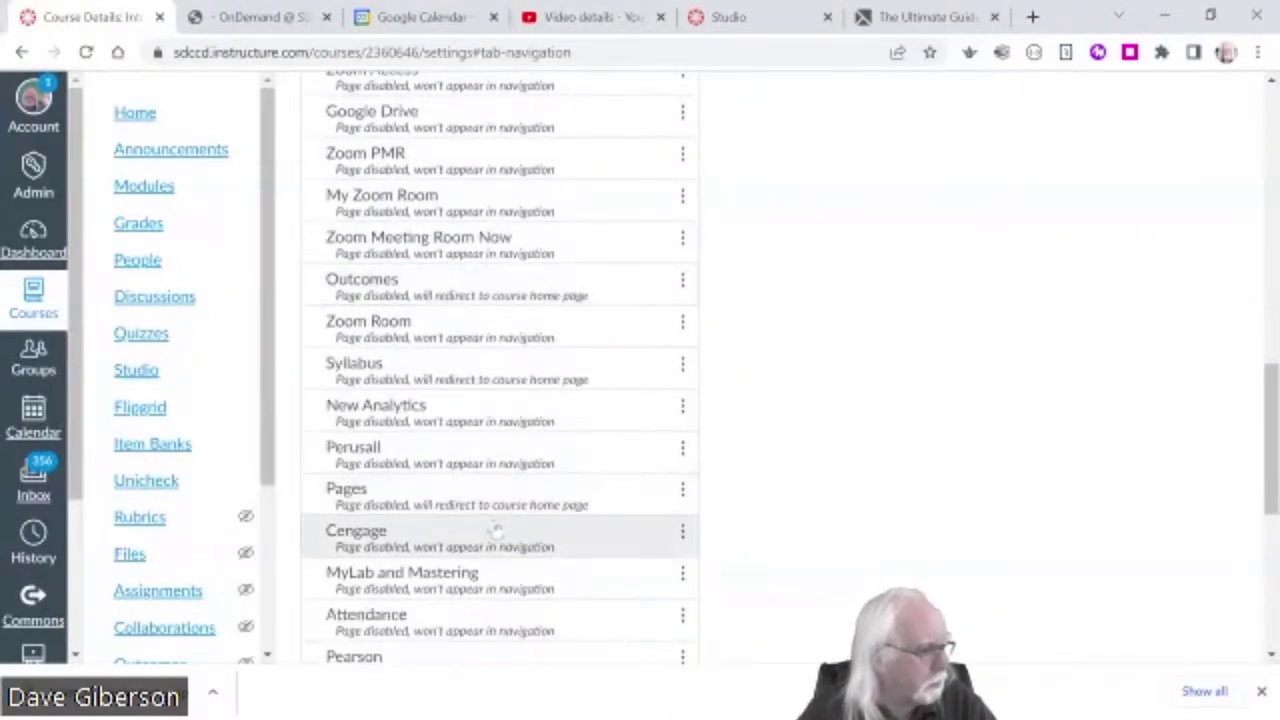
scroll(494, 528, down, 1)
- Drag Attendance into the enabled items after SDCCD Zoom and save the navigation
drag(437, 531, 451, 162)
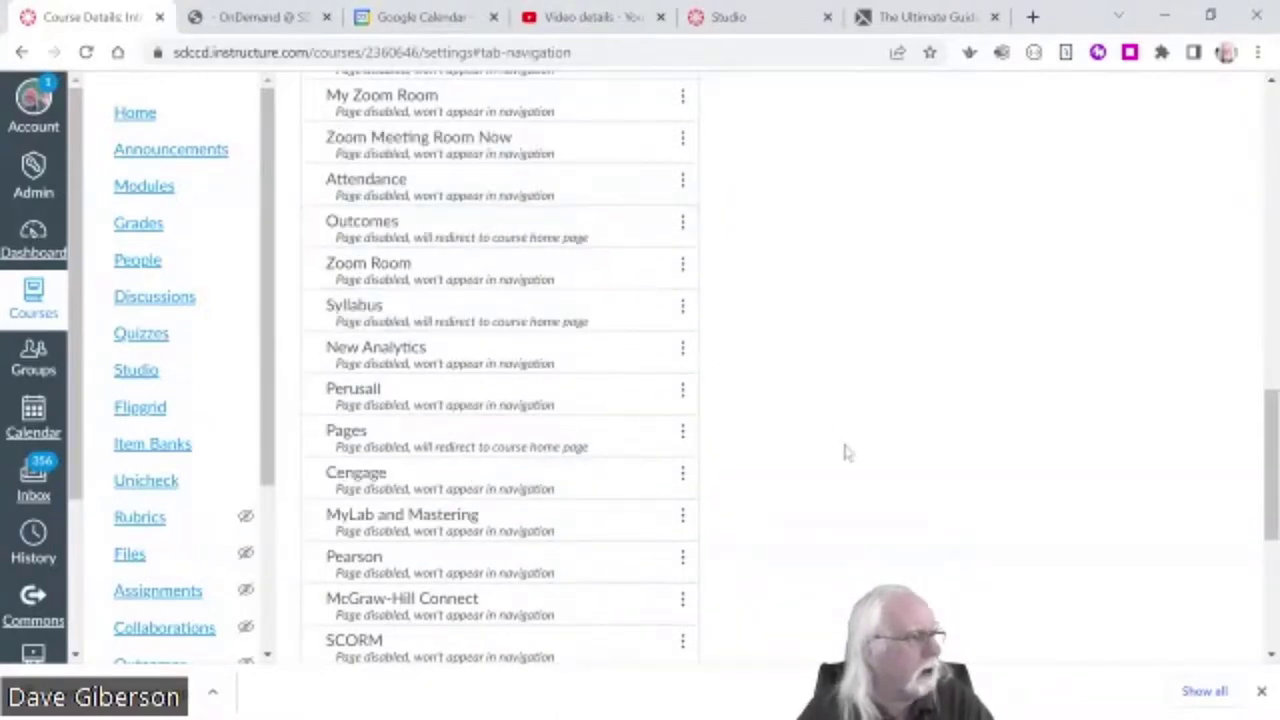
scroll(845, 453, up, 4)
drag(428, 594, 425, 165)
scroll(970, 543, up, 3)
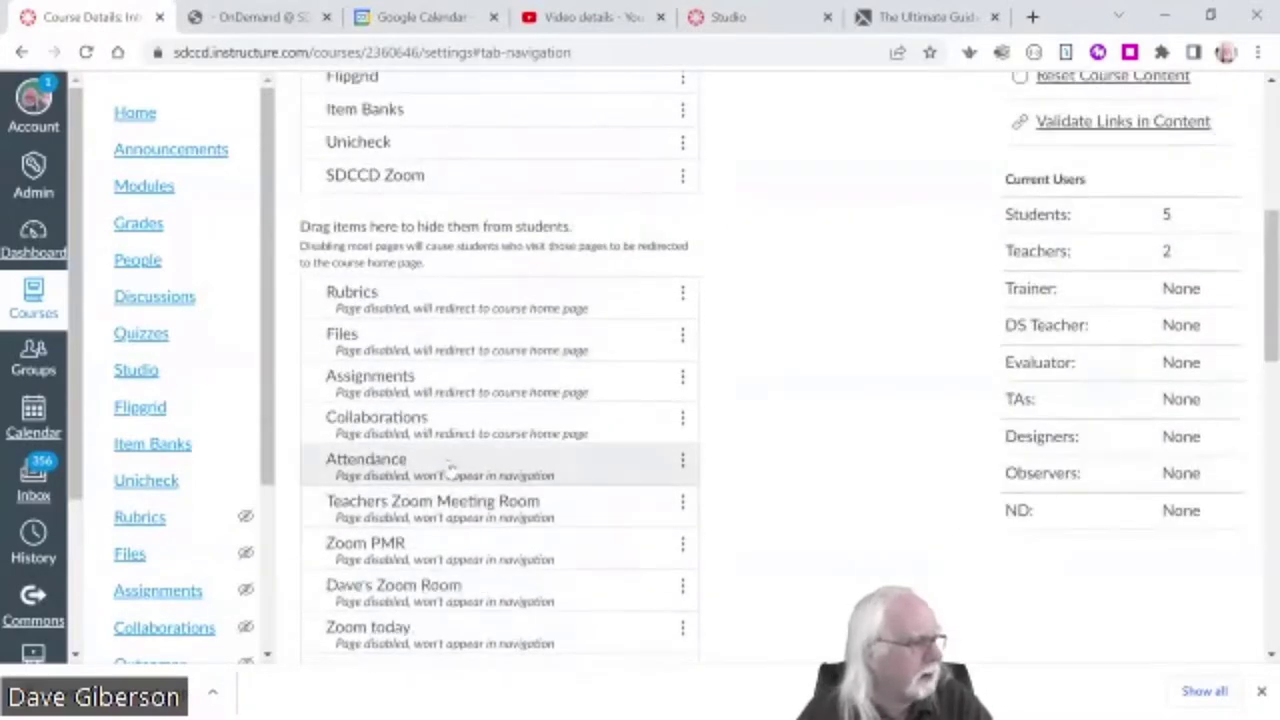
drag(450, 470, 430, 214)
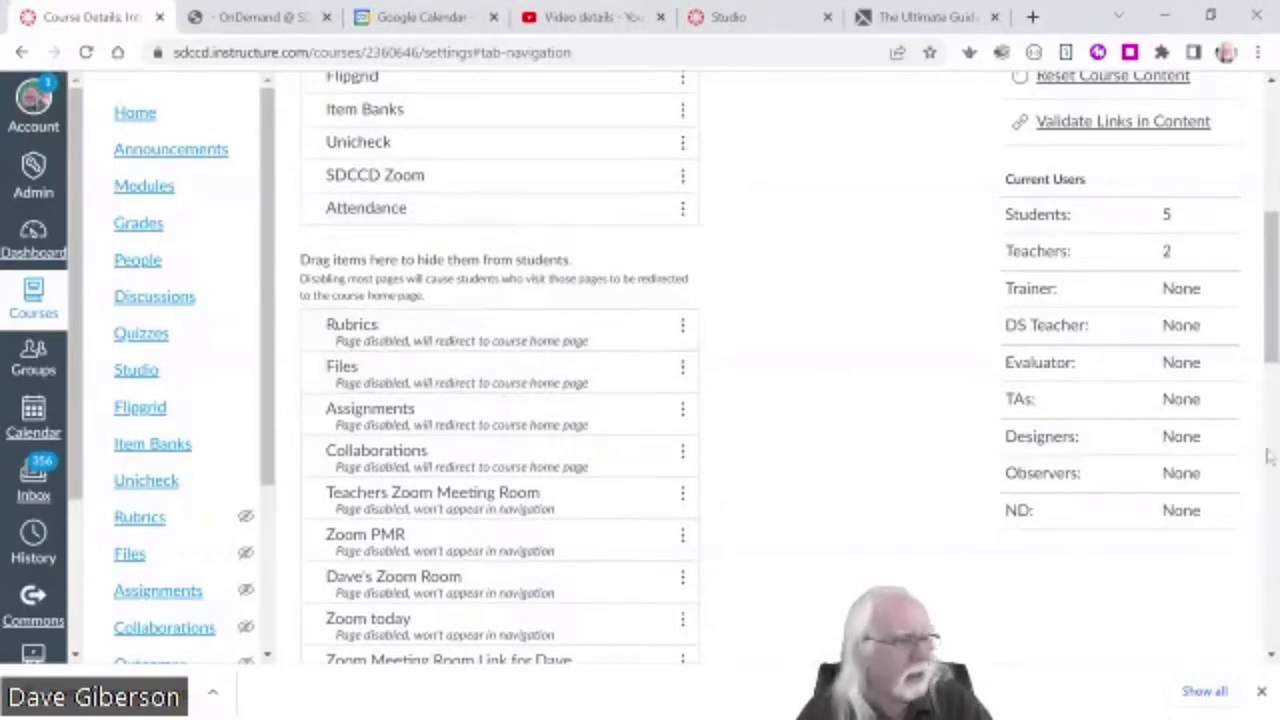
scroll(1268, 455, down, 10)
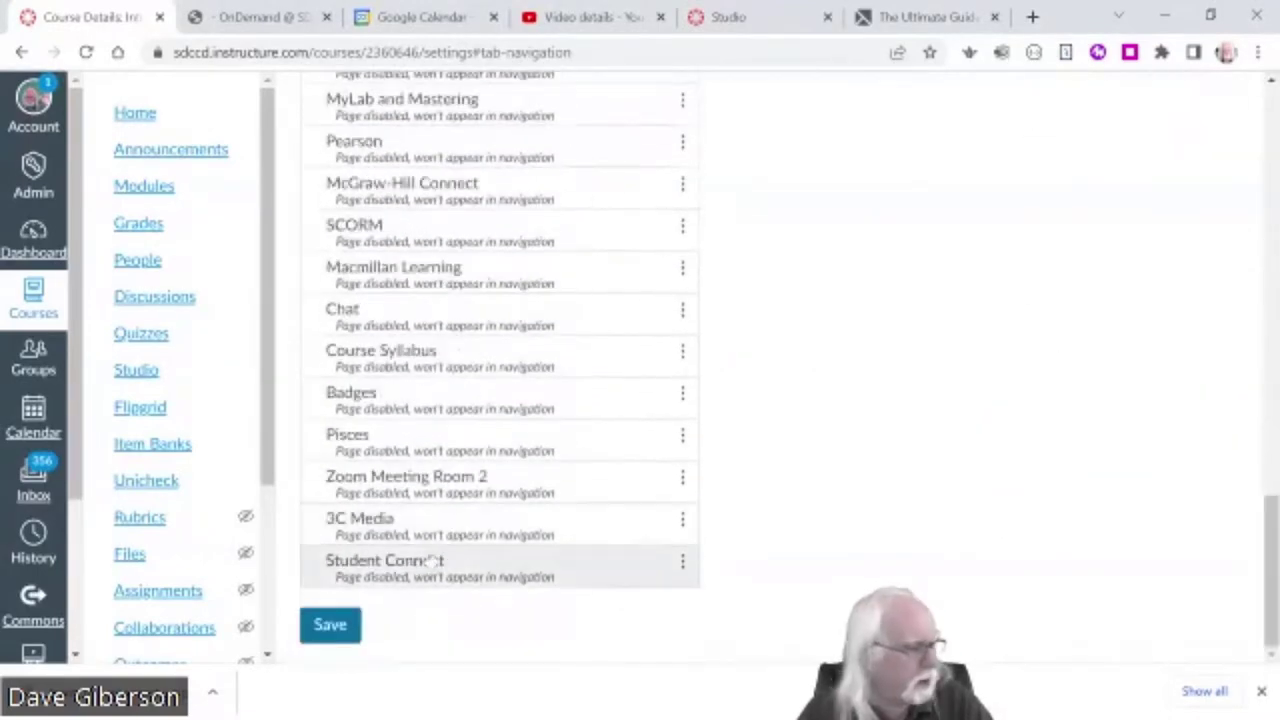
click(330, 625)
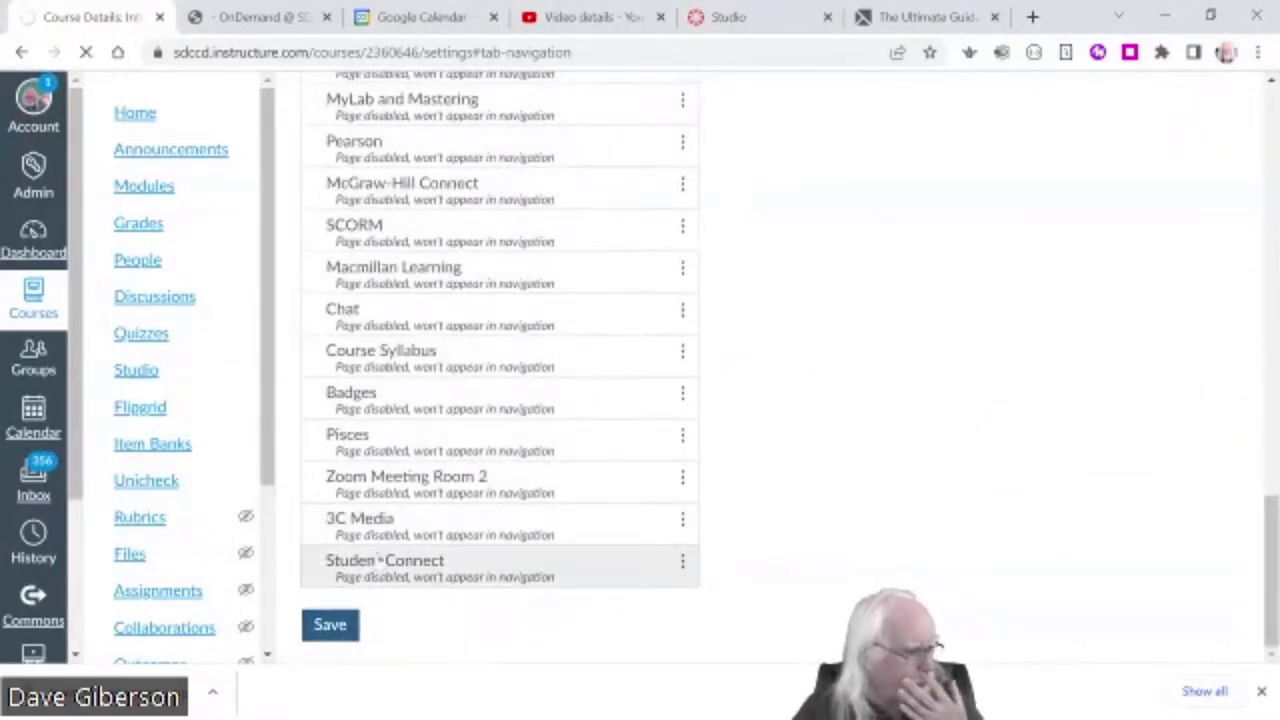
- Open Attendance to show the Roll Call list of five unmarked students for Fri Jul 22
drag(266, 409, 274, 623)
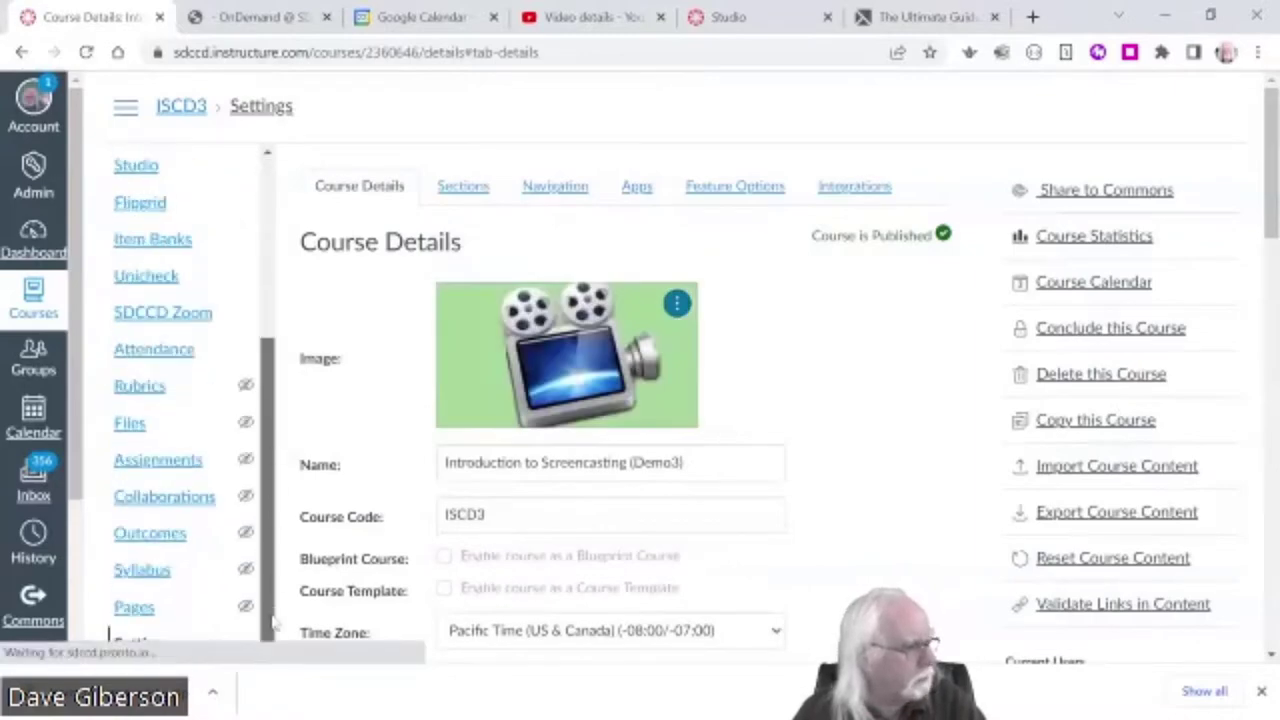
click(152, 356)
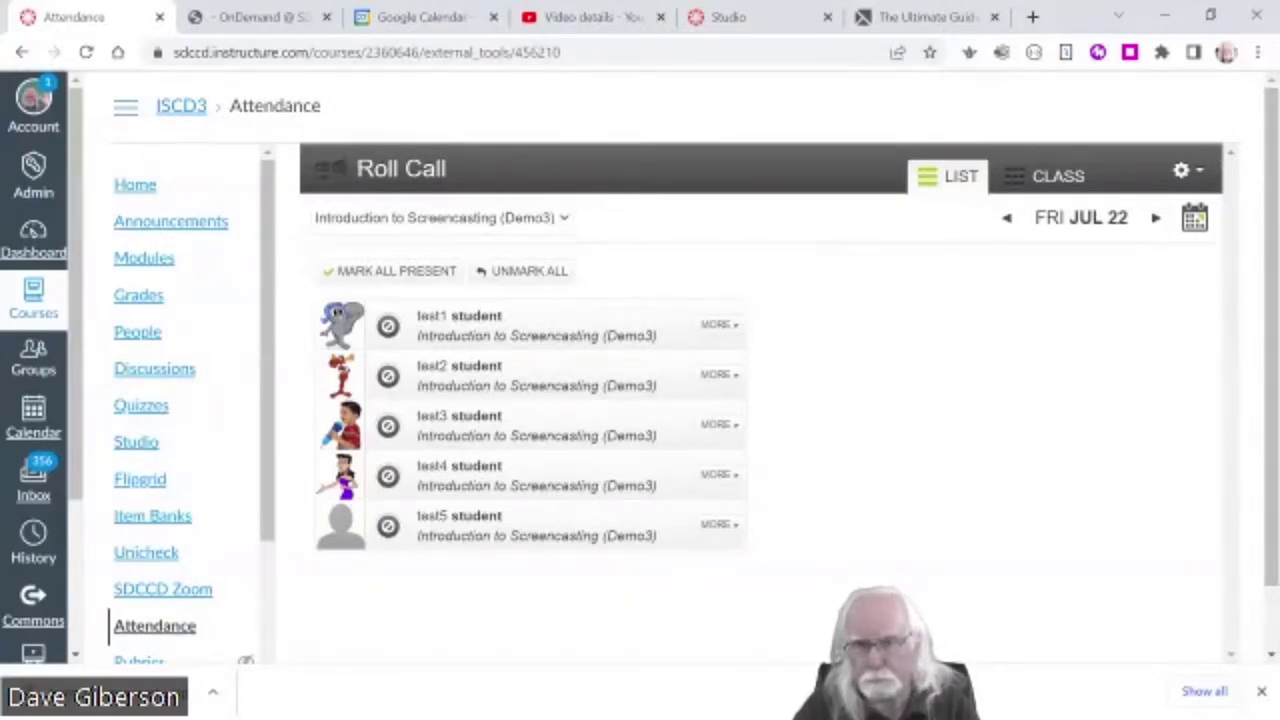
drag(1274, 540, 1272, 570)
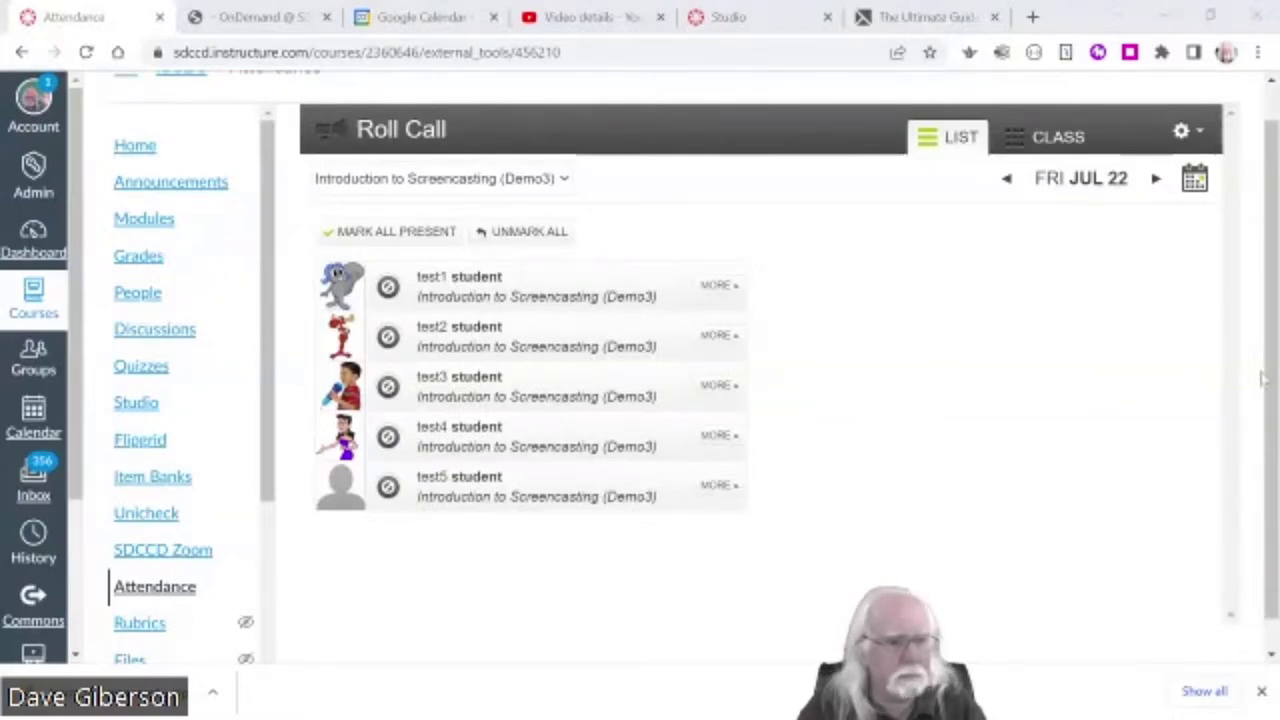
drag(1272, 386, 1261, 316)
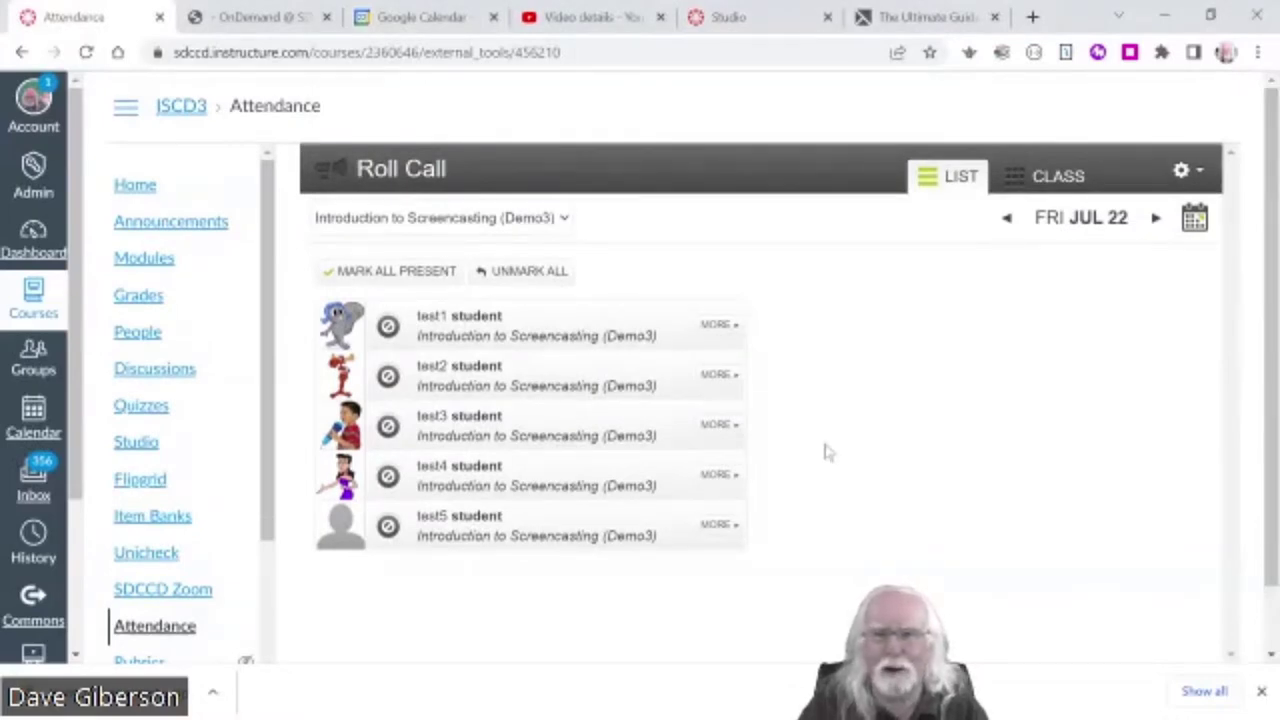
scroll(826, 452, down, 1)
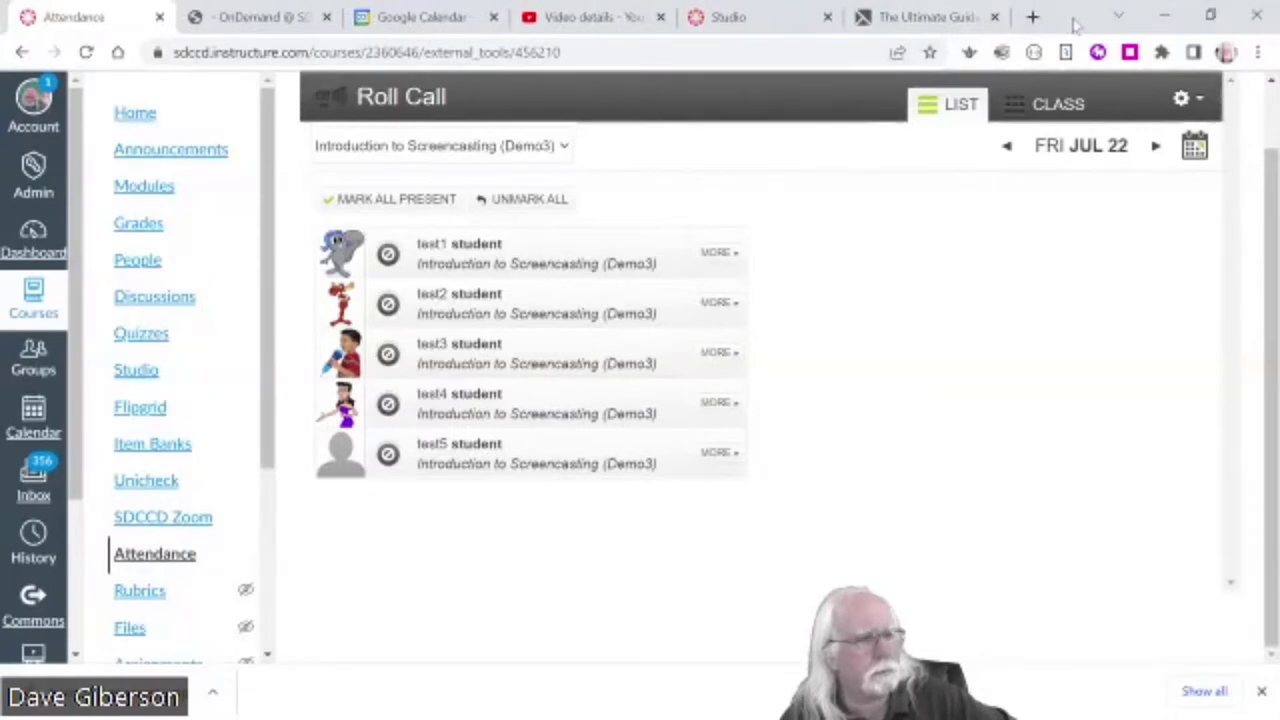
key(alt+Tab)
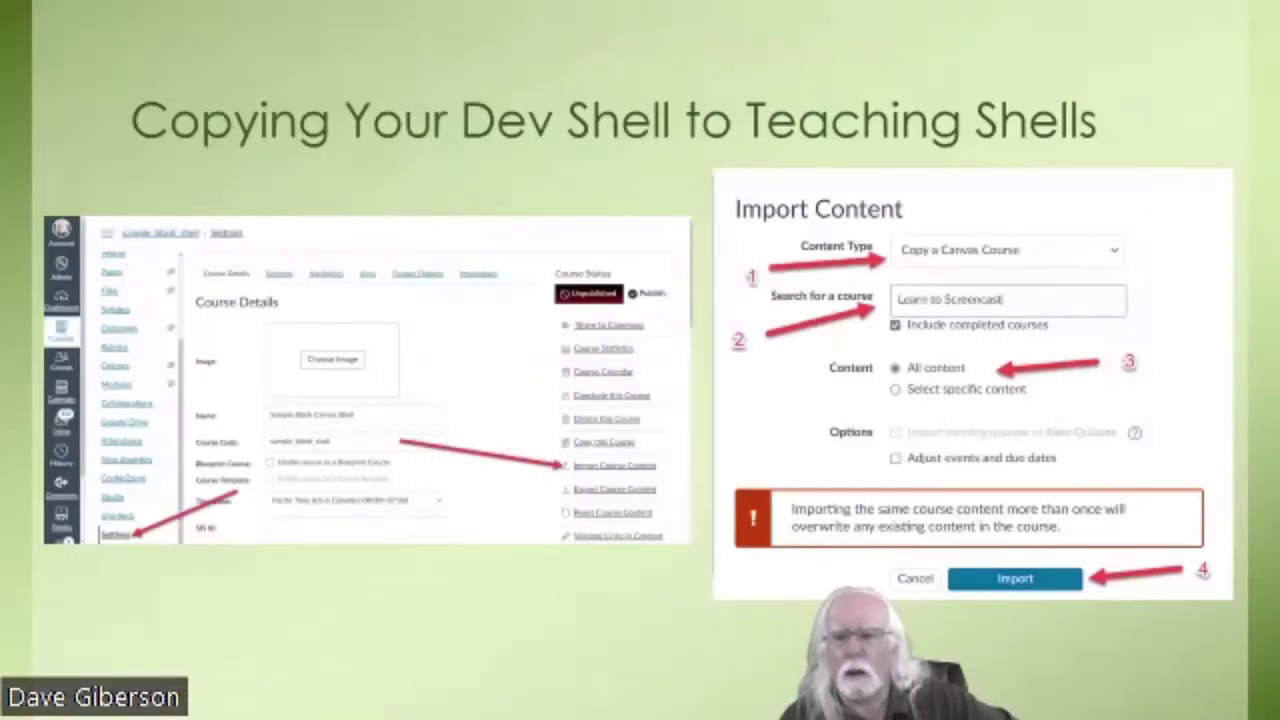
key(alt+Tab)
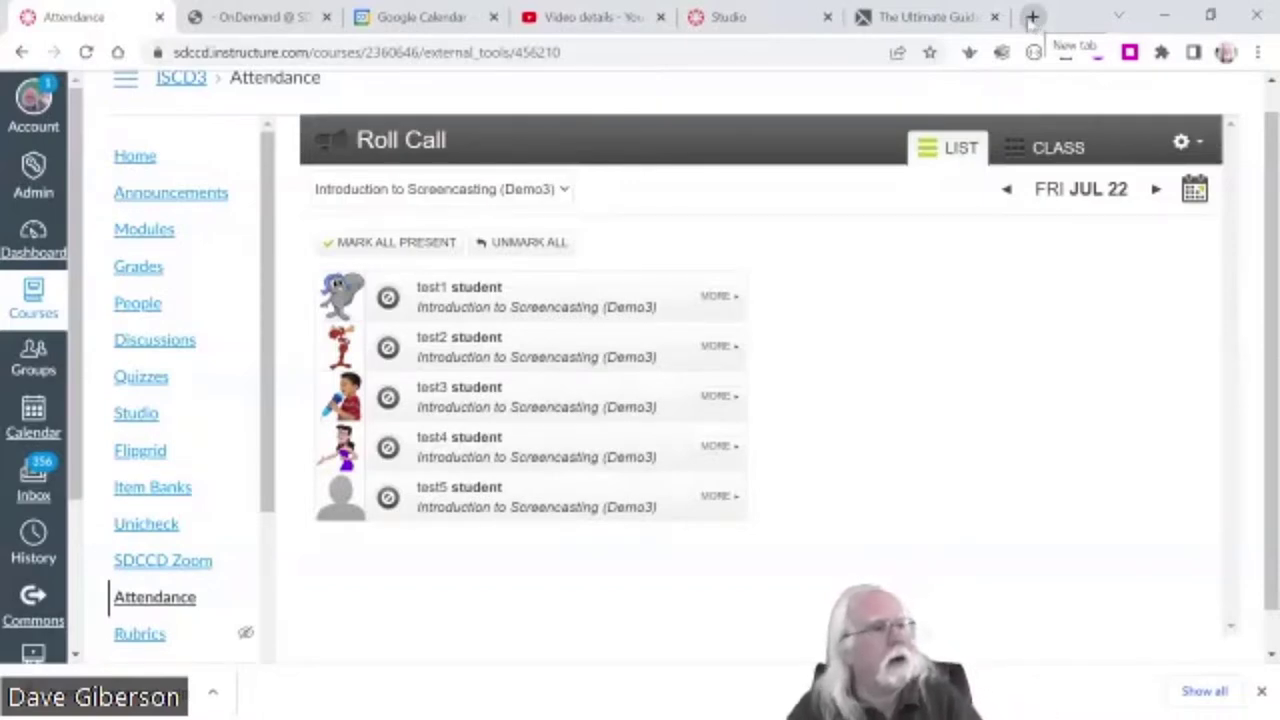
- Load zoom.us in a new browser tab
click(1032, 17)
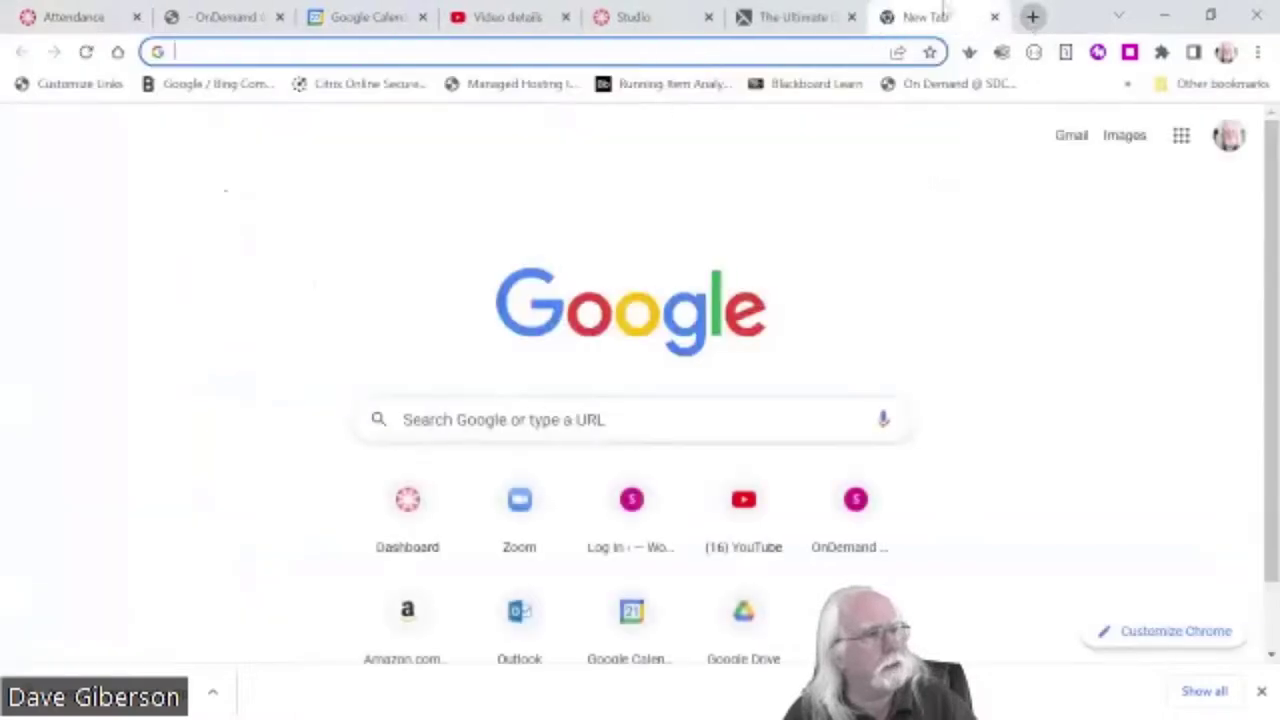
key(Down)
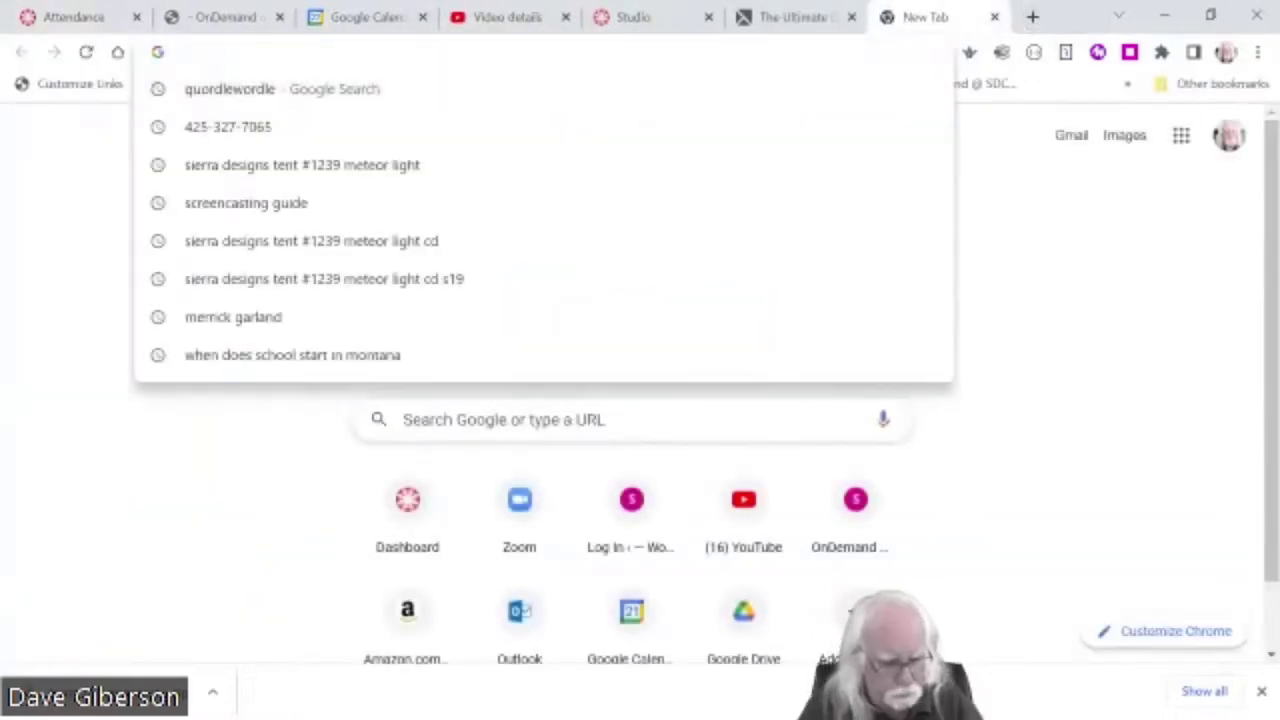
text(zoom.us)
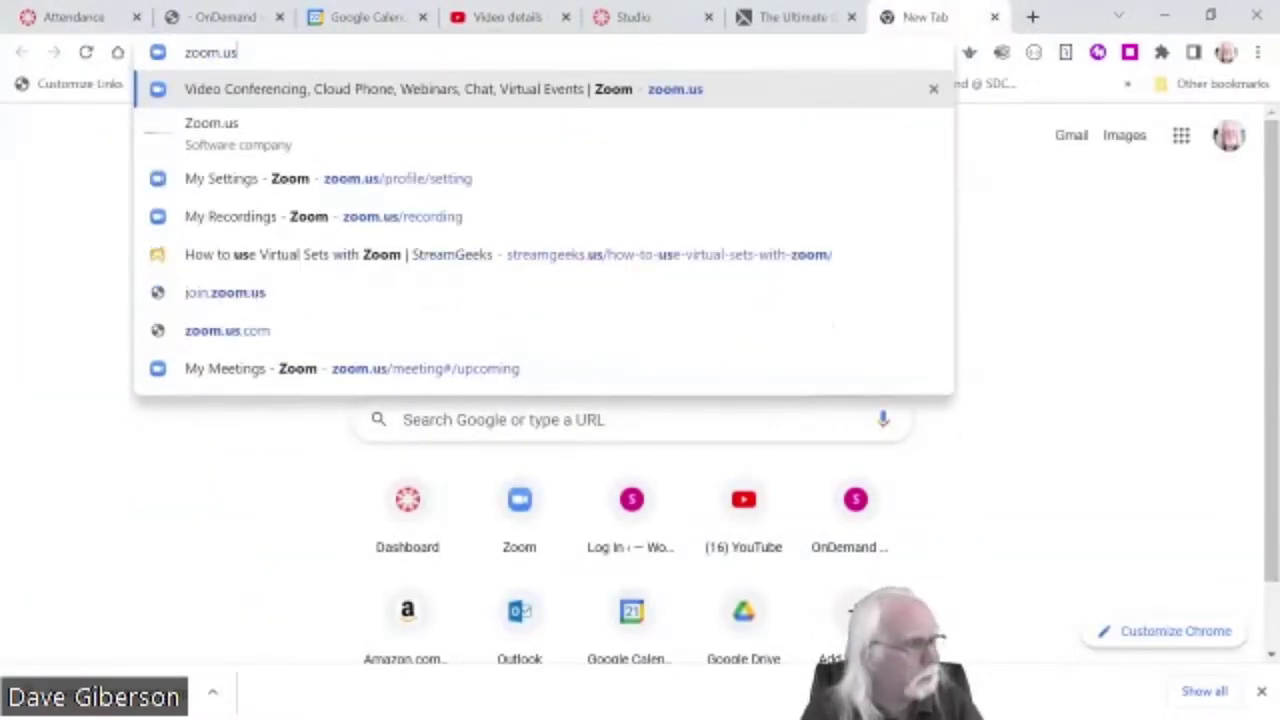
key(Return)
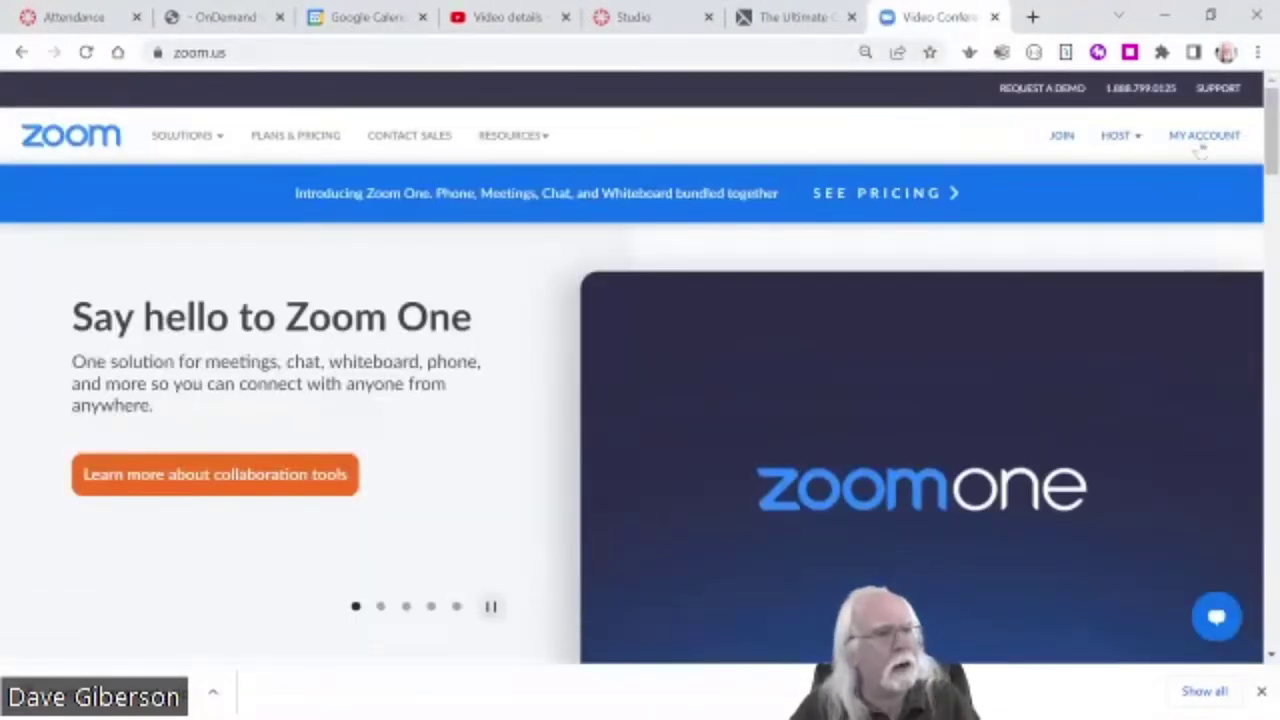
- Sign out of the current Zoom account from the profile menu
click(1198, 137)
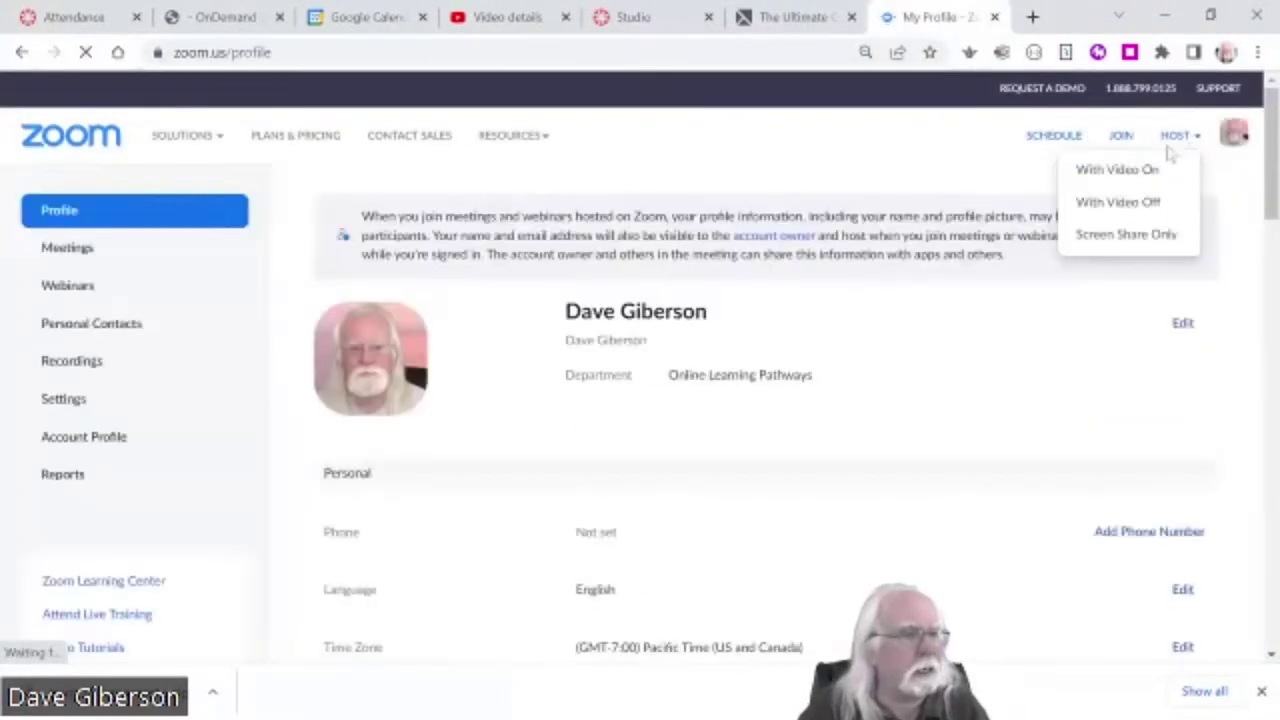
mouse_move(1234, 134)
click(1108, 263)
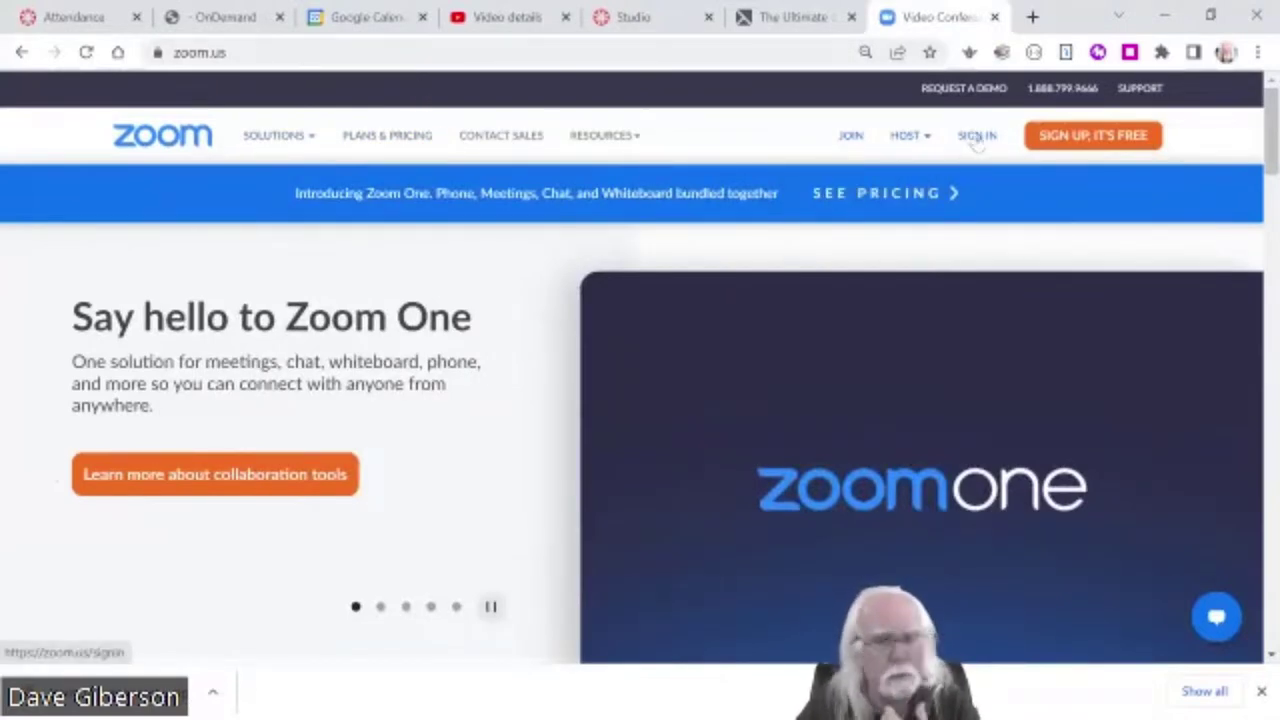
- Sign in to Zoom with the autofilled saved e-mail and password, reaching the empty Meetings page
click(977, 137)
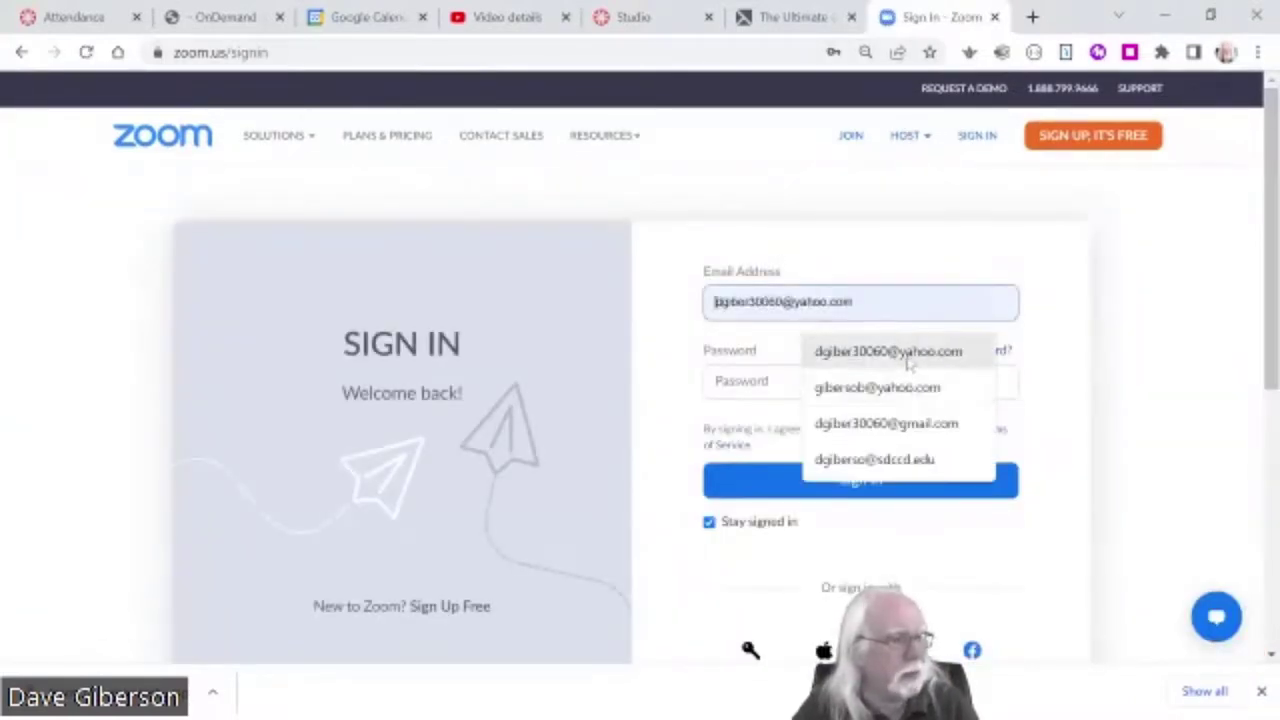
click(908, 362)
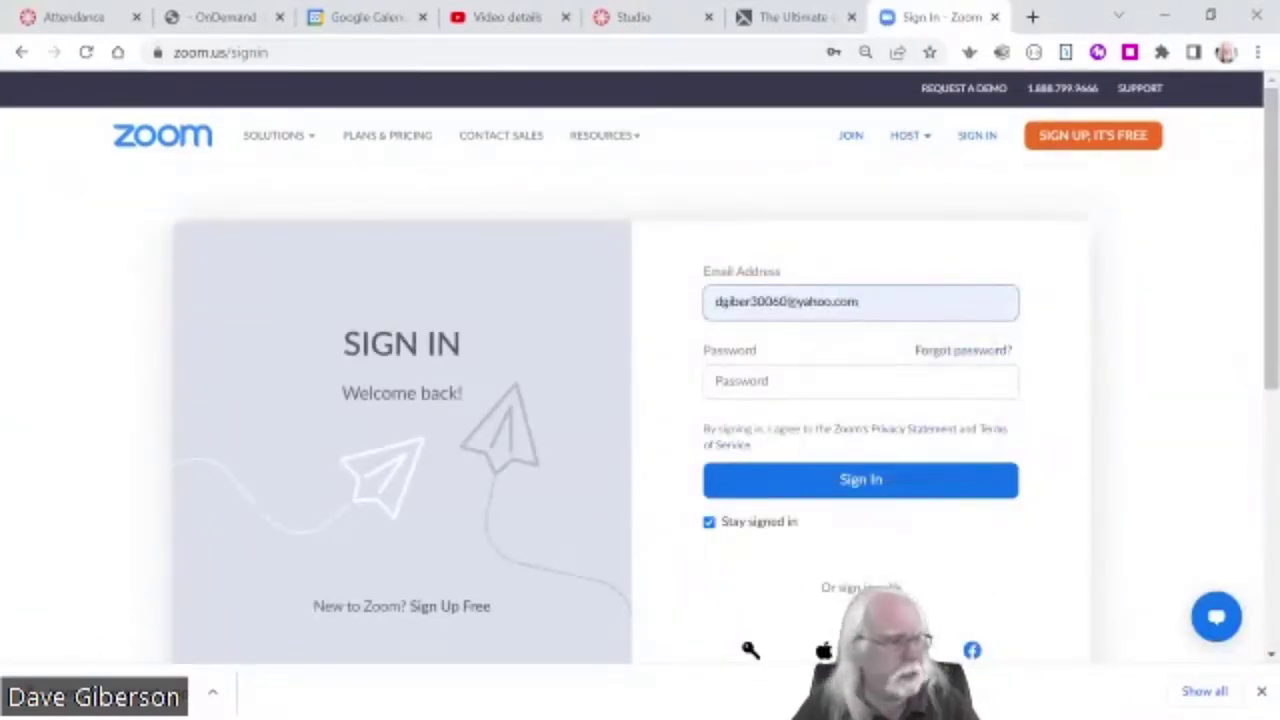
click(830, 381)
click(526, 400)
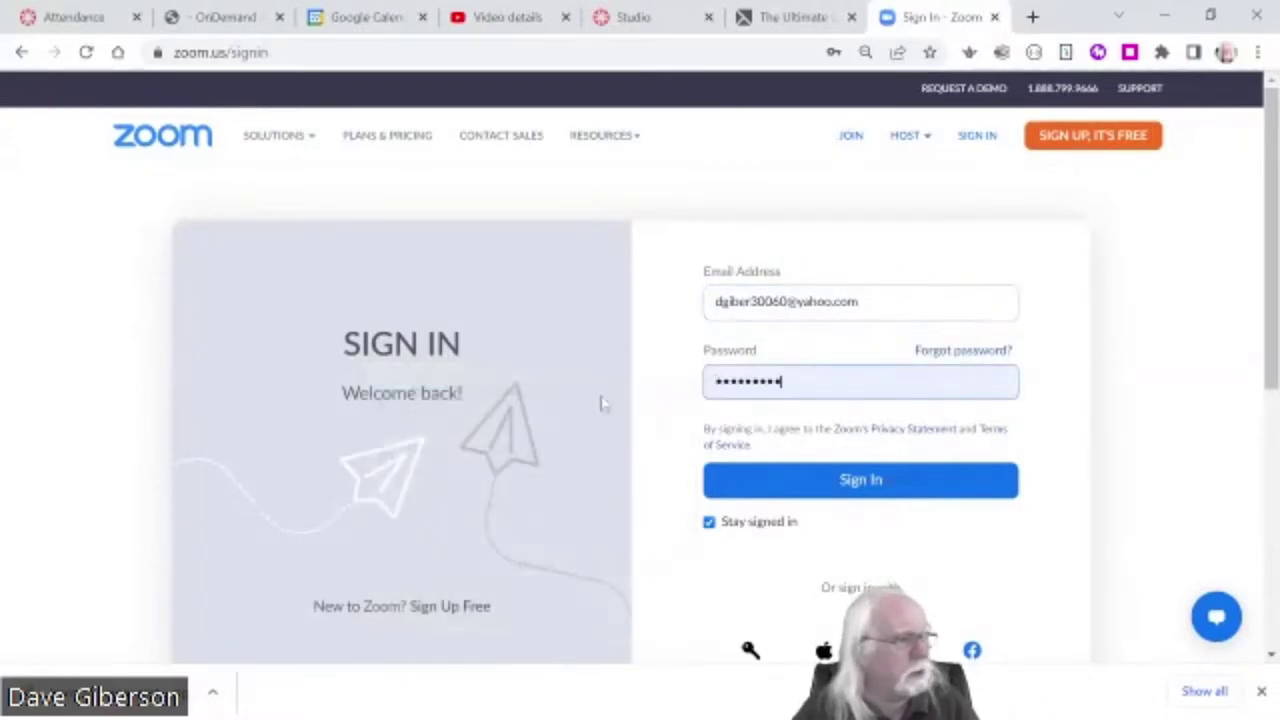
click(862, 486)
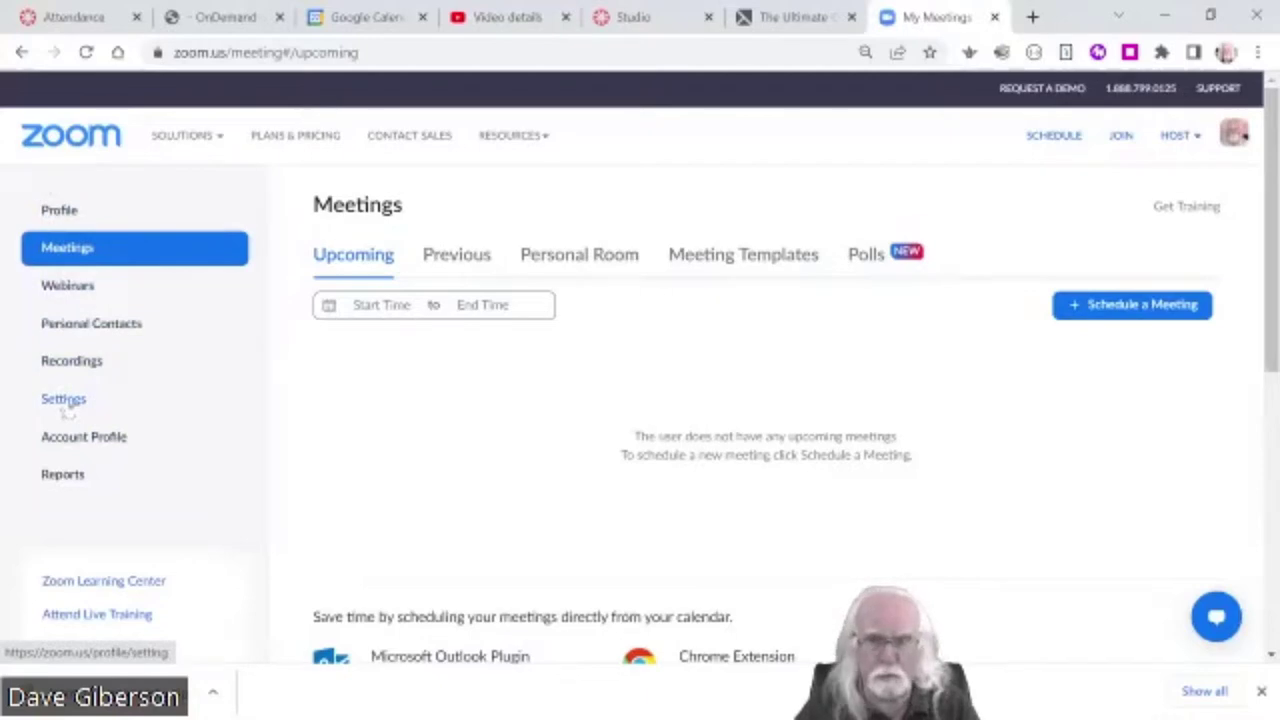
- Open the Zoom account Settings to the Meeting tab's Security options, where Waiting Room is off
click(64, 404)
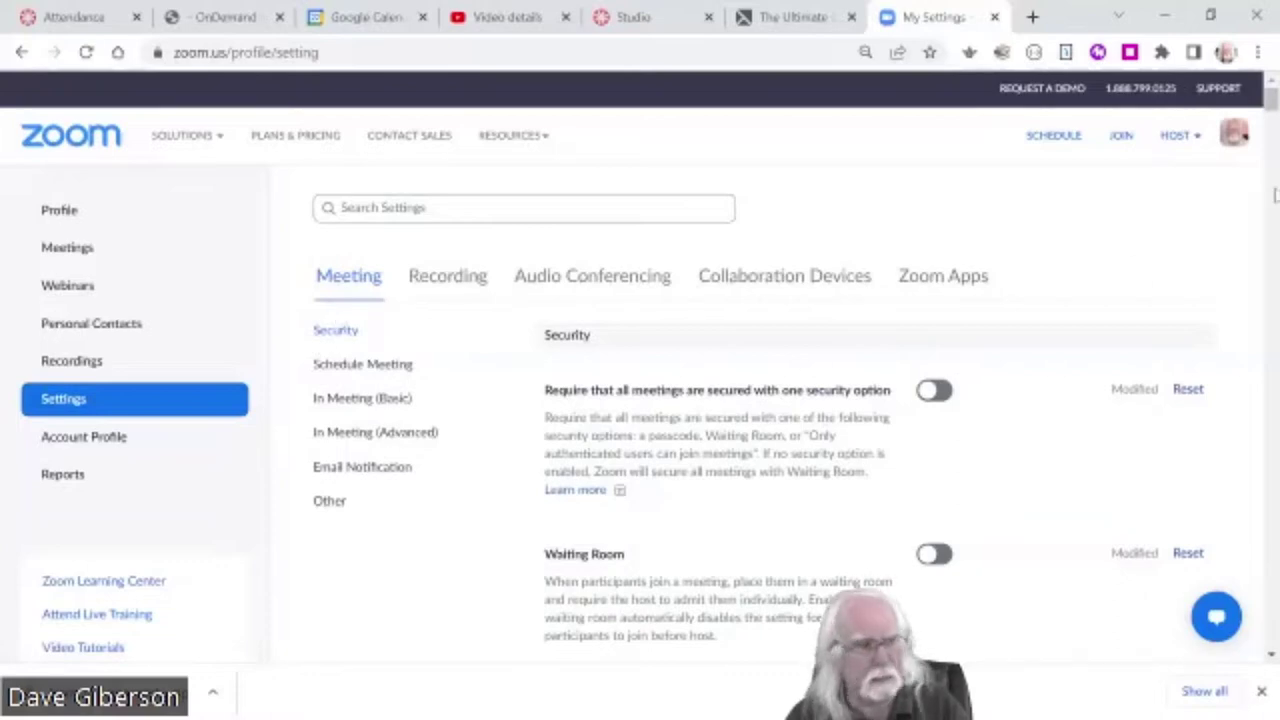
drag(1270, 112, 1262, 100)
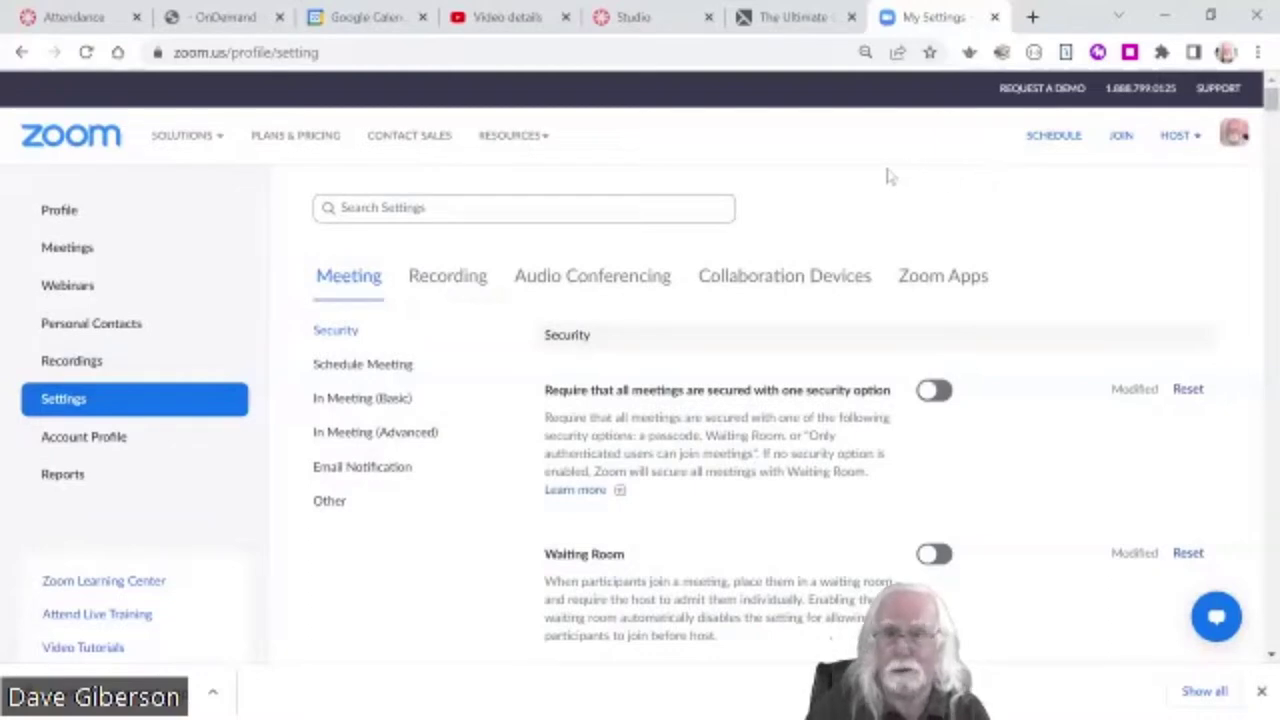
mouse_move(513, 135)
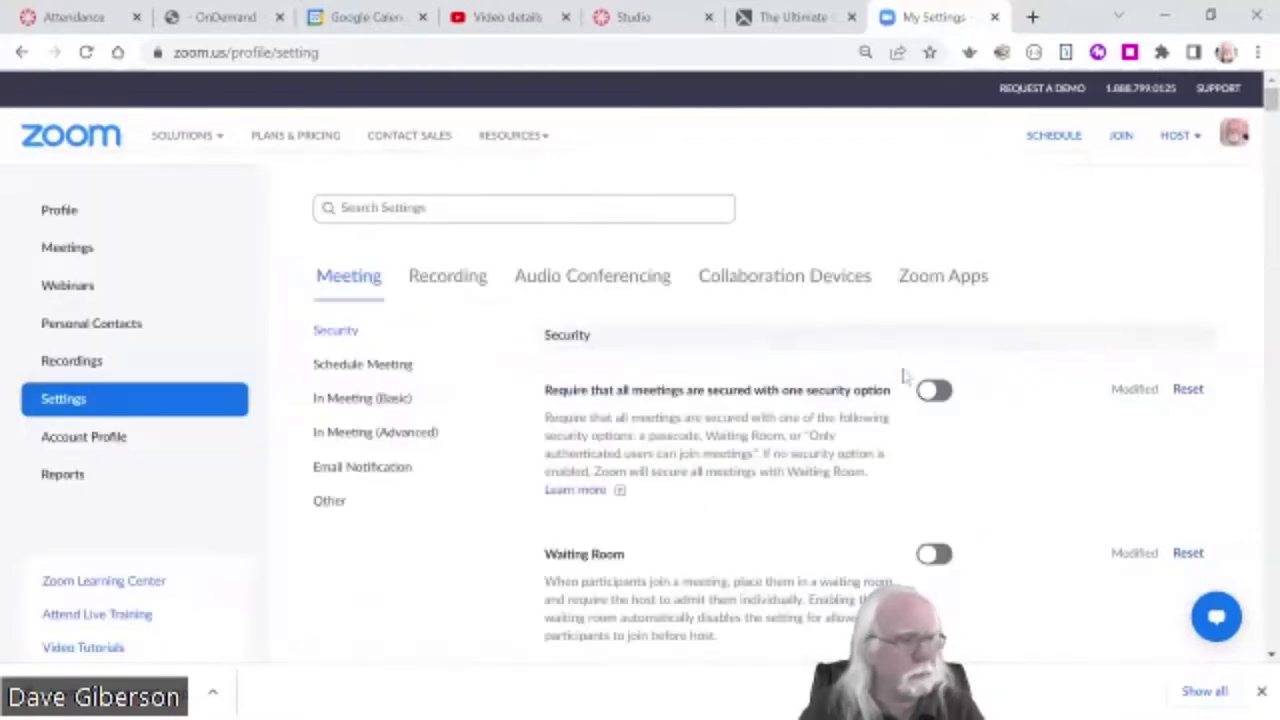
- Review the Recording tab's local and cloud recording options, including audio transcripts and closed-caption VTT saving
click(455, 285)
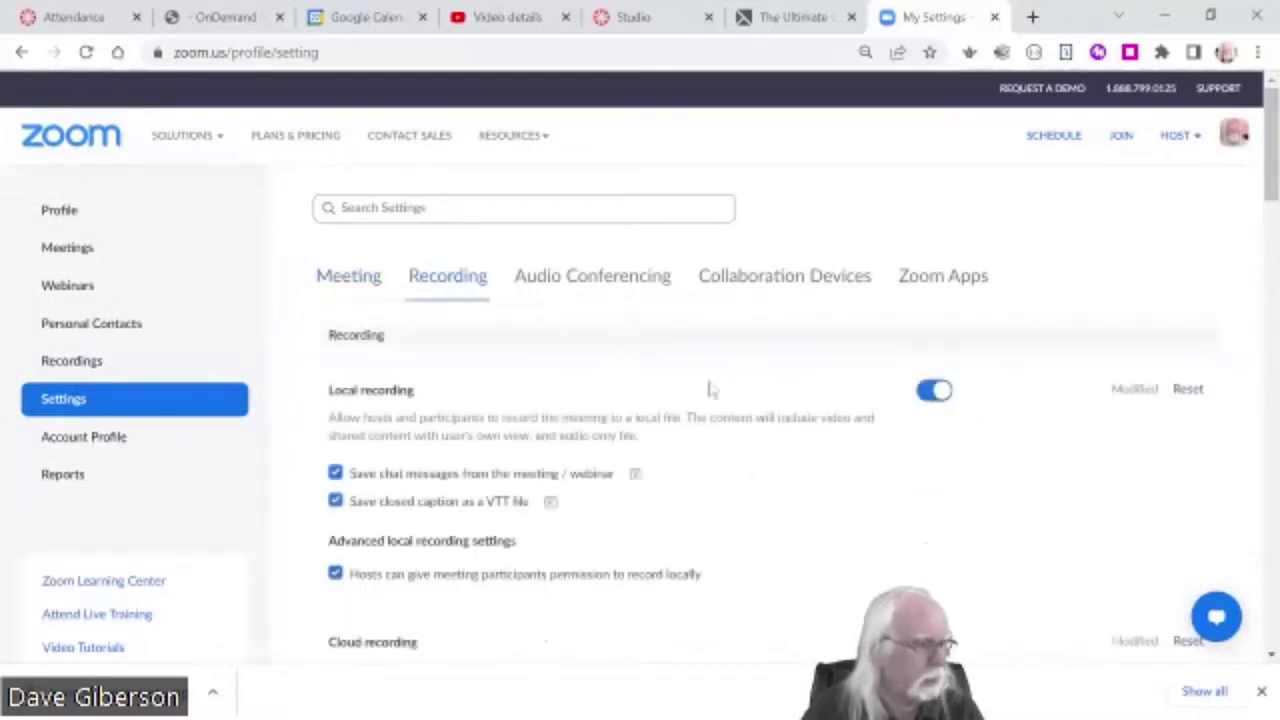
scroll(688, 414, down, 1)
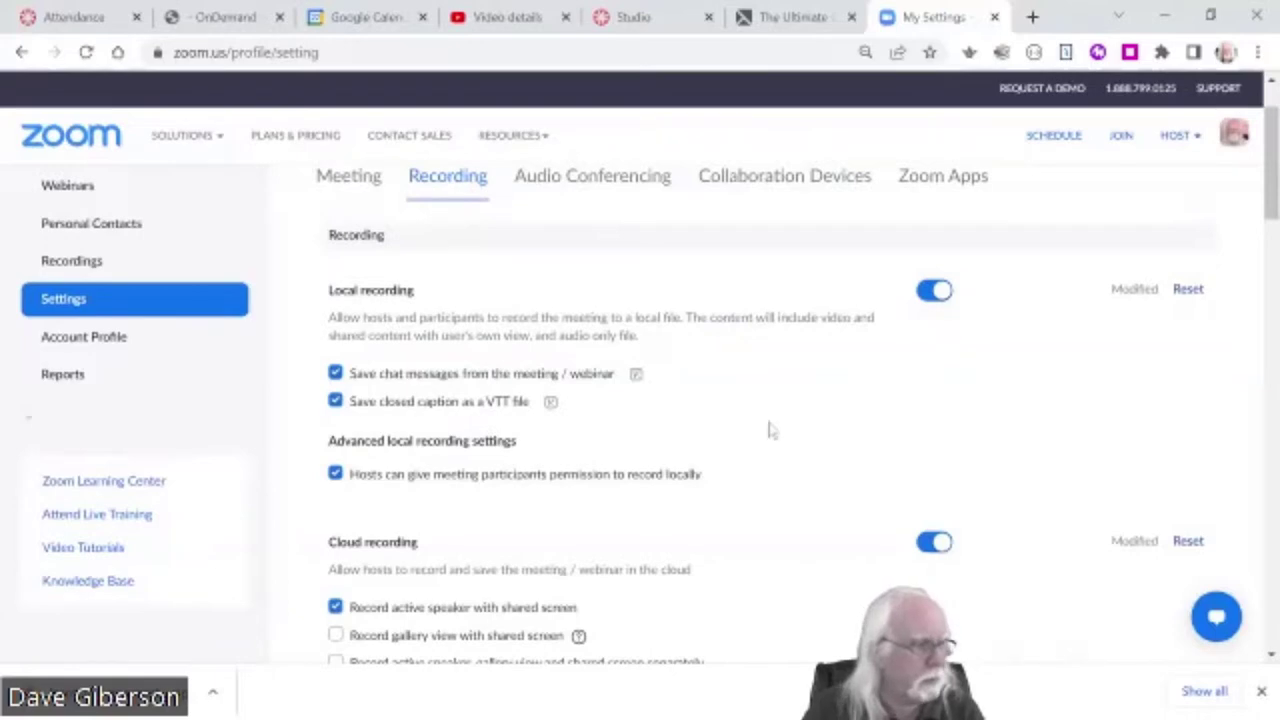
scroll(790, 436, down, 4)
scroll(507, 228, up, 1)
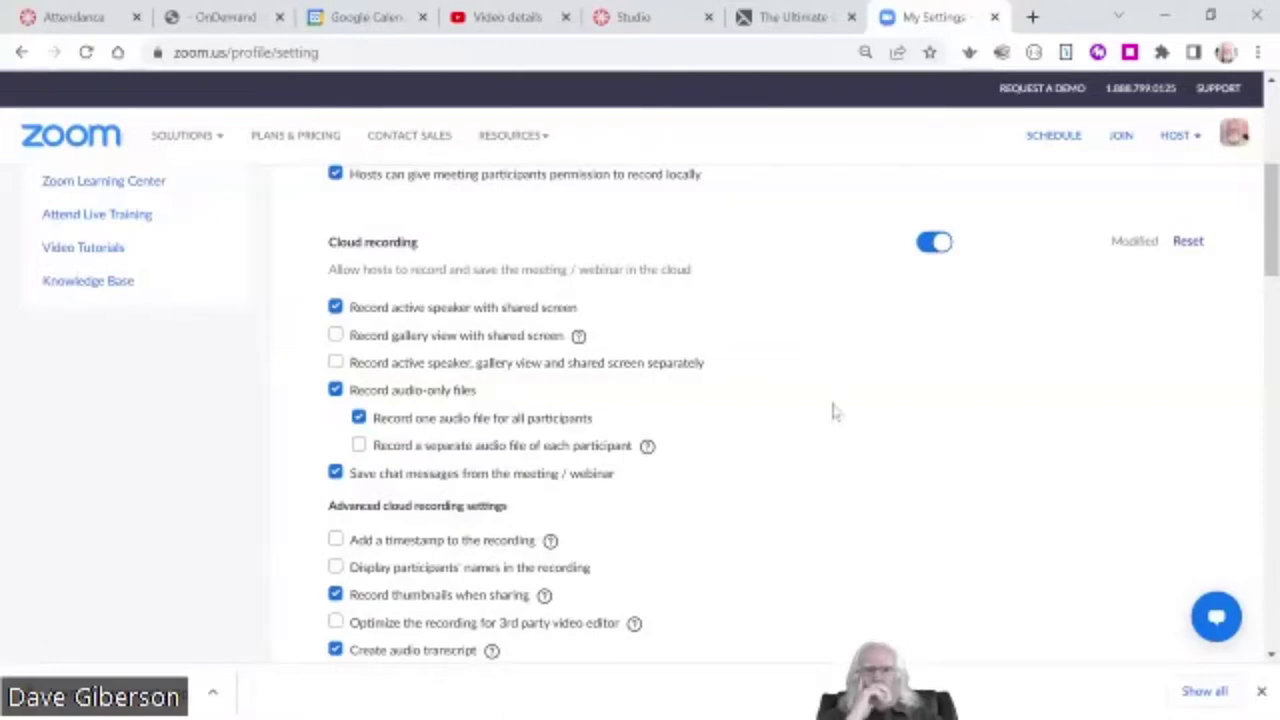
scroll(569, 395, down, 2)
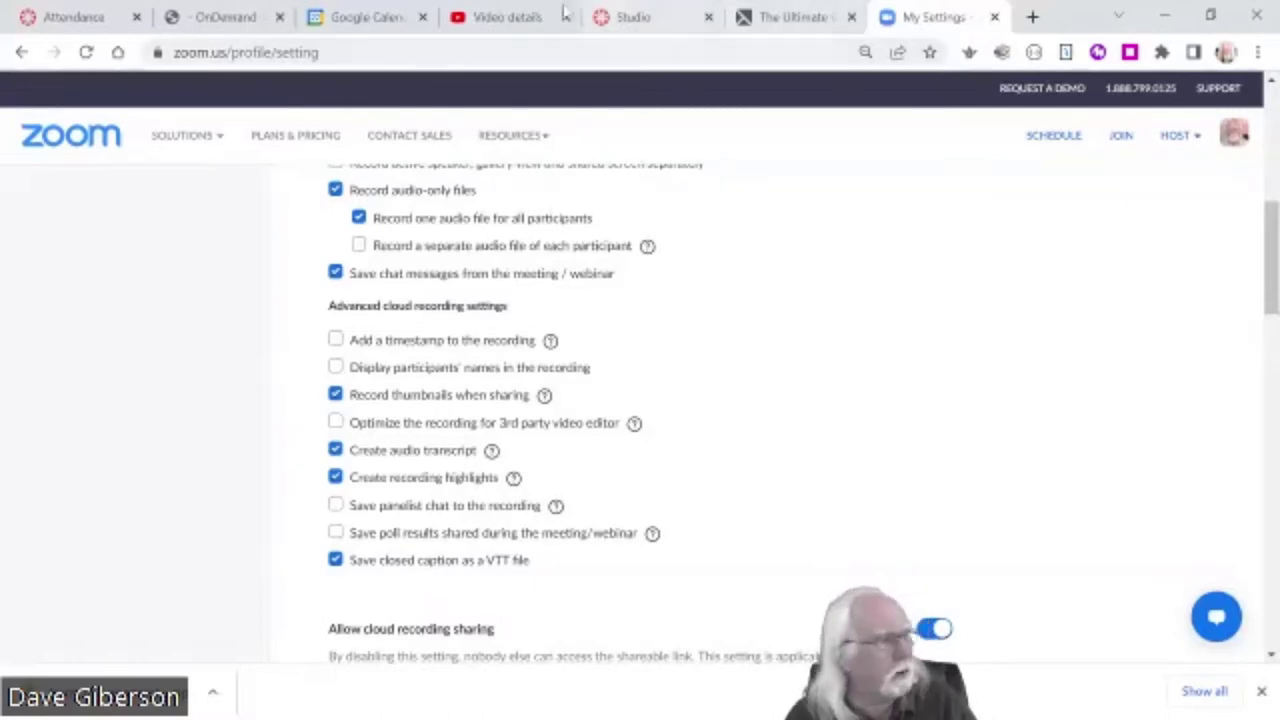
- Switch to the OnDemand @ SDCCD home page and highlight its sdccdolvid.org address
click(224, 17)
mouse_move(325, 98)
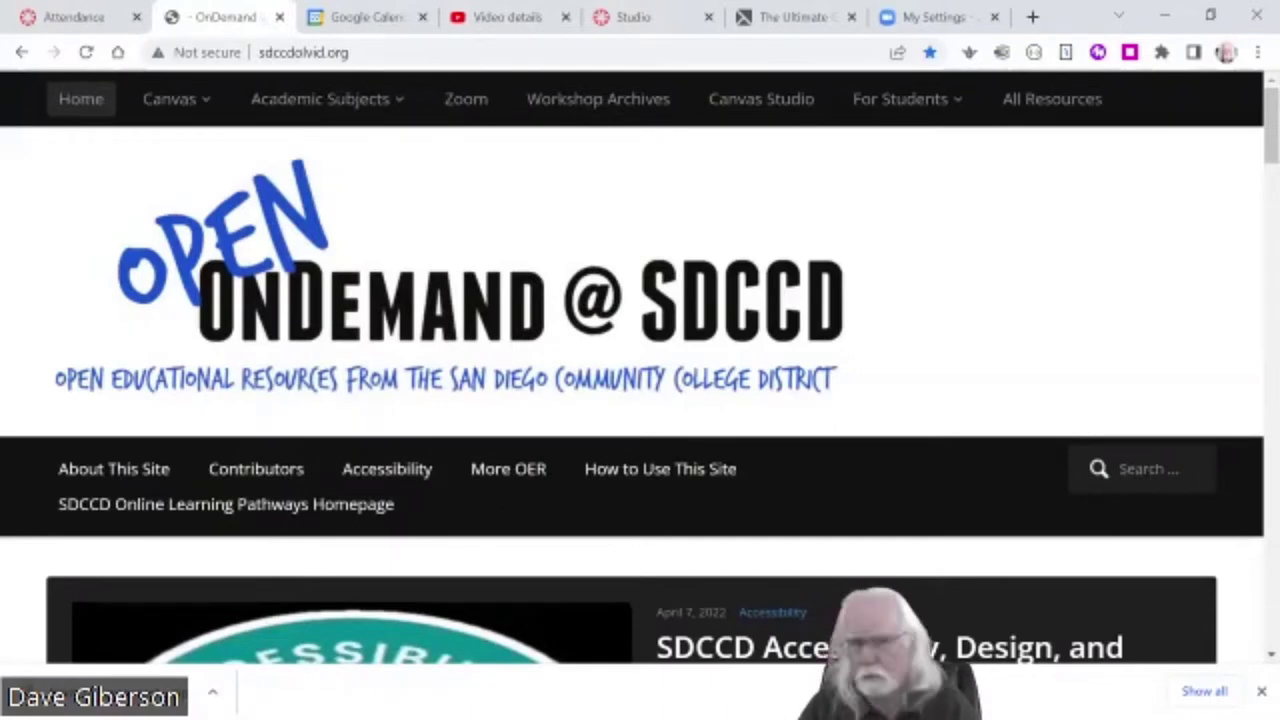
click(376, 50)
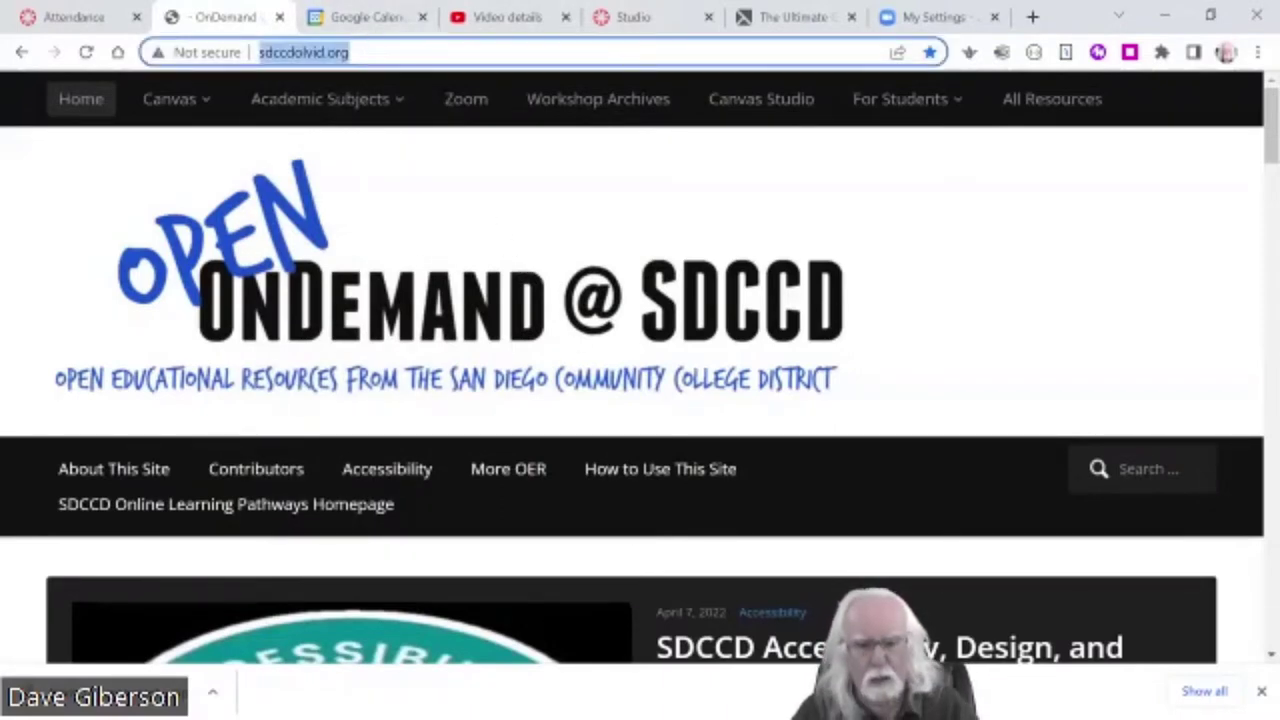
key(alt+Tab)
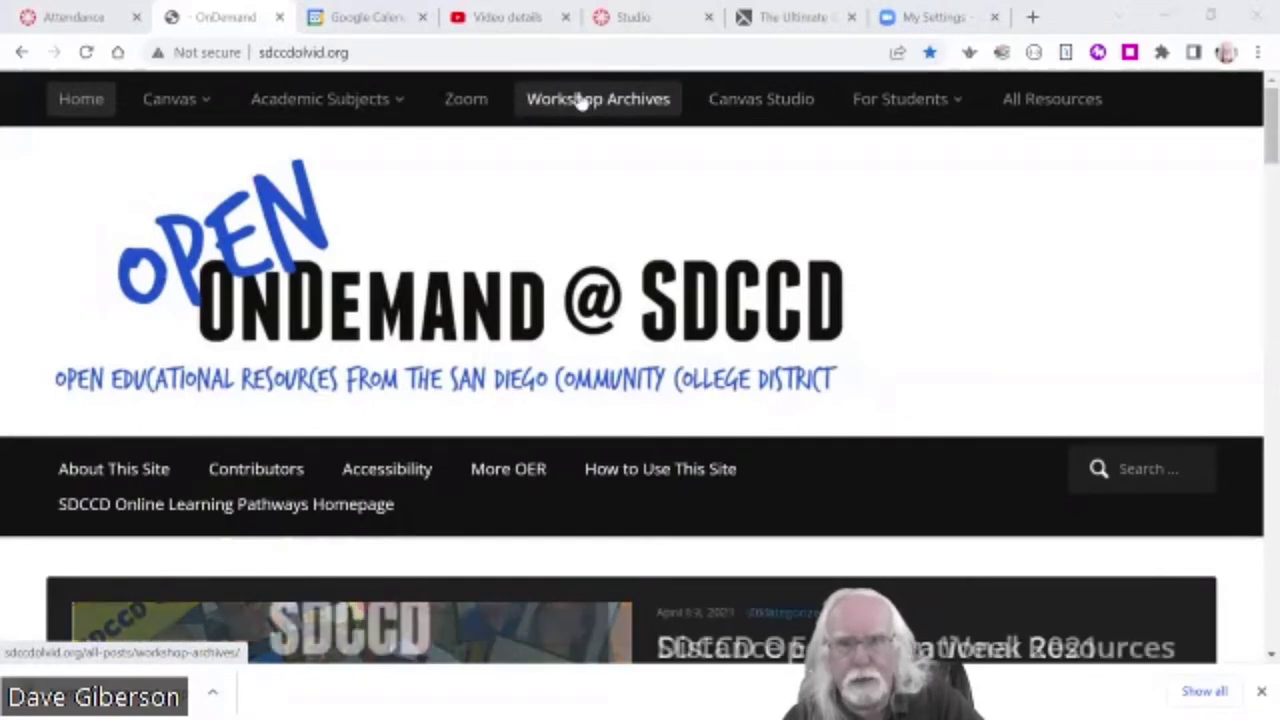
- Open the Workshop Archives page and browse its recorded workshop posts
click(580, 100)
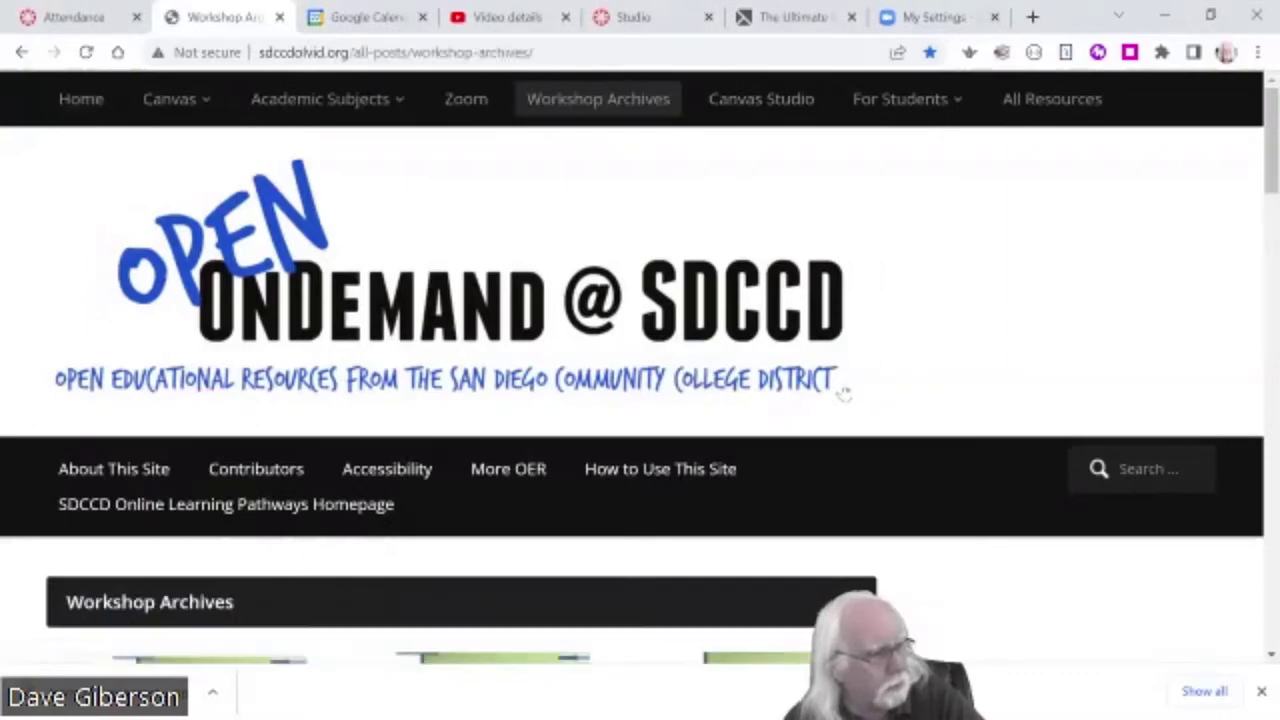
scroll(849, 401, down, 3)
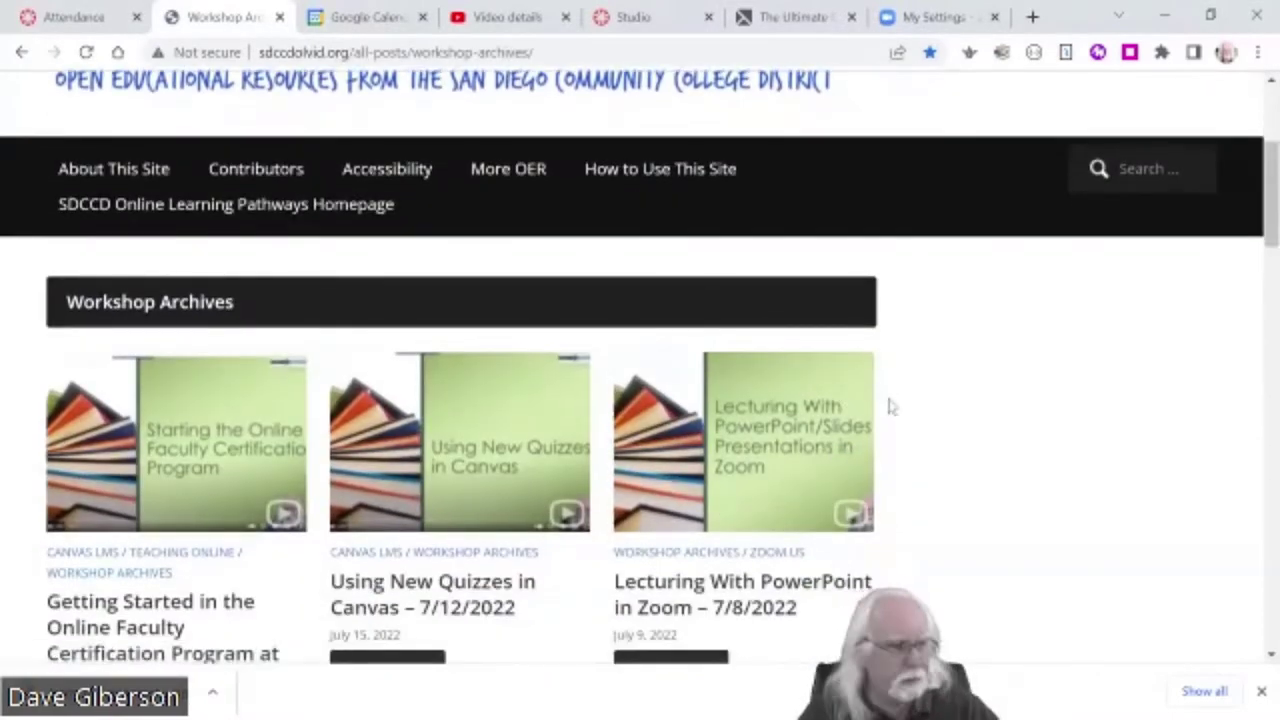
scroll(889, 406, down, 2)
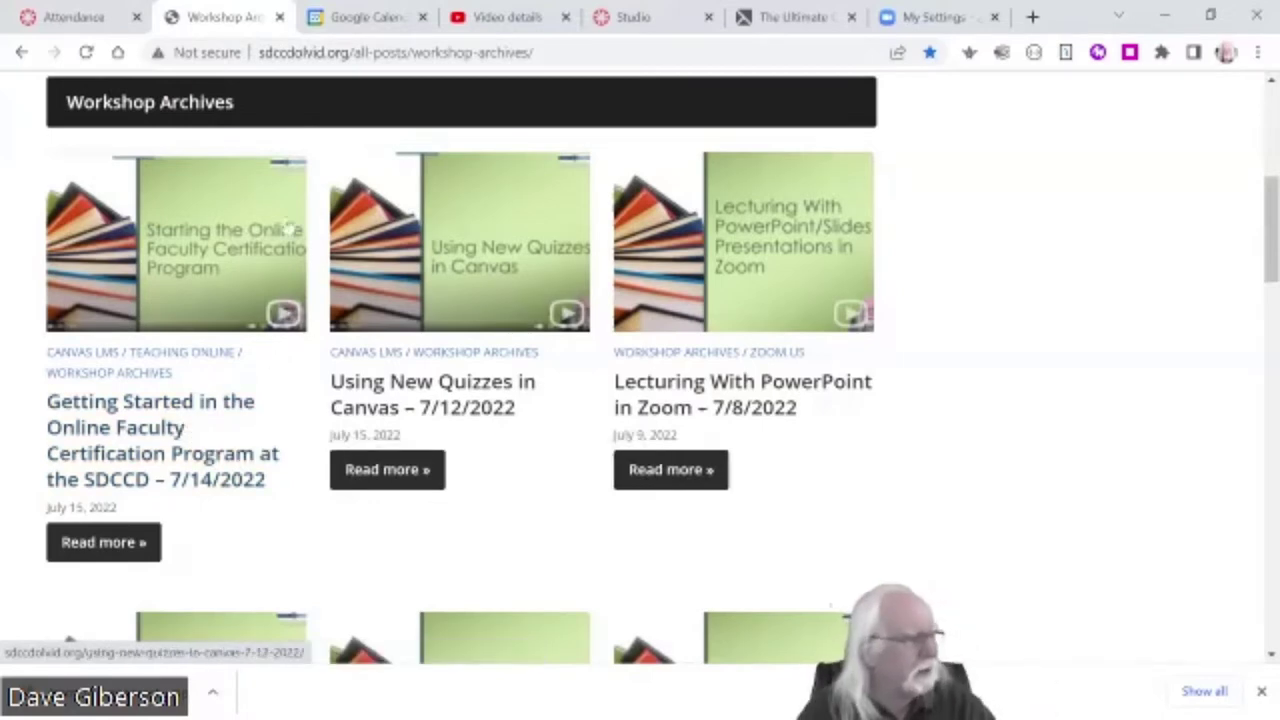
scroll(966, 463, down, 2)
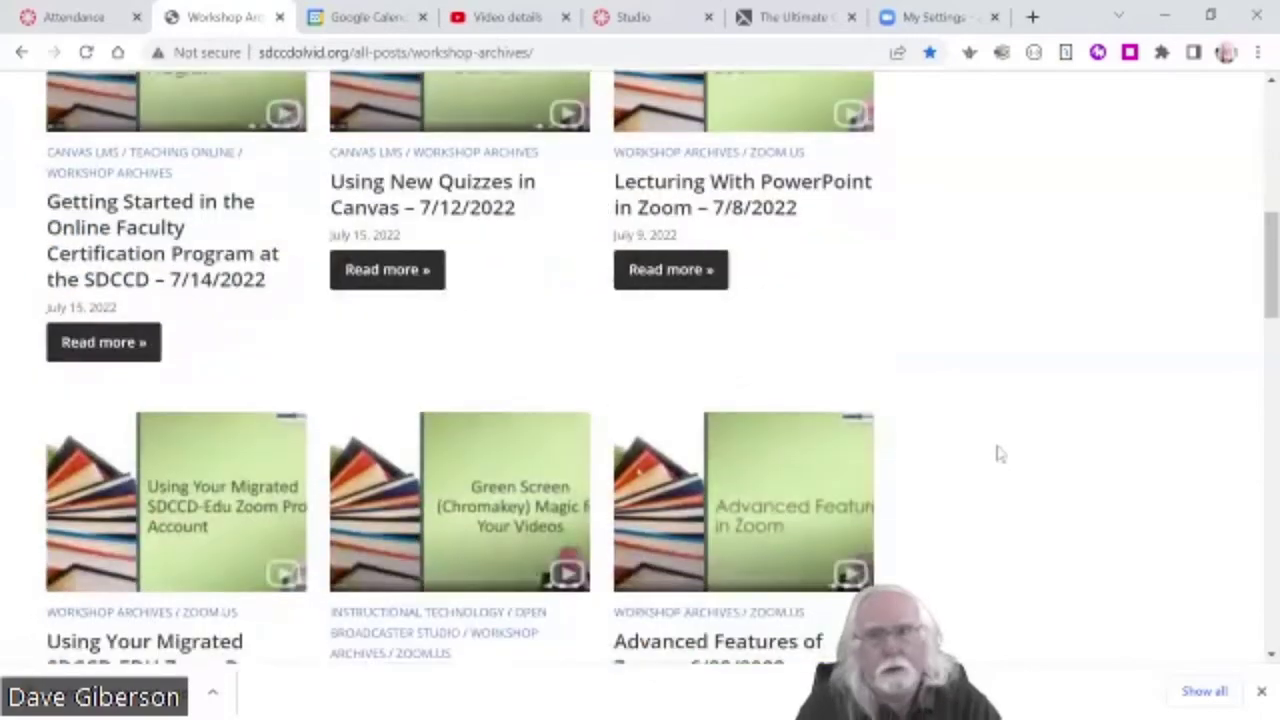
- Search the site for 'hyflex'
scroll(996, 454, up, 6)
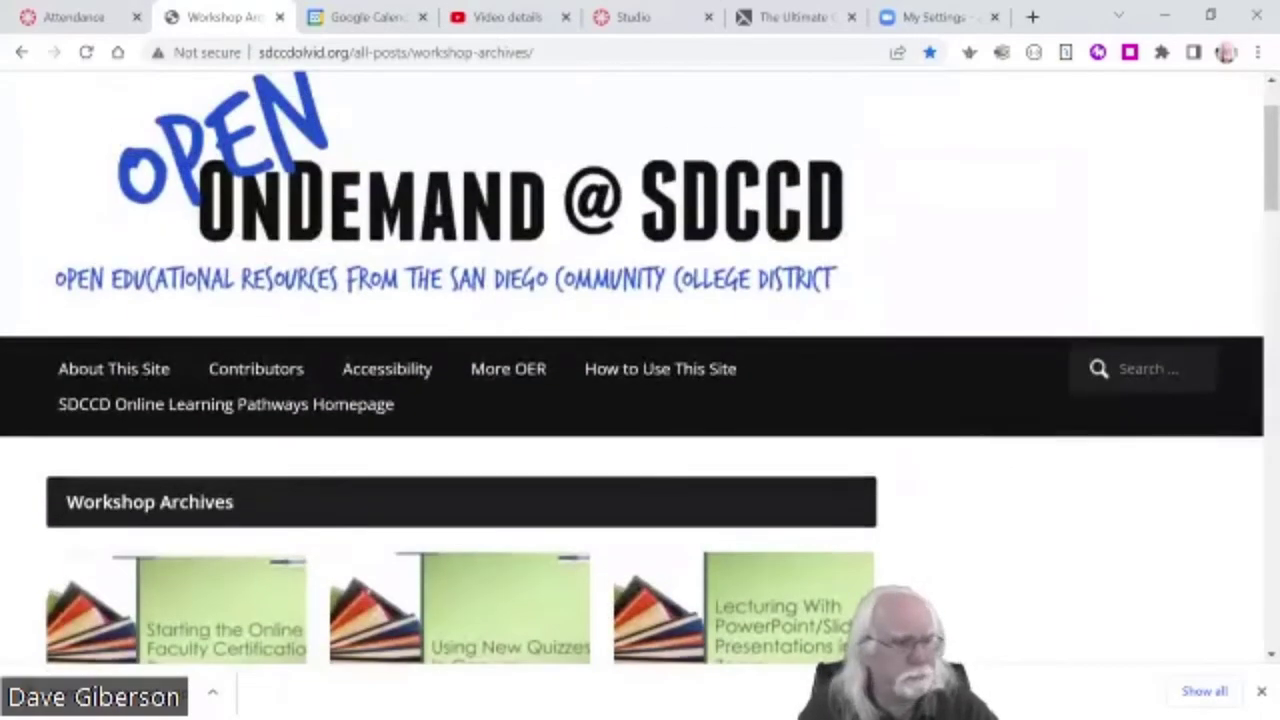
click(1150, 368)
text(hy)
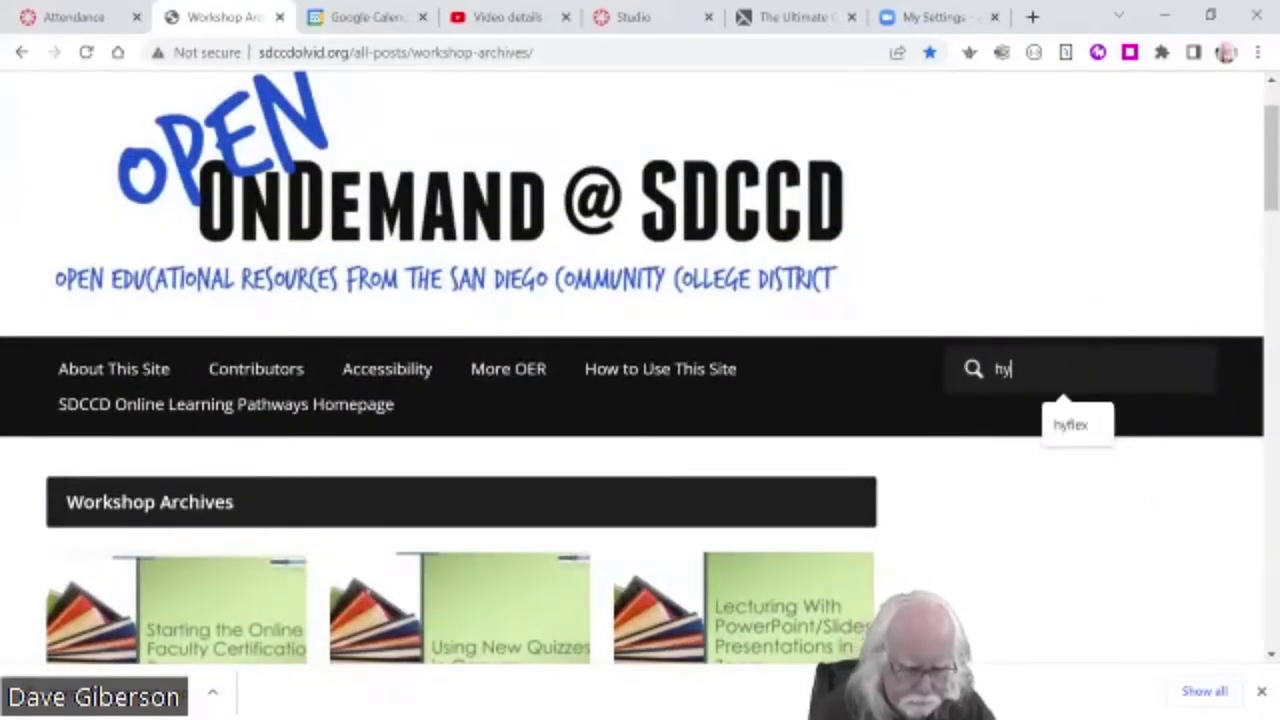
text(flex)
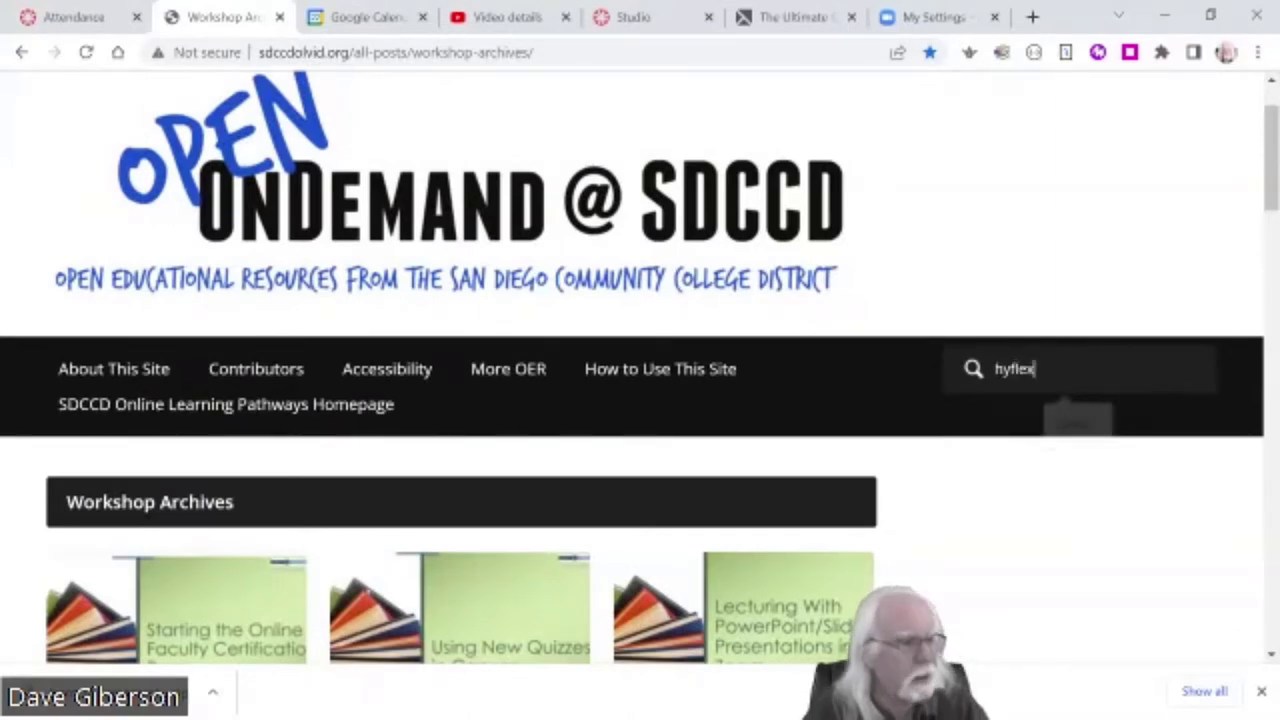